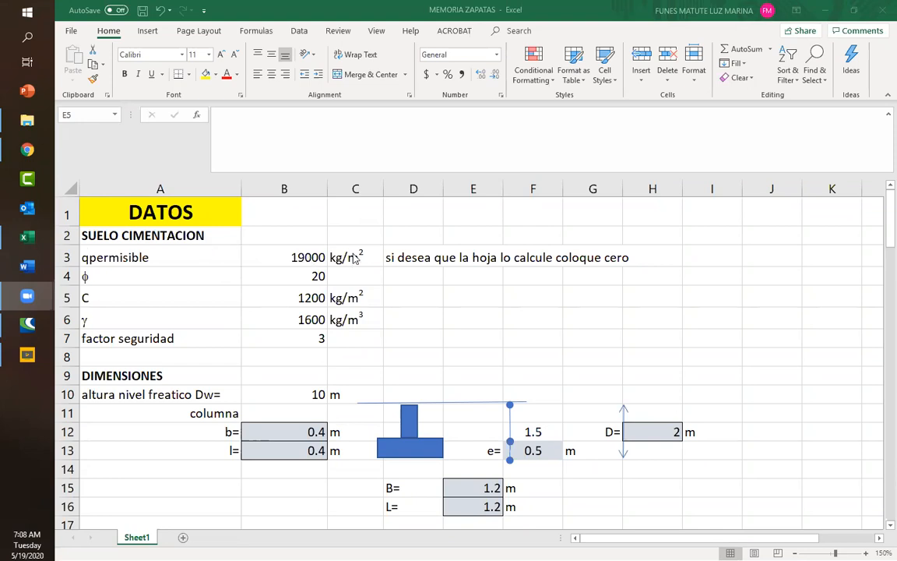
Review the input sections SUELO CIMENTACION, DIMENSIONES and CARGAS, including the ultimate loads Pu, Mu and Hu in B22:B24
click(282, 273)
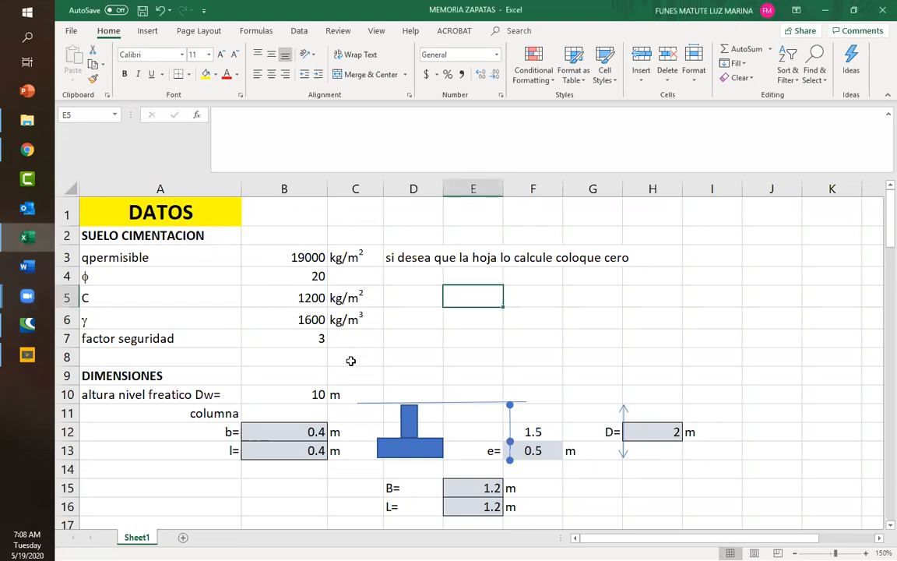
click(269, 256)
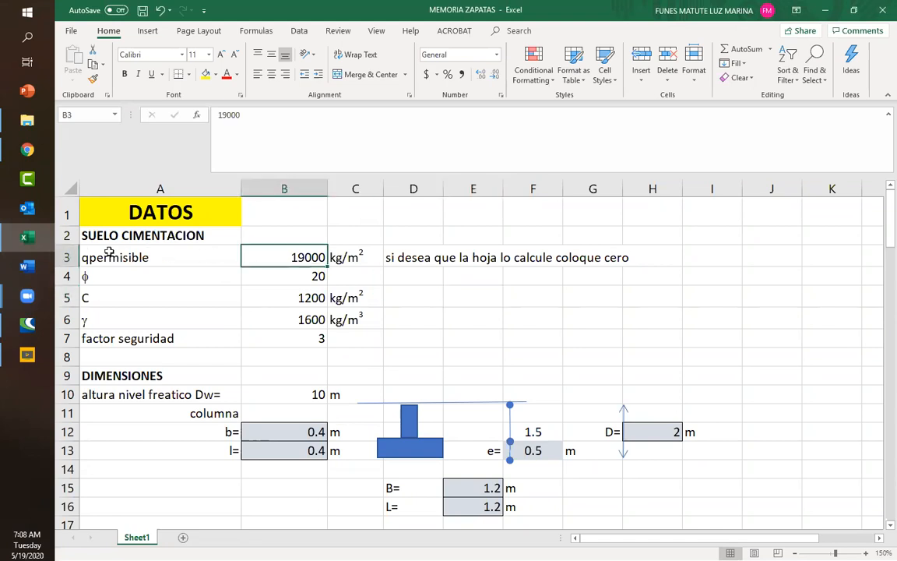
click(105, 236)
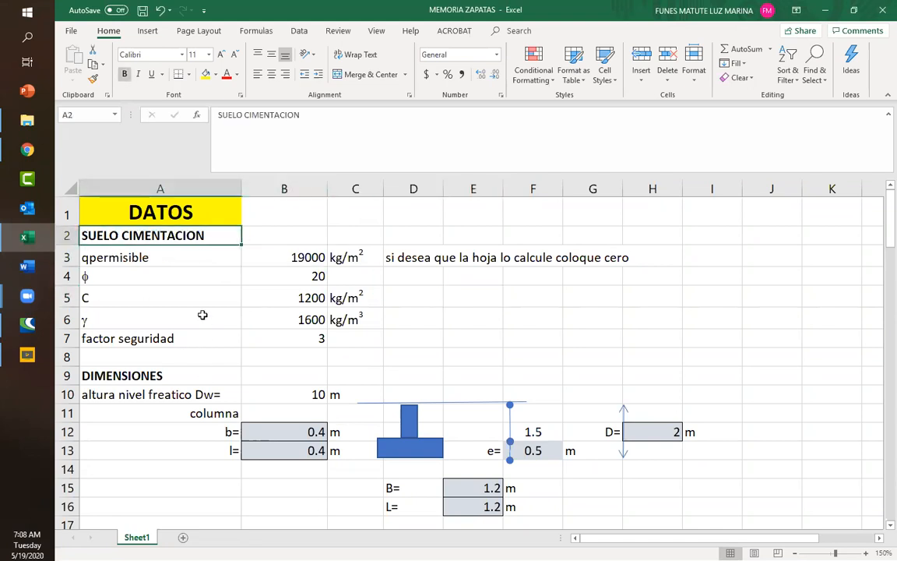
scroll(202, 315, down, 1)
click(109, 305)
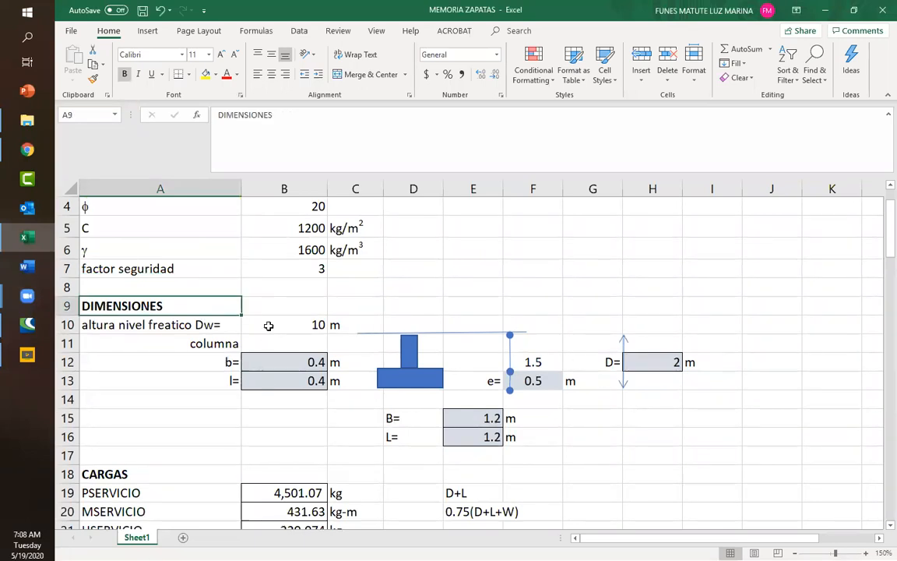
scroll(266, 321, down, 2)
click(127, 356)
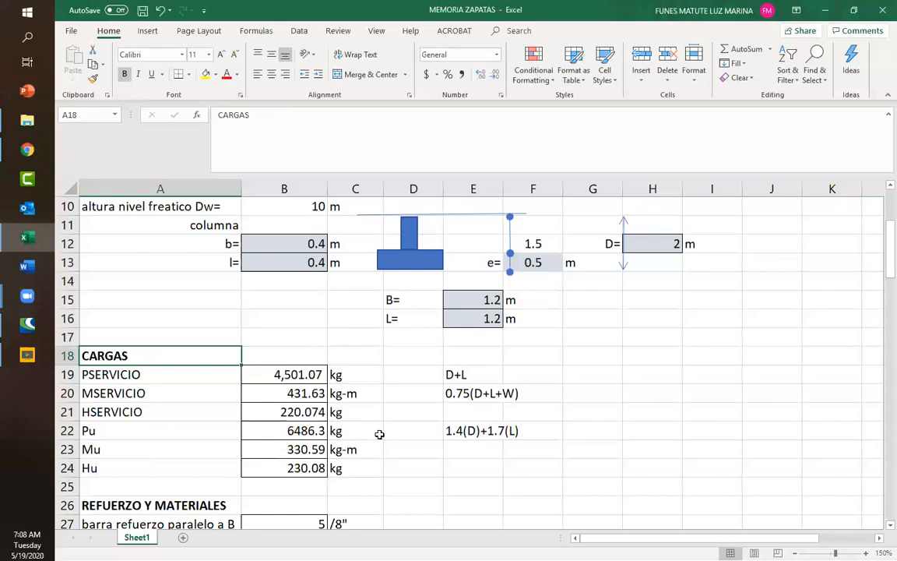
scroll(308, 342, down, 1)
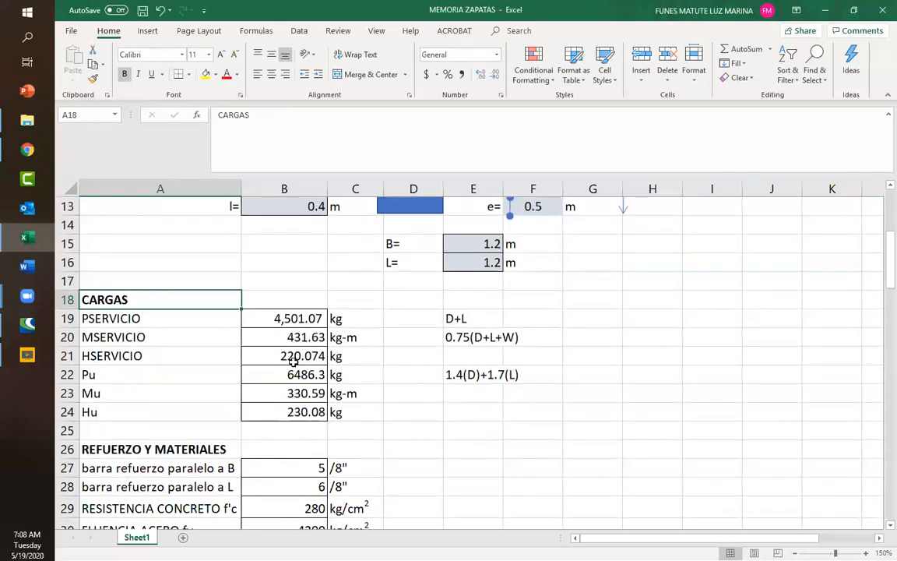
click(129, 374)
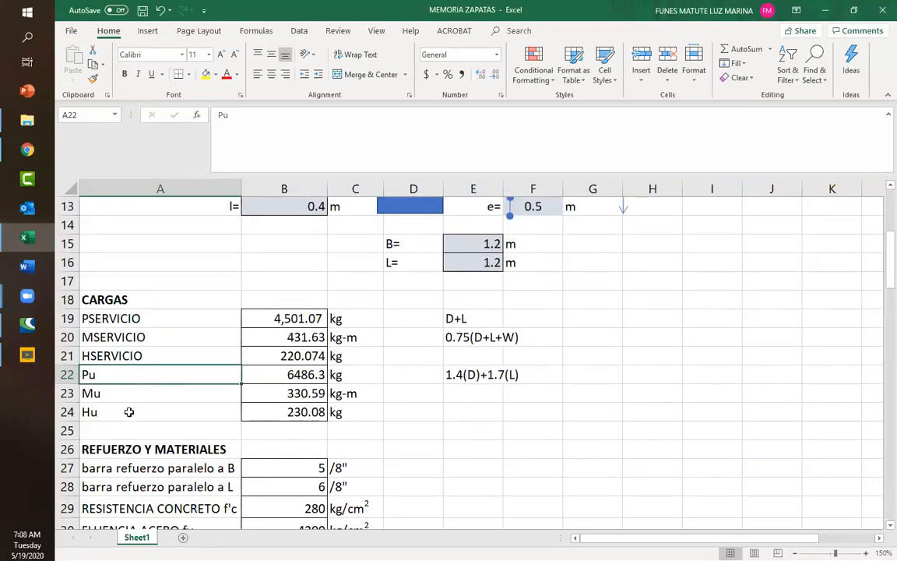
drag(263, 373, 266, 412)
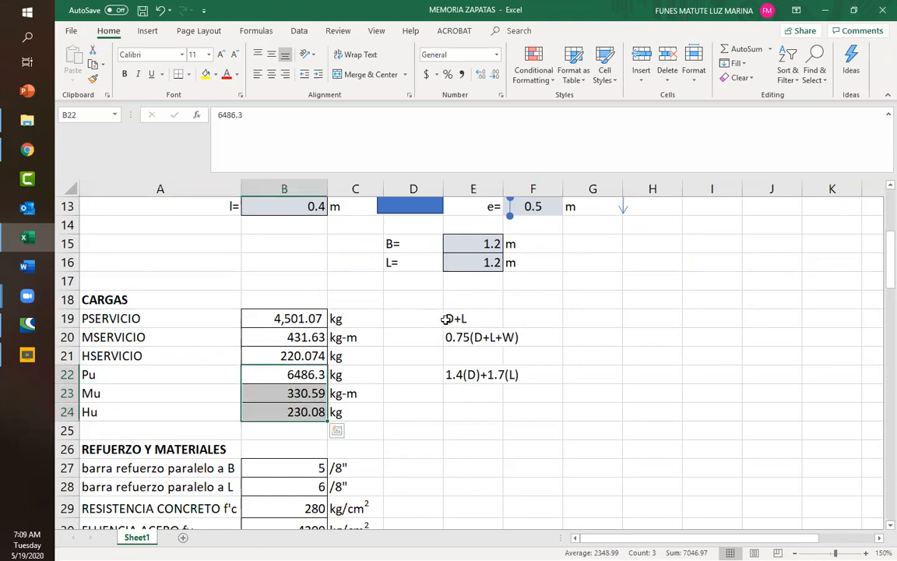
Move the load-combination notes in column E so D+L is in E21, 0.75(D+L+W) in E22 and 1.4(D)+1.7(L) in E23
drag(465, 318, 459, 374)
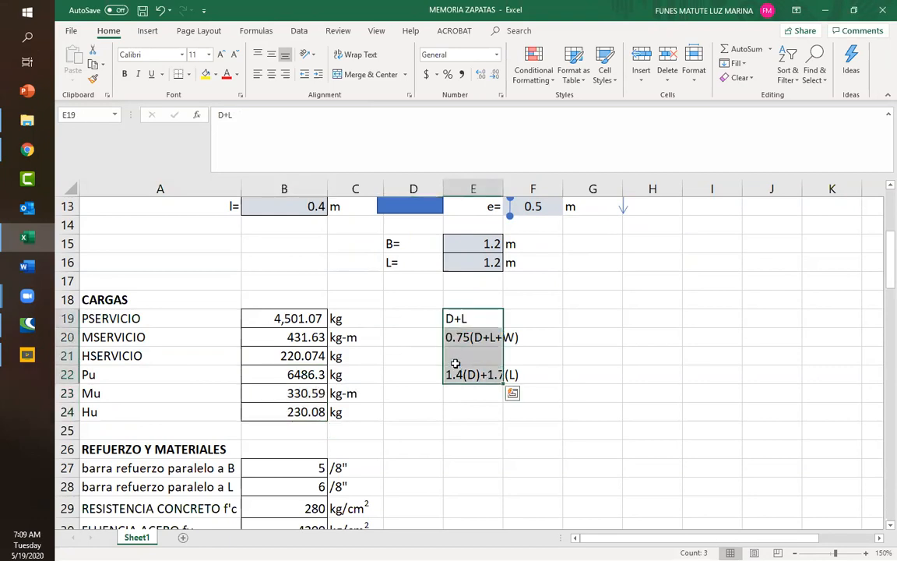
drag(458, 317, 458, 371)
click(455, 408)
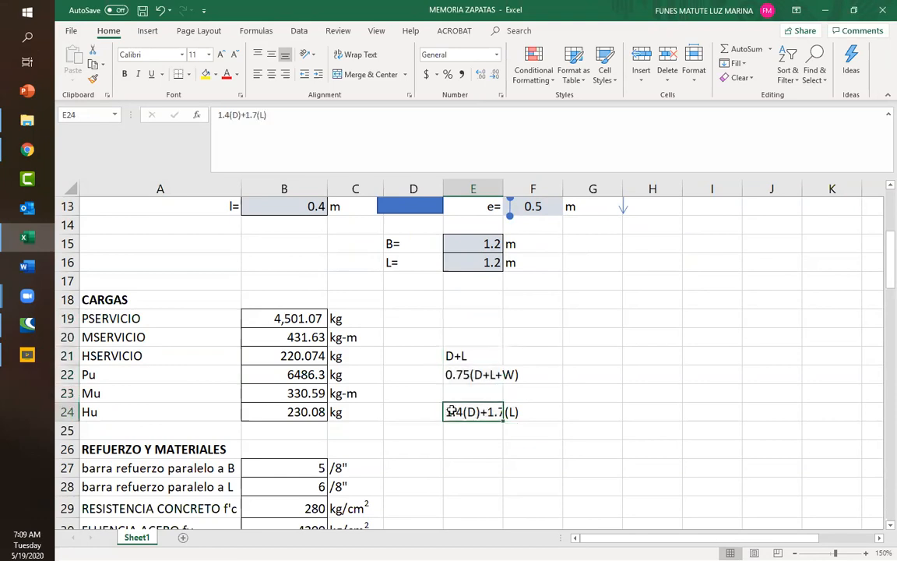
mouse_move(453, 405)
mouse_down()
mouse_move(459, 385)
mouse_move(458, 395)
mouse_up()
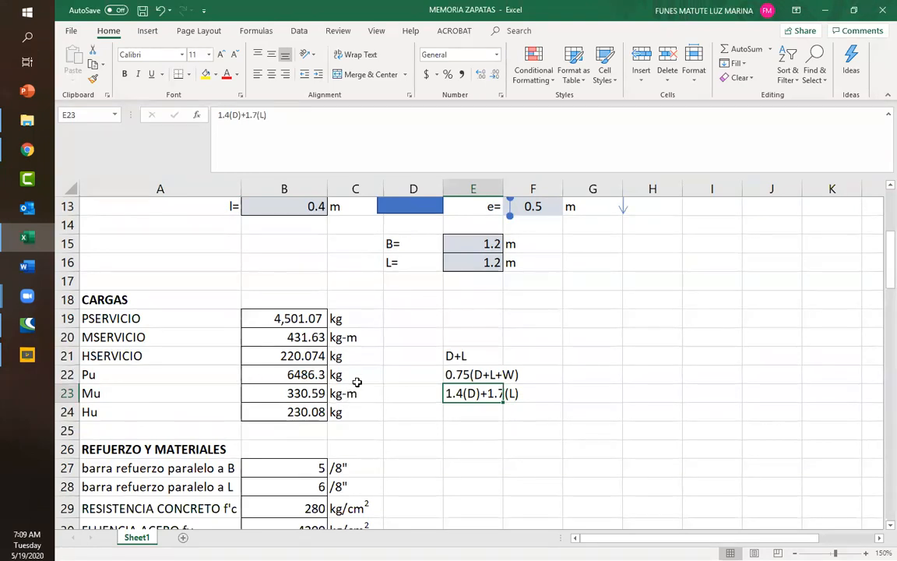
Annotate the REFUERZO Y MATERIALES section with a red footing-plan rectangle labelled B below and L on its right side
scroll(383, 327, down, 3)
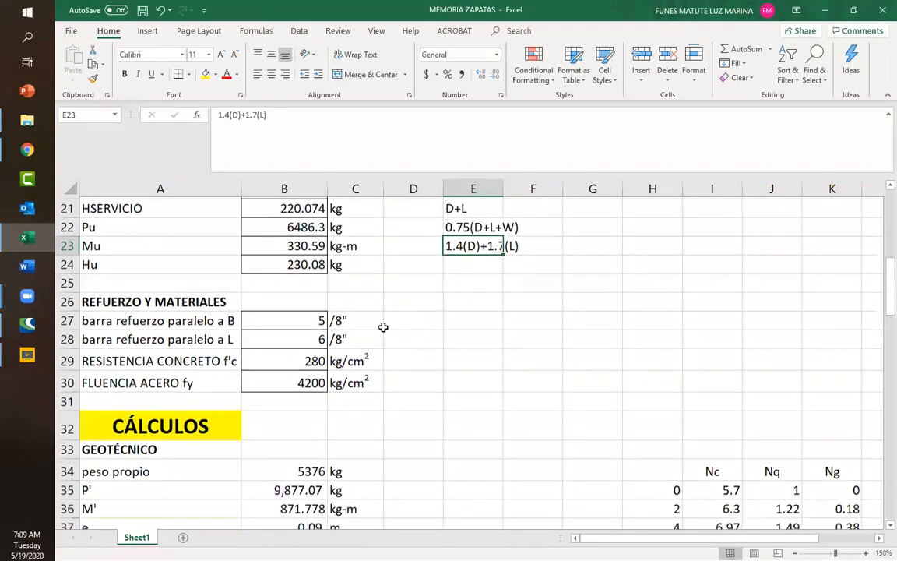
click(109, 281)
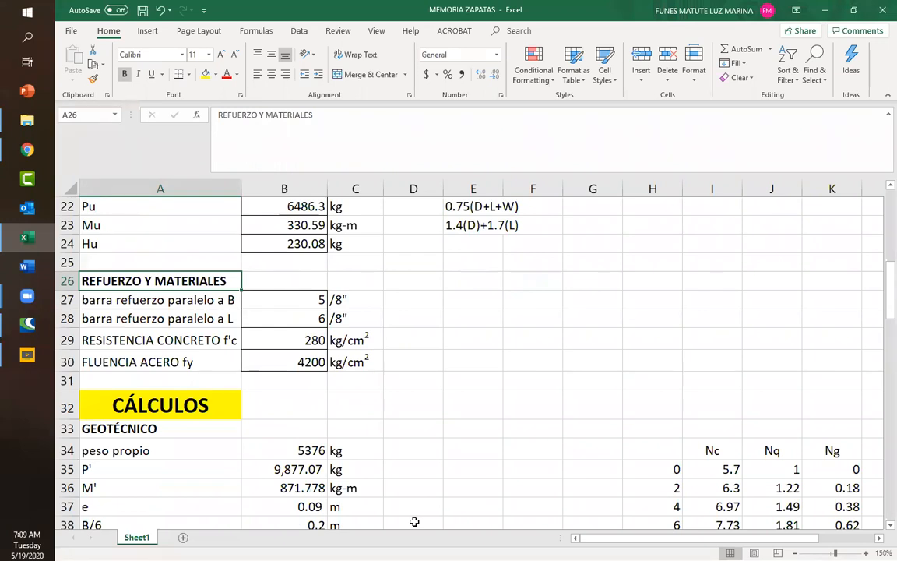
mouse_move(455, 276)
mouse_down()
mouse_move(509, 348)
mouse_move(589, 366)
mouse_move(592, 383)
mouse_up()
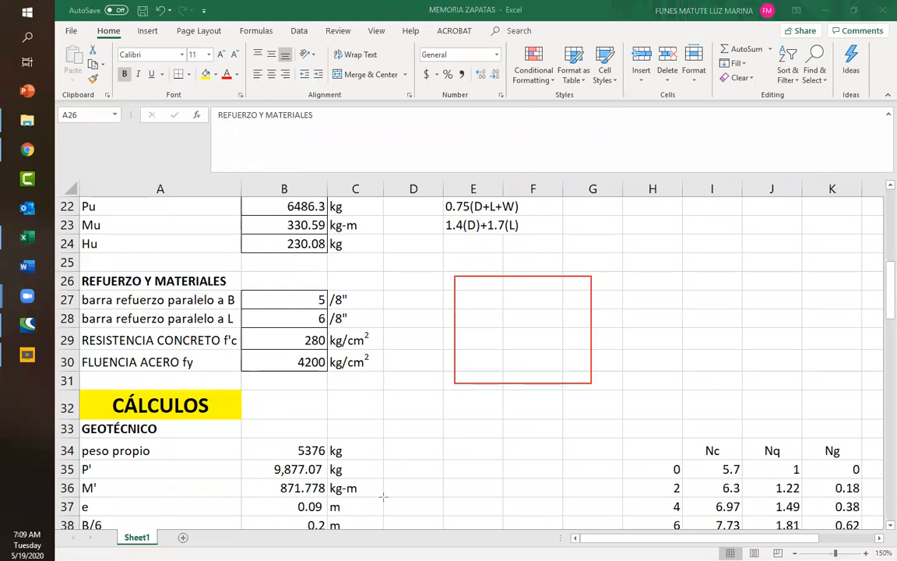
click(516, 398)
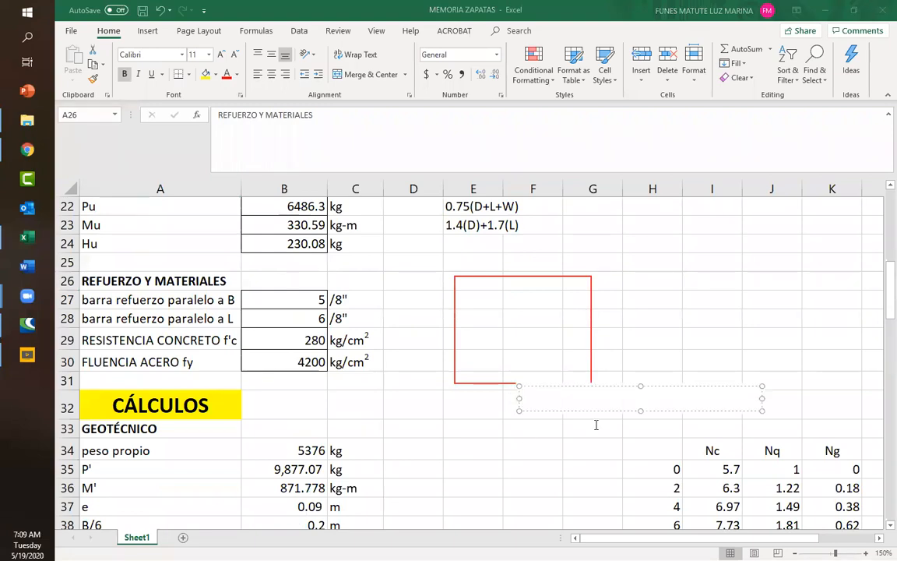
text(B)
click(645, 327)
click(612, 314)
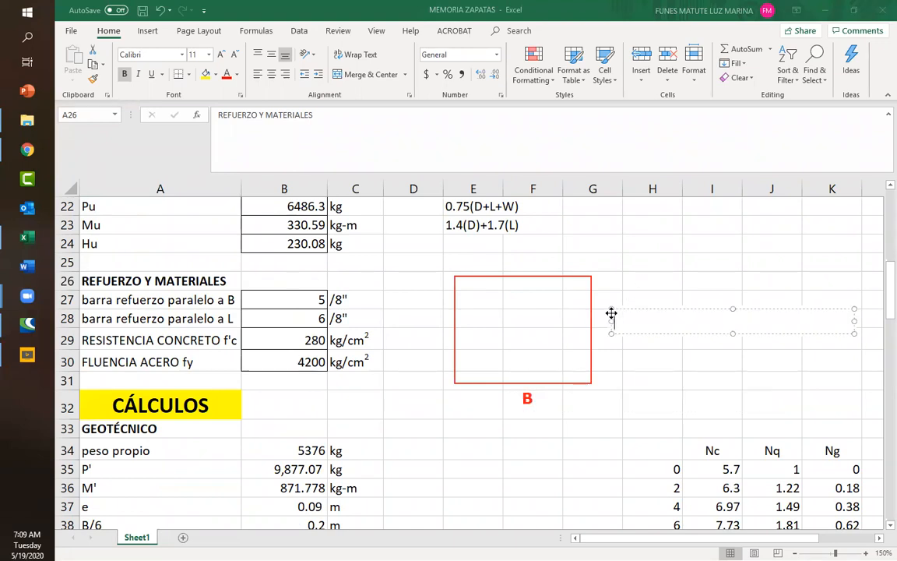
text(L)
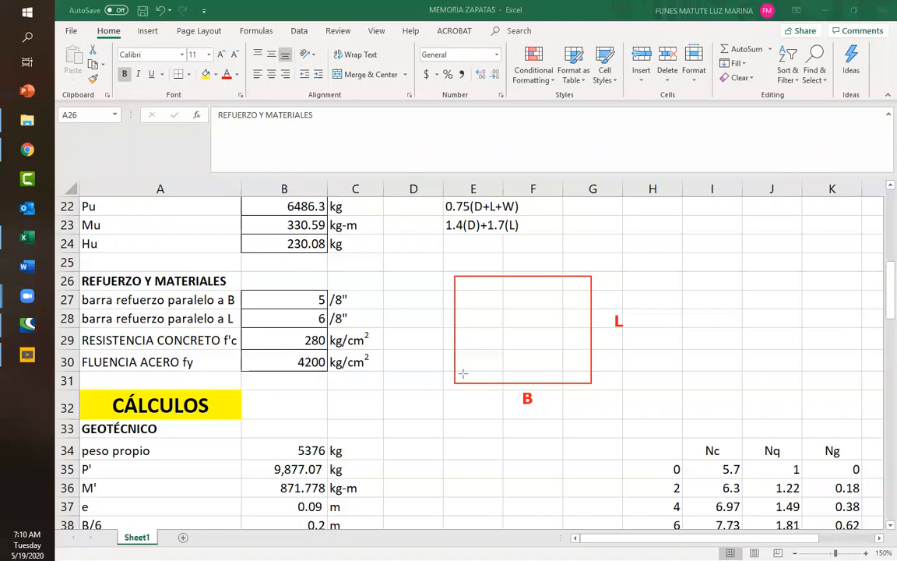
Draw five red horizontal lines inside the footing plan to represent the reinforcement bars parallel to B
drag(463, 370, 577, 370)
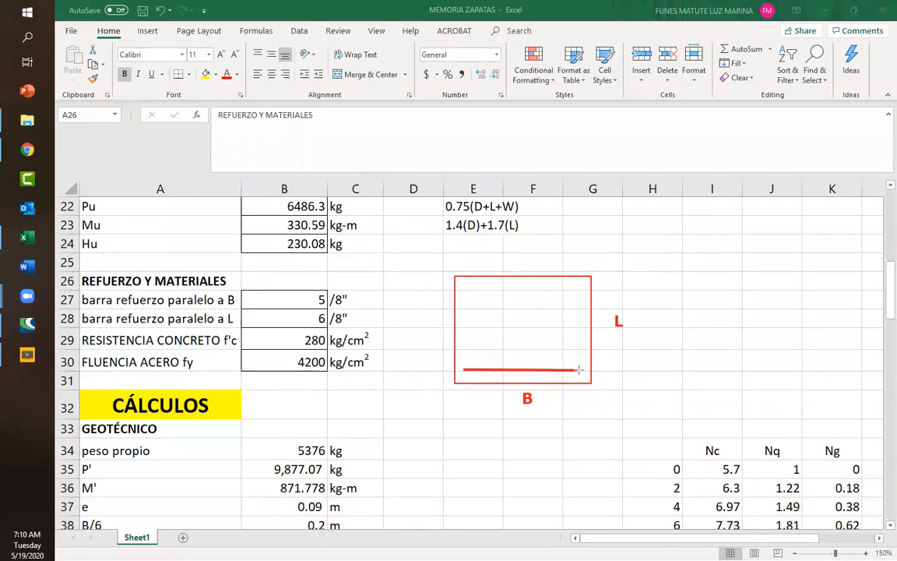
drag(463, 351, 572, 351)
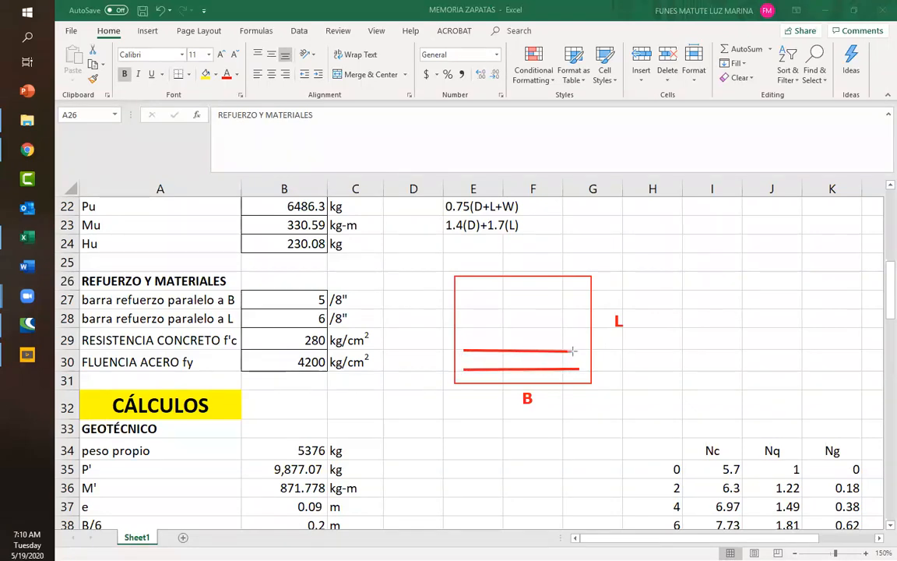
drag(468, 331, 574, 331)
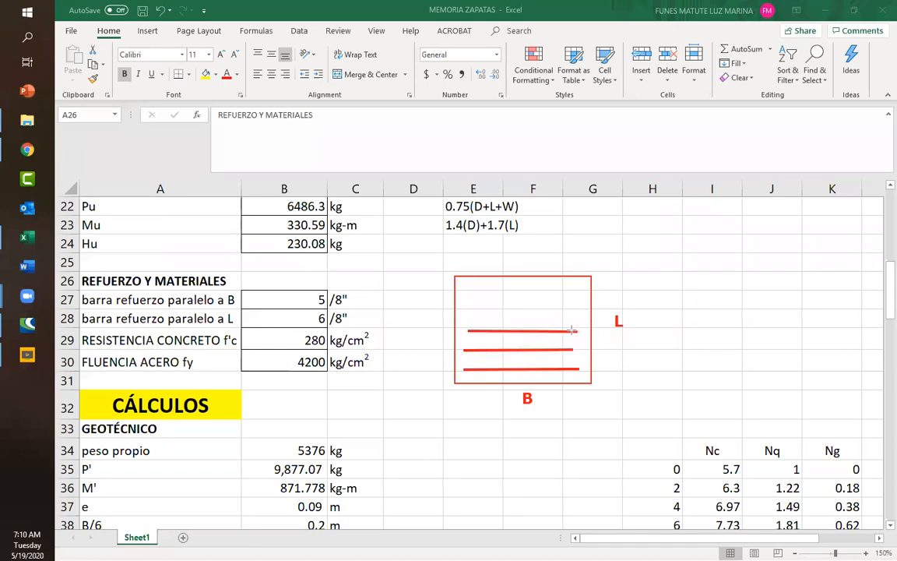
drag(465, 312, 575, 312)
drag(467, 295, 575, 295)
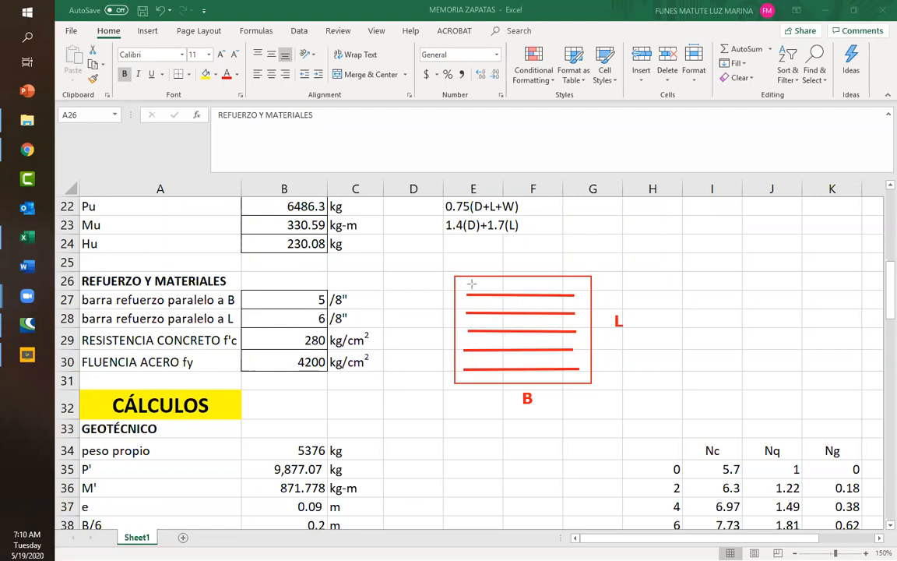
Draw six blue vertical lines inside the footing plan to represent the reinforcement bars parallel to L
drag(471, 281, 473, 374)
drag(490, 283, 491, 377)
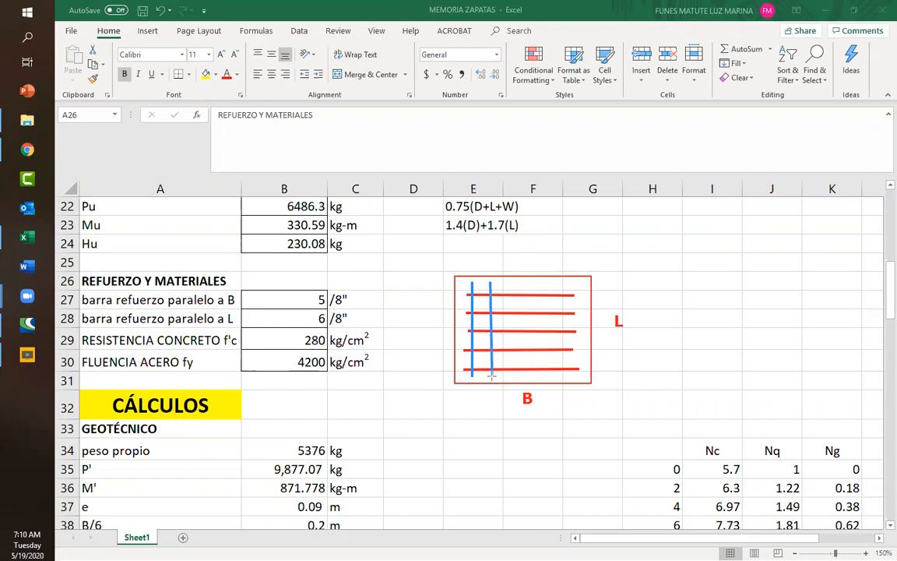
drag(509, 284, 510, 375)
drag(528, 285, 529, 378)
drag(556, 288, 551, 377)
drag(569, 282, 571, 378)
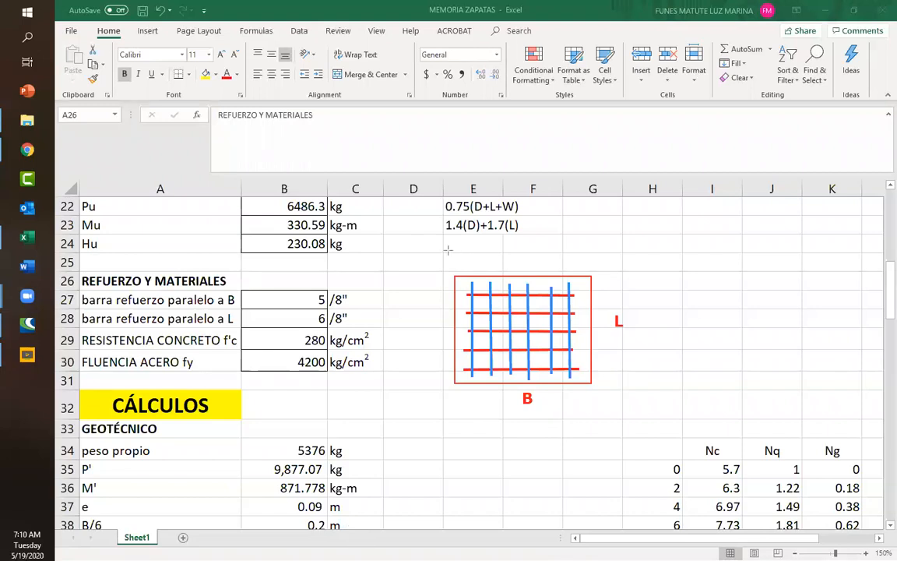
Sketch the footing elevation above the plan with a blue slab rectangle and a column on top, and label its thickness e
drag(454, 250, 589, 270)
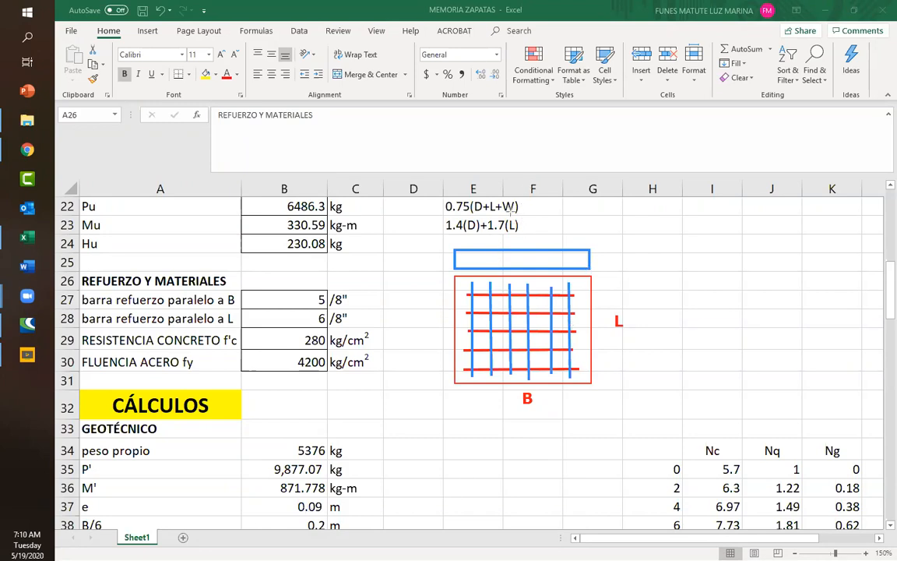
drag(506, 207, 522, 248)
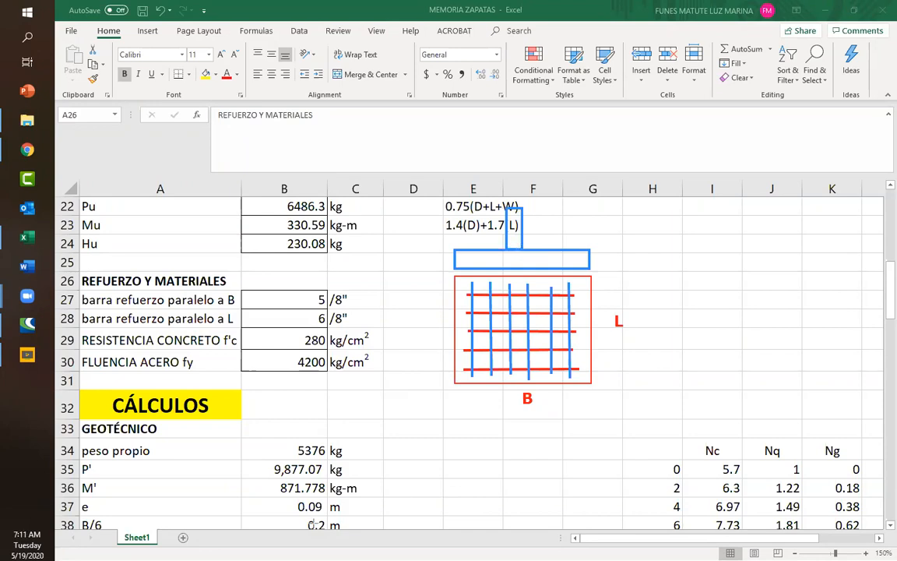
drag(605, 246, 849, 270)
text(e)
click(633, 298)
mouse_move(460, 263)
mouse_down()
mouse_move(585, 267)
mouse_move(550, 261)
mouse_up()
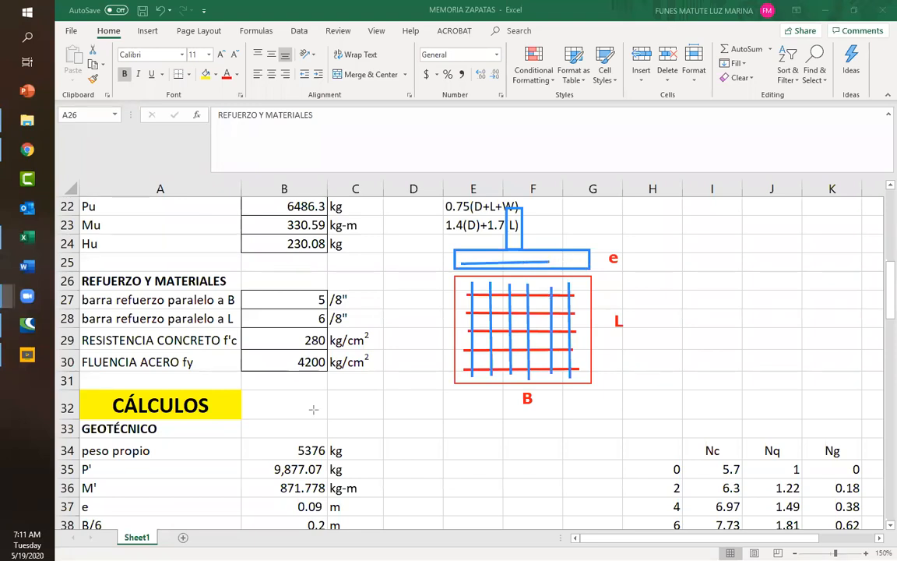
click(508, 261)
click(508, 262)
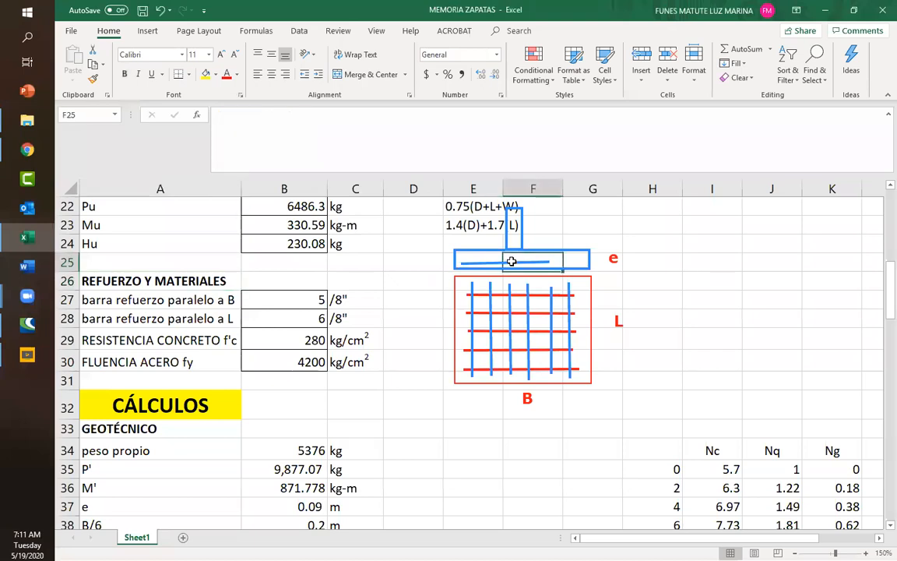
click(201, 524)
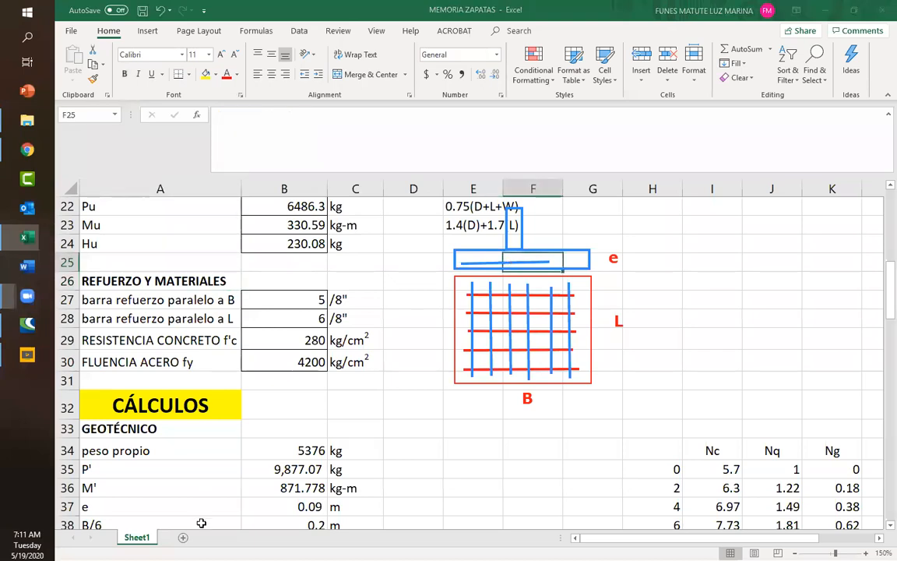
click(522, 262)
key(Delete)
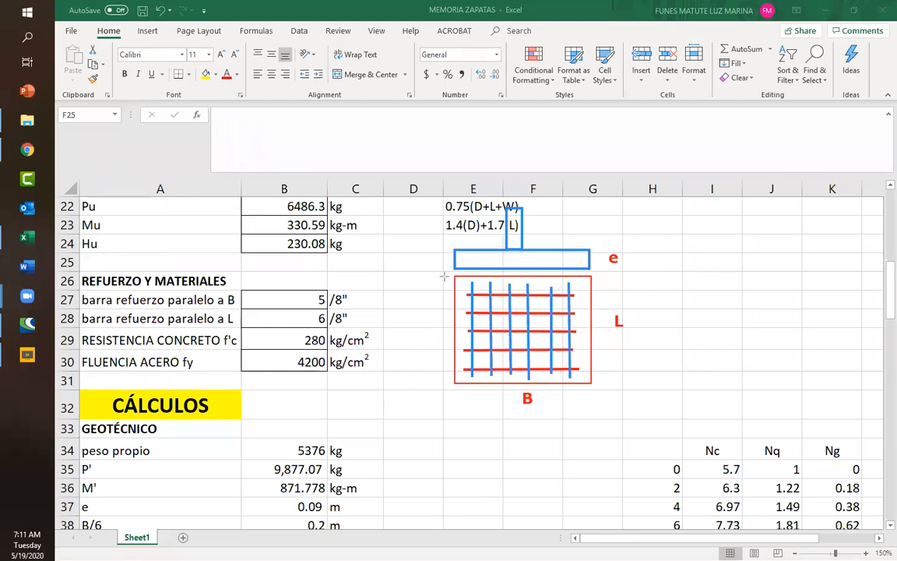
Draw a red horizontal bar line inside the slab of the footing elevation, with six blue dots above it for the crossing bars
drag(462, 261, 586, 262)
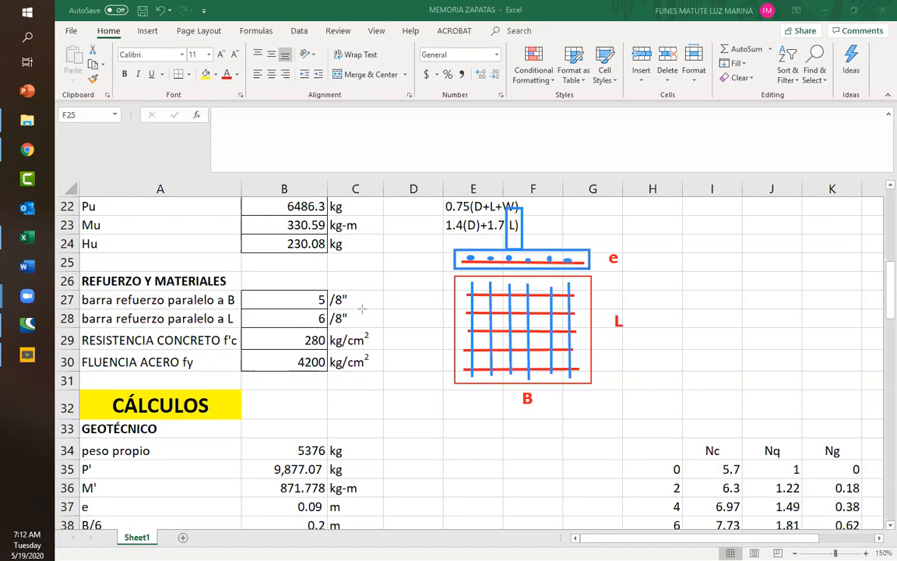
Check the bar numbers available in B27 for reinforcement parallel to B and the BARRA table of diameters and areas
click(292, 300)
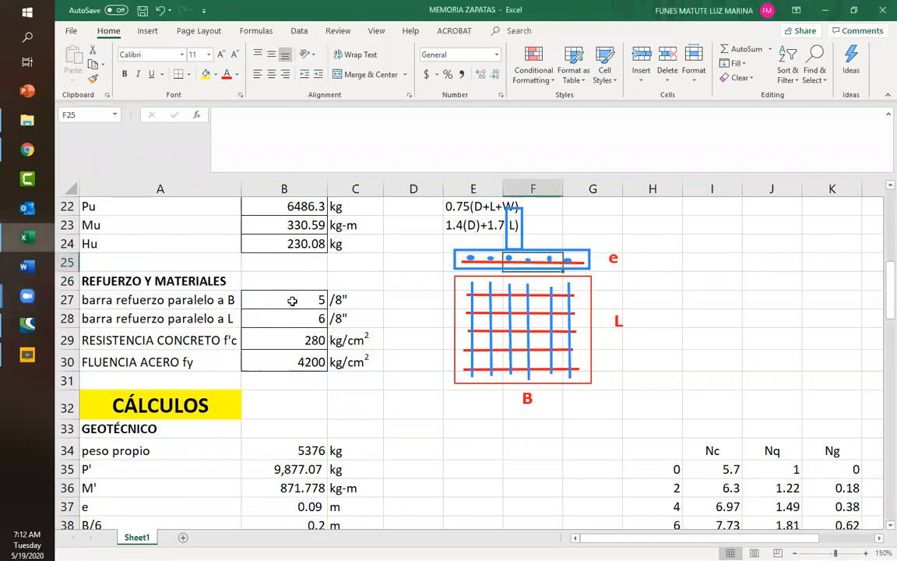
click(333, 301)
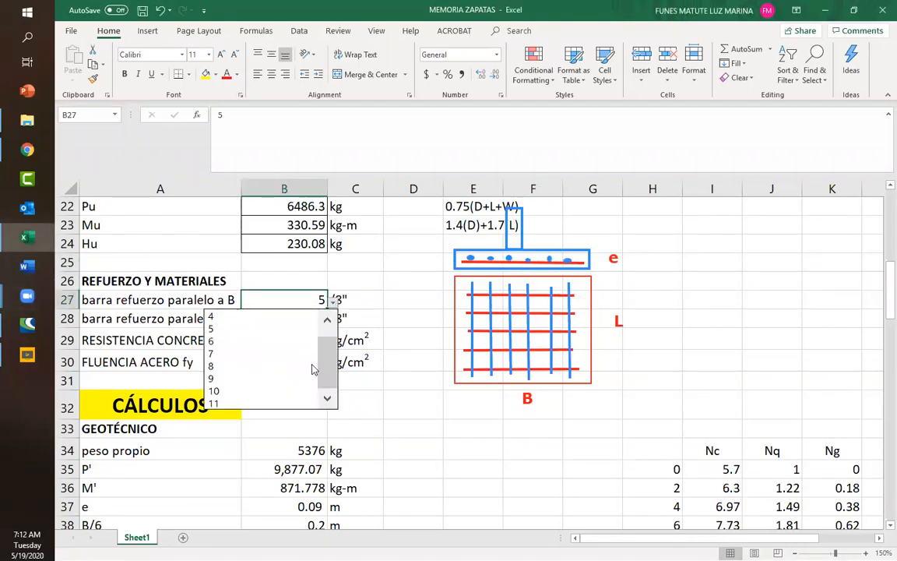
click(378, 278)
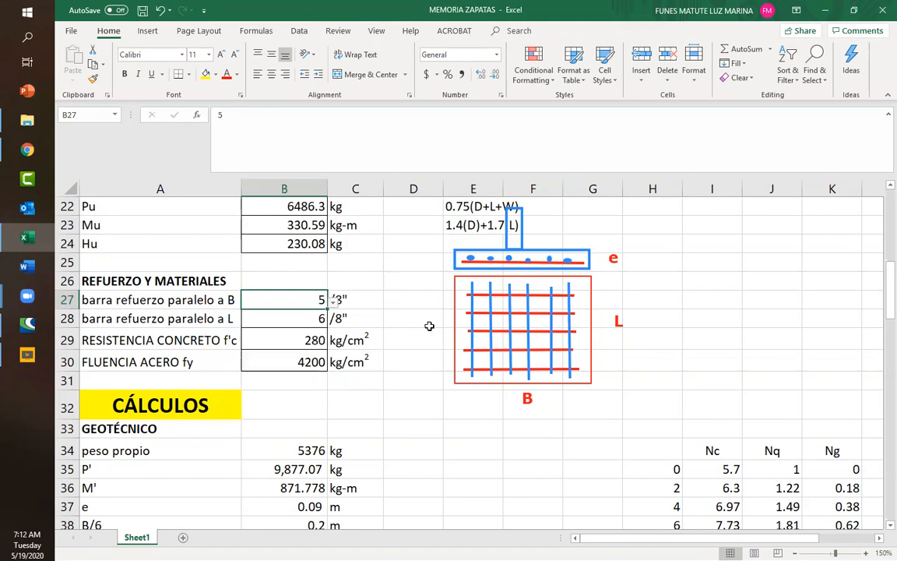
drag(700, 539, 769, 540)
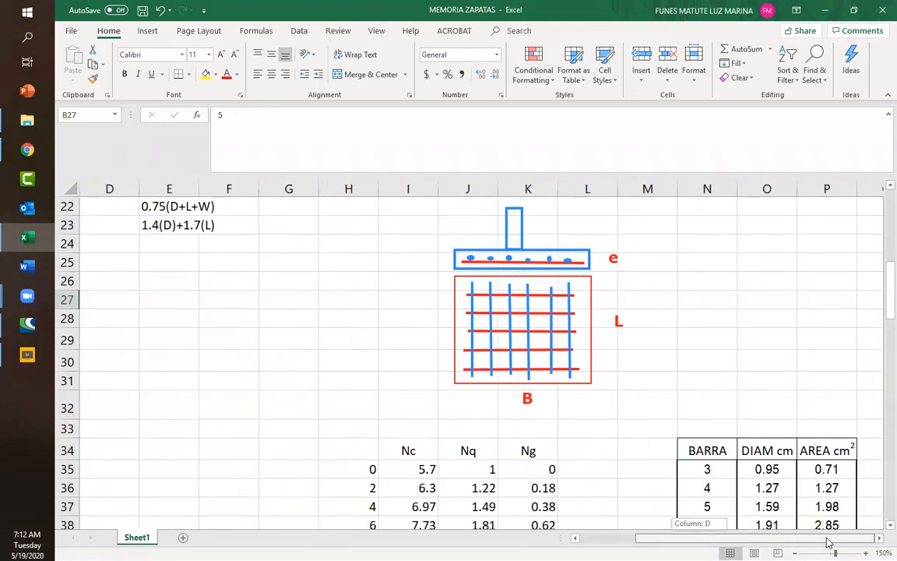
scroll(816, 469, down, 2)
scroll(816, 469, down, 1)
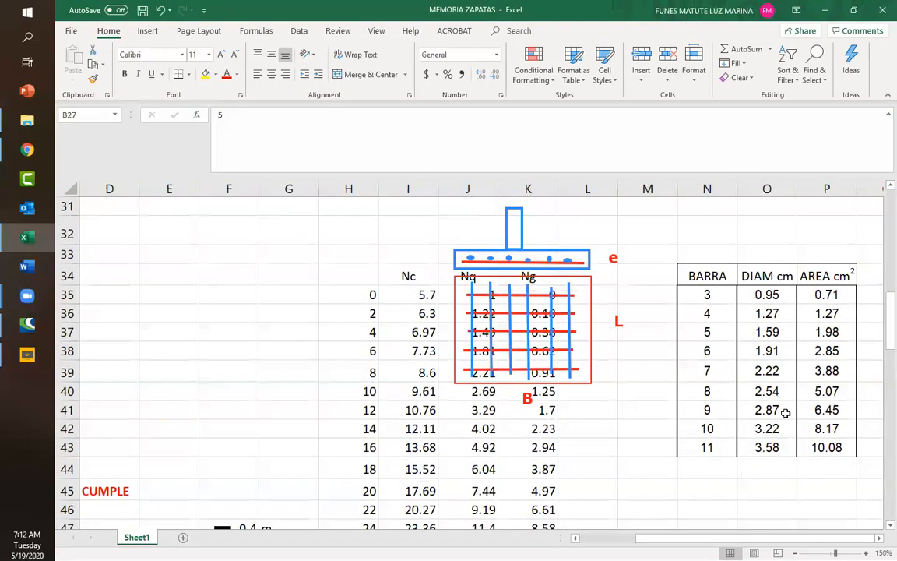
Examine the BARRA table in N35:P43 and the list validation of B27 that draws on the bar numbers in N35:N43
drag(713, 294, 811, 449)
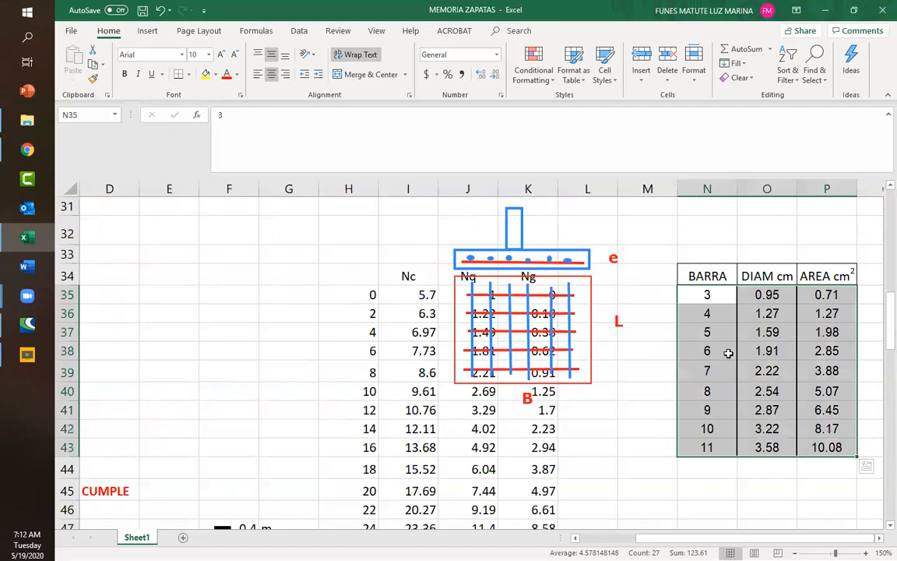
click(723, 302)
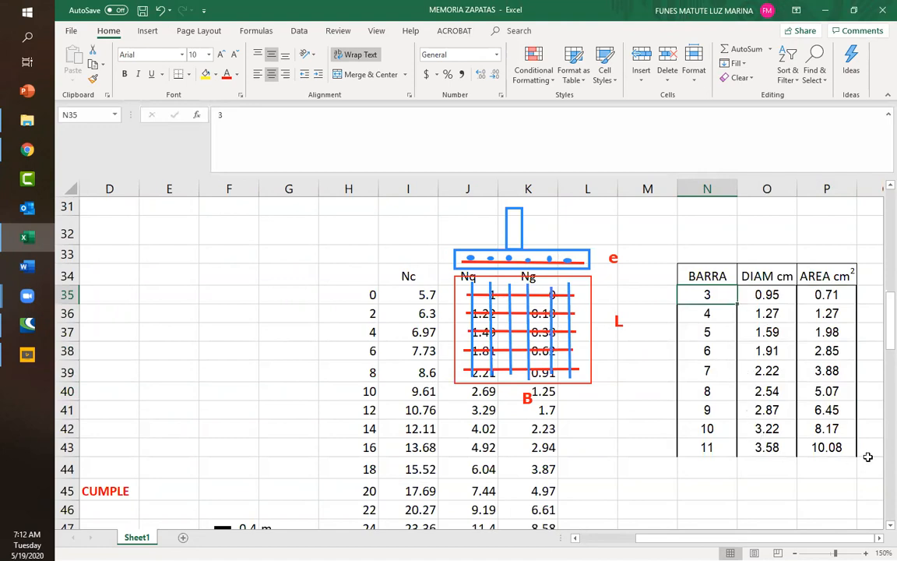
drag(762, 543, 599, 542)
scroll(257, 347, up, 4)
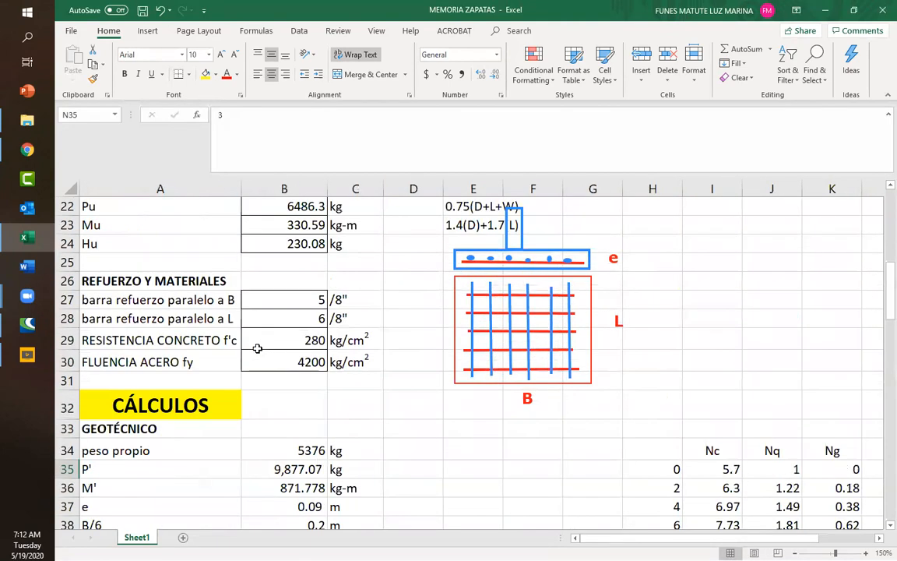
click(297, 356)
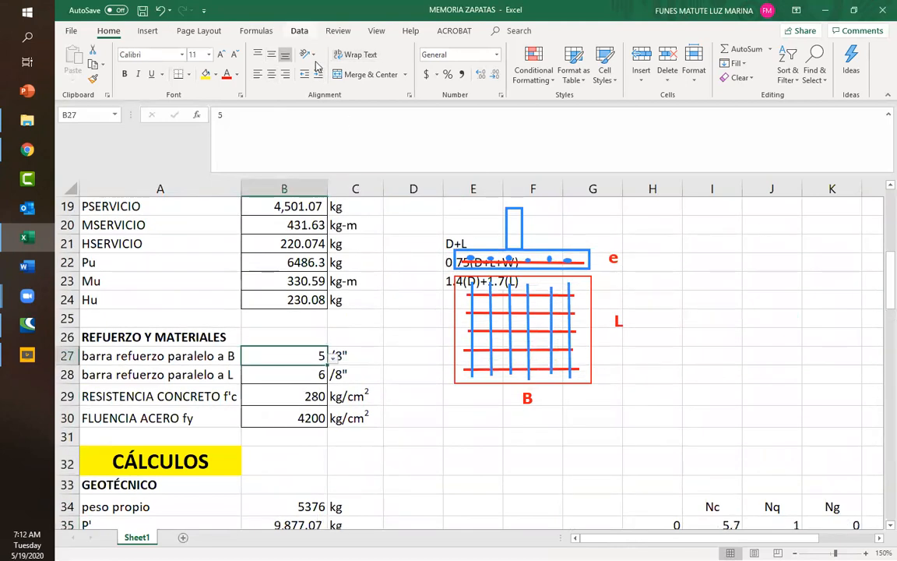
click(300, 32)
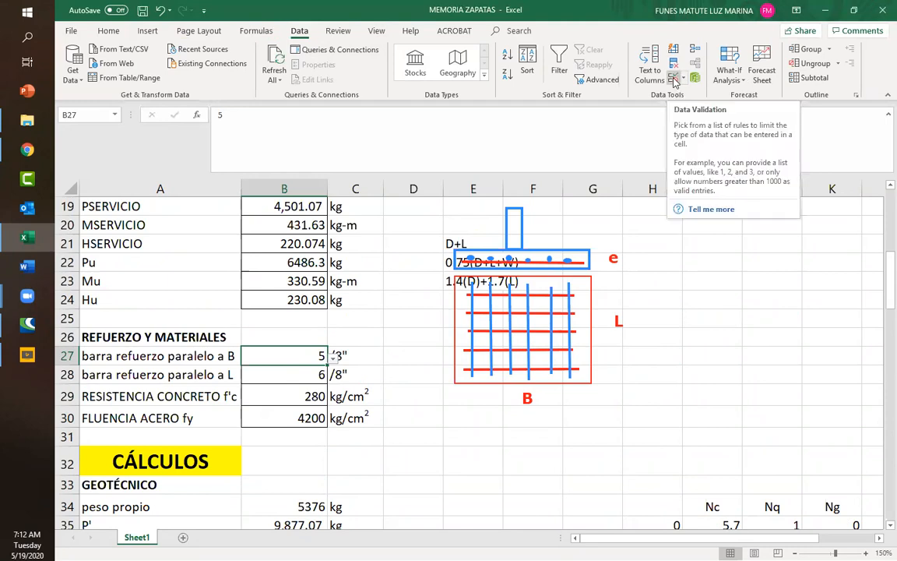
click(675, 83)
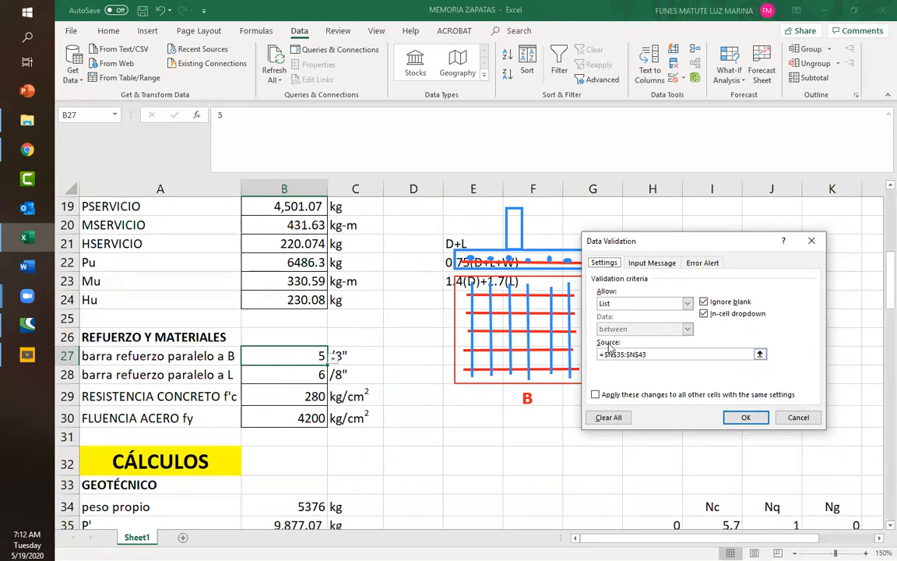
click(761, 356)
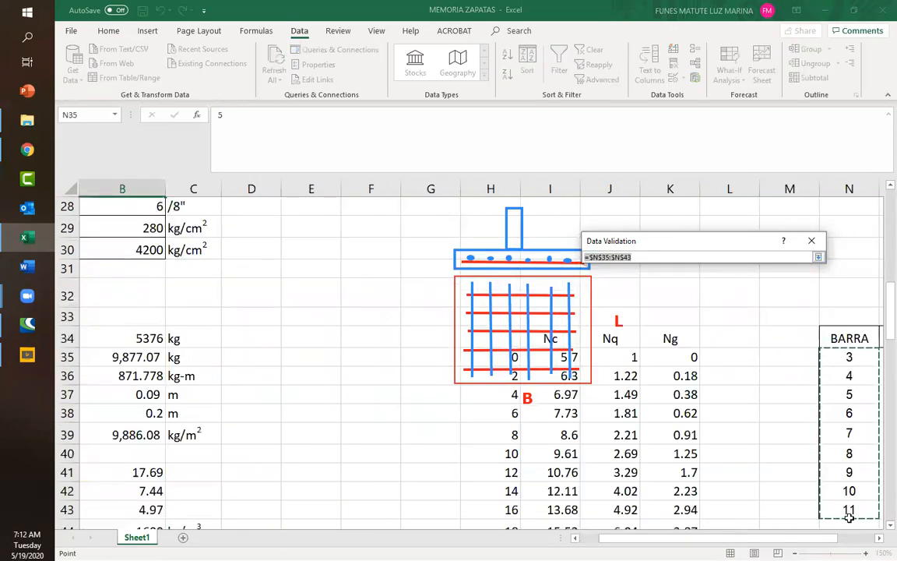
click(817, 257)
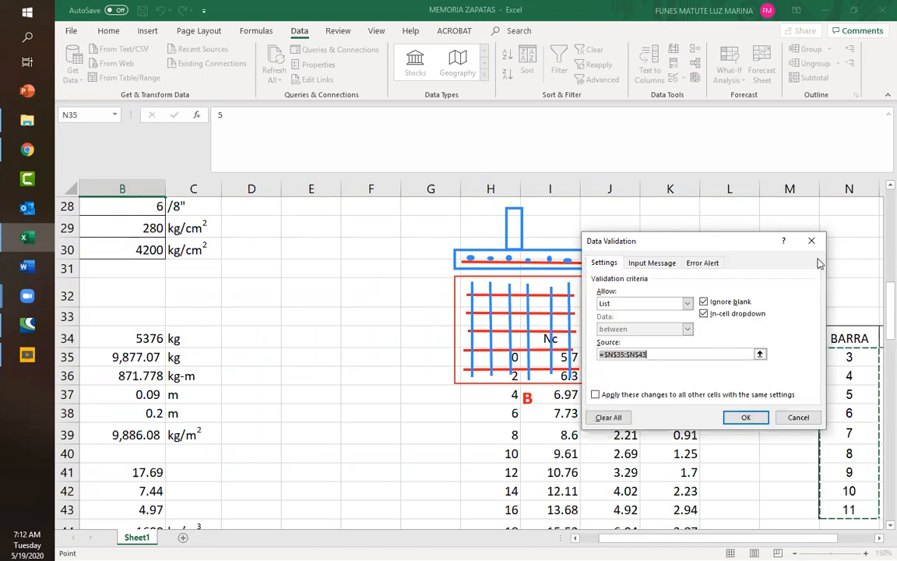
click(746, 418)
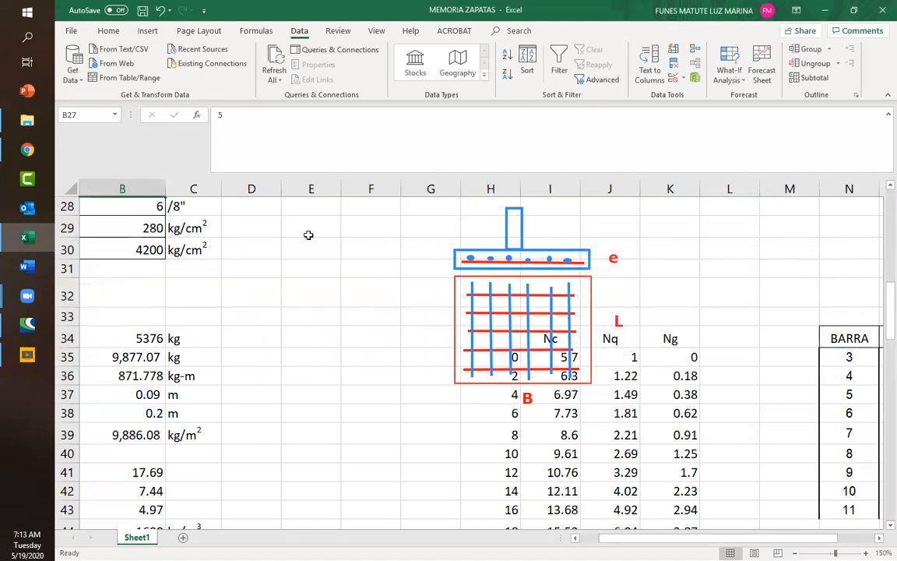
Set the reinforcement bar parallel to B in B27 to number 4 from its list
scroll(203, 312, up, 1)
scroll(219, 340, up, 2)
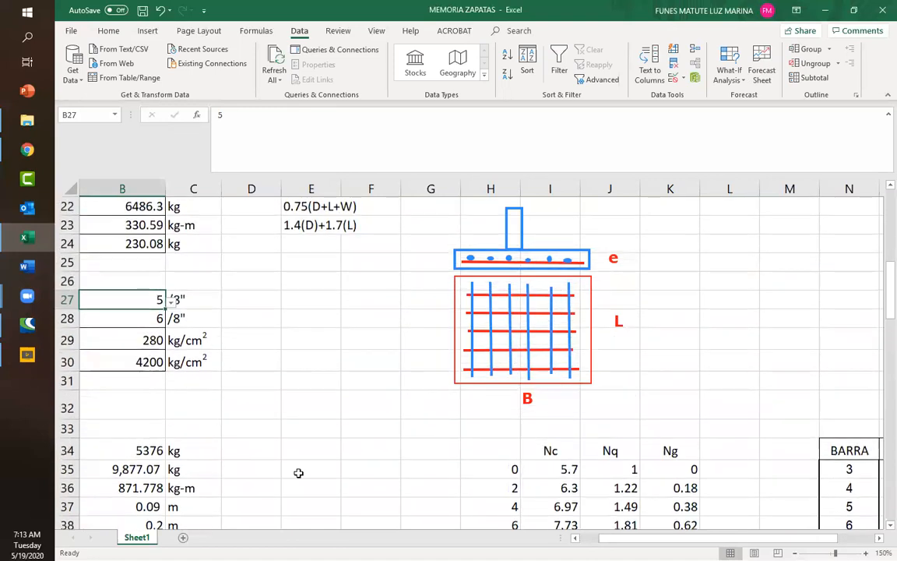
scroll(171, 300, left, 2)
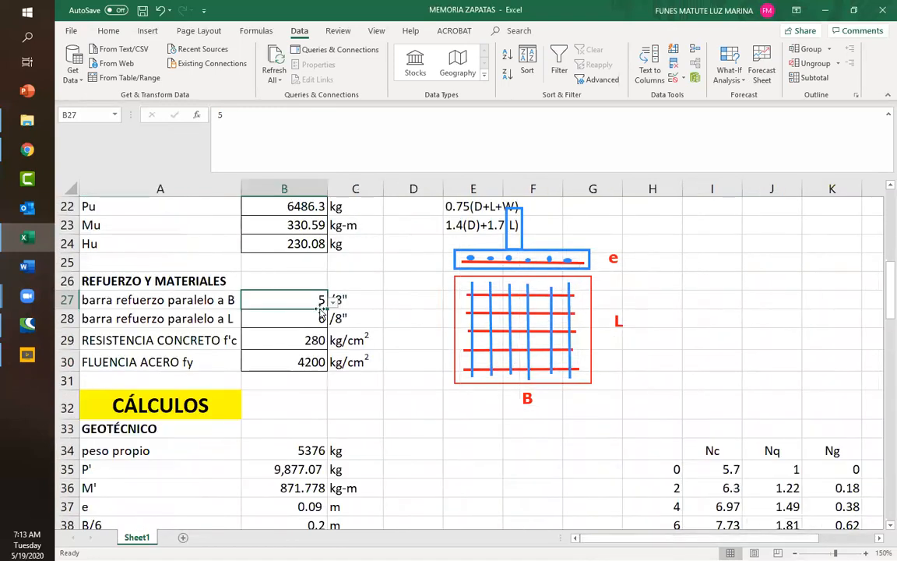
click(333, 300)
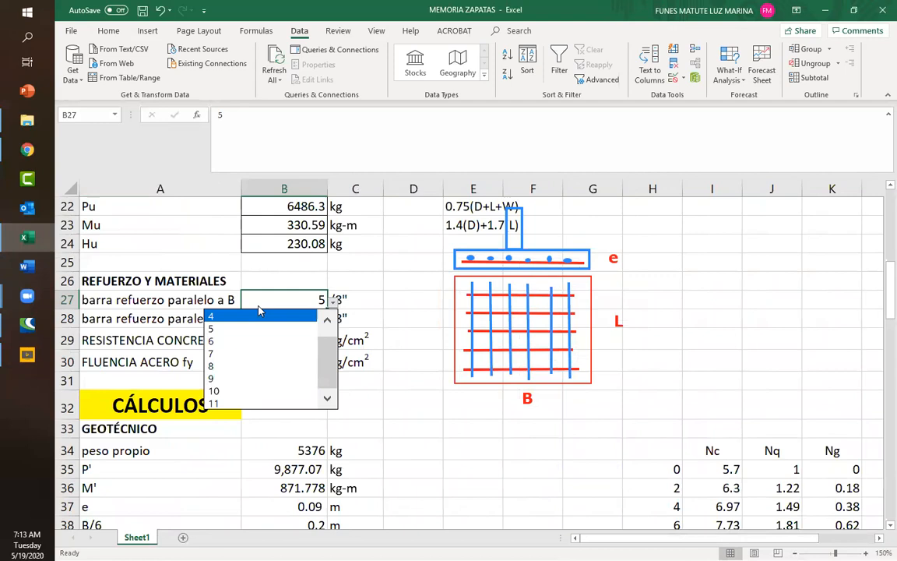
click(257, 327)
click(334, 300)
click(270, 320)
click(375, 301)
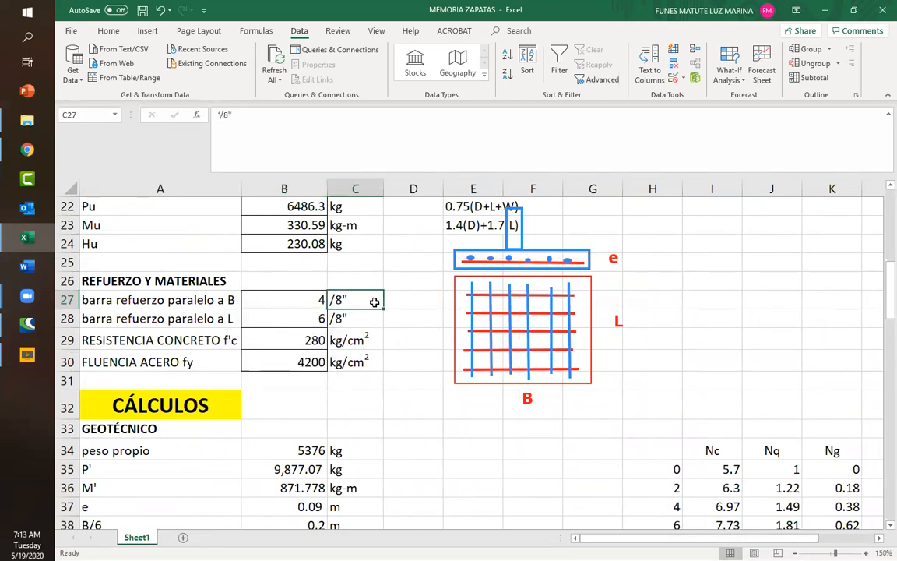
Review the reinforcement bar entries parallel to B and L together with their /8" unit labels
click(229, 325)
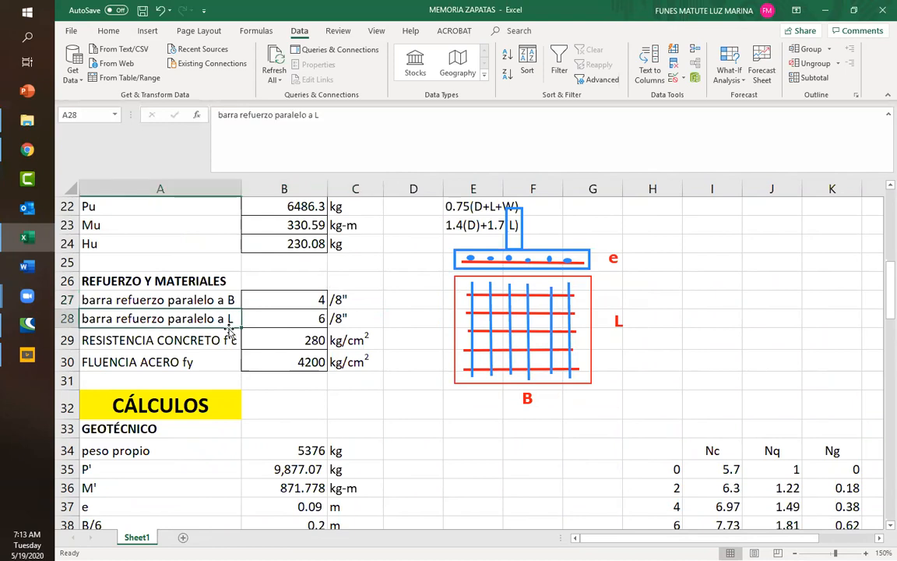
click(287, 302)
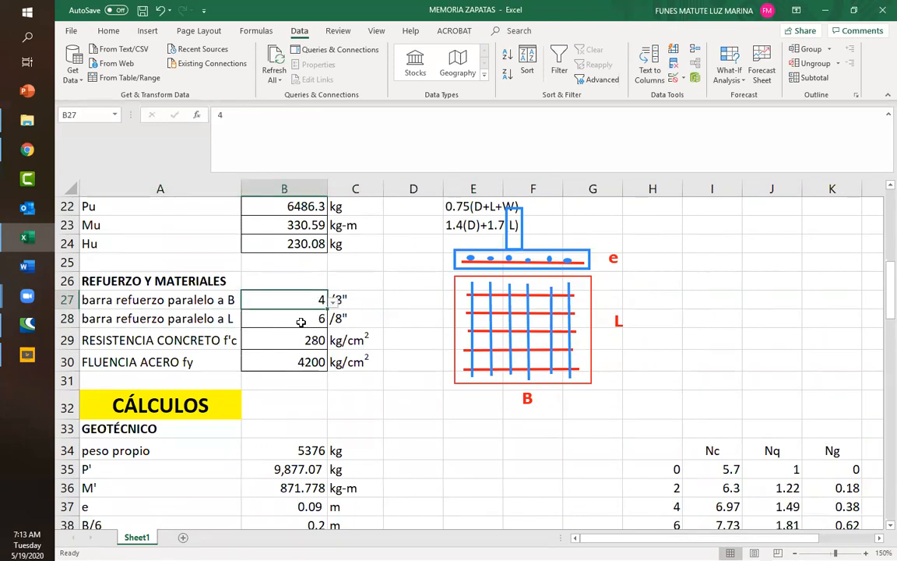
click(300, 319)
click(369, 301)
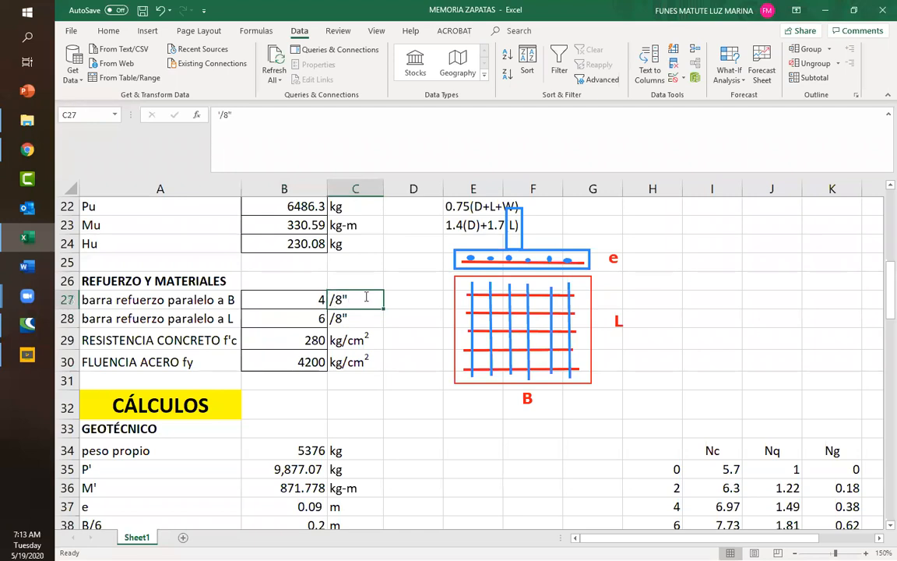
double_click(366, 296)
click(304, 298)
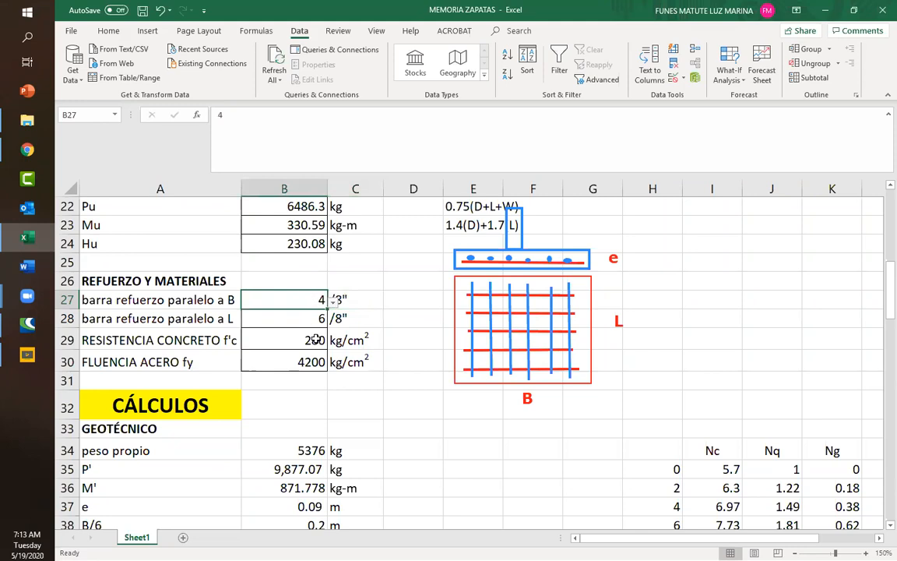
click(357, 303)
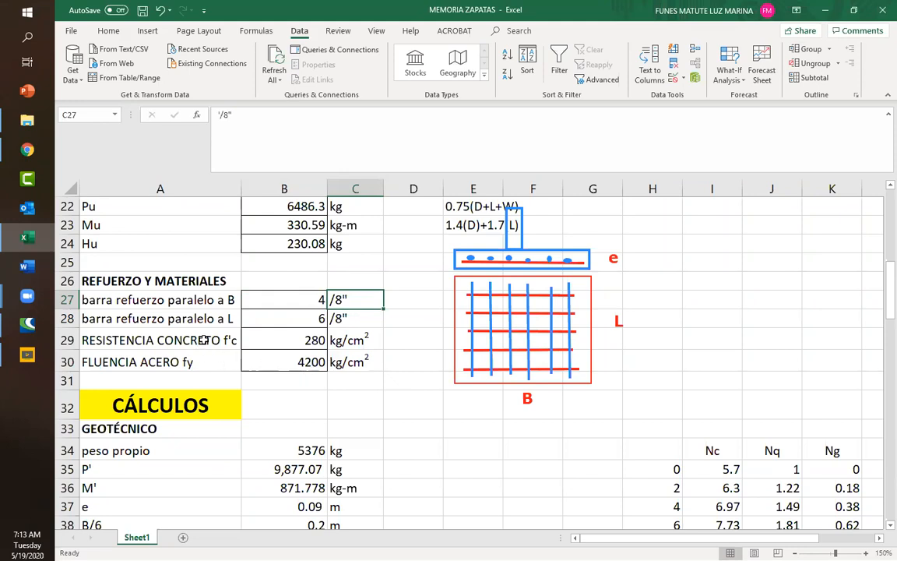
Review the concrete strength options in B29 and choose 280 kg/cm² for f'c
click(146, 279)
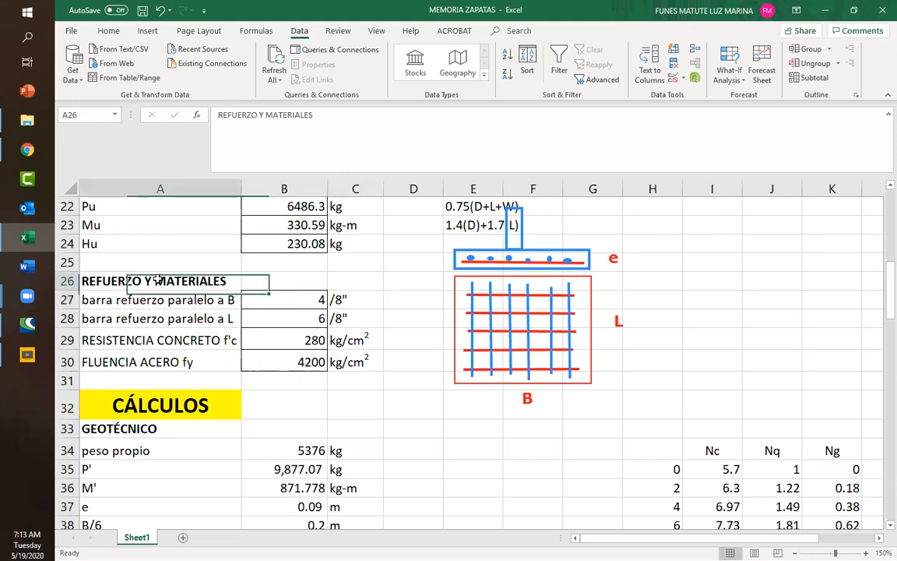
click(211, 340)
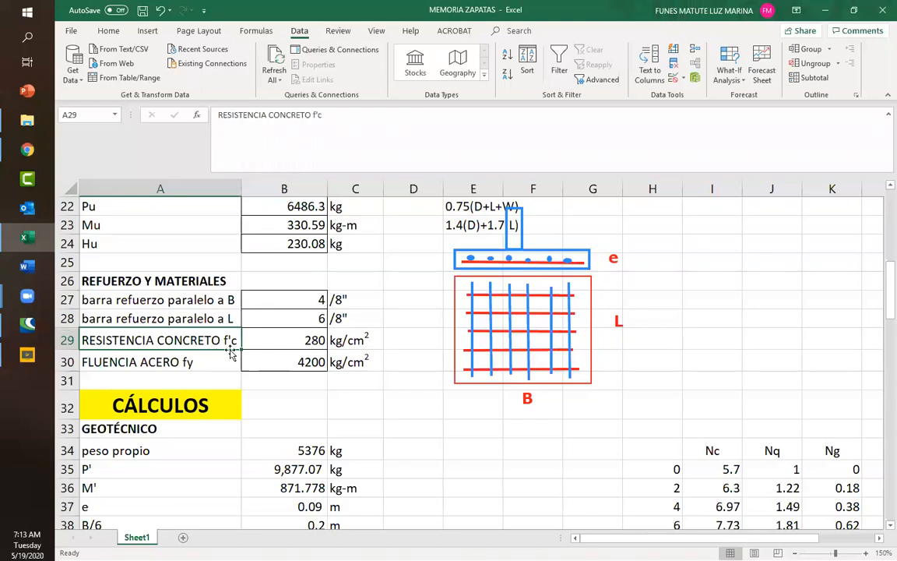
click(303, 340)
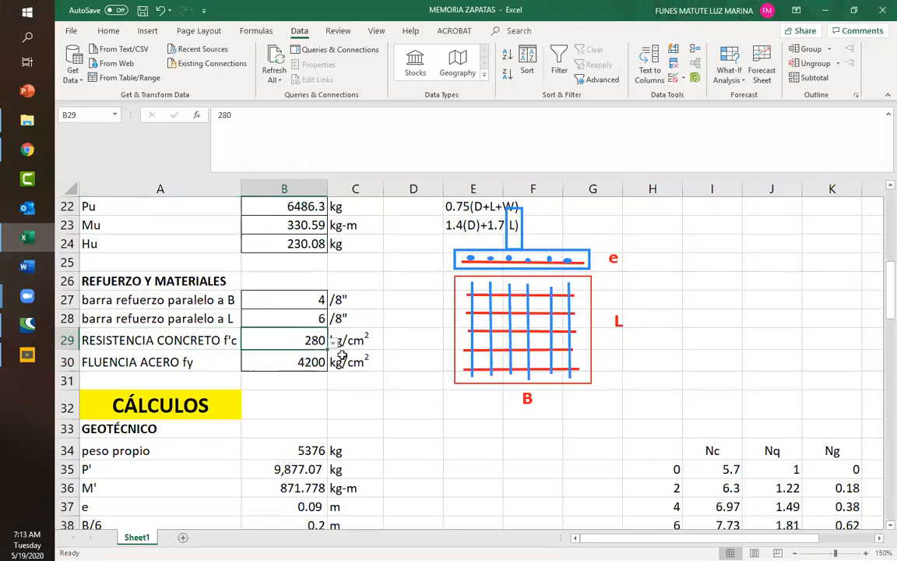
click(334, 344)
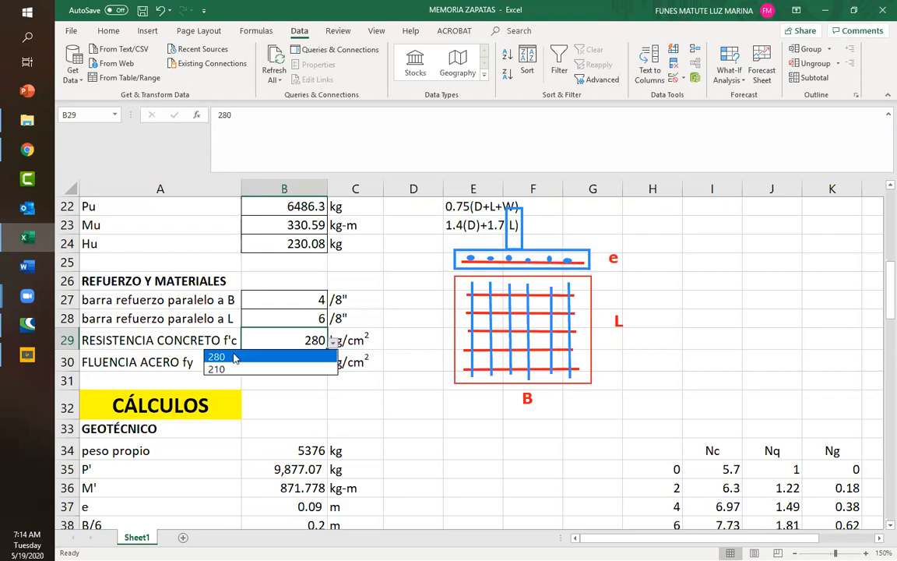
click(288, 360)
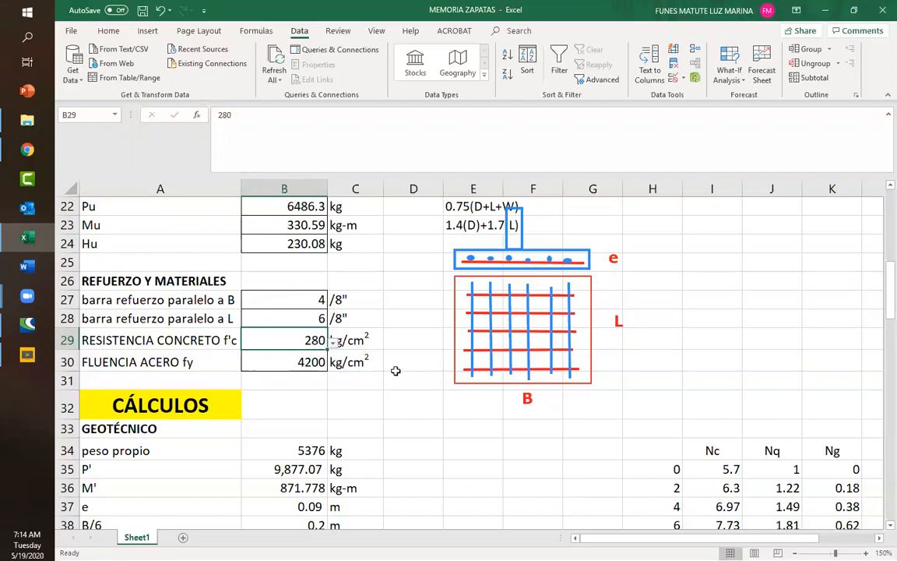
click(394, 342)
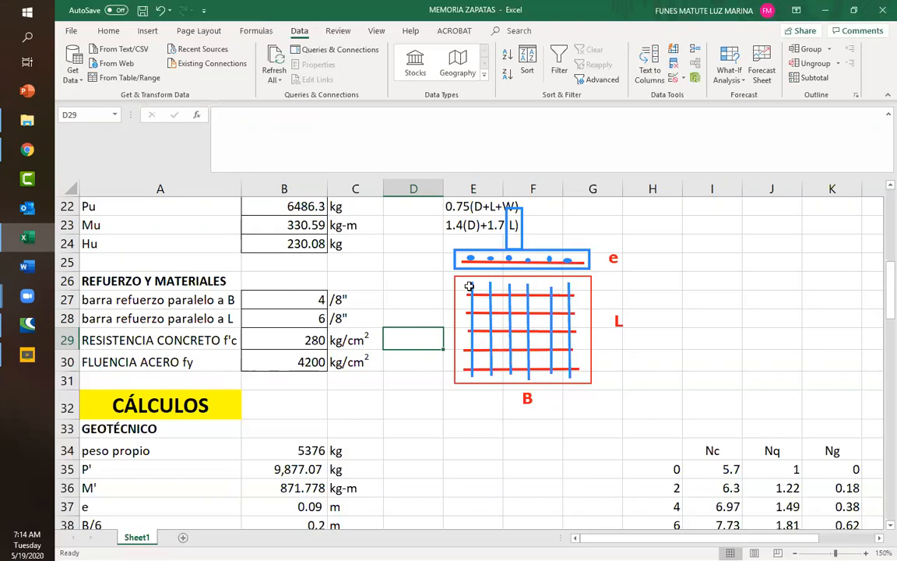
Try 2800 kg/cm² as the steel yield strength fy in B30, and return it to 4200 kg/cm²
click(312, 366)
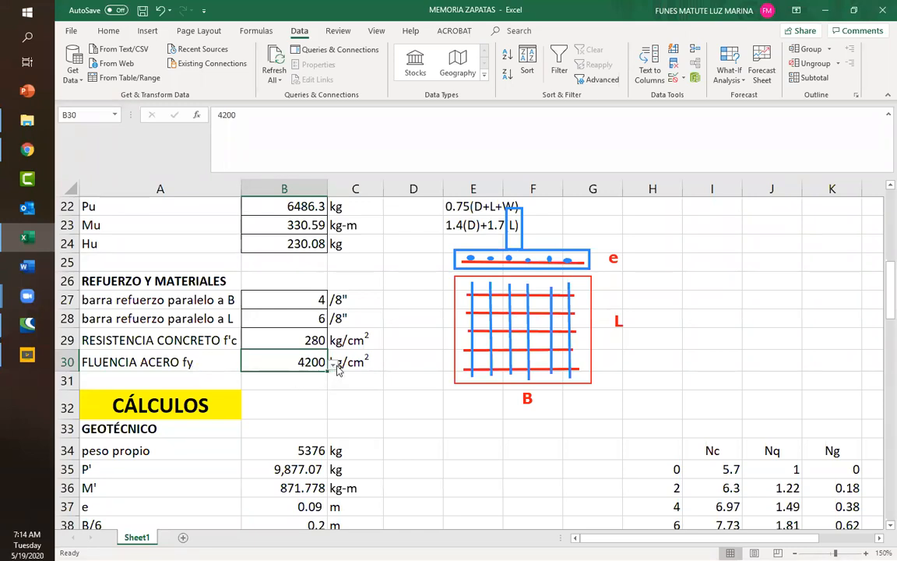
click(334, 365)
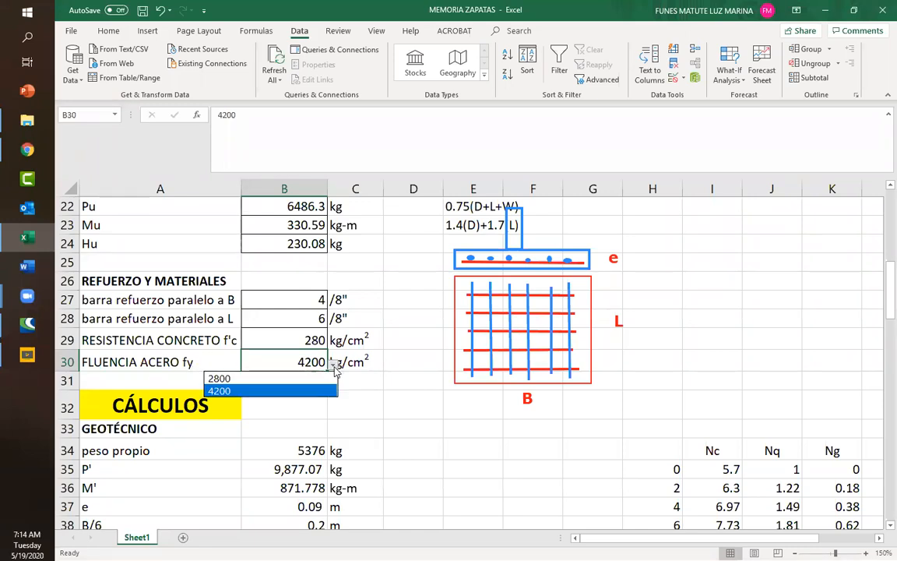
click(256, 386)
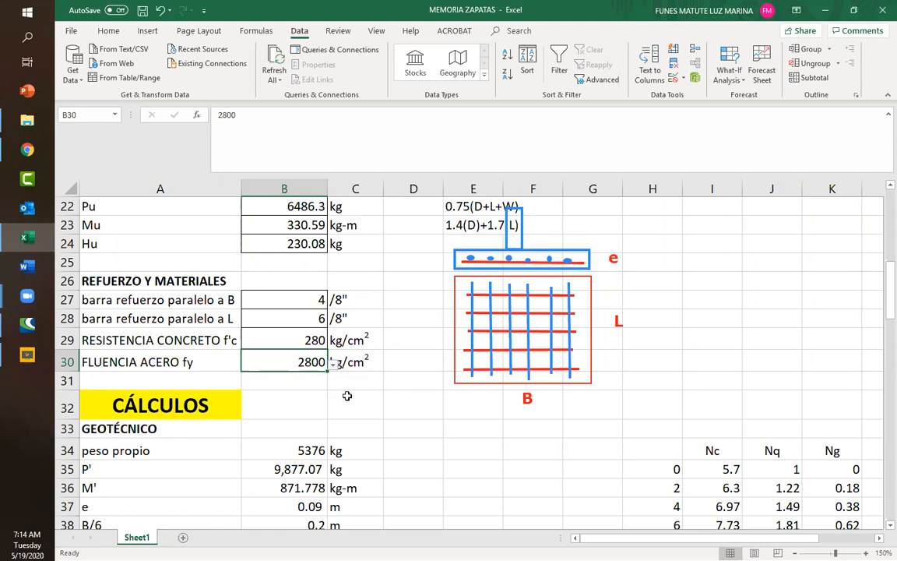
click(333, 364)
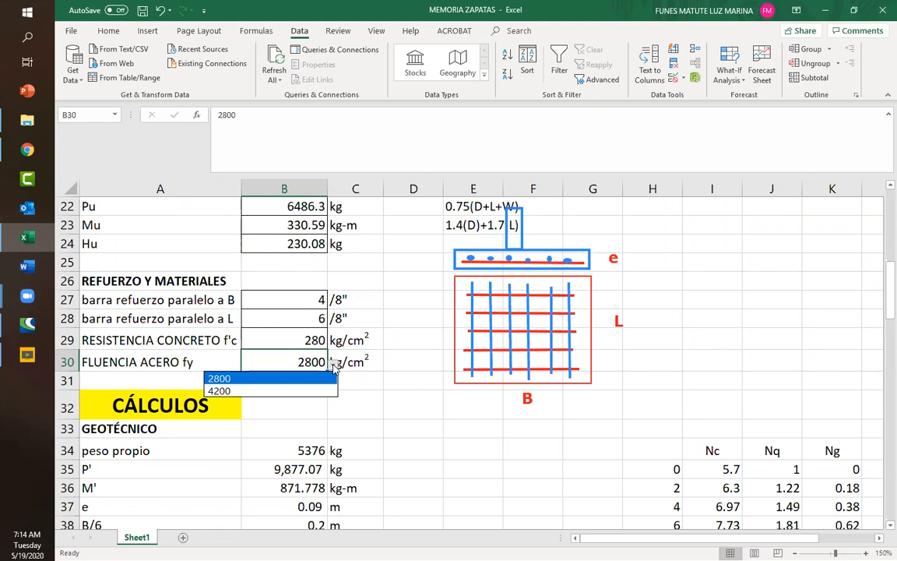
click(241, 396)
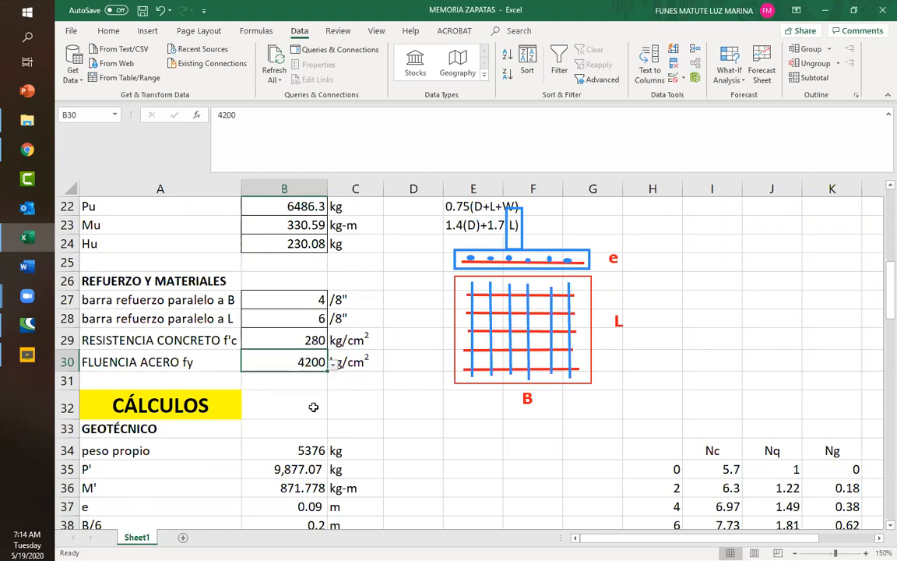
Examine the geotechnical part of the CÁLCULOS section, including the formulas for peso propio in B34 and P' in B35
click(366, 413)
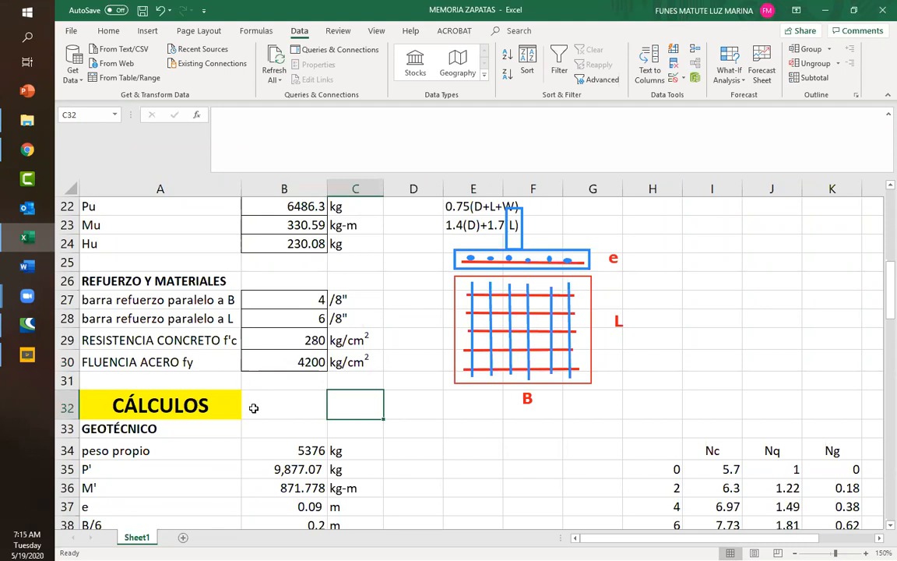
scroll(327, 366, down, 1)
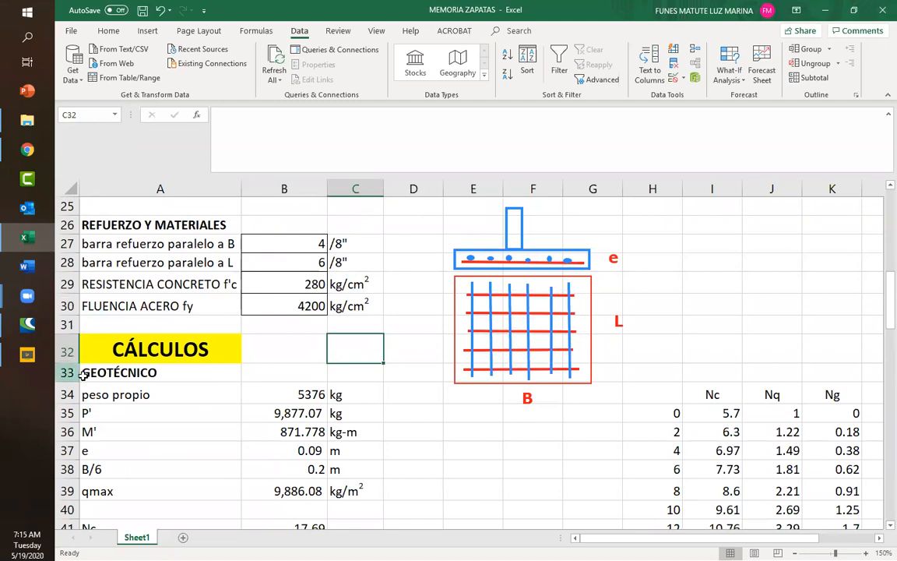
scroll(190, 375, down, 2)
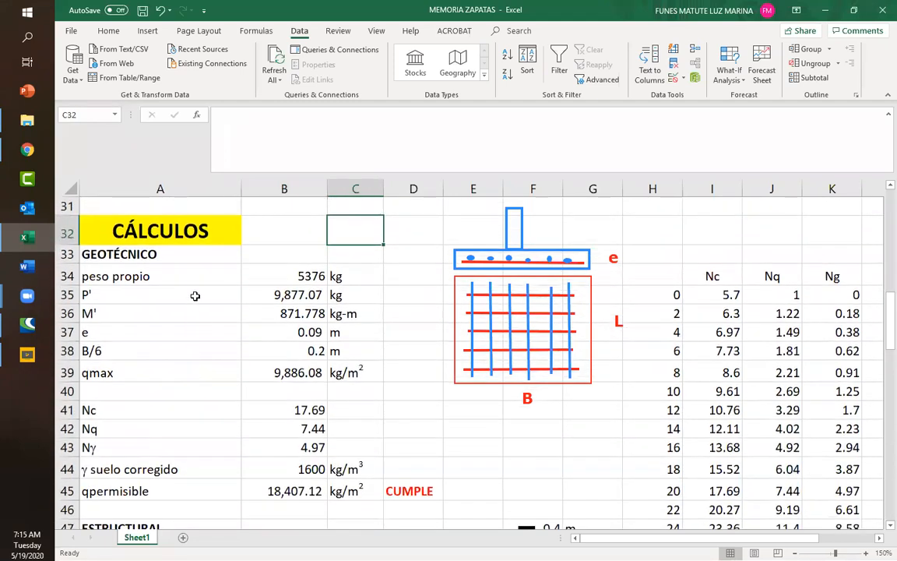
click(298, 276)
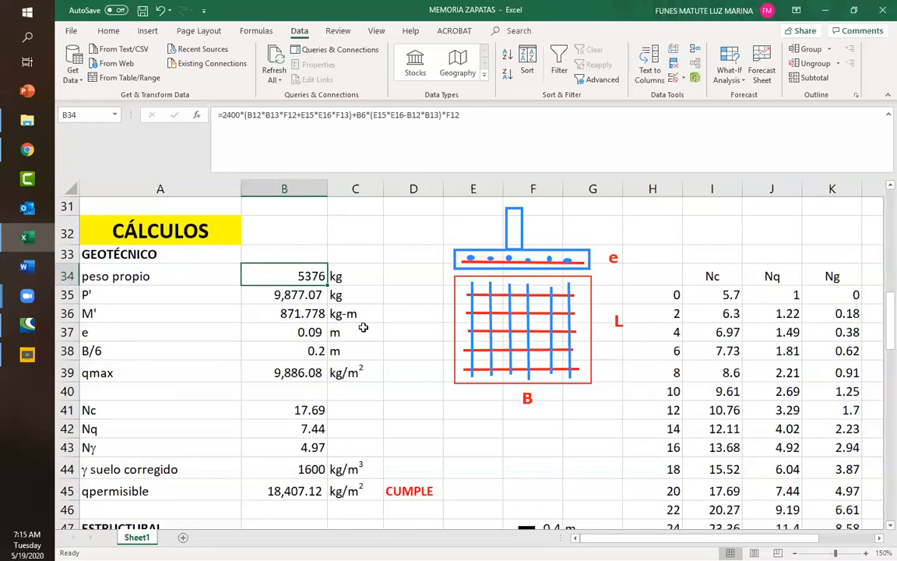
click(295, 295)
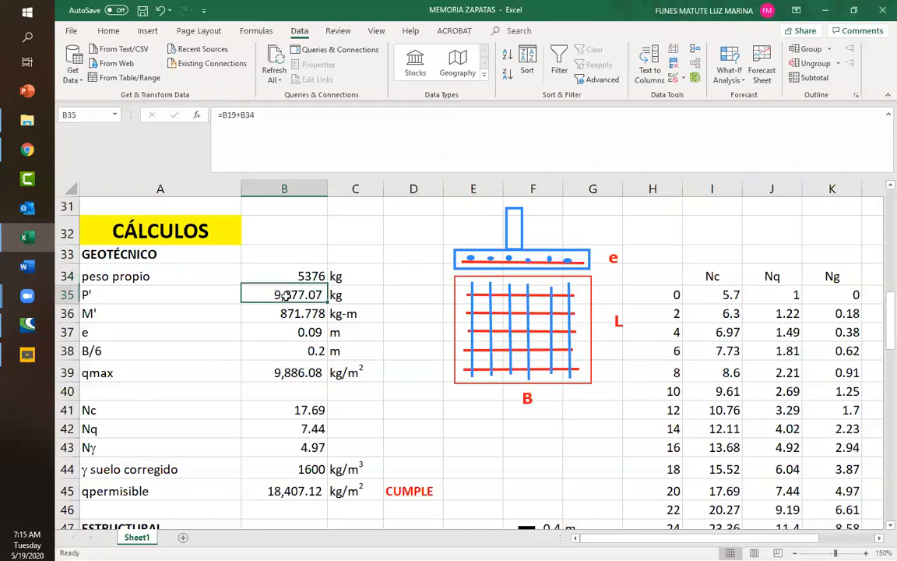
click(165, 293)
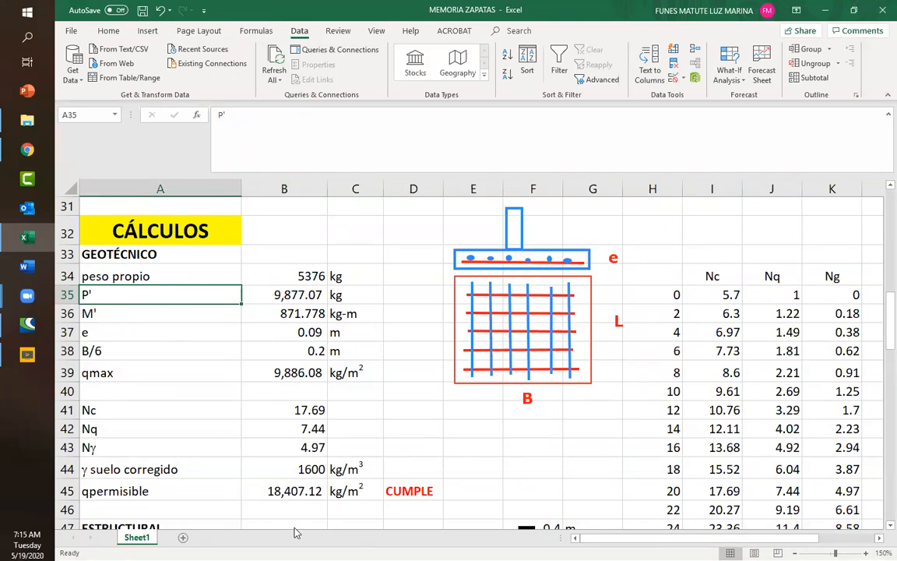
Review the CARGAS entries, selecting PSERVICIO in B19 and Pu in B22
click(326, 240)
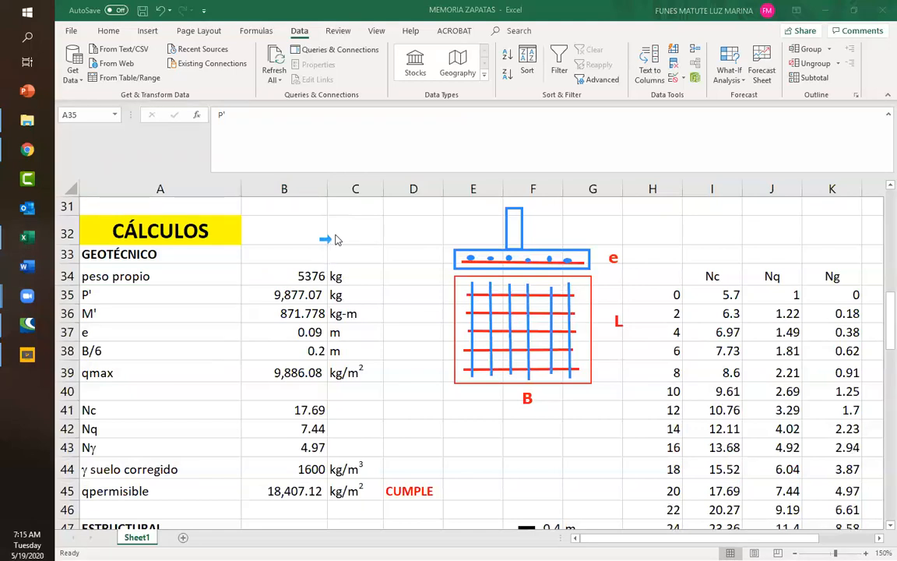
scroll(252, 312, up, 4)
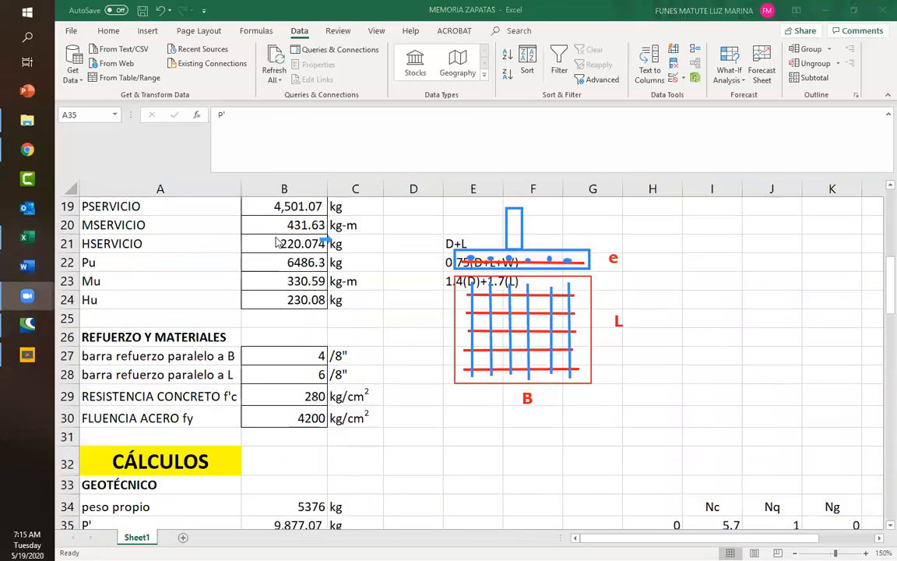
scroll(268, 311, up, 2)
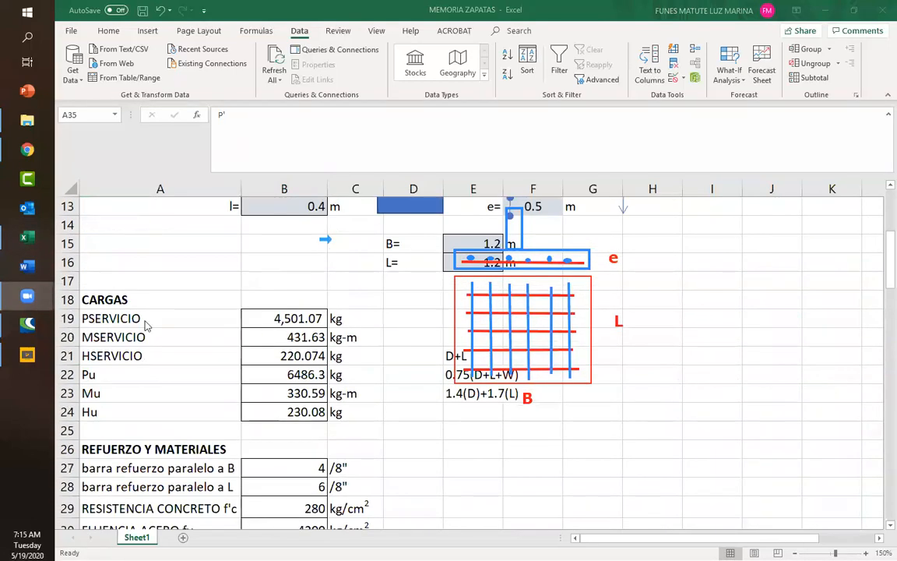
click(258, 319)
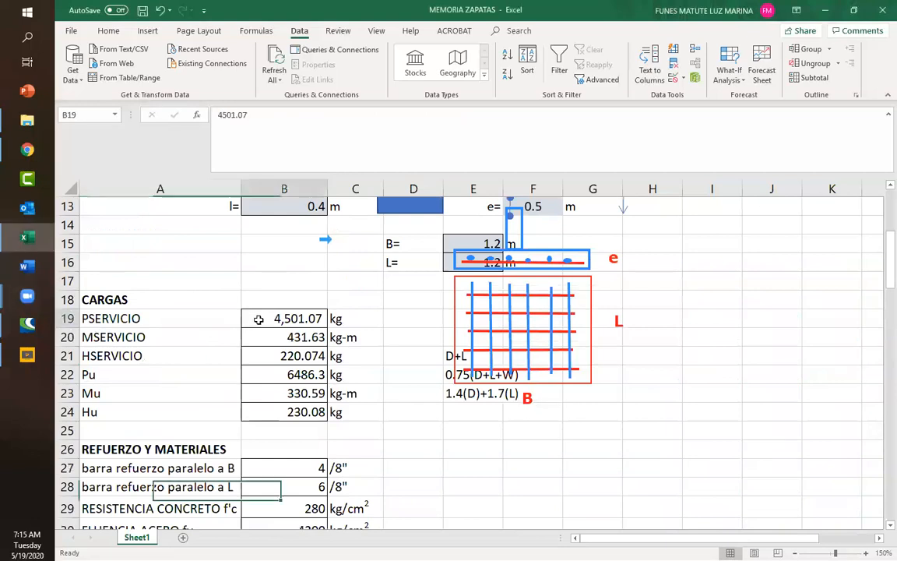
click(265, 375)
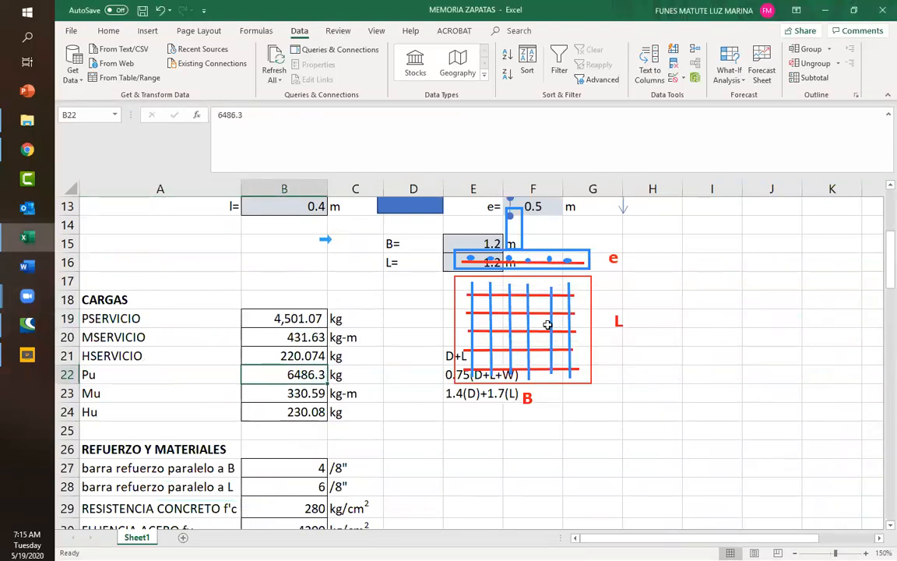
scroll(490, 381, down, 2)
scroll(500, 357, up, 1)
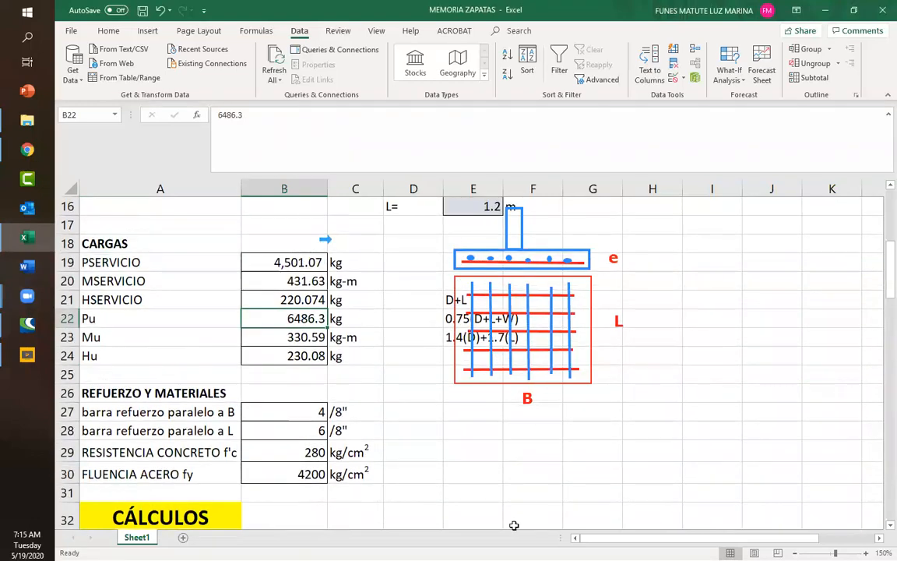
Annotate the footing diagram with red downward arrows and a shaded rectangle over the column and footing, and clear the annotations
scroll(389, 340, up, 4)
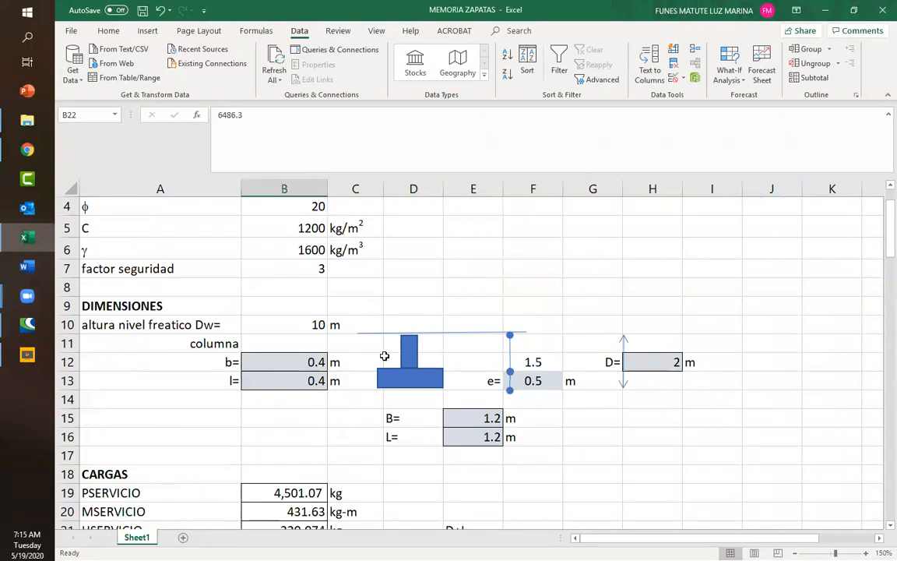
click(359, 334)
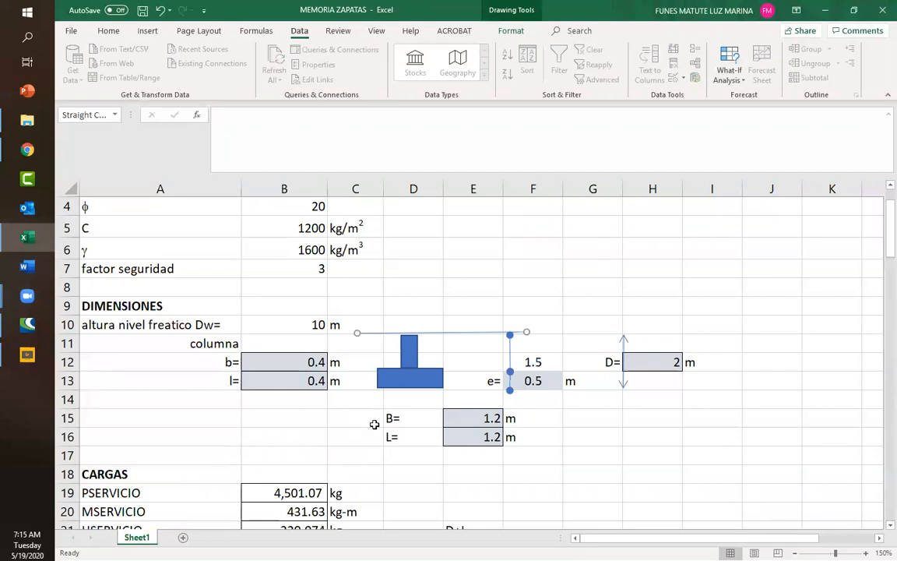
scroll(398, 404, down, 2)
scroll(257, 390, down, 2)
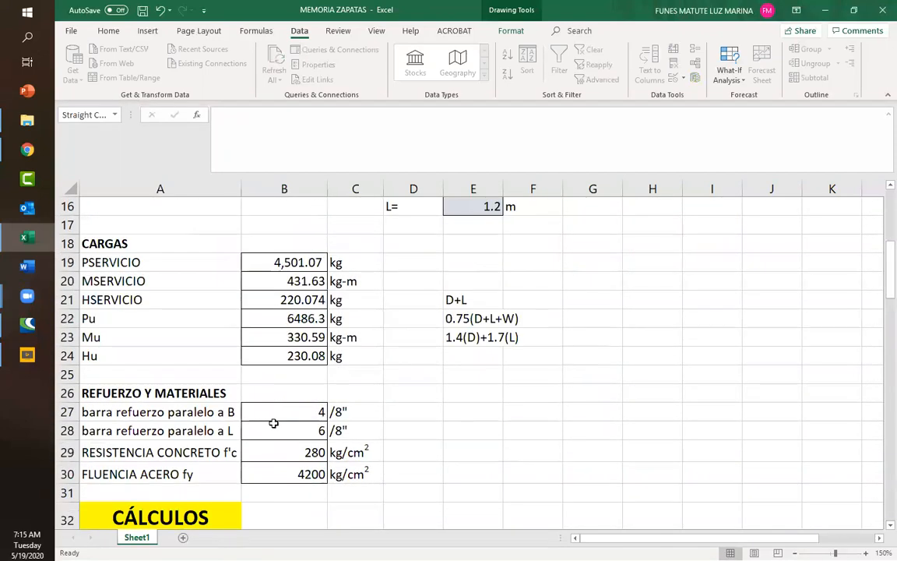
scroll(336, 352, up, 2)
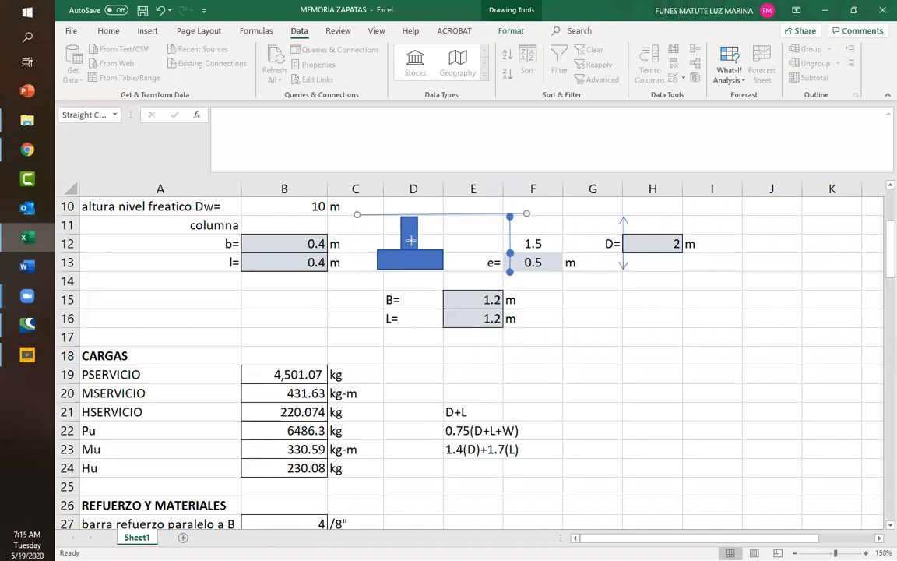
drag(410, 239, 408, 265)
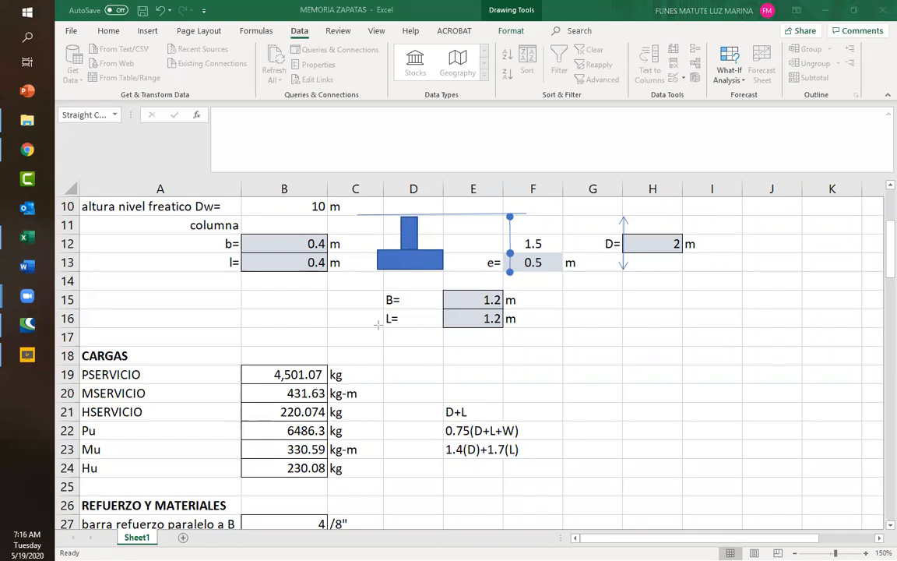
drag(411, 246, 412, 266)
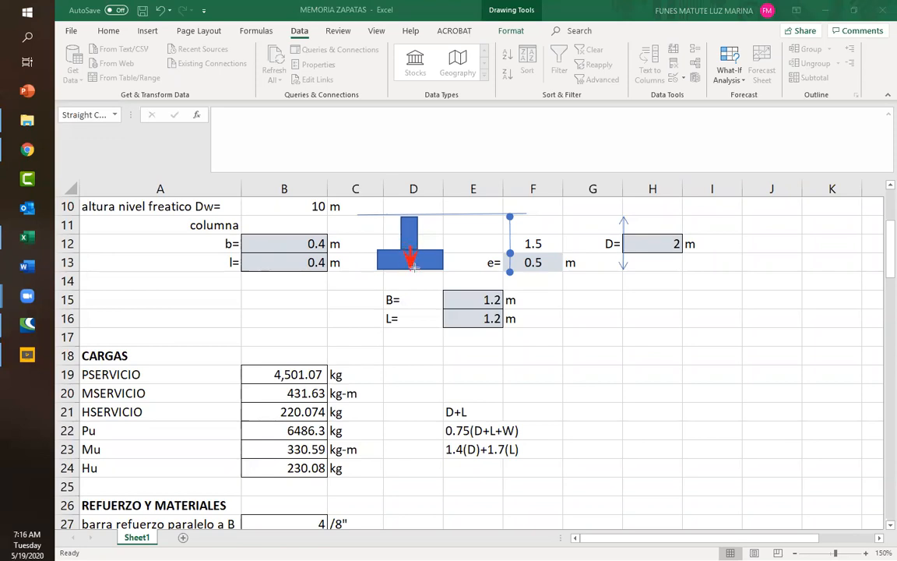
drag(409, 194, 411, 211)
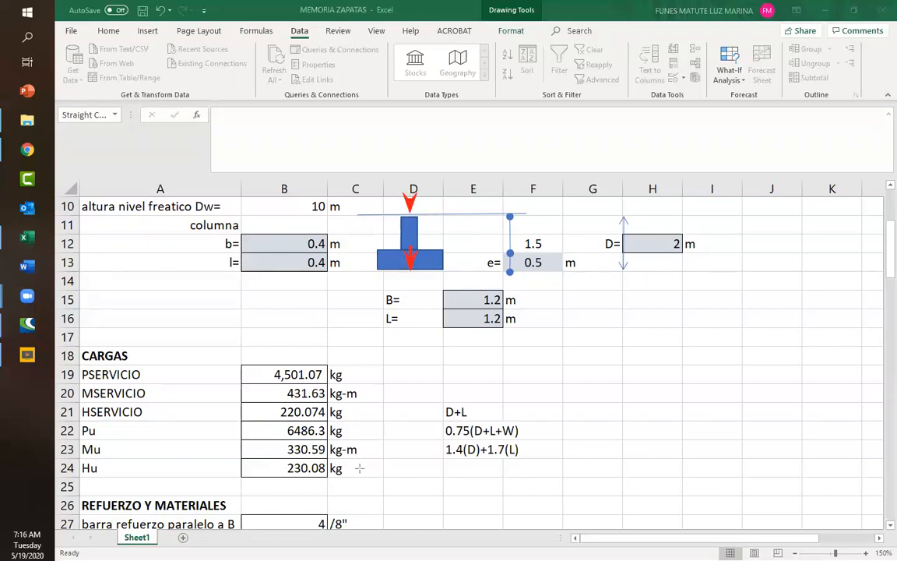
mouse_move(375, 214)
mouse_down()
mouse_move(360, 238)
mouse_move(442, 267)
mouse_up()
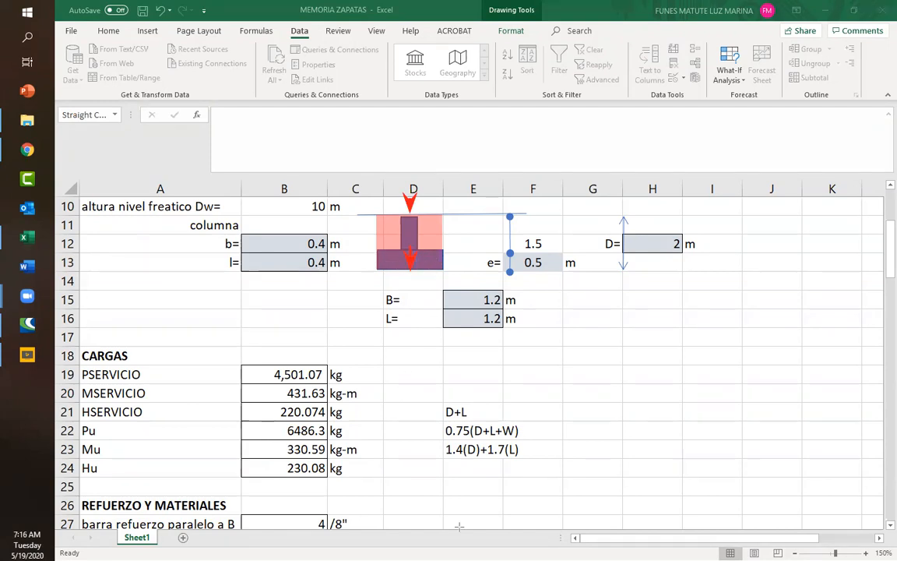
click(460, 527)
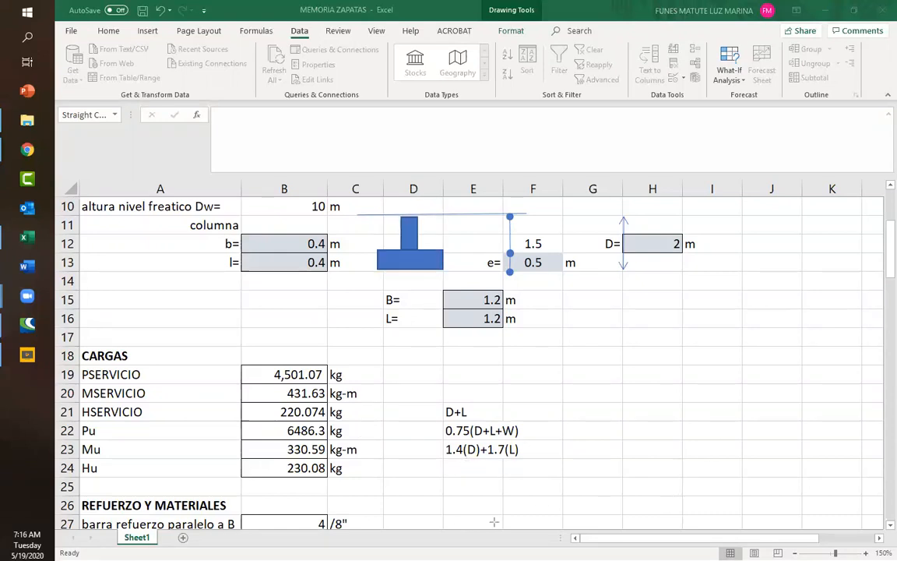
Examine the qmax formula in B39 of the GEOTÉCNICO calculations
scroll(545, 468, down, 3)
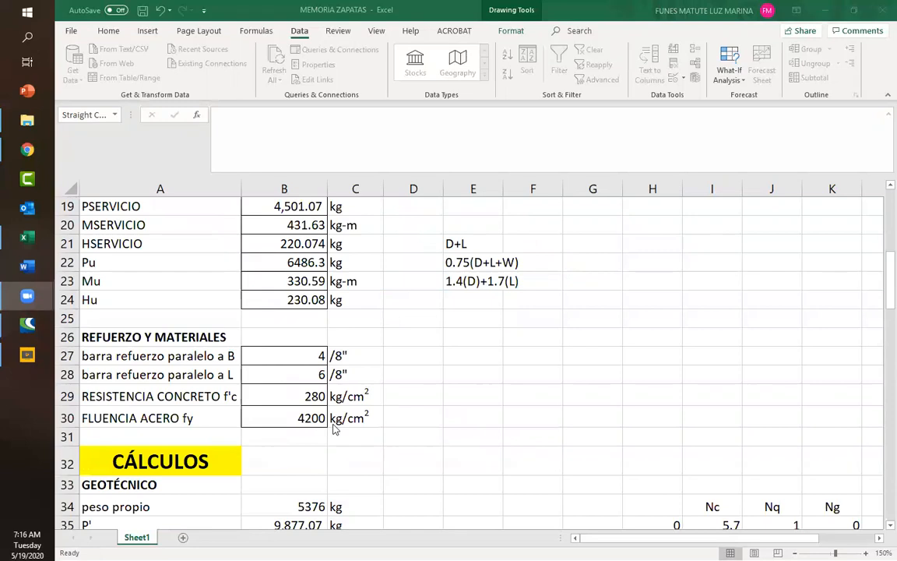
scroll(333, 427, down, 2)
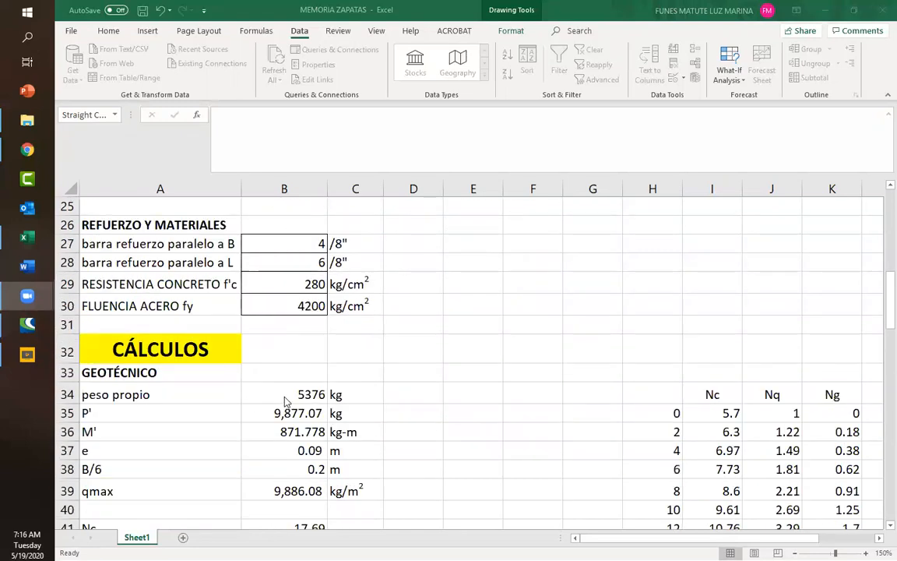
scroll(286, 401, down, 1)
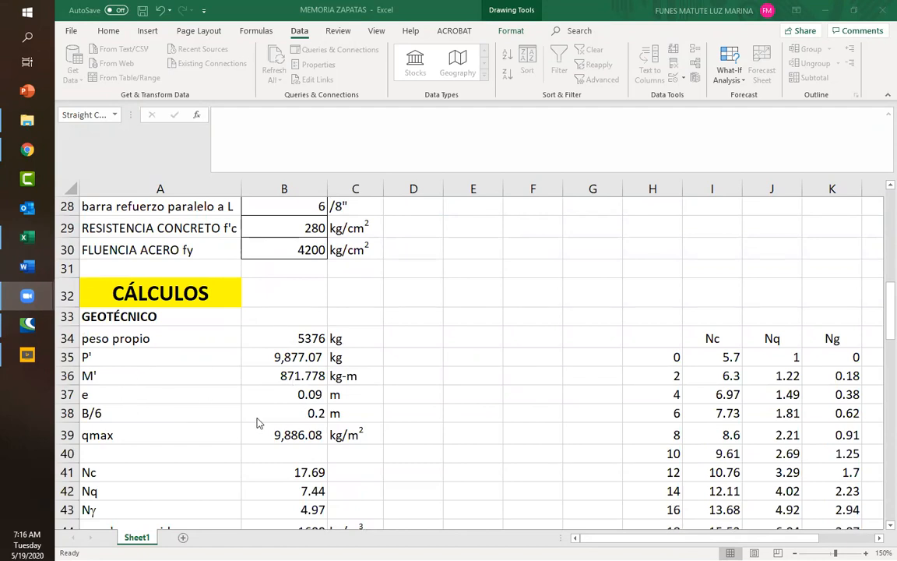
double_click(280, 421)
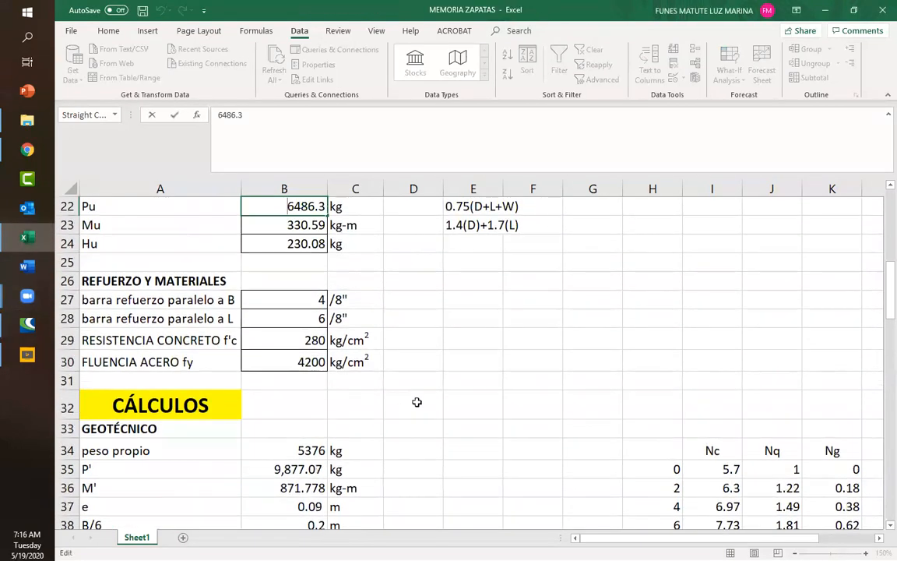
scroll(410, 402, down, 4)
scroll(315, 350, up, 1)
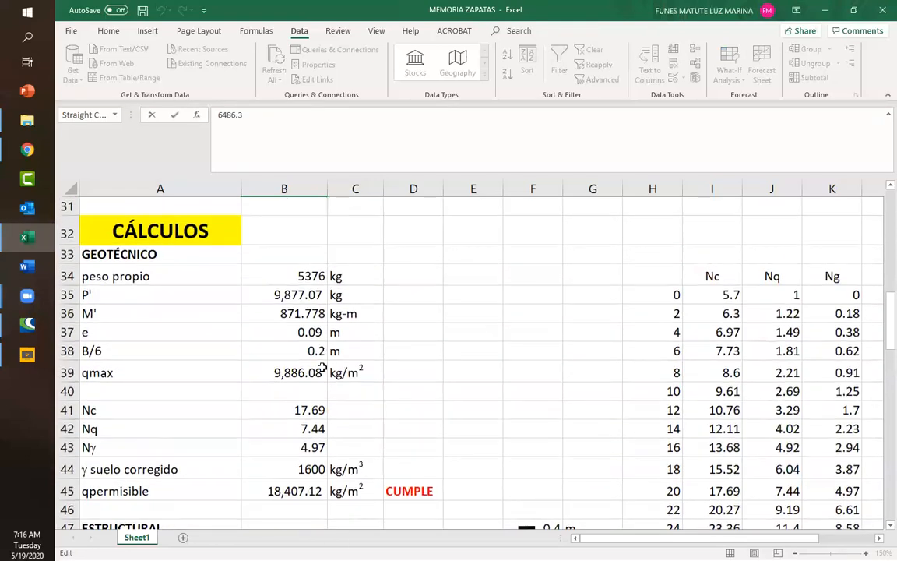
click(258, 368)
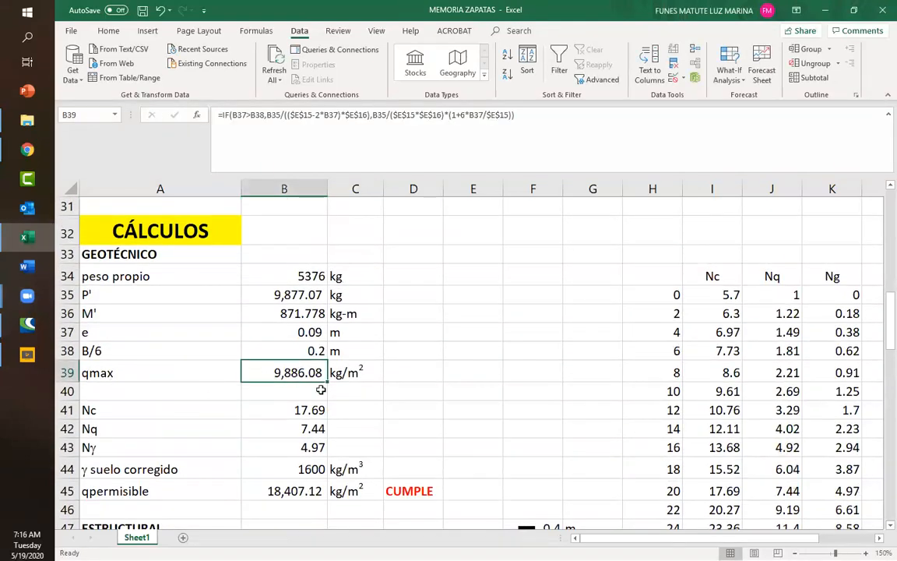
Review the formulas for the bearing capacity factors Nc, Nq and Nγ in B41 to B43 against their table
scroll(265, 410, down, 3)
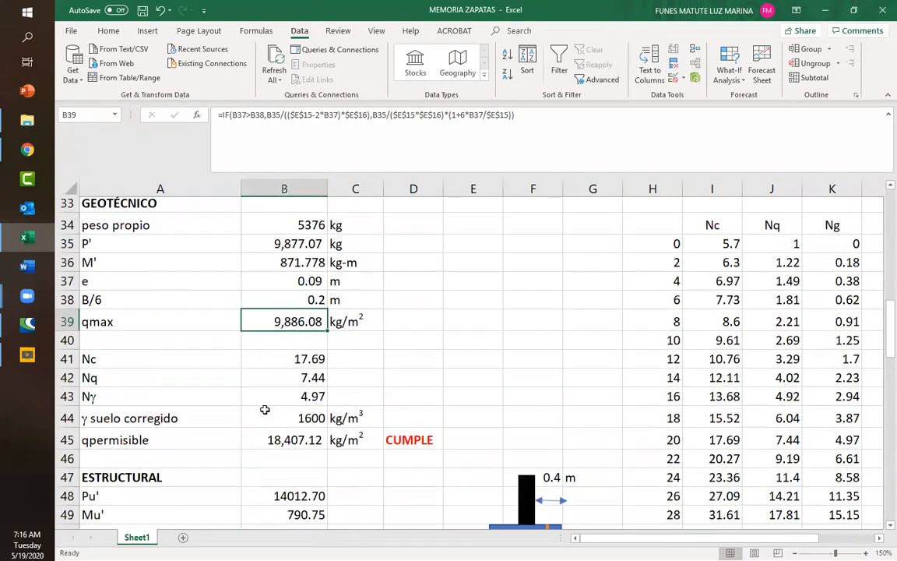
click(284, 344)
click(272, 363)
click(270, 377)
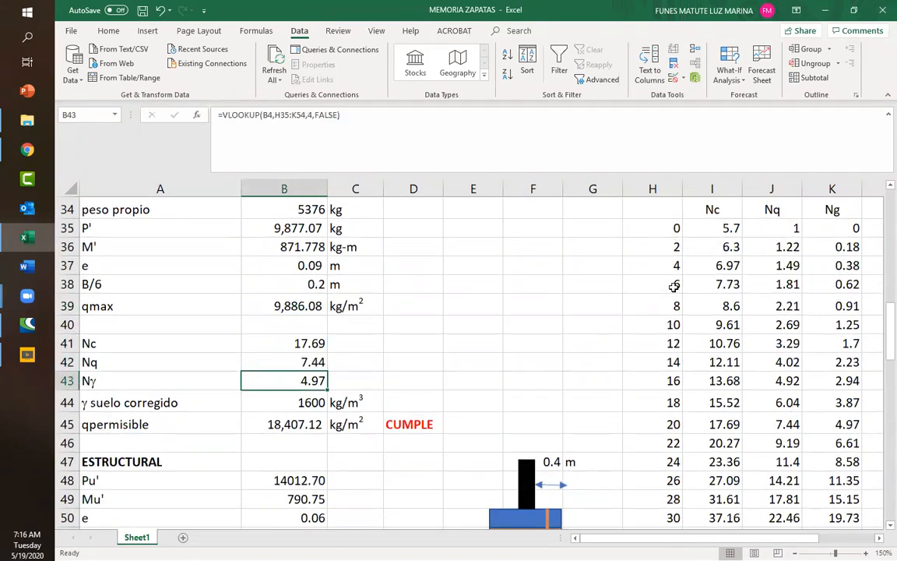
Inspect the formulas for γ suelo corregido in B44 and qpermisible in B45, leaving both unedited
click(271, 402)
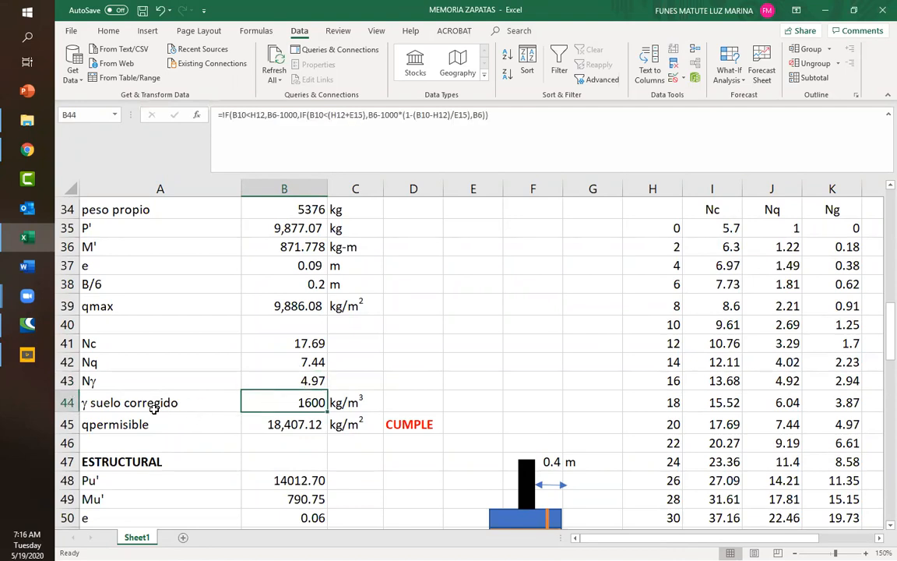
double_click(276, 403)
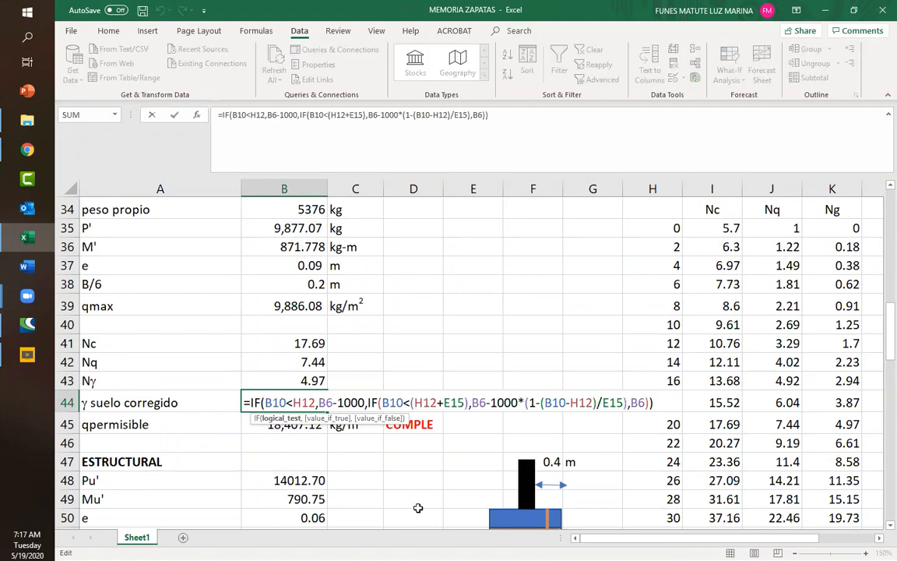
key(Escape)
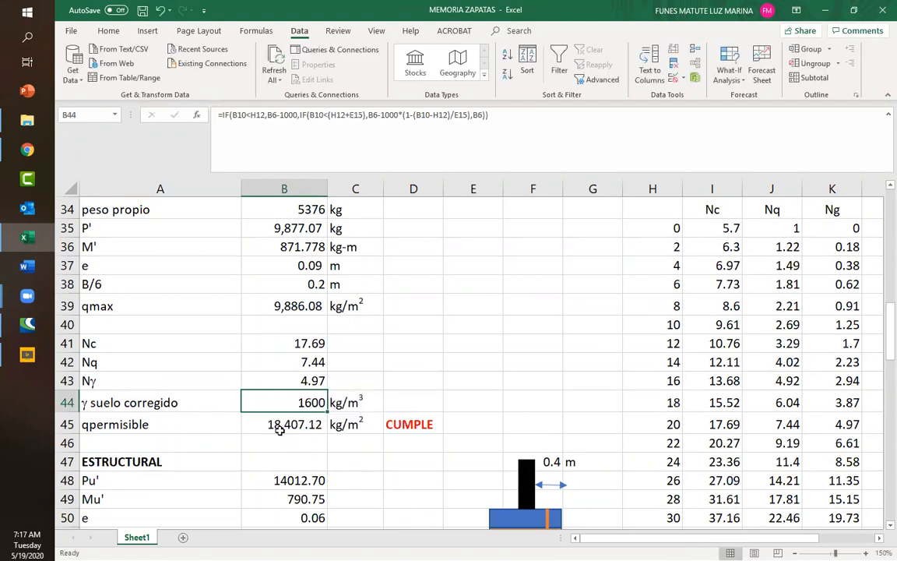
double_click(279, 427)
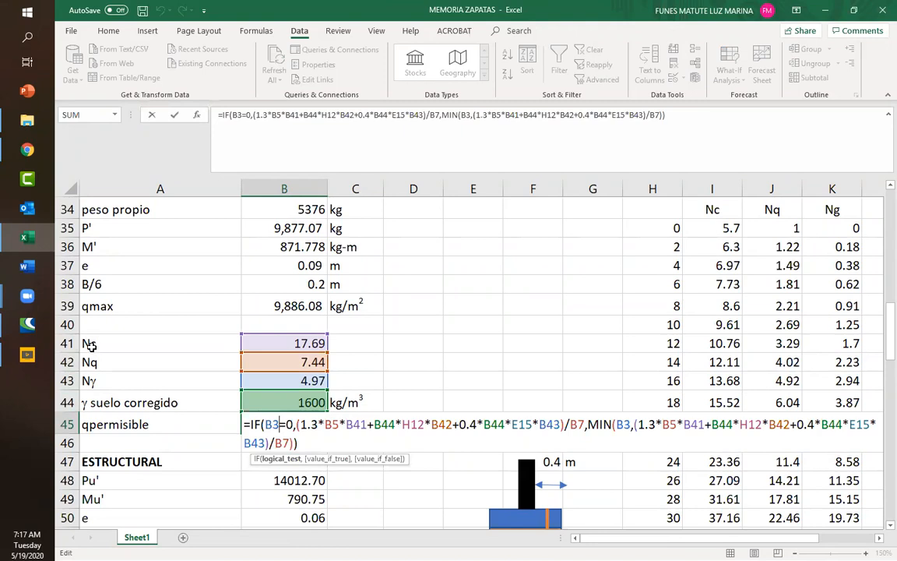
key(Escape)
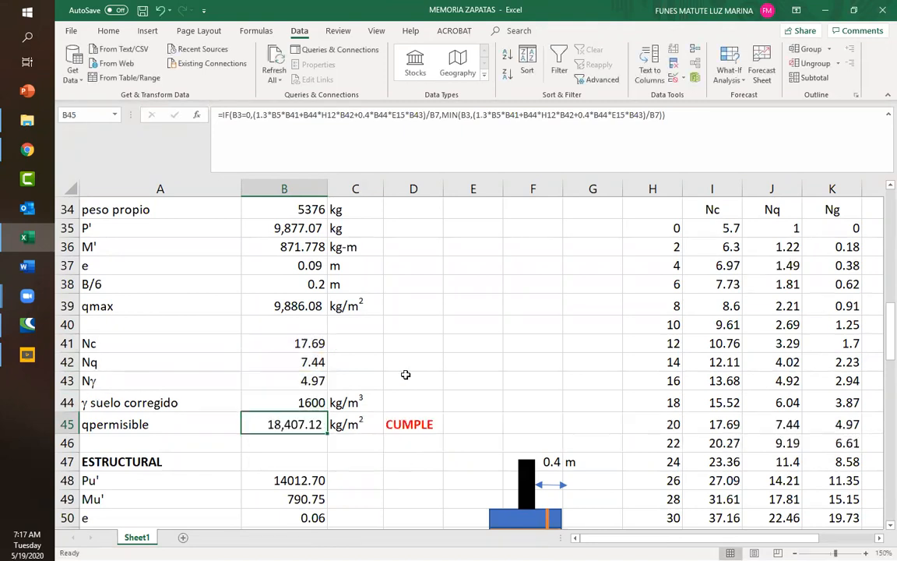
Examine the compliance check in D45 and compare qmax in B39 with qpermisible in B45
click(417, 425)
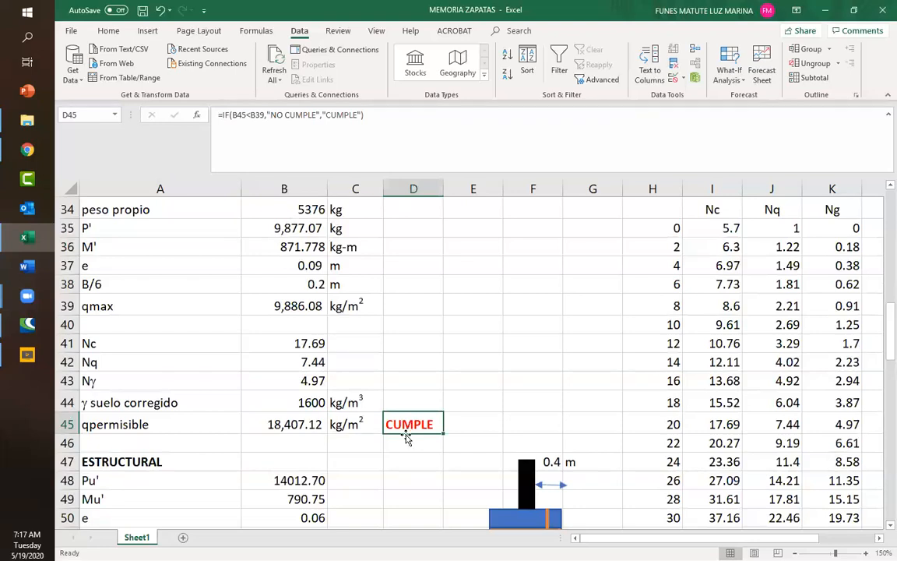
click(274, 306)
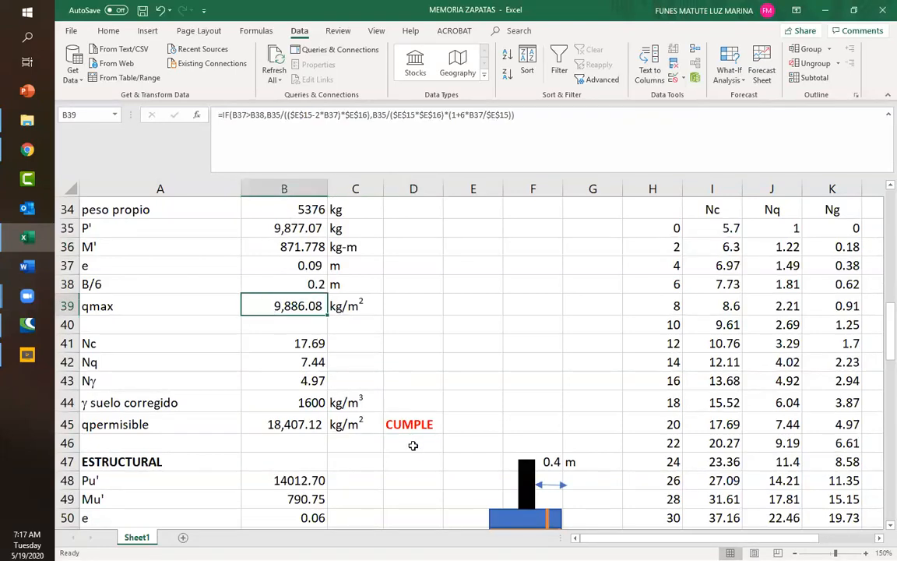
click(291, 427)
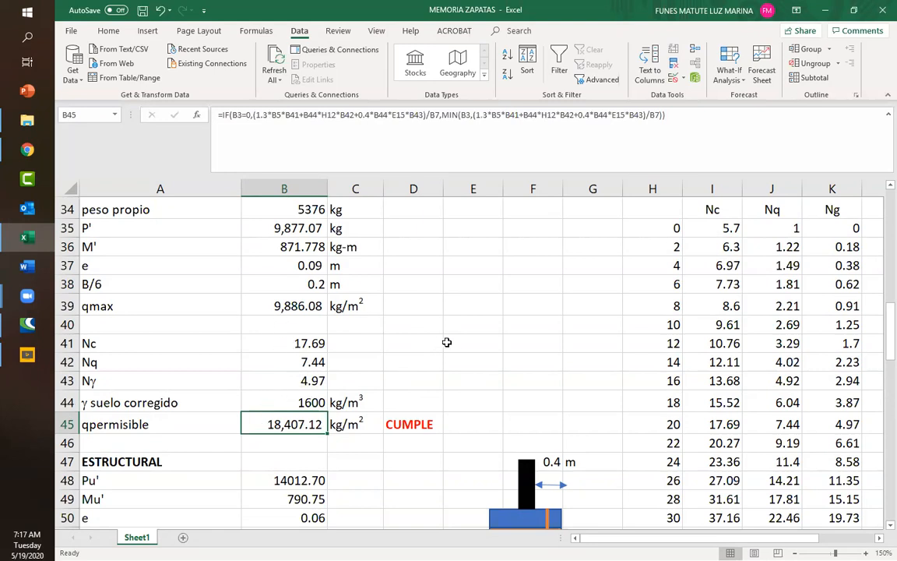
Set the footing dimension B in E15 to 0.9 m
scroll(500, 344, up, 1)
scroll(500, 344, up, 8)
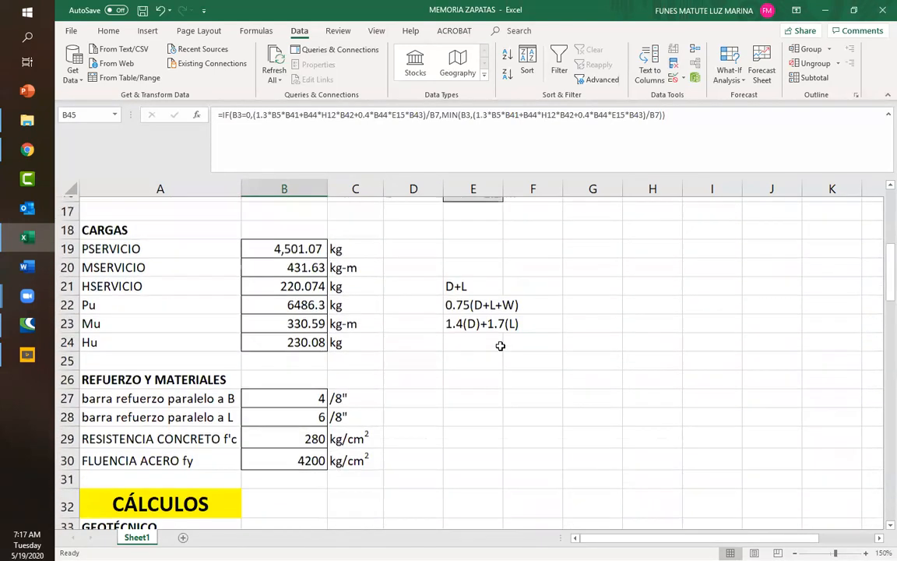
click(475, 359)
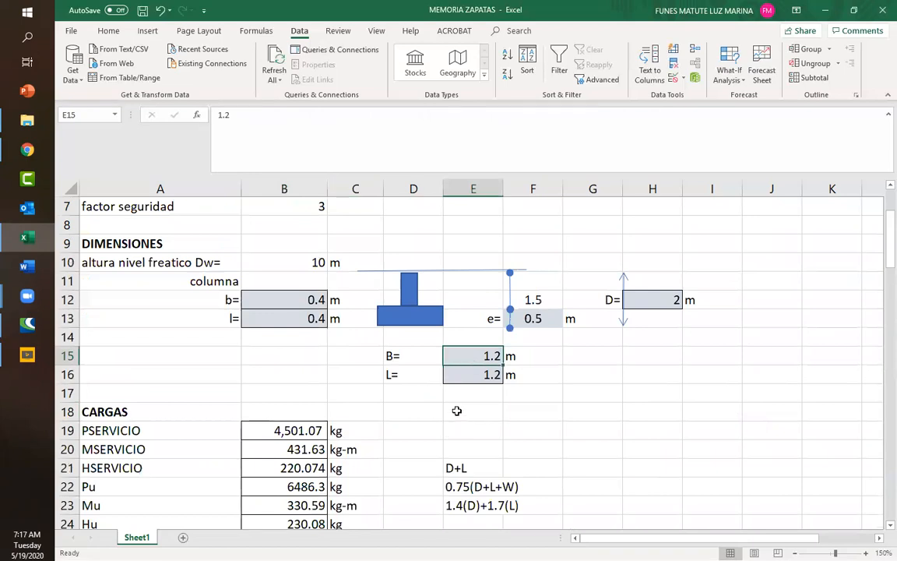
text(.9)
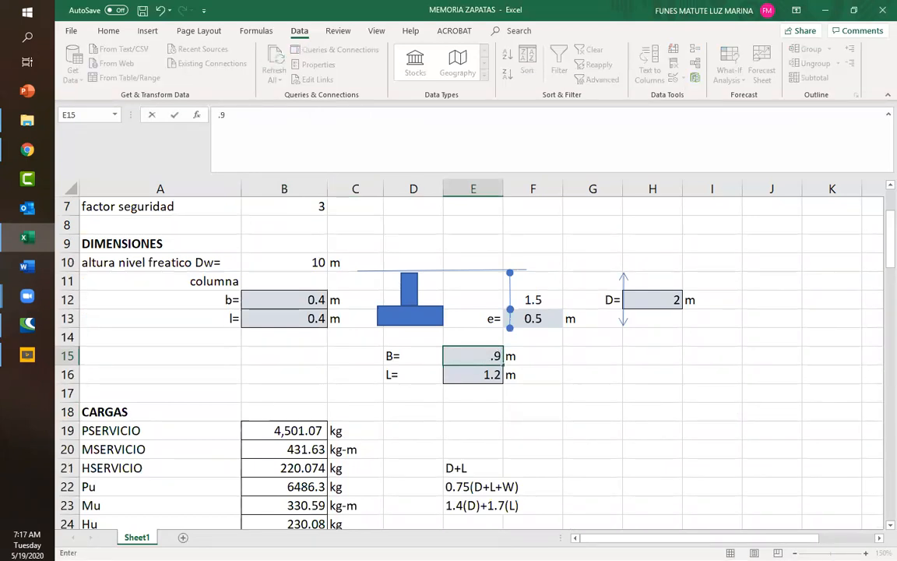
key(Return)
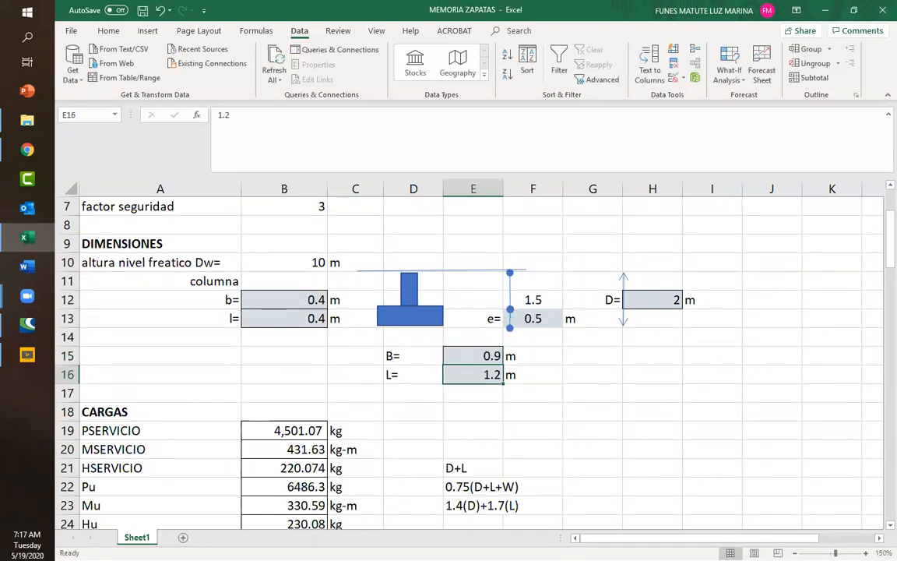
Set the footing dimension L in E16 to 0.9 m
text(.9)
key(Return)
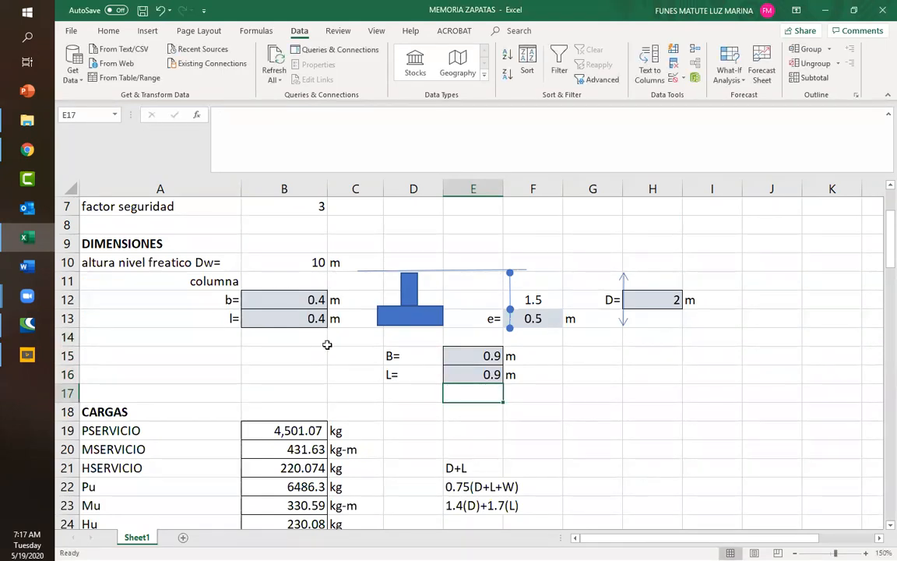
click(391, 356)
click(394, 381)
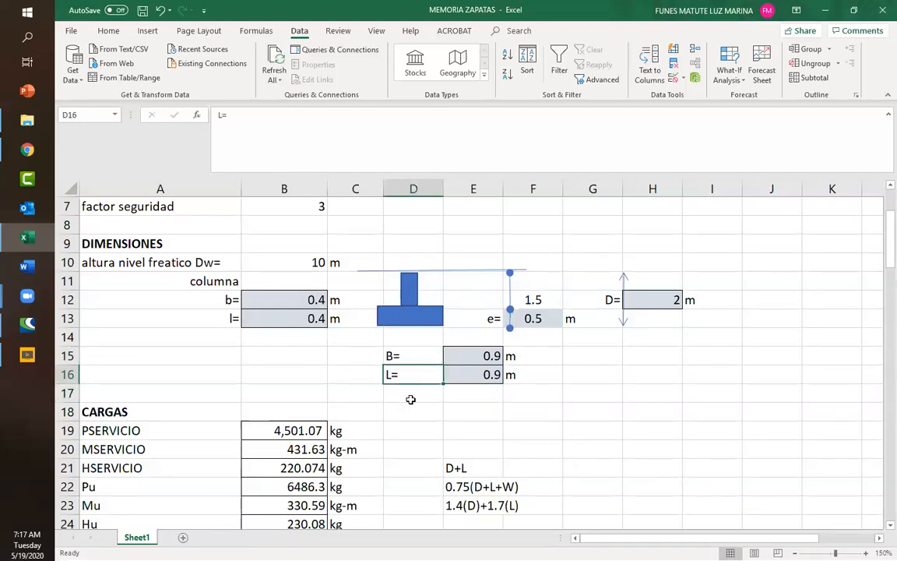
Compare qmax in B39 with qpermisible in B45 and review the compliance check in D45 for the new footing dimensions
scroll(373, 394, down, 4)
scroll(374, 395, down, 6)
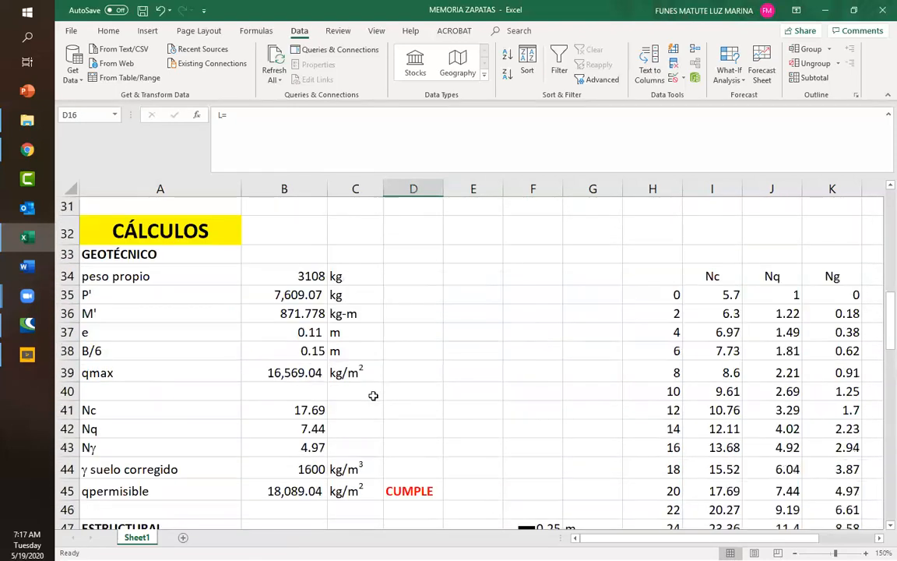
scroll(323, 379, up, 1)
click(290, 308)
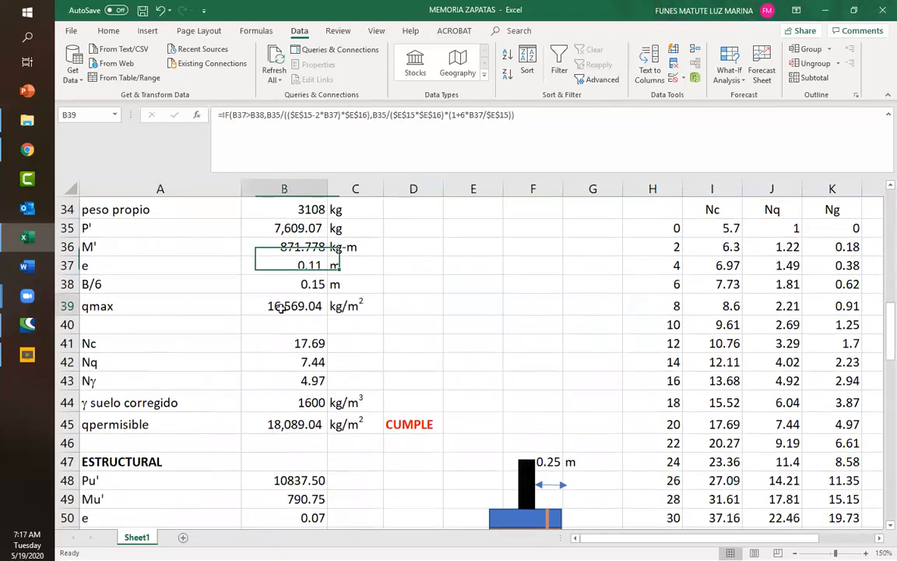
click(284, 424)
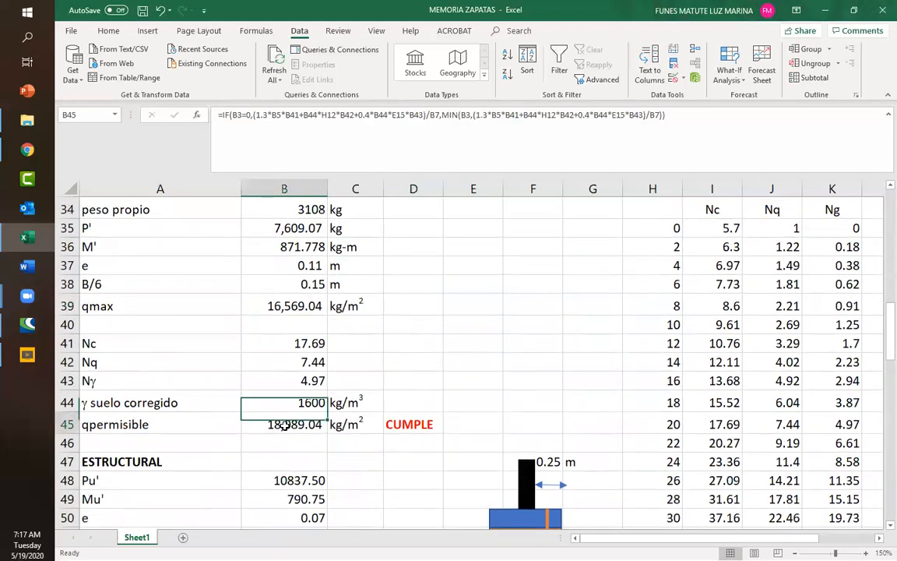
click(396, 425)
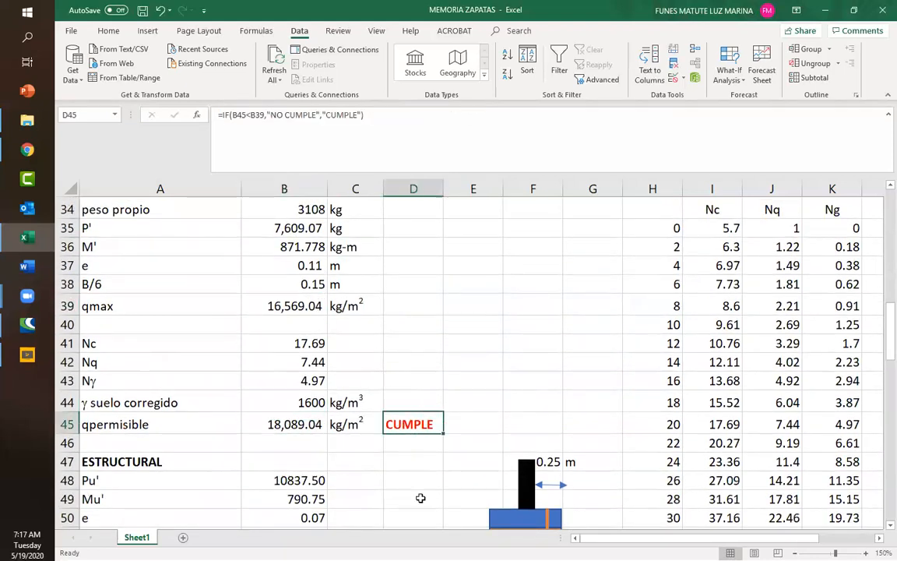
click(248, 306)
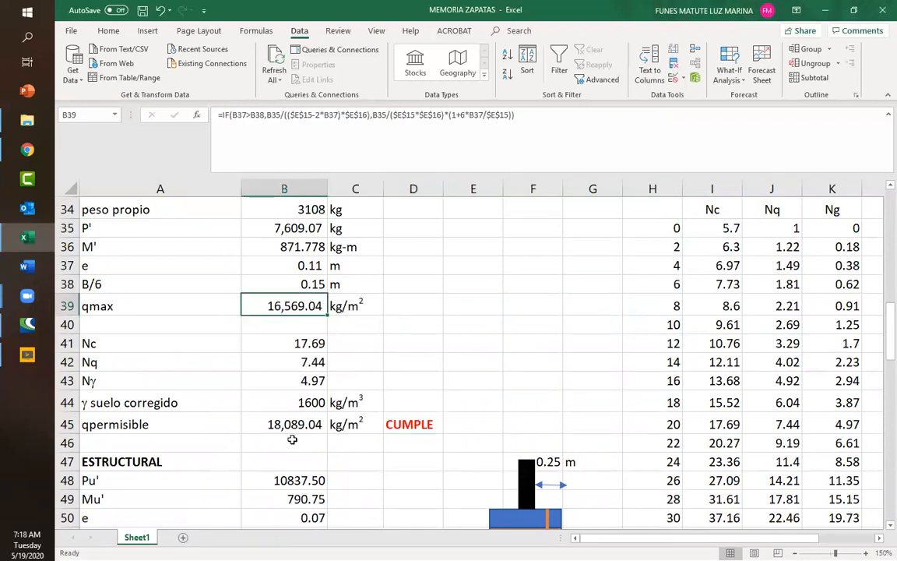
click(413, 399)
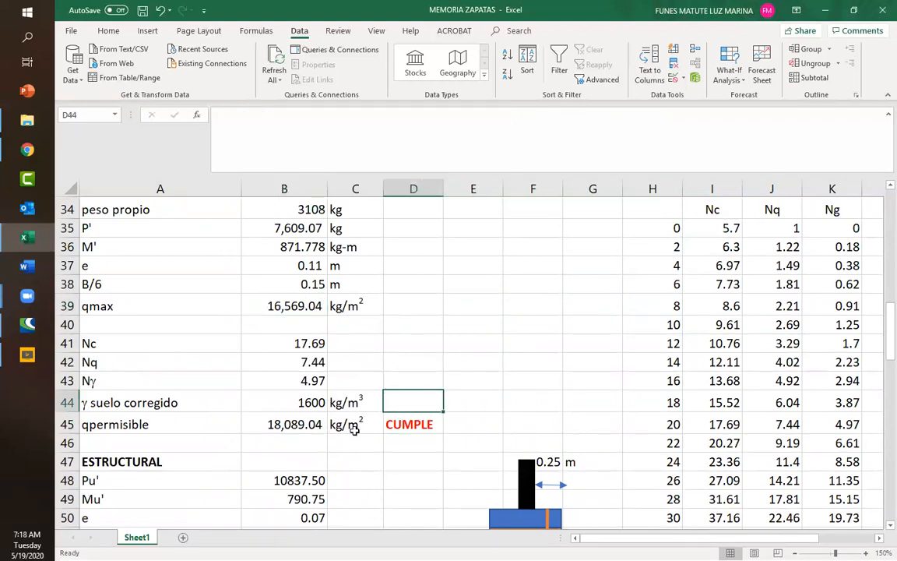
Examine the start of the ESTRUCTURAL section, checking footing thickness e in F13 and comparing Pu' in row 48 with P' in row 35
scroll(232, 410, down, 1)
scroll(234, 409, down, 1)
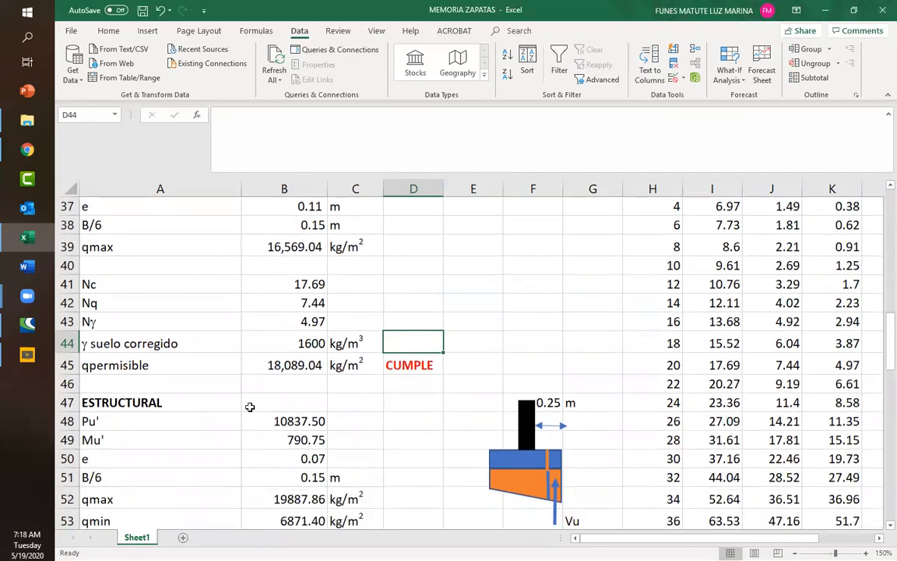
click(134, 405)
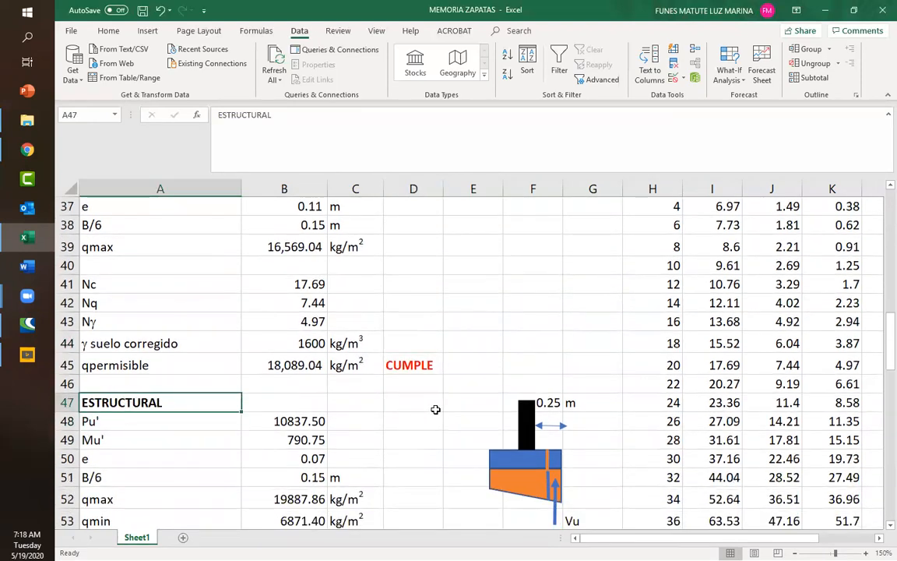
scroll(489, 344, up, 5)
scroll(493, 350, up, 5)
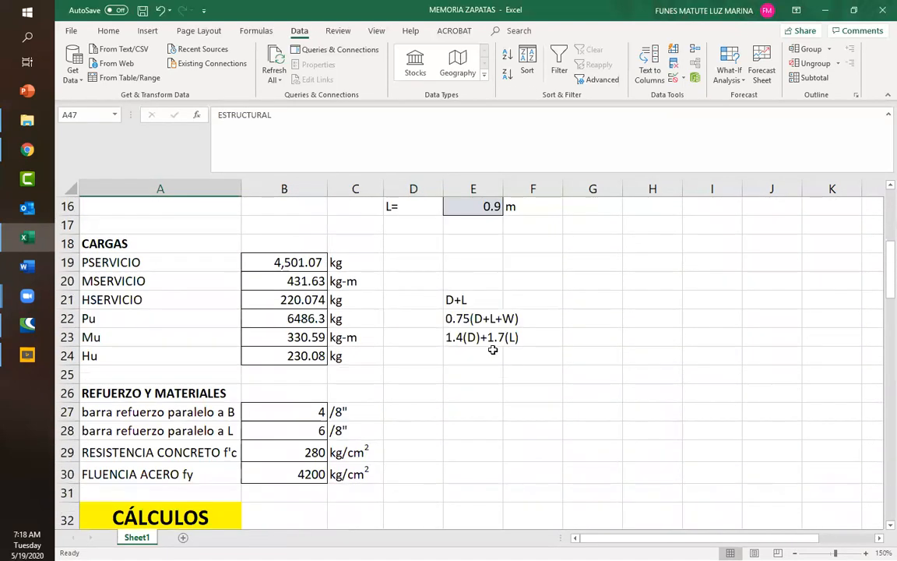
click(530, 320)
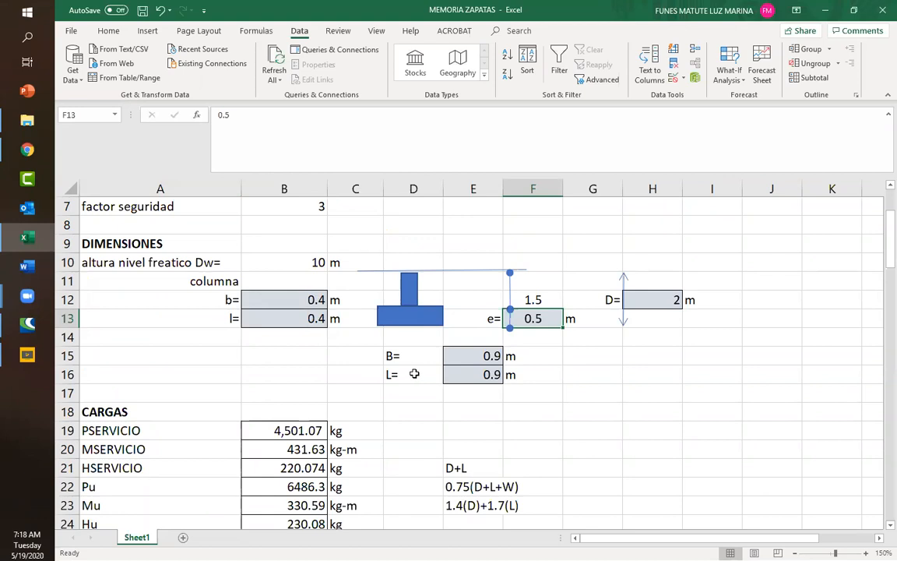
scroll(381, 372, down, 6)
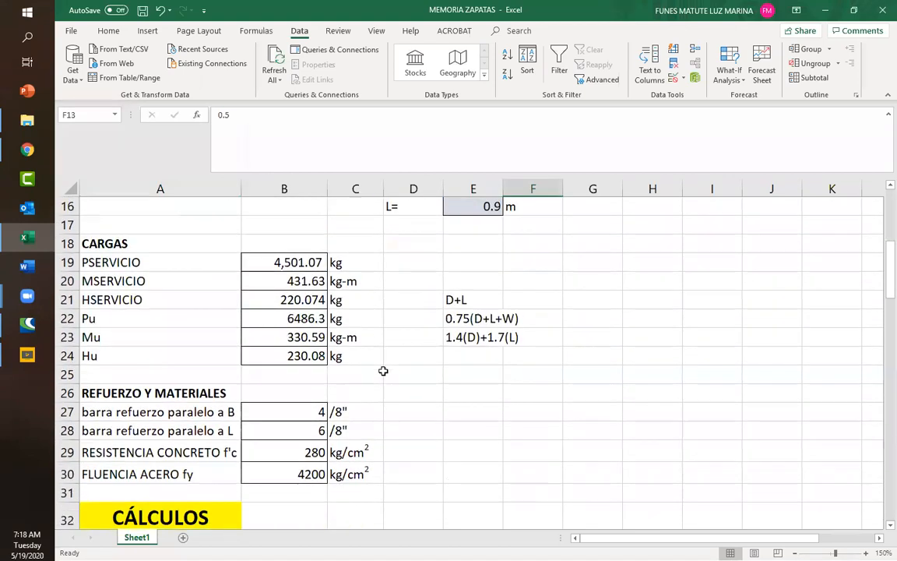
scroll(383, 370, down, 3)
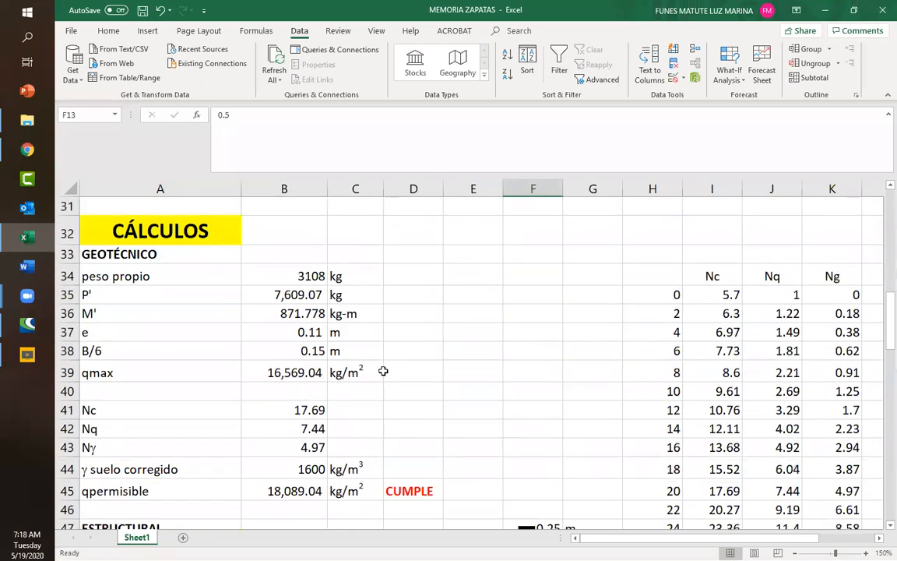
scroll(383, 371, down, 2)
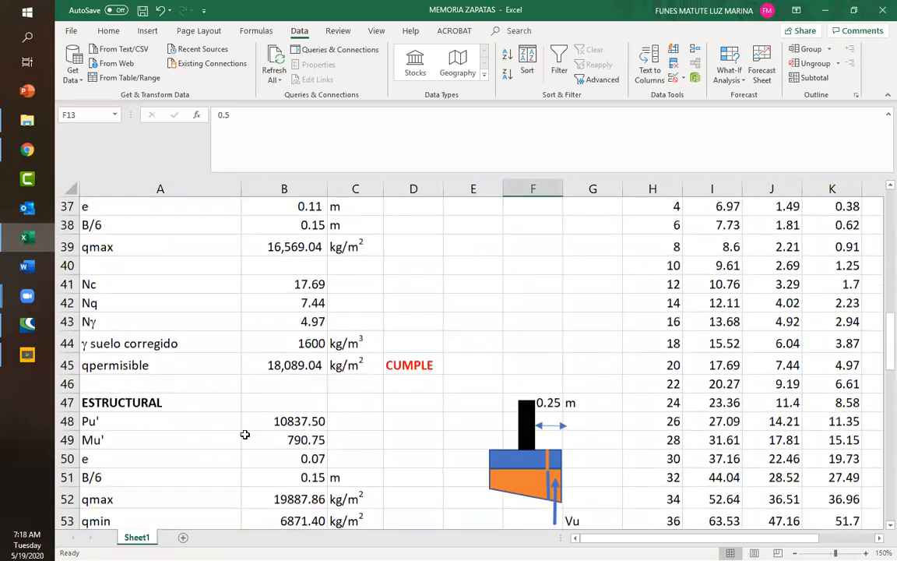
click(195, 420)
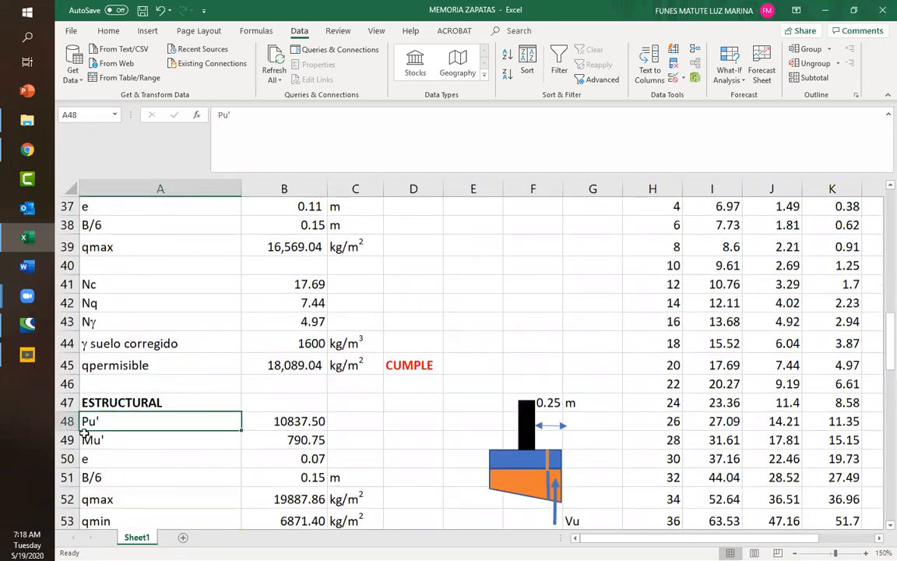
scroll(150, 335, up, 1)
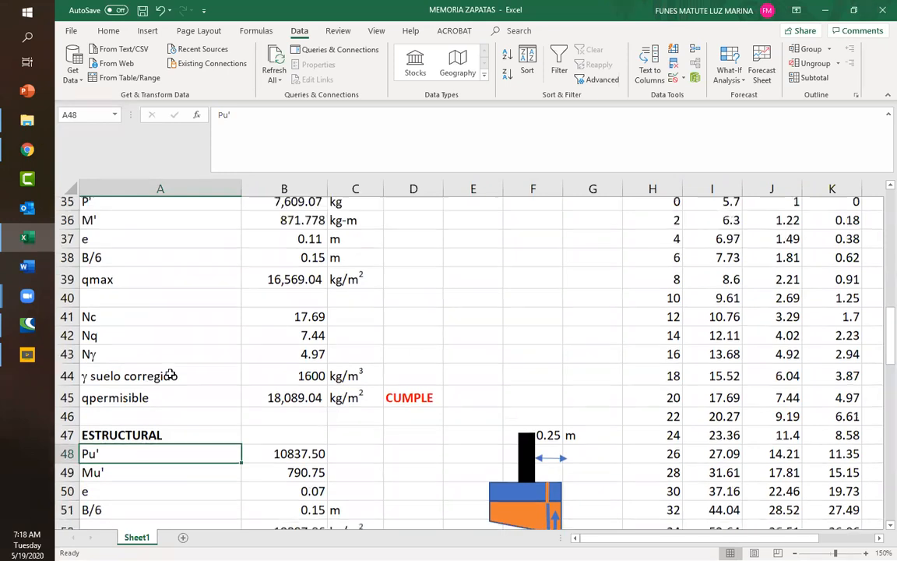
click(121, 228)
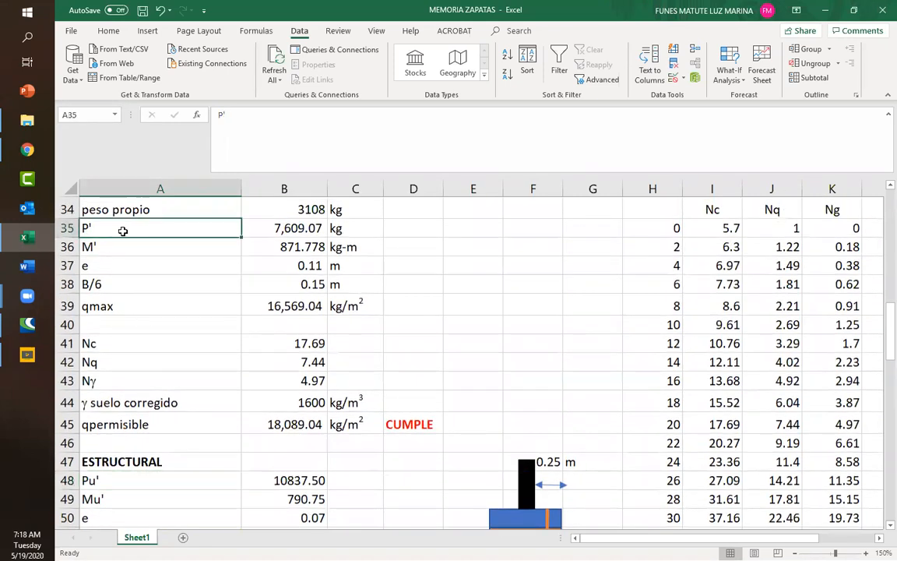
click(133, 481)
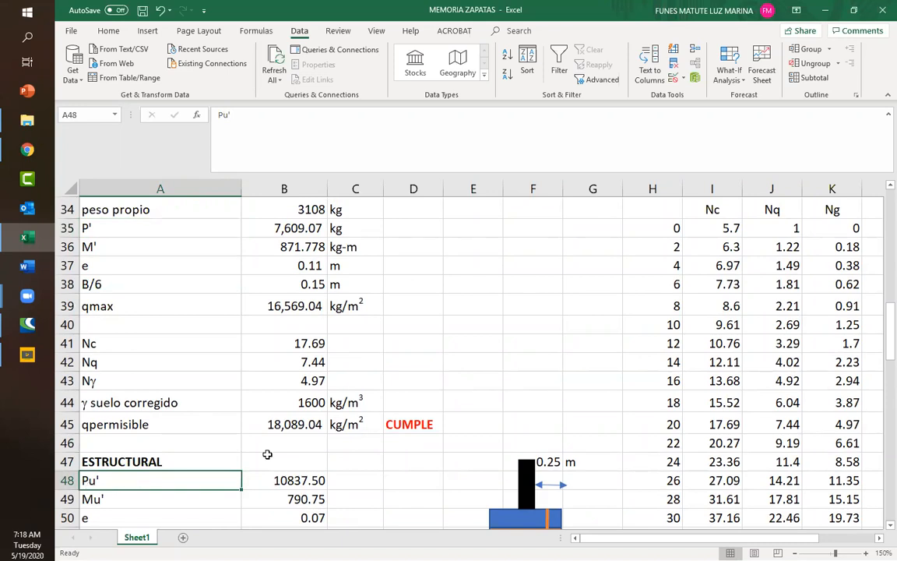
Move the load combination notes D+L and 0.75(D+L+W) to E19:E20 and the note 1.4(D)+1.7(L) to E22
scroll(379, 430, down, 1)
scroll(379, 431, up, 7)
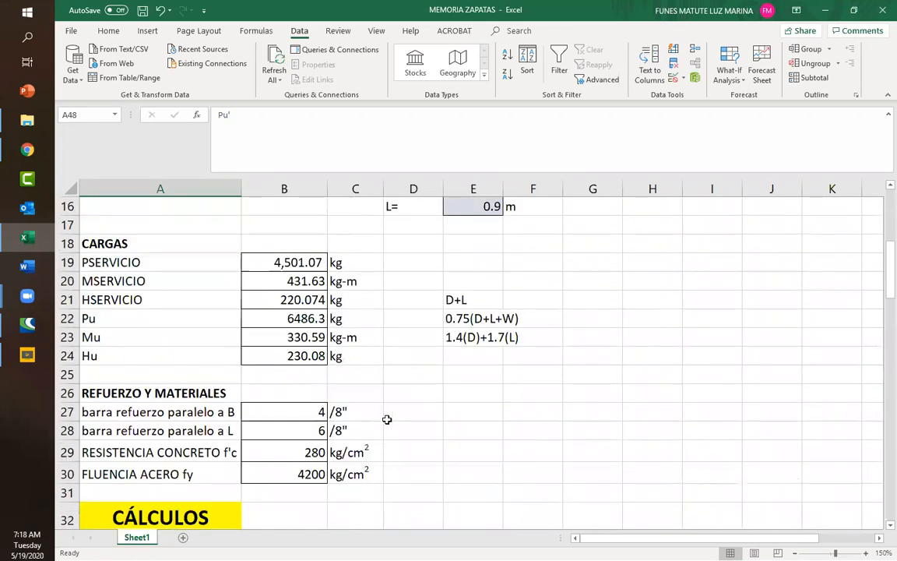
click(461, 337)
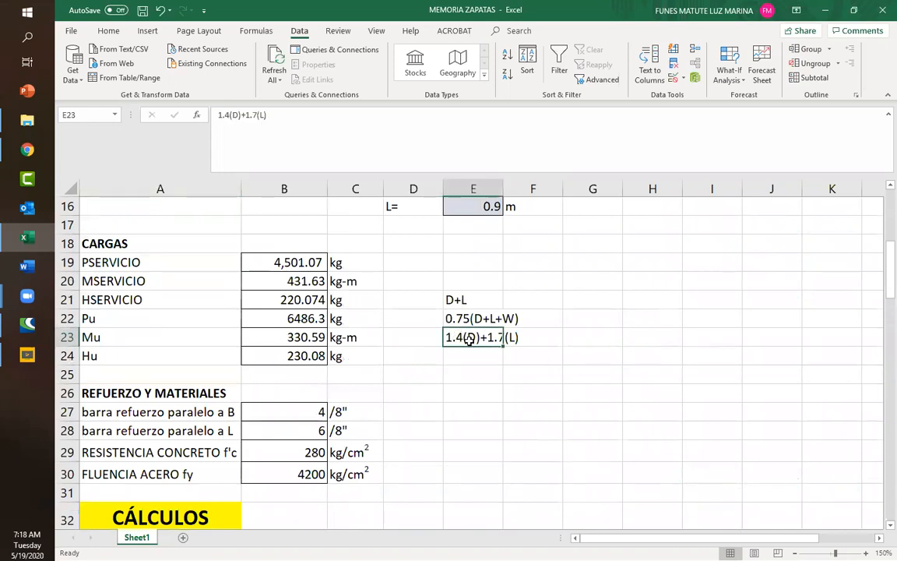
drag(454, 296, 457, 255)
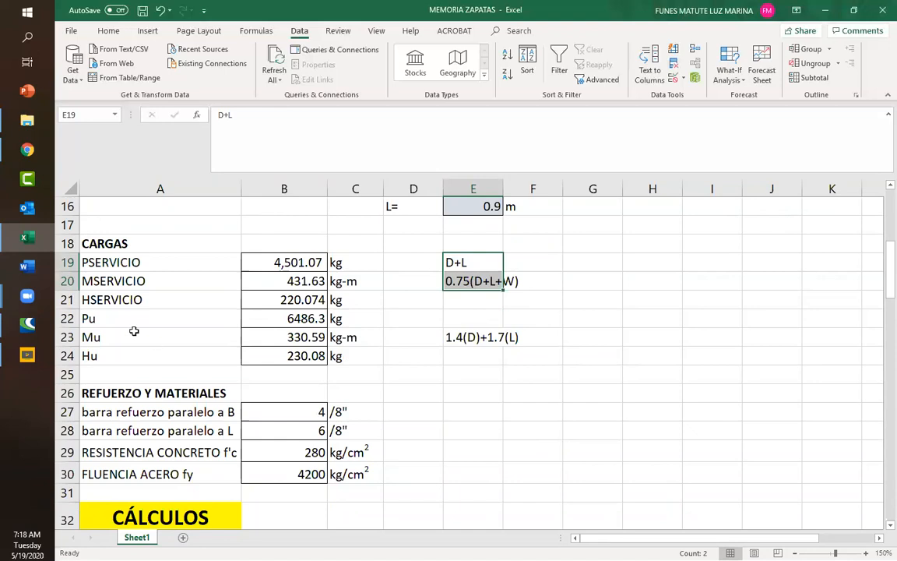
click(458, 336)
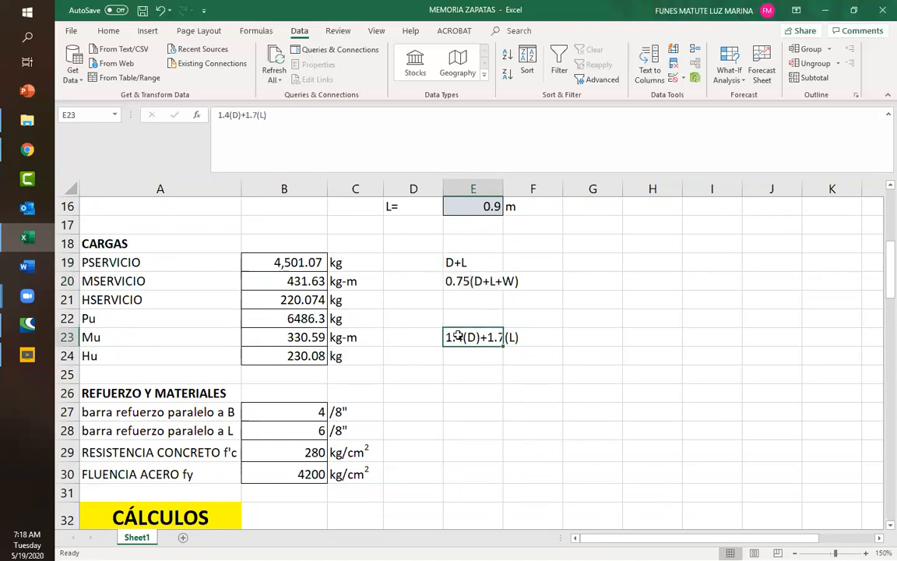
drag(457, 335, 459, 317)
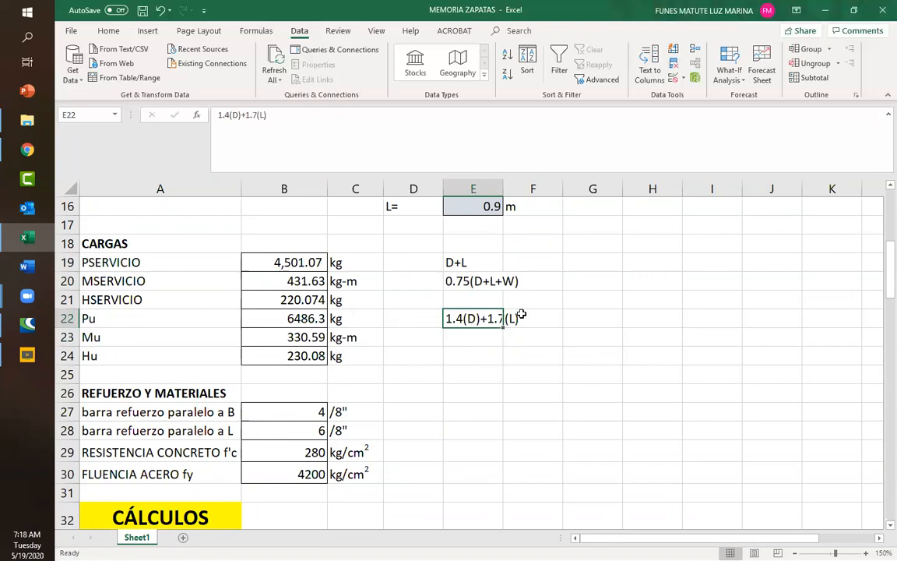
Copy the E22 load combination note into E23 and extend it to 0.75(1.4(D)+1.7(L)+1.7W)
key(ctrl+c)
click(467, 337)
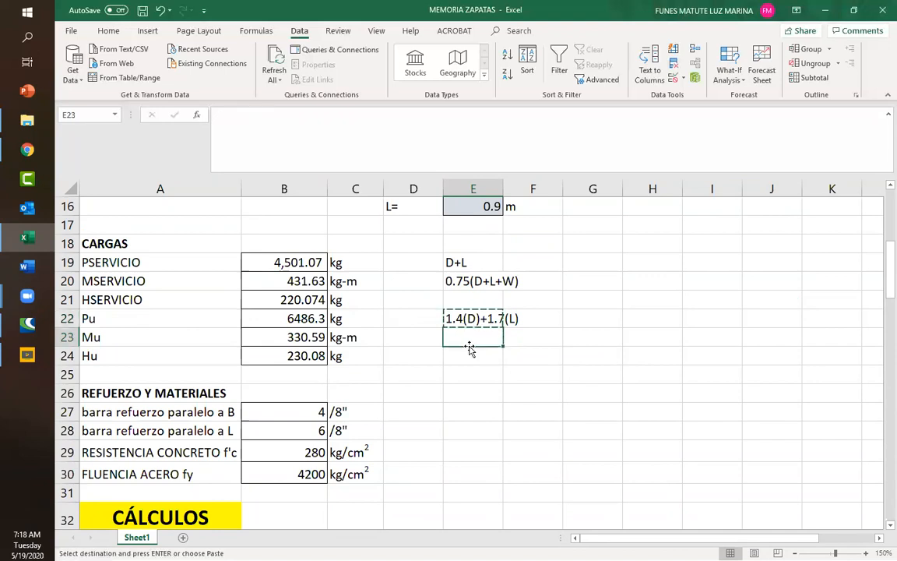
key(ctrl+v)
double_click(454, 337)
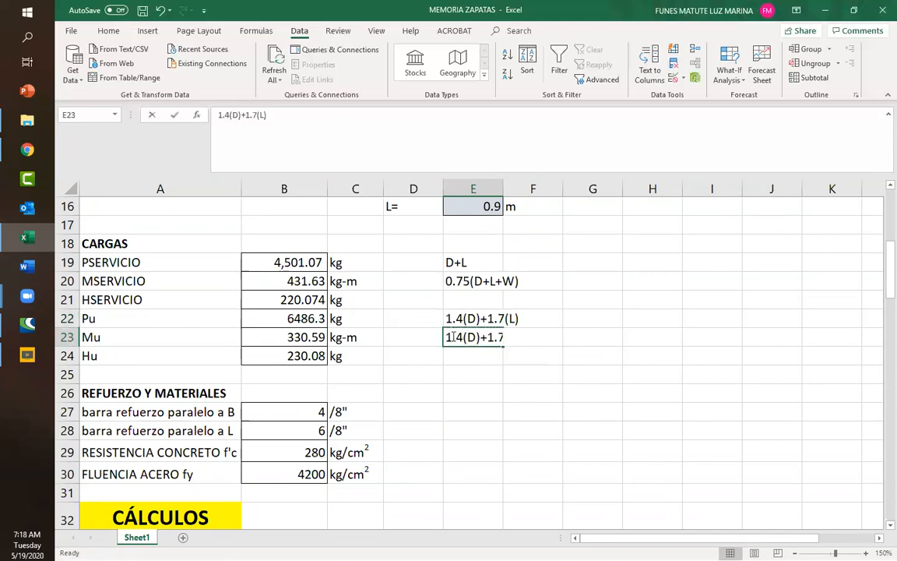
text(0.75)
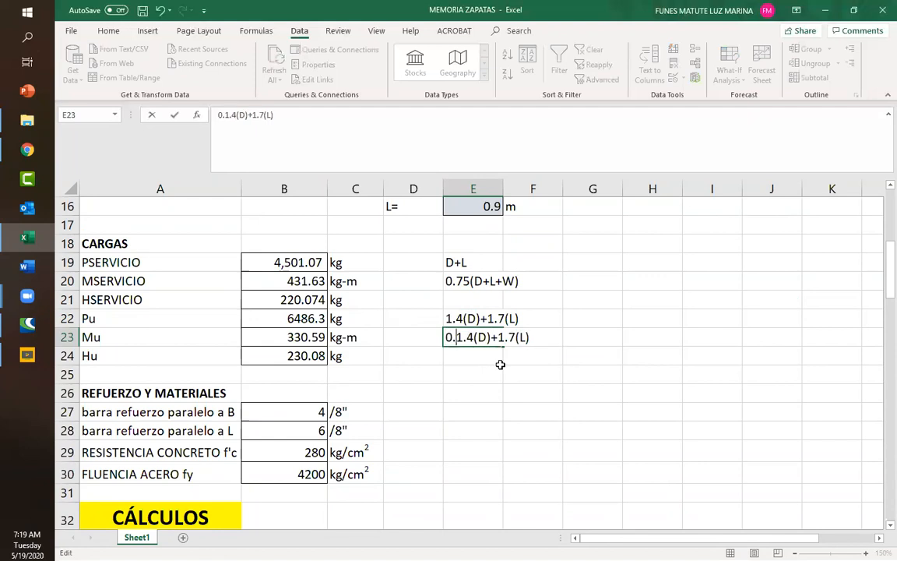
text(()
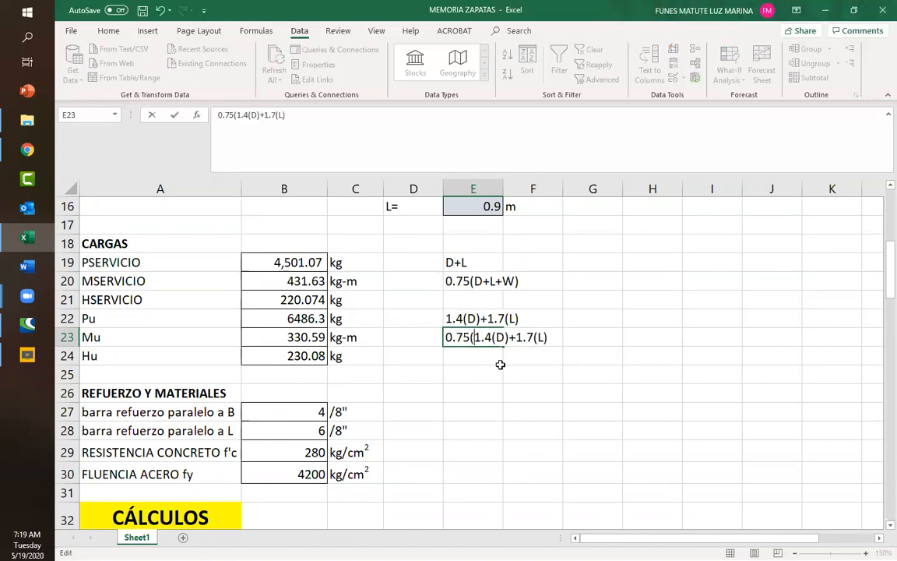
click(553, 335)
text(+1.7W)
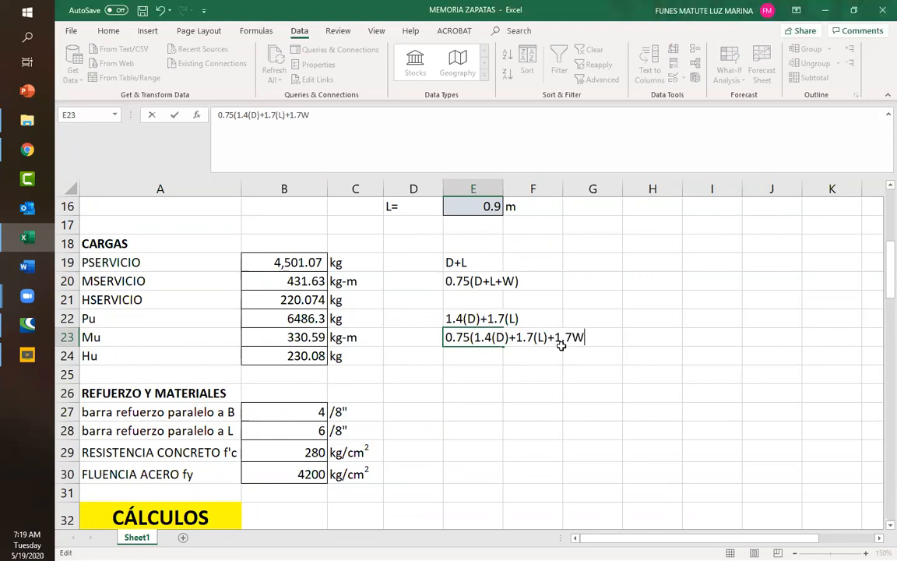
text())
Remove the inner parentheses around D and L in E23 so the note reads 0.75(1.4D+1.7L+1.7W)
click(493, 338)
key(Delete)
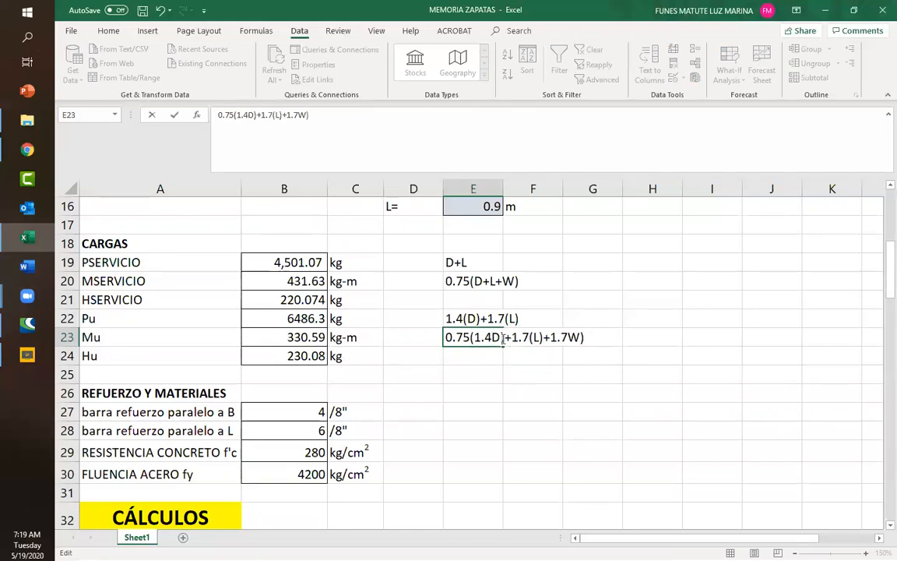
click(504, 338)
key(Delete)
click(527, 338)
key(Delete)
click(529, 337)
key(Delete)
Remove the parentheses from the load combination note in E22 so it reads 1.4D+1.7L
double_click(467, 319)
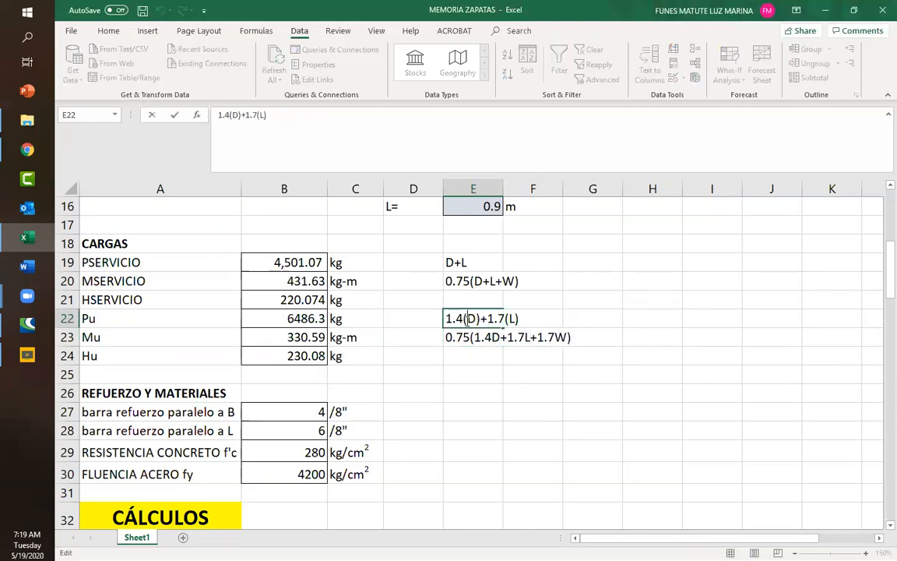
key(BackSpace)
key(Delete)
click(496, 321)
key(Delete)
drag(499, 320, 505, 321)
key(Delete)
click(526, 408)
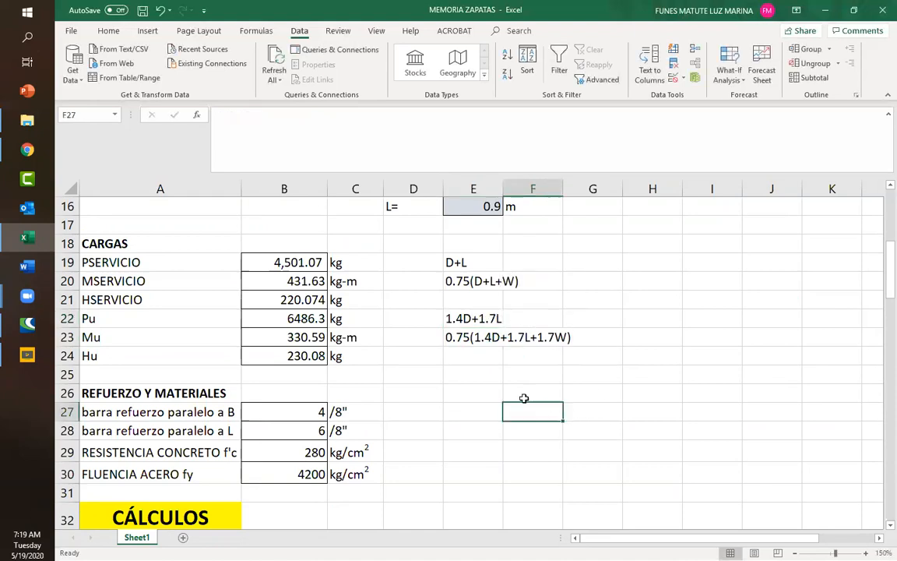
Examine the factored loads Pu, Mu and Hu in B22 to B24 alongside their load combination notes
click(268, 319)
click(266, 337)
click(278, 362)
click(274, 318)
click(276, 337)
click(265, 363)
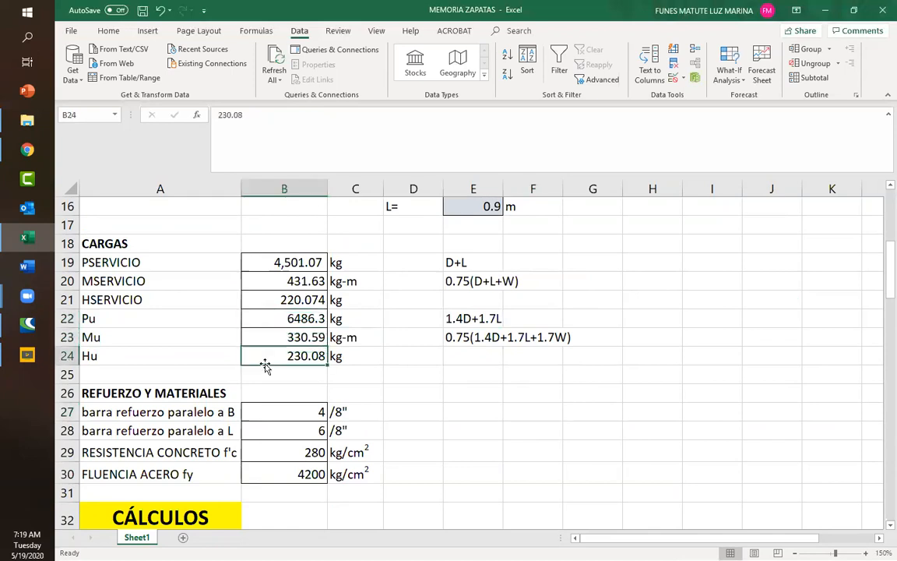
click(285, 319)
click(276, 352)
click(271, 323)
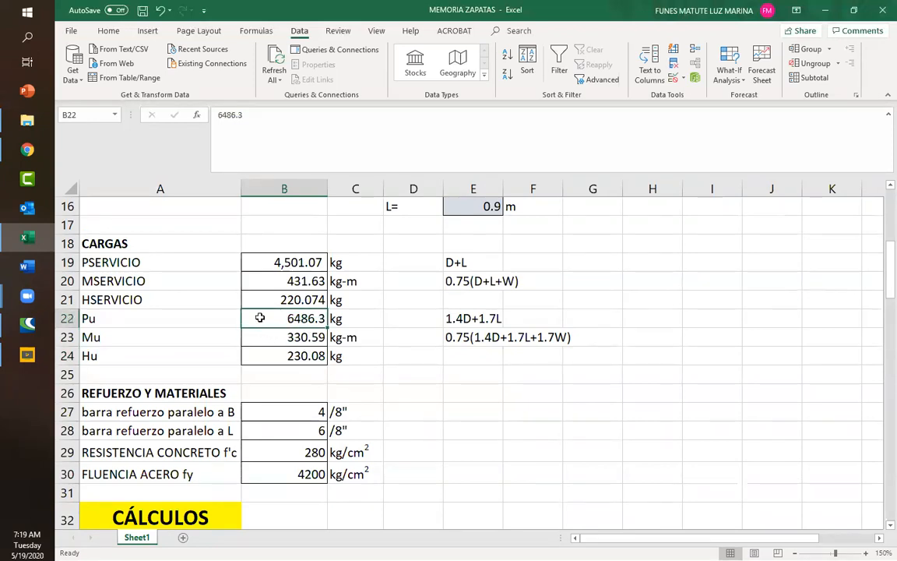
click(259, 336)
click(261, 356)
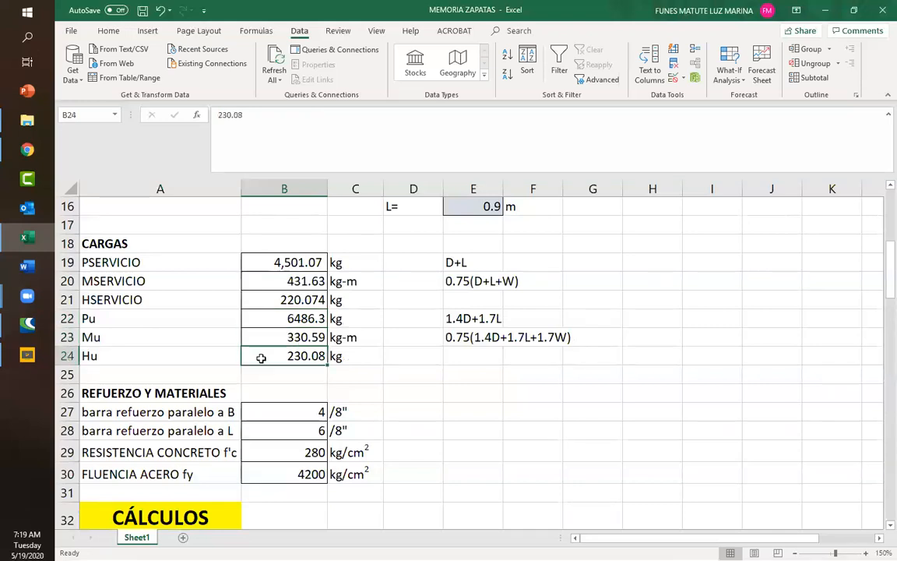
Review the factored load Pu in B22 and the self-weight formula in B34 ahead of the structural section
click(266, 319)
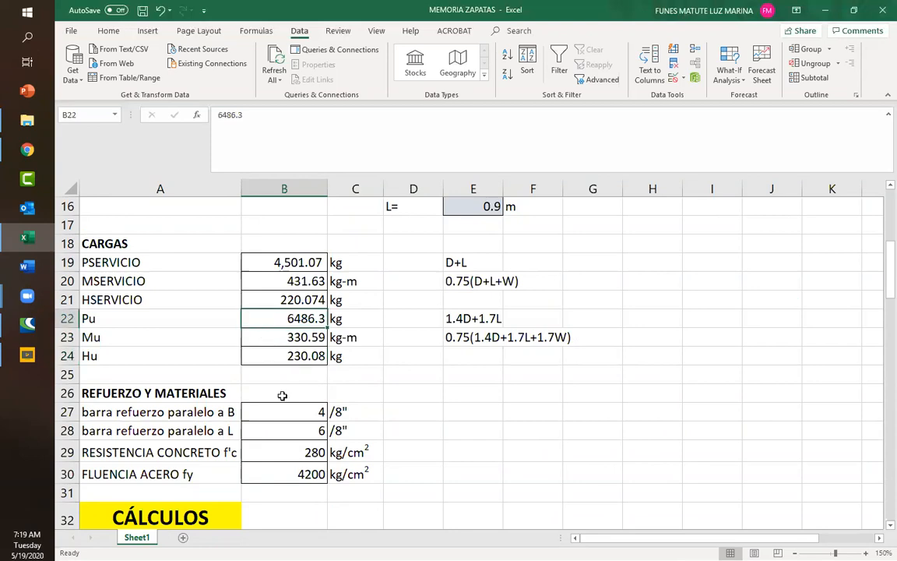
scroll(330, 388, down, 1)
scroll(330, 388, down, 1)
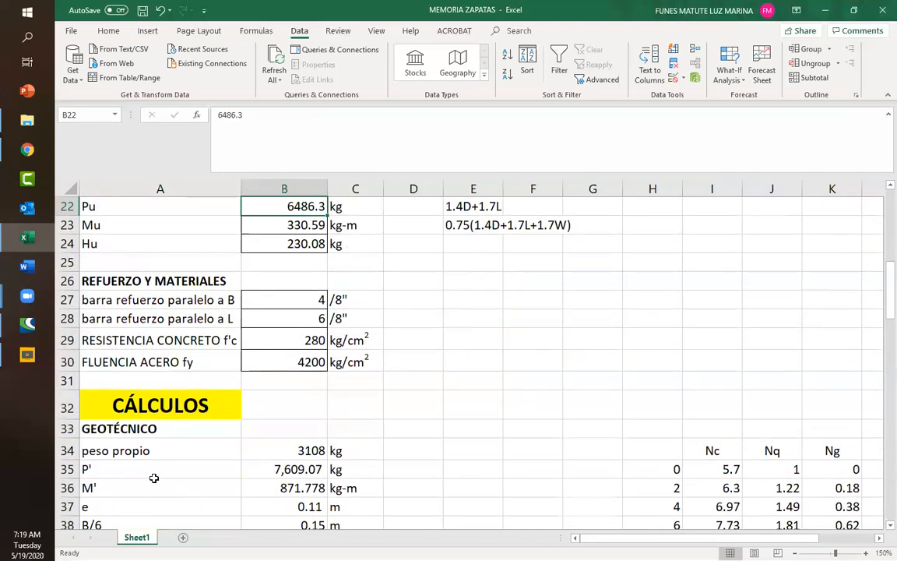
click(266, 457)
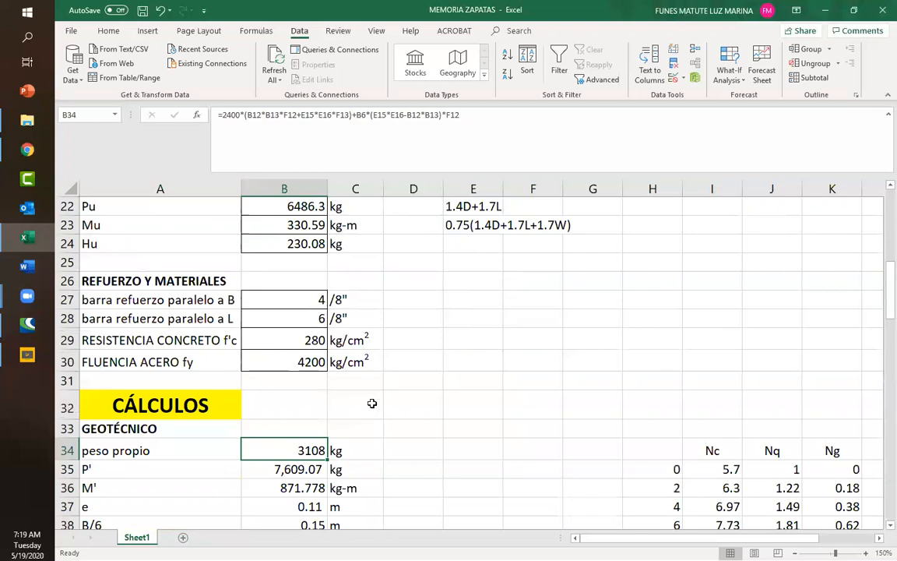
scroll(372, 403, down, 4)
scroll(371, 403, down, 1)
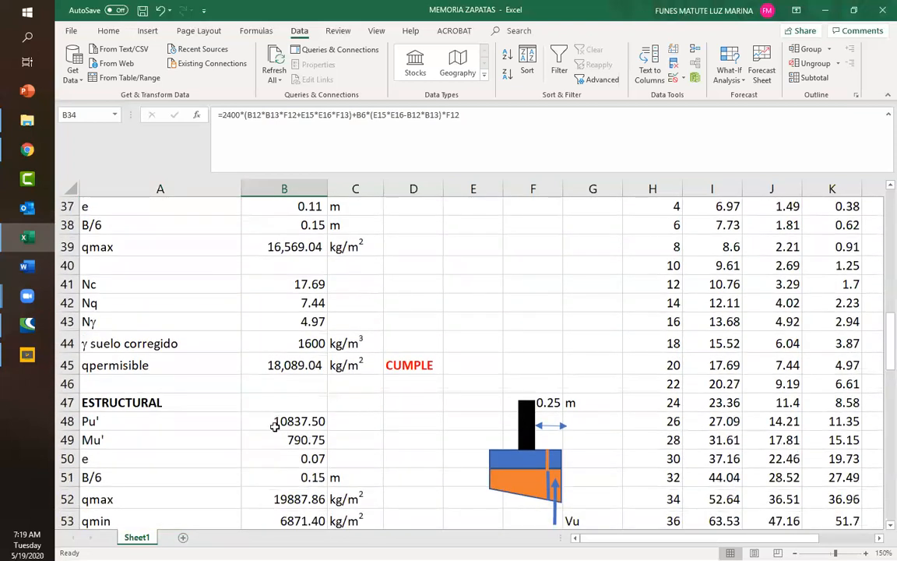
Examine the Pu' formula in B48, tracing its B22 and 1.4*B34 terms to the factored load and the self-weight
double_click(281, 422)
double_click(257, 421)
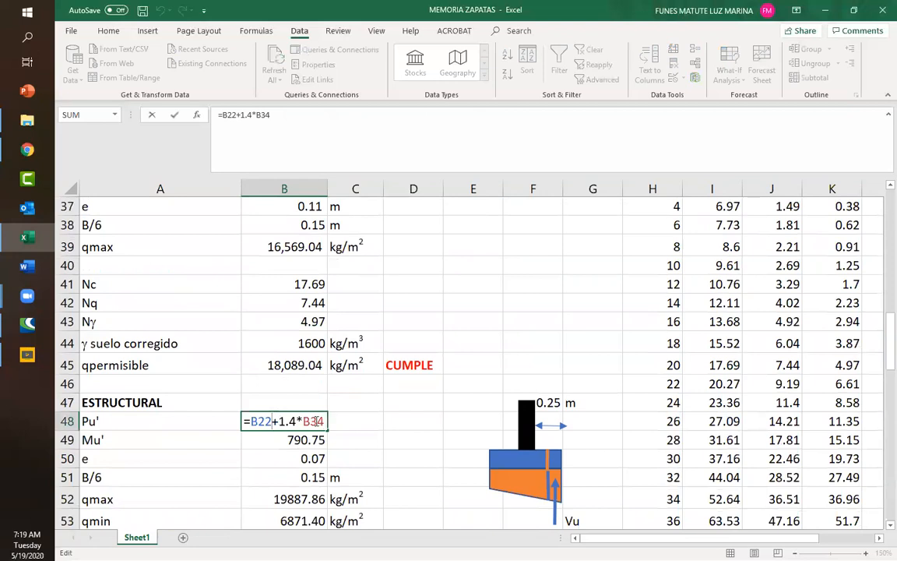
drag(279, 422, 314, 421)
scroll(435, 403, up, 3)
scroll(436, 403, up, 2)
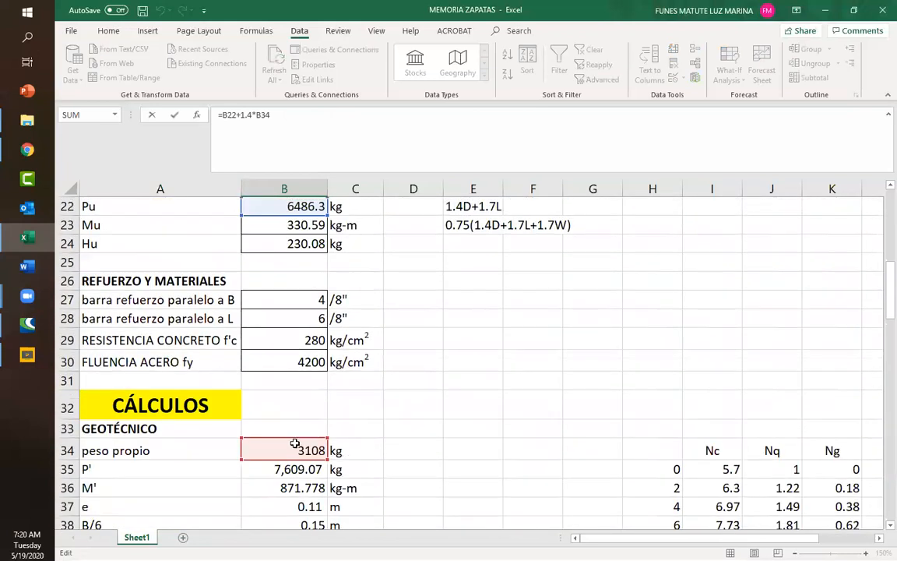
scroll(390, 404, down, 4)
scroll(390, 405, down, 2)
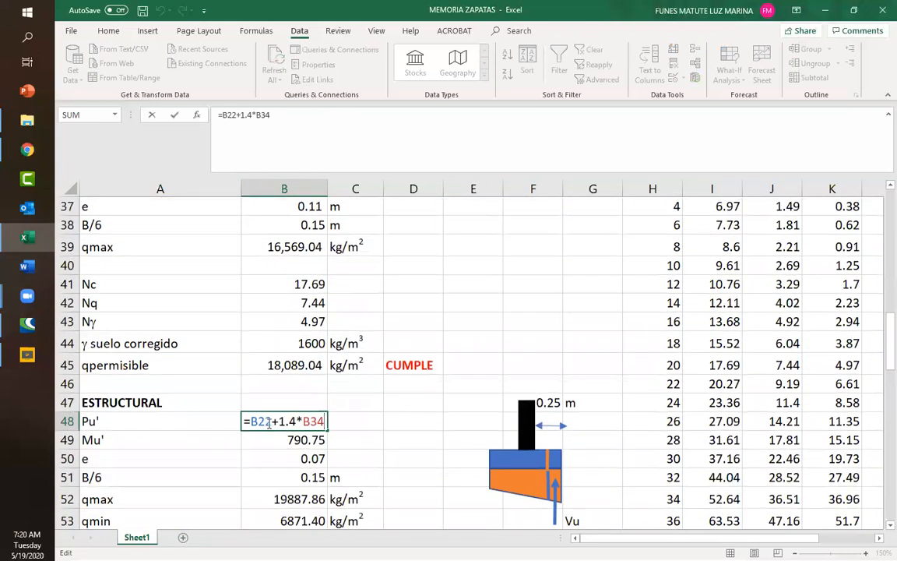
drag(279, 422, 298, 421)
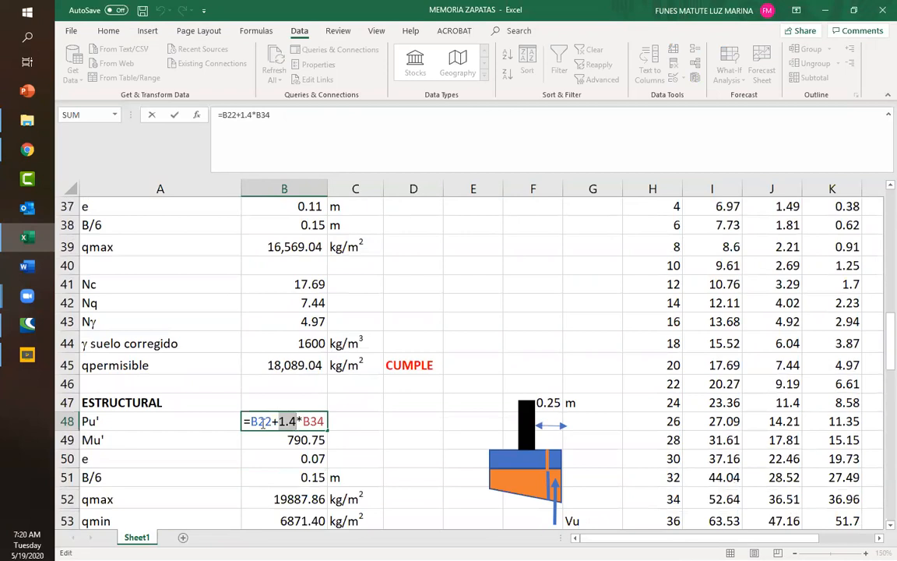
click(256, 422)
double_click(256, 422)
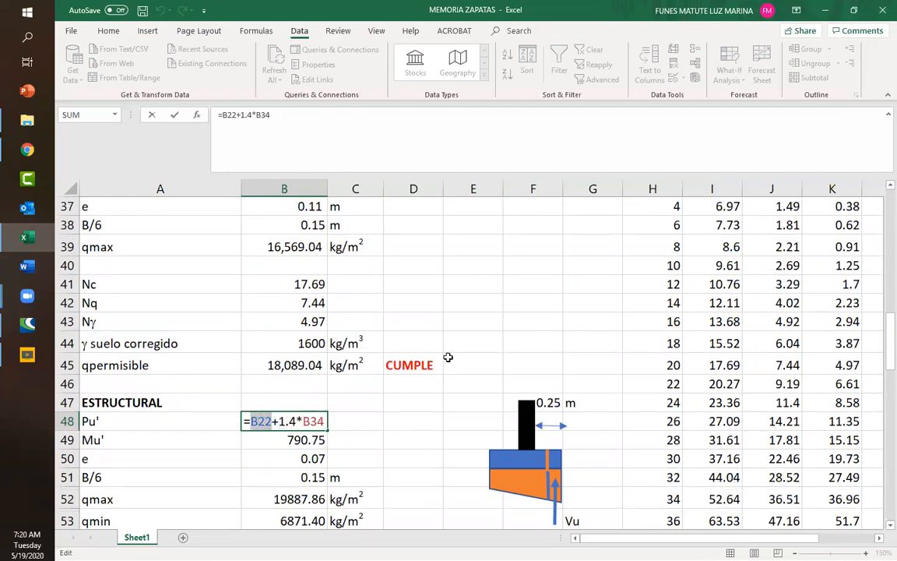
scroll(403, 322, up, 5)
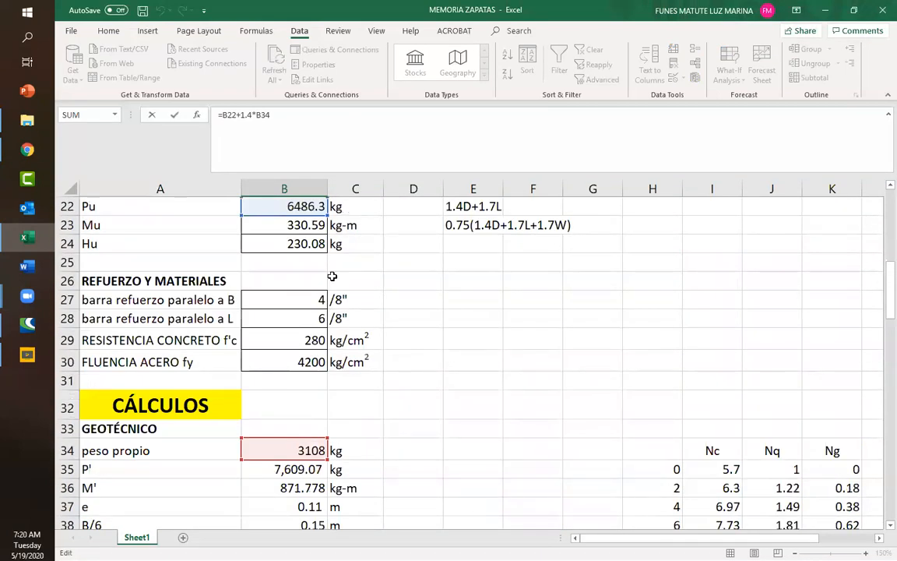
scroll(347, 311, down, 4)
scroll(346, 397, down, 1)
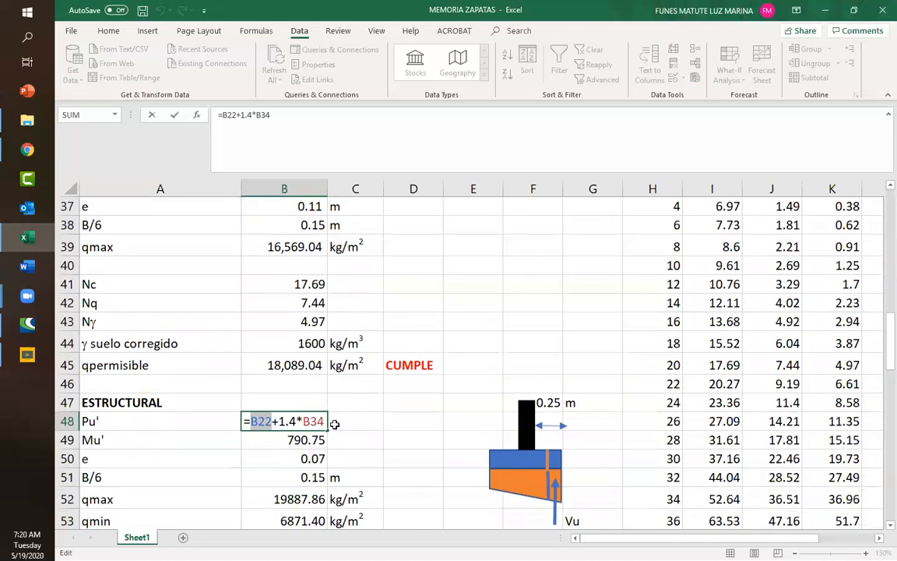
key(Escape)
Examine the Mu' formula in B49, tracing B23 and B24 to the factored loads and highlighting the B24*H12 term
click(246, 441)
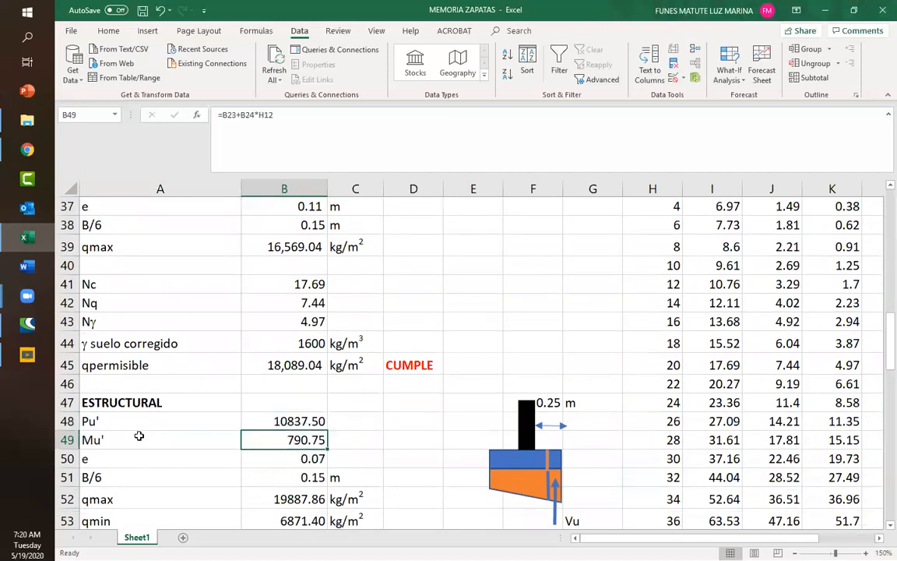
double_click(278, 439)
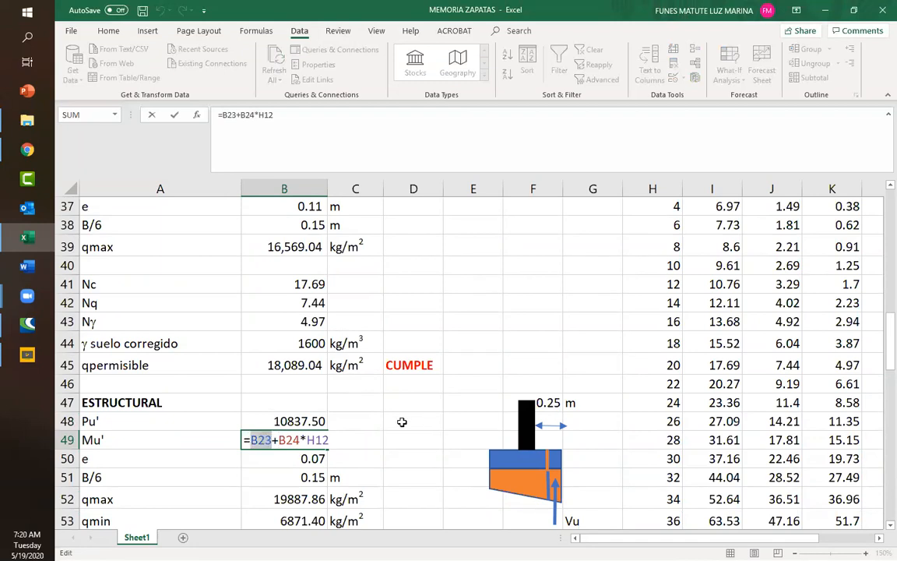
scroll(382, 427, up, 2)
scroll(382, 427, up, 5)
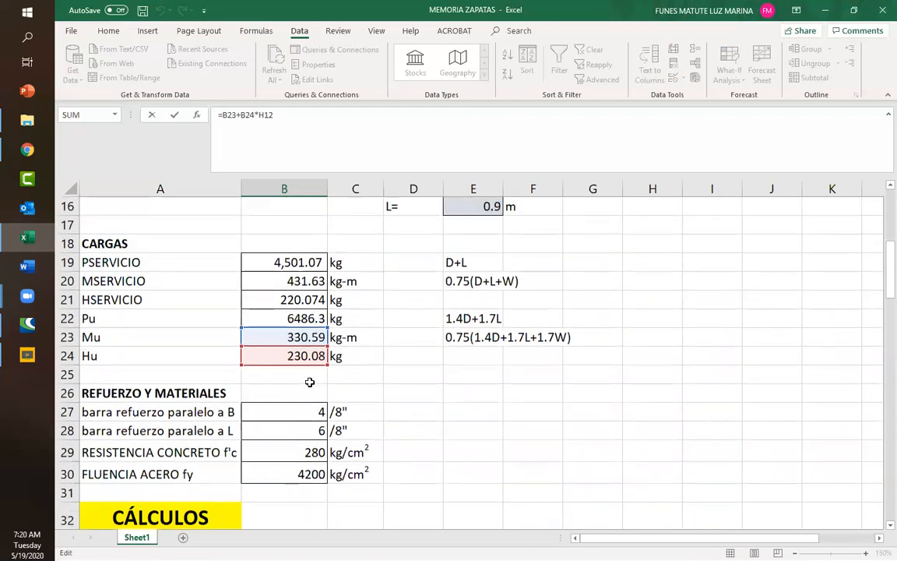
scroll(388, 354, down, 8)
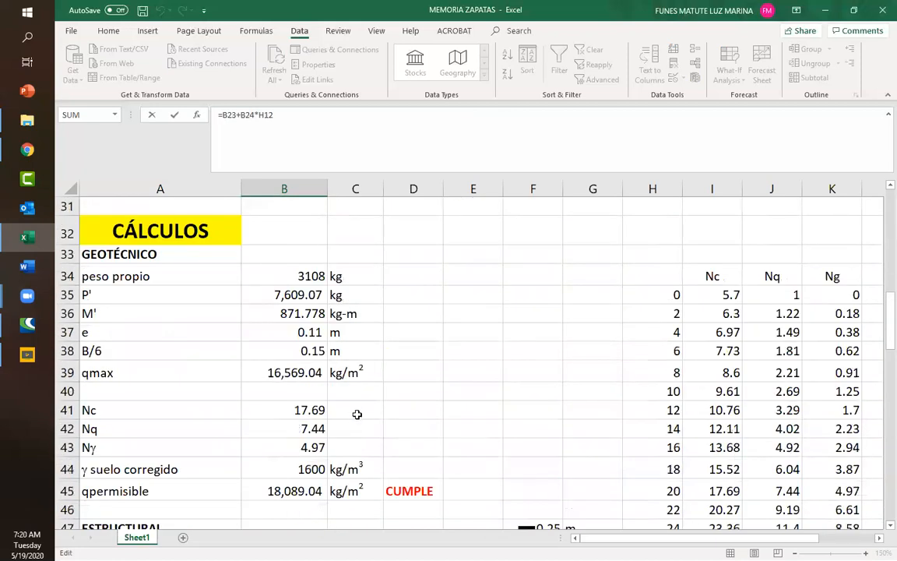
double_click(268, 380)
drag(279, 380, 332, 382)
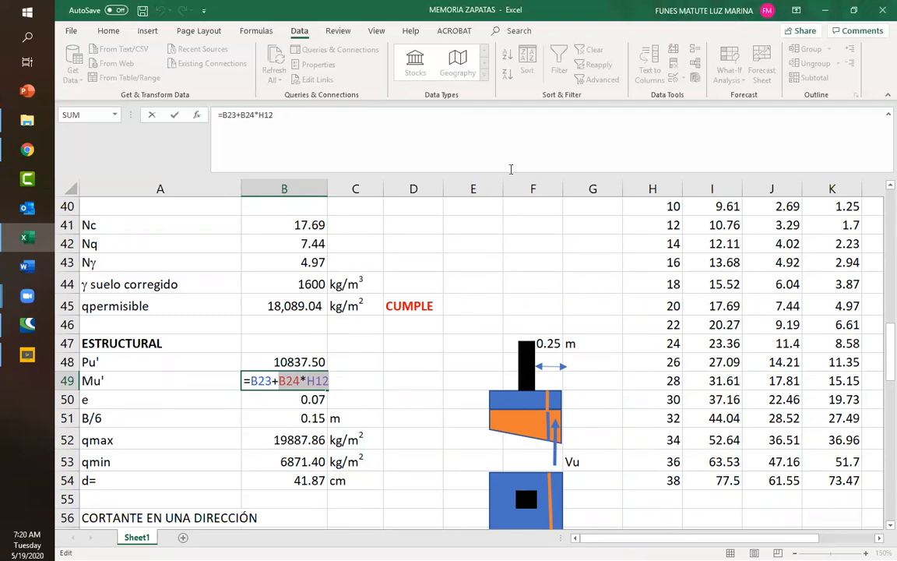
Annotate the footing sketch with a red horizontal force arrow labelled H and a vertical dimension arrow labelled D, keeping B49's formula
drag(474, 338, 522, 342)
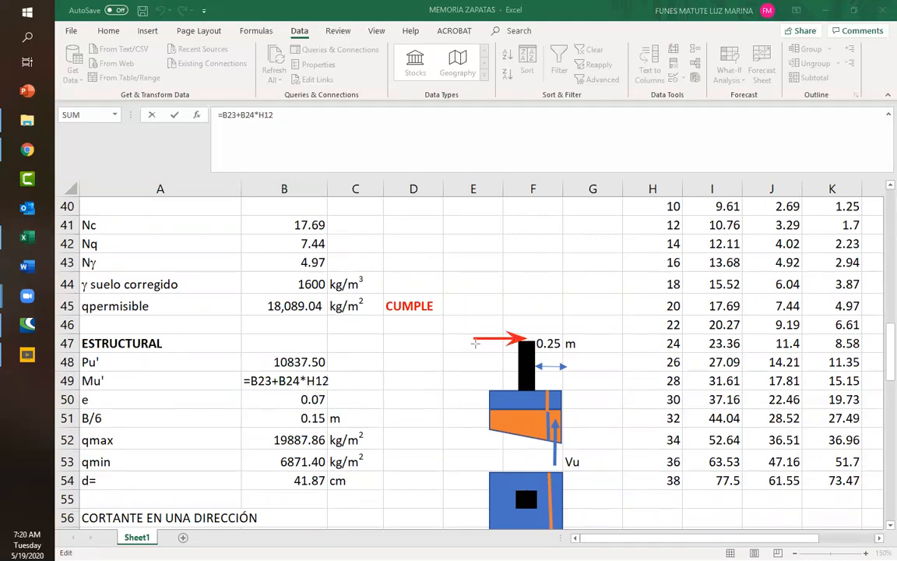
drag(473, 339, 472, 411)
mouse_move(472, 341)
mouse_down()
mouse_move(466, 352)
mouse_move(484, 350)
mouse_up()
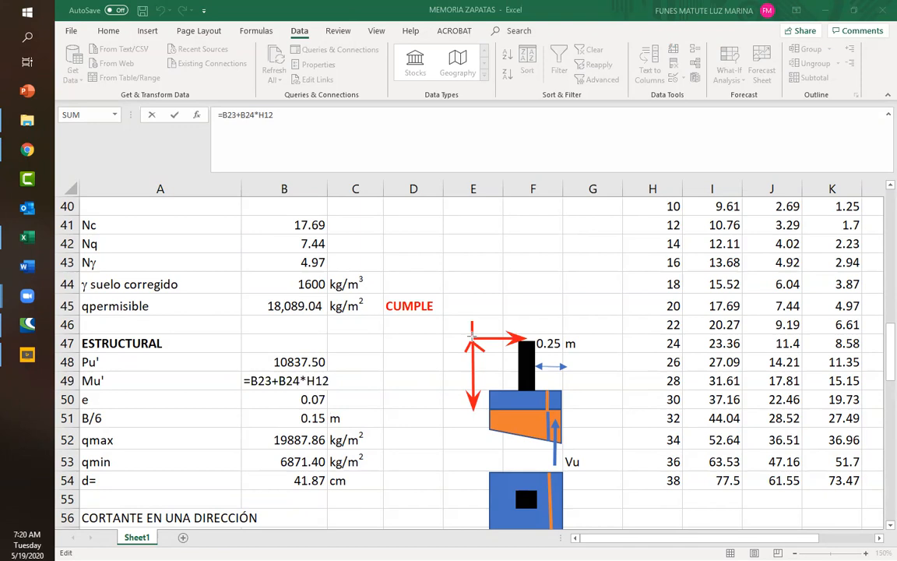
drag(478, 321, 479, 335)
mouse_move(450, 368)
mouse_down()
mouse_move(453, 379)
mouse_move(464, 376)
mouse_move(452, 379)
mouse_up()
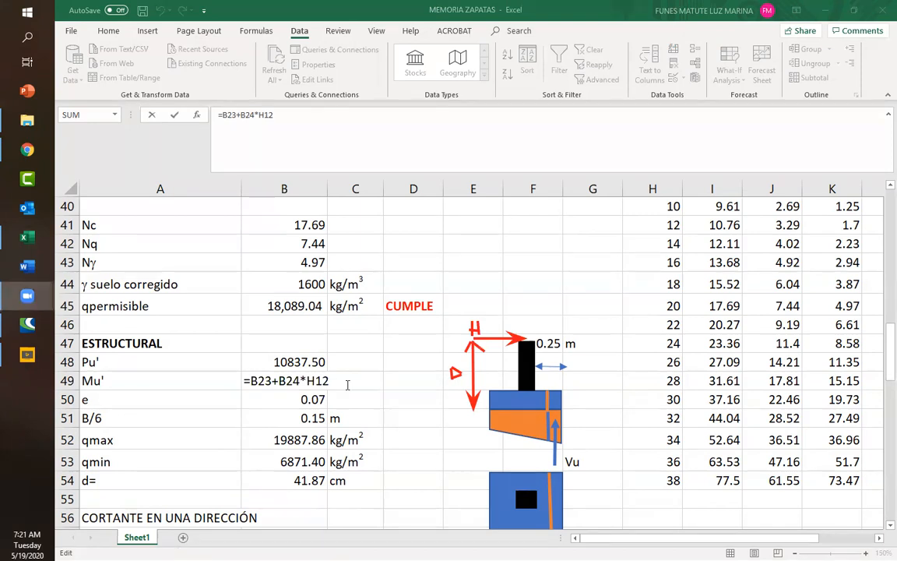
key(ctrl+Return)
Examine the eccentricity formula in B50 and the B/6 formula in B51, tracing the latter to footing width B in E15
click(293, 400)
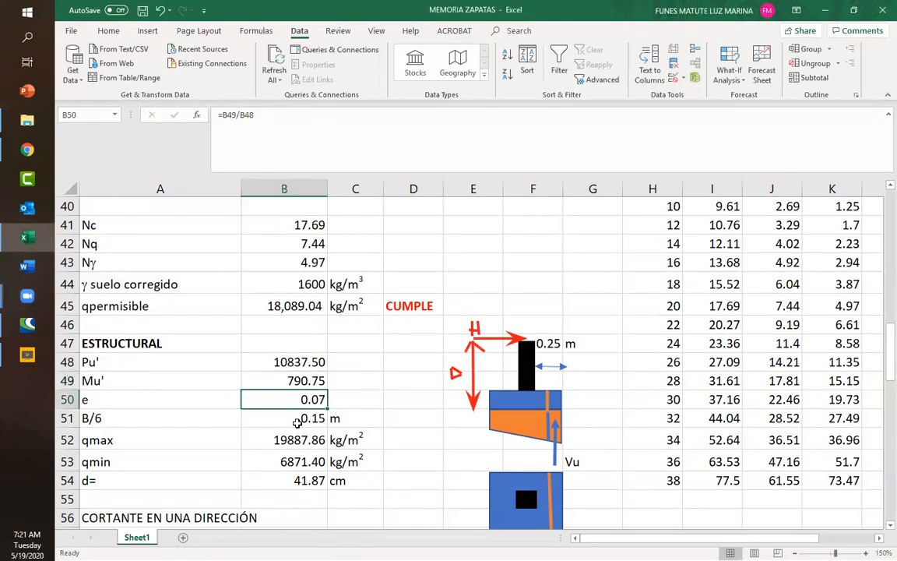
double_click(269, 400)
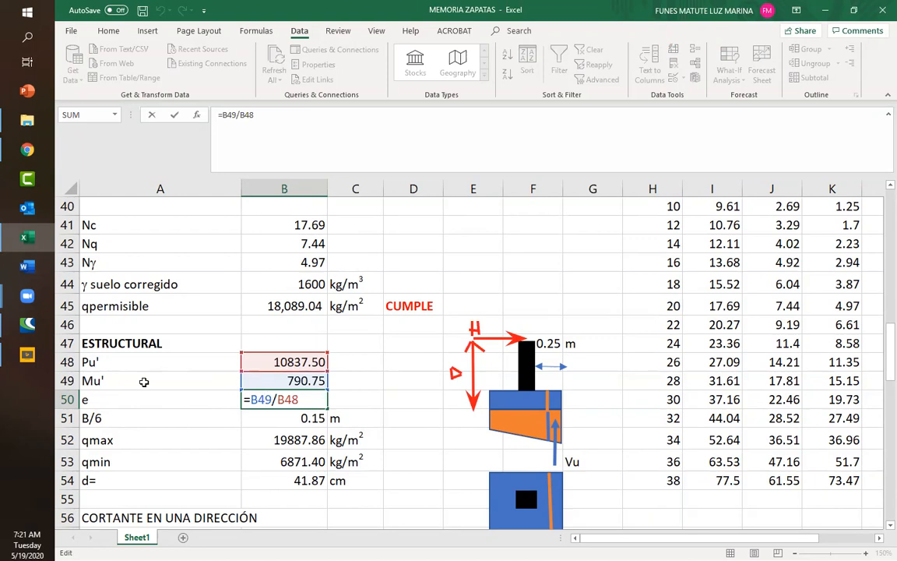
click(145, 382)
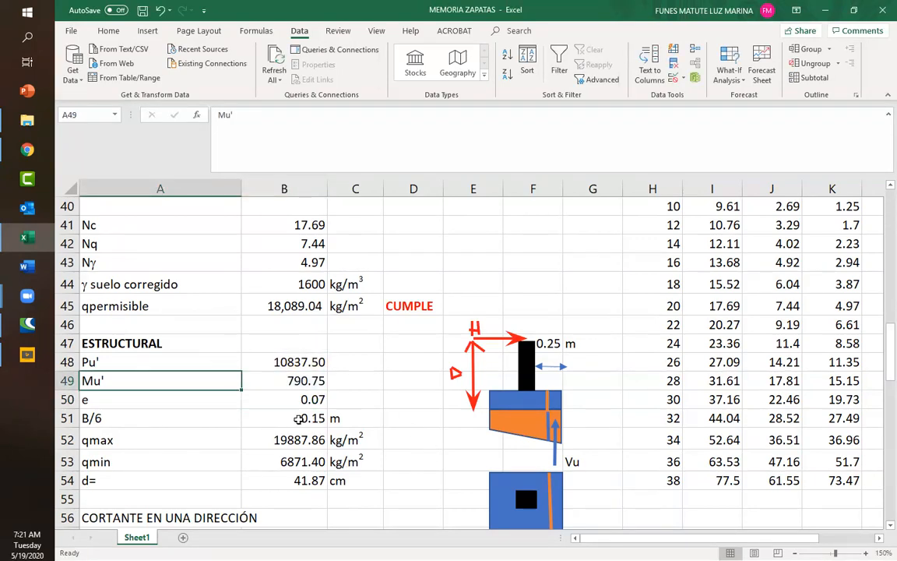
click(315, 421)
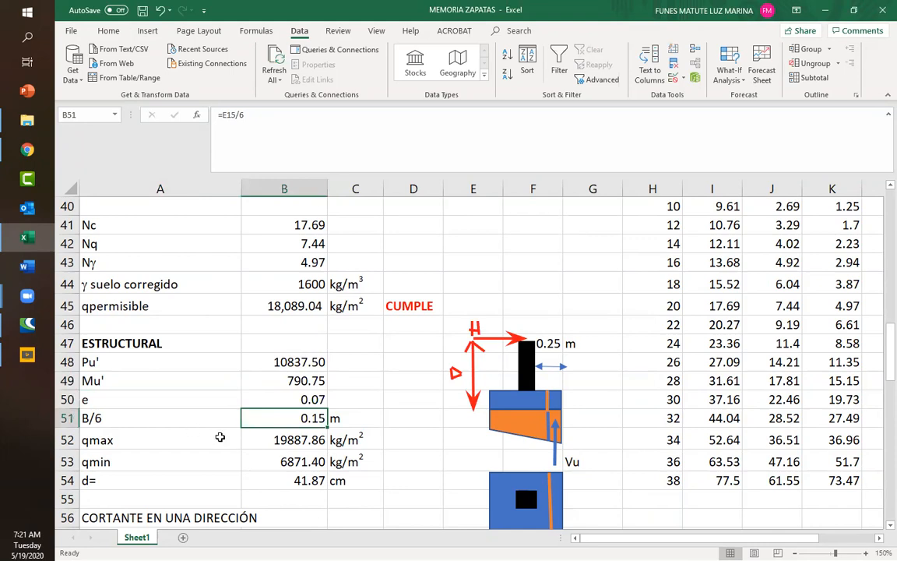
double_click(295, 421)
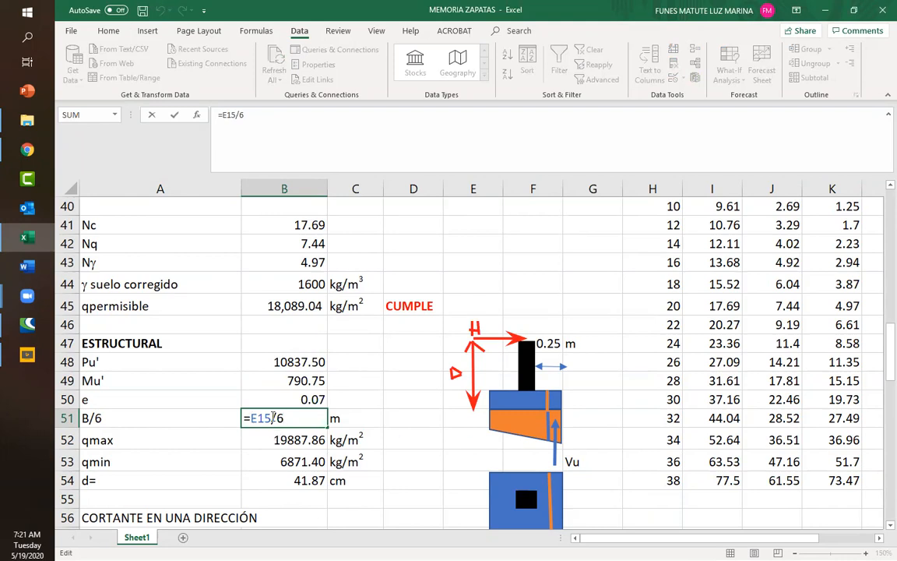
scroll(411, 390, up, 10)
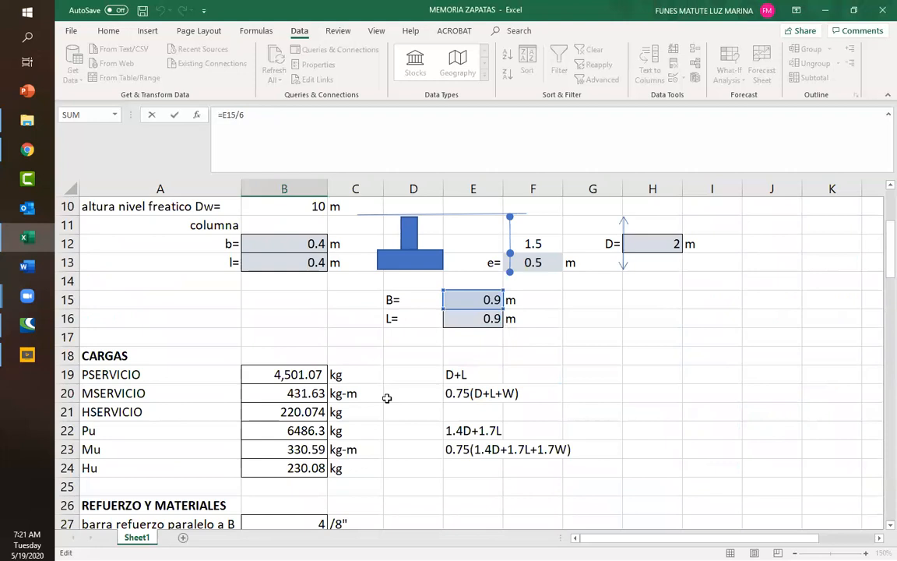
scroll(368, 398, down, 5)
scroll(368, 398, down, 3)
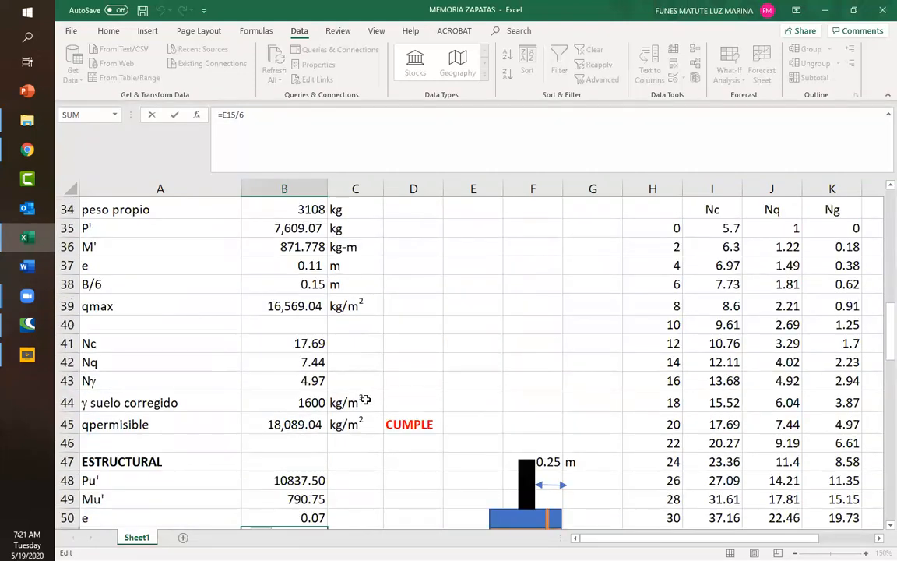
scroll(364, 400, down, 3)
key(Escape)
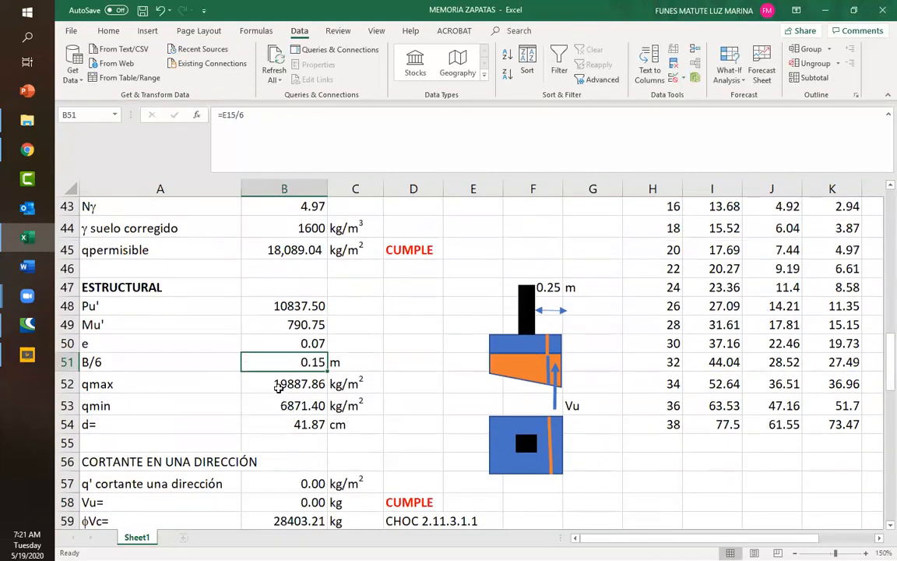
Compare the qmax and qmin formulas in B52 and B53, highlighting B52's expression for the B50>B51 case
click(278, 386)
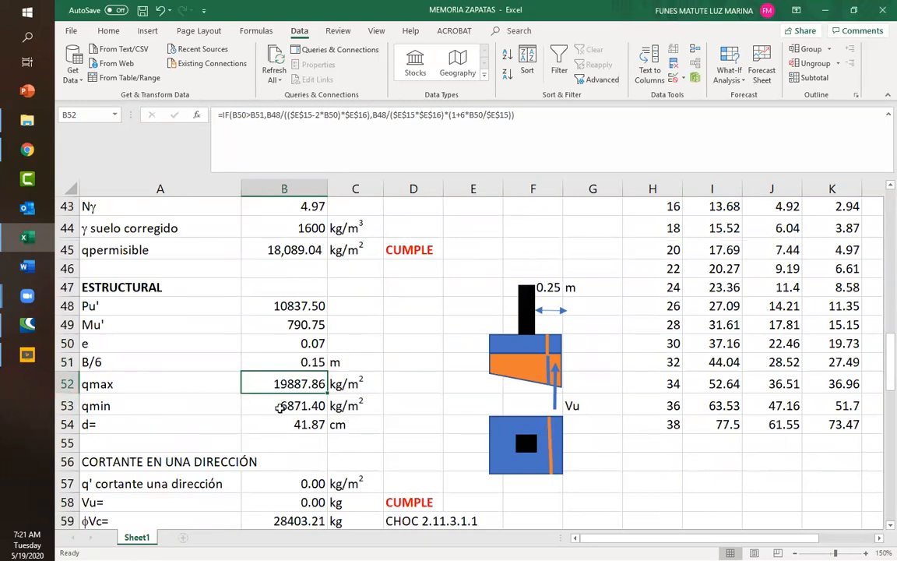
click(257, 406)
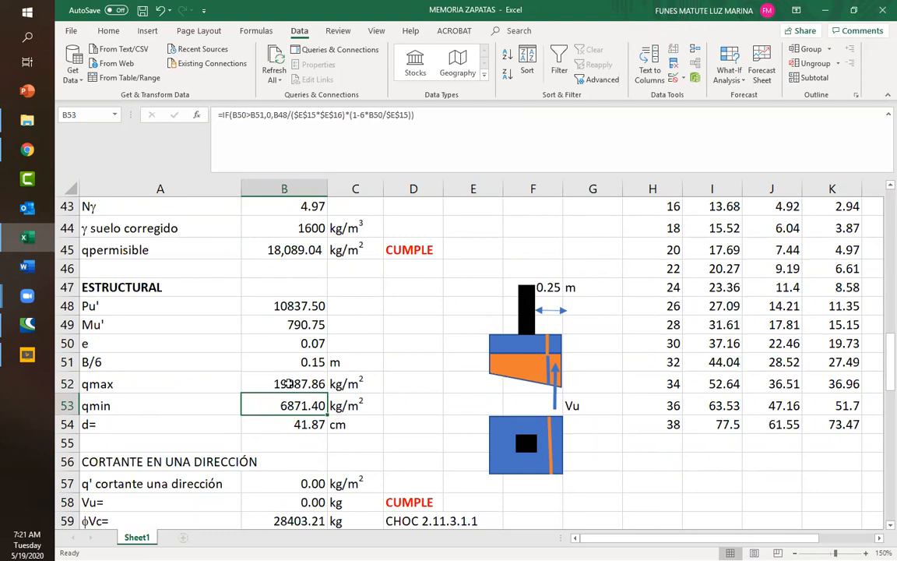
double_click(287, 383)
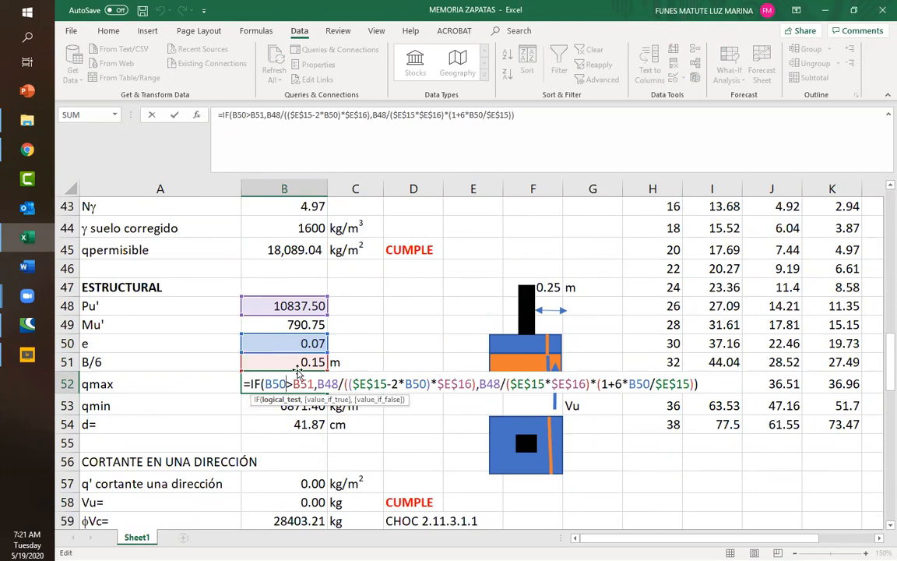
drag(317, 384, 476, 389)
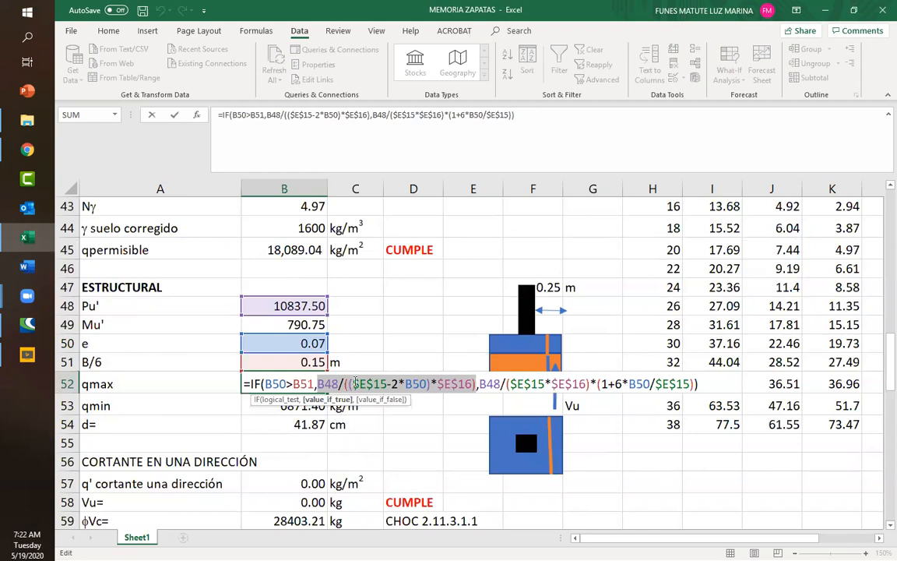
Examine the $E$15, 2*B50 and $E$16 terms of B52's B50>B51 branch, B48/(($E$15-2*B50)*$E$16)
drag(353, 383, 387, 384)
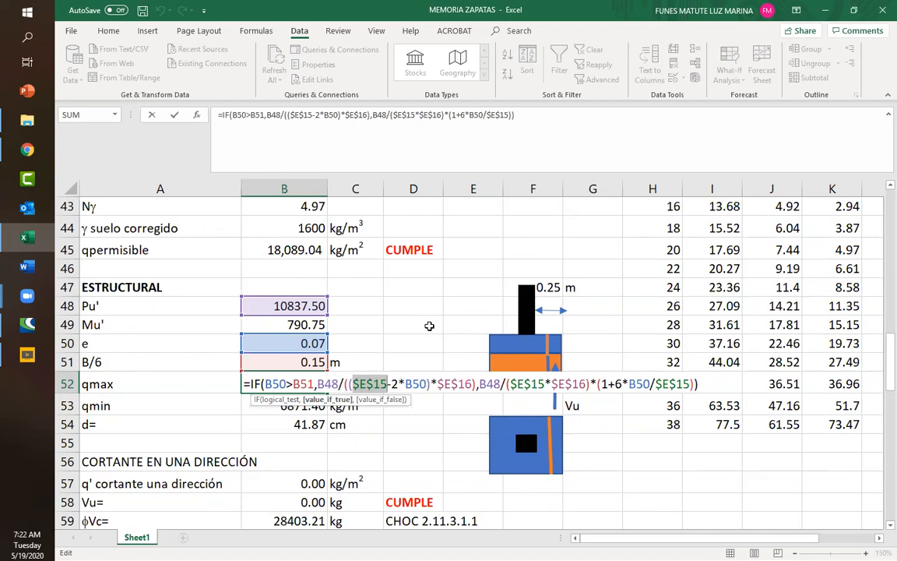
double_click(394, 384)
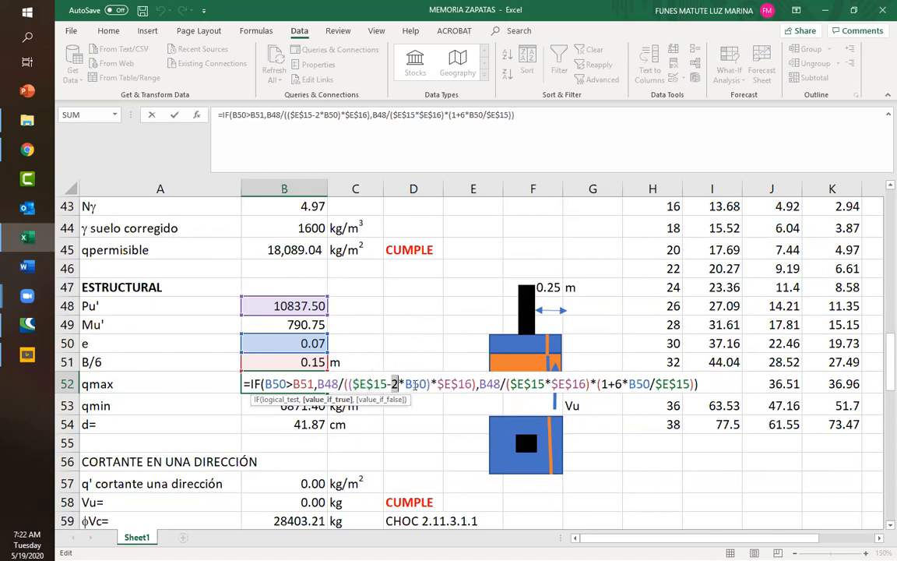
drag(415, 384, 424, 384)
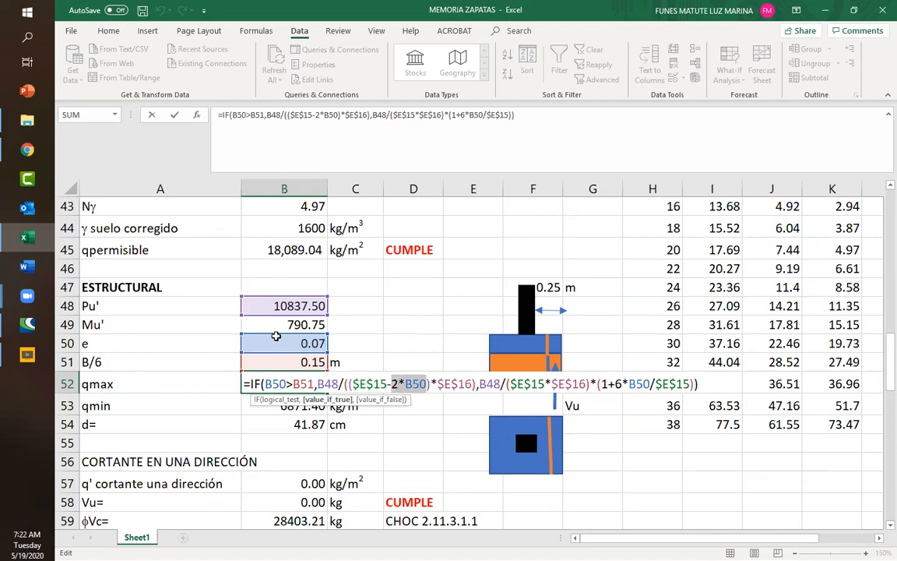
click(438, 383)
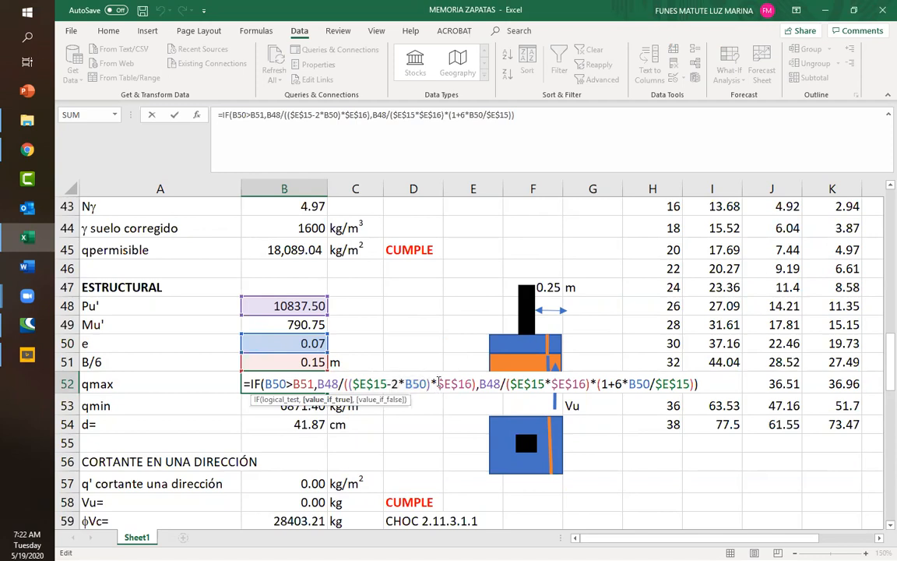
drag(438, 383, 472, 383)
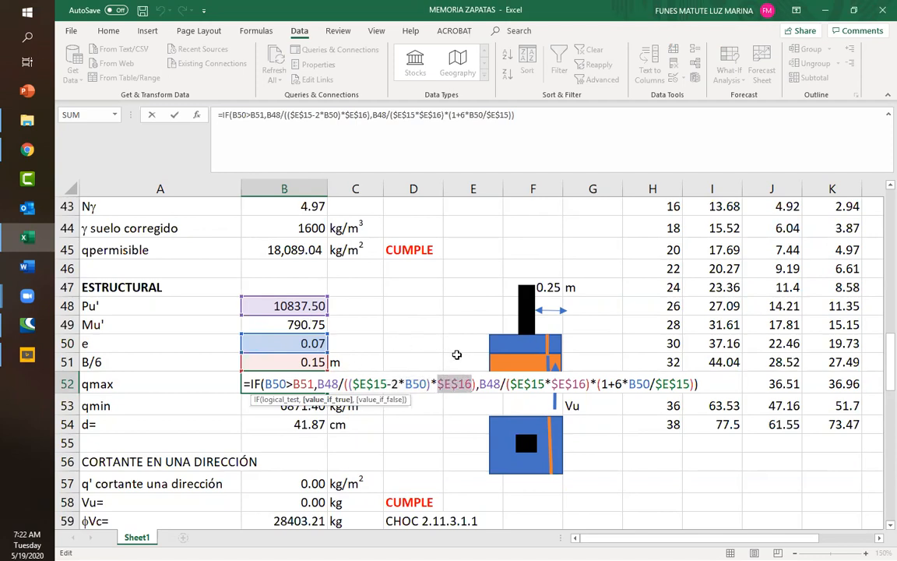
drag(353, 383, 388, 383)
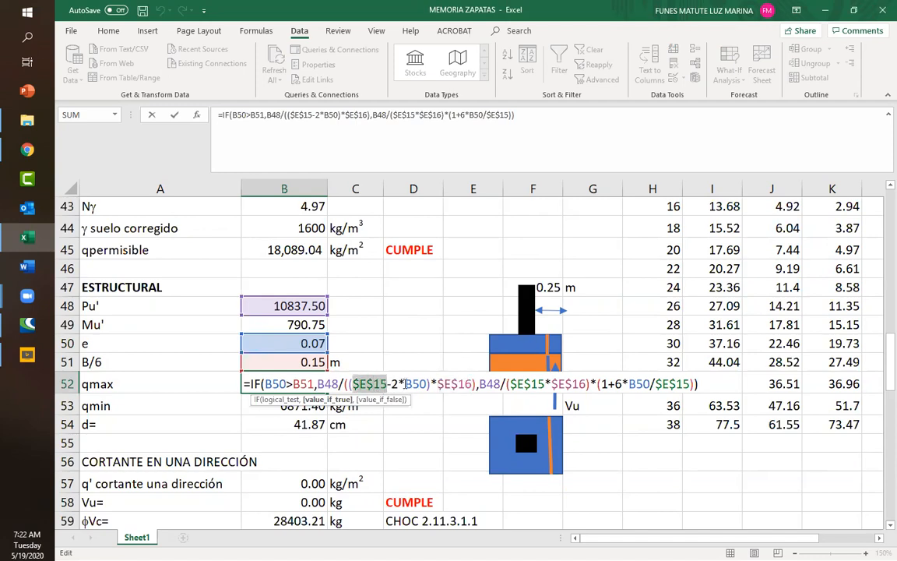
drag(439, 383, 473, 383)
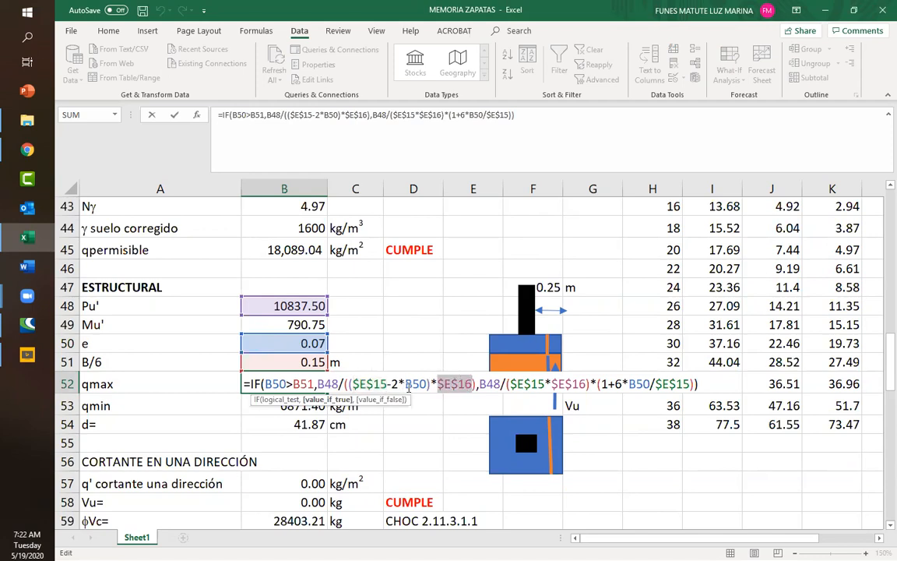
drag(406, 383, 427, 383)
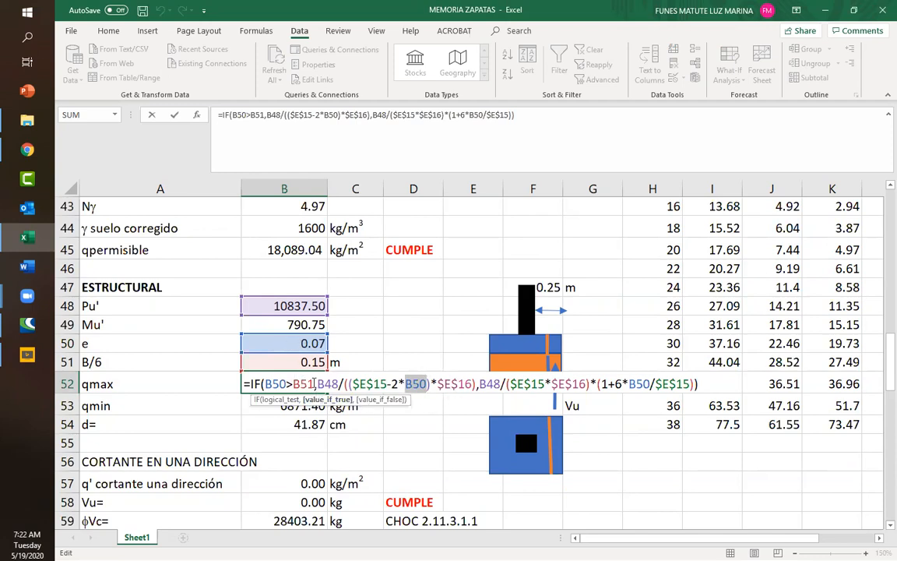
drag(317, 384, 483, 385)
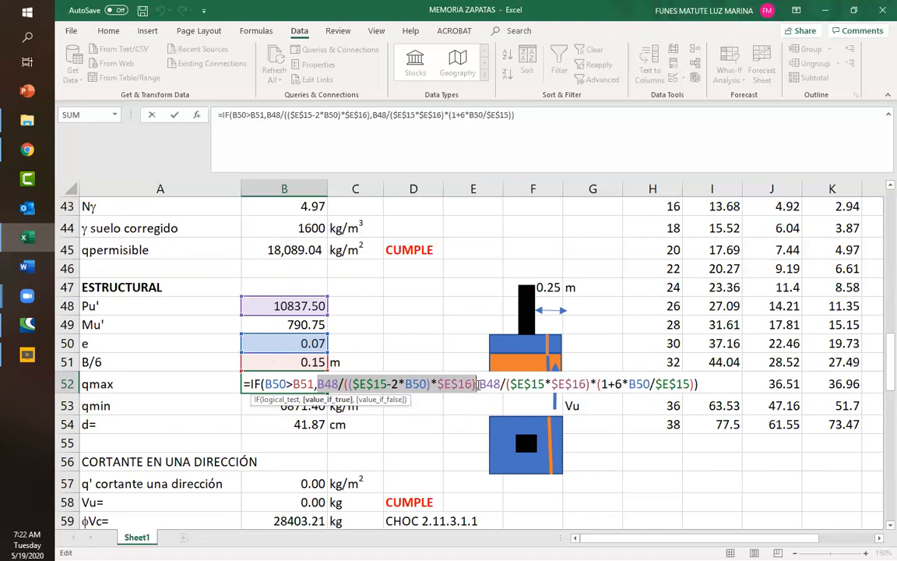
Examine B52's alternative branch, B48/($E$15*$E$16)*(1+6*B50/$E$15), tracing $E$15 to footing width B, and leave the formula intact
drag(478, 384, 691, 387)
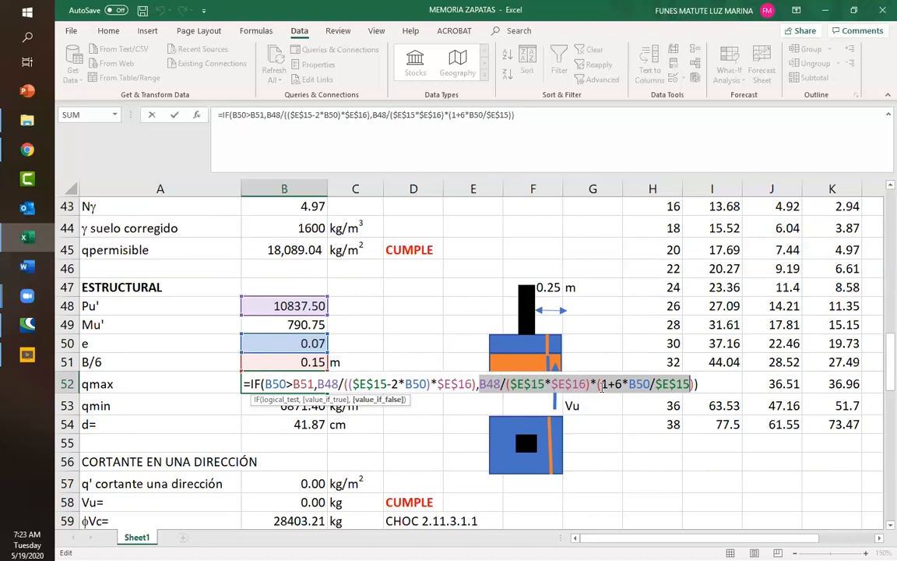
drag(628, 384, 651, 384)
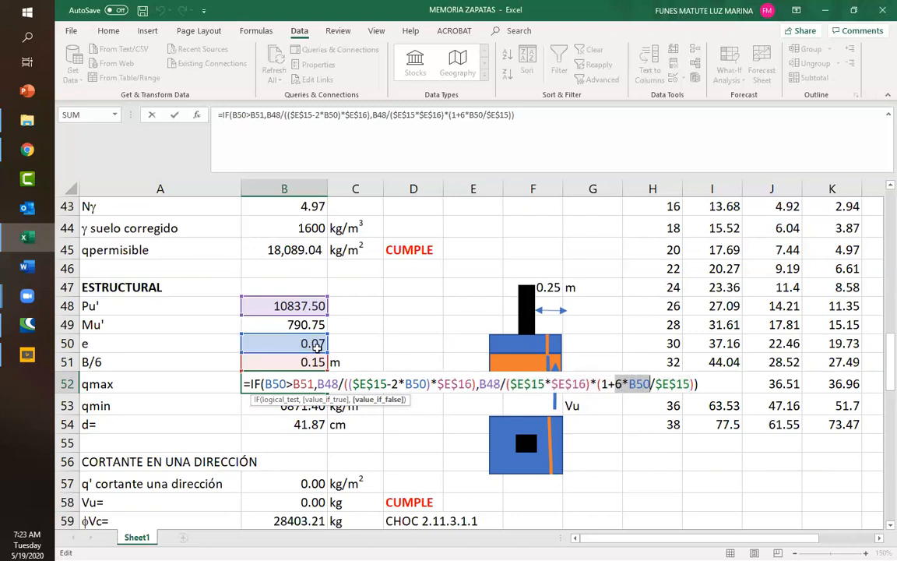
drag(655, 384, 691, 384)
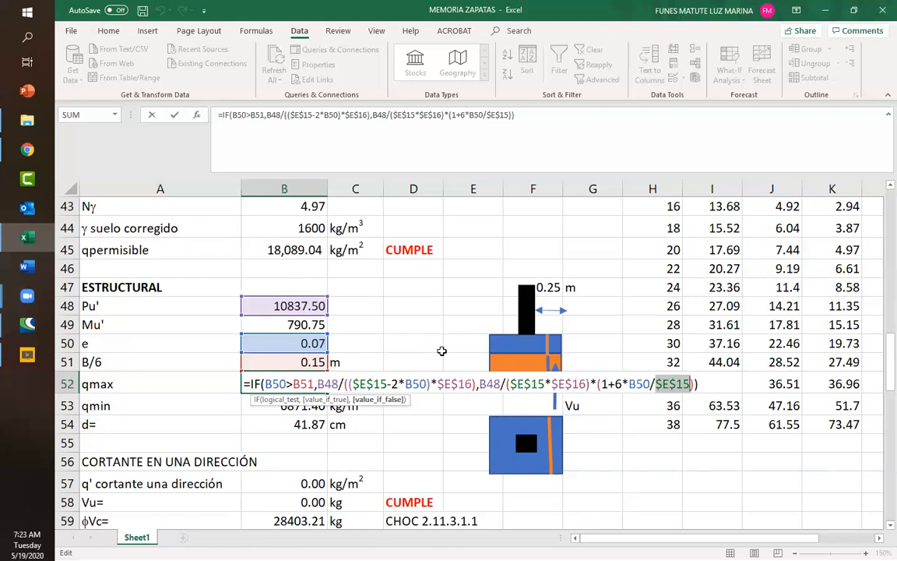
scroll(441, 350, up, 9)
scroll(440, 337, up, 2)
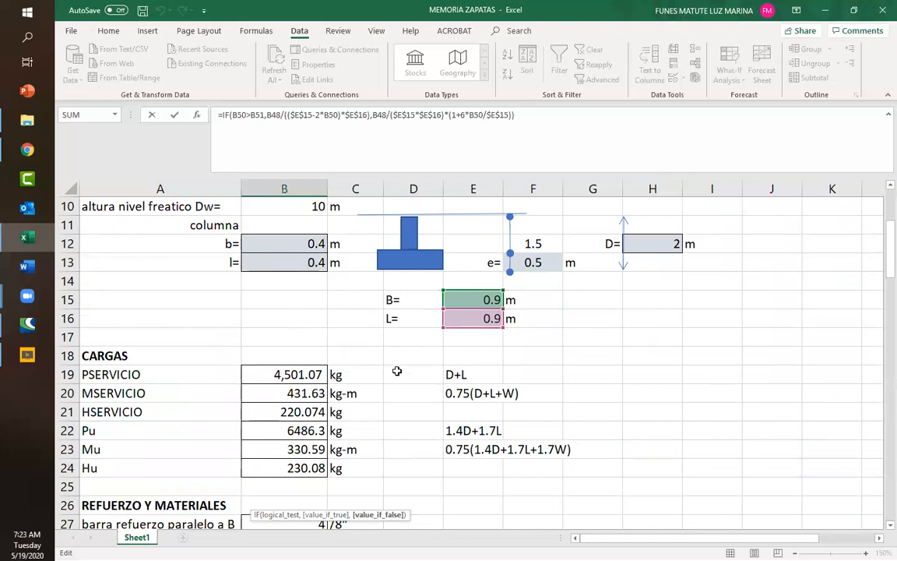
scroll(370, 370, down, 8)
scroll(369, 369, down, 3)
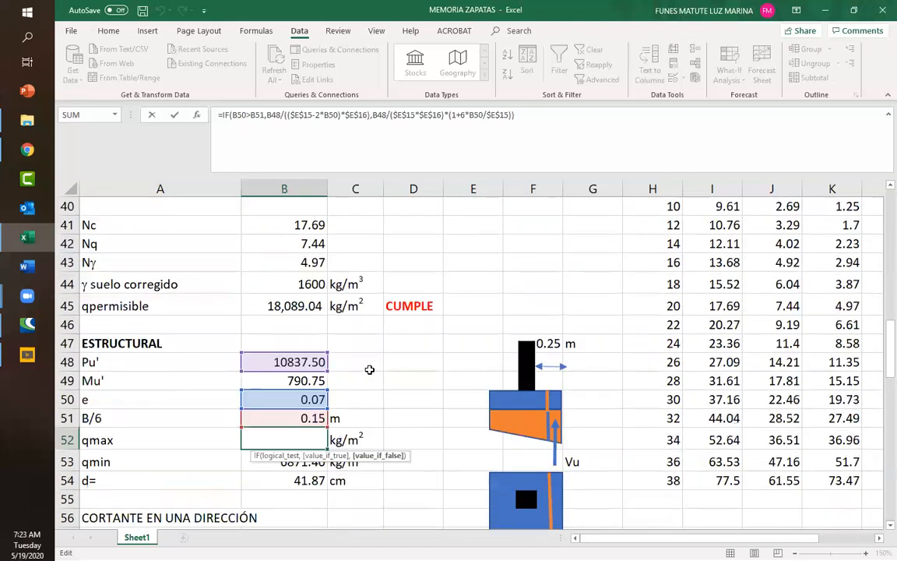
key(Escape)
Examine the qmin formula in B53, highlighting the 0 result, the alternative expression and its minus sign, without changing it
click(303, 405)
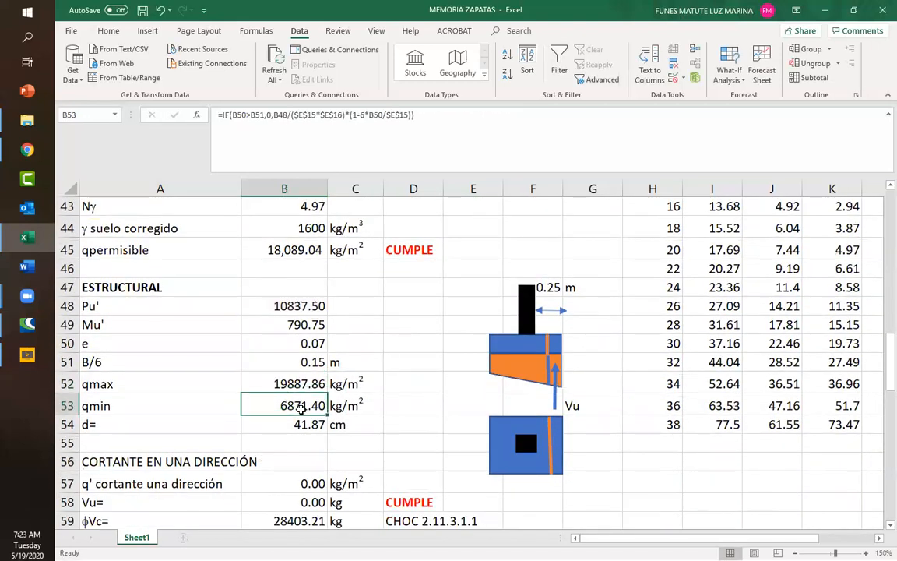
double_click(288, 399)
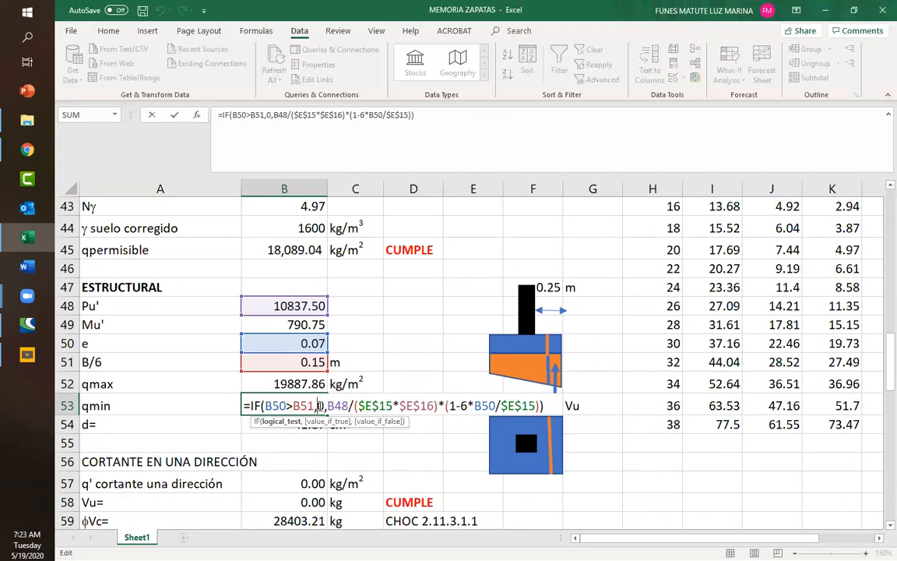
click(320, 406)
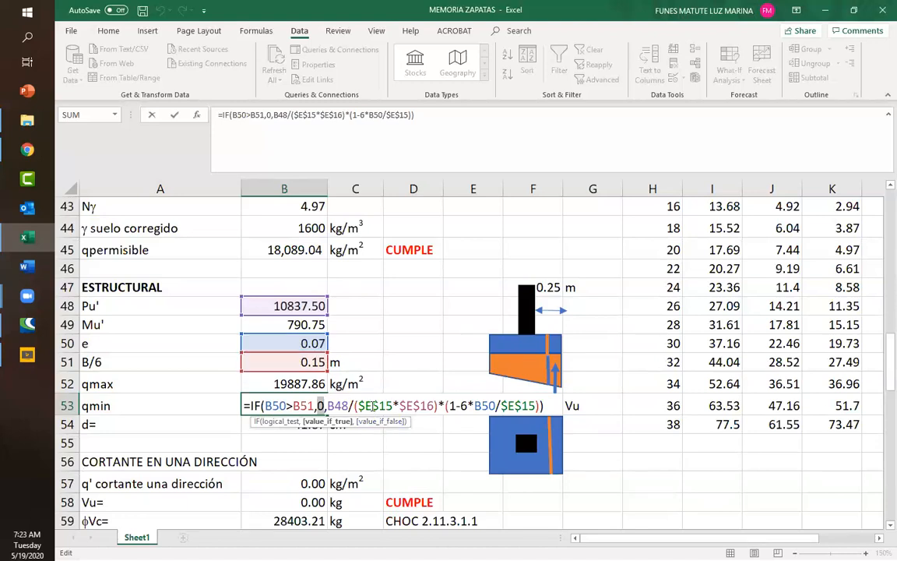
drag(327, 406, 526, 405)
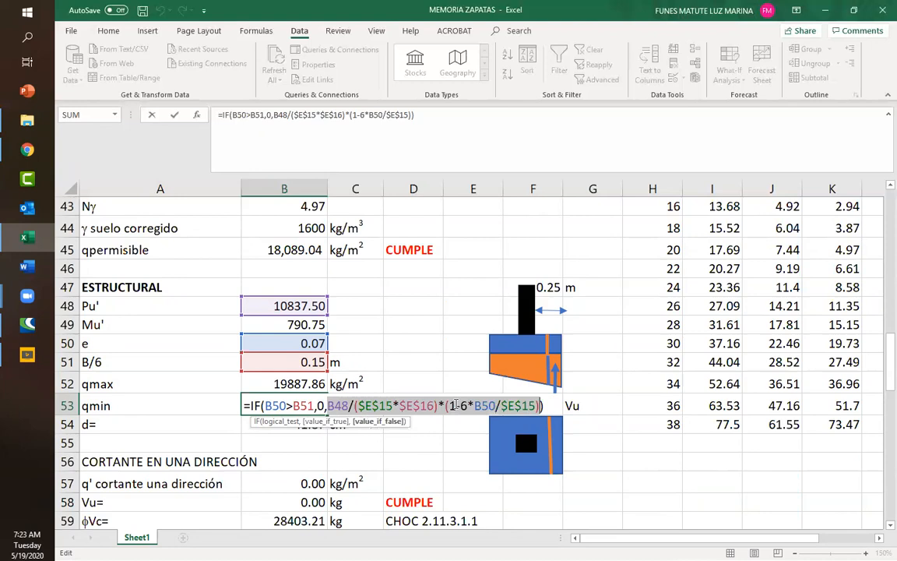
click(456, 406)
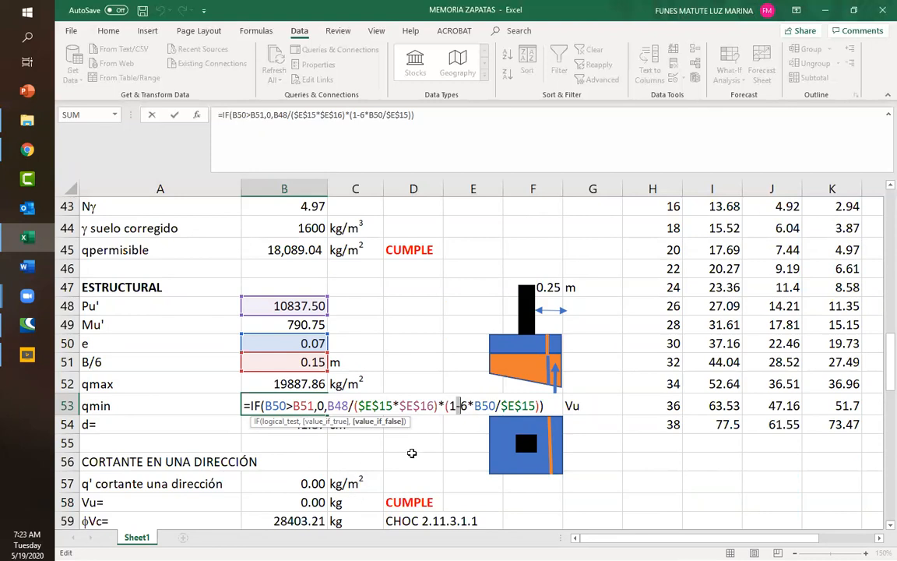
key(Escape)
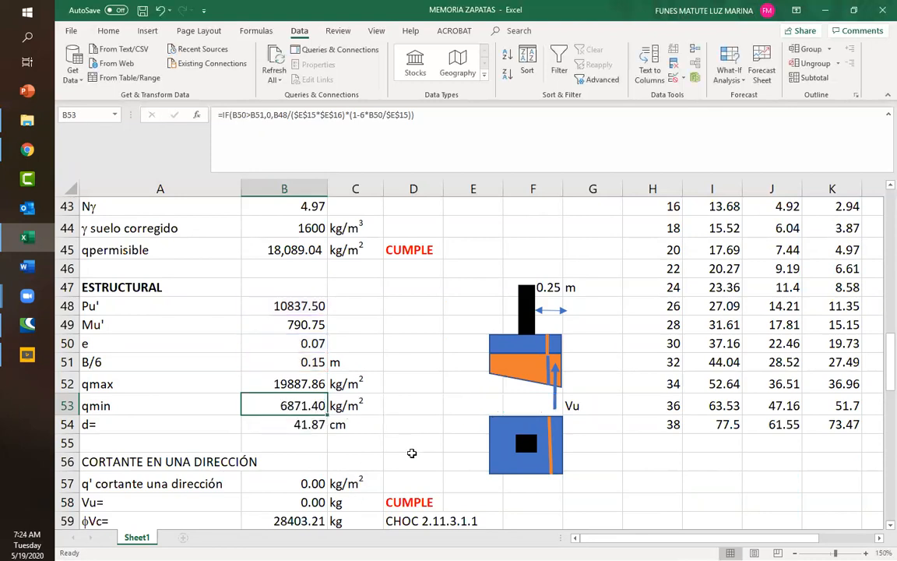
Mark a red horizontal line near the base of the footing section sketch and trace B54's d formula to thickness e in F13
click(273, 424)
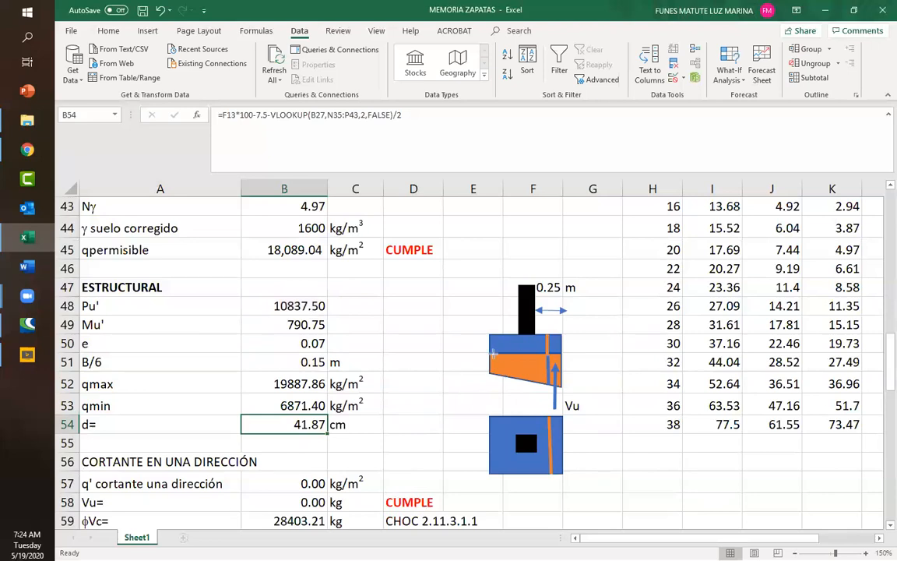
mouse_move(496, 350)
mouse_down()
mouse_move(549, 349)
mouse_move(559, 338)
mouse_up()
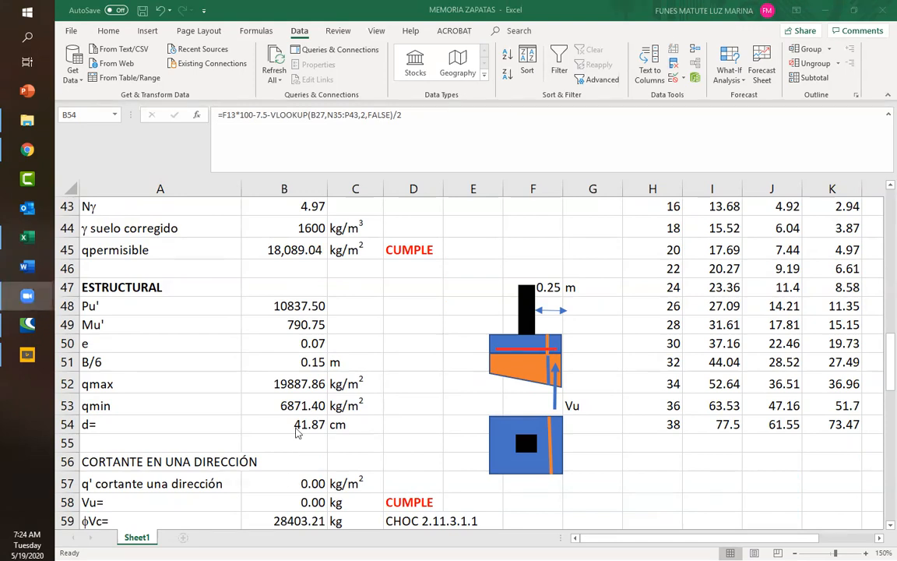
click(297, 424)
scroll(453, 360, up, 11)
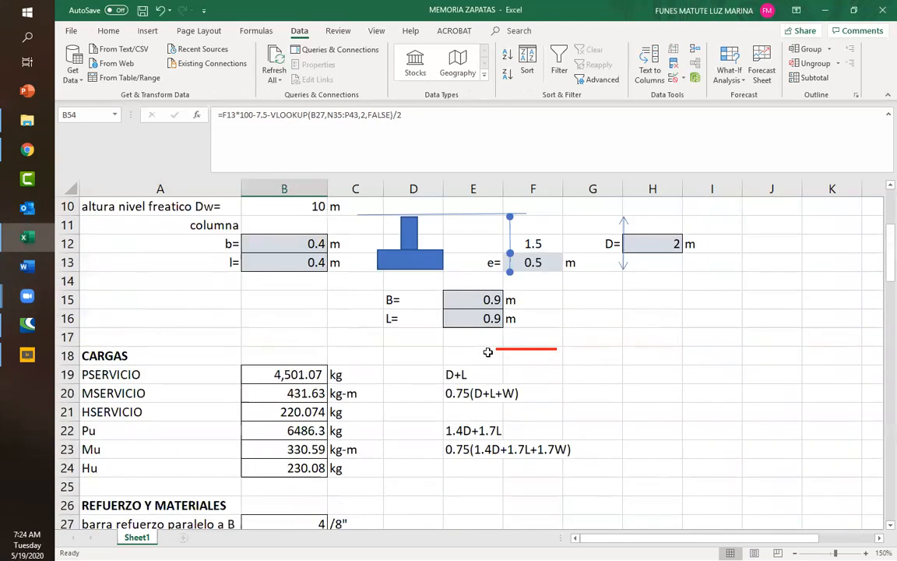
click(538, 262)
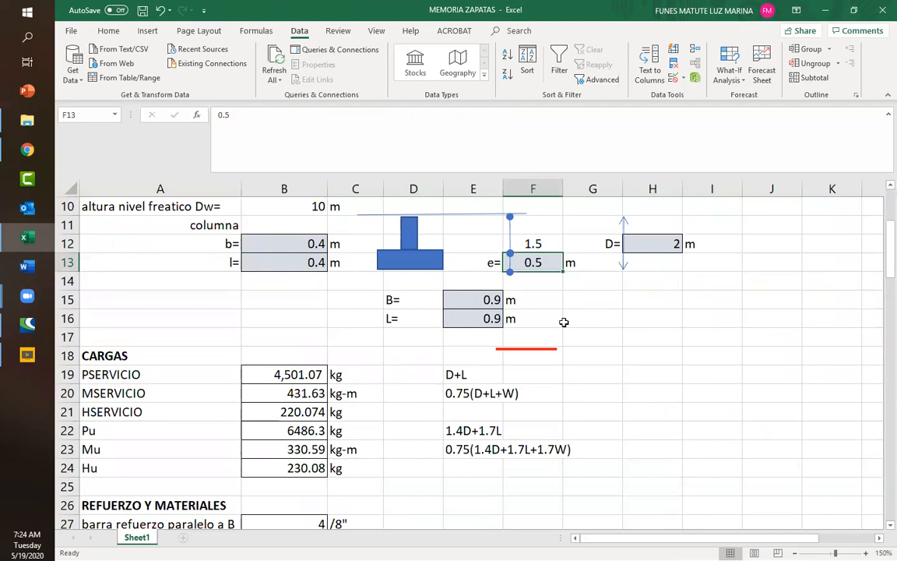
scroll(366, 362, down, 9)
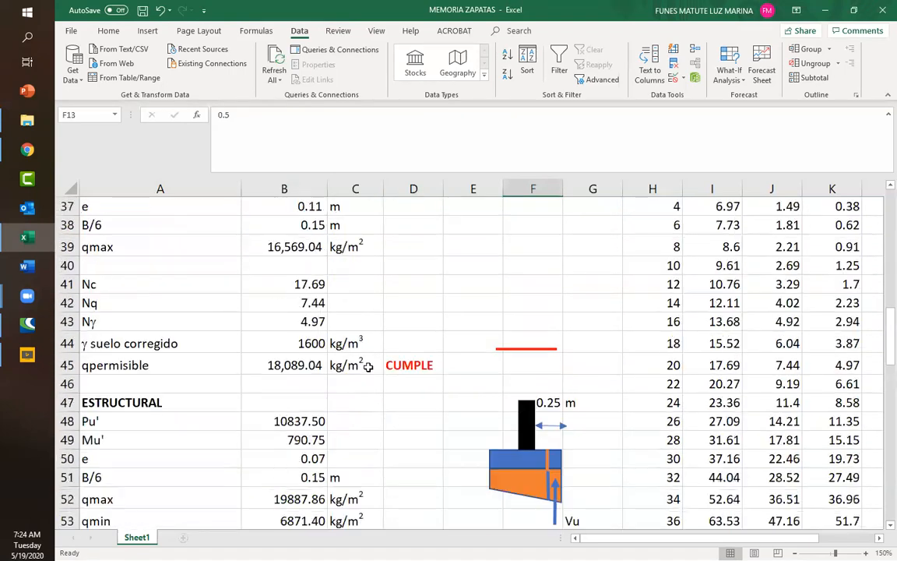
scroll(351, 376, down, 3)
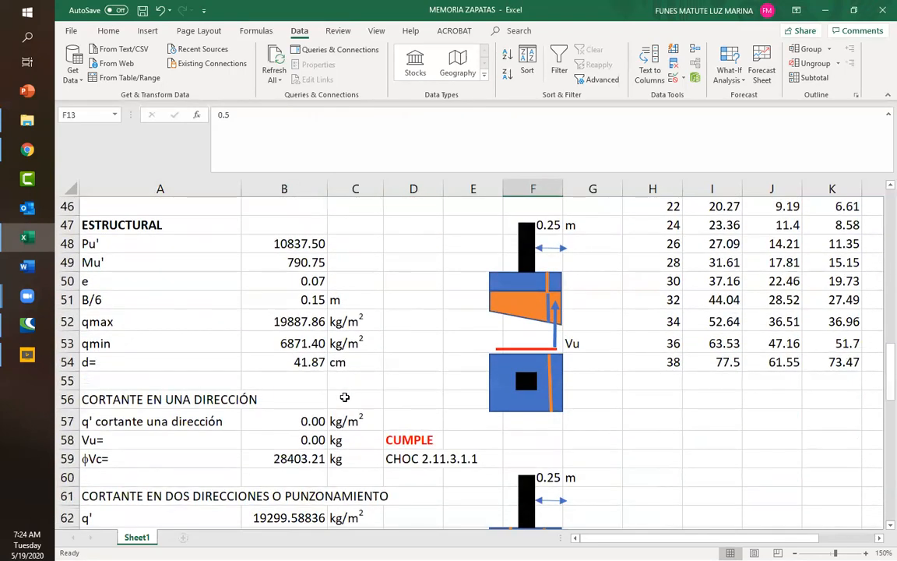
Examine B54's effective depth formula, highlighting the 100 factor, the 7.5 cover and the VLOOKUP(B27,N35:P43,2,FALSE)/2 term
click(303, 362)
double_click(290, 362)
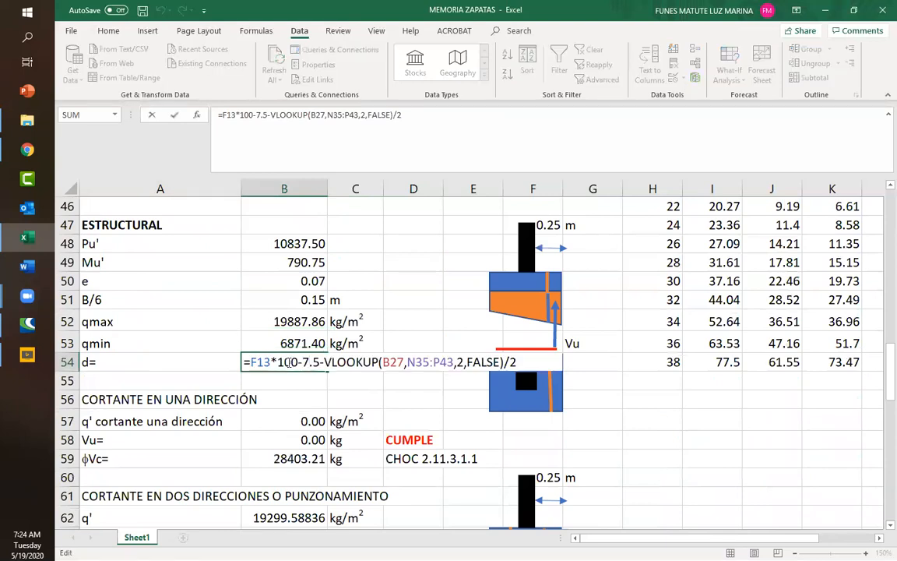
drag(281, 362, 299, 362)
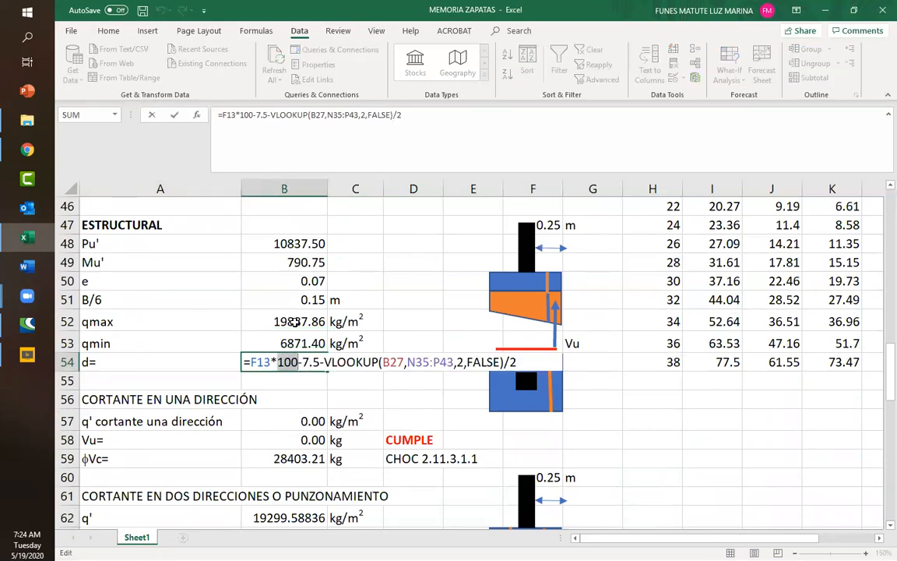
drag(304, 362, 318, 362)
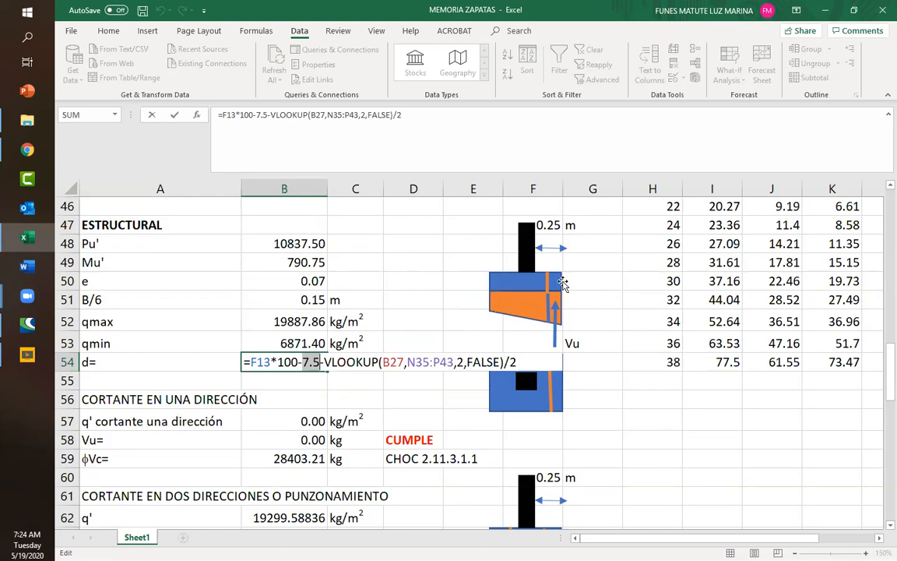
click(324, 361)
drag(328, 362, 526, 362)
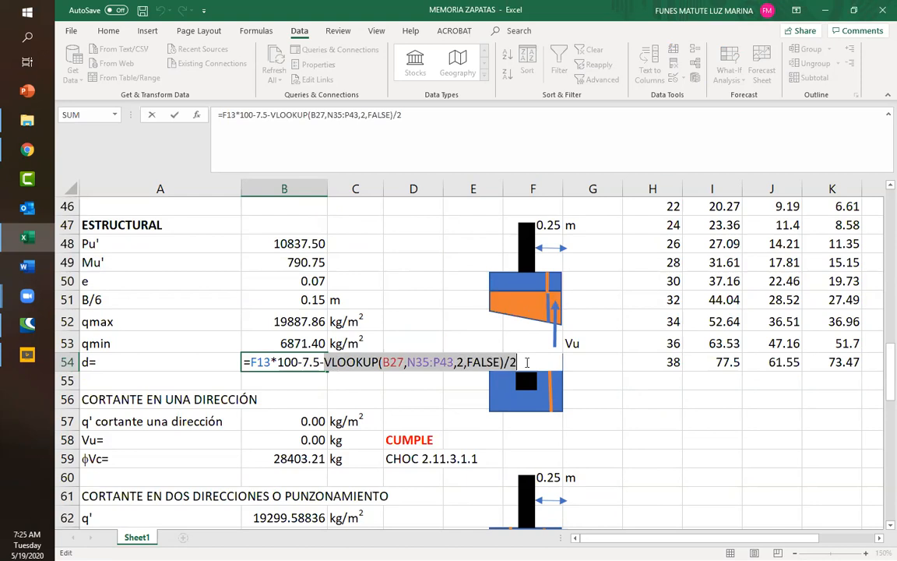
Insert the Spanish function name buscarv before VLOOKUP in B54's formula as an illustration, and remove it again
click(327, 363)
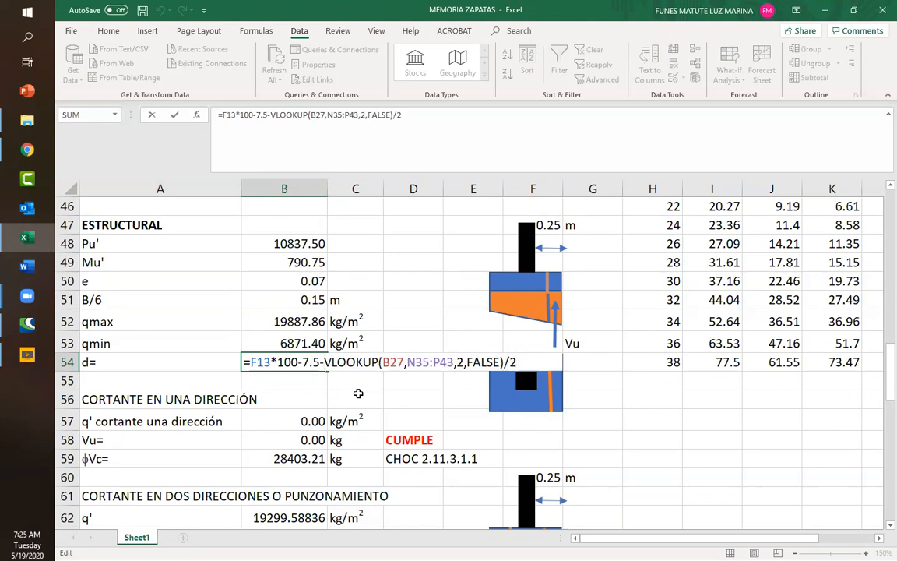
text(buscar)
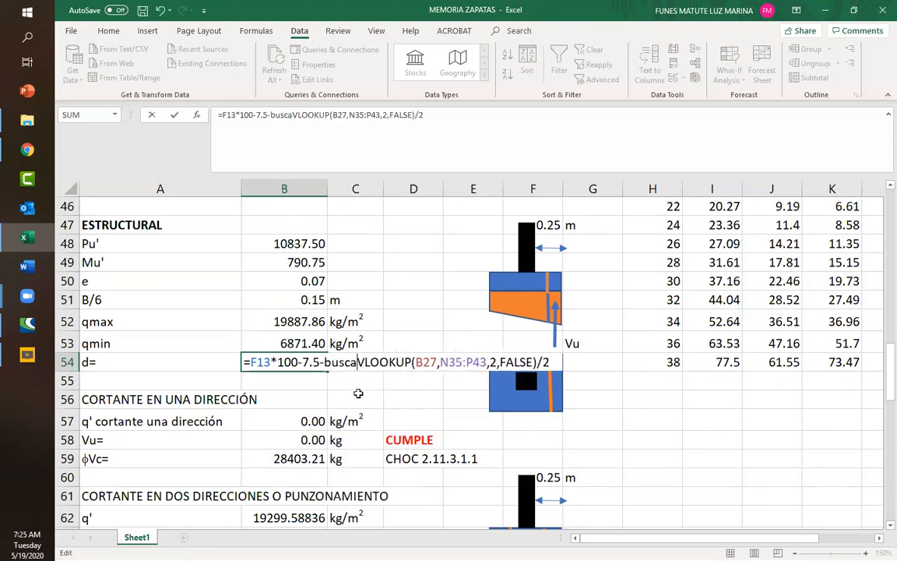
text(v)
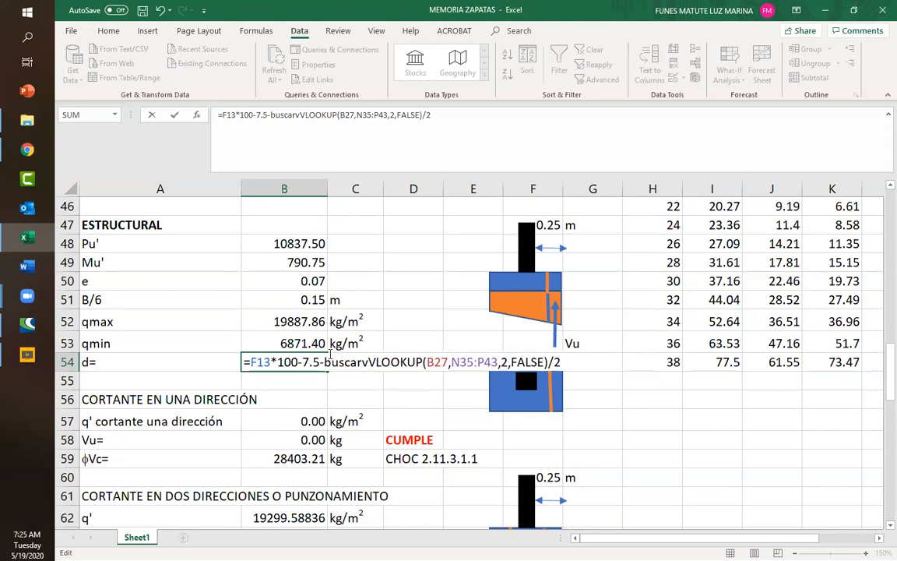
drag(325, 363, 369, 363)
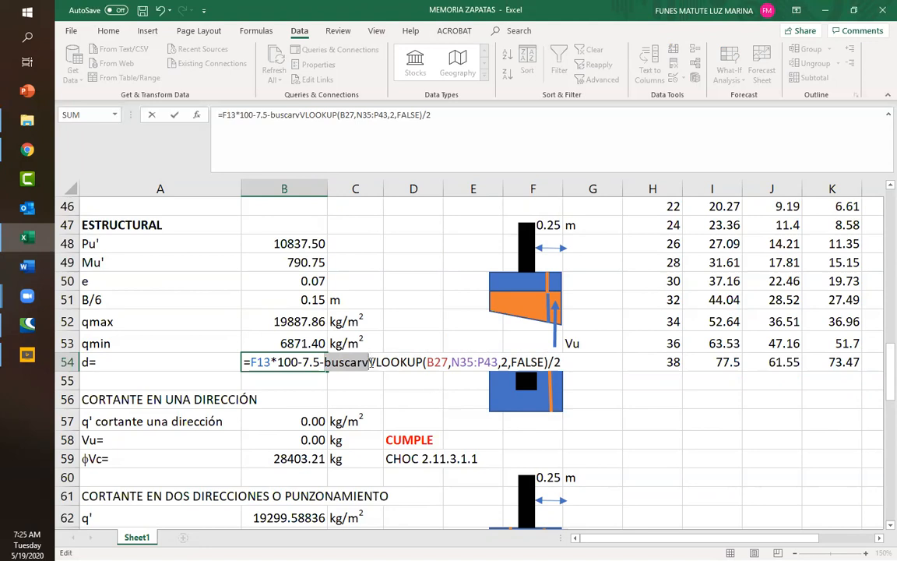
key(BackSpace)
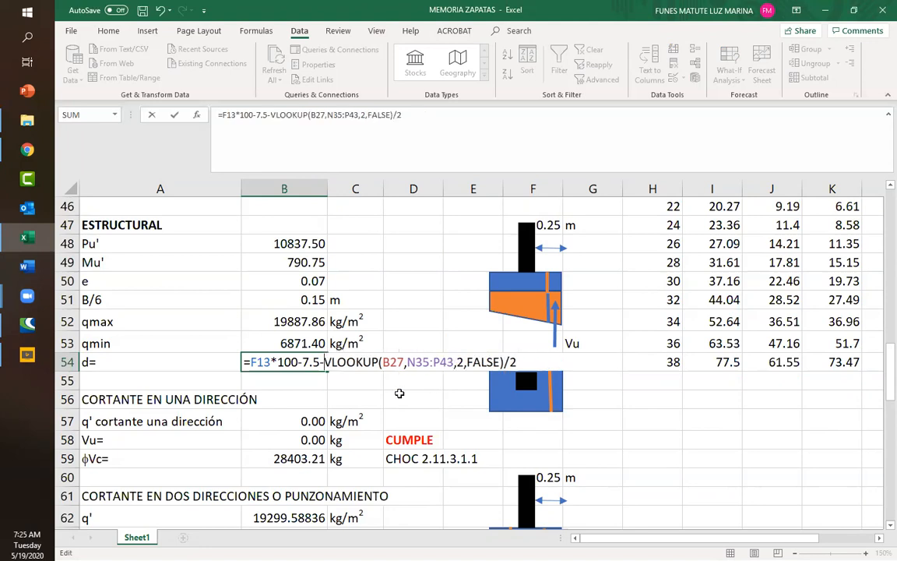
Trace the VLOOKUP lookup value B27 in B54's formula to the reinforcement bar parallel to B
click(376, 362)
click(382, 362)
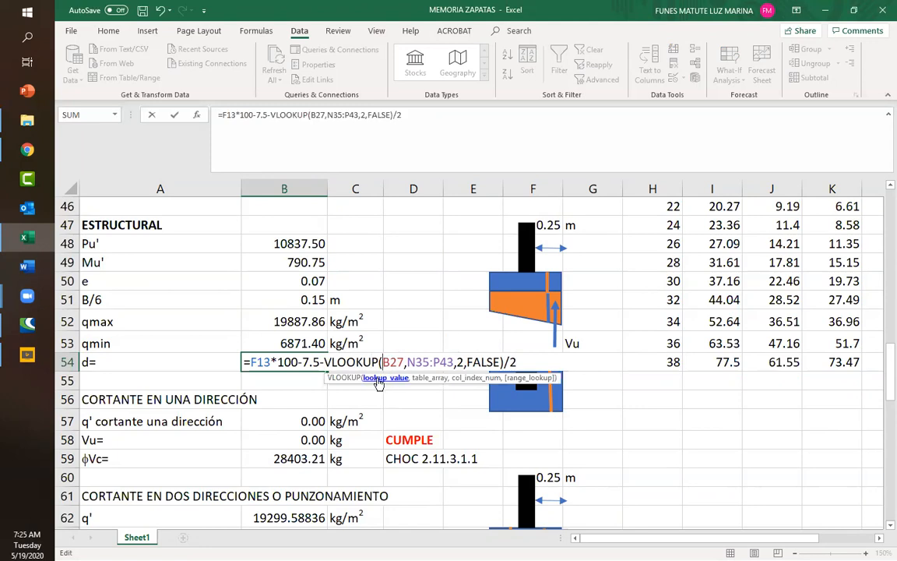
click(383, 379)
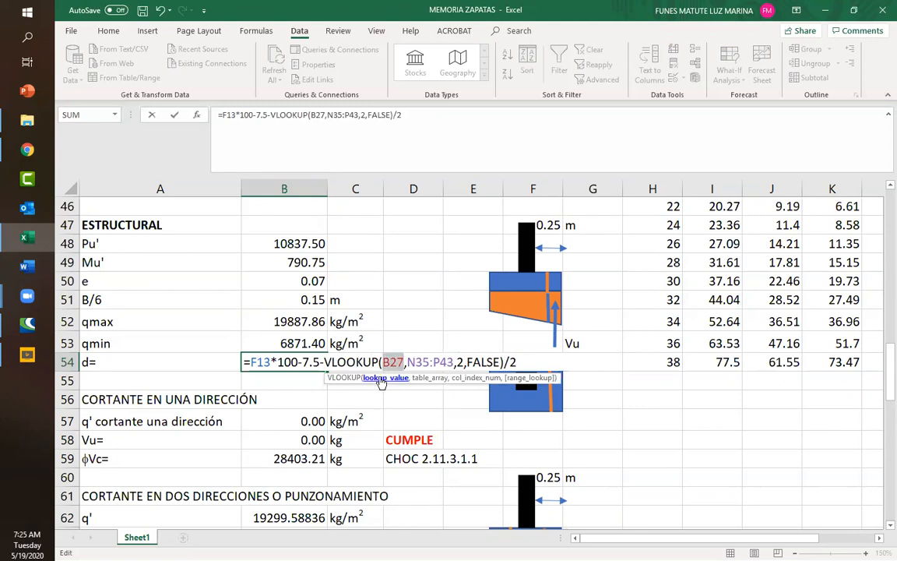
scroll(355, 260, up, 5)
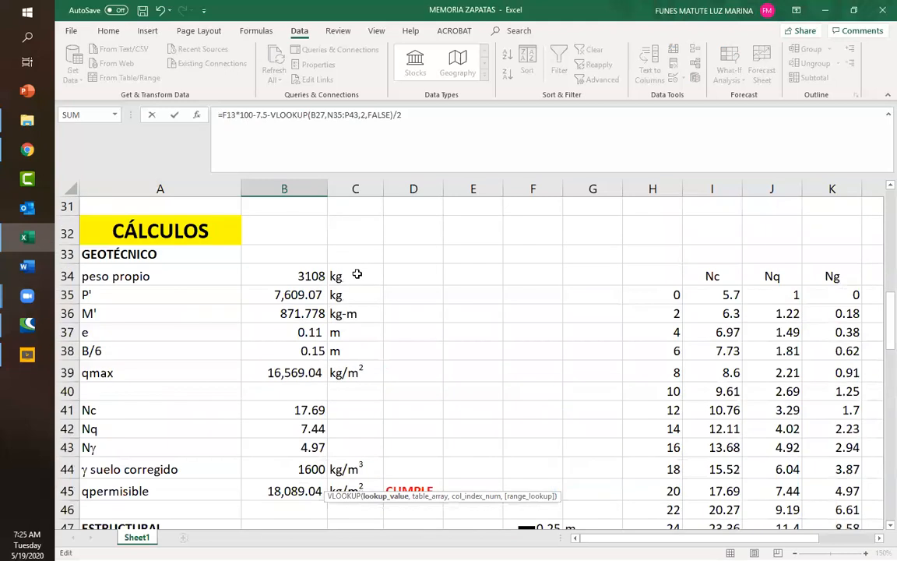
scroll(356, 274, up, 4)
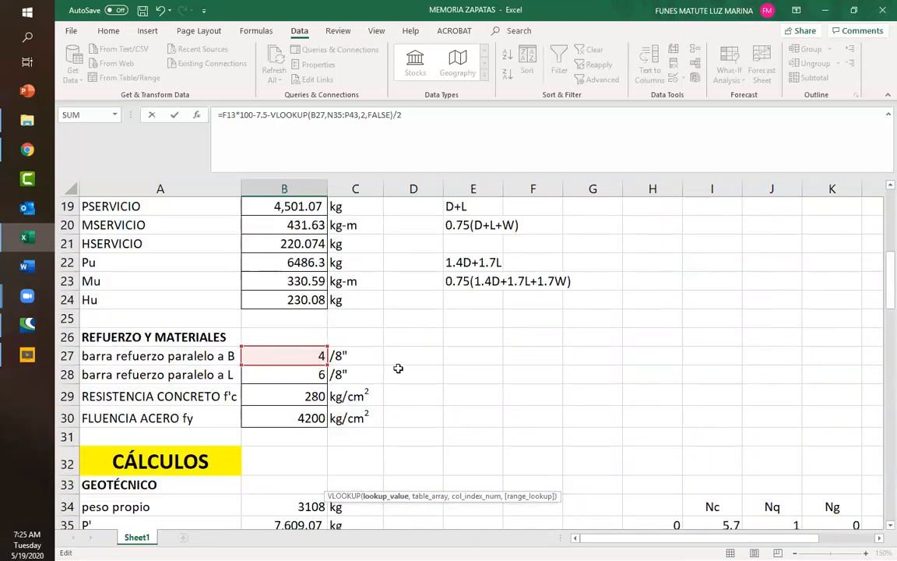
scroll(422, 367, down, 9)
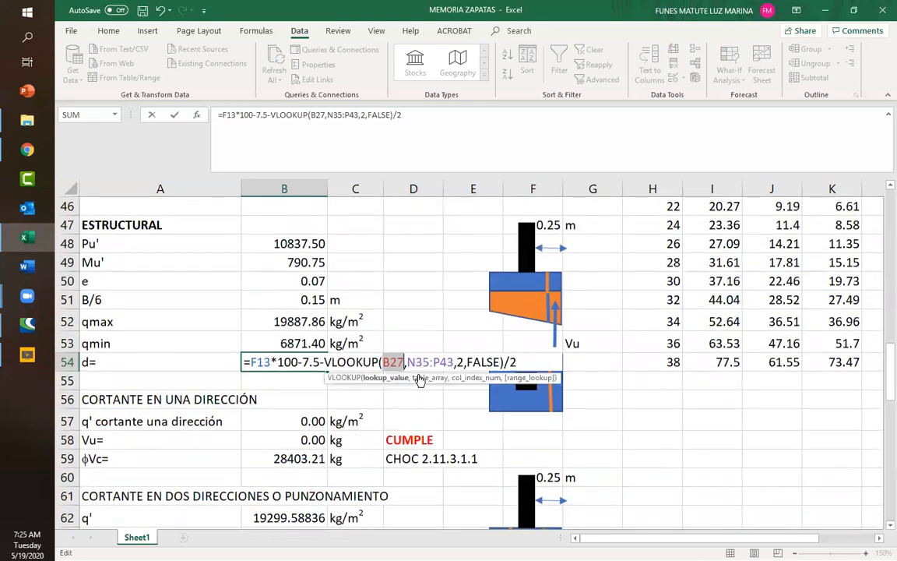
Trace the VLOOKUP table array N35:P43 in B54's formula to the table of bar numbers, diameters and areas
click(413, 362)
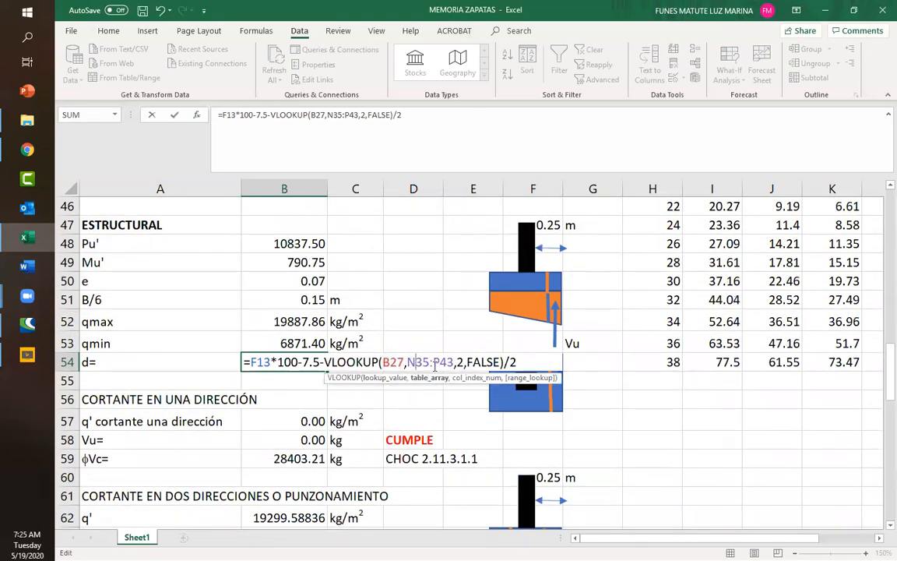
double_click(421, 363)
drag(690, 543, 777, 540)
scroll(753, 448, up, 6)
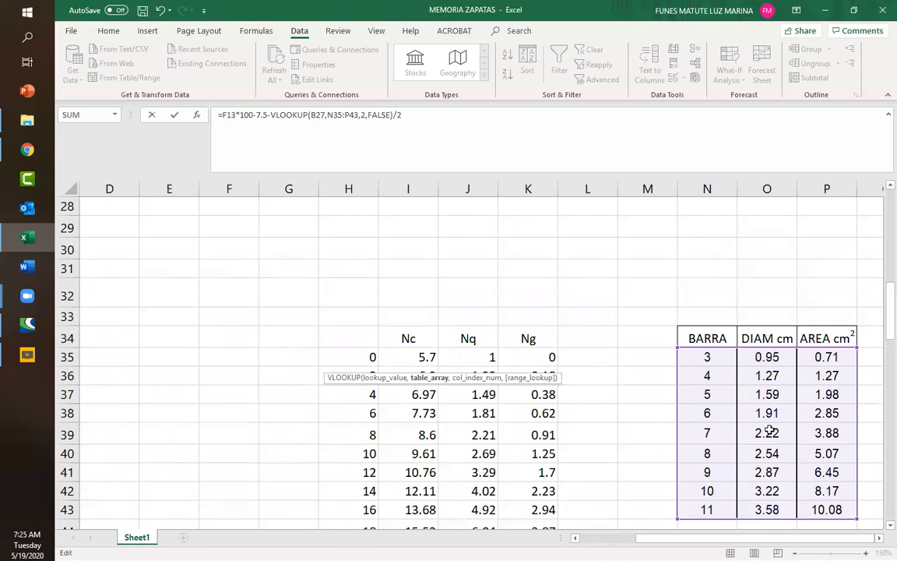
drag(733, 543, 637, 538)
scroll(272, 366, down, 6)
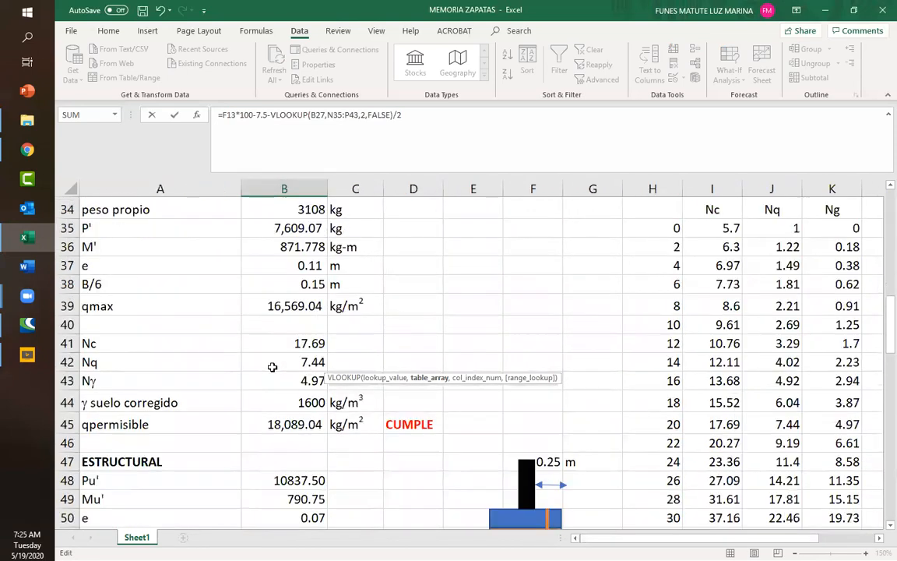
Examine the FALSE argument, the VLOOKUP name and the ending of B54's formula, and leave the formula unchanged
drag(457, 362, 499, 361)
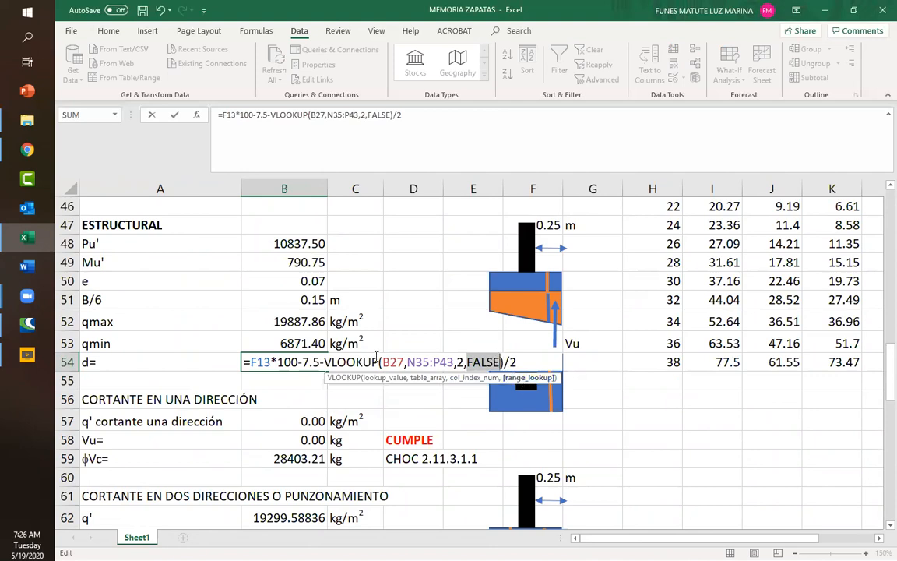
drag(325, 362, 379, 362)
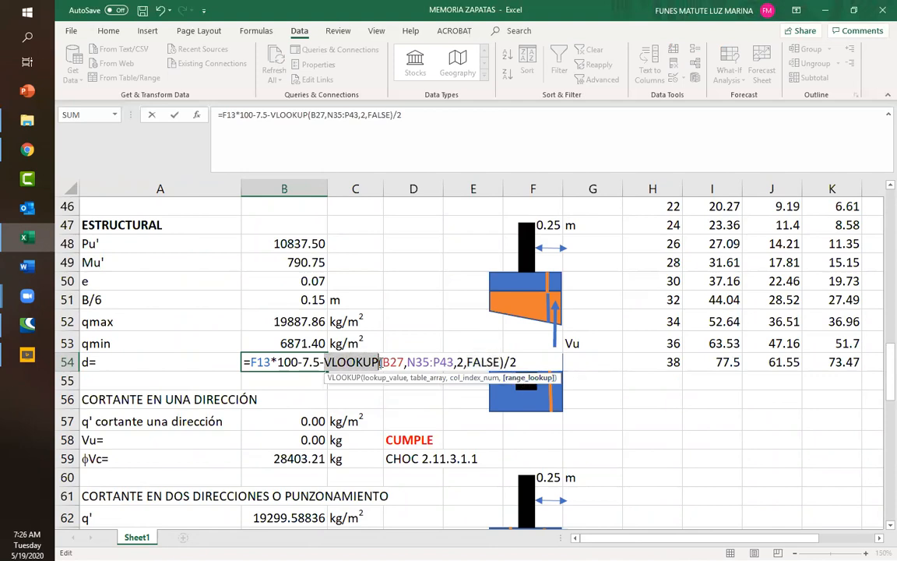
click(519, 362)
key(Left)
key(Left)
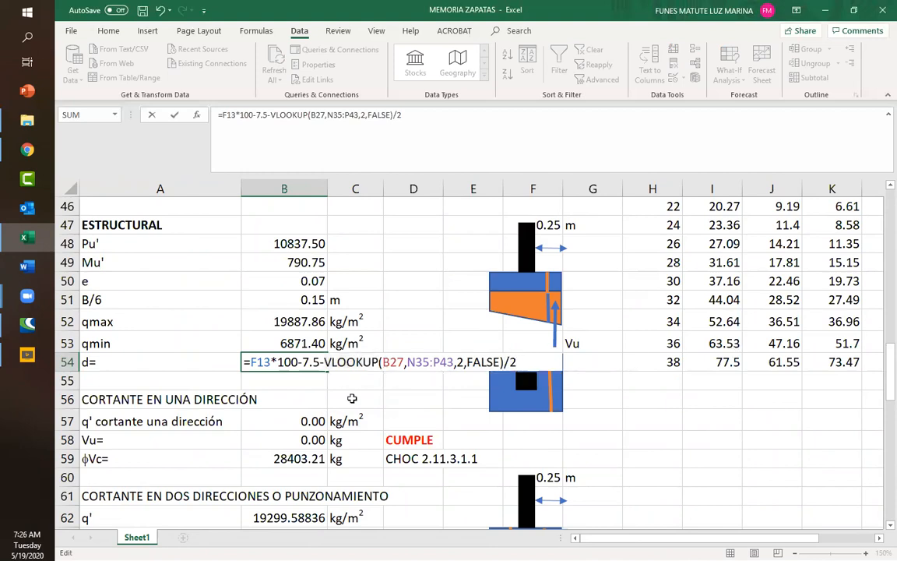
key(Escape)
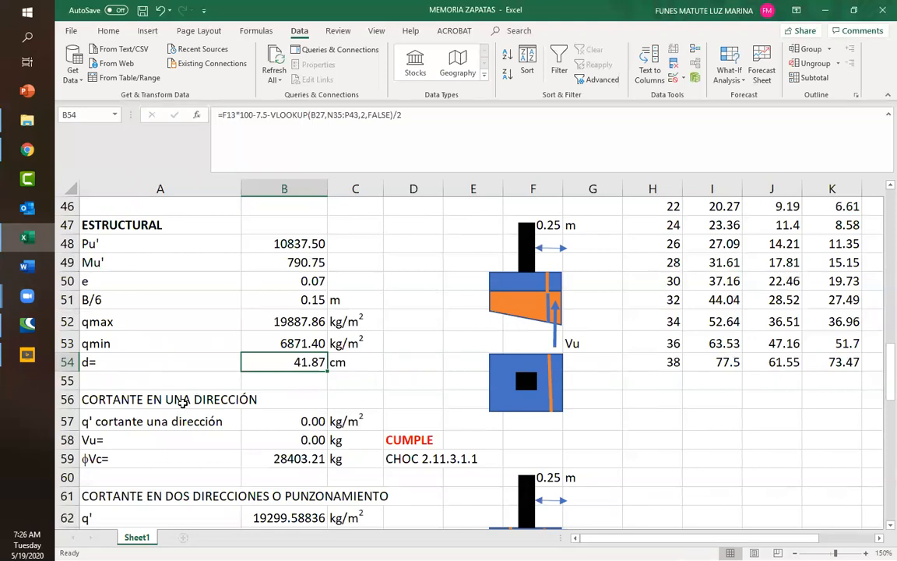
Look over the one-way shear section at A56 and the flexure heading at A72, returning to A56
click(188, 397)
scroll(285, 392, down, 6)
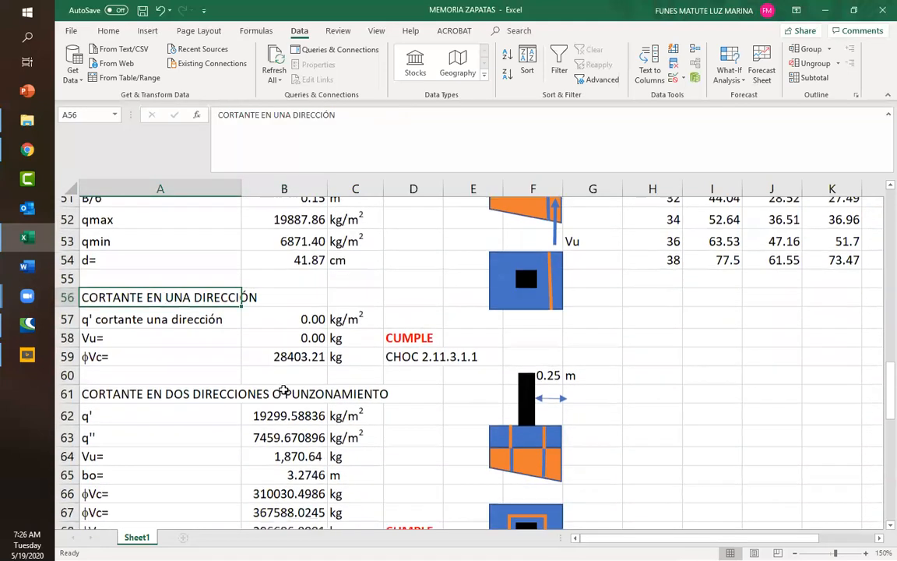
click(180, 353)
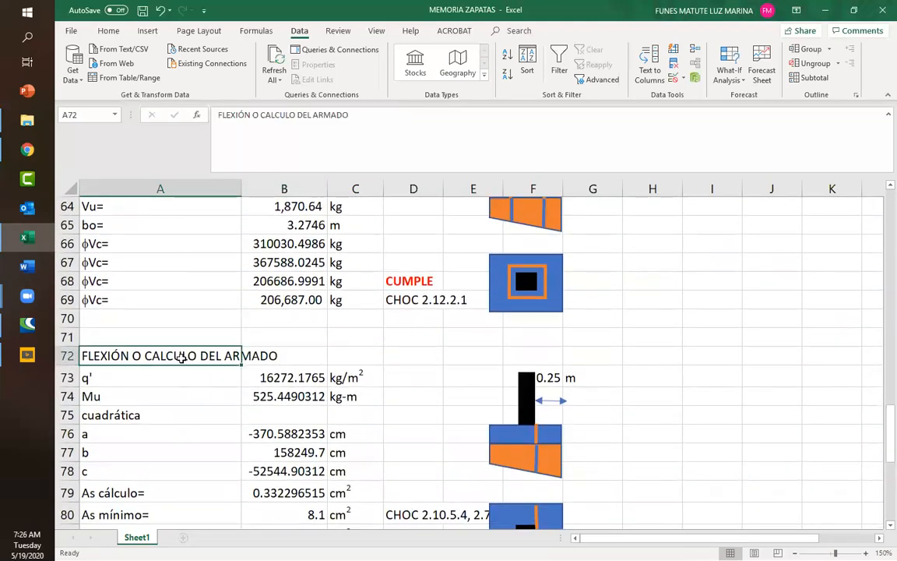
scroll(203, 370, up, 2)
scroll(203, 370, up, 3)
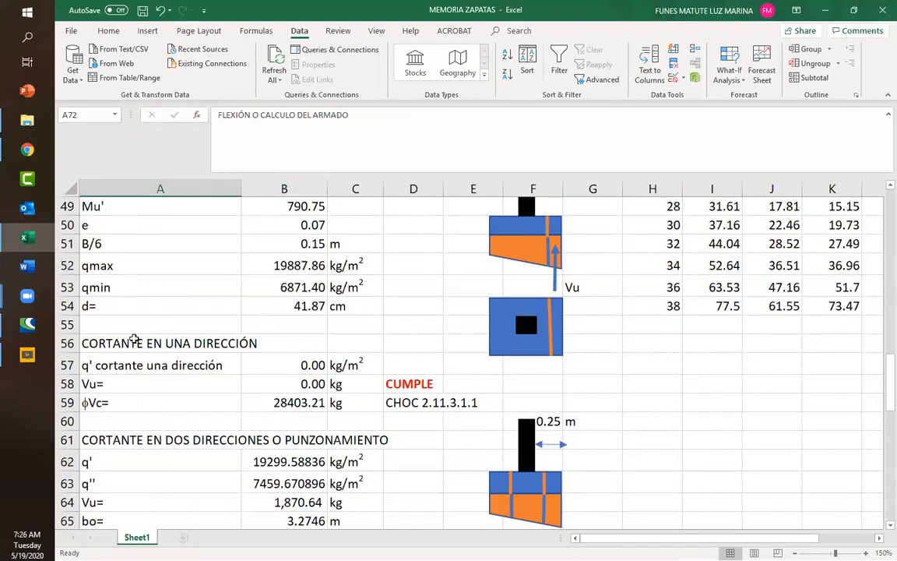
click(178, 355)
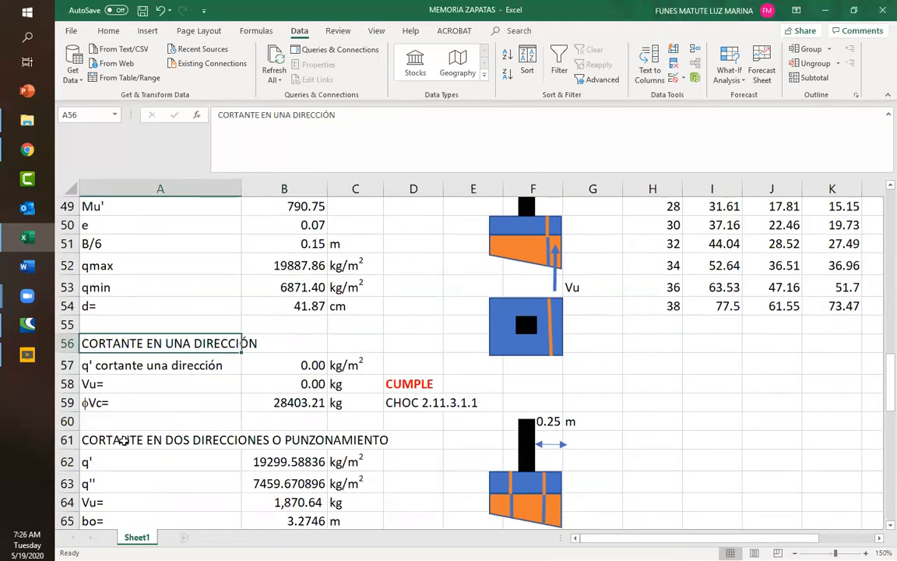
Review the punching shear section at A61 and the flexure section at A72, ending on the one-way shear heading in A56
click(123, 441)
scroll(195, 399, down, 4)
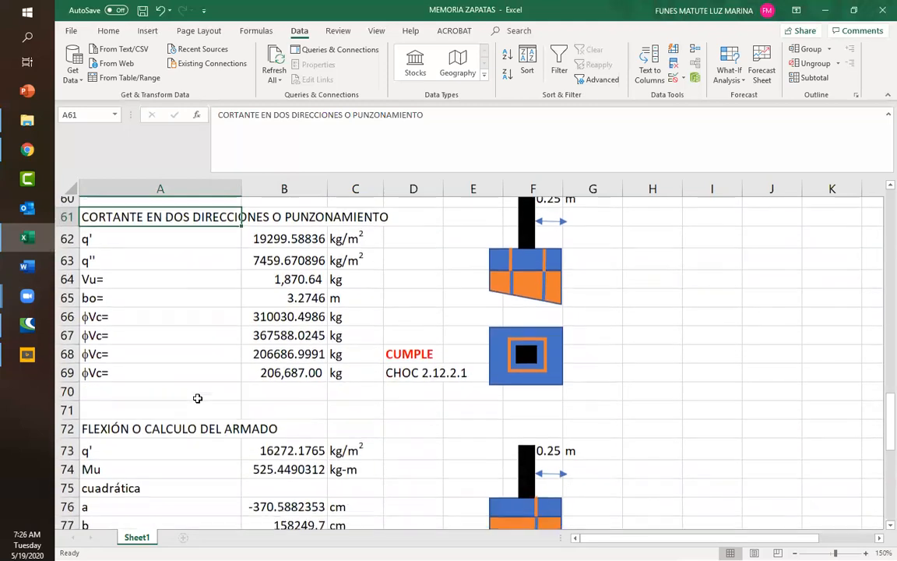
scroll(196, 400, up, 2)
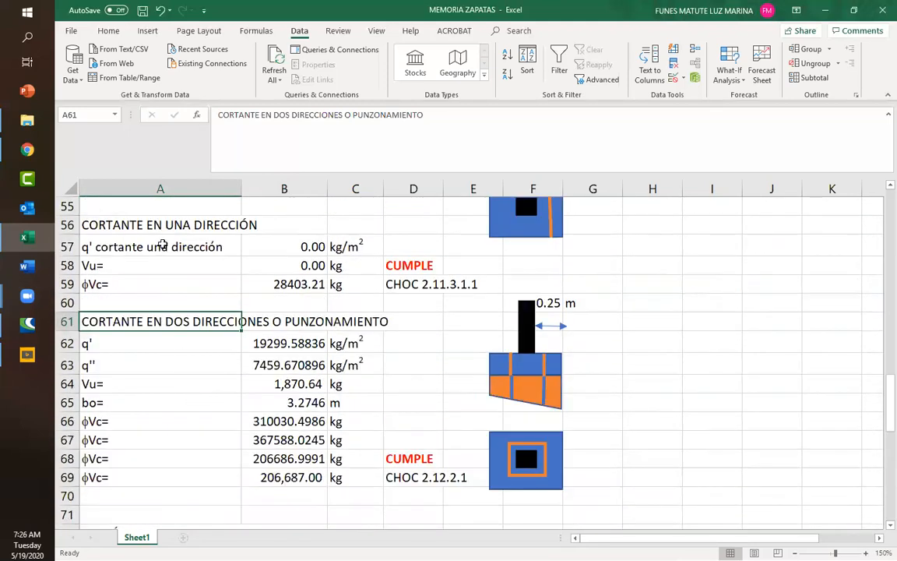
scroll(184, 390, down, 2)
scroll(185, 390, down, 2)
click(154, 298)
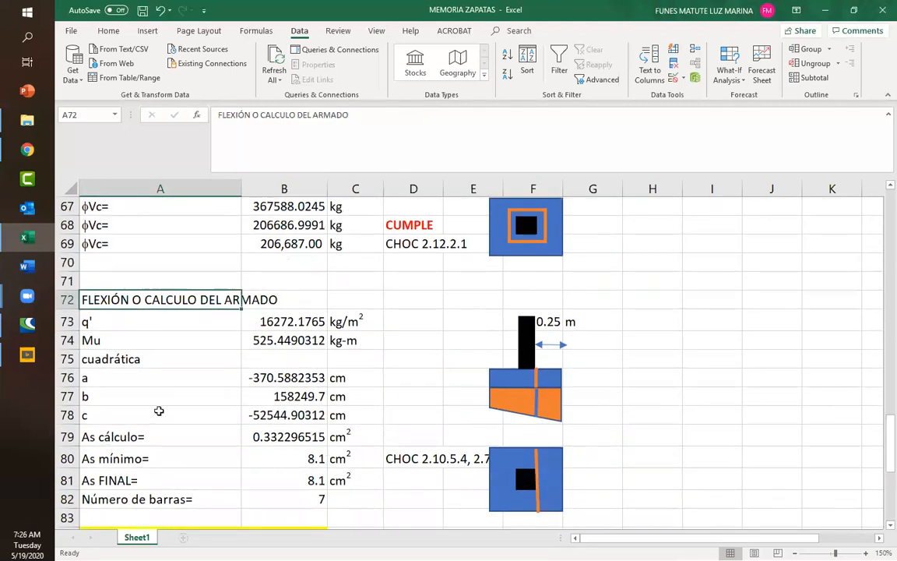
scroll(158, 410, up, 6)
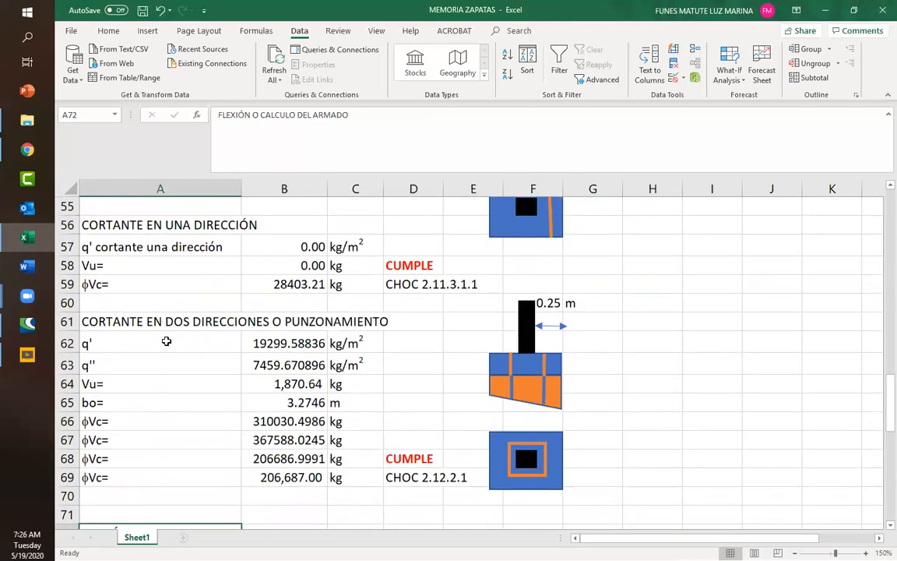
click(166, 343)
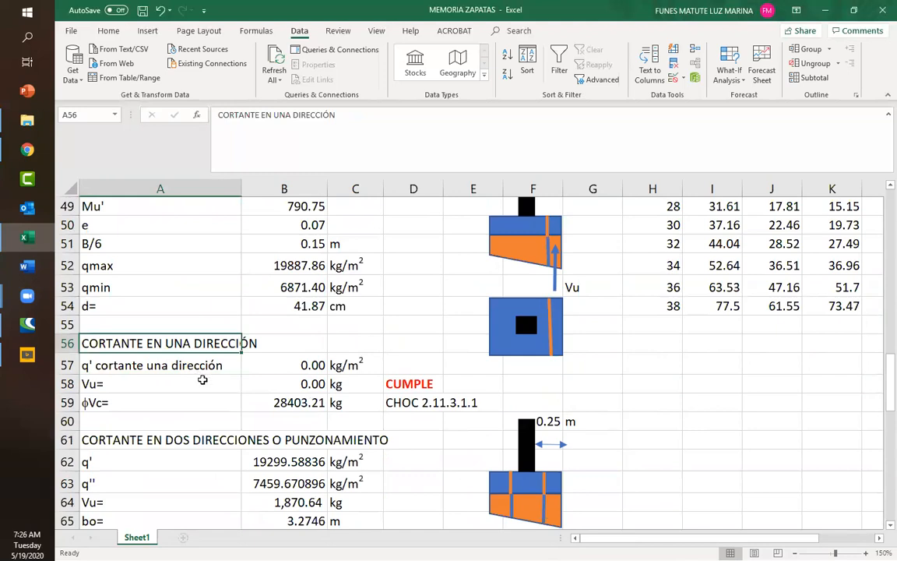
Examine the orange soil pressure shape in the one-way shear diagram beside the ESTRUCTURAL section
scroll(619, 383, up, 2)
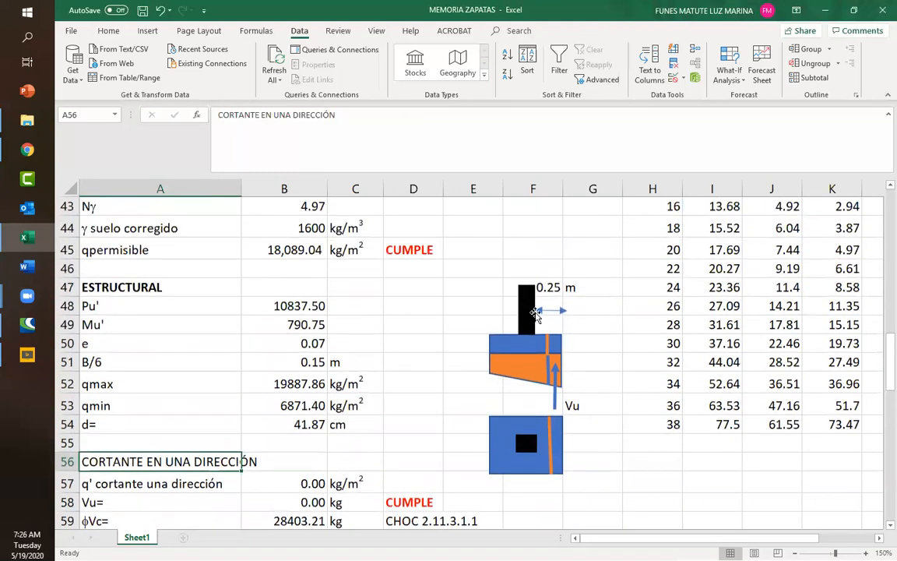
click(523, 370)
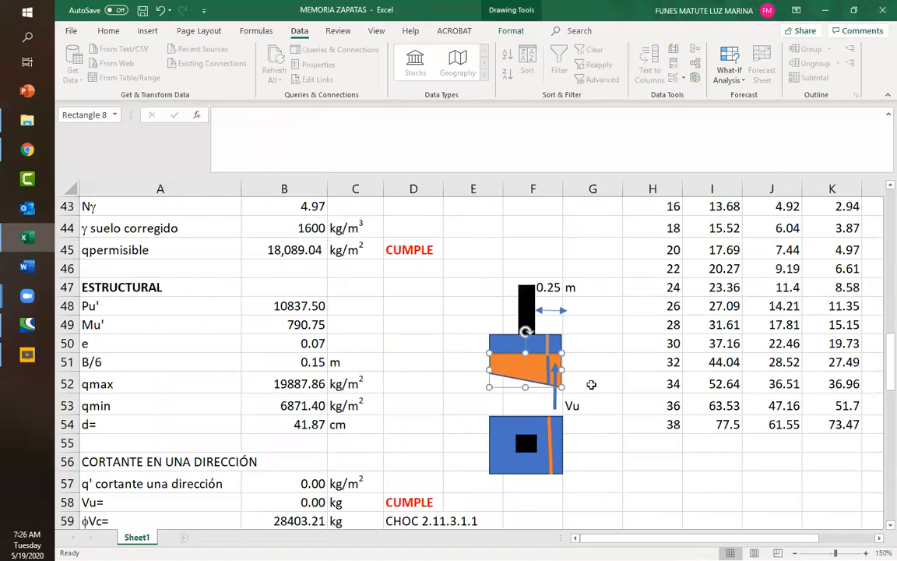
key(Escape)
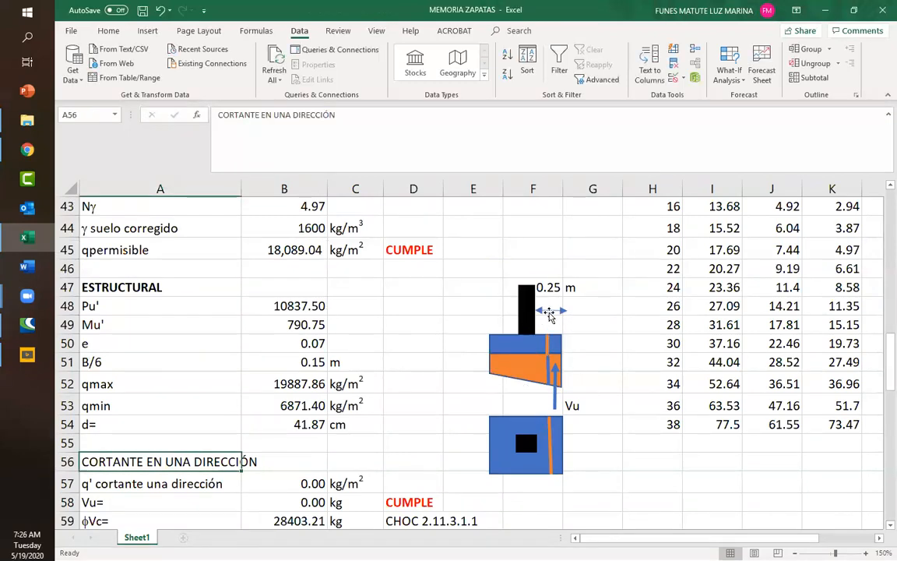
Trace the references E15 and B12 in F47's overhang formula to the footing and column dimensions, leaving the formula unchanged
click(546, 288)
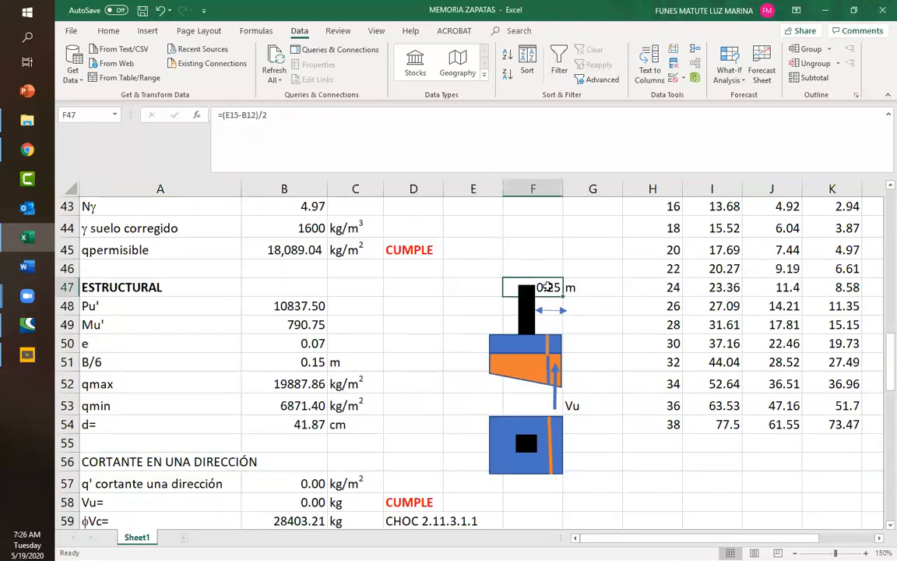
double_click(546, 287)
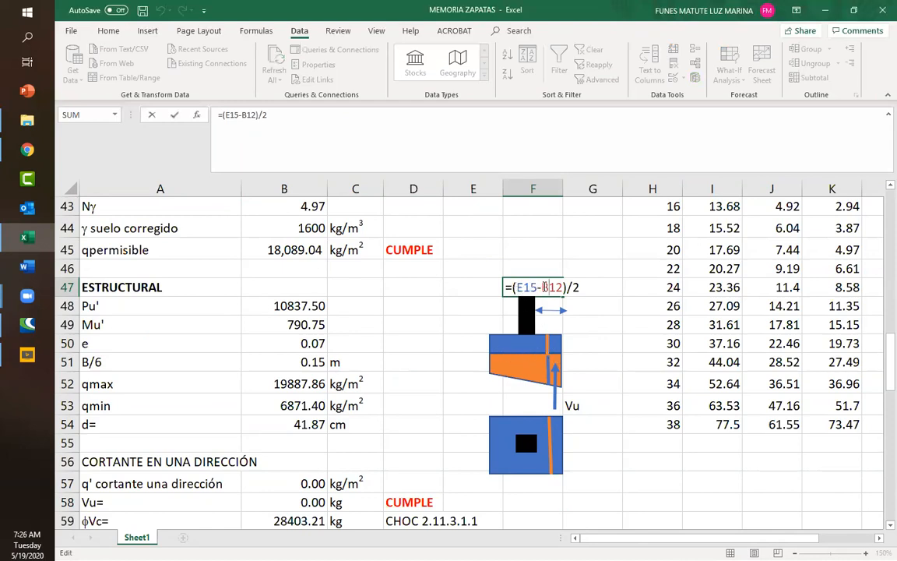
drag(541, 287, 563, 287)
scroll(441, 257, up, 1)
scroll(442, 257, up, 11)
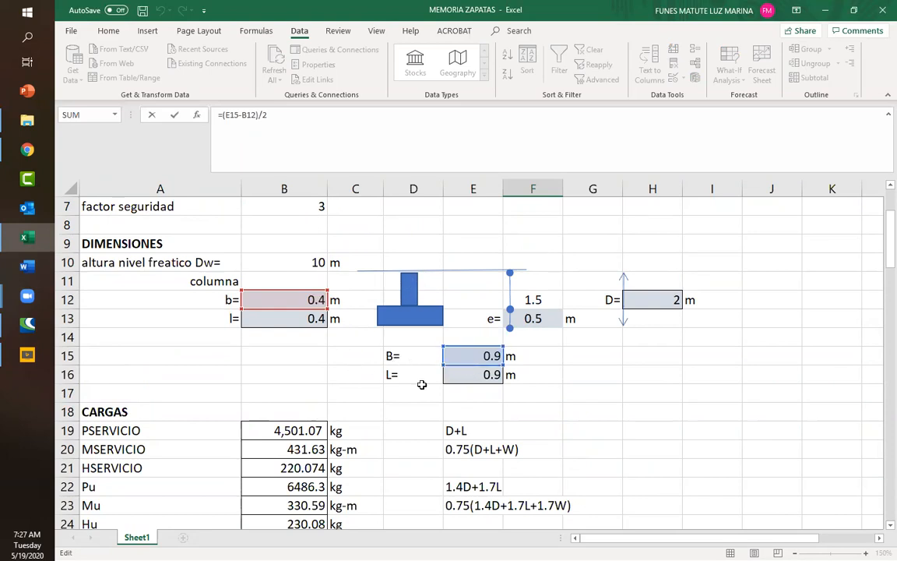
scroll(421, 385, down, 11)
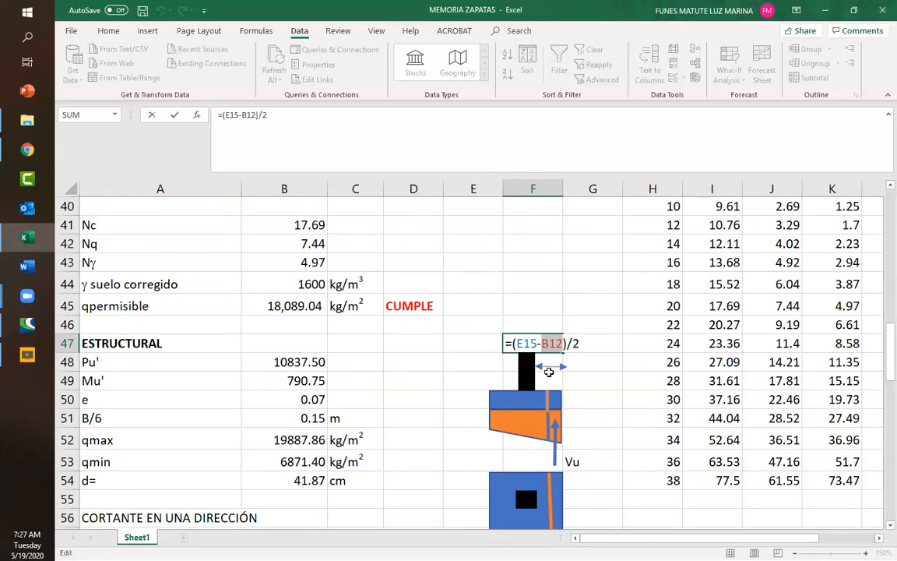
key(ctrl+Return)
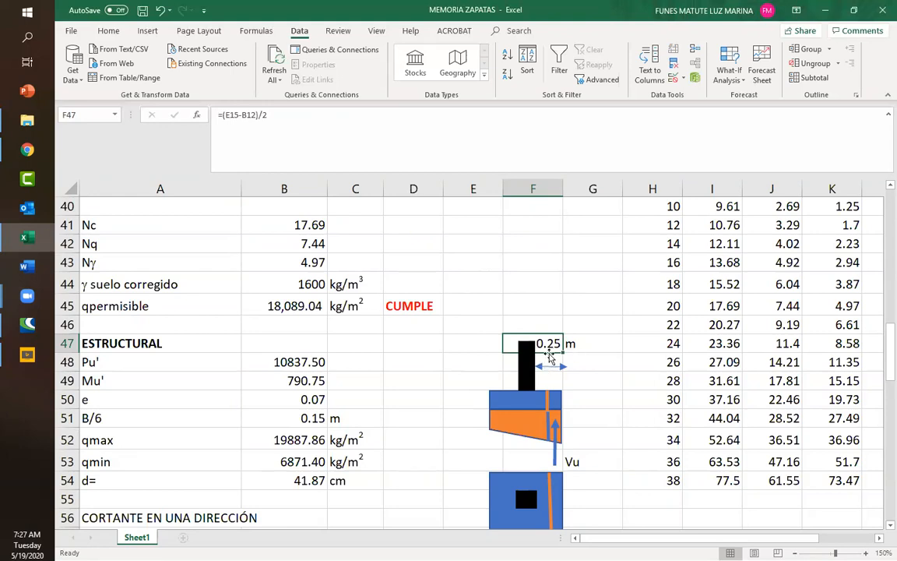
Compare the overhang in F47 with d in B54 and the diagram's critical section line, ending on q' in B57
scroll(585, 376, down, 1)
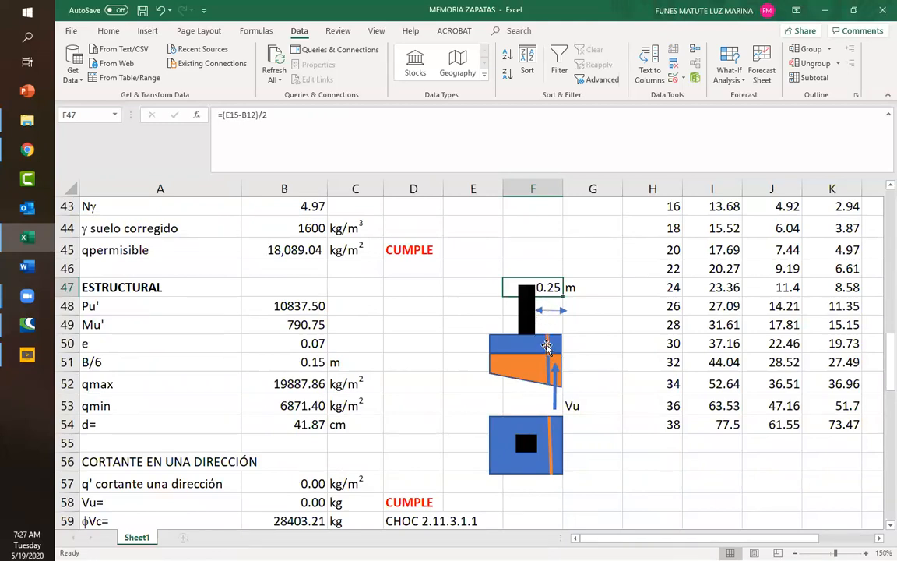
click(301, 423)
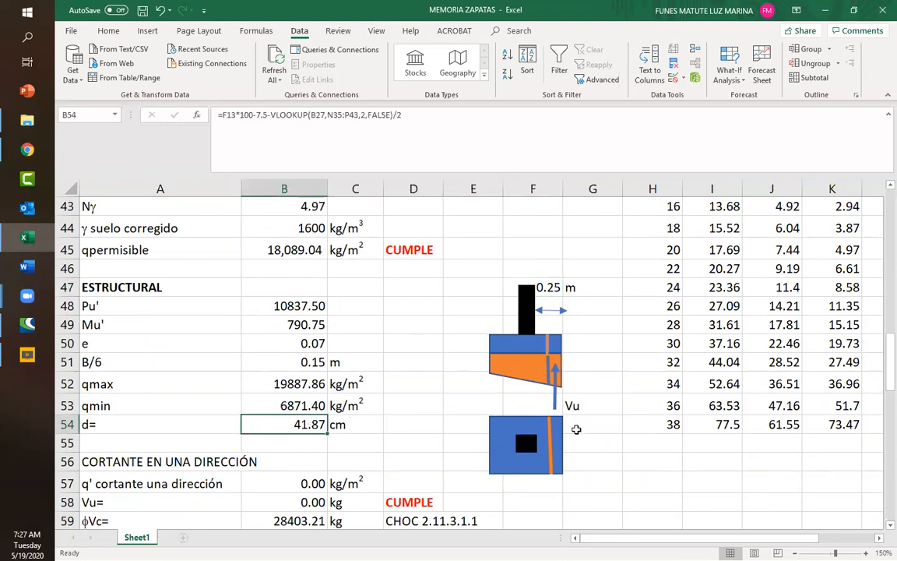
click(546, 345)
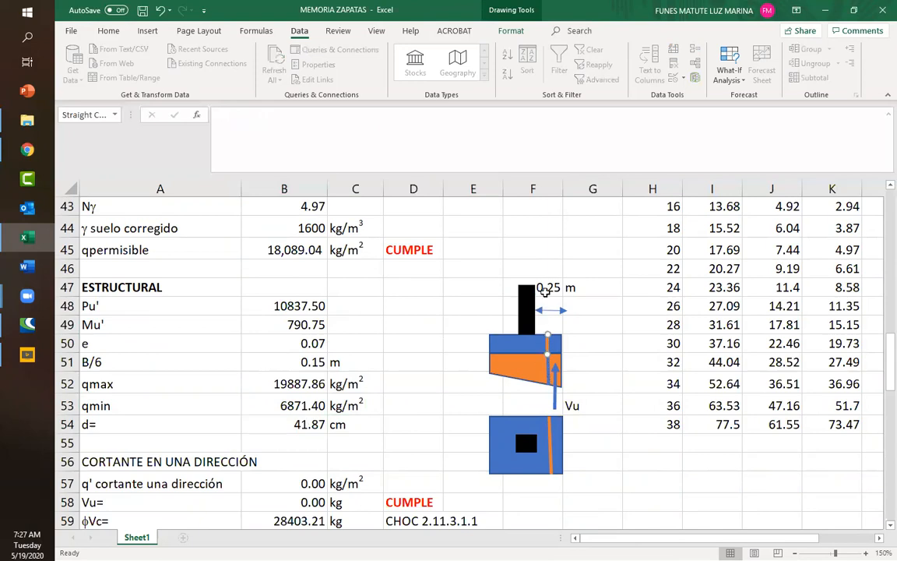
click(548, 290)
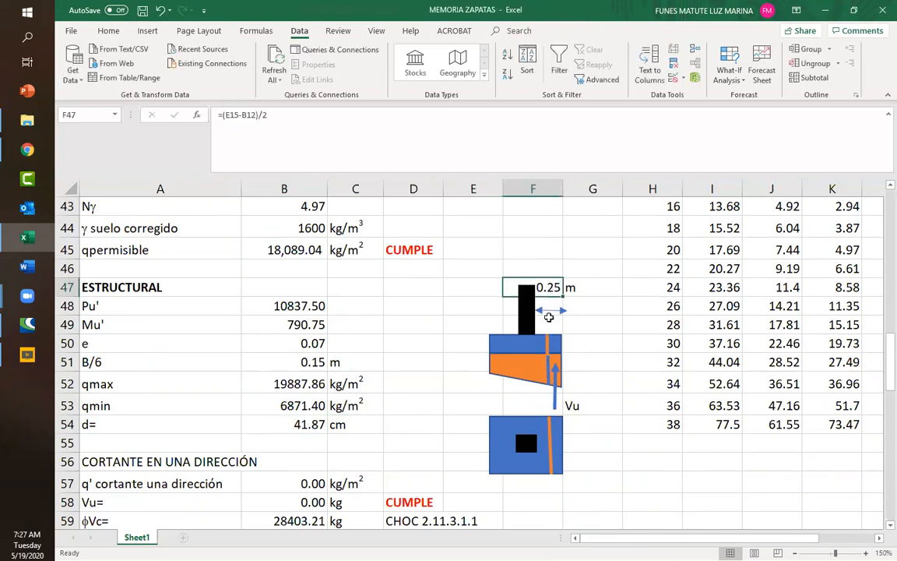
click(299, 423)
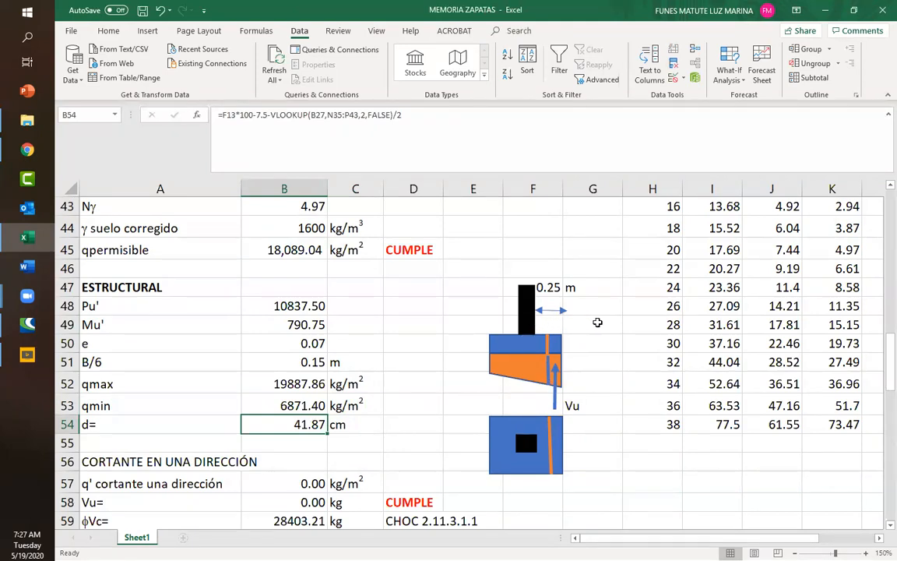
click(548, 346)
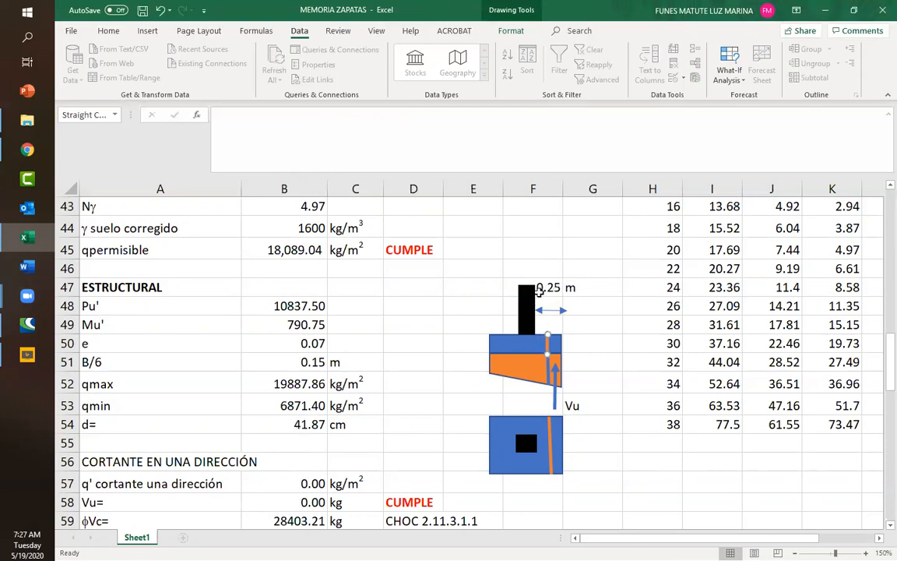
scroll(382, 411, down, 1)
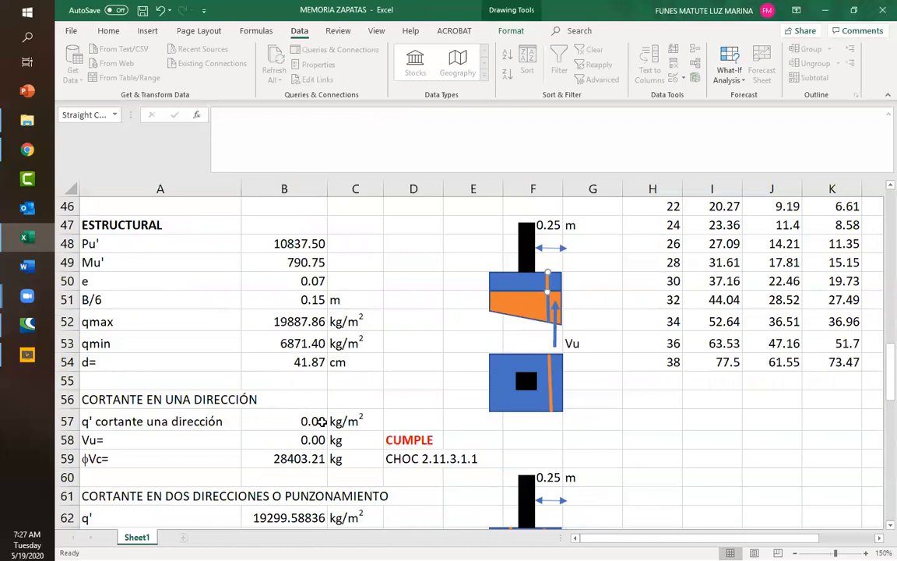
click(320, 421)
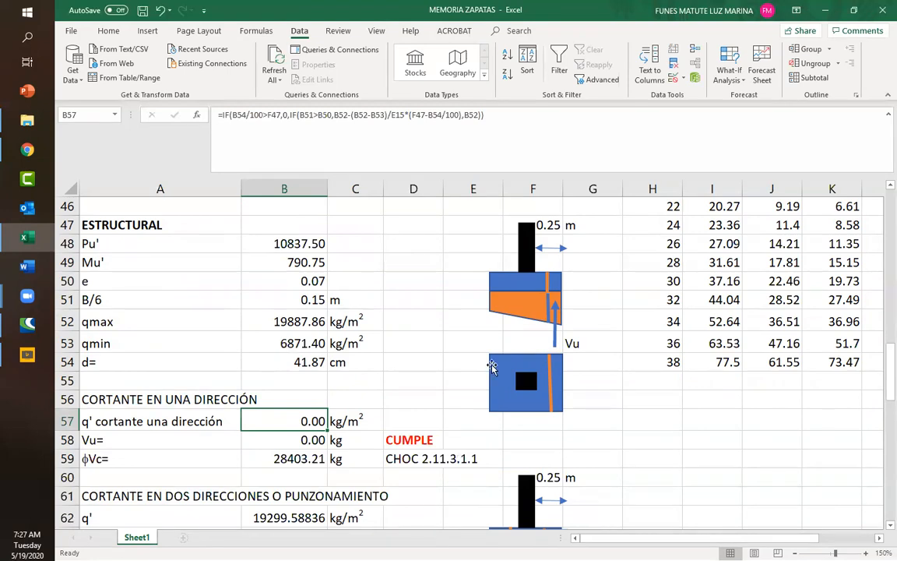
Set the footing dimensions B and L in E15 and E16 to 1.2 m
scroll(461, 353, up, 6)
scroll(460, 354, up, 7)
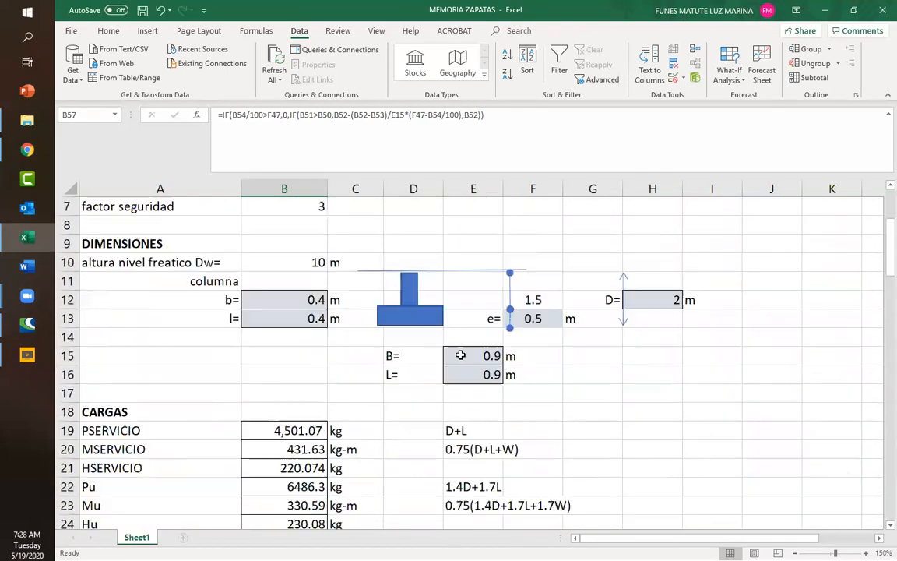
click(465, 359)
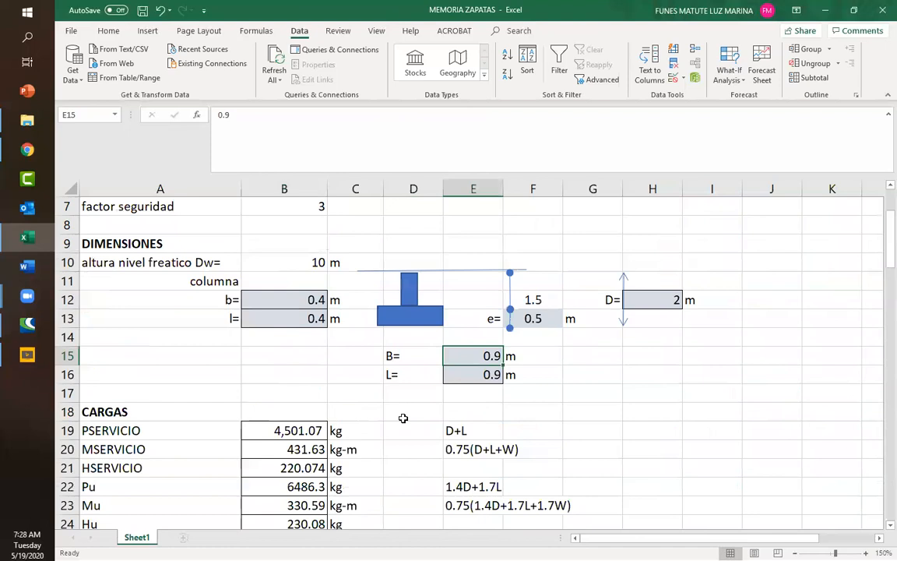
text(1.2)
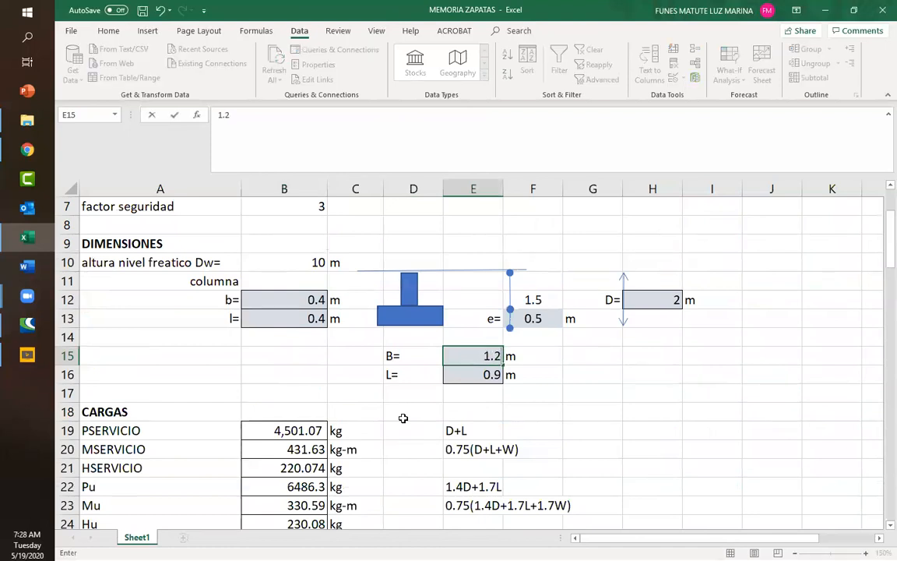
key(Return)
text(1.)
key(Return)
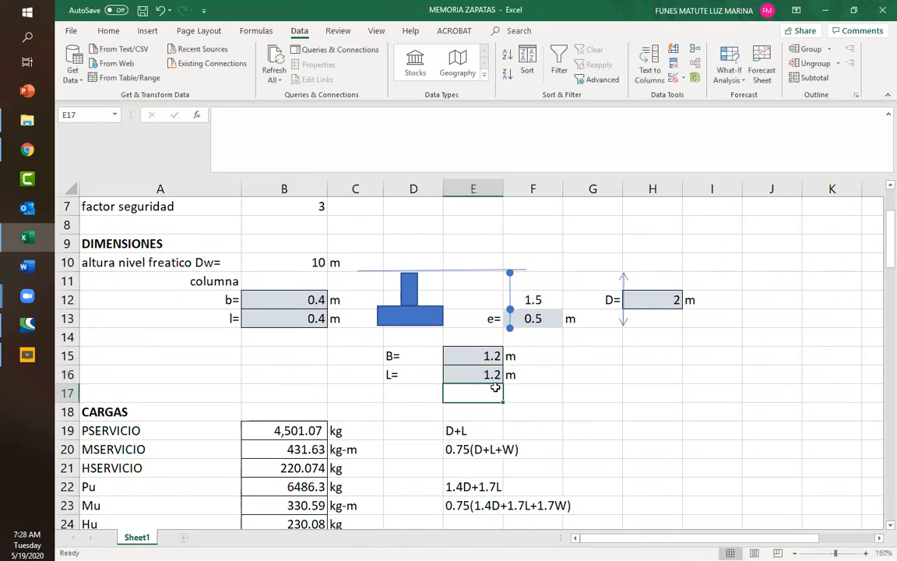
Check the one-way shear pressure q' in B57 against the overhang in F47 and the effective depth in B54
scroll(467, 378, down, 8)
scroll(462, 381, down, 4)
scroll(441, 377, up, 1)
scroll(441, 377, down, 3)
scroll(441, 377, down, 1)
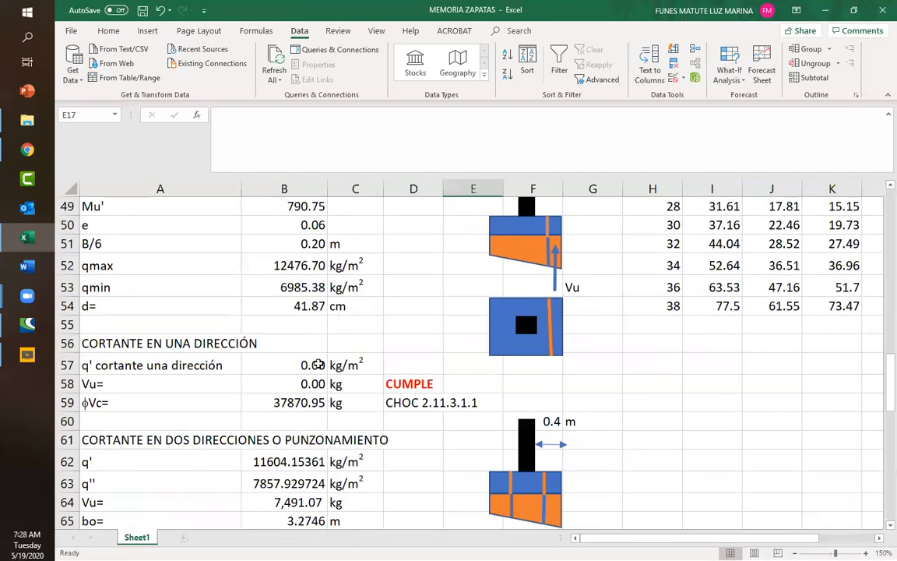
click(316, 364)
scroll(471, 376, up, 1)
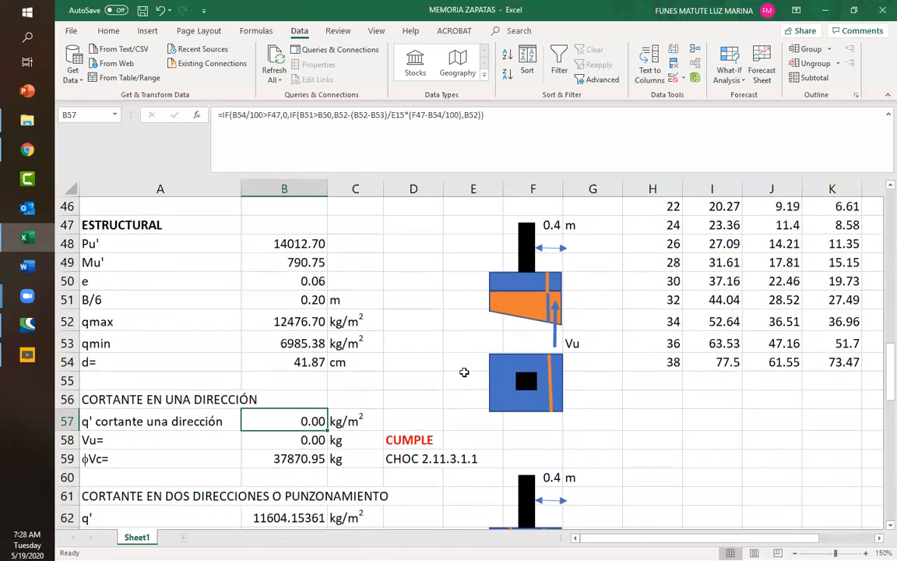
click(548, 227)
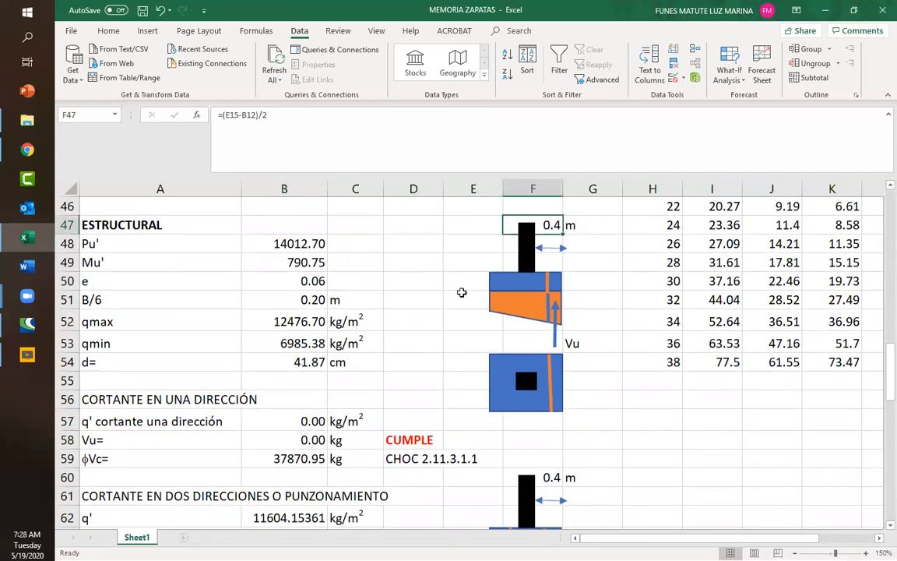
click(276, 360)
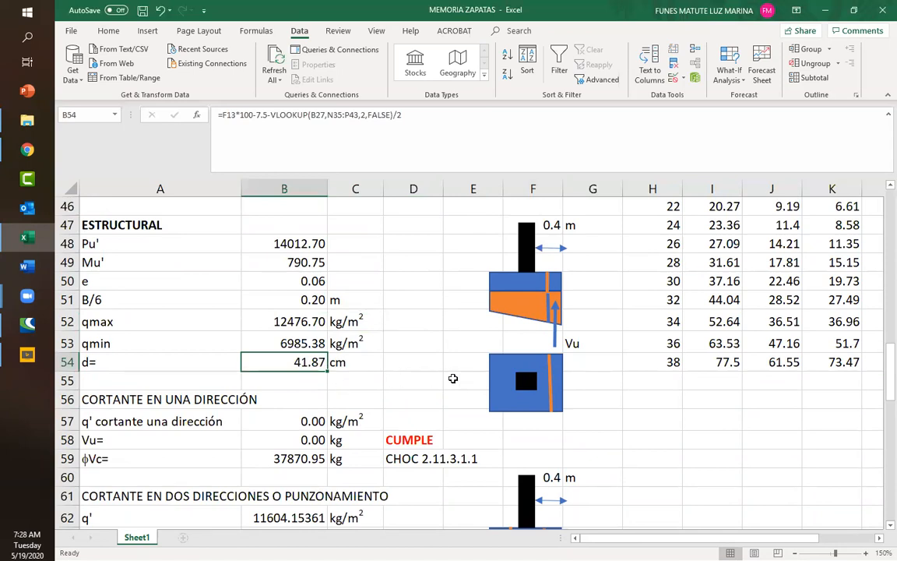
Set the footing dimensions B and L in E15 and E16 to 1.4 m
scroll(396, 316, up, 11)
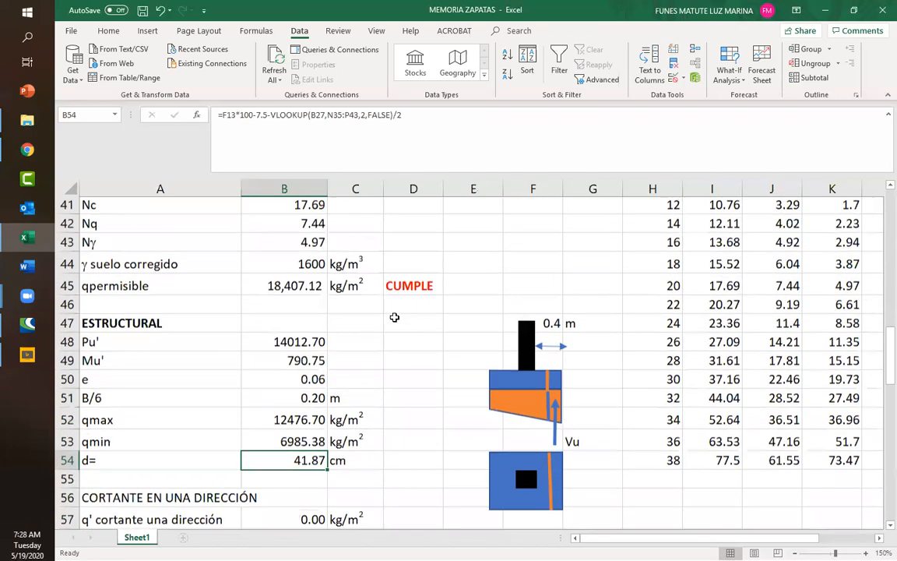
scroll(477, 347, up, 2)
click(468, 348)
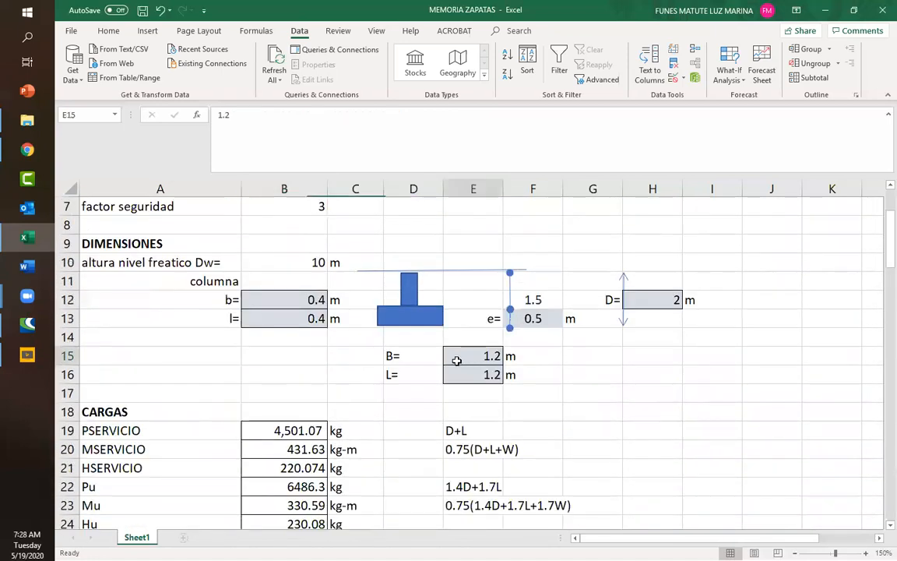
text(1)
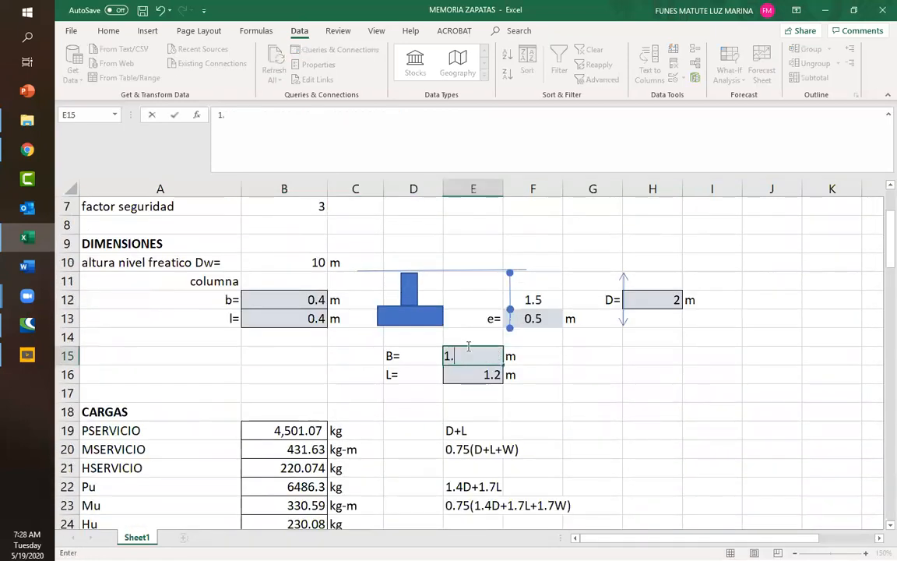
key(Return)
text(1)
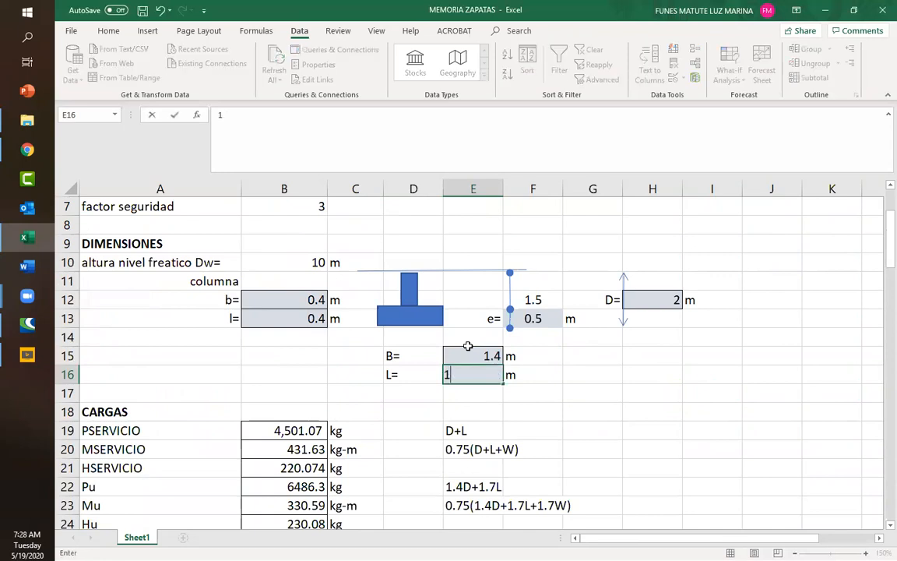
key(Return)
Review q' in B57 and the overhang in F47, and point out the critical section line and Vu arrow in the shear diagram
scroll(421, 358, down, 11)
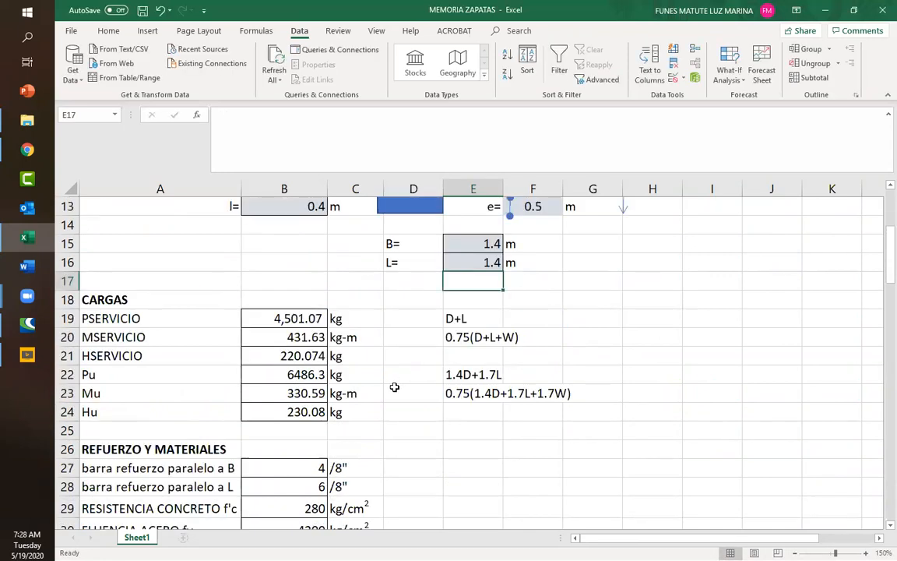
scroll(340, 385, down, 3)
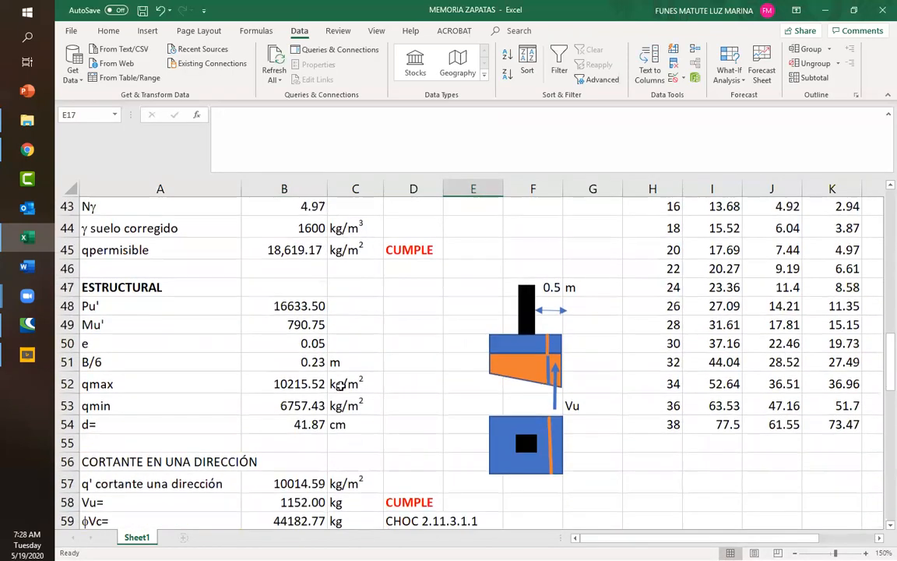
click(300, 365)
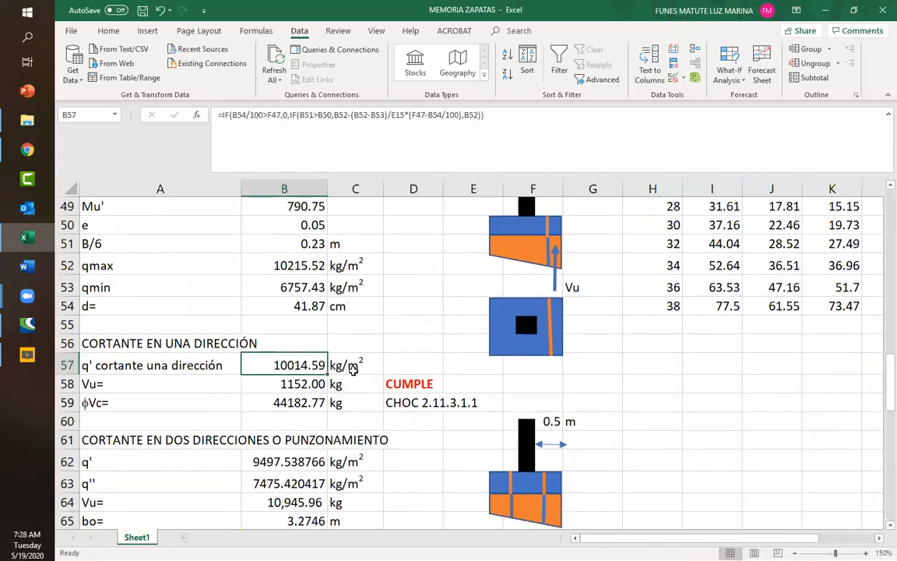
scroll(507, 341, up, 1)
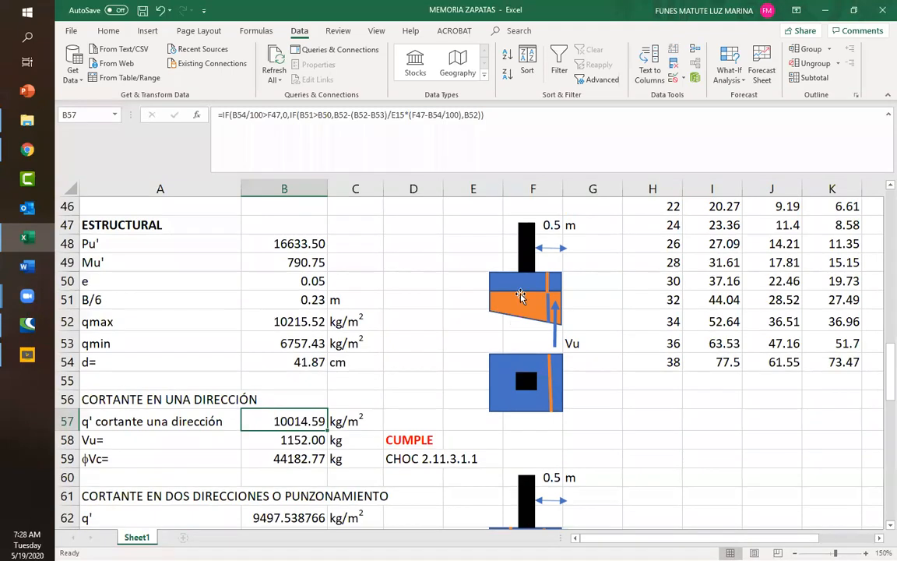
click(545, 224)
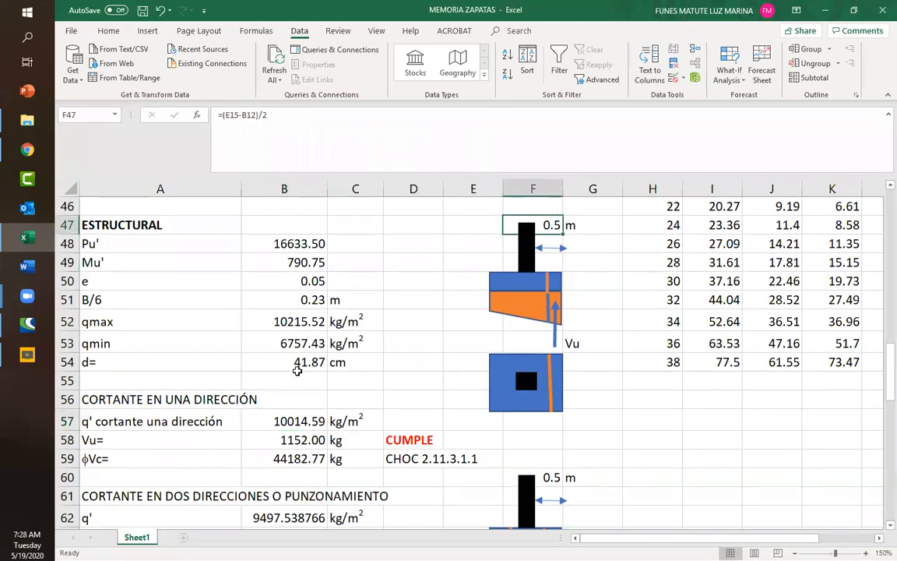
click(548, 288)
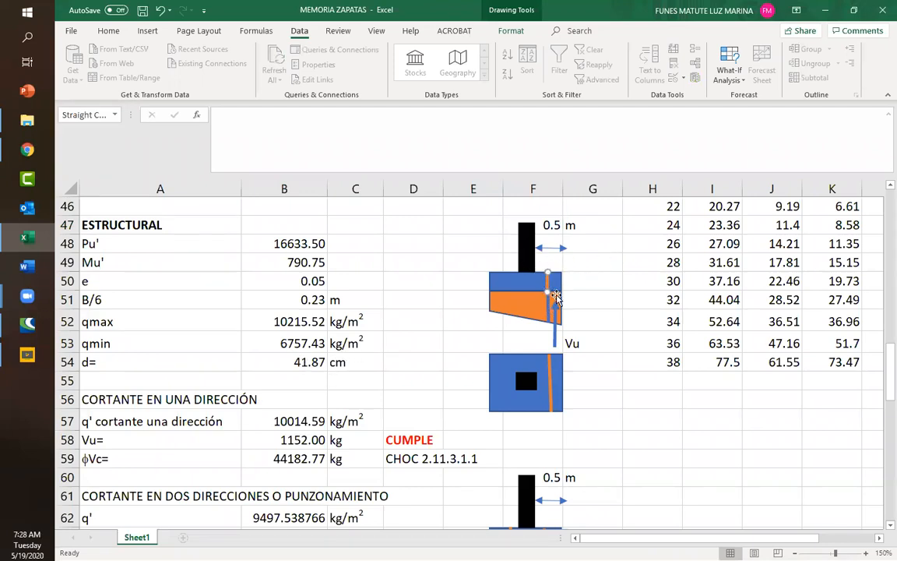
click(554, 340)
drag(565, 310, 553, 333)
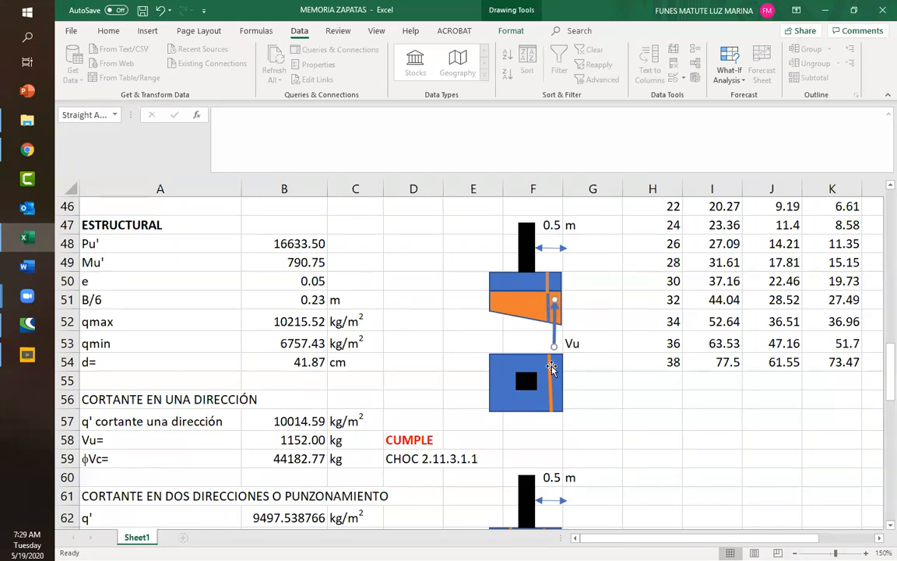
Straighten the orange critical section line in the footing's plan view so it runs vertically
click(548, 227)
click(547, 282)
click(549, 383)
drag(551, 417, 549, 417)
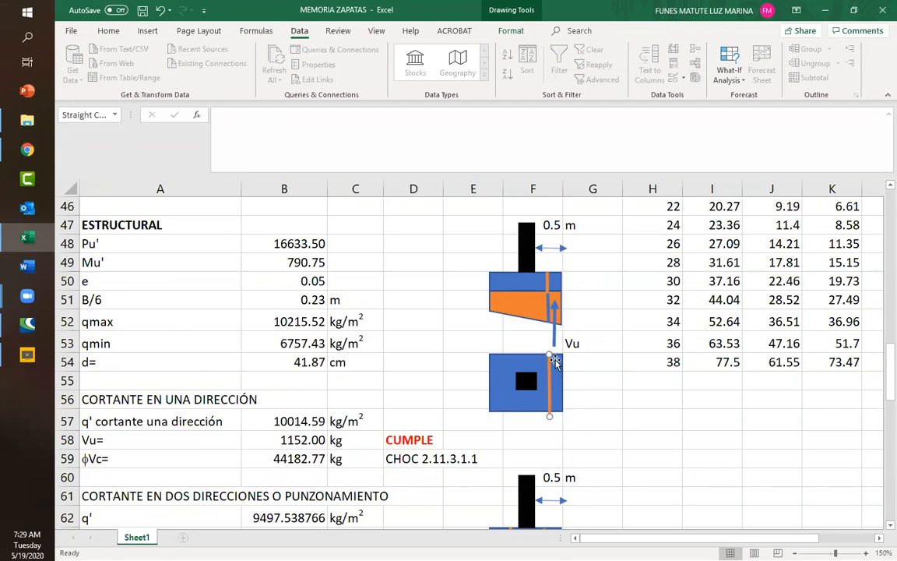
key(Escape)
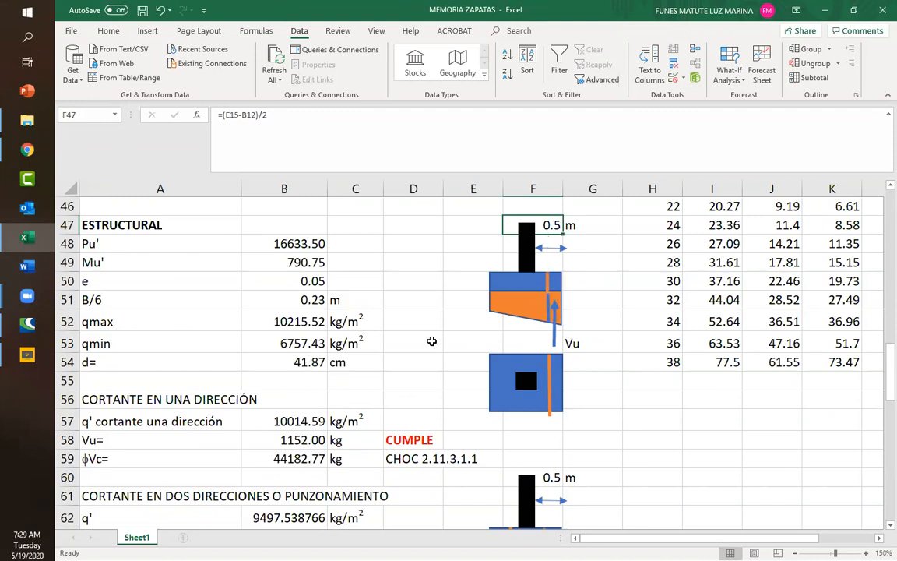
Shift the orange section lines and the Vu arrow beyond the footing's edge in the shear diagram, and undo the moves
mouse_move(548, 281)
mouse_down()
mouse_move(575, 278)
mouse_move(544, 224)
mouse_move(581, 279)
mouse_up()
drag(554, 327, 581, 327)
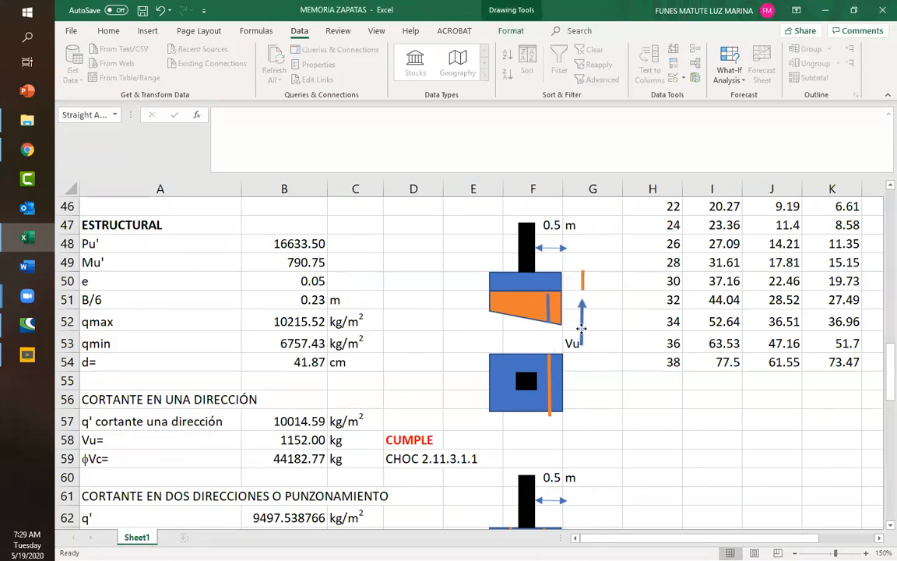
drag(550, 381, 581, 377)
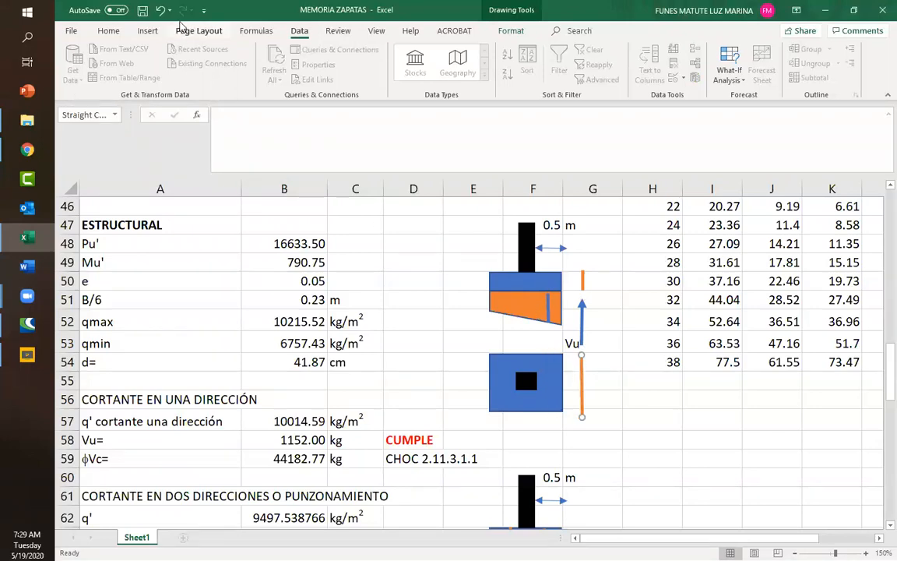
click(160, 11)
click(160, 10)
click(159, 10)
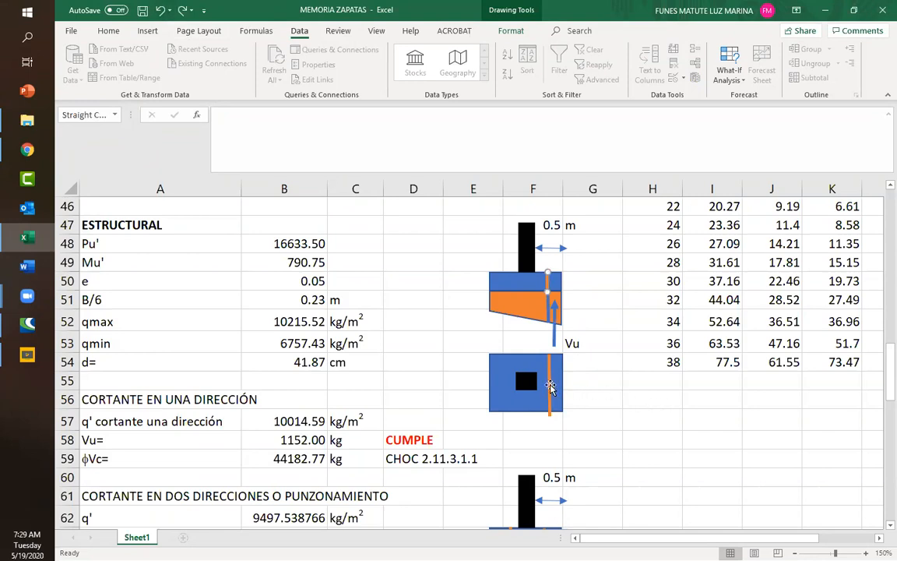
Shorten the orange section line in the plan view so it ends at the footing's lower edge
click(549, 415)
click(549, 415)
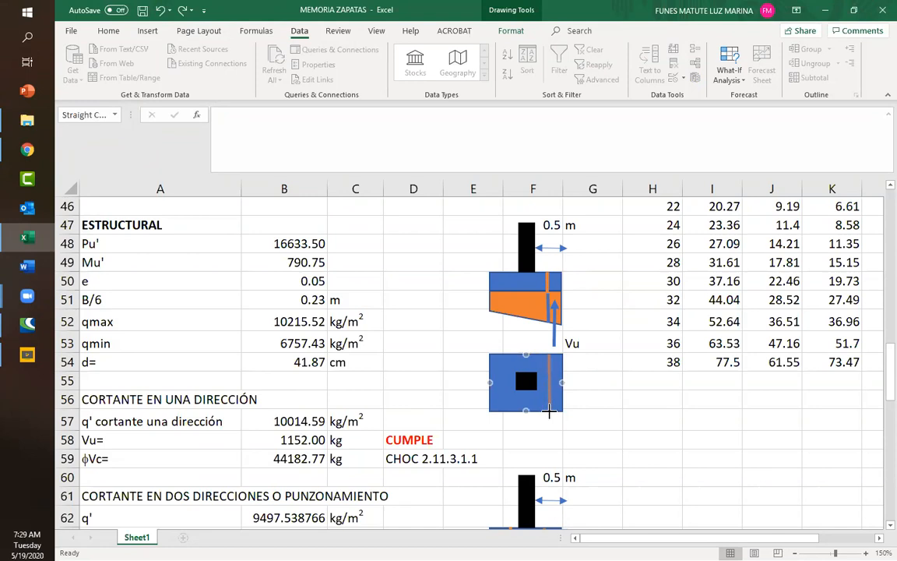
key(Escape)
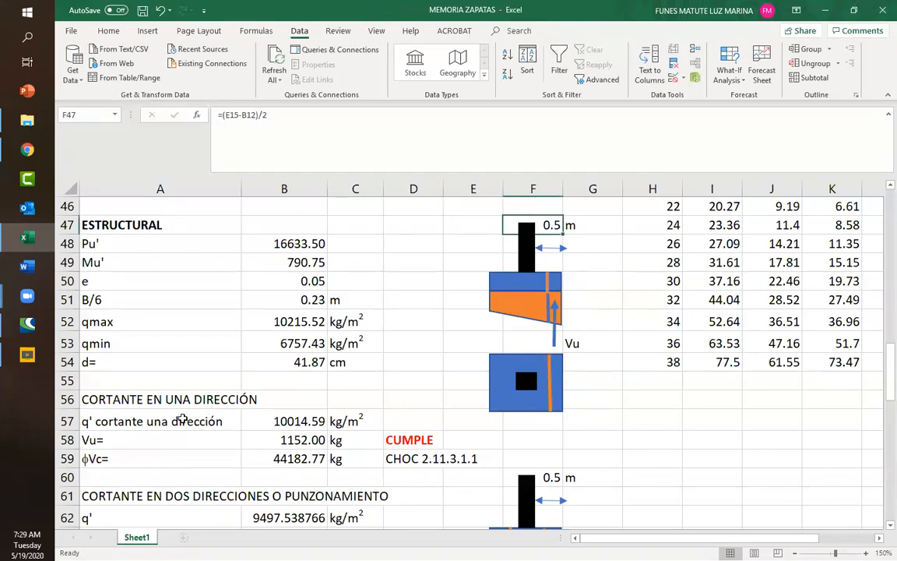
Adjust the lower end of the blue section line to meet the sloped edge of the soil pressure diagram
scroll(290, 421, down, 1)
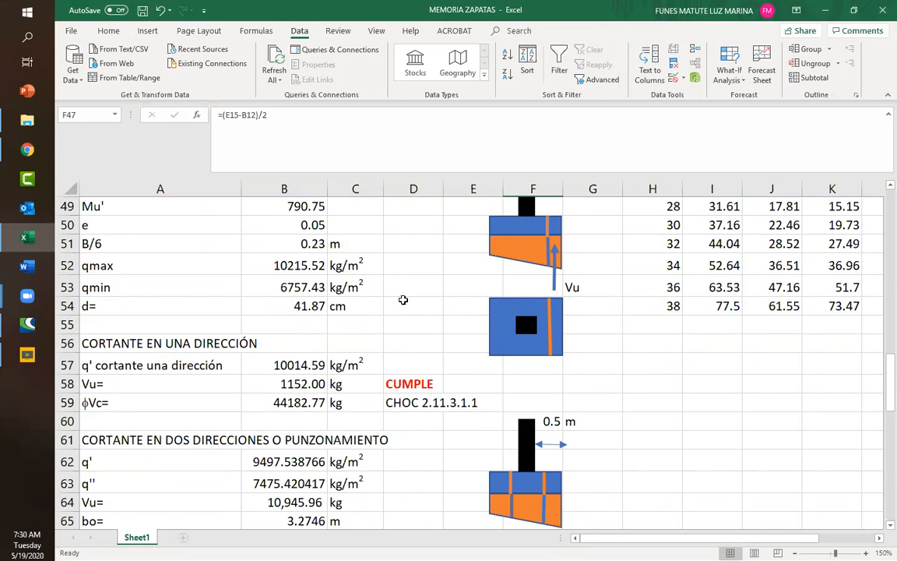
click(549, 251)
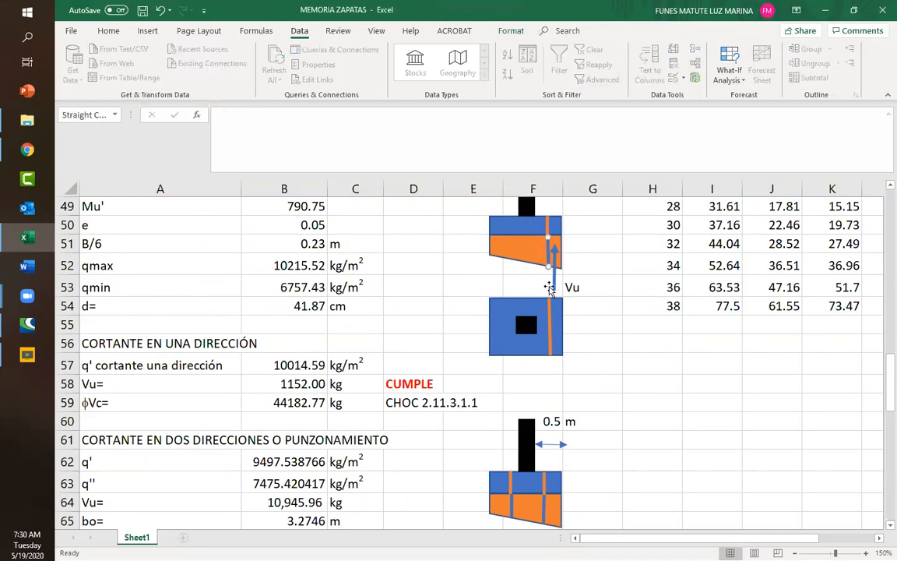
scroll(608, 319, up, 1)
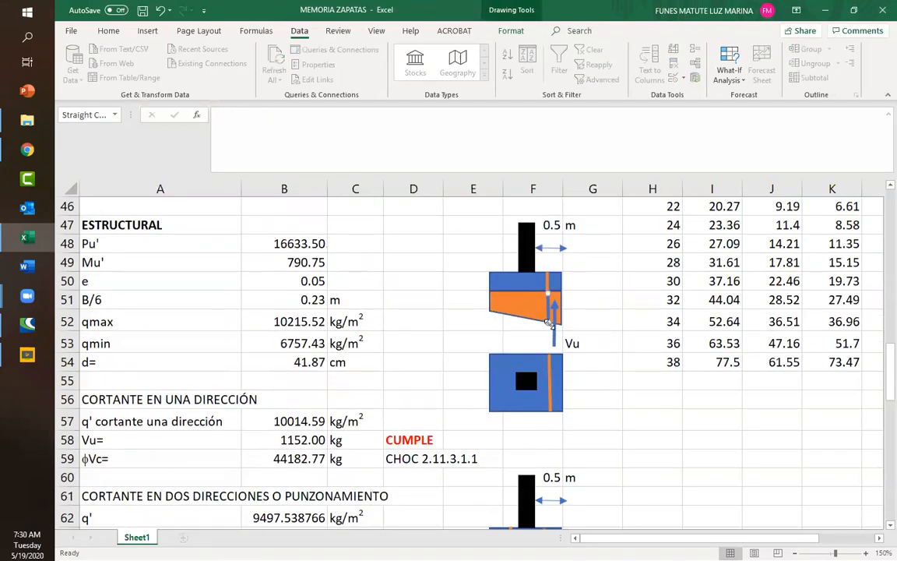
click(547, 323)
click(593, 342)
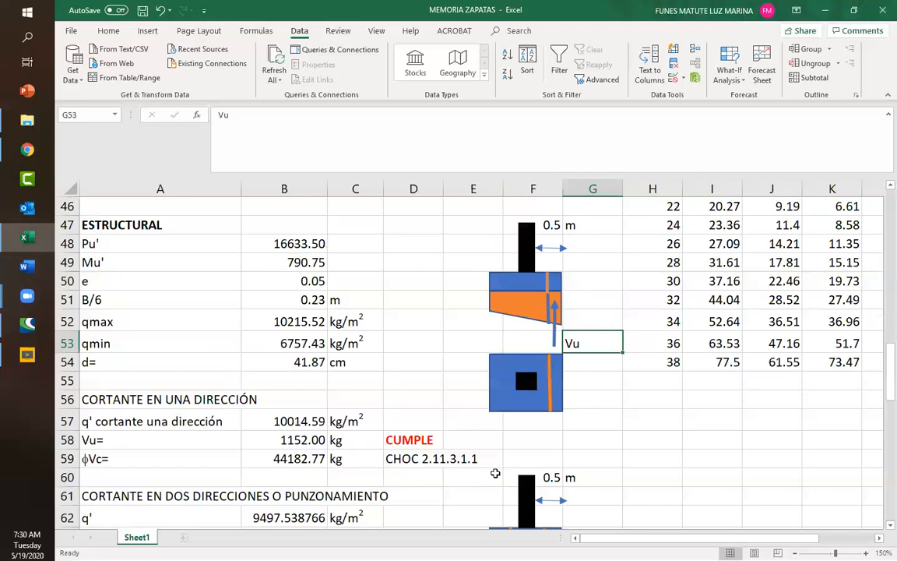
Annotate the two ends of the soil pressure diagram with red text labels qmax and qmin
click(575, 300)
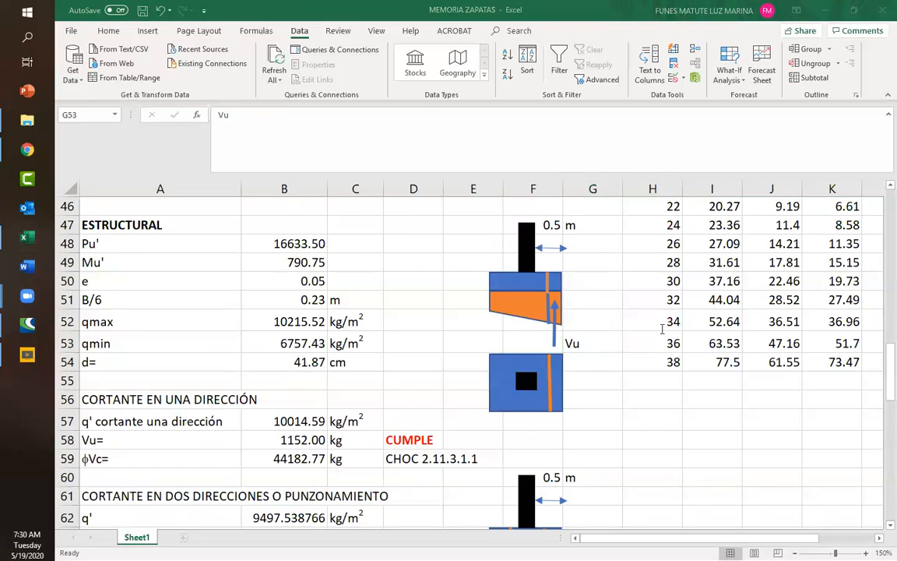
text(qmax)
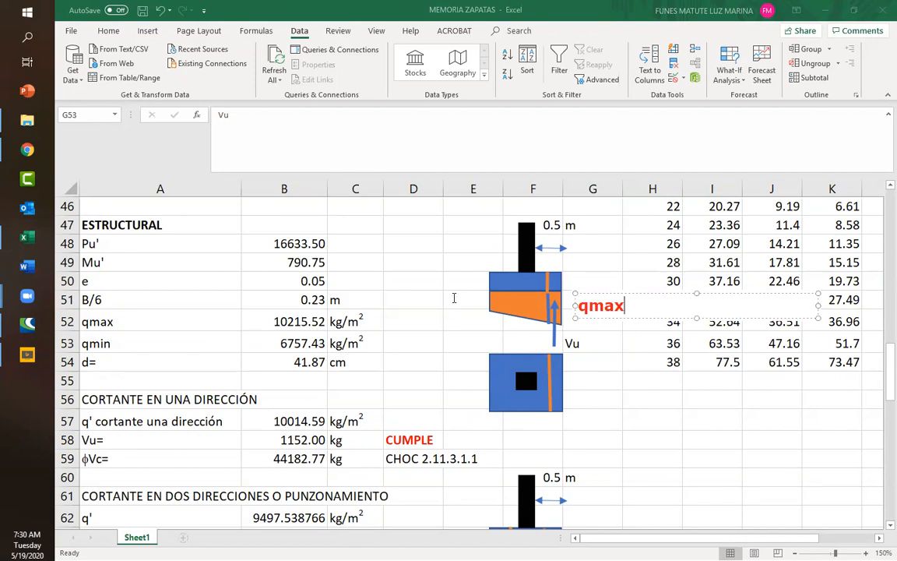
click(451, 299)
click(450, 299)
text(qmin)
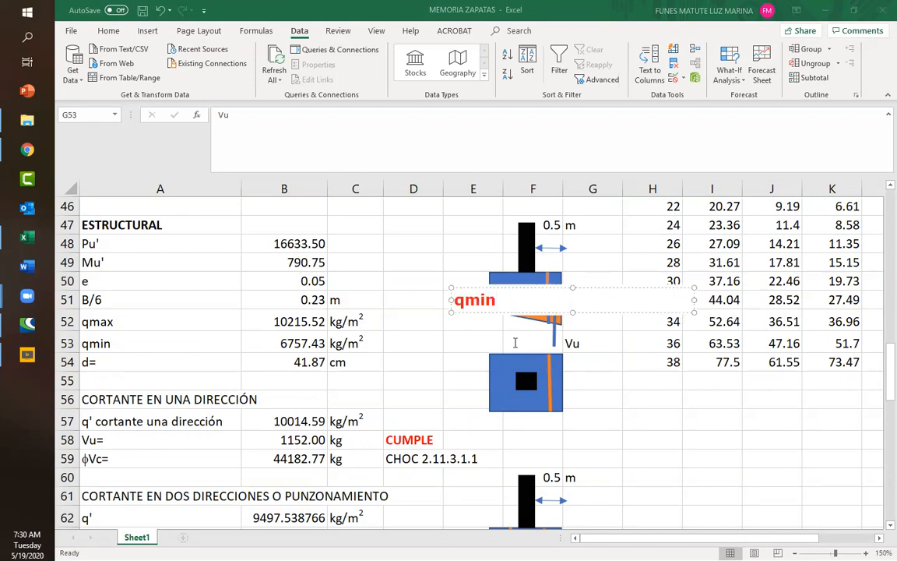
click(601, 361)
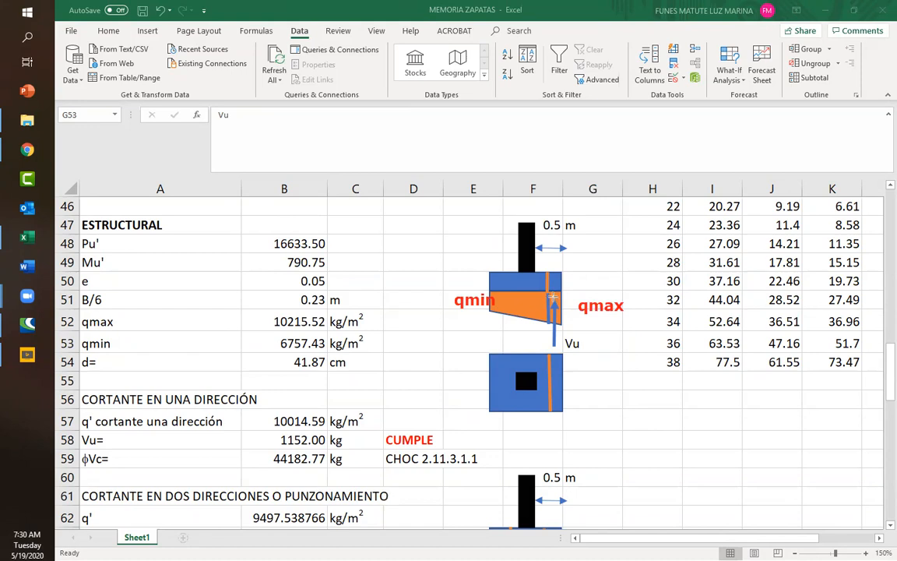
Draw red horizontal lines across the pressure diagram at the qmin level and near the section, and label the difference y
drag(491, 310, 565, 311)
drag(599, 338, 606, 342)
text(y)
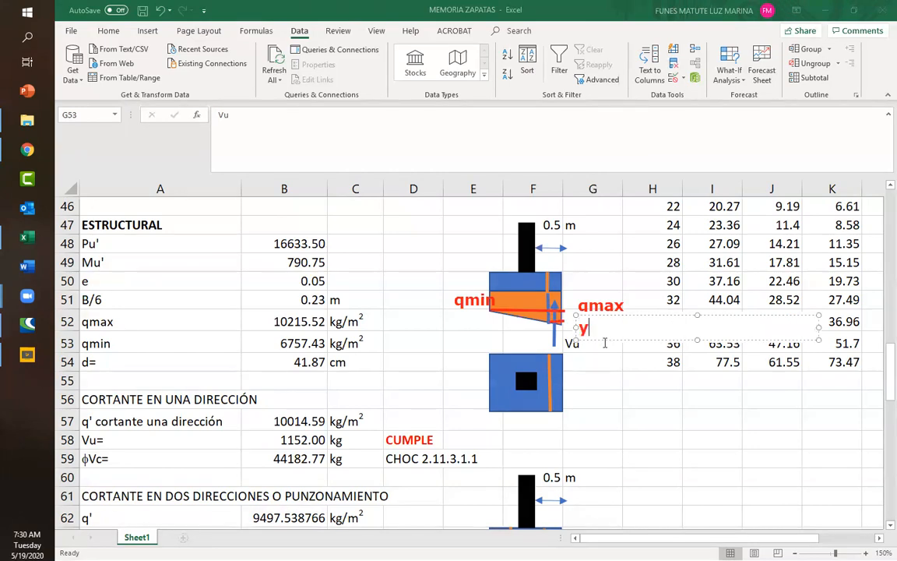
click(622, 384)
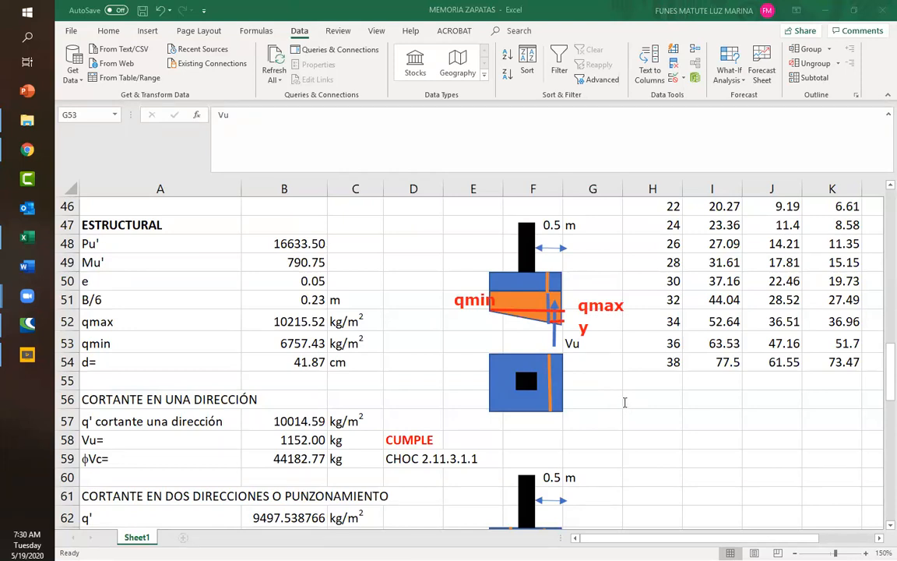
Write the fraction qmax-qmin over B in red in the empty area below the table of values
click(687, 426)
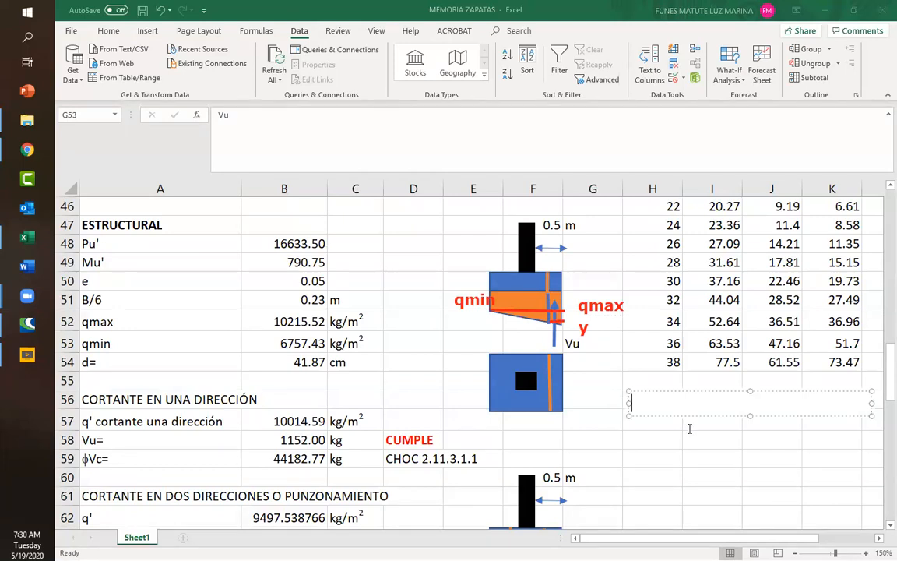
text(qmax-qmin)
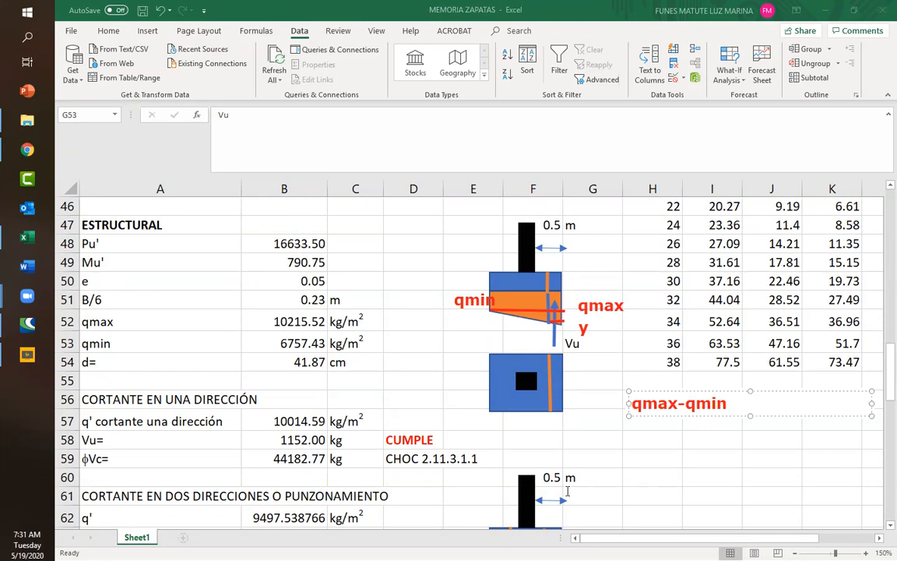
click(647, 446)
drag(633, 415, 743, 415)
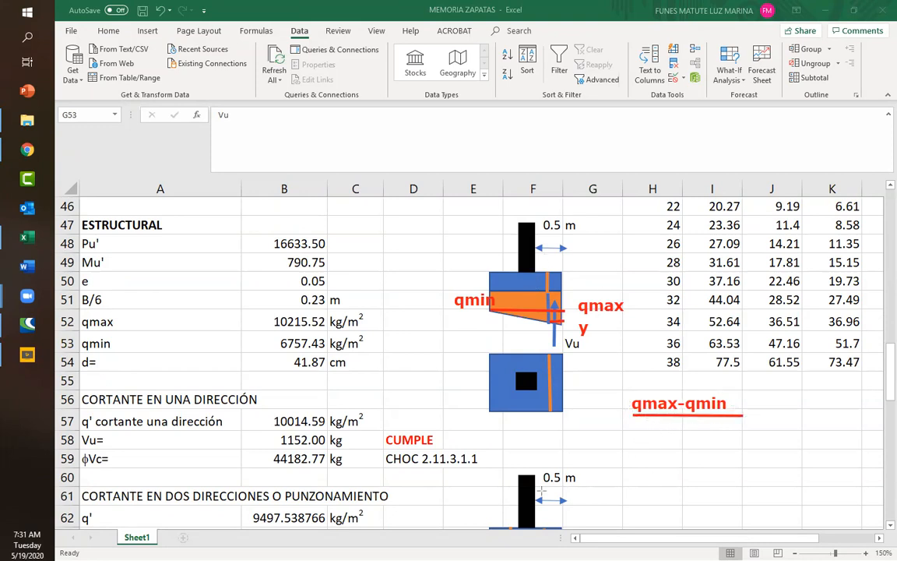
click(680, 430)
text(b)
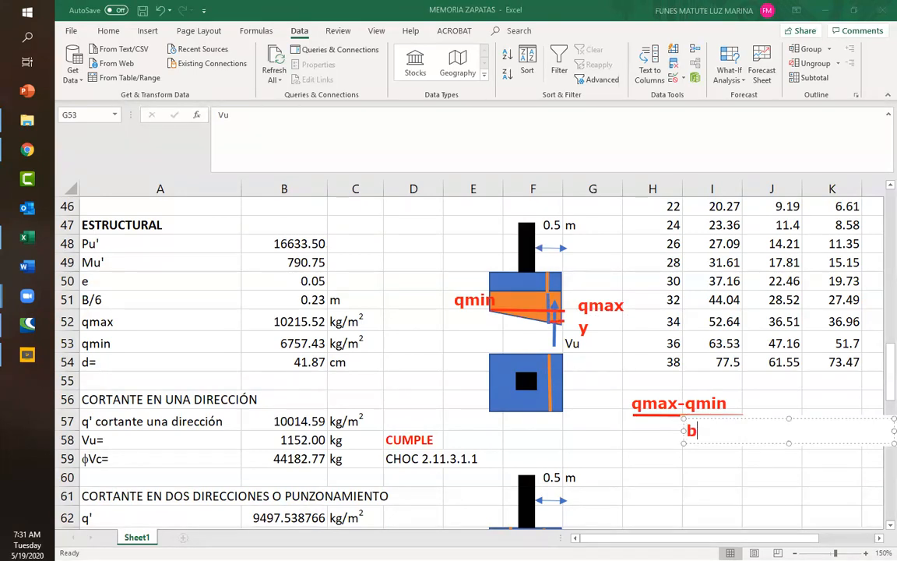
key(BackSpace)
text(B)
Add an equals sign after the fraction and begin a second fraction with numerator y above a red line
click(774, 405)
click(757, 414)
text(=)
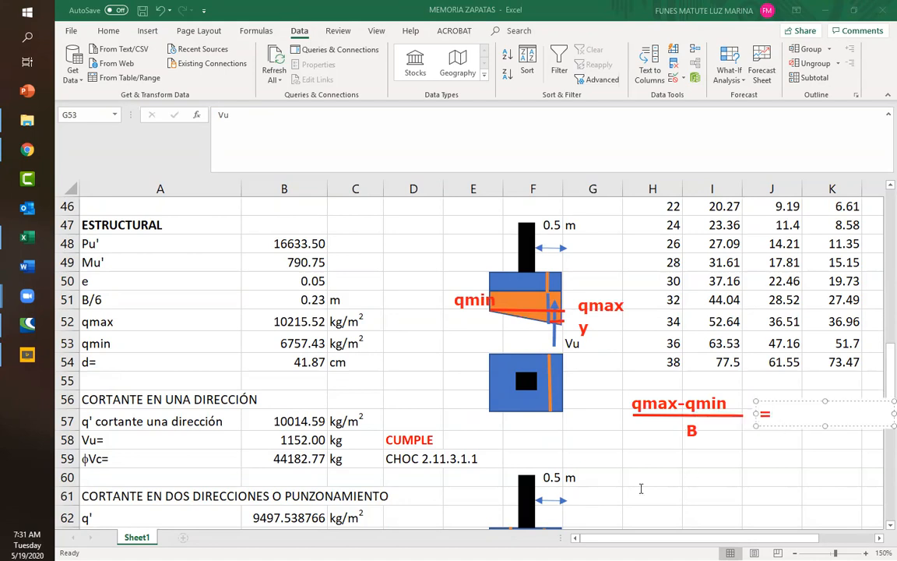
click(722, 452)
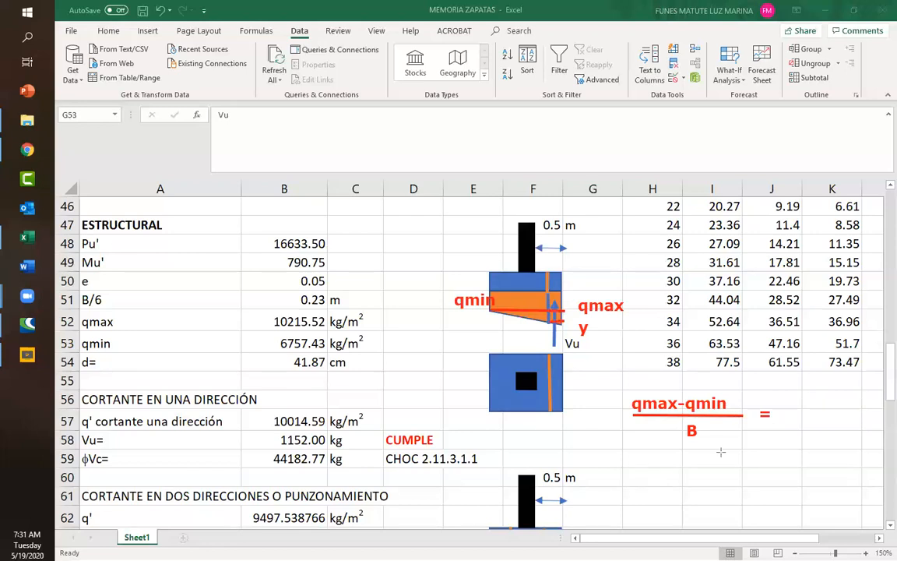
drag(781, 414, 848, 413)
click(809, 395)
text(y)
click(805, 457)
click(800, 447)
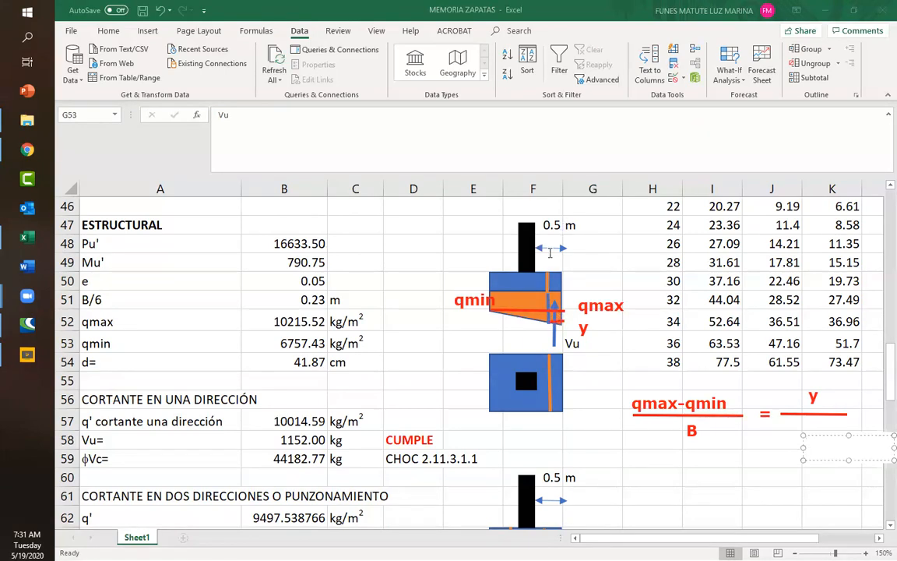
Label the footing diagram's overhang as =l, the distance from column face to section as d, and the remainder as l-d
click(578, 225)
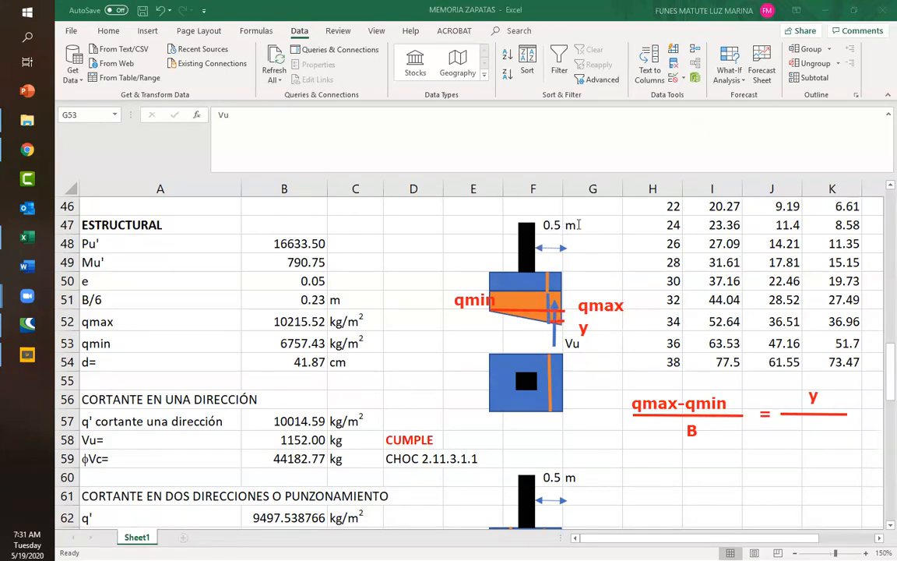
click(582, 226)
text(=l)
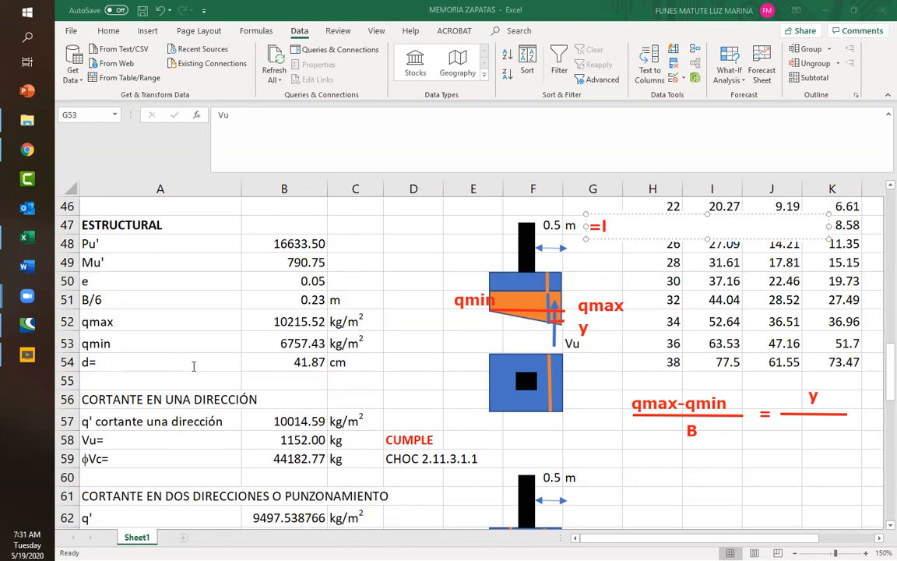
click(538, 264)
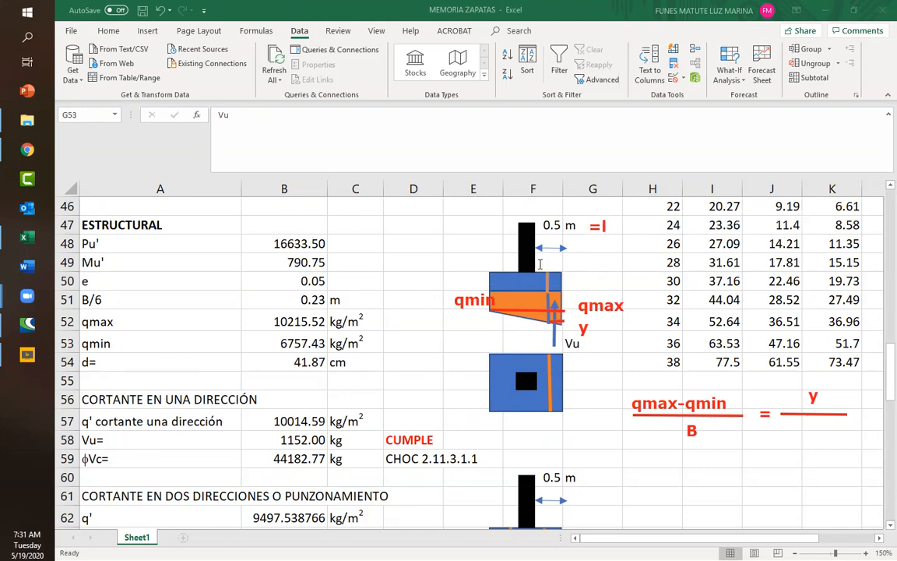
click(539, 265)
text(d)
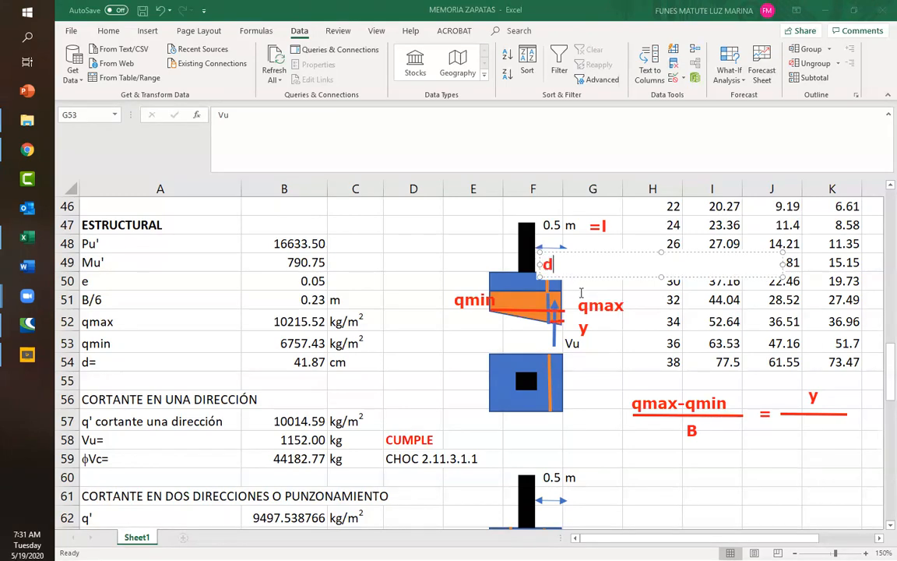
click(609, 364)
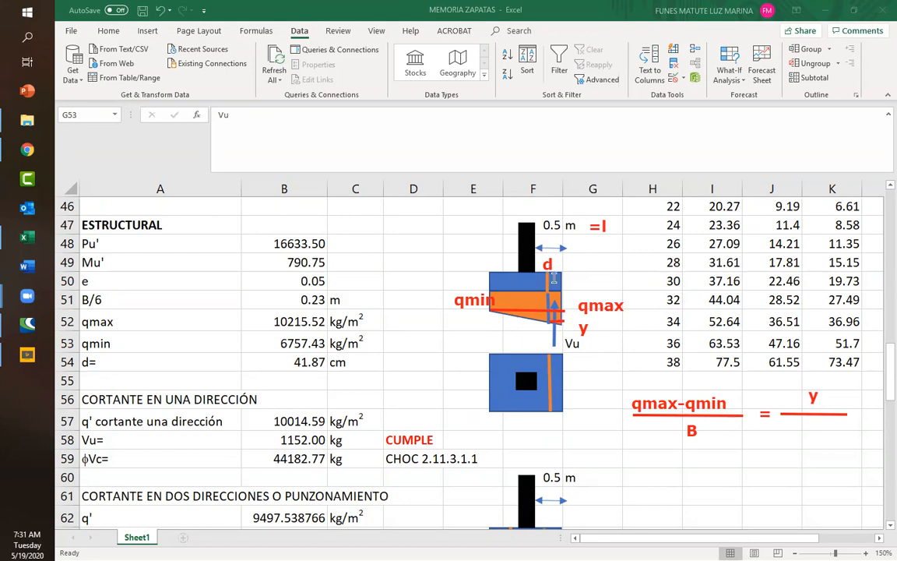
click(570, 265)
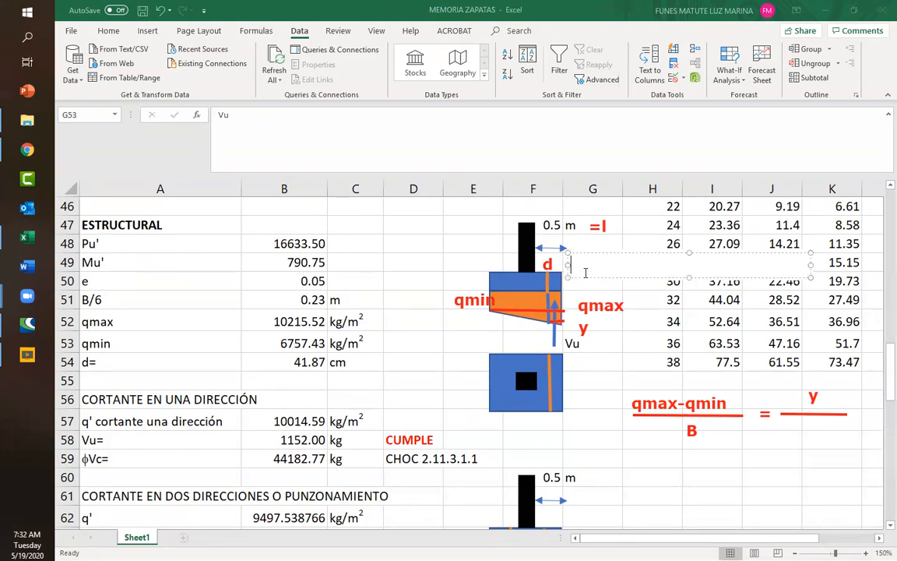
text(l-d)
click(799, 430)
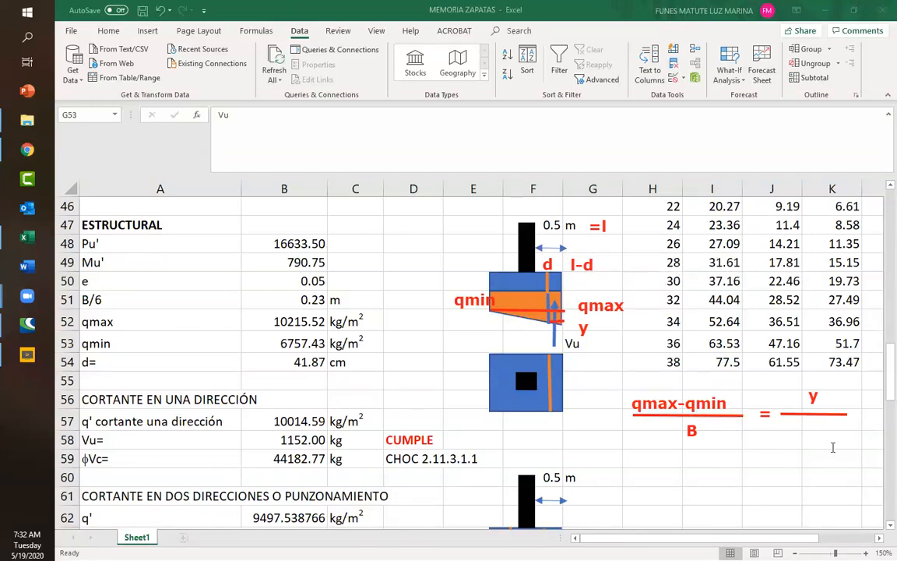
Write l-d as the denominator under y, and mark the l-d segment with a red arrow in the footing diagram
click(834, 447)
text(l-d)
click(787, 472)
drag(551, 282, 560, 280)
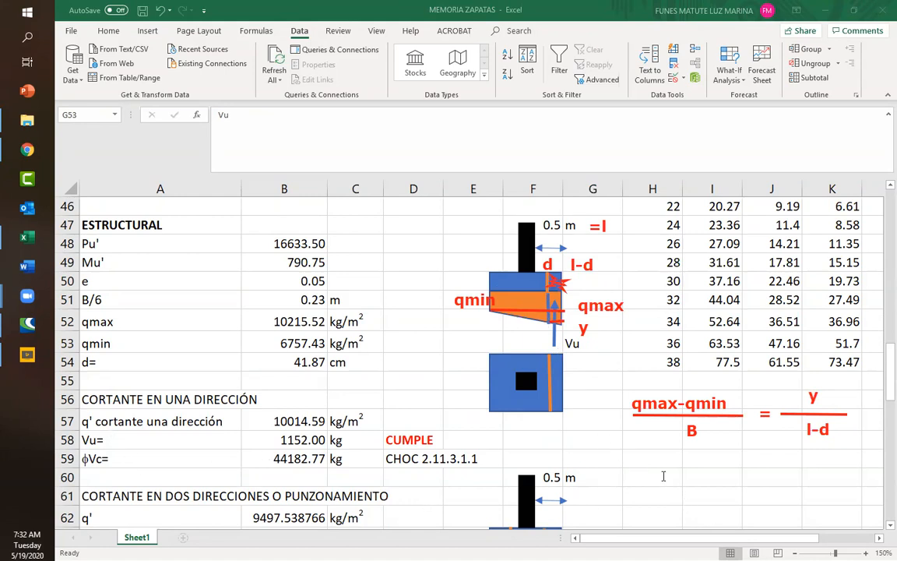
Write the expression q'=qmax-y in red below the similar triangles equation
drag(667, 464, 895, 488)
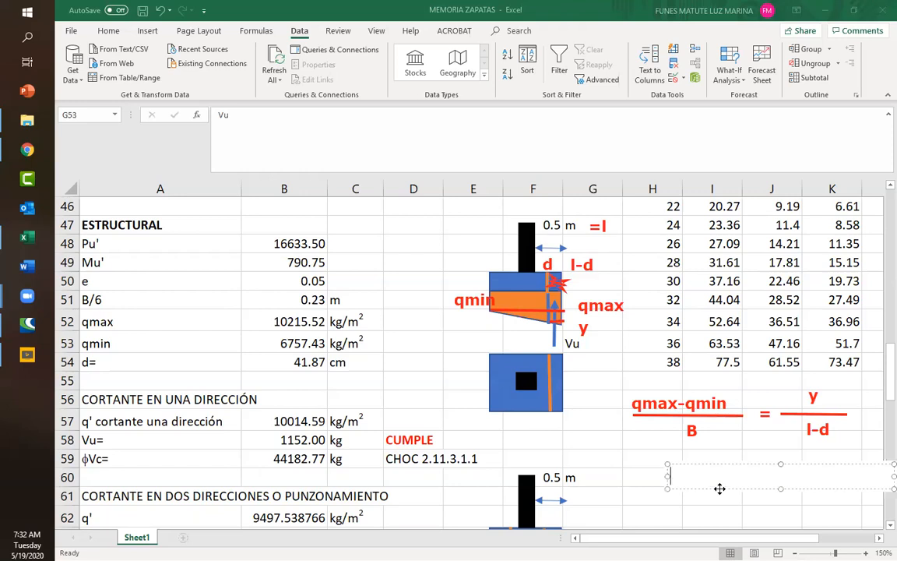
text(q)
key(BackSpace)
key(BackSpace)
text('=qmax)
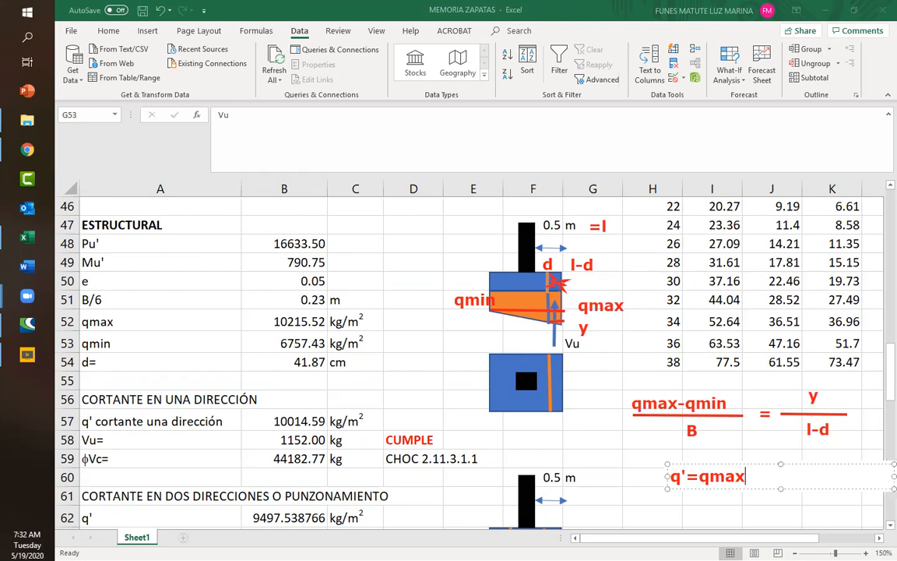
text(-y)
click(676, 498)
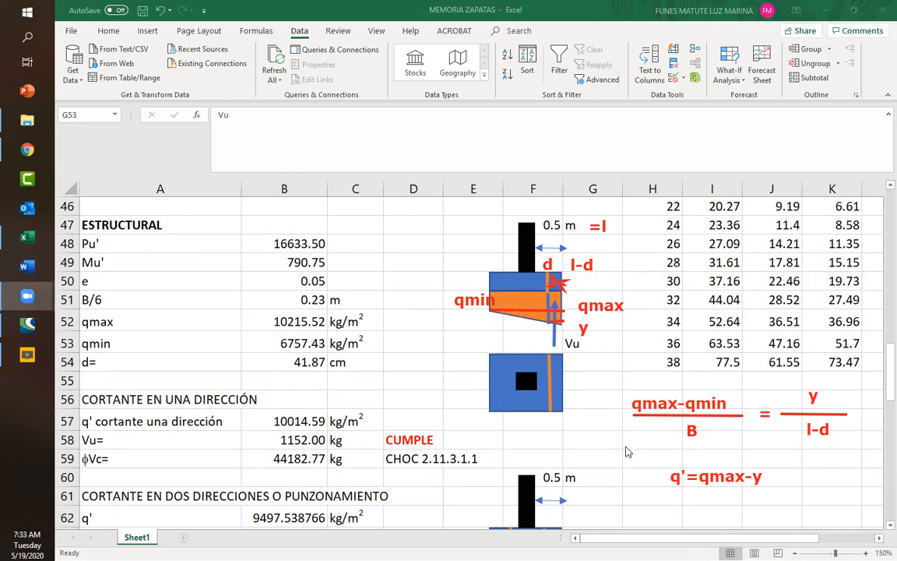
Open the q' formula in B57 and examine its outer IF condition, B54/100>F47, with its value-if-true argument
double_click(281, 421)
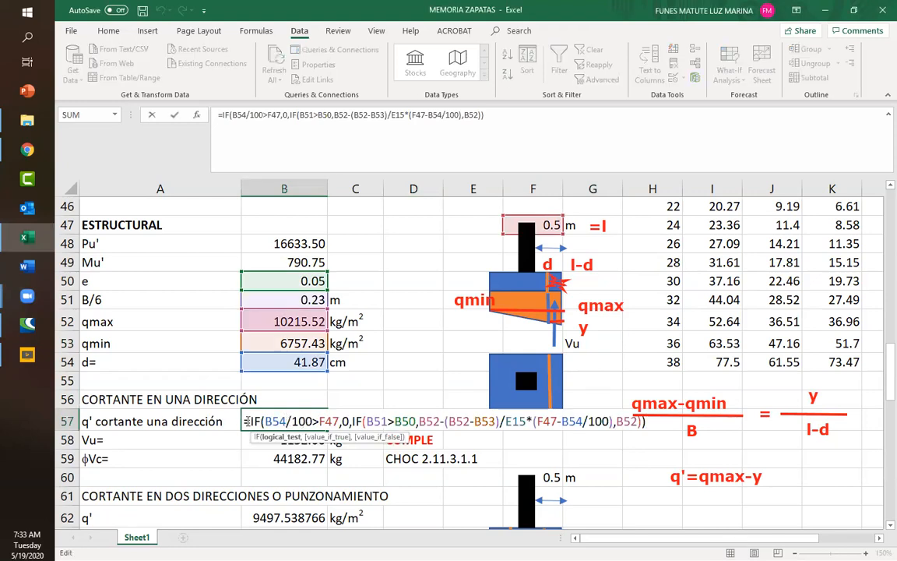
drag(251, 421, 313, 421)
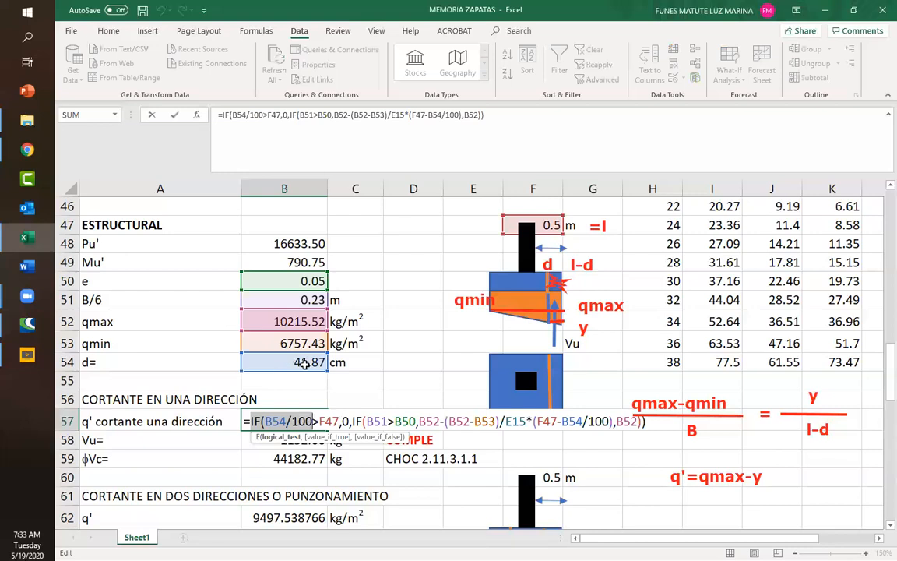
click(303, 421)
drag(293, 422, 314, 422)
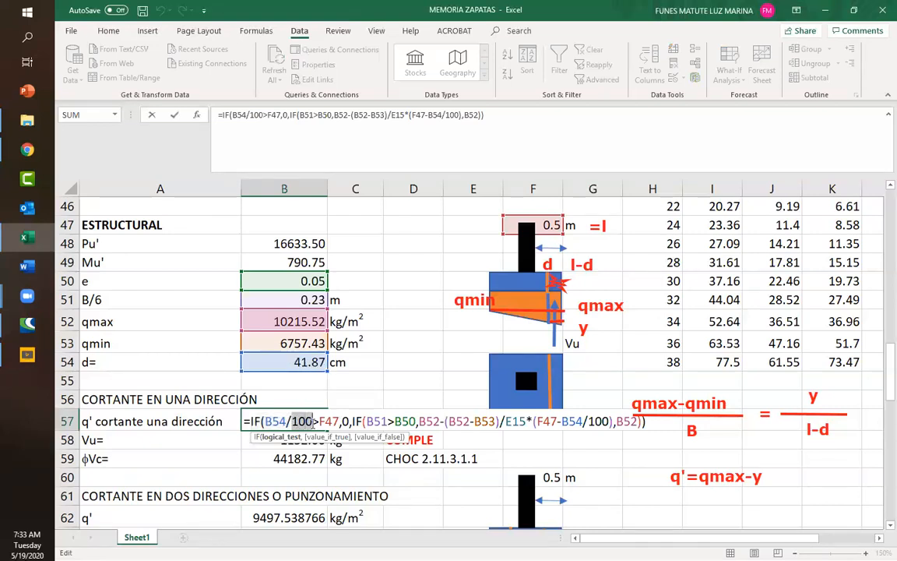
click(268, 422)
double_click(268, 421)
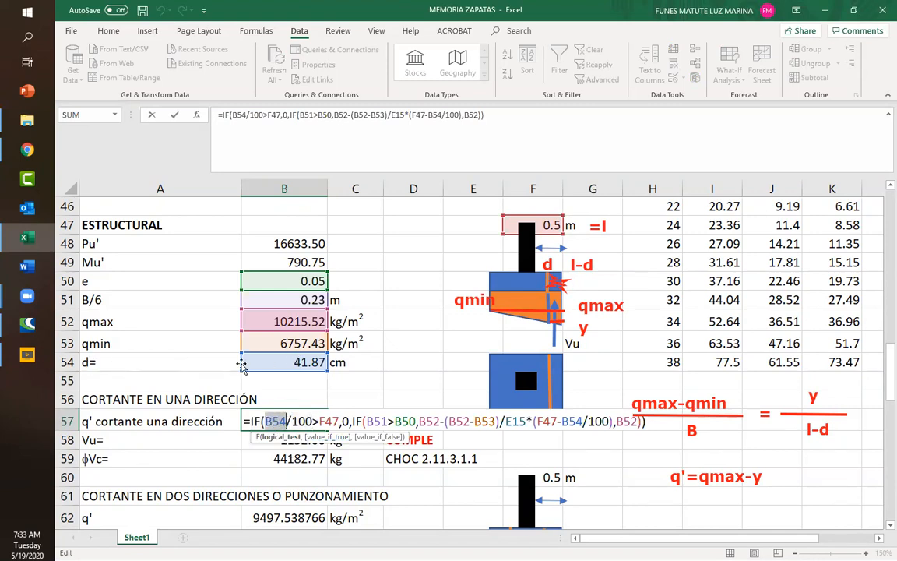
click(326, 421)
double_click(326, 421)
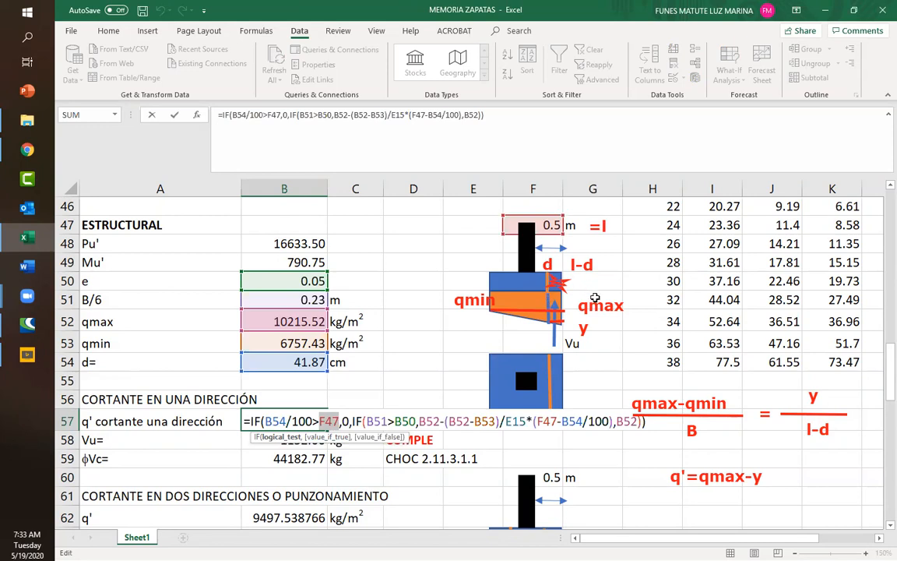
click(352, 422)
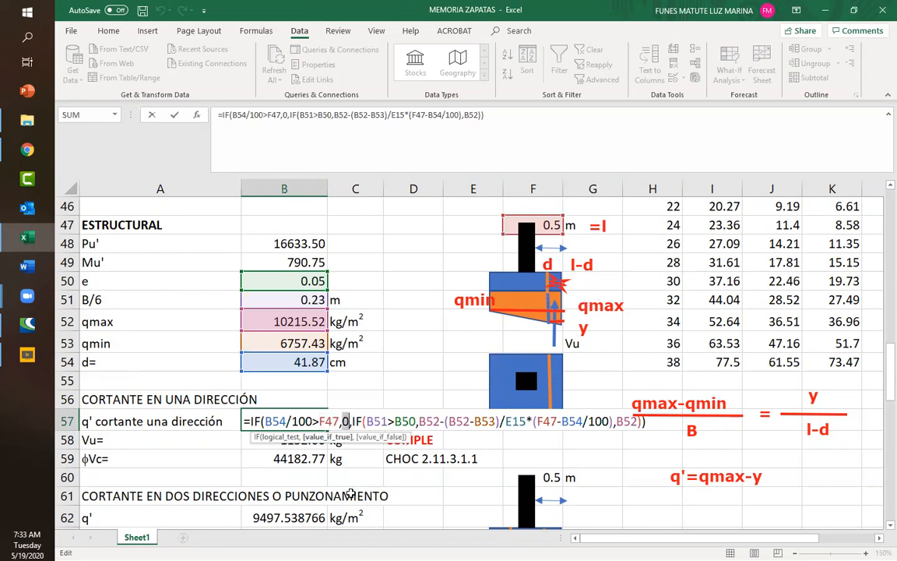
Examine the nested IF in the q' formula: its B51>B50 test, the B52-(B52-B53)/E15*(F47-B54/100) term and the B52 alternative
click(382, 437)
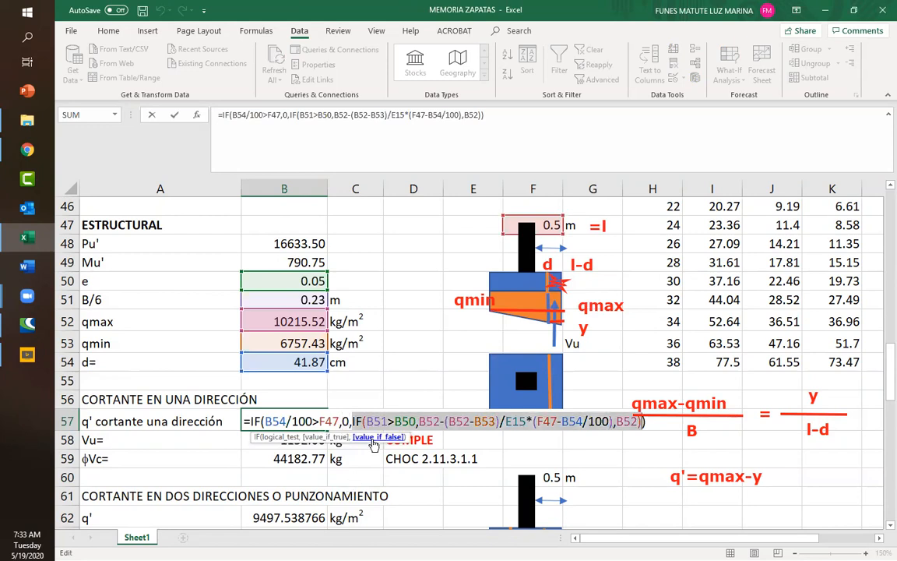
click(353, 422)
drag(353, 422, 363, 422)
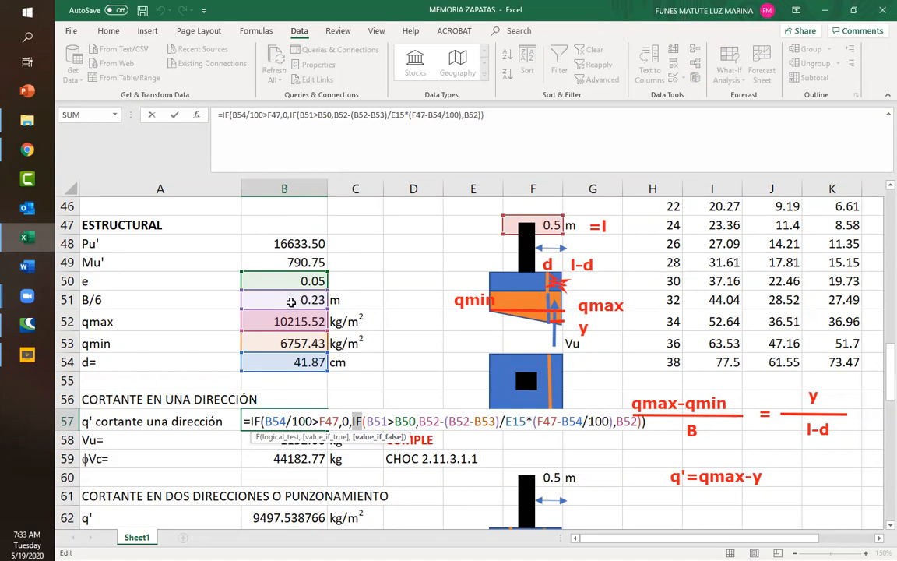
drag(366, 422, 415, 421)
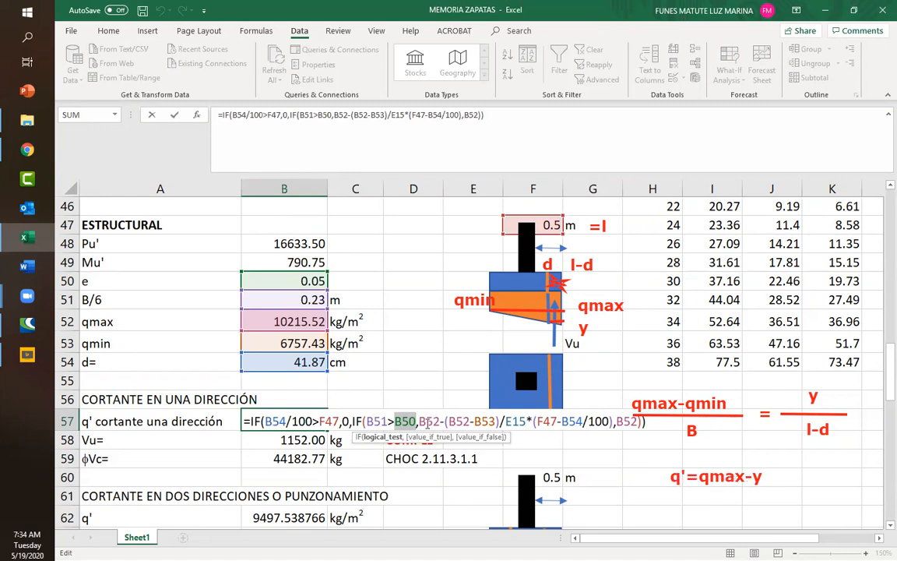
drag(419, 421, 441, 421)
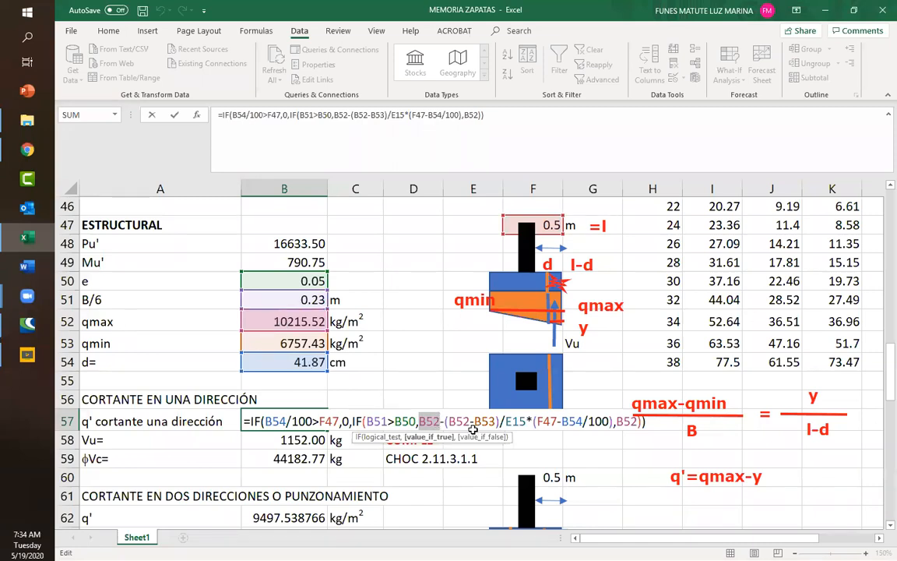
drag(445, 421, 615, 421)
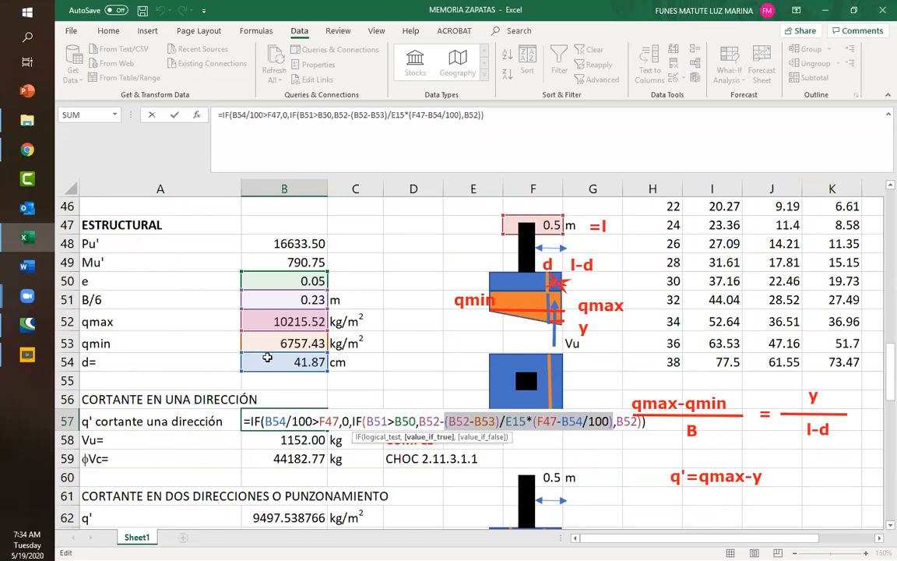
drag(588, 420, 611, 420)
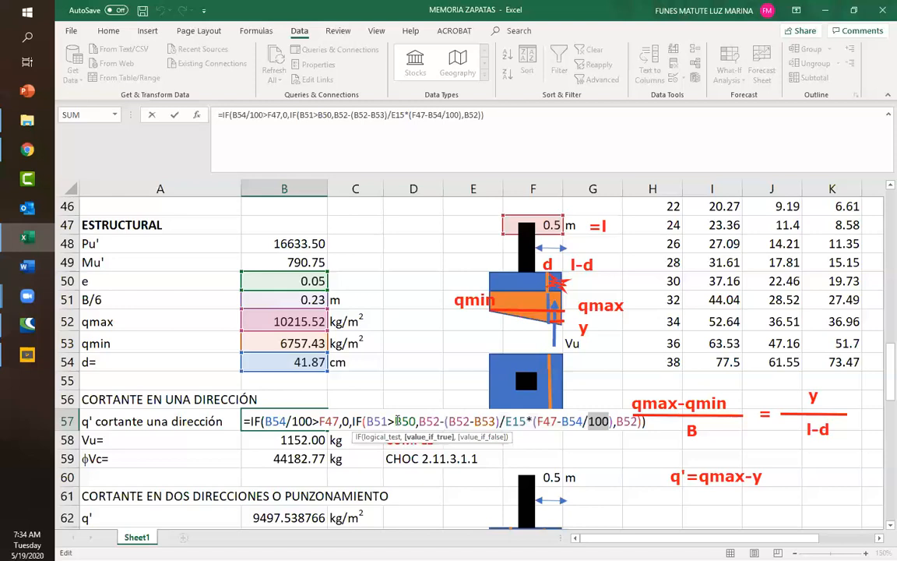
drag(616, 421, 637, 421)
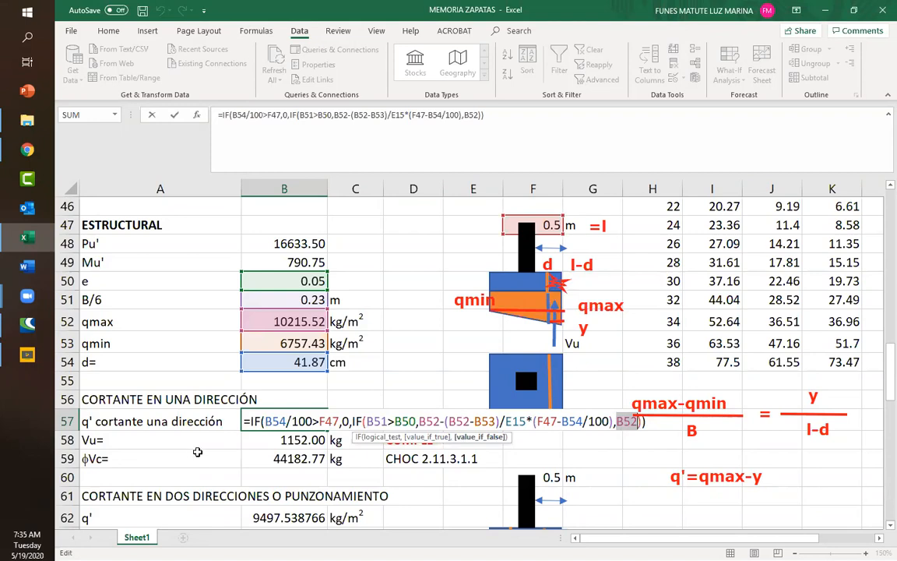
key(Return)
Open the Vu formula in B58 and examine its condition comparing depth B54/100 with overhang F47, relating it to the pressure diagram
click(259, 441)
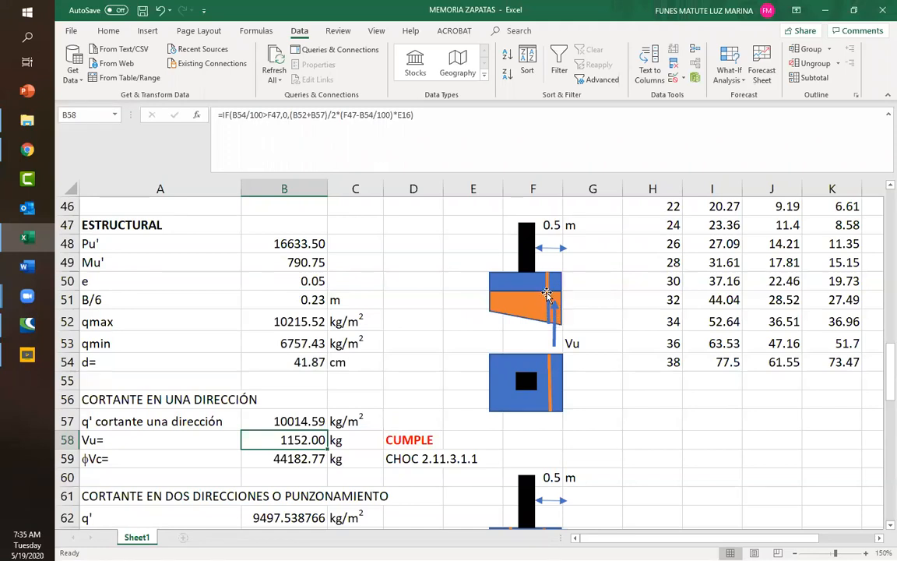
click(549, 313)
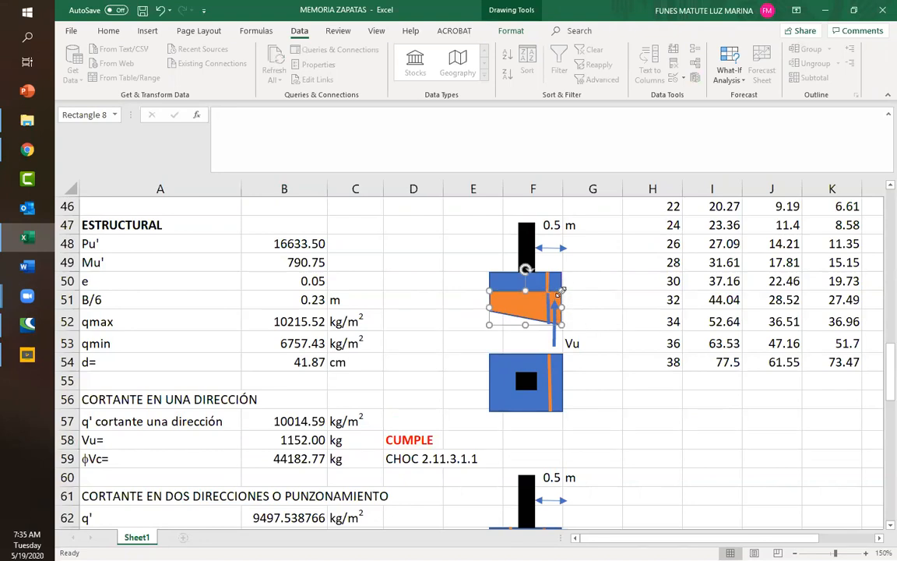
click(292, 441)
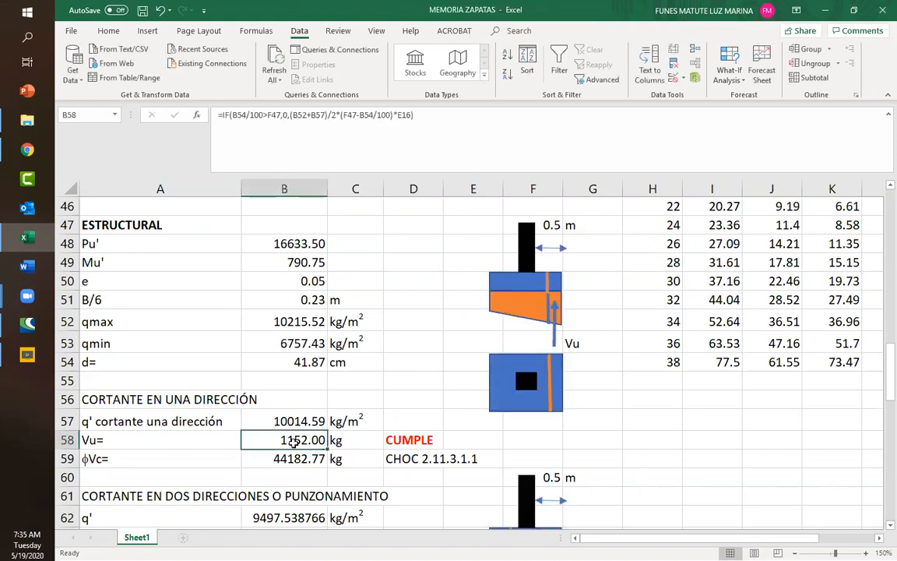
double_click(293, 441)
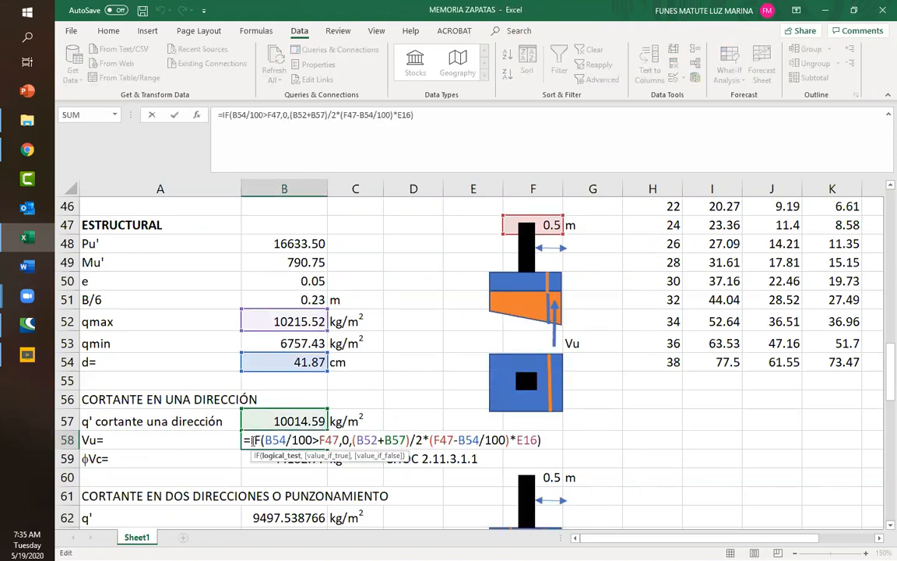
drag(257, 441, 340, 441)
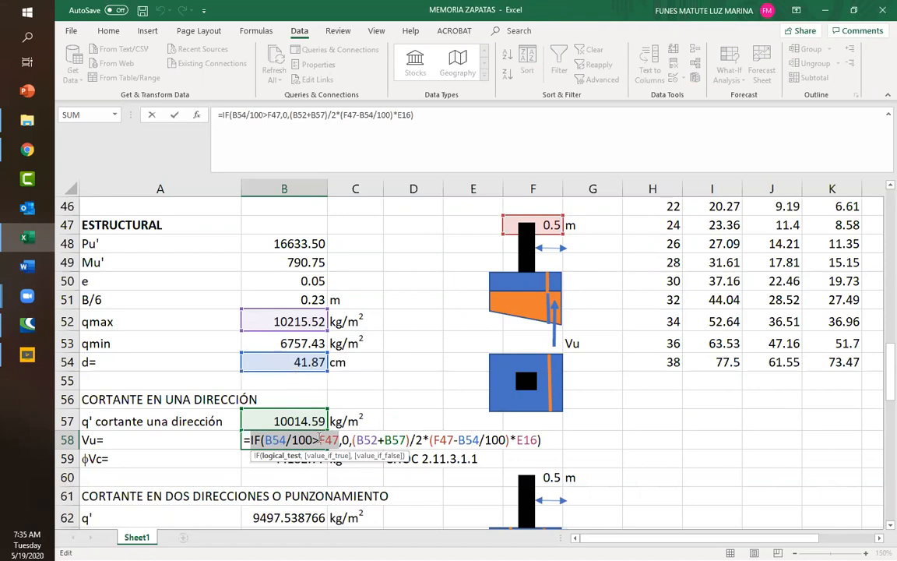
drag(320, 440, 339, 440)
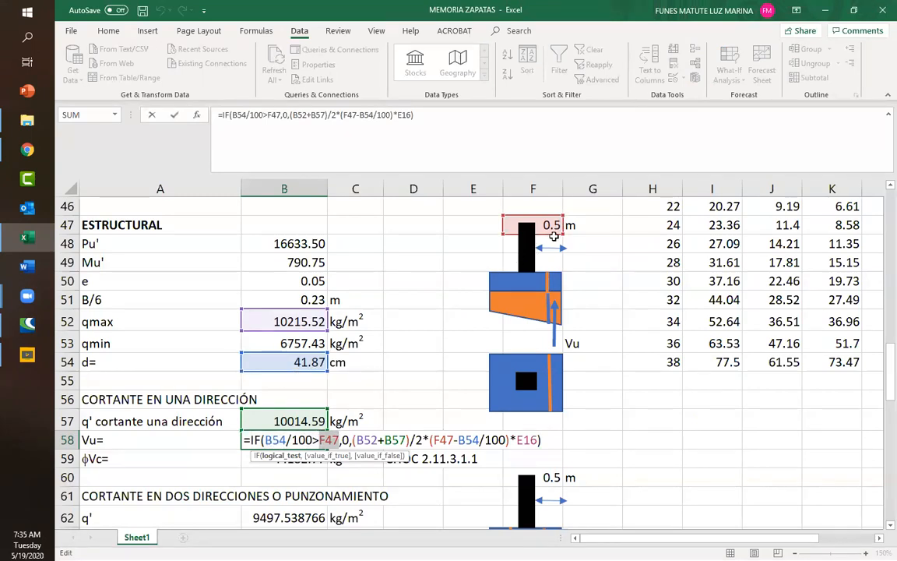
click(345, 440)
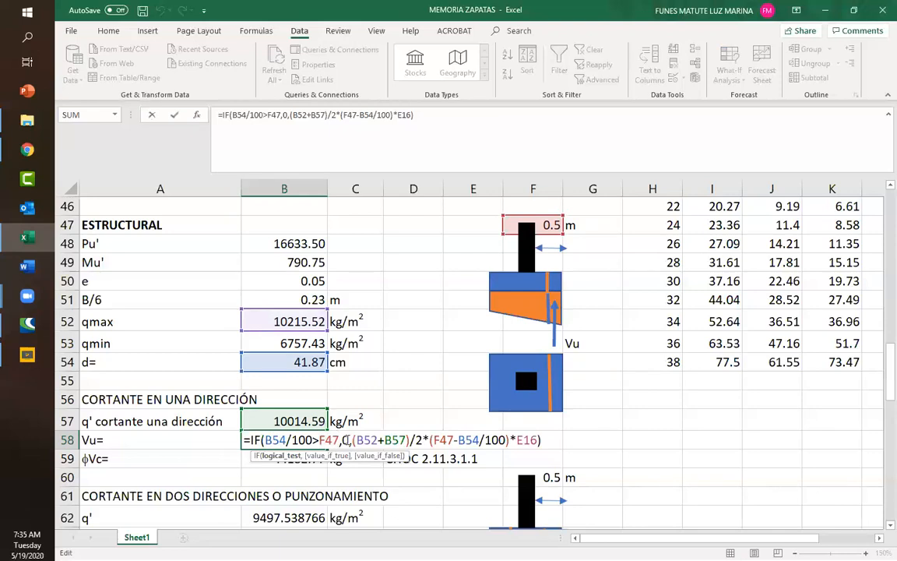
Examine the Vu formula's value-if-false part: the average pressure (B52+B57)/2, the length F47-B54/100 and the width E16
click(351, 440)
drag(353, 440, 541, 440)
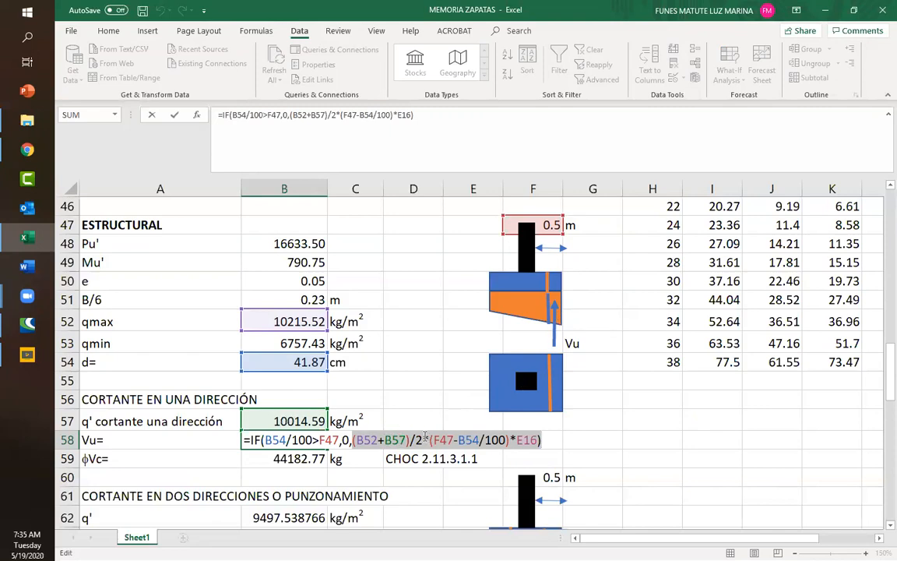
drag(426, 439, 353, 440)
drag(430, 439, 510, 440)
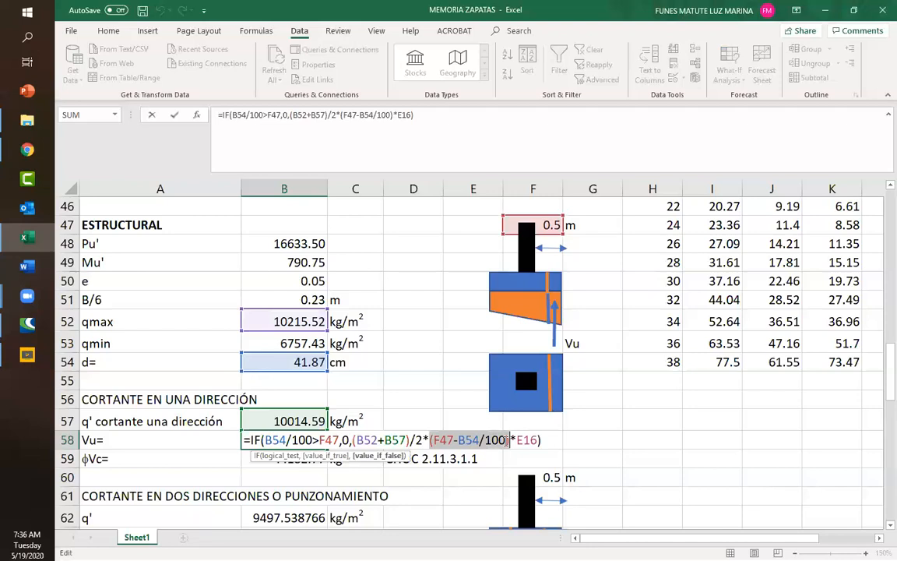
drag(516, 440, 537, 441)
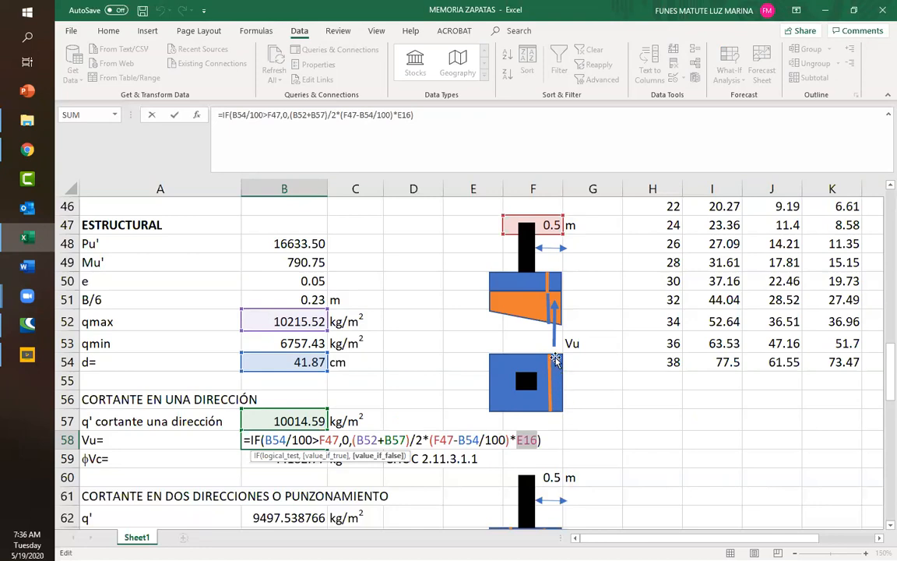
Trace the E16 reference to the footing's L dimension in the input data, and close the Vu formula
scroll(403, 337, up, 9)
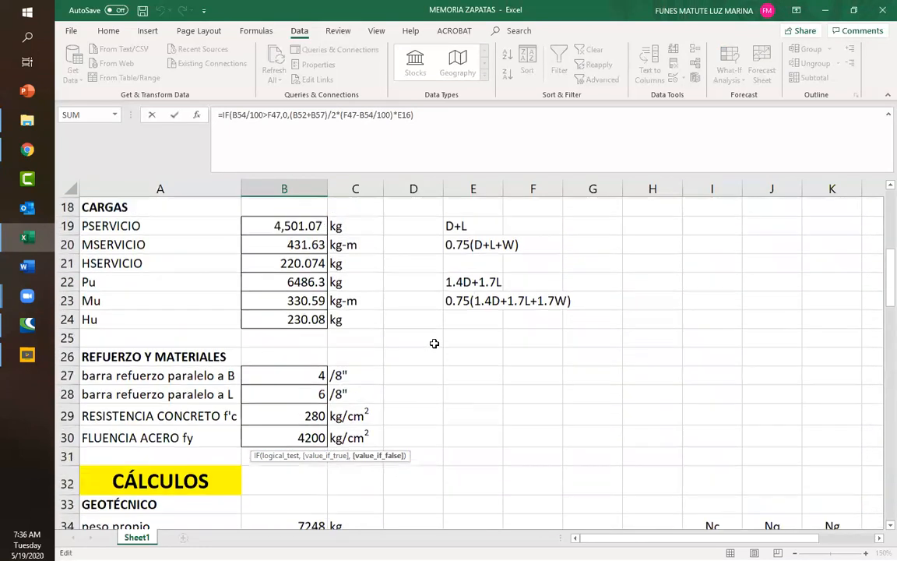
scroll(435, 343, up, 2)
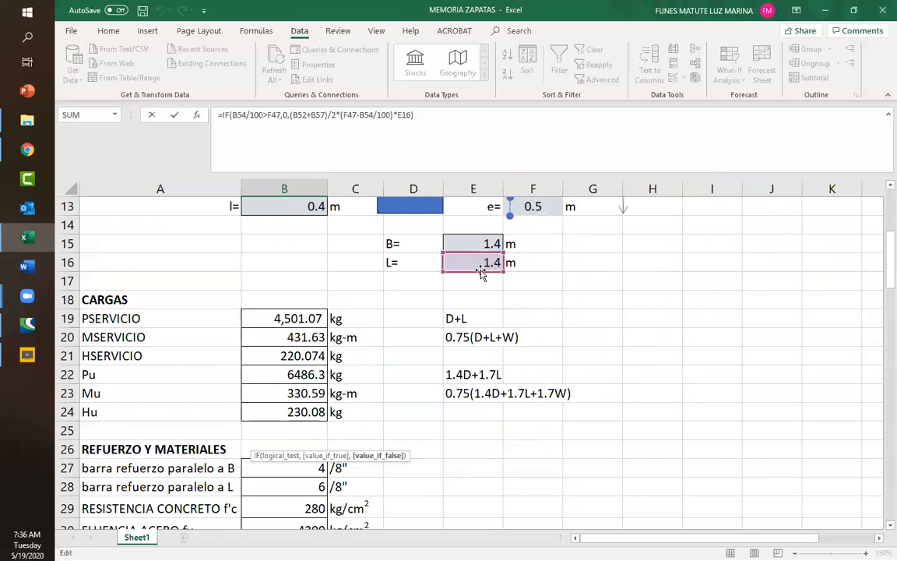
scroll(466, 414, down, 5)
scroll(467, 414, down, 8)
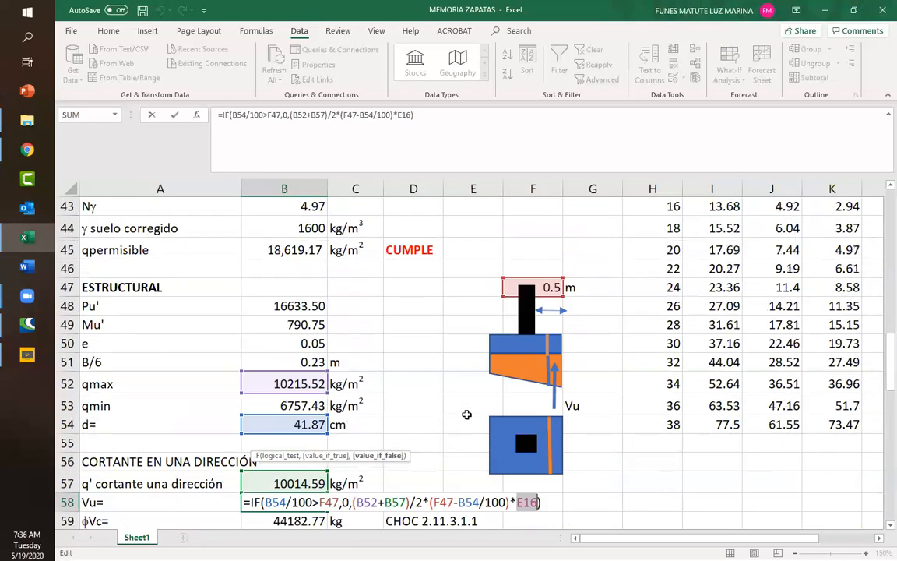
key(ctrl+Return)
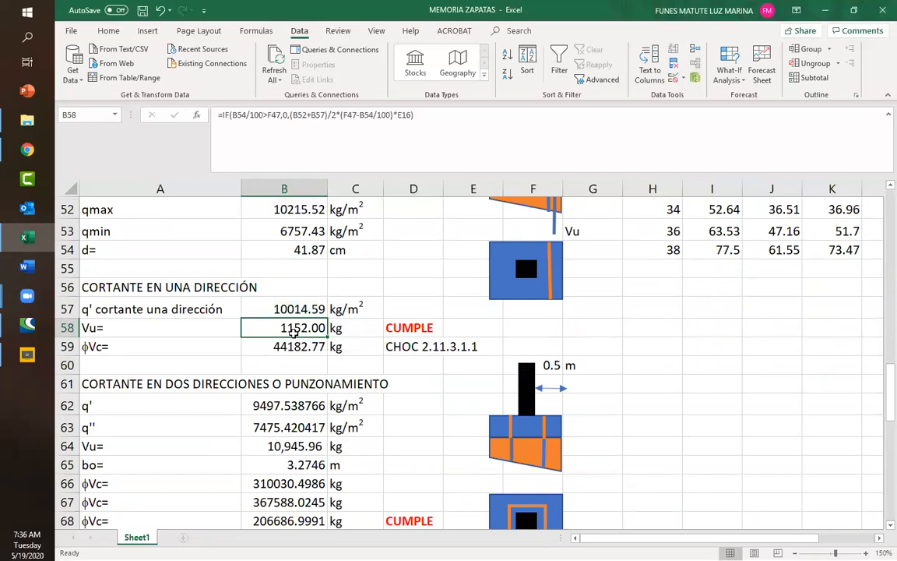
Review the one-way shear results and the code reference CHOC 2.11.3.1.1 beside φVc
scroll(569, 312, up, 1)
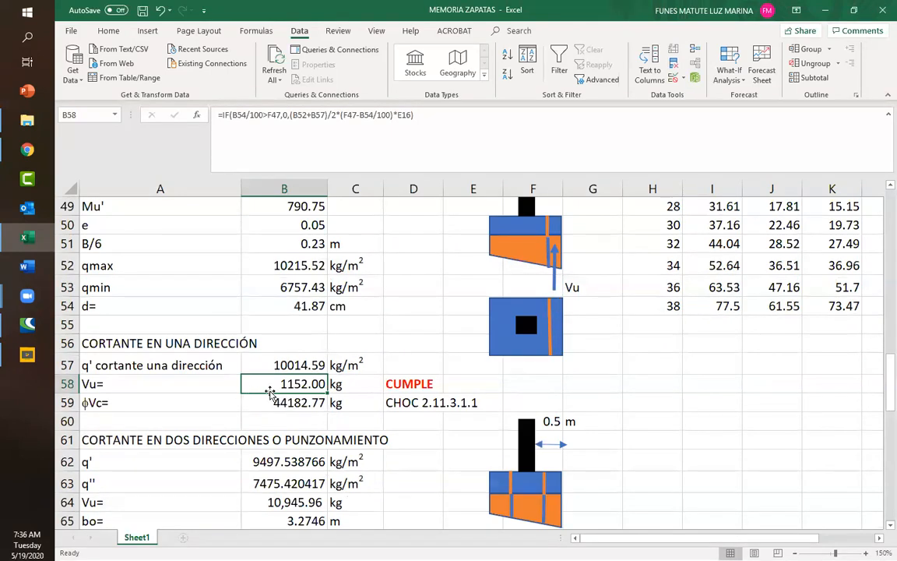
click(260, 393)
click(392, 406)
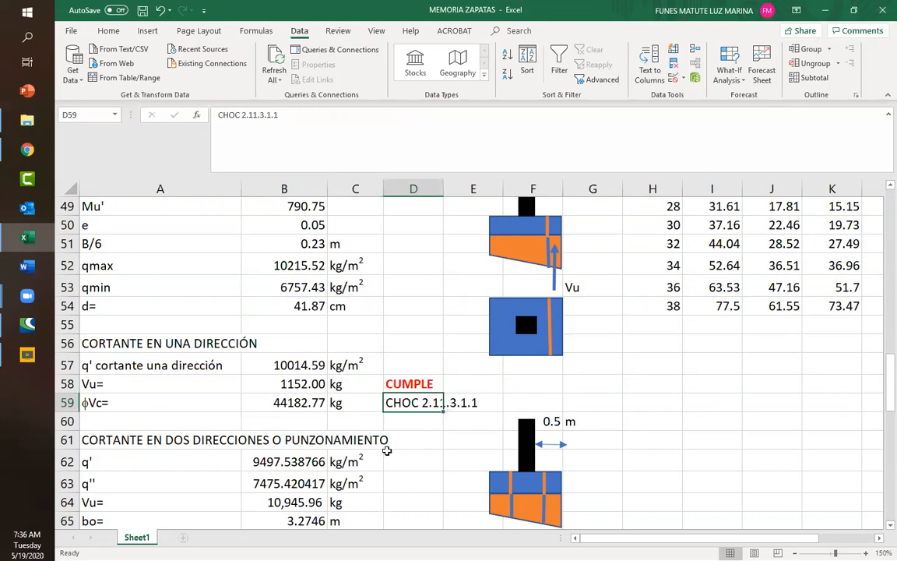
click(387, 448)
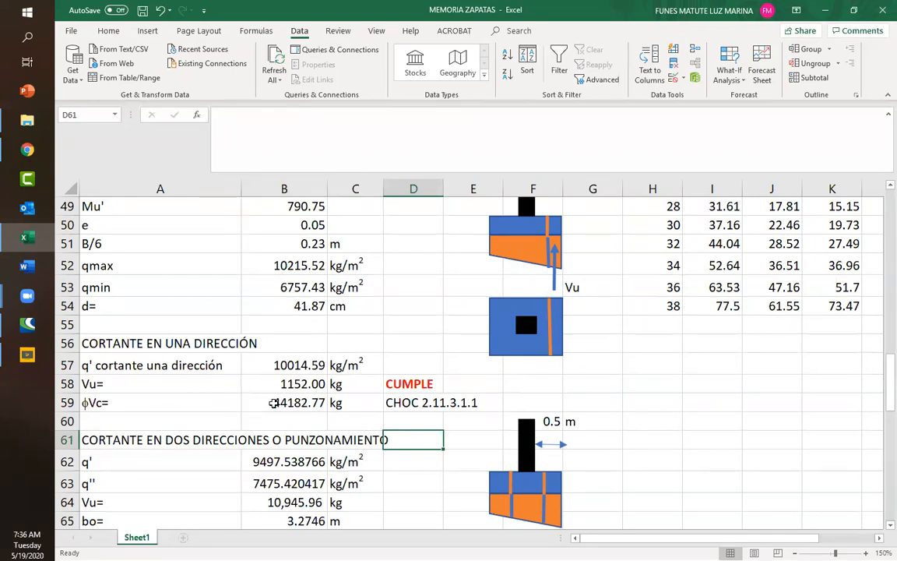
Open the φVc formula in B59 and examine its 0.85 and 0.53 coefficients and remaining factors
click(278, 405)
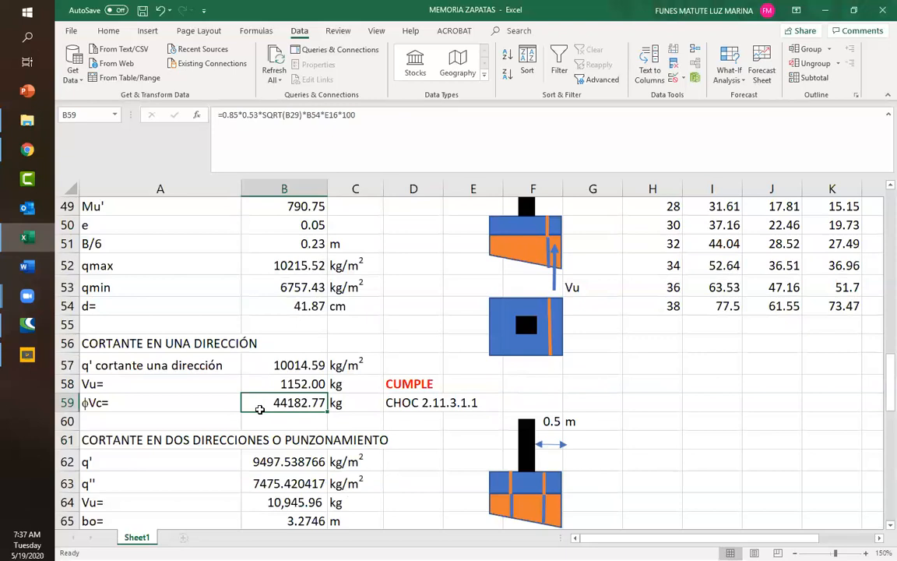
double_click(261, 404)
drag(251, 403, 307, 403)
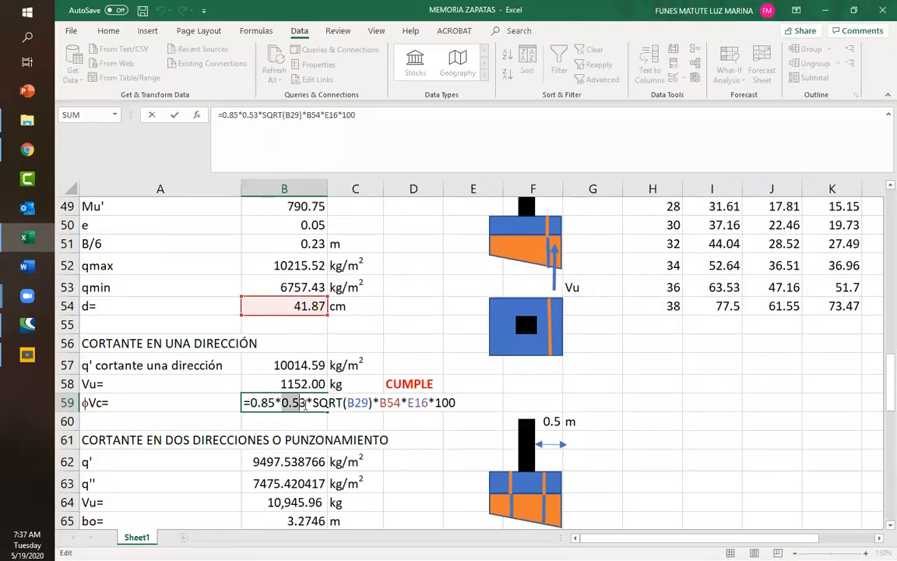
drag(251, 402, 459, 405)
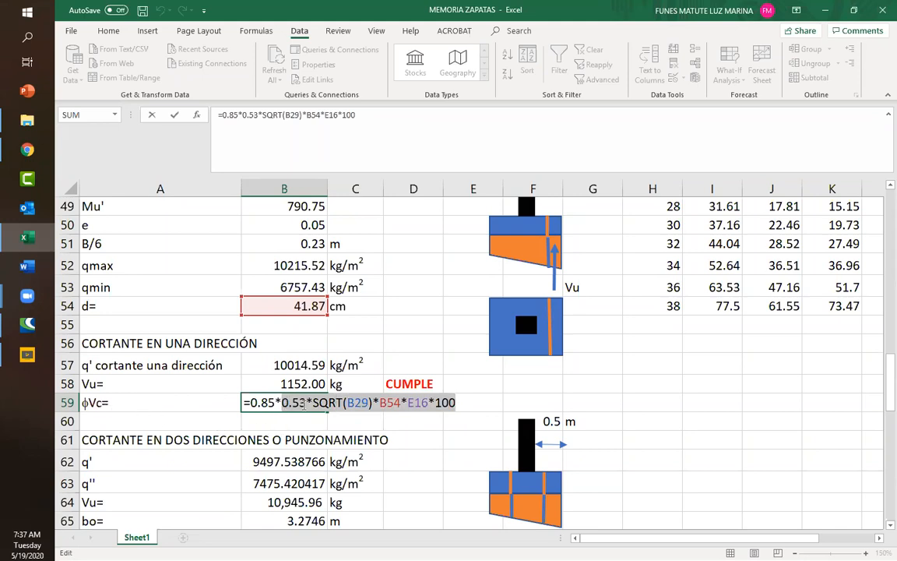
Replace the SQRT function name with raiz in the φVc formula in B59
click(315, 403)
drag(312, 402, 338, 402)
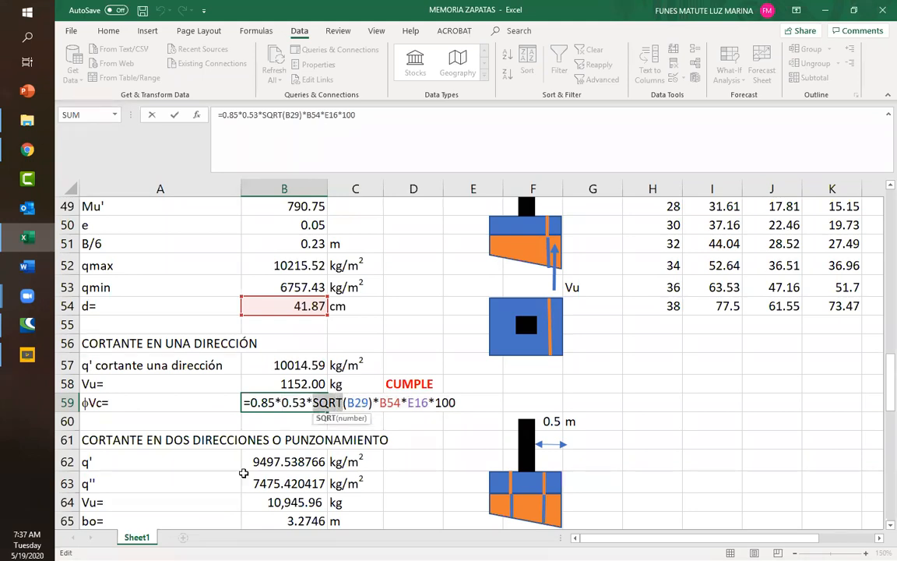
text(raiz)
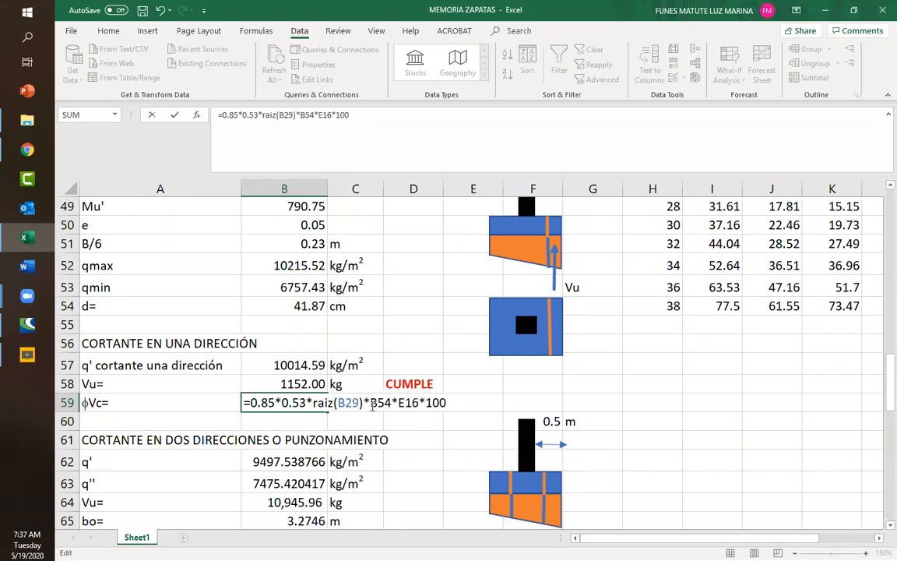
Trace the φVc formula's B29 reference to the concrete strength f'c in the reinforcement and materials data
scroll(351, 327, up, 8)
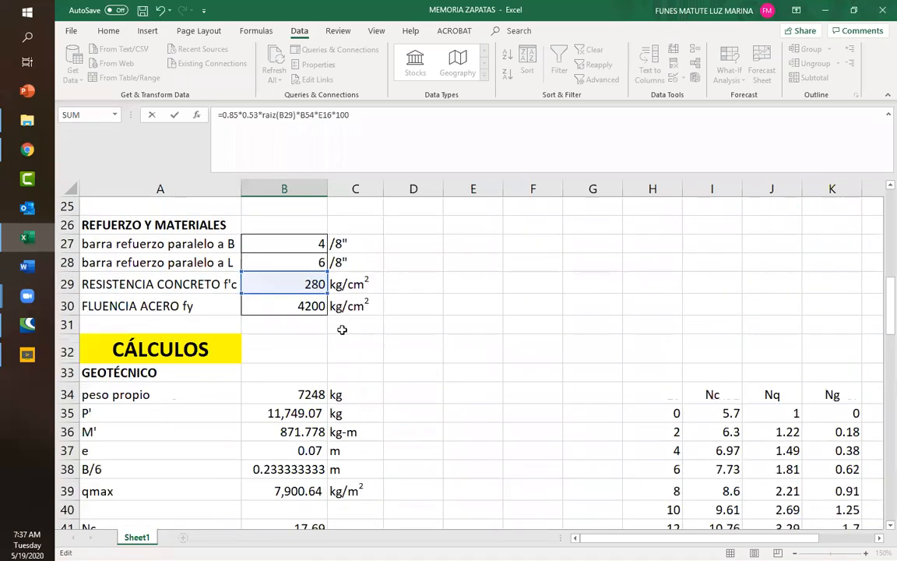
scroll(342, 330, up, 2)
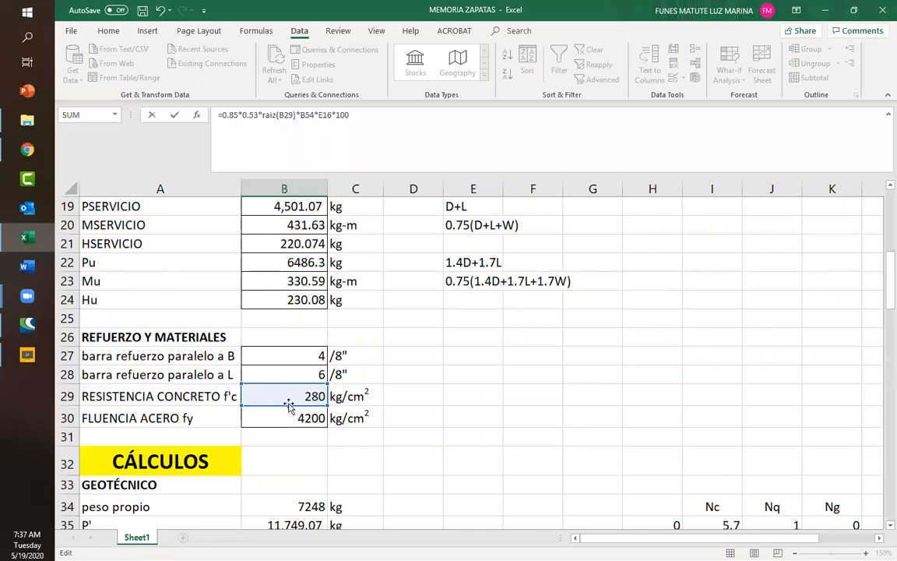
scroll(395, 417, down, 12)
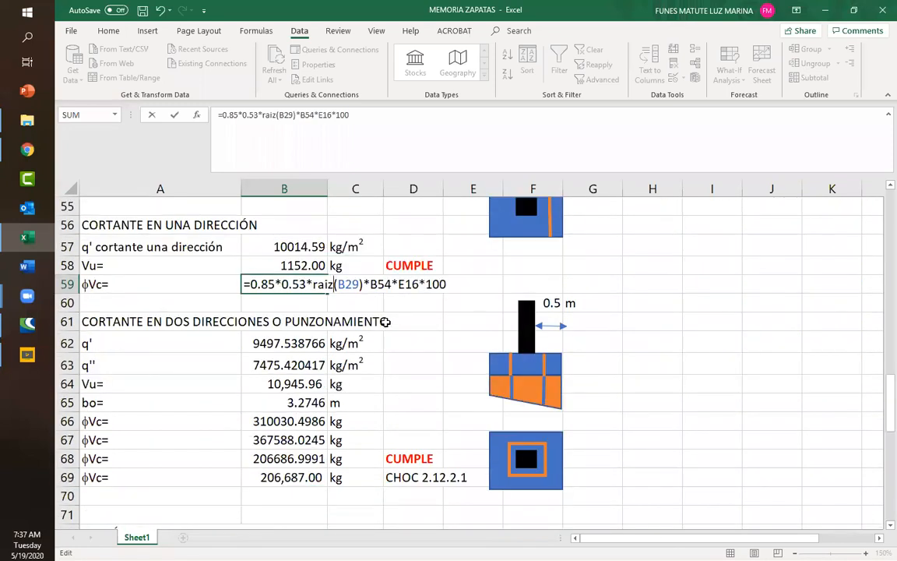
scroll(385, 321, up, 2)
Examine the B54 and E16 factors in the φVc formula, checking E16 against the footing's L dimension in the input data
drag(370, 402, 395, 402)
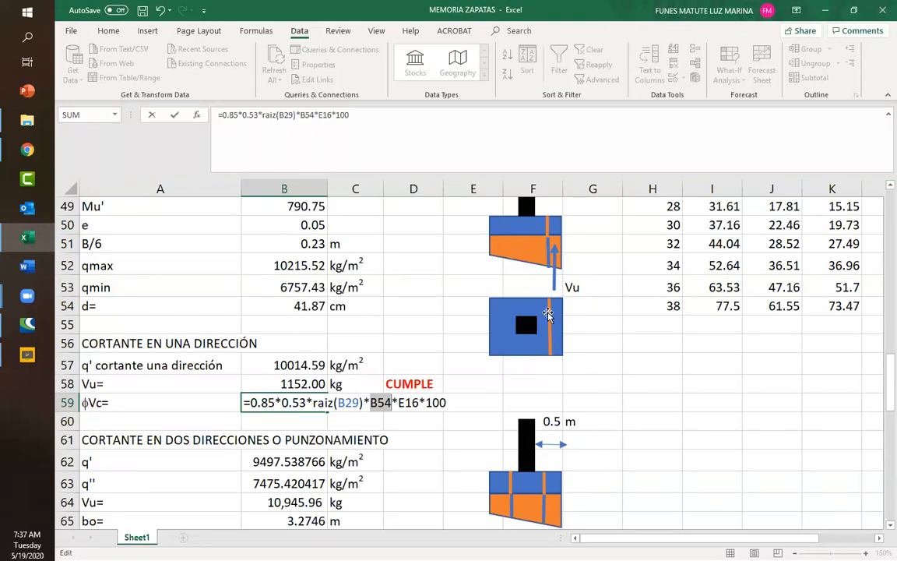
double_click(406, 402)
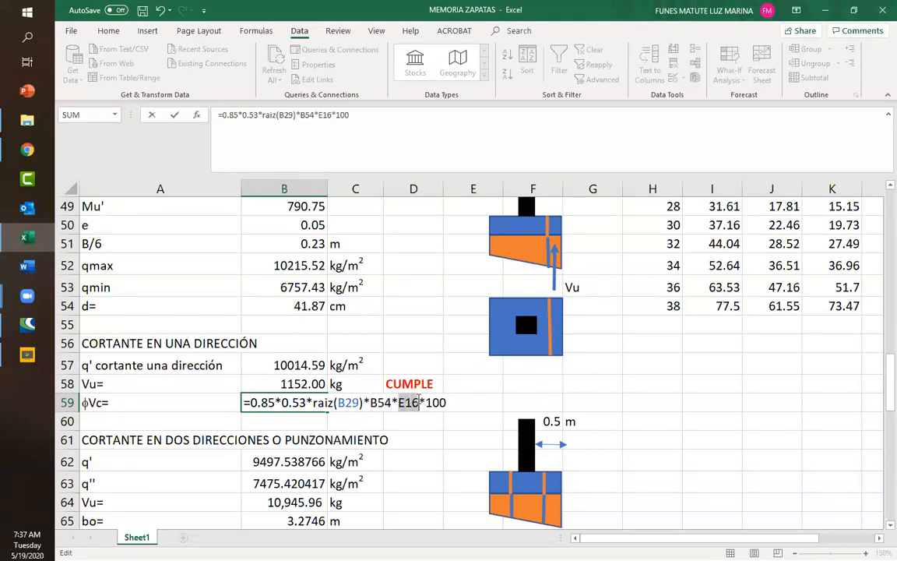
scroll(455, 331, up, 14)
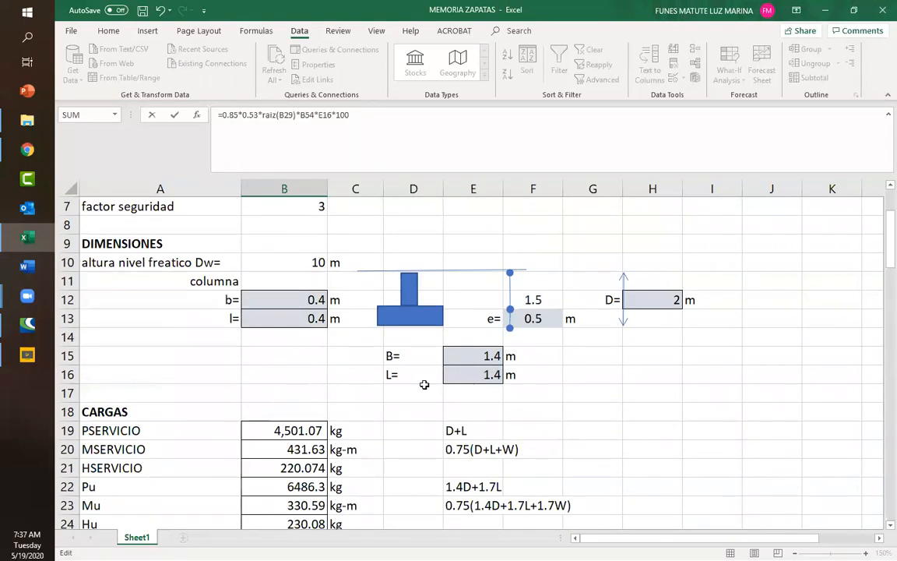
scroll(454, 384, down, 14)
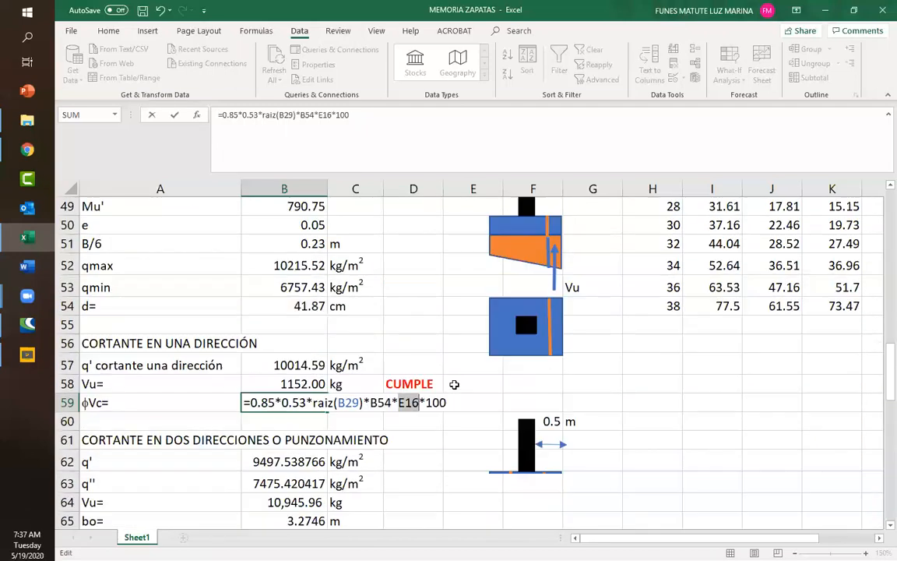
scroll(454, 384, down, 1)
scroll(454, 384, up, 1)
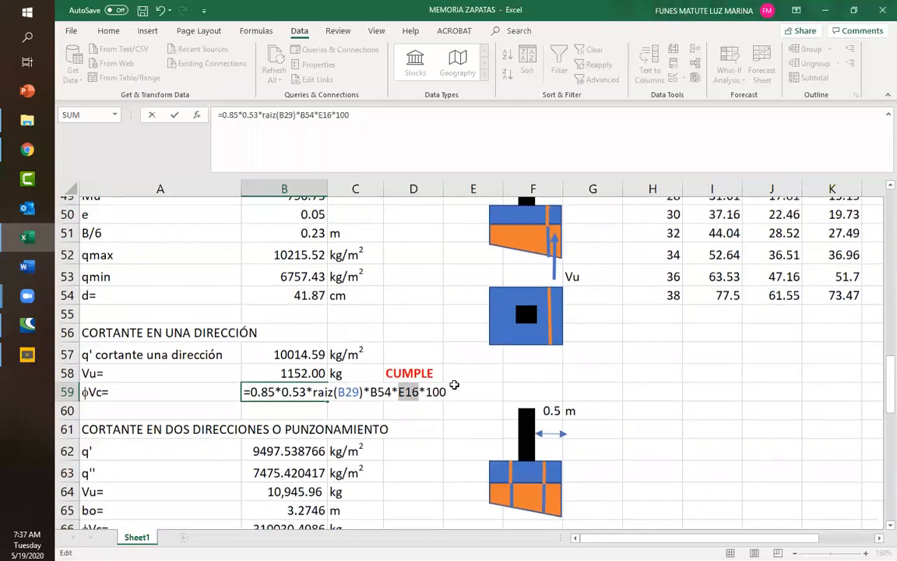
scroll(454, 384, up, 1)
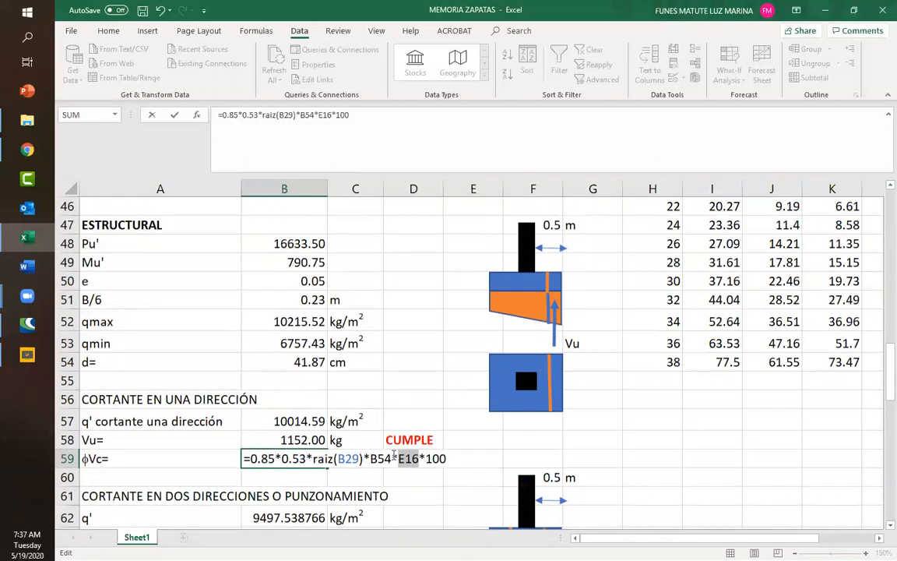
Discard the raiz edit and reopen the original φVc formula in B59
click(378, 458)
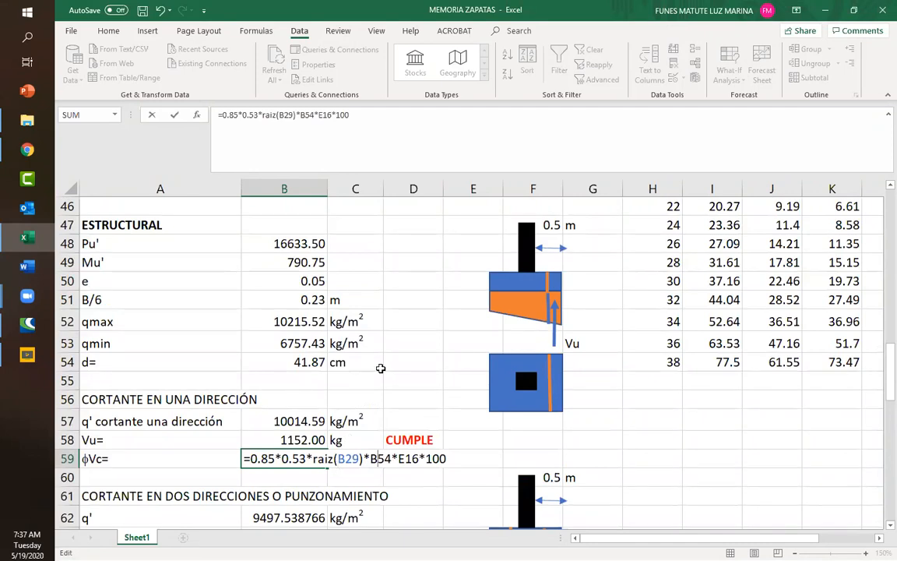
key(ctrl+Return)
double_click(315, 459)
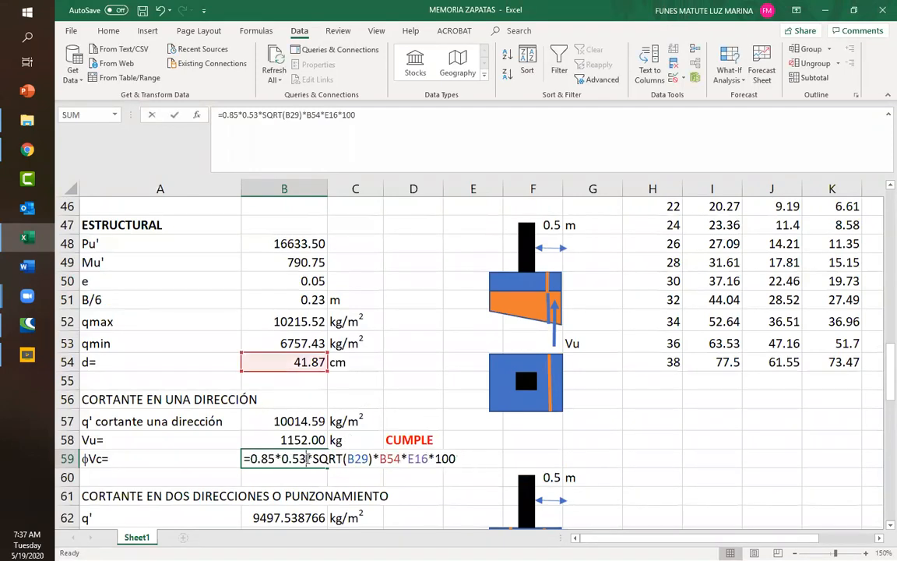
Trace the restored formula's E16 reference to the footing's L dimension, and examine its B54 and B29 references
click(402, 459)
scroll(434, 352, up, 10)
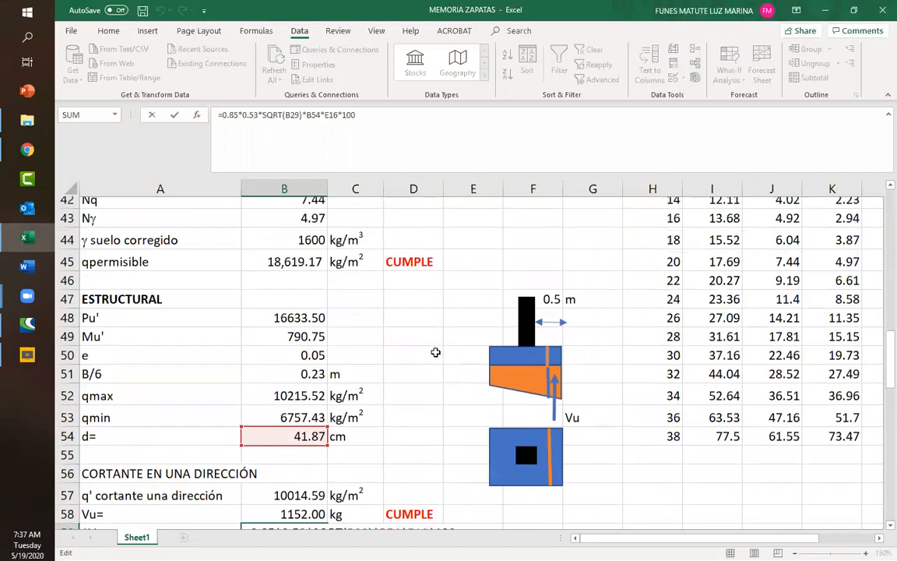
scroll(435, 356, up, 1)
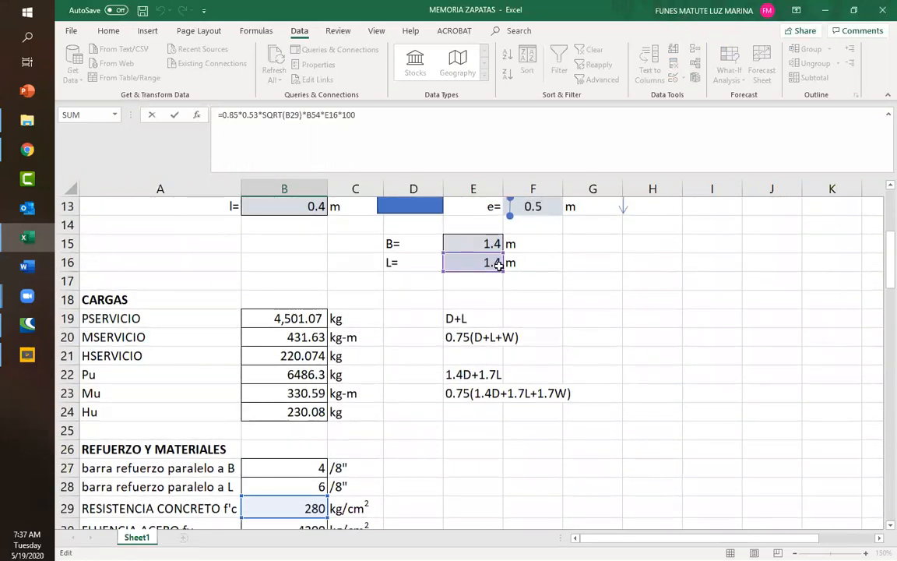
scroll(383, 414, down, 2)
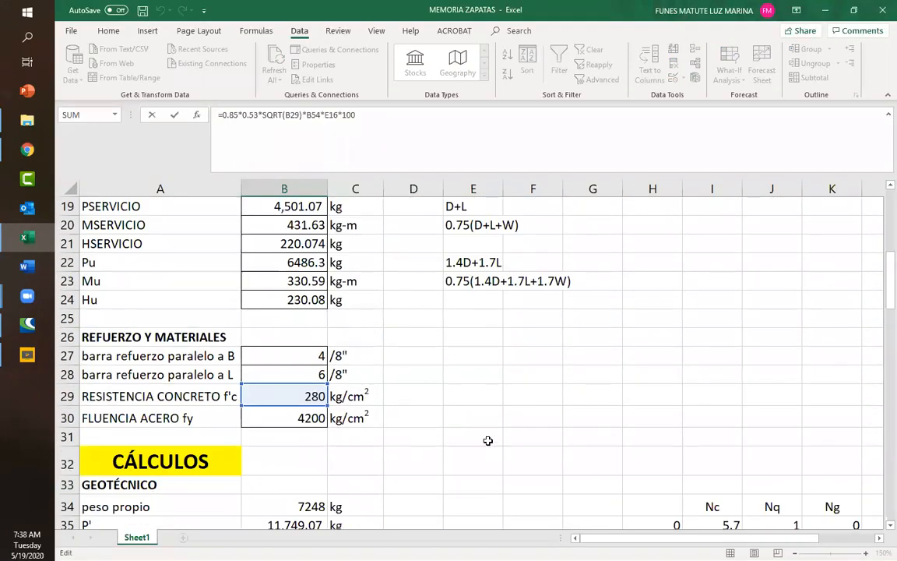
scroll(475, 440, down, 8)
scroll(466, 440, down, 2)
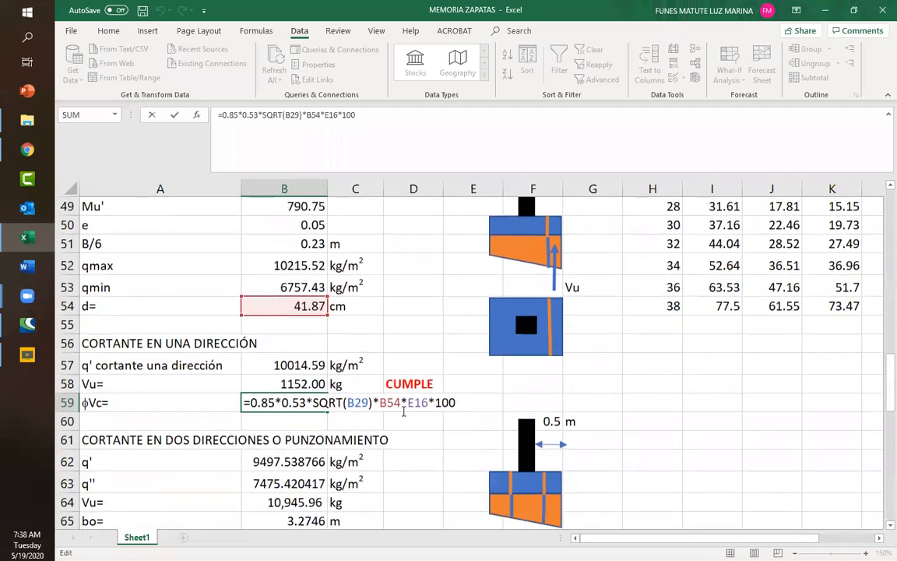
drag(381, 402, 401, 402)
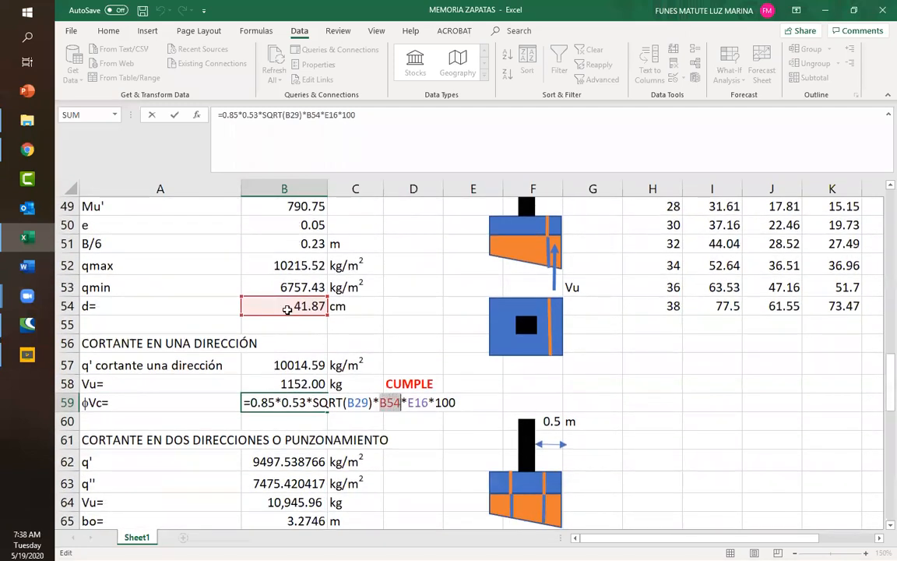
drag(344, 402, 370, 402)
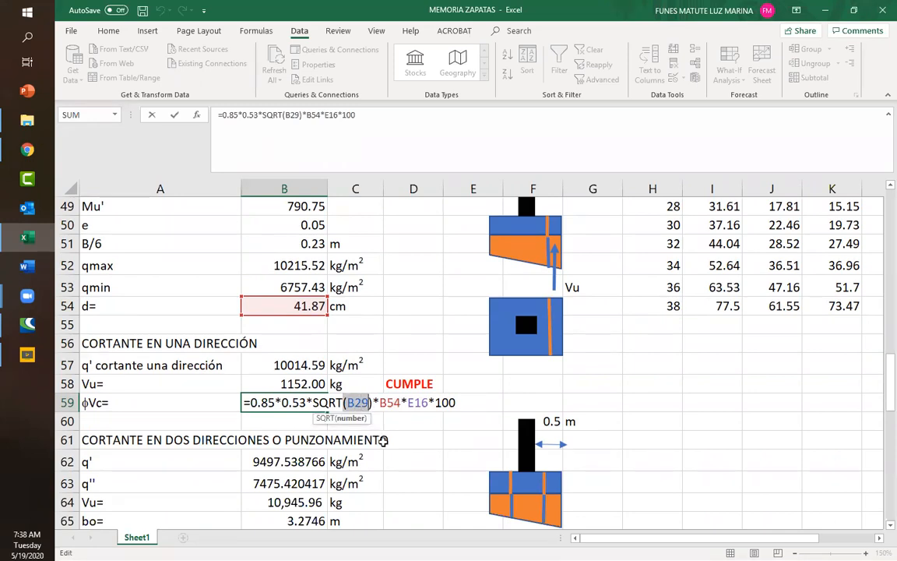
Examine the φVc shear capacity formula in B59, tracing its references to B29, B54 and E16
drag(380, 402, 429, 402)
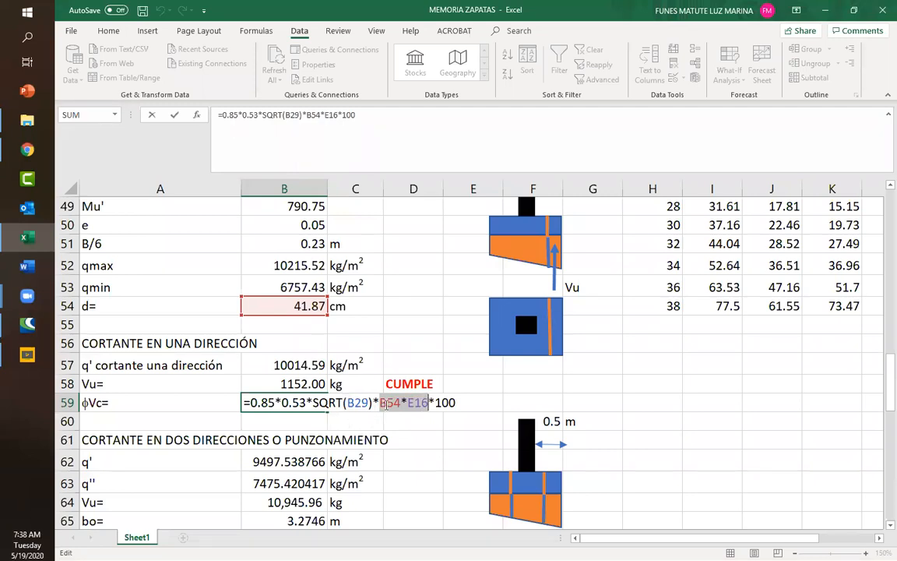
drag(379, 402, 400, 402)
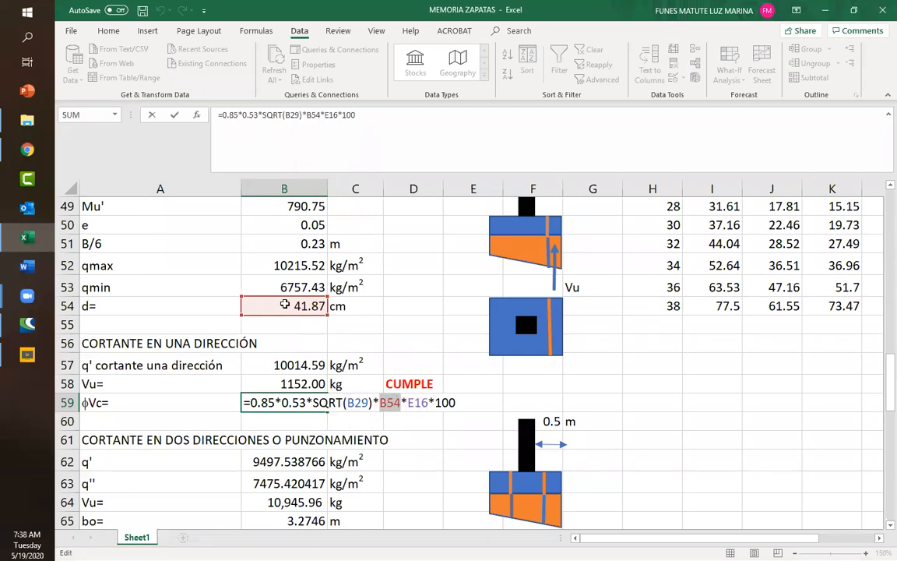
double_click(417, 402)
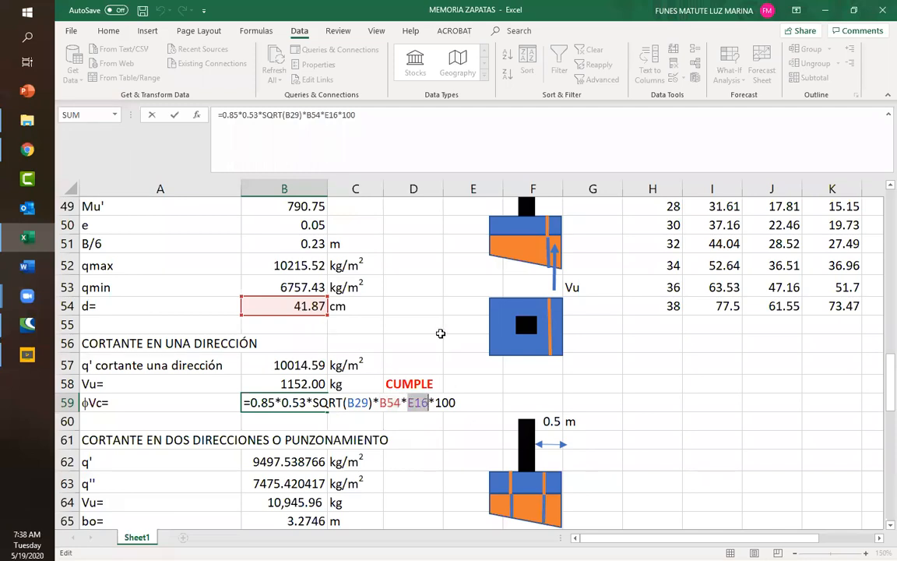
scroll(440, 333, up, 14)
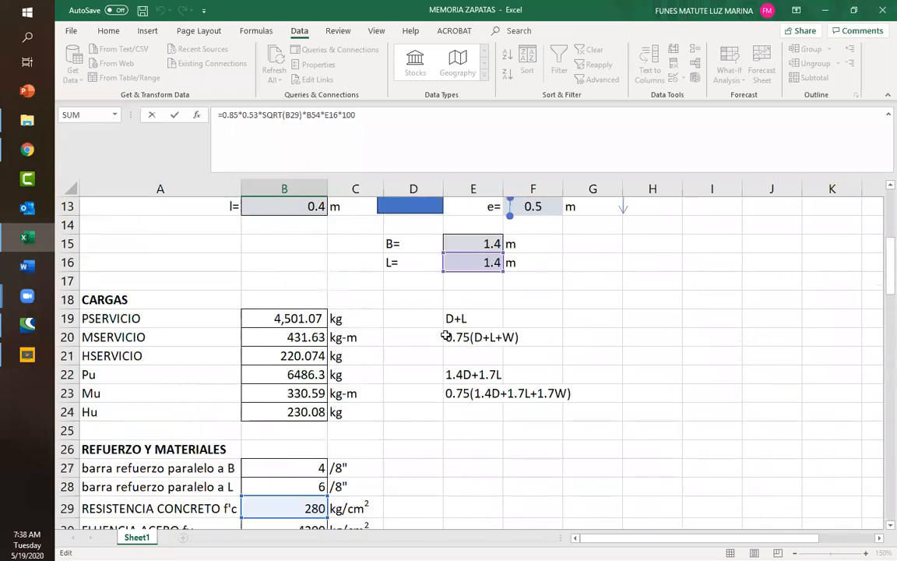
scroll(443, 392, down, 18)
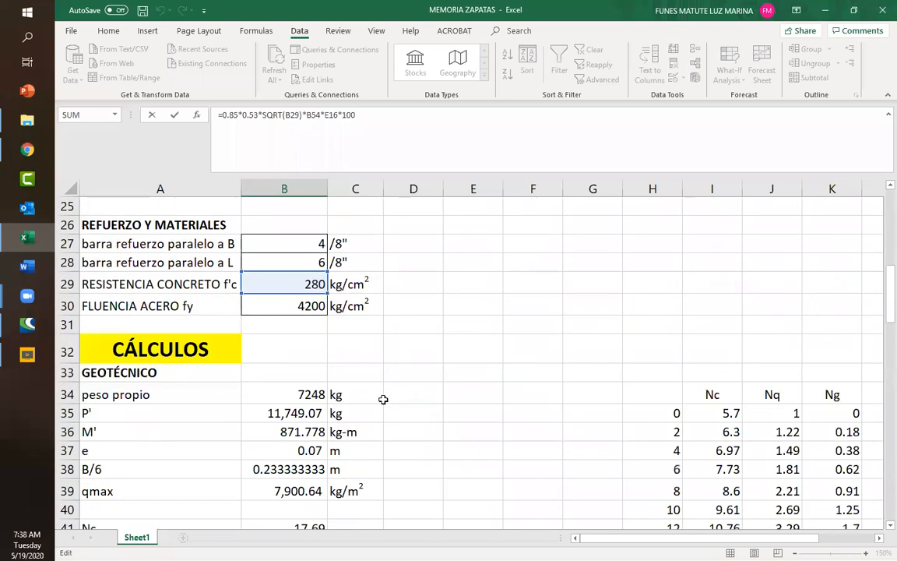
scroll(399, 409, up, 3)
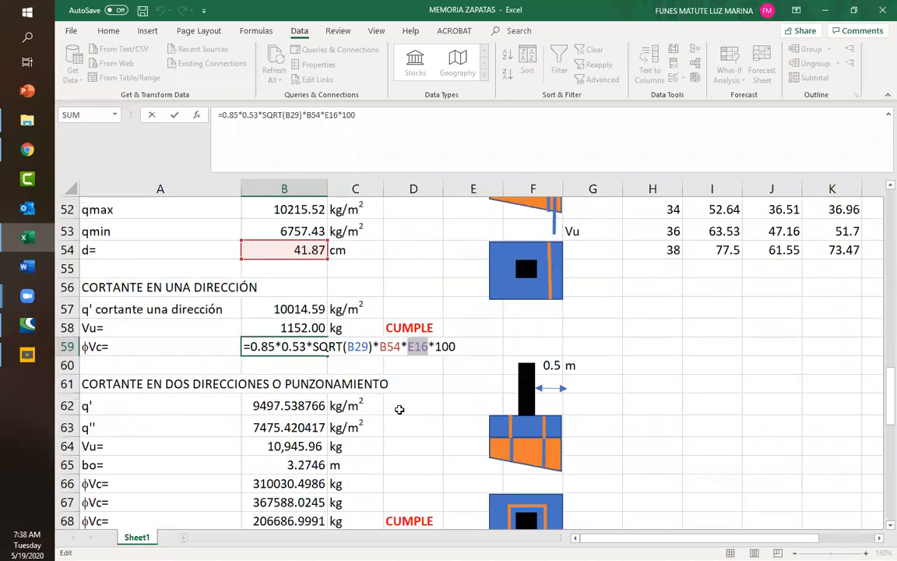
mouse_move(436, 347)
mouse_down()
mouse_move(461, 347)
mouse_move(419, 346)
mouse_move(429, 347)
mouse_up()
click(381, 348)
key(shift+Right)
key(shift+Right)
key(shift+Right)
key(Right)
key(shift+Right)
key(shift+Right)
key(shift+Right)
key(Escape)
key(Right)
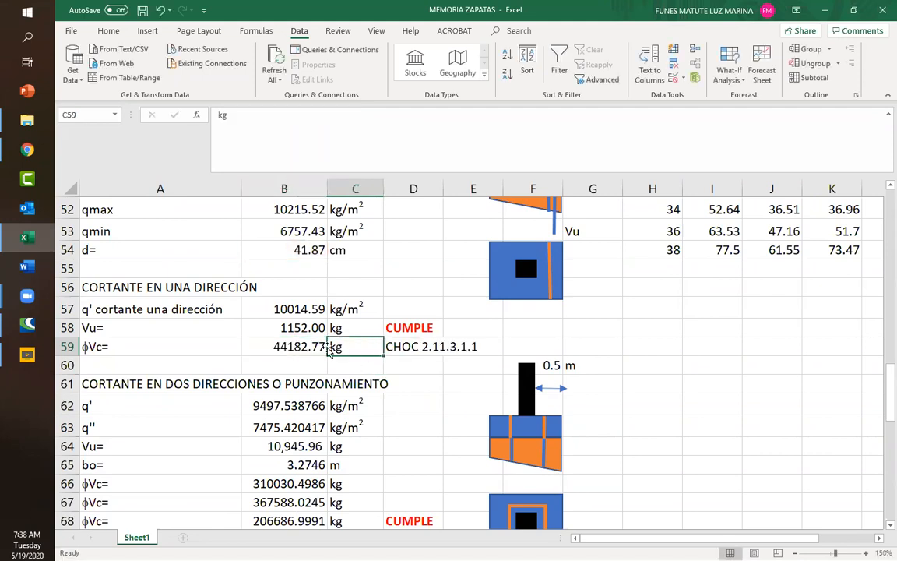
Inspect the Vu formula in B58 and compare the one-way shear demand with the φVc capacity in B59
click(281, 327)
double_click(285, 328)
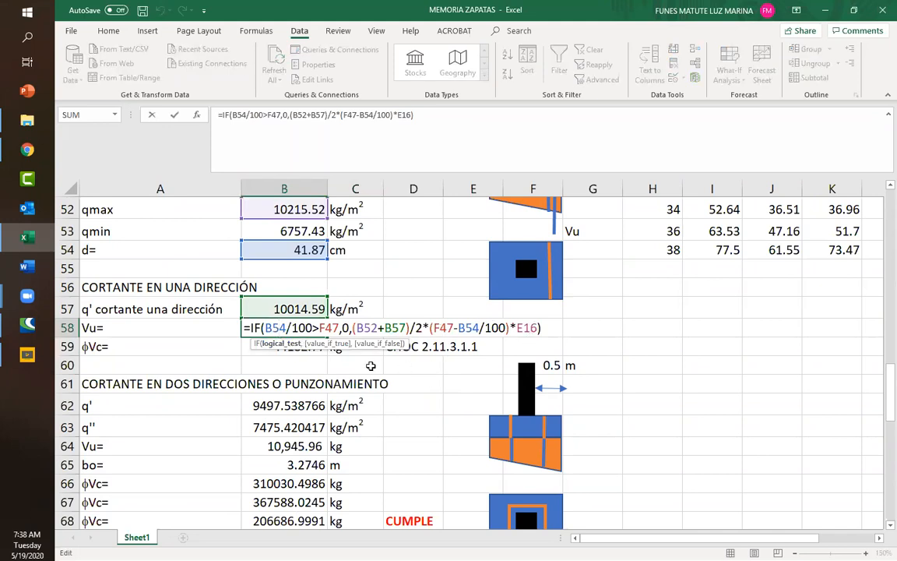
click(354, 328)
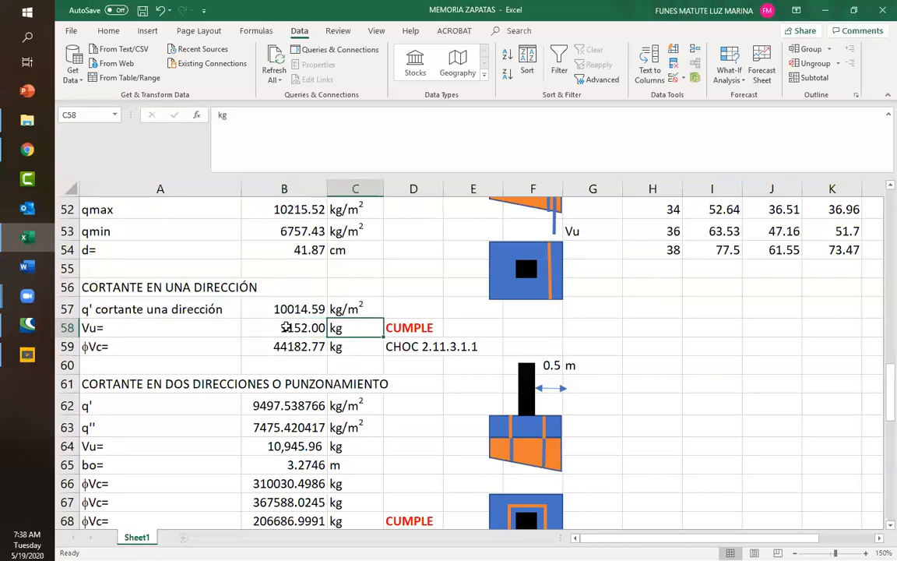
click(286, 328)
click(281, 348)
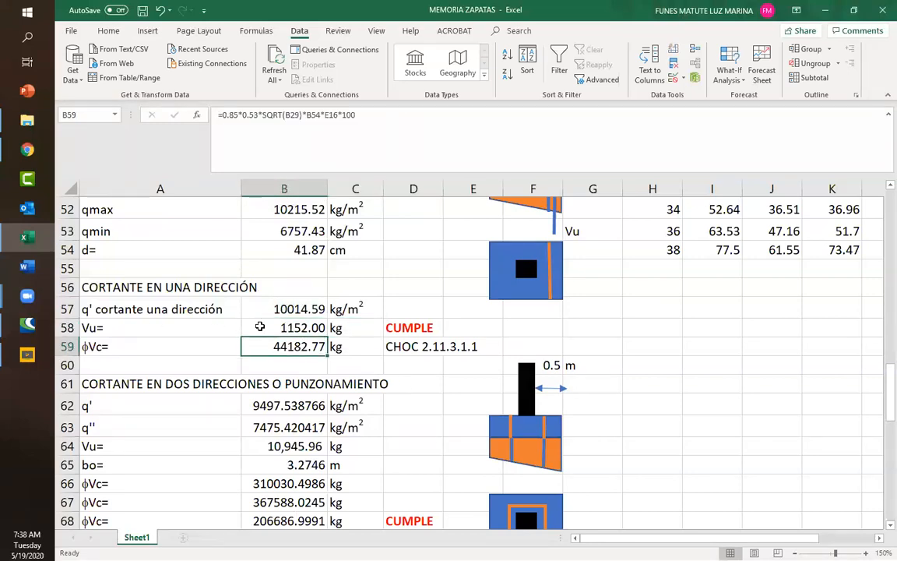
click(260, 327)
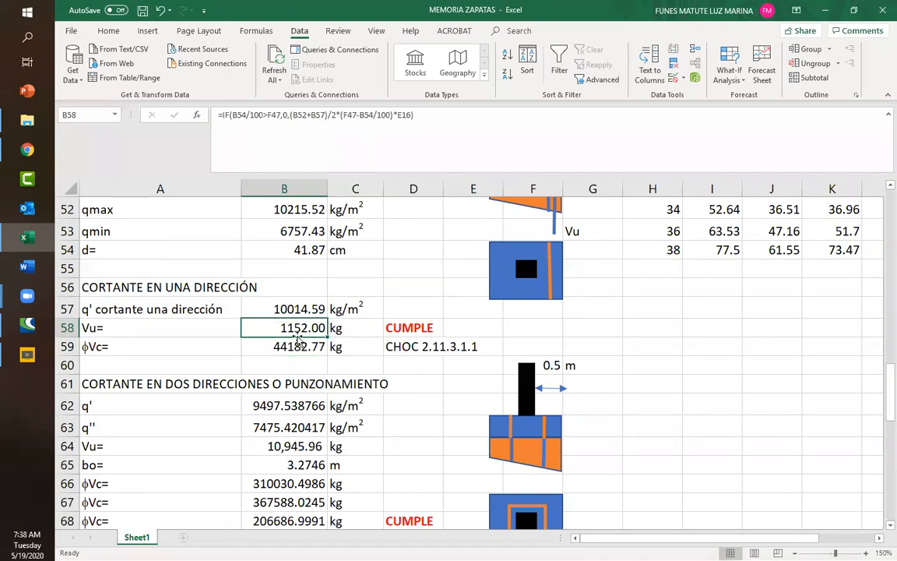
click(286, 348)
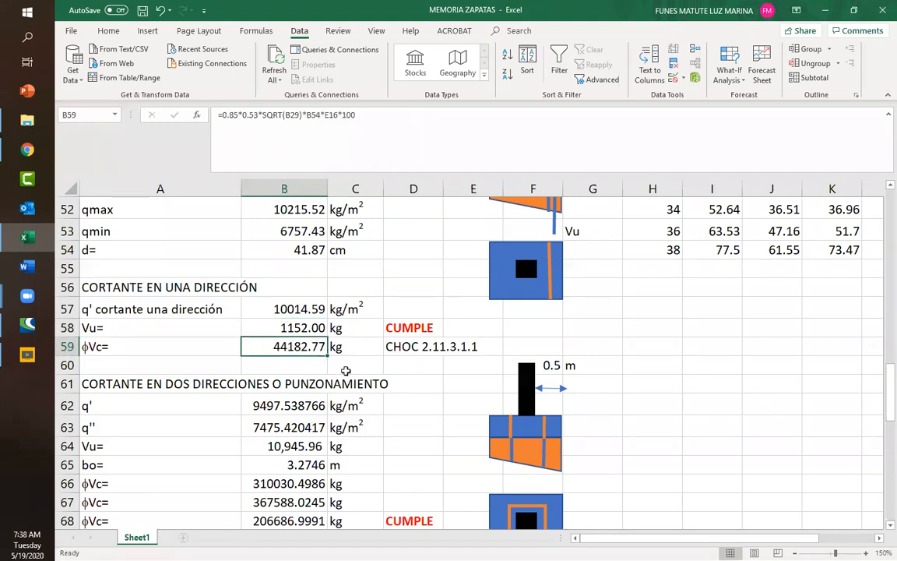
Examine the IF formula in D58 that compares B59 with B58, including its "NO CUMPLE" and "CUMPLE" outcomes
click(405, 330)
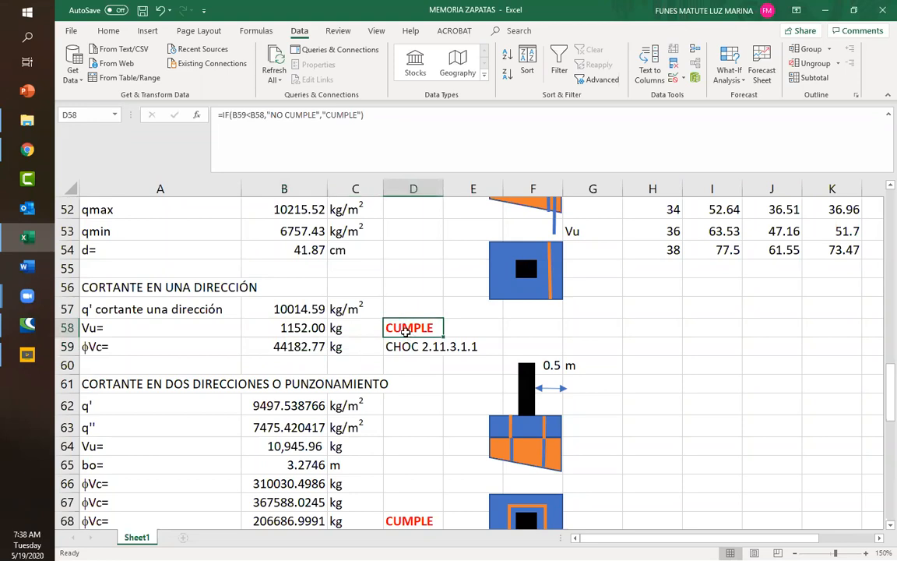
double_click(405, 330)
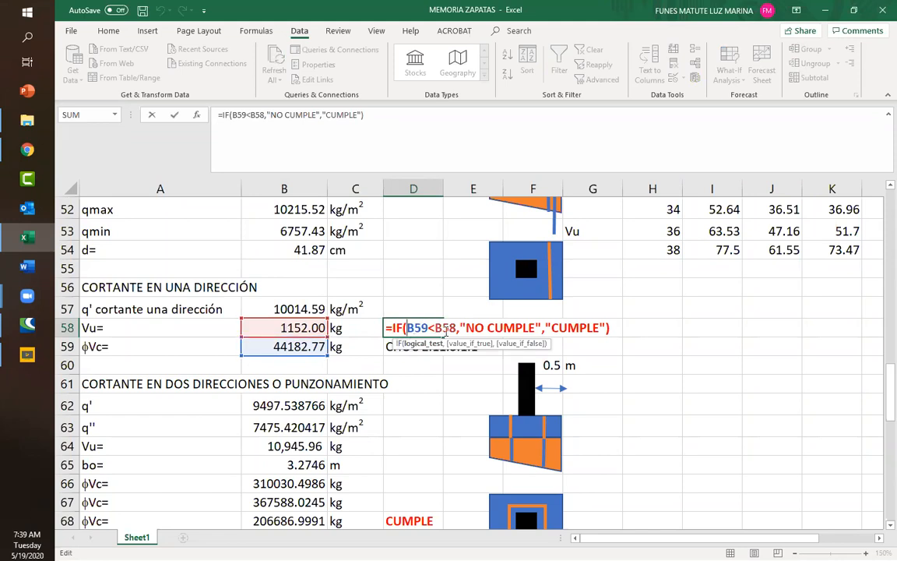
drag(466, 327, 534, 328)
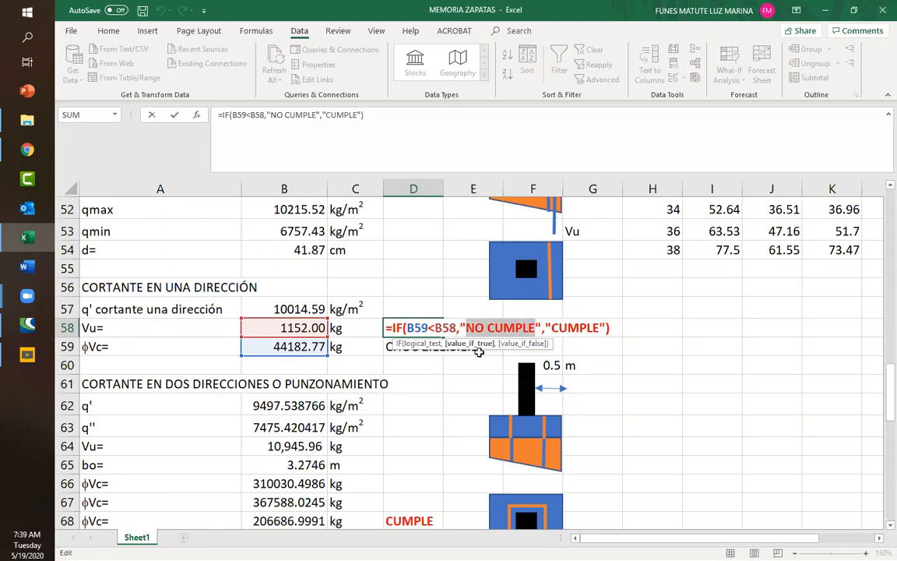
click(527, 344)
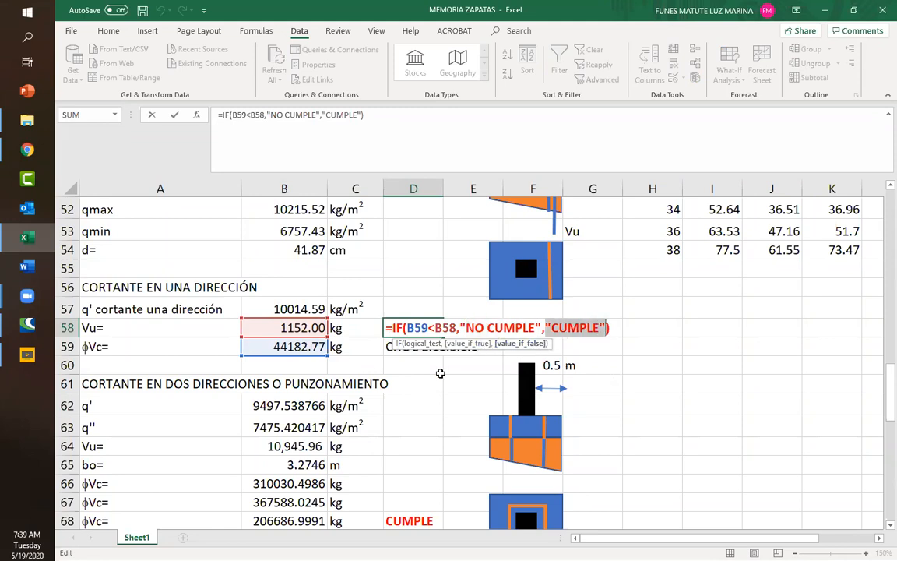
key(Escape)
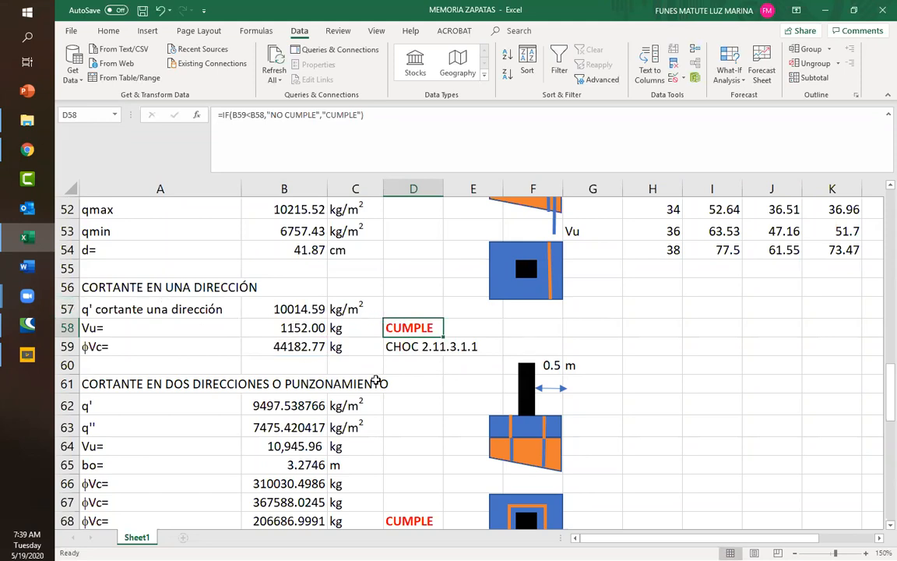
click(427, 387)
click(399, 335)
Set the footing thickness e in F13 to 0.3 m and review the one-way shear check
scroll(425, 363, up, 4)
scroll(425, 364, up, 12)
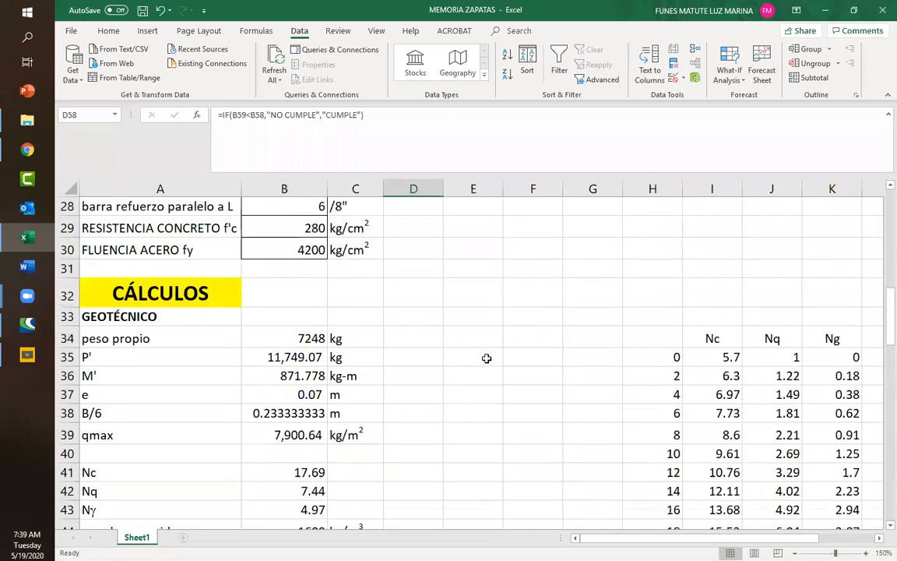
click(545, 383)
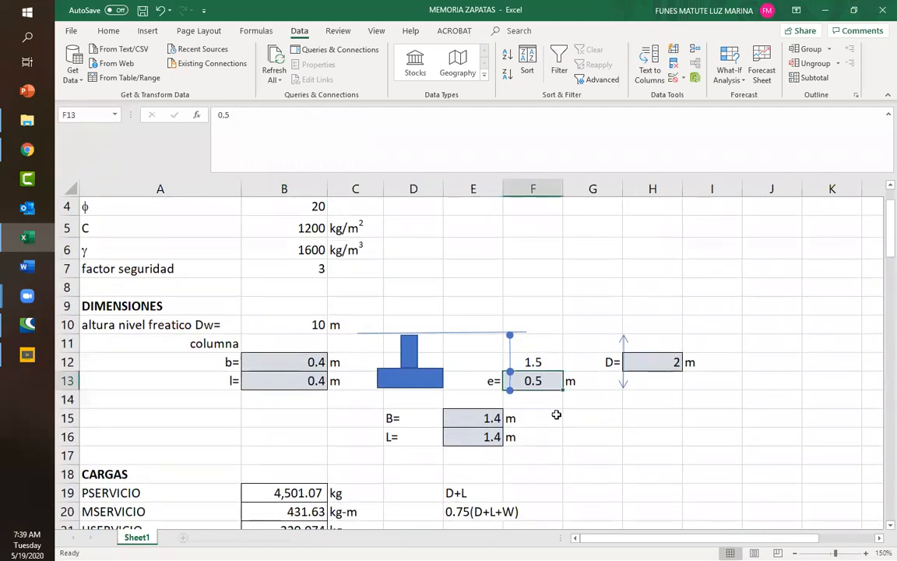
text(.3)
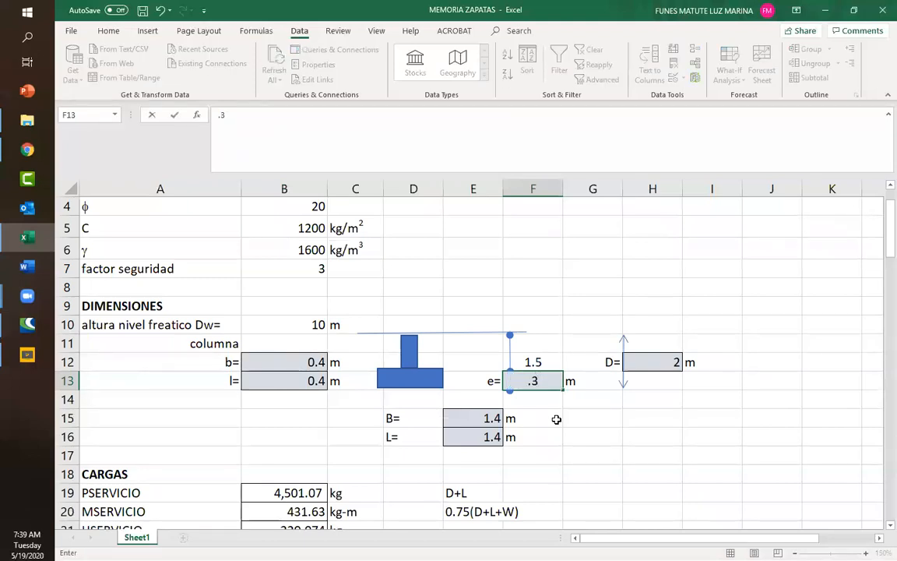
key(Return)
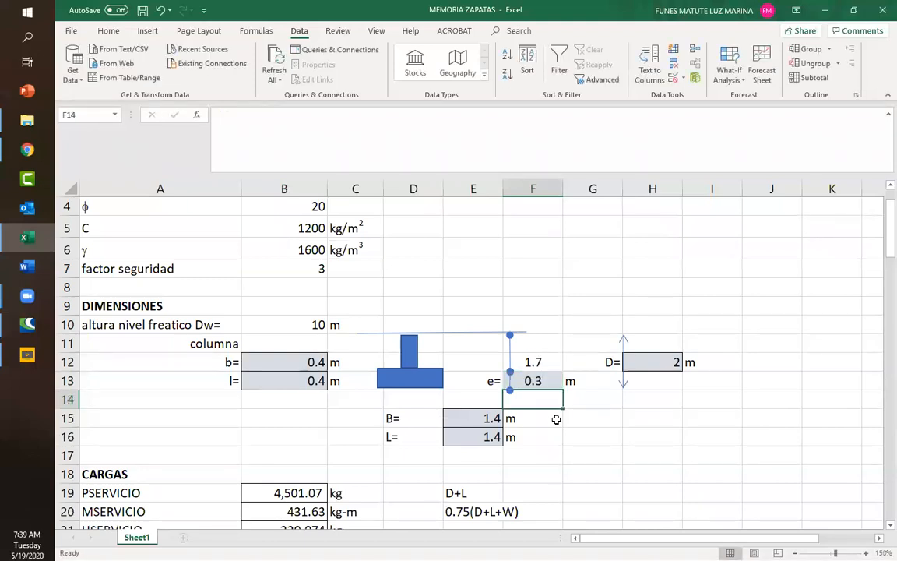
scroll(536, 412, down, 9)
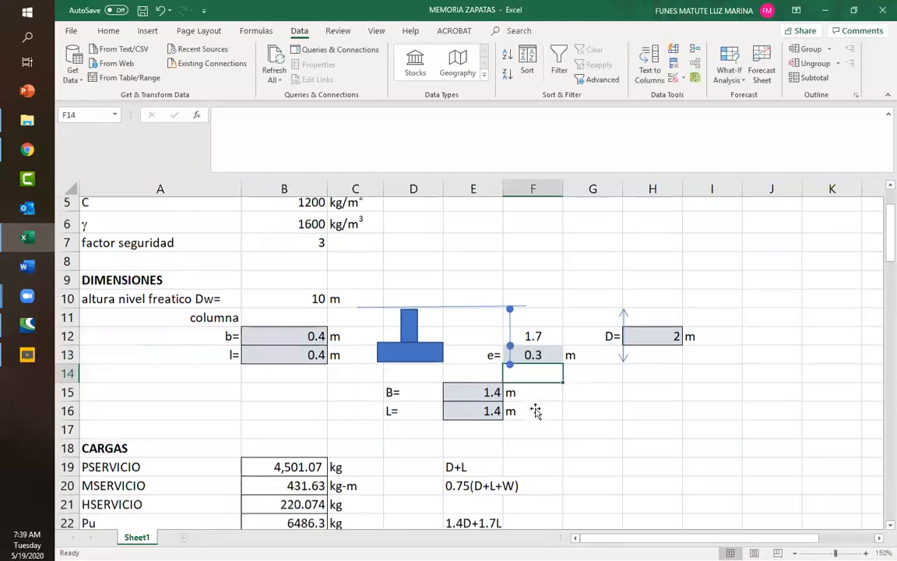
scroll(493, 402, down, 4)
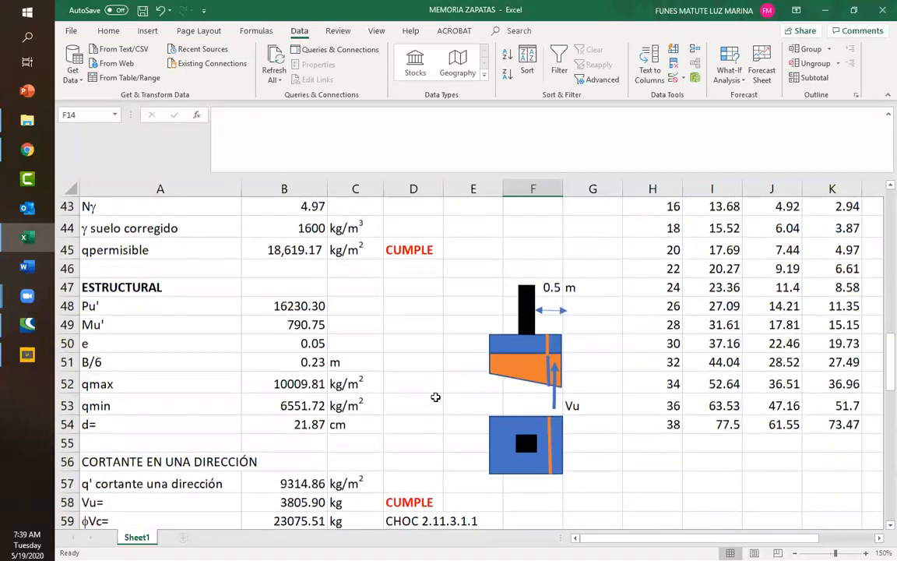
Set the footing thickness e in F13 to 0.1 m
scroll(434, 397, up, 2)
scroll(483, 381, up, 7)
scroll(527, 364, up, 5)
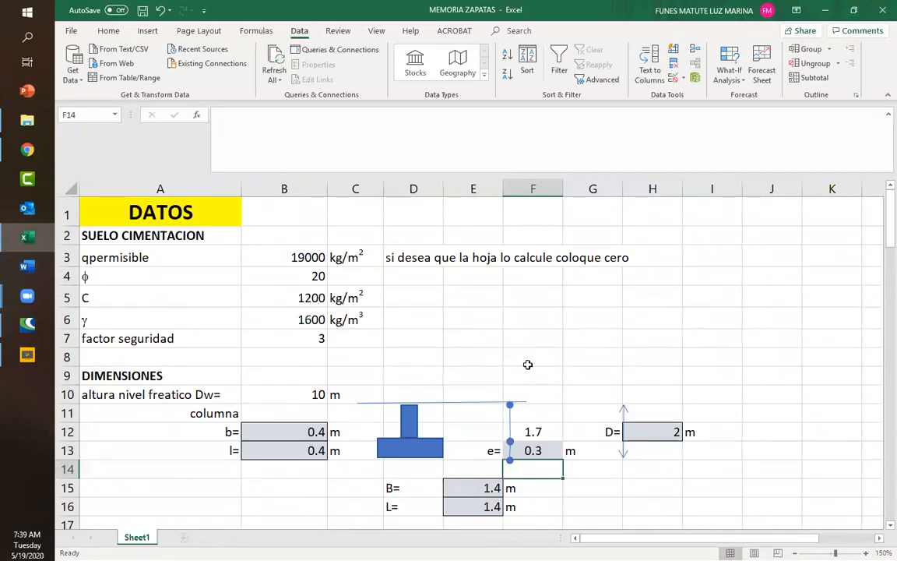
scroll(510, 390, down, 2)
click(517, 319)
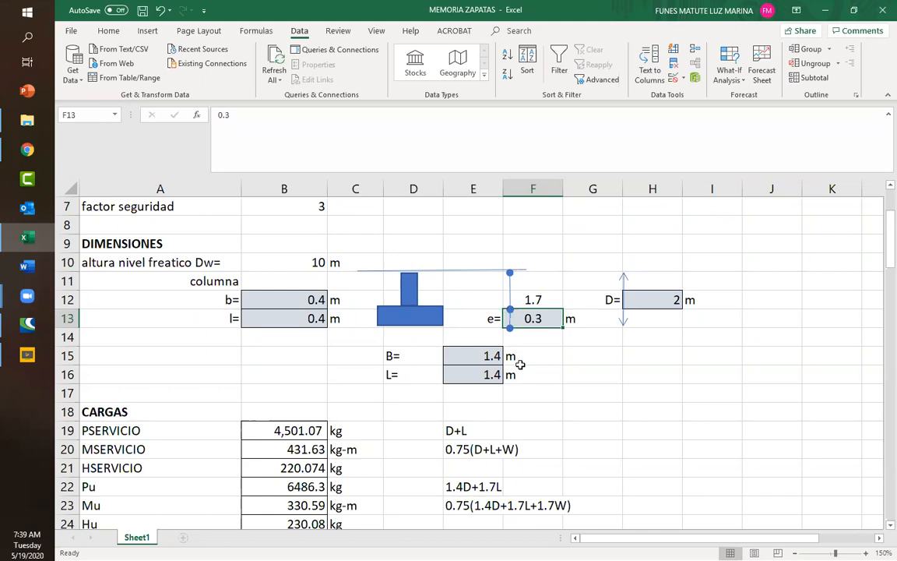
text(.1)
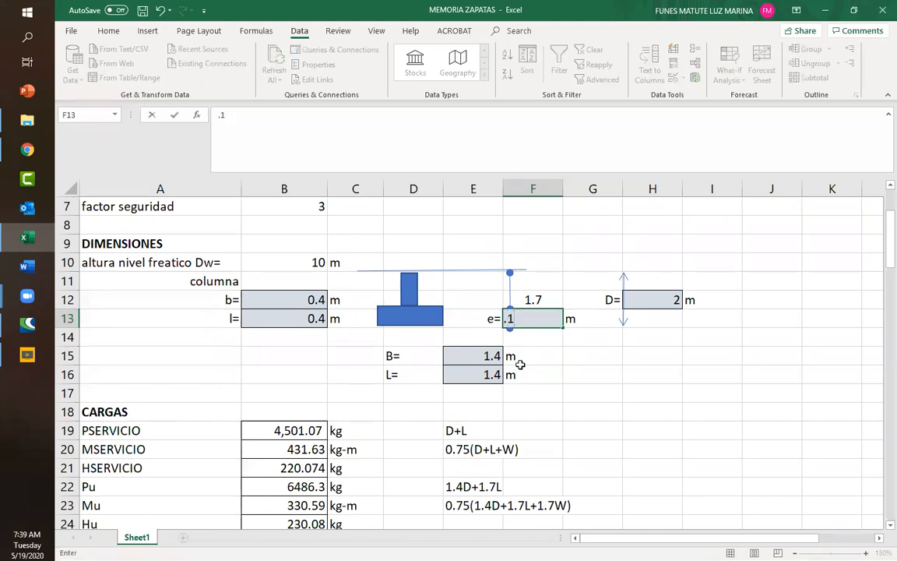
click(520, 361)
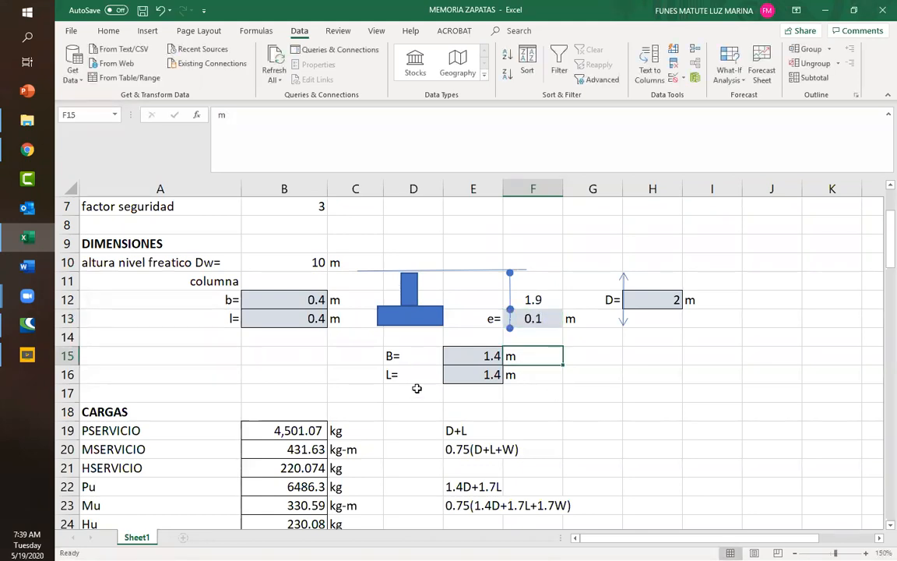
Review the one-way shear check in D58 and the structural footing diagram for the reduced thickness
scroll(416, 388, down, 10)
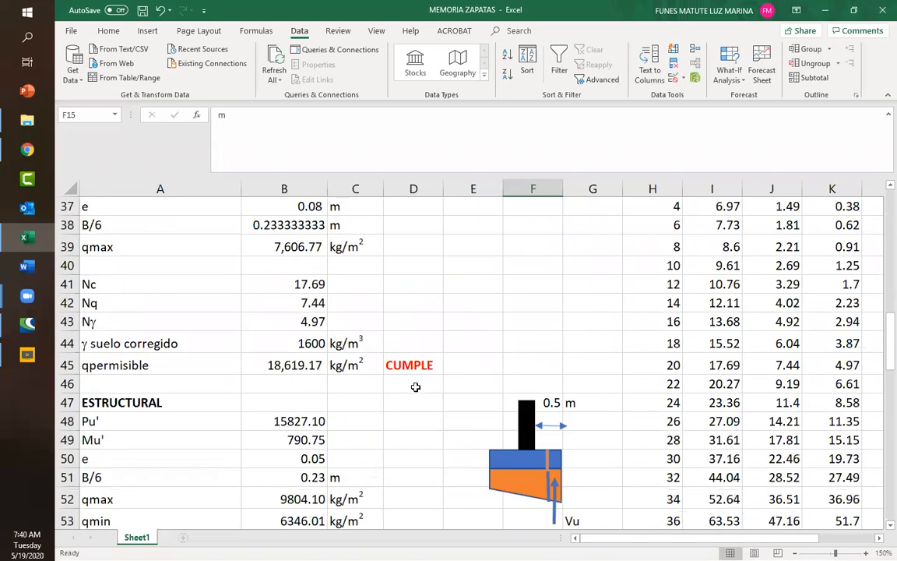
scroll(416, 387, down, 5)
scroll(414, 373, up, 1)
click(397, 383)
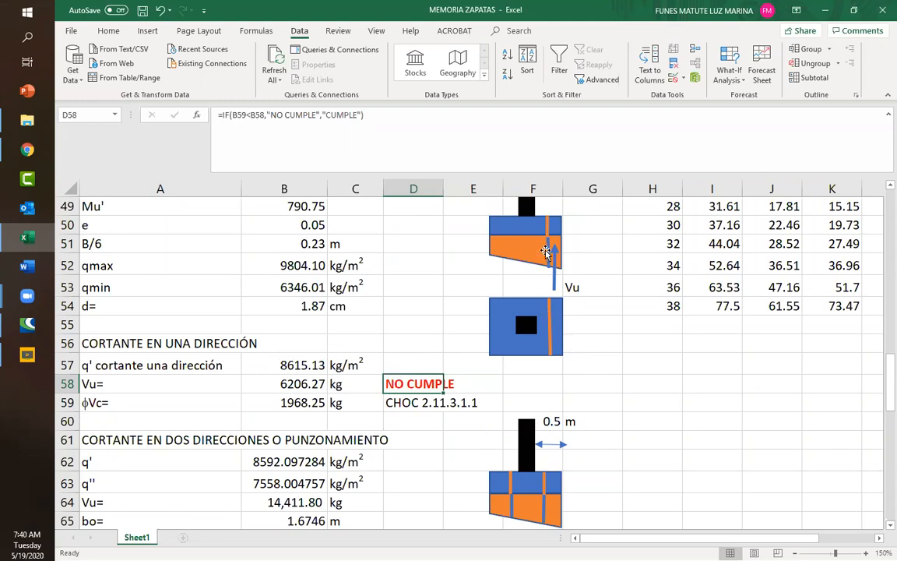
scroll(547, 307, up, 1)
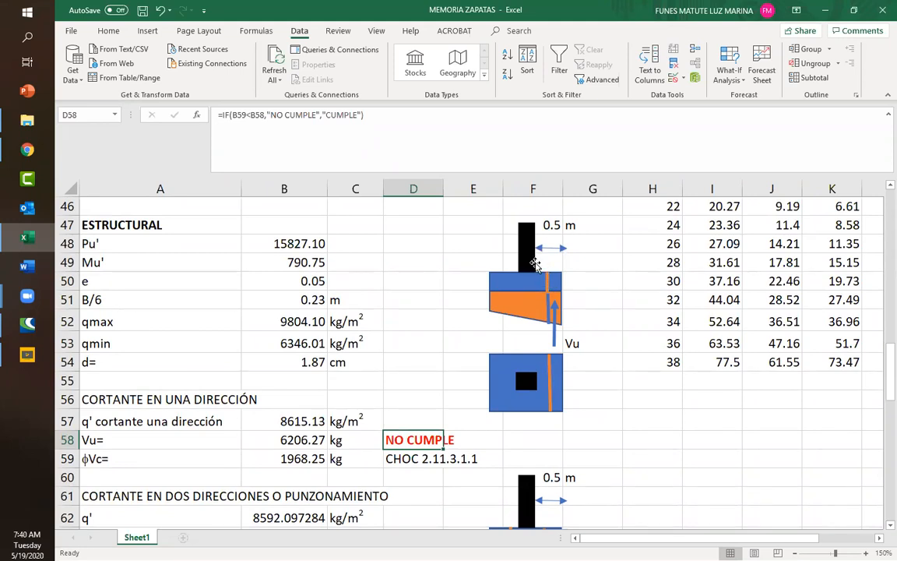
Widen the black column in the one-way shear diagram and shift the critical section line and Vu arrow toward the footing's edge
click(523, 248)
drag(516, 249, 545, 248)
key(Escape)
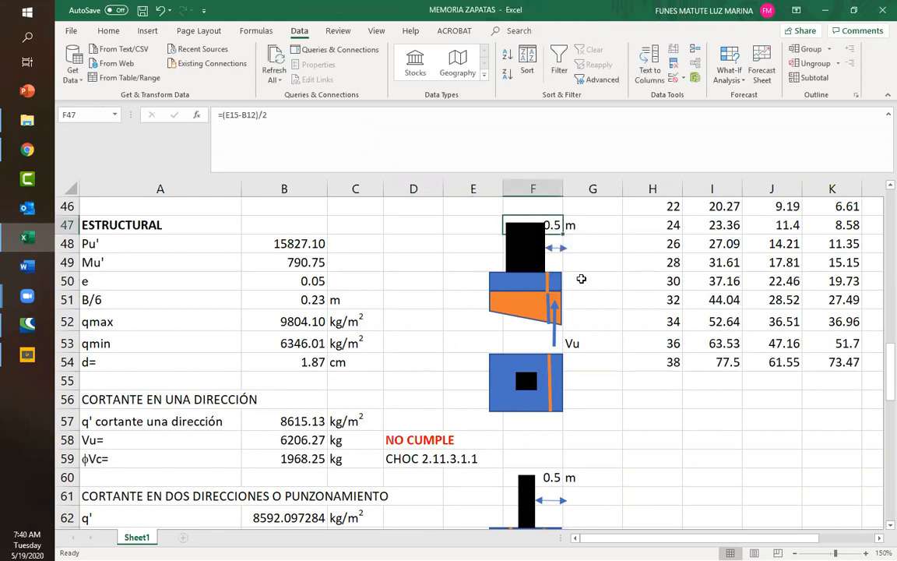
drag(547, 282, 557, 304)
drag(555, 341, 561, 340)
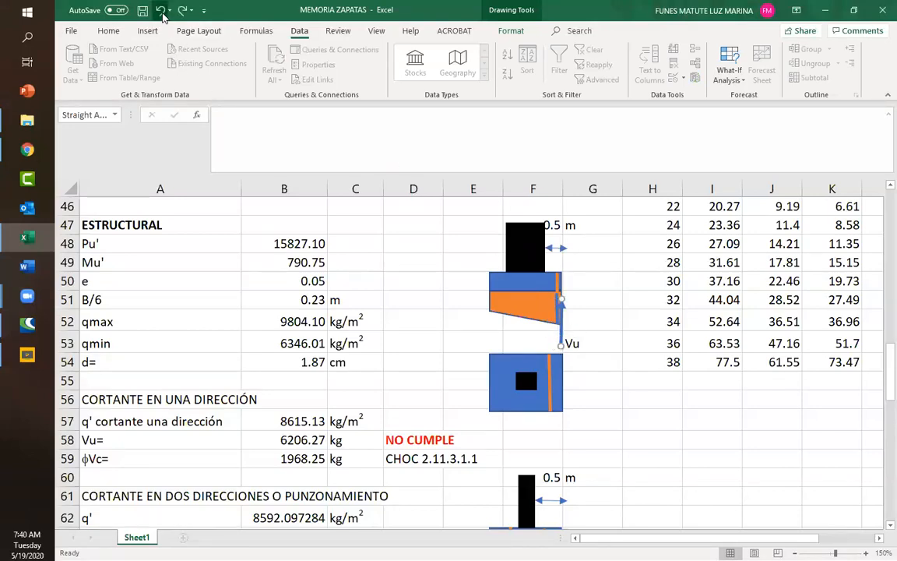
Undo the column widening and the line and arrow moves in the one-way shear diagram
click(160, 10)
click(161, 10)
click(162, 13)
click(162, 13)
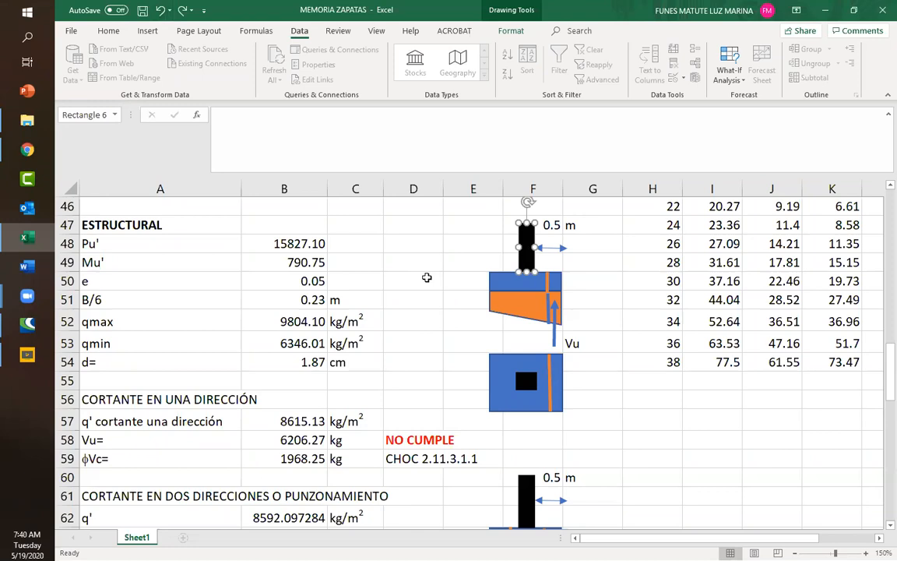
Set the column width b in B12 to 0.6 m and check the one-way shear result in D58
scroll(437, 275, up, 12)
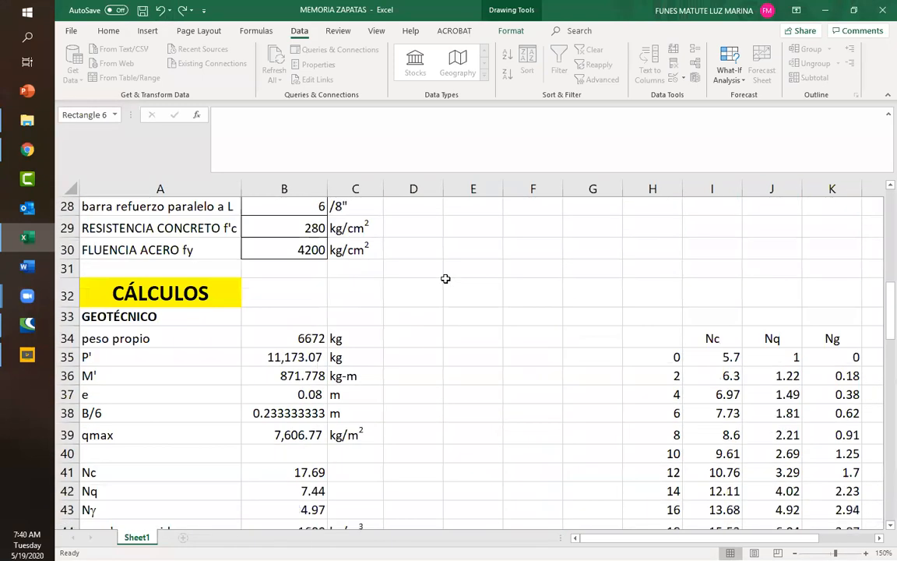
click(306, 243)
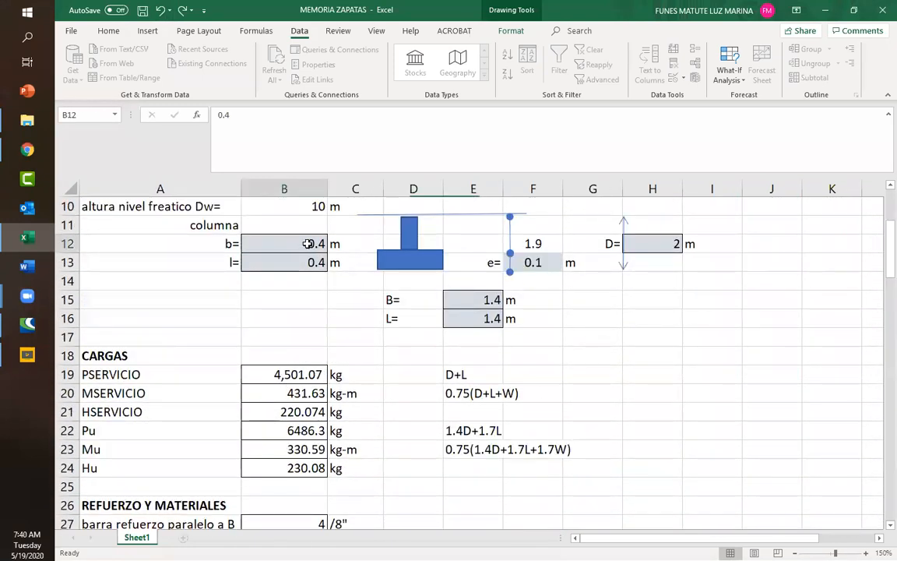
text(.6)
click(360, 305)
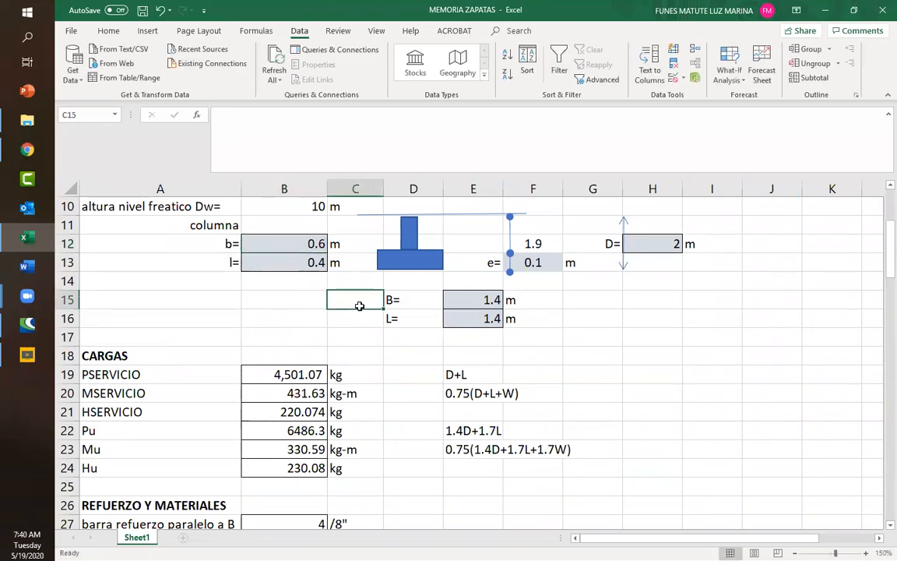
scroll(342, 331, down, 7)
scroll(410, 416, down, 4)
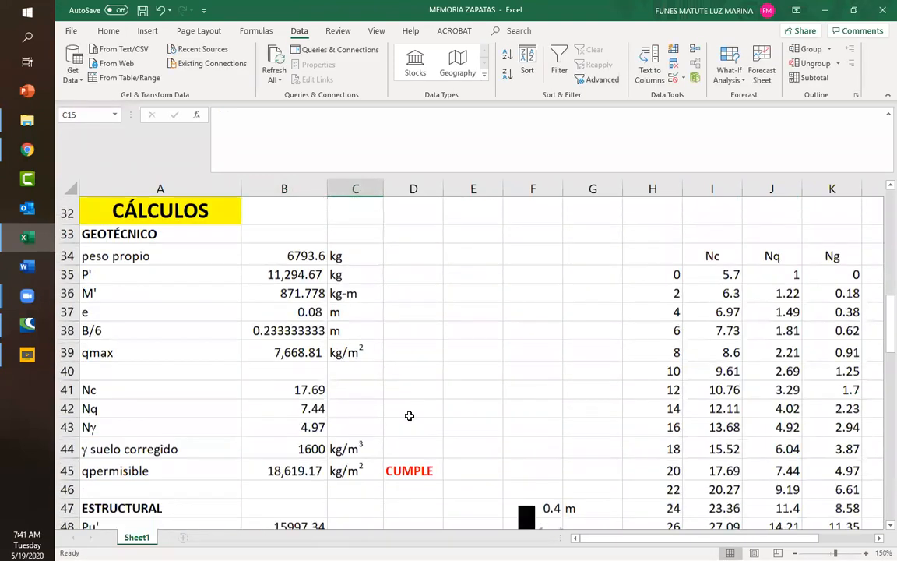
scroll(409, 416, down, 1)
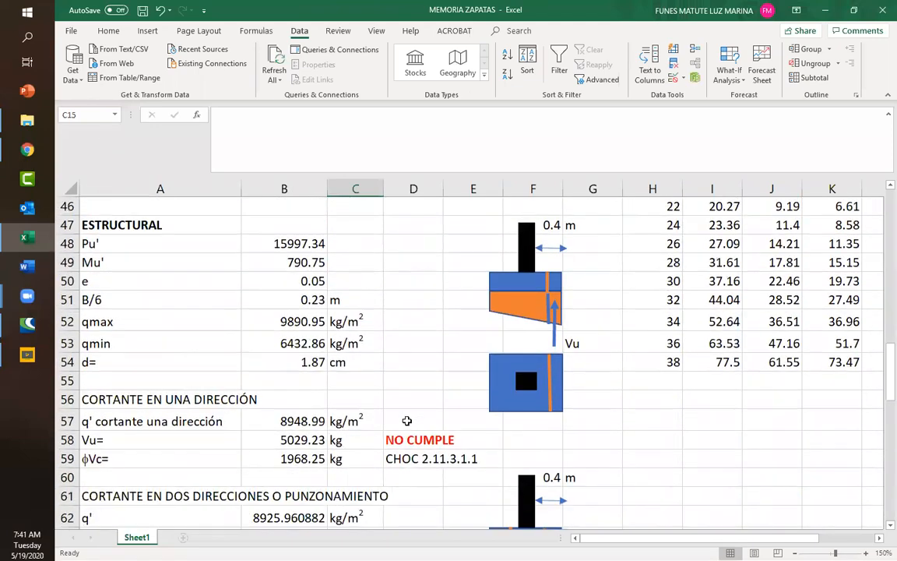
click(408, 437)
Set the footing thickness e in F13 to 0.3 m and review the one-way shear check in row 58
scroll(405, 303, up, 6)
scroll(408, 310, up, 7)
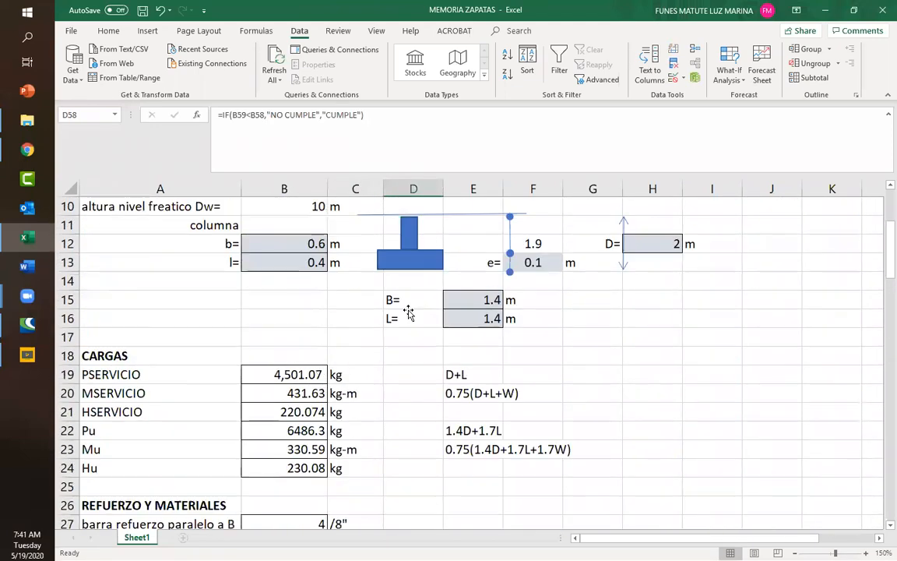
click(533, 319)
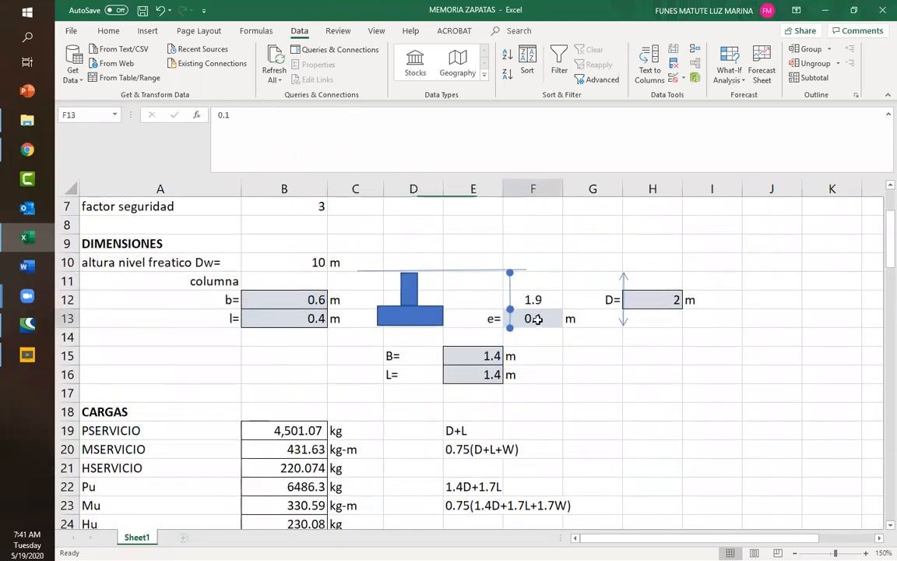
text(.3)
click(559, 354)
scroll(400, 427, down, 12)
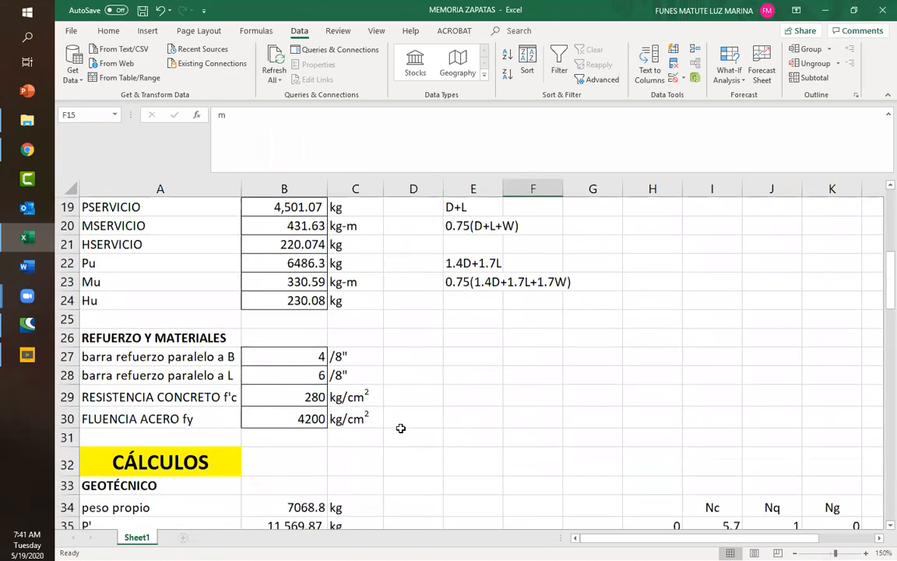
scroll(400, 428, down, 1)
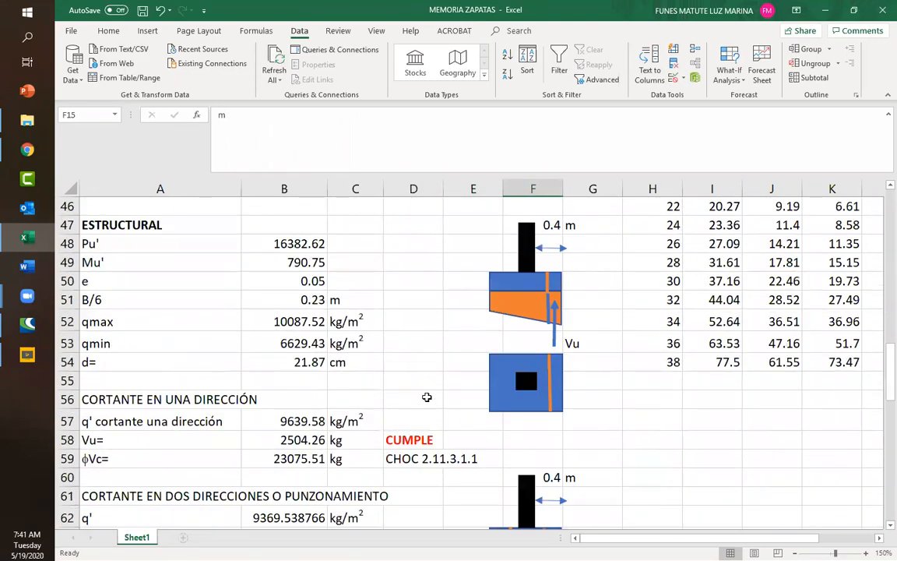
Set the footing thickness e in F13 to 0.2 m and compare Vu with φVc in the one-way shear section
scroll(427, 396, up, 10)
scroll(427, 396, up, 3)
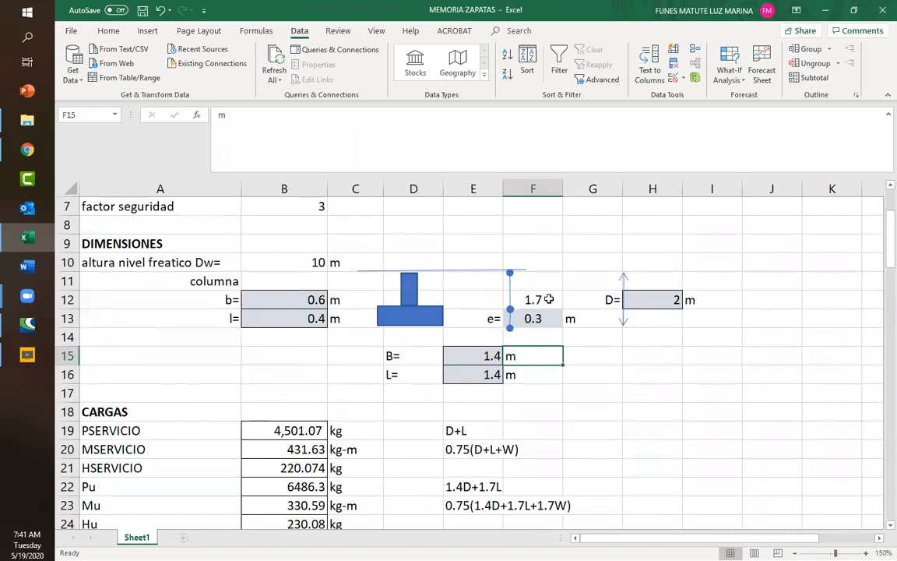
click(532, 320)
text(.2)
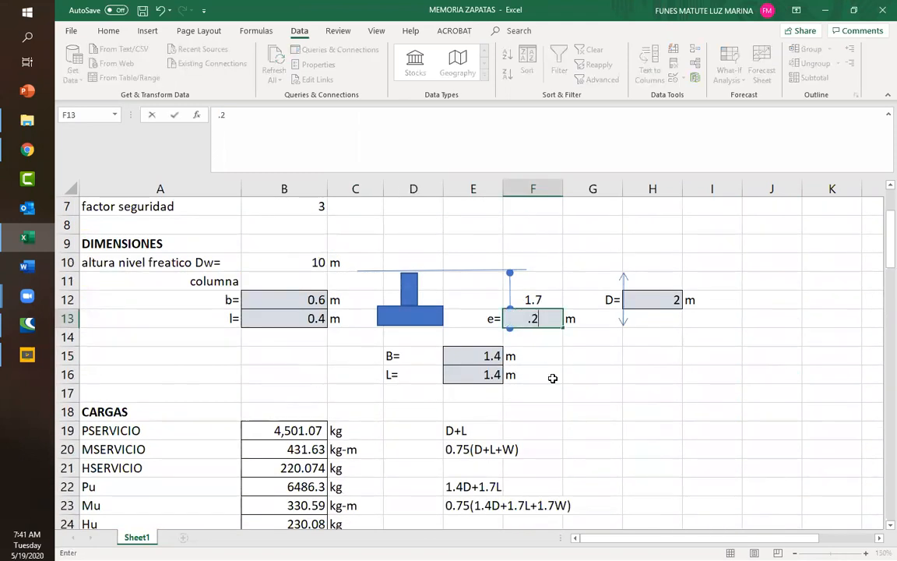
key(Return)
scroll(467, 411, down, 14)
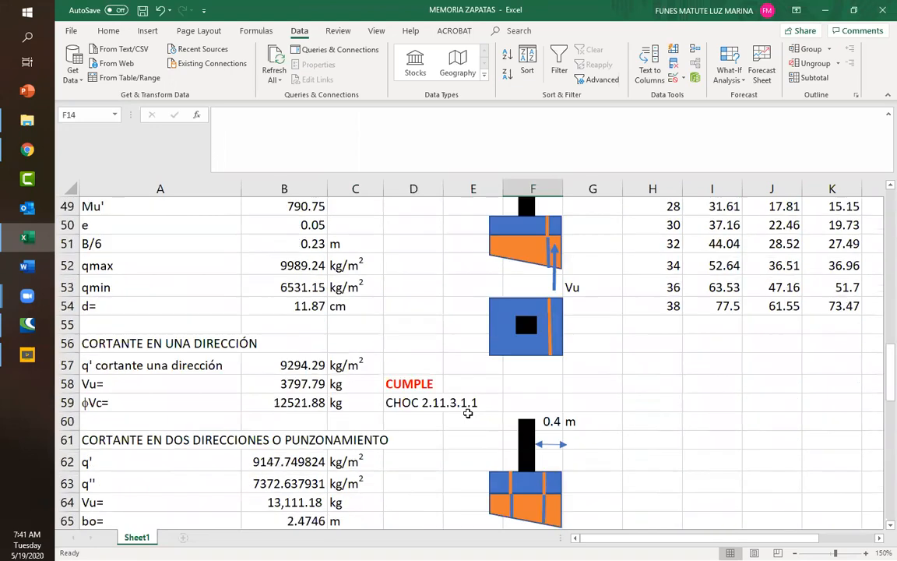
Set the footing thickness e in F13 back to 0.1 m and check the one-way shear result in D58
scroll(459, 366, up, 11)
scroll(514, 209, up, 3)
click(526, 318)
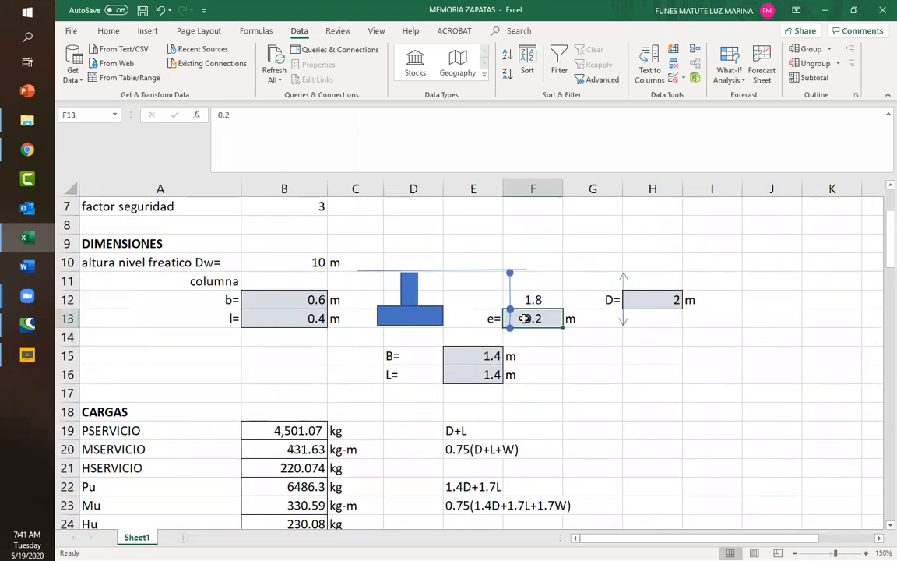
text(.1)
click(558, 387)
scroll(428, 400, down, 5)
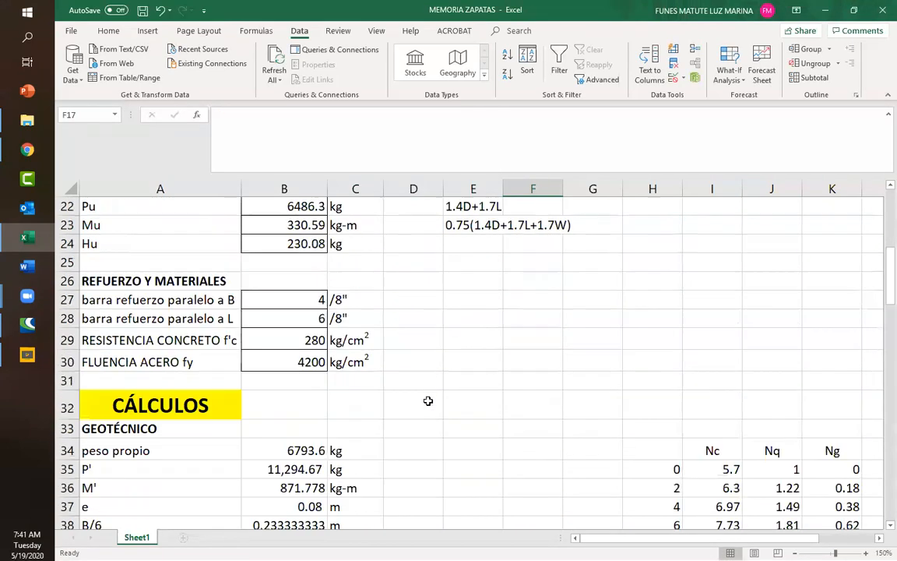
scroll(428, 400, down, 13)
scroll(428, 398, up, 1)
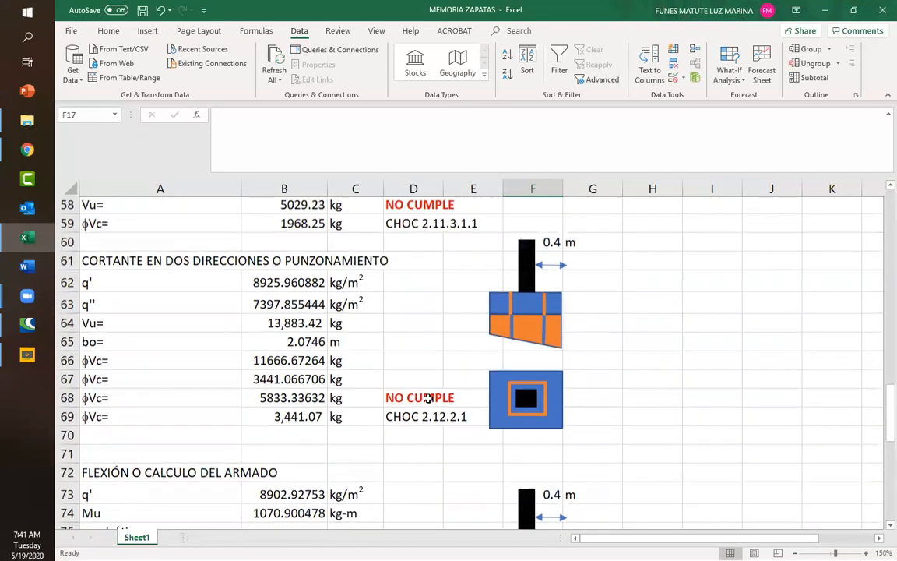
scroll(425, 366, up, 1)
click(405, 268)
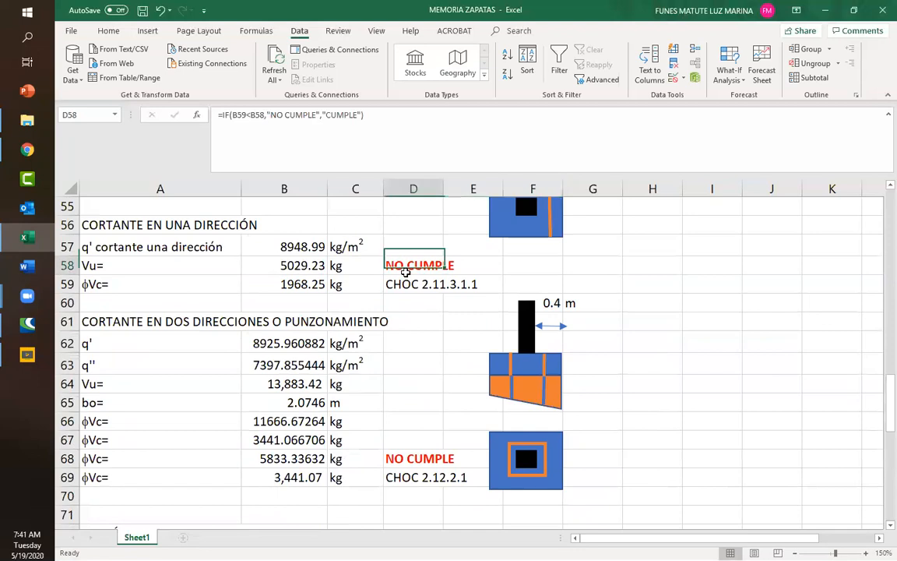
Set the column width b in B12 to 0.7 m and check the one-way shear result in D58
scroll(433, 340, up, 5)
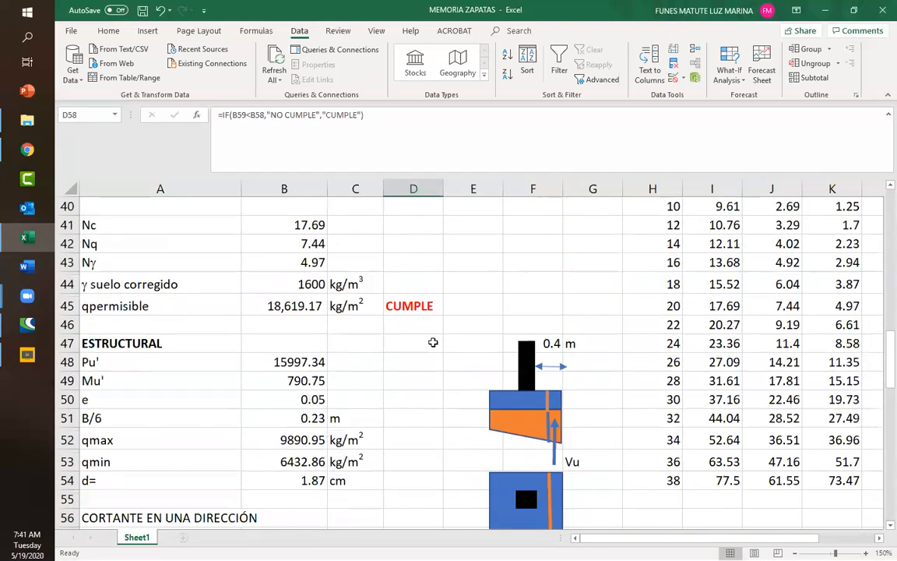
scroll(433, 343, up, 11)
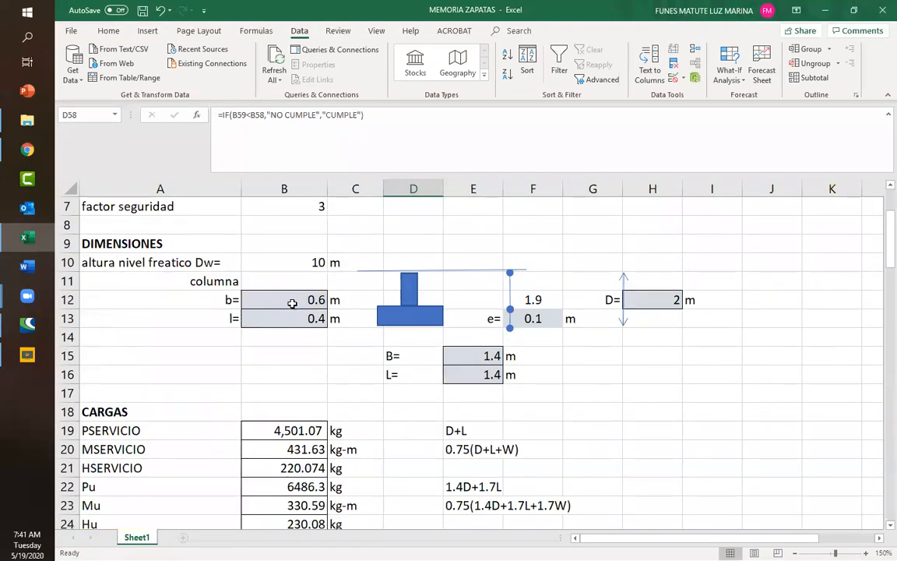
click(292, 303)
text(.)
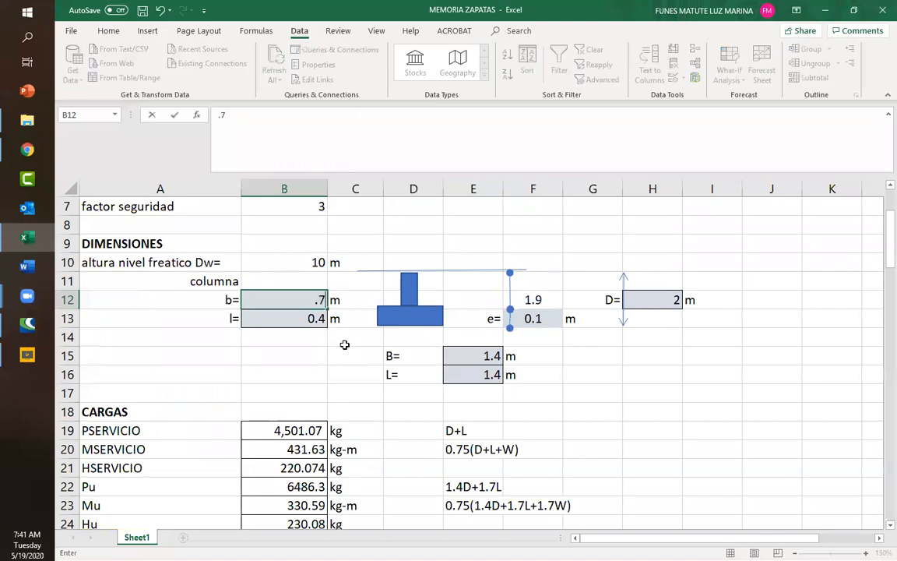
text(7)
key(Return)
scroll(362, 408, down, 10)
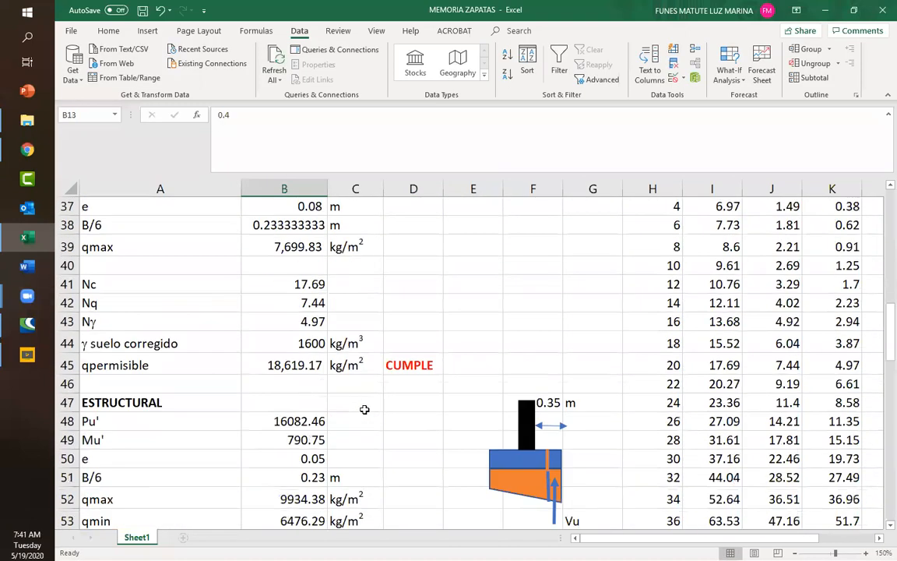
scroll(363, 409, down, 3)
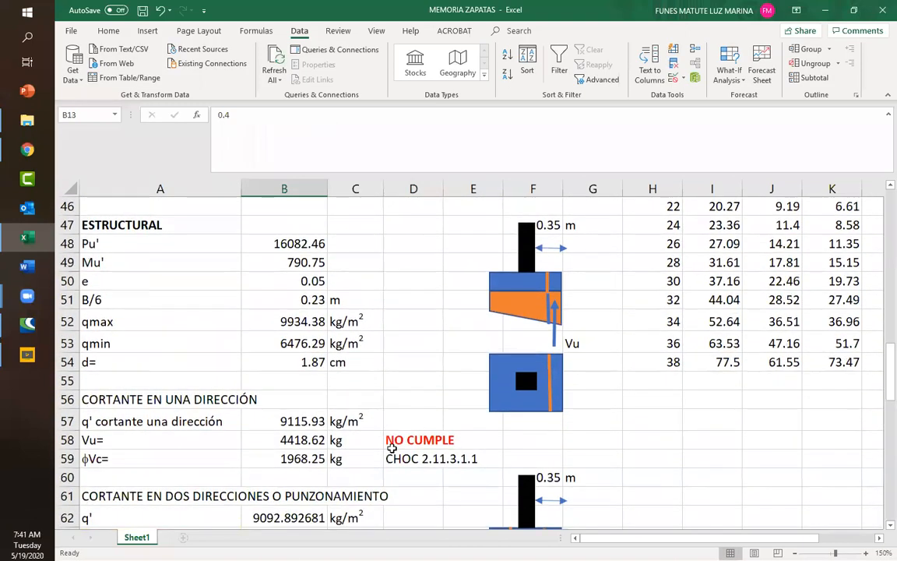
click(395, 440)
Set the column width b in B12 to 0.8 m and check the one-way shear result in D58
scroll(391, 360, up, 13)
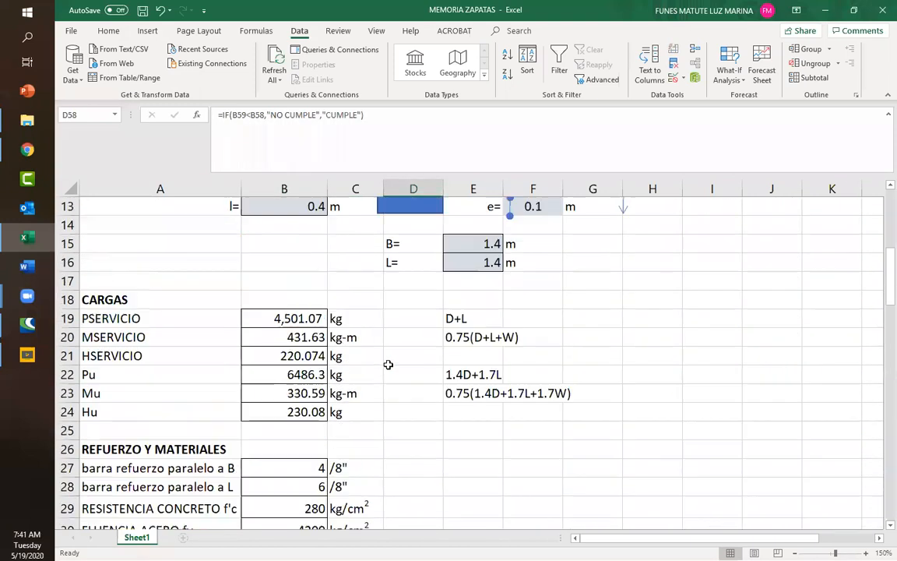
scroll(388, 364, up, 1)
click(293, 303)
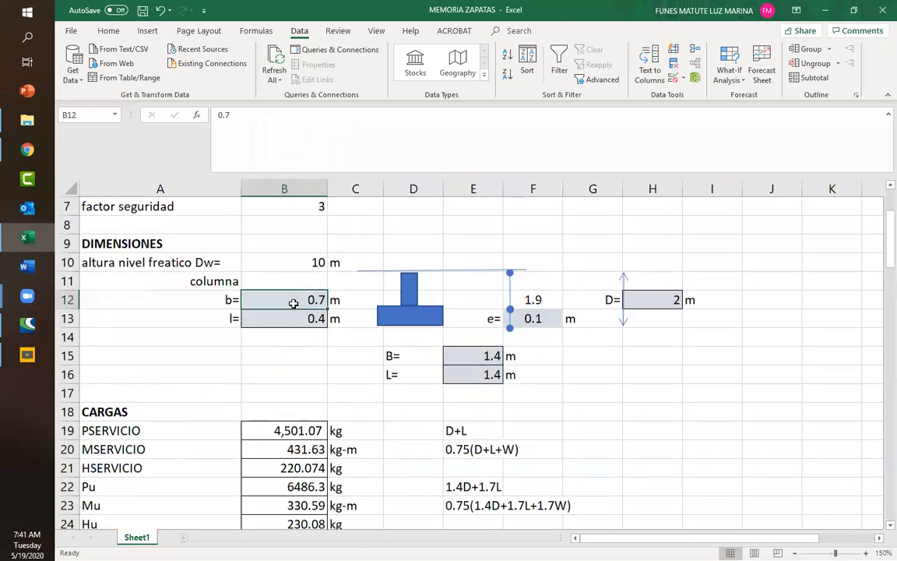
text(.8)
key(Return)
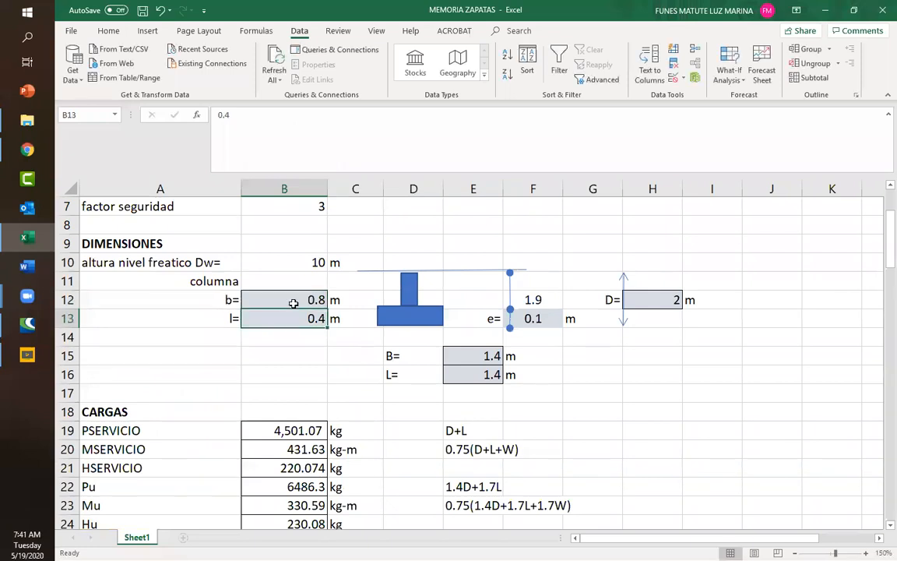
scroll(352, 409, down, 11)
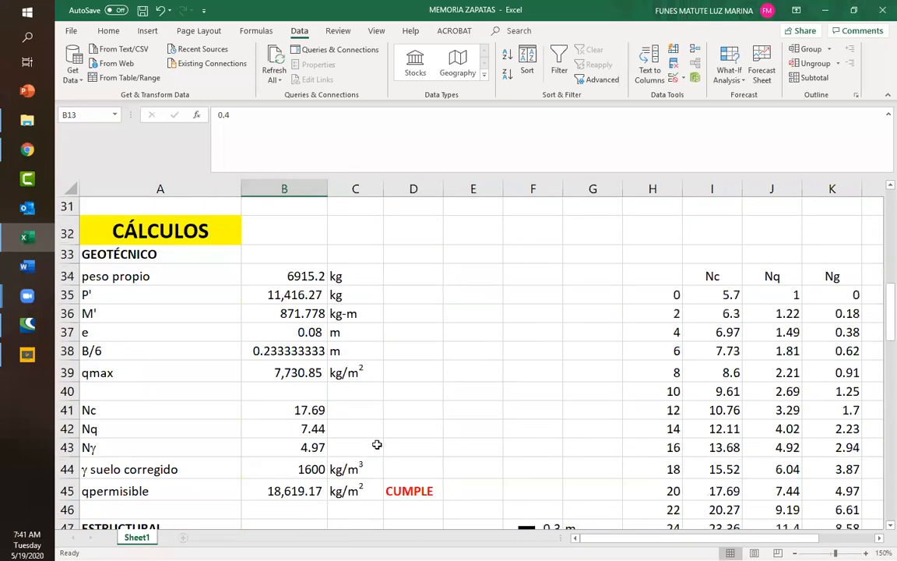
scroll(376, 444, down, 3)
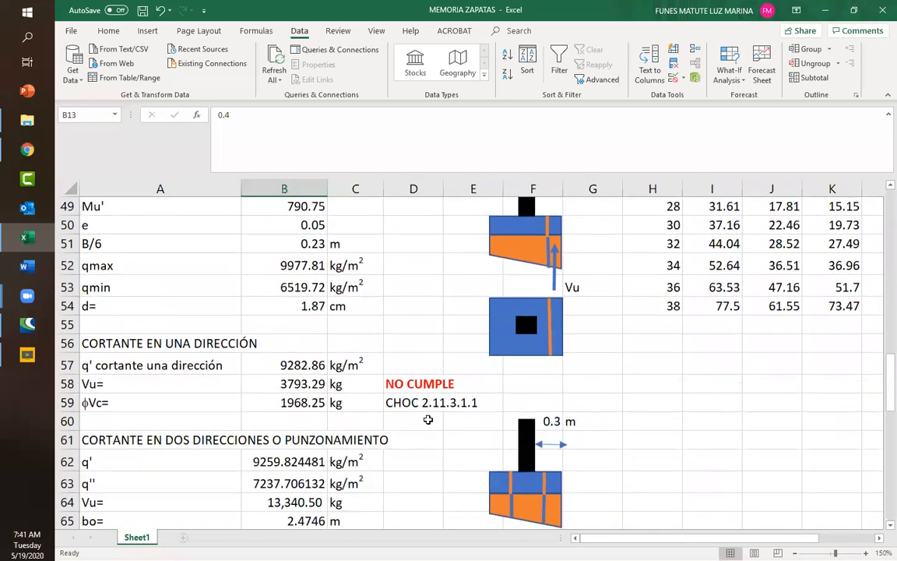
click(397, 384)
Set the column width b in B12 to 0.9 m and check the one-way shear result in D58
scroll(355, 301, up, 15)
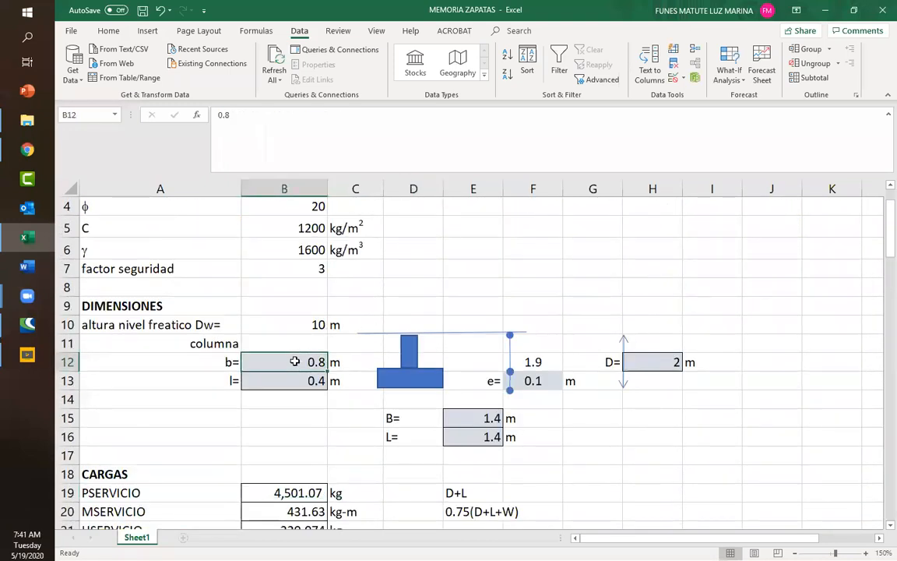
text(.9)
key(Return)
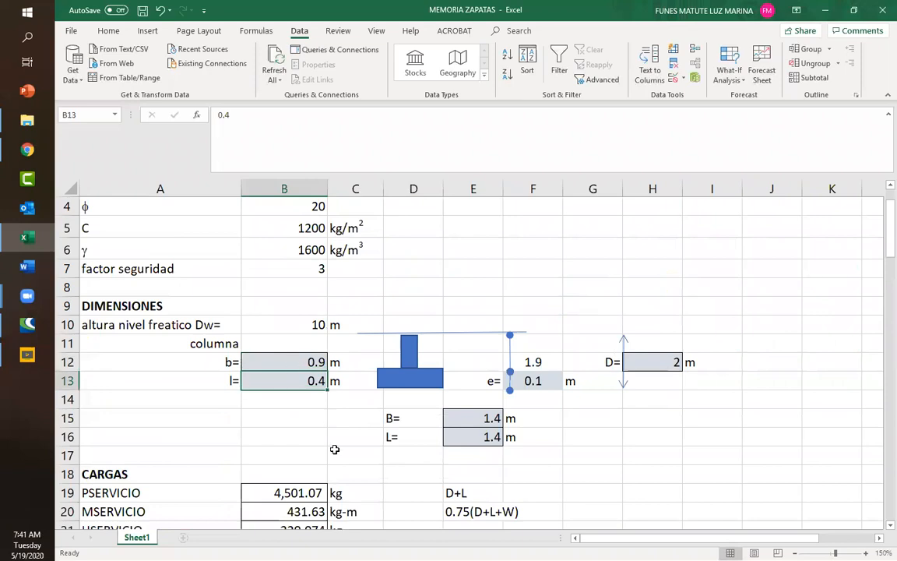
scroll(333, 444, down, 8)
scroll(333, 454, down, 6)
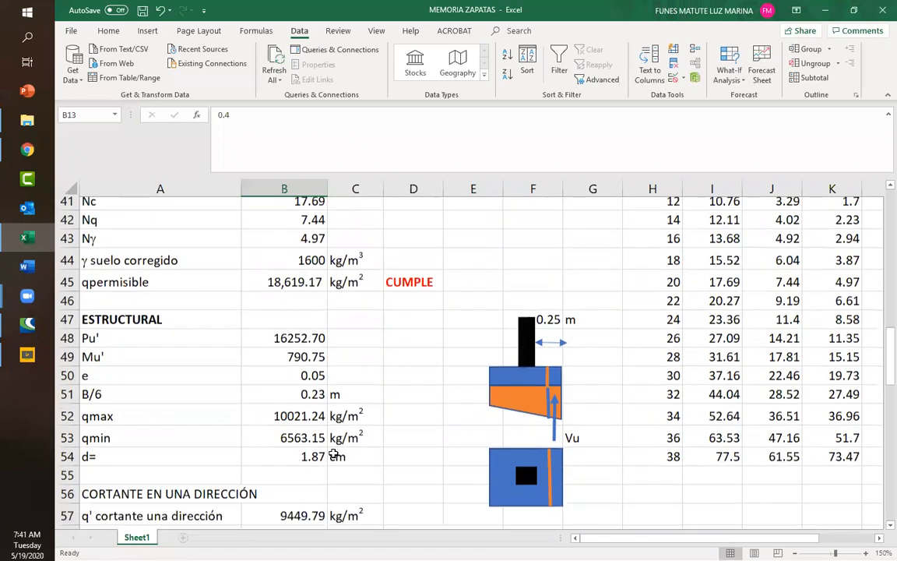
click(425, 441)
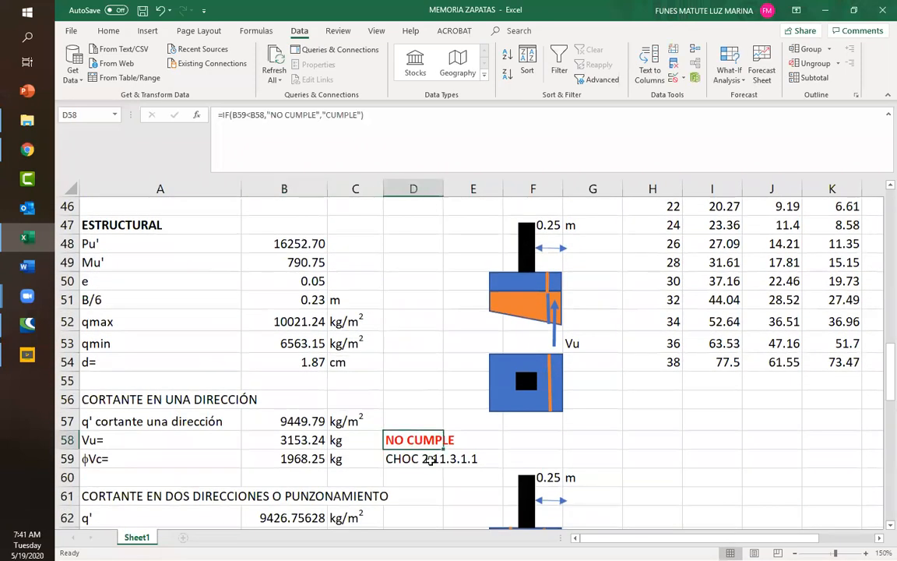
Set the column width b in B12 to 1 m and check the one-way shear result in D58
scroll(400, 336, up, 12)
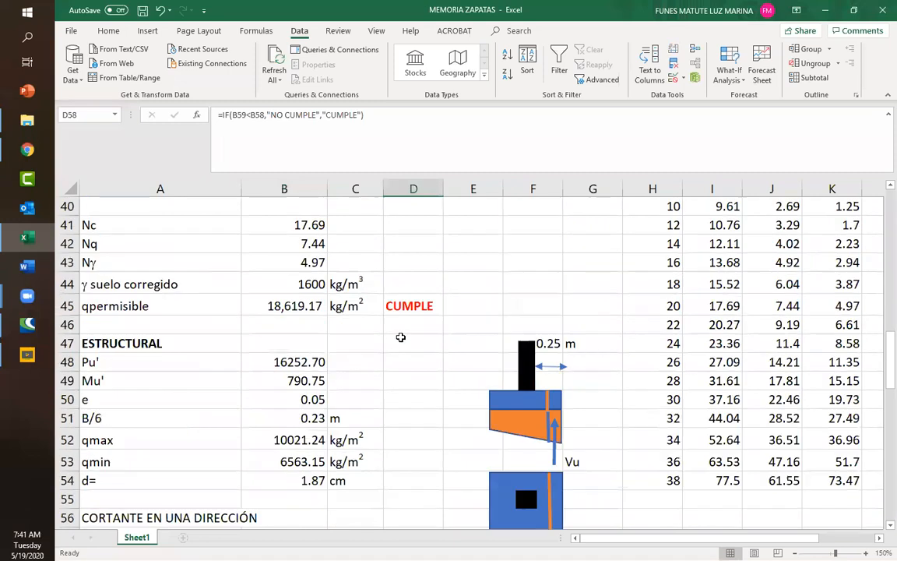
scroll(400, 336, up, 2)
click(315, 361)
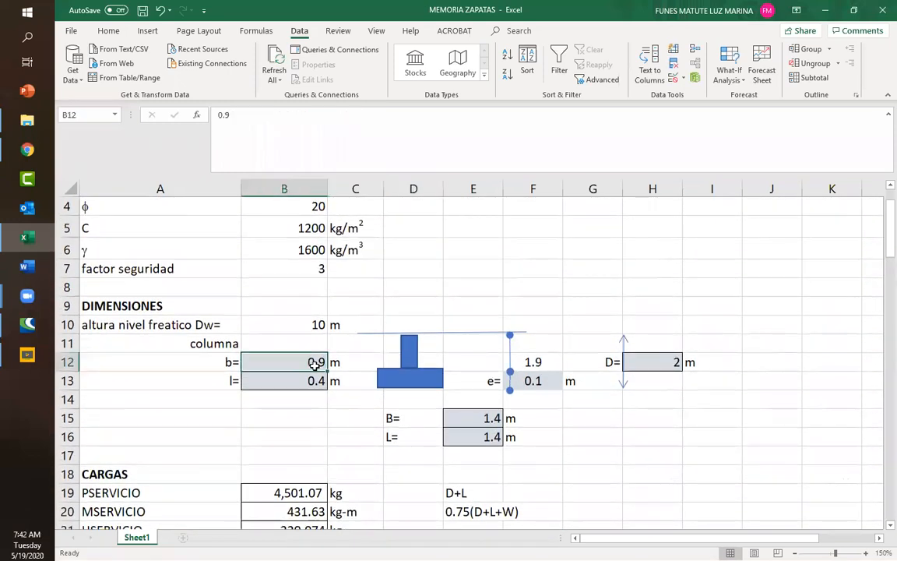
text(1)
key(Return)
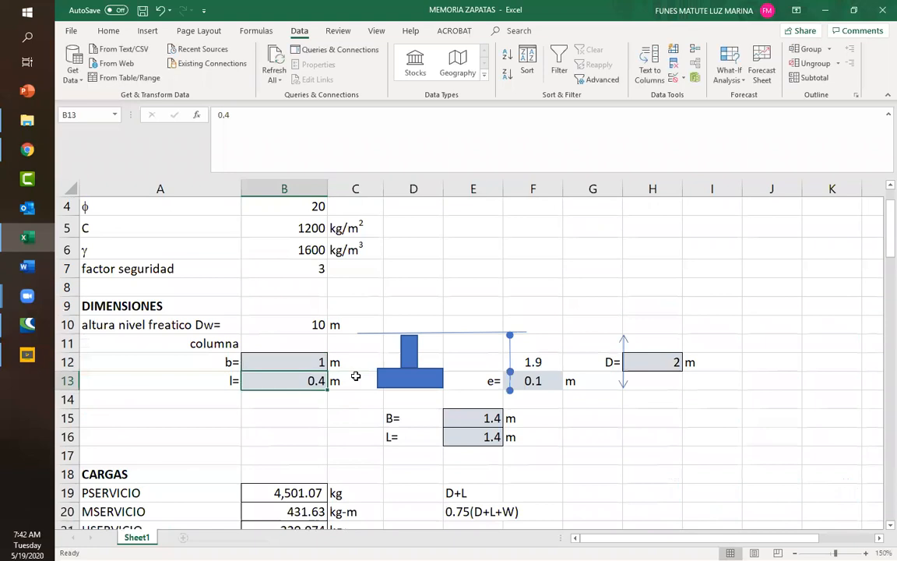
scroll(379, 443, down, 5)
scroll(379, 443, down, 9)
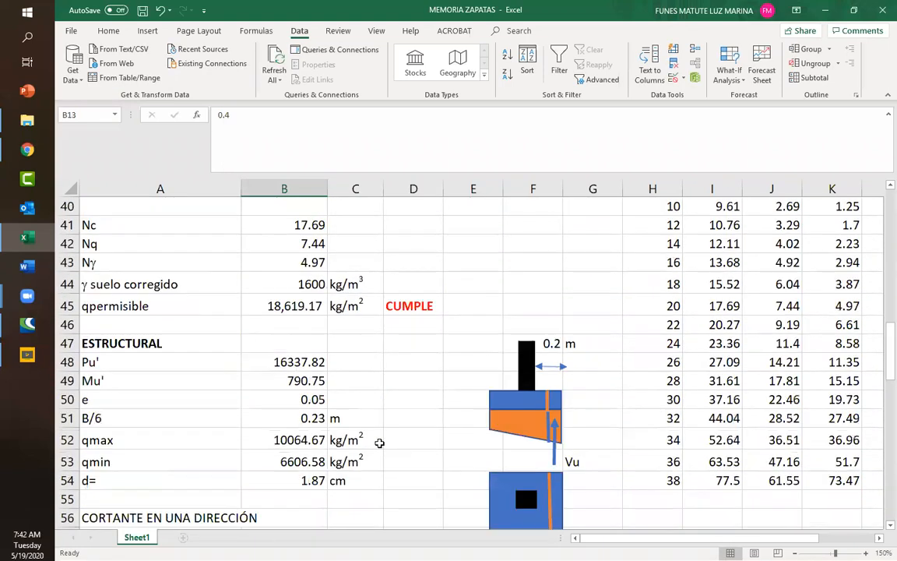
click(416, 440)
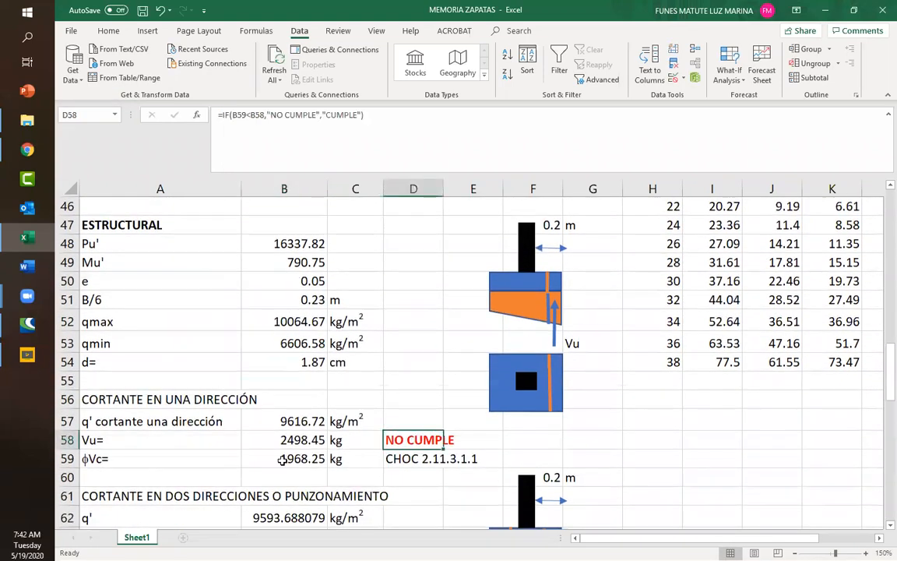
Set the column width b in B12 to 1.1 m and check the one-way shear result in D58
click(280, 459)
scroll(406, 315, up, 12)
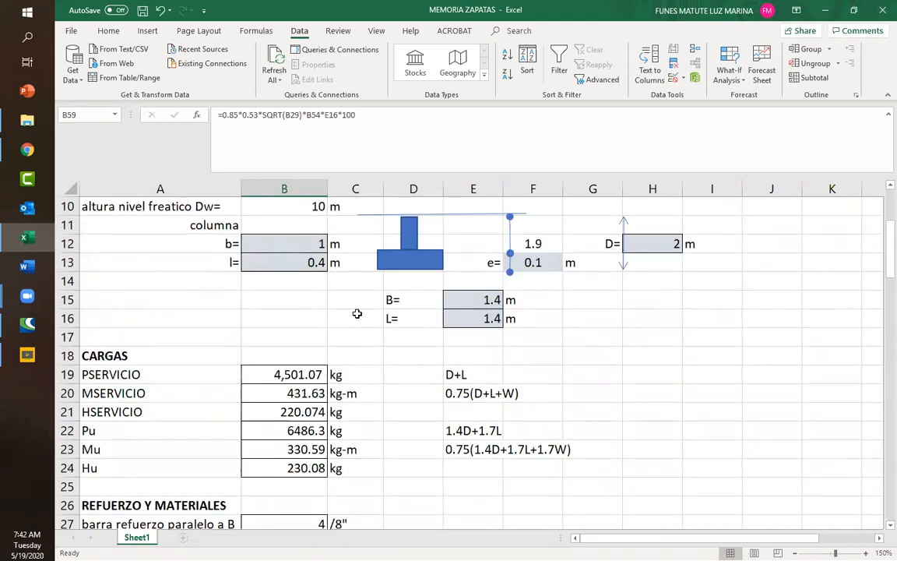
click(302, 247)
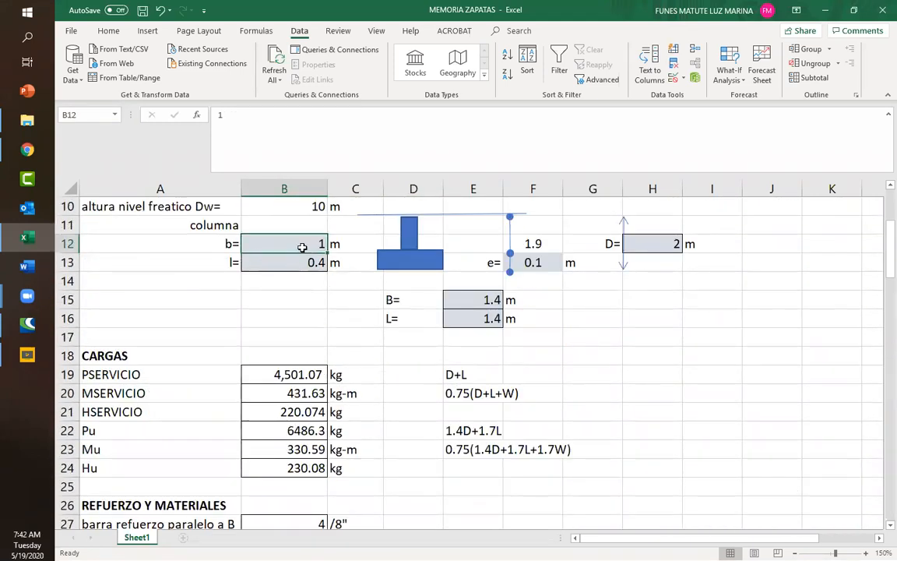
text(1.1)
key(Return)
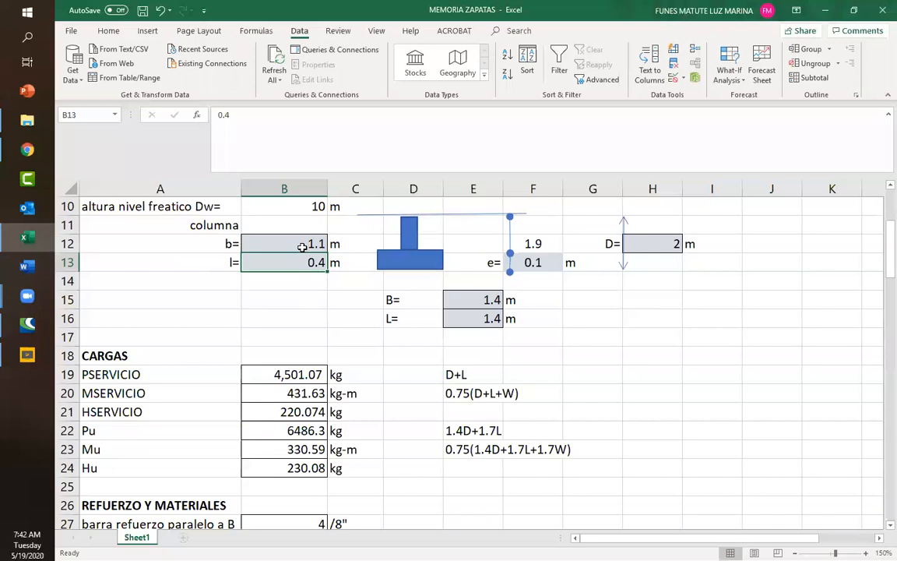
scroll(395, 415, down, 11)
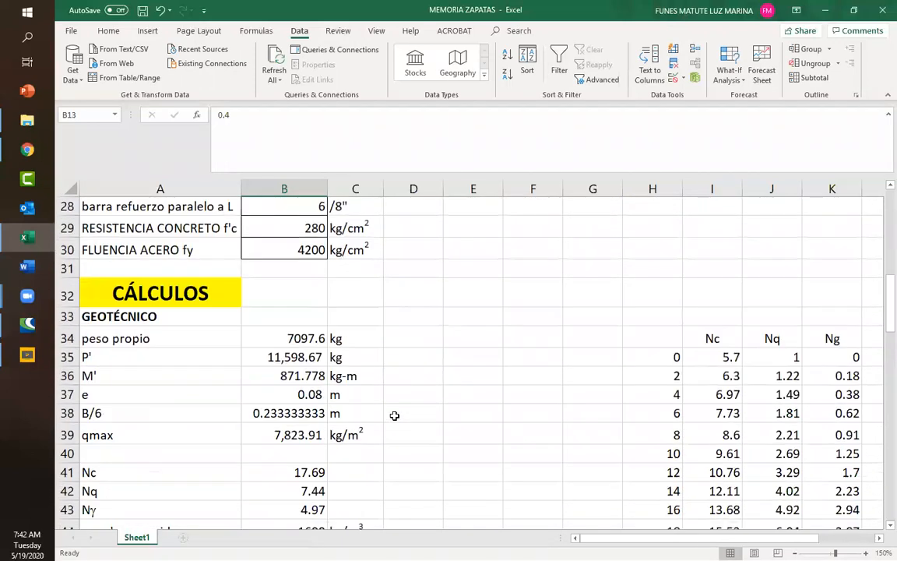
scroll(395, 415, down, 2)
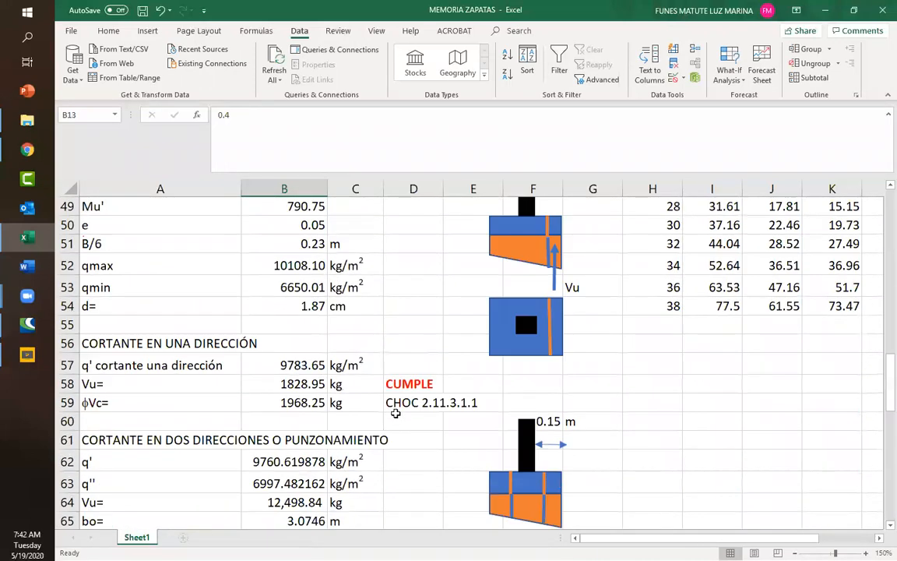
click(409, 382)
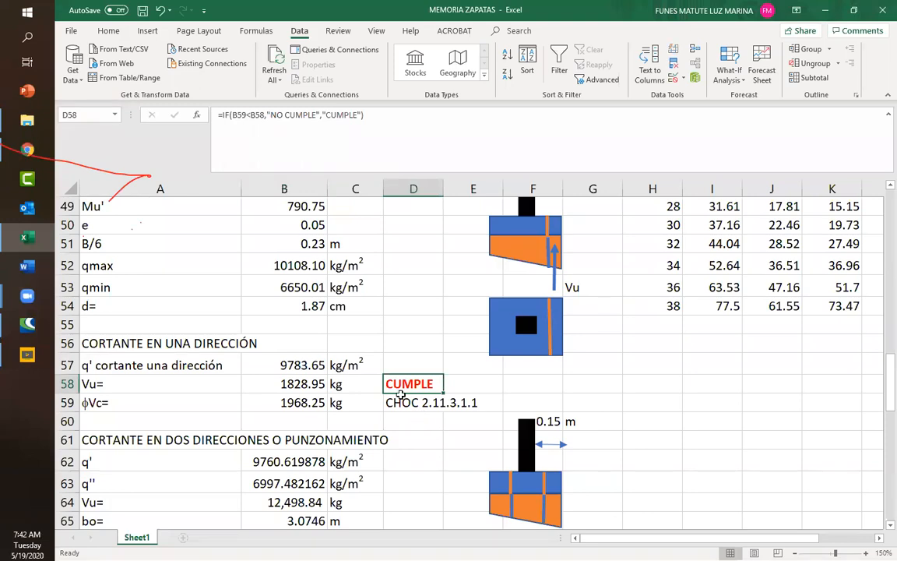
Set the column width b in B12 to 0.4 m and the footing thickness e in F13 to 0.5 m
scroll(392, 346, up, 1)
scroll(392, 345, up, 13)
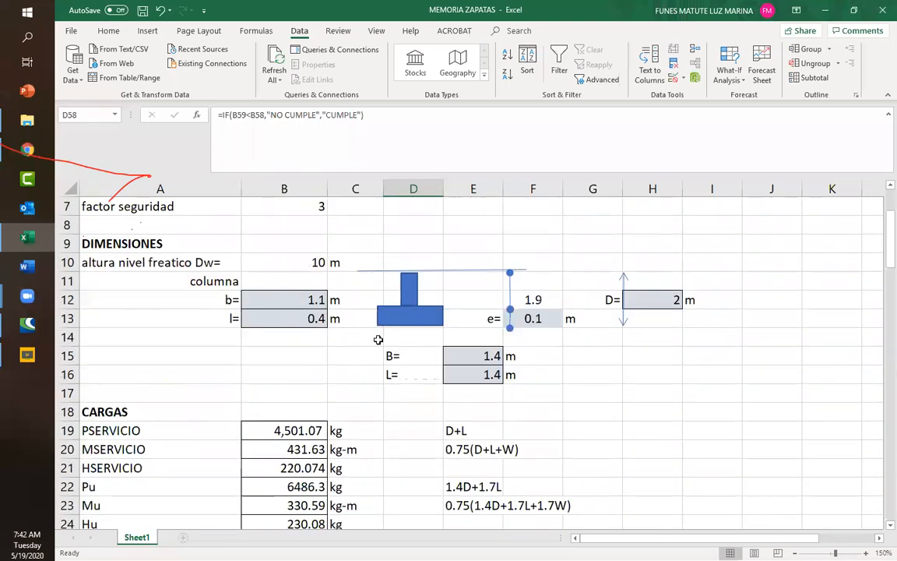
click(296, 298)
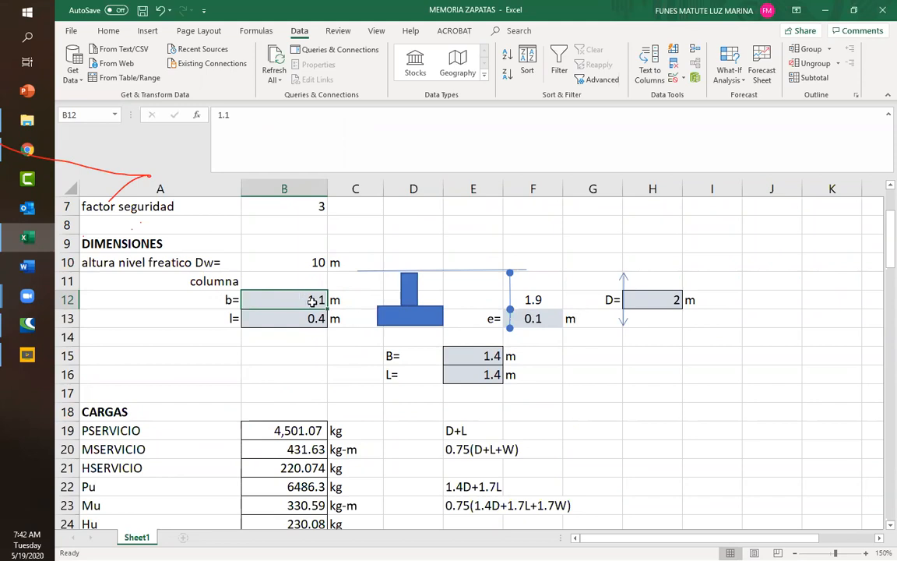
text(.4)
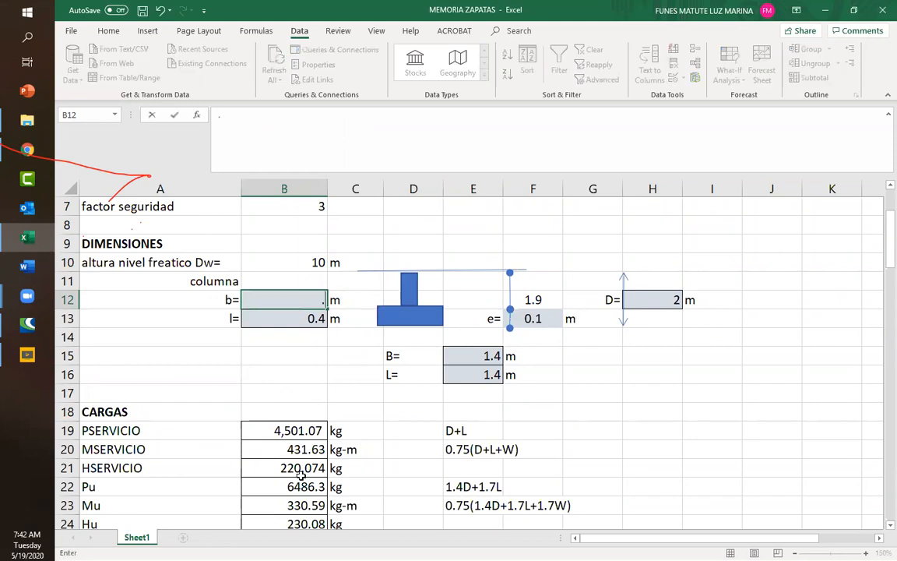
click(544, 319)
text(.5)
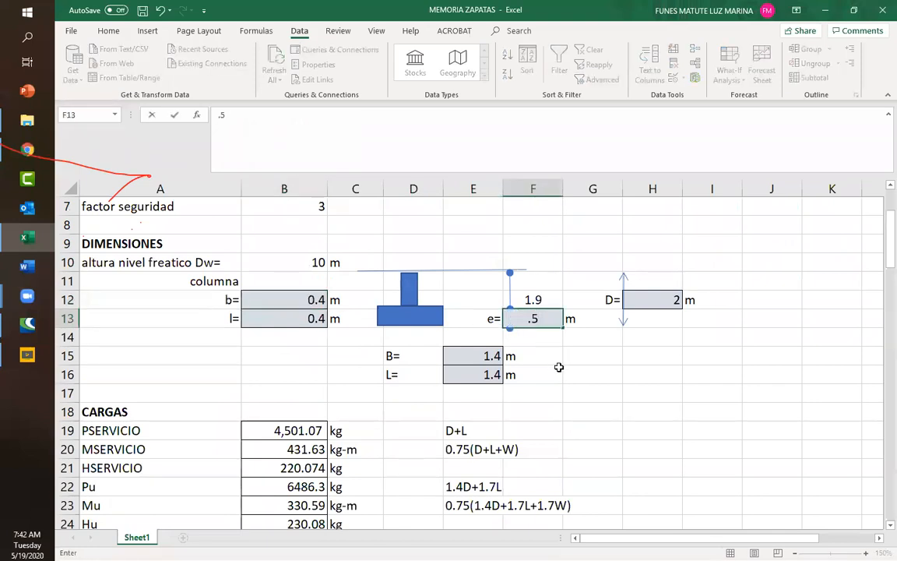
key(Return)
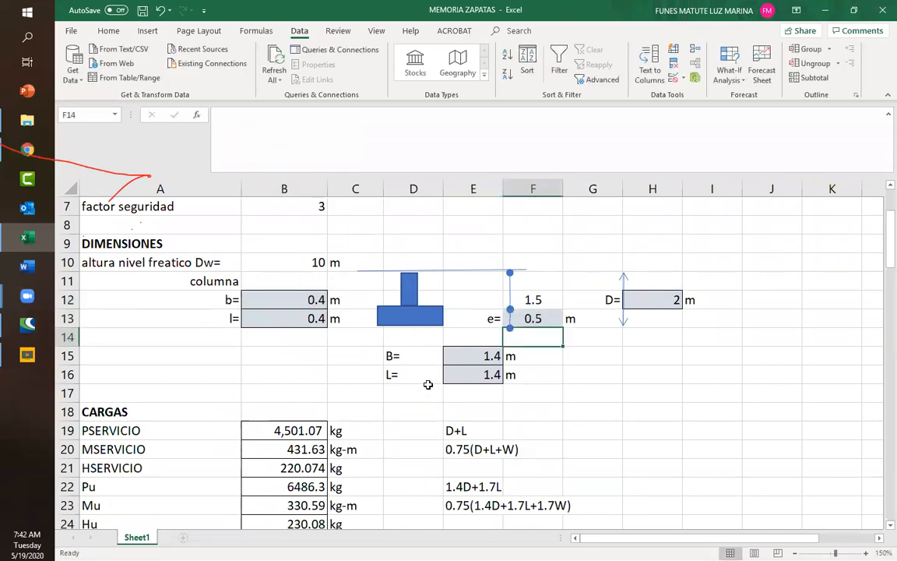
Check the one-way shear result in D58 and the height formula above the footing in F12
scroll(421, 382, down, 9)
scroll(408, 382, down, 5)
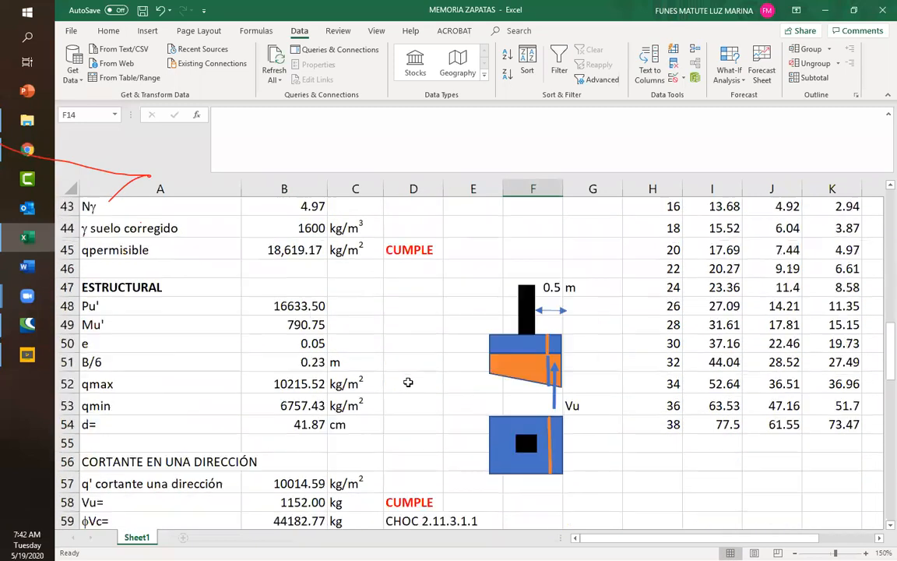
scroll(408, 384, down, 1)
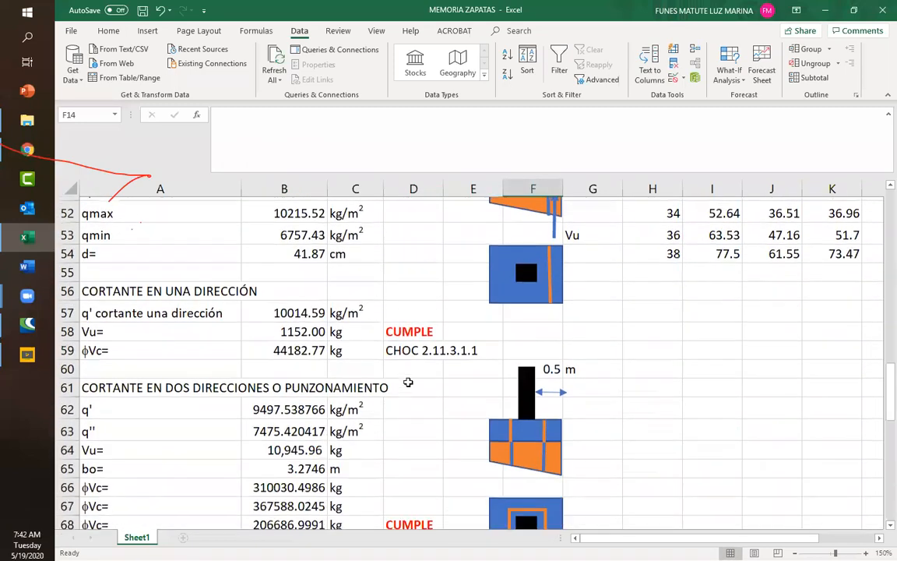
click(409, 328)
scroll(400, 389, up, 1)
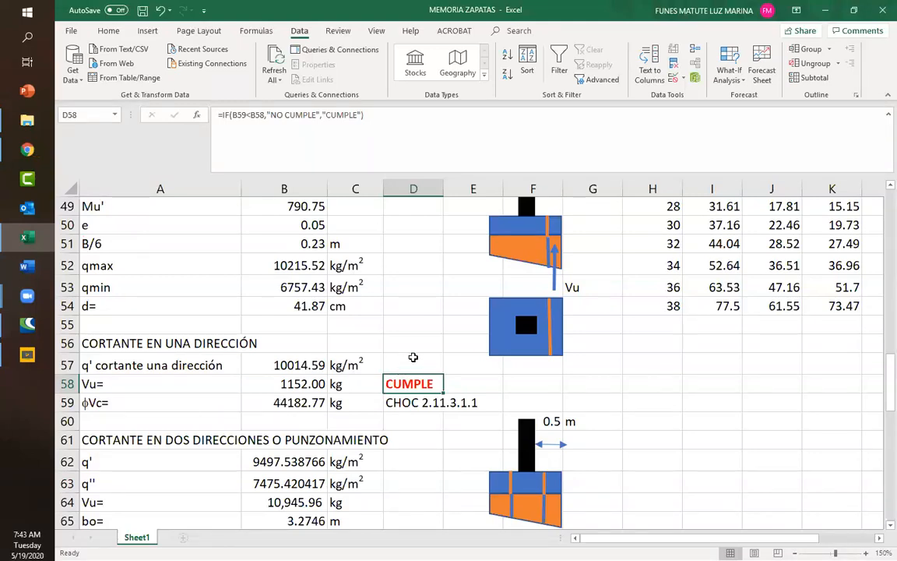
scroll(412, 357, up, 13)
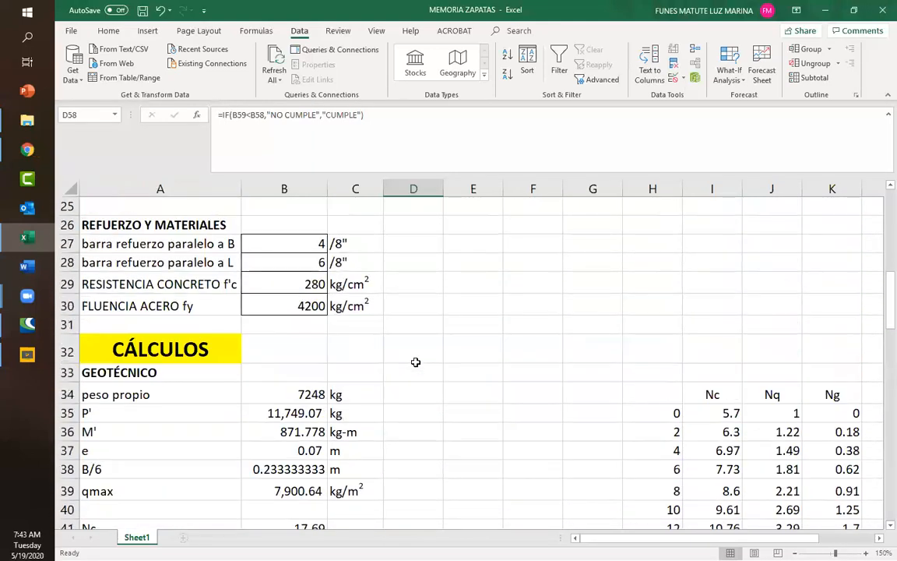
scroll(416, 362, up, 3)
scroll(346, 354, down, 2)
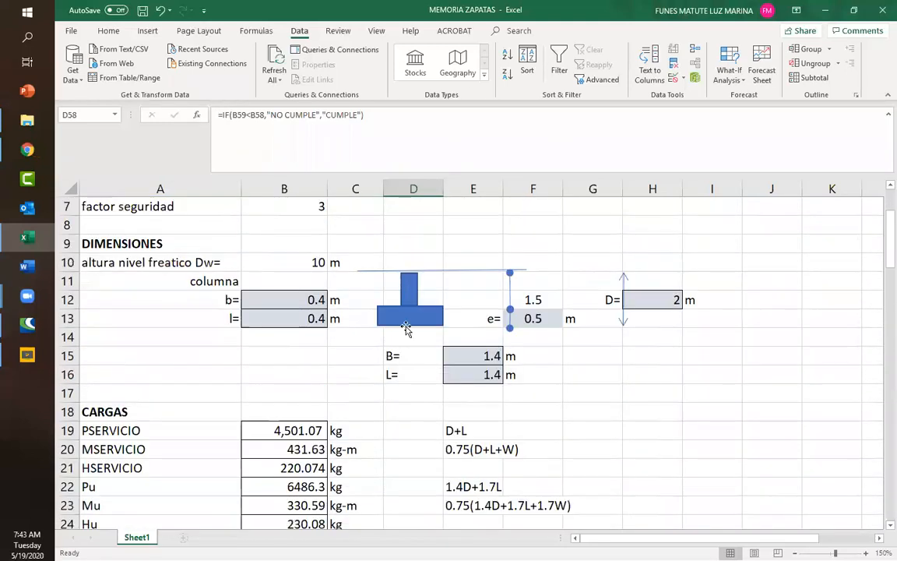
click(533, 297)
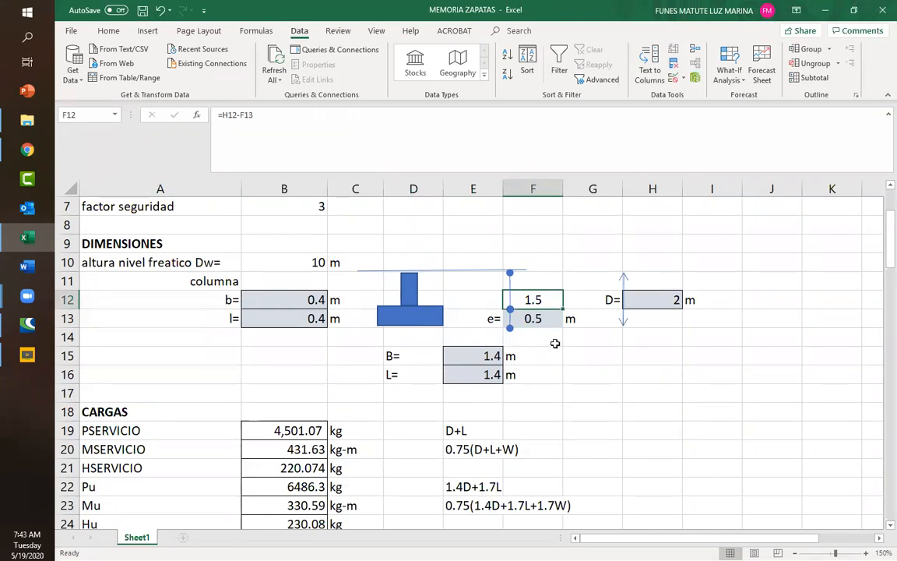
Widen the column rectangle in the footing diagram evenly on both sides, keeping its height
click(404, 294)
drag(419, 290, 390, 290)
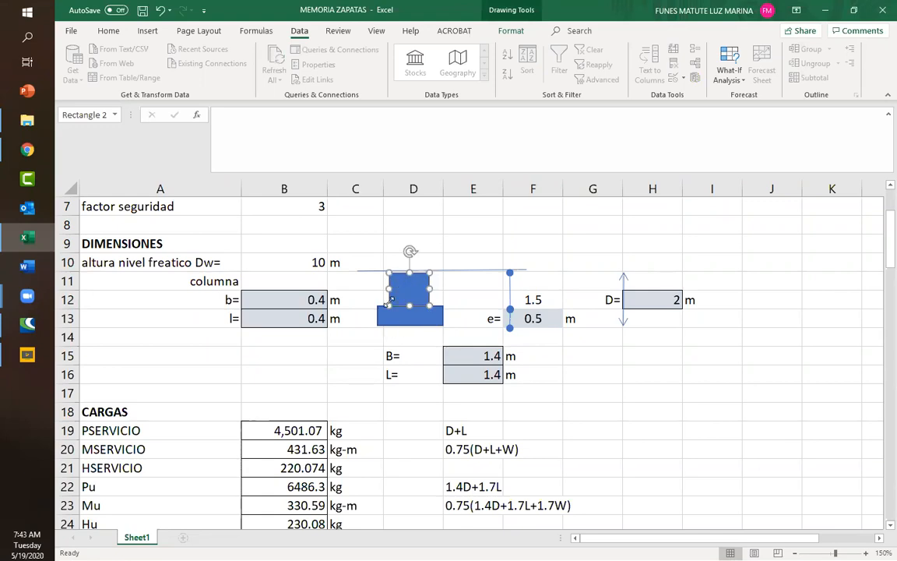
click(426, 348)
click(536, 300)
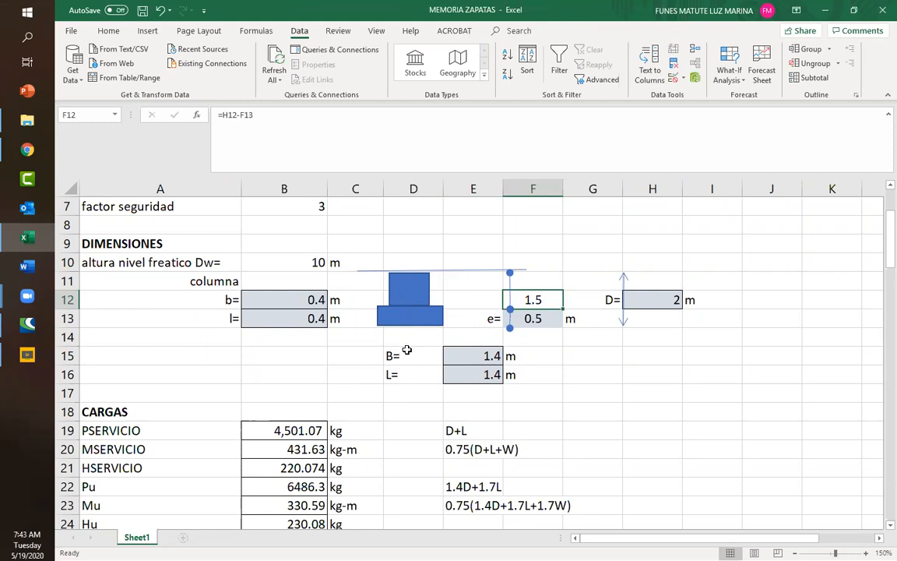
Examine the permissible soil pressure in B45 and the maximum pressure qmax in B39 of the geotechnical calculations
scroll(234, 370, down, 4)
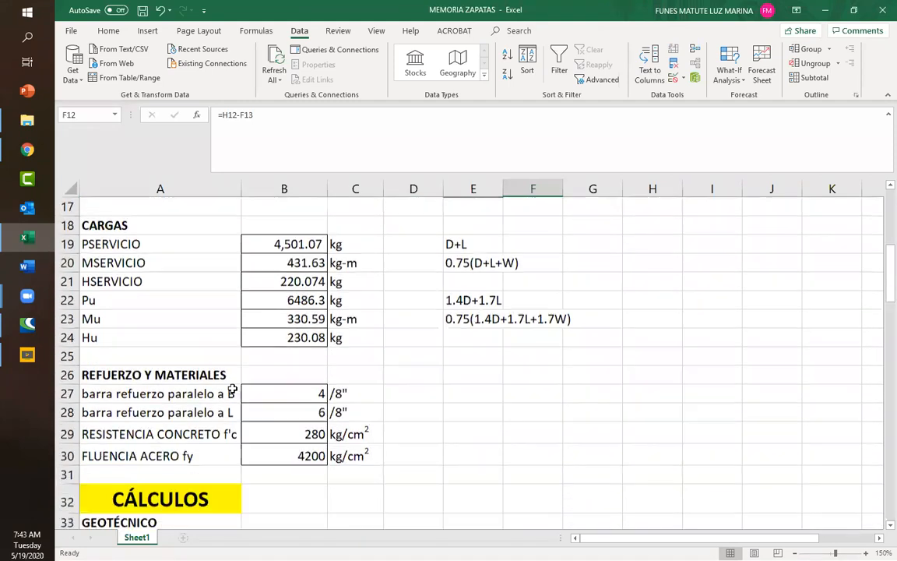
scroll(232, 417, down, 6)
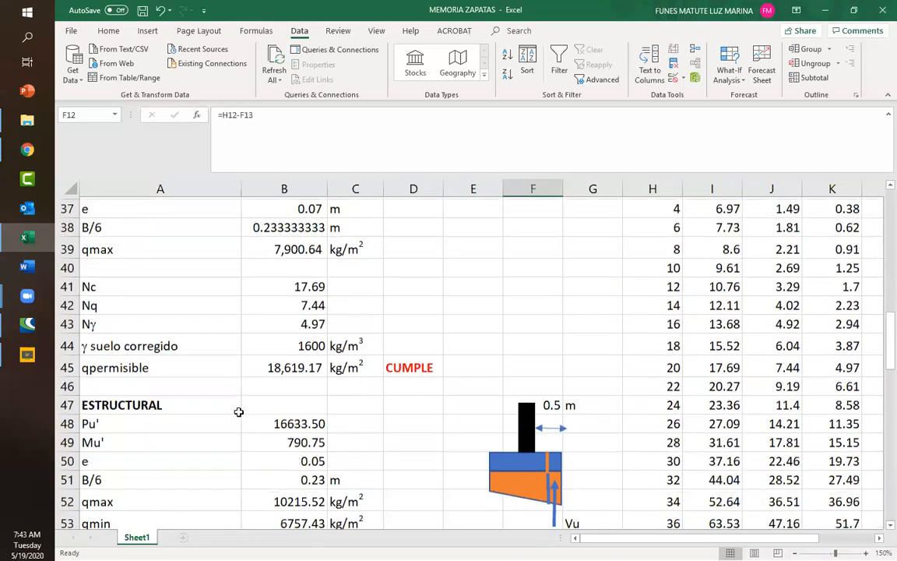
click(296, 363)
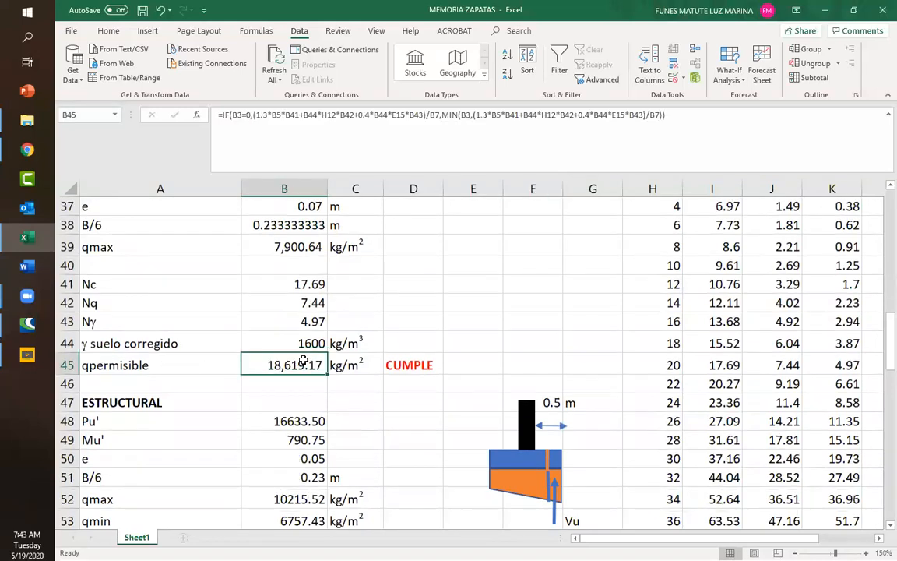
click(281, 246)
scroll(362, 361, up, 2)
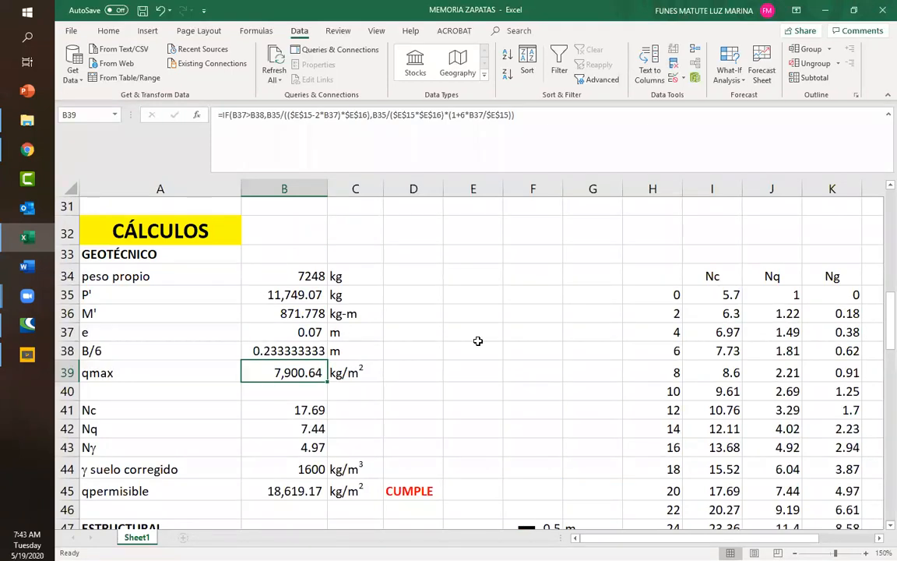
scroll(427, 318, up, 6)
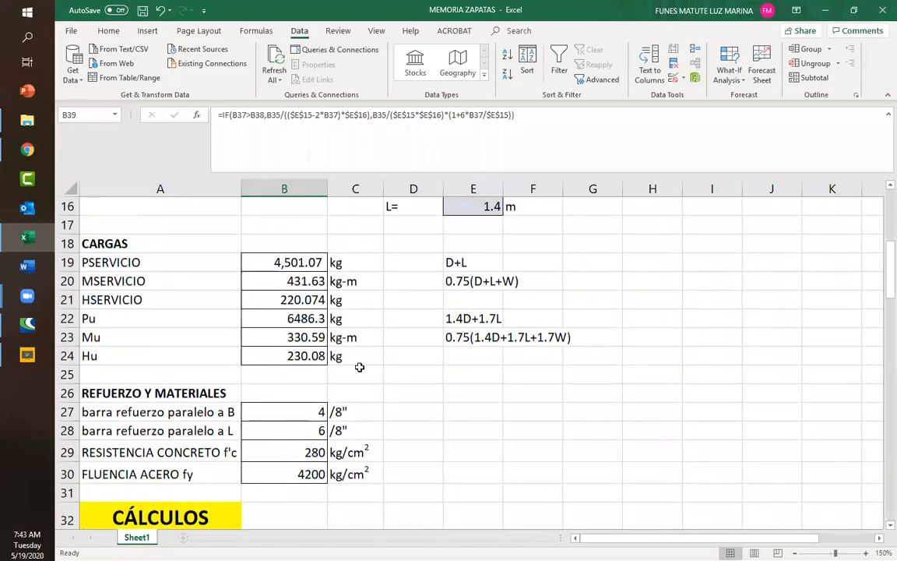
scroll(362, 347, up, 2)
Narrow the column rectangle in the footing diagram and widen it back to a pedestal shape
click(387, 289)
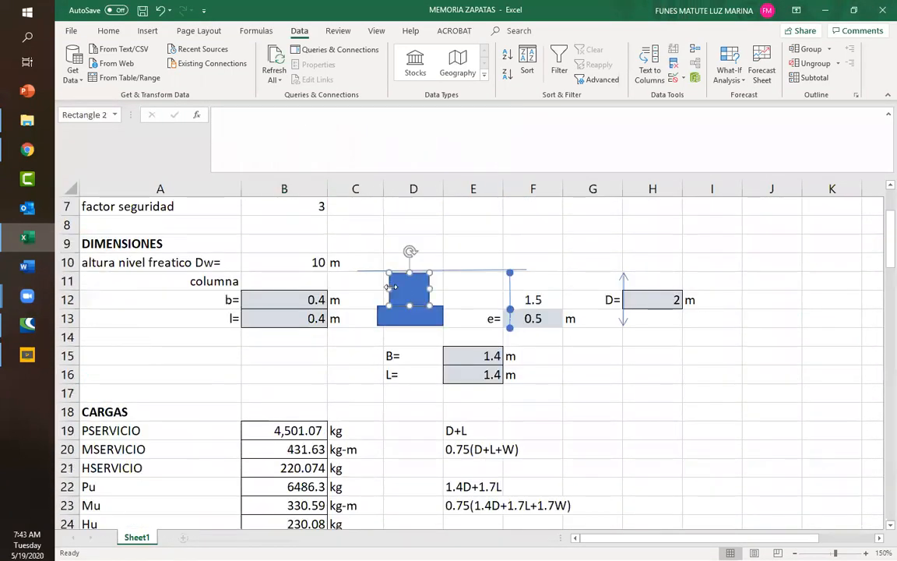
drag(387, 288, 417, 288)
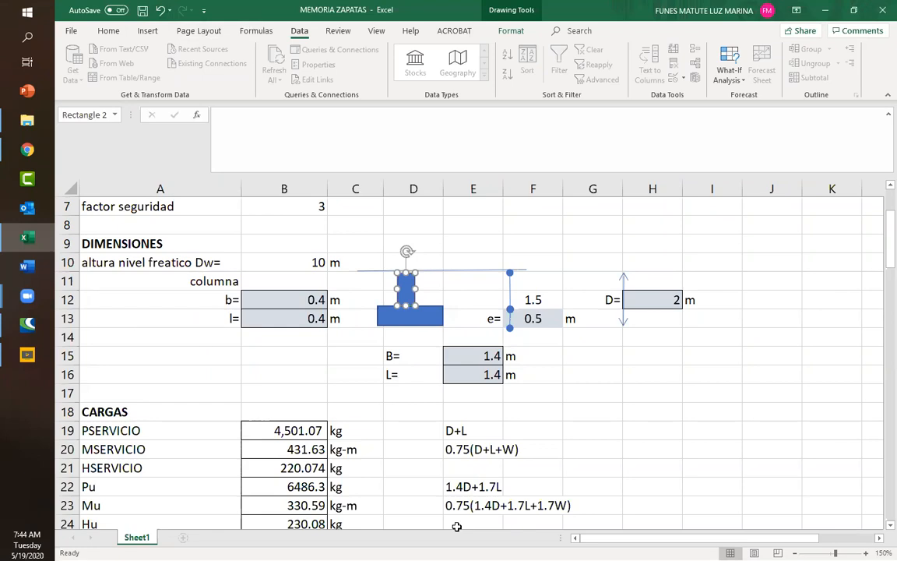
drag(414, 289, 387, 289)
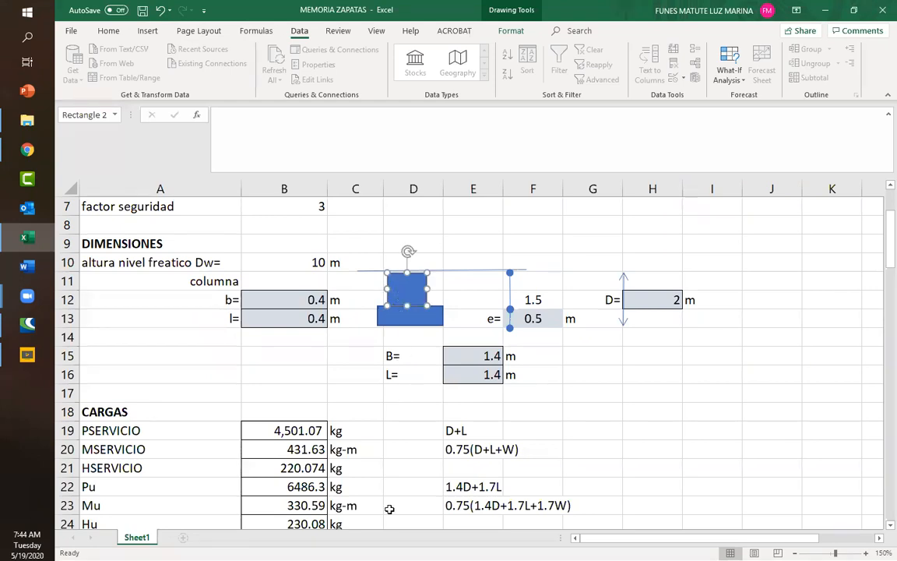
Annotate the footing diagram with a red column, a black reinforcement bar, an L-shaped hook and a circle around the joint, and clear the annotations
drag(398, 204, 415, 273)
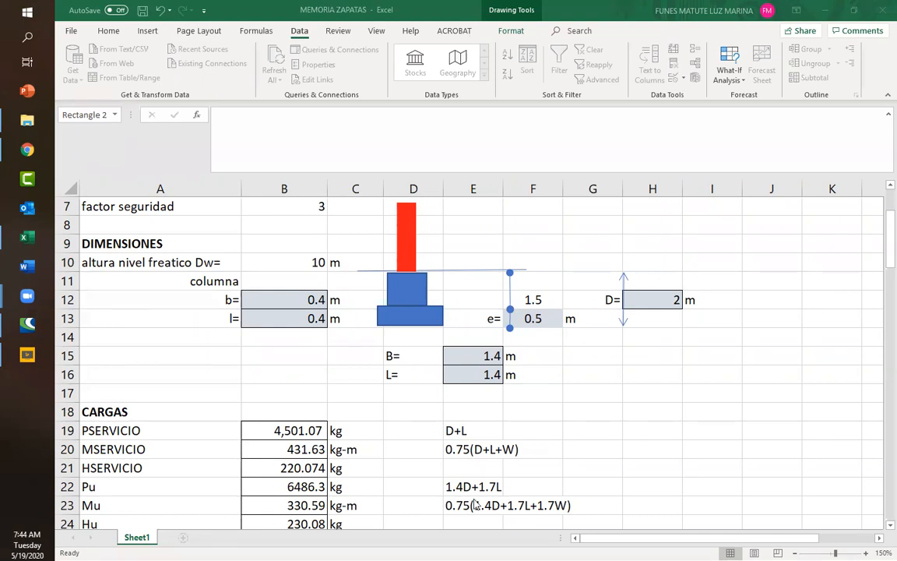
drag(411, 203, 412, 296)
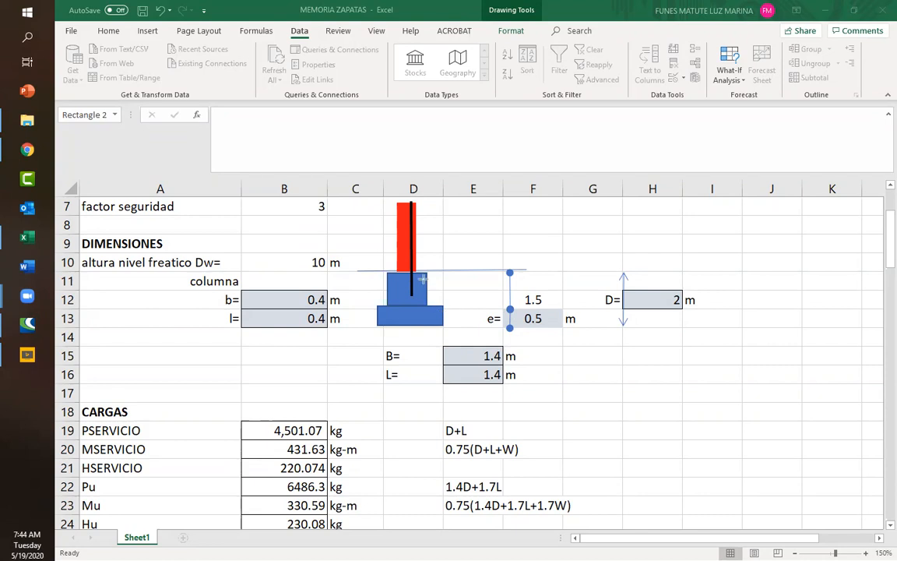
mouse_move(422, 274)
mouse_down()
mouse_move(422, 318)
mouse_move(432, 317)
mouse_up()
drag(414, 268, 400, 302)
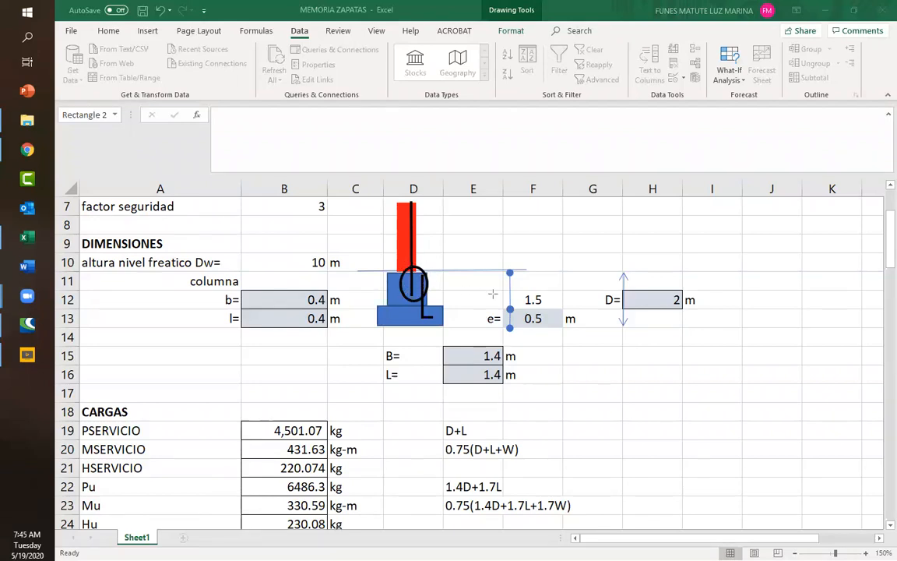
drag(550, 292, 545, 293)
click(588, 521)
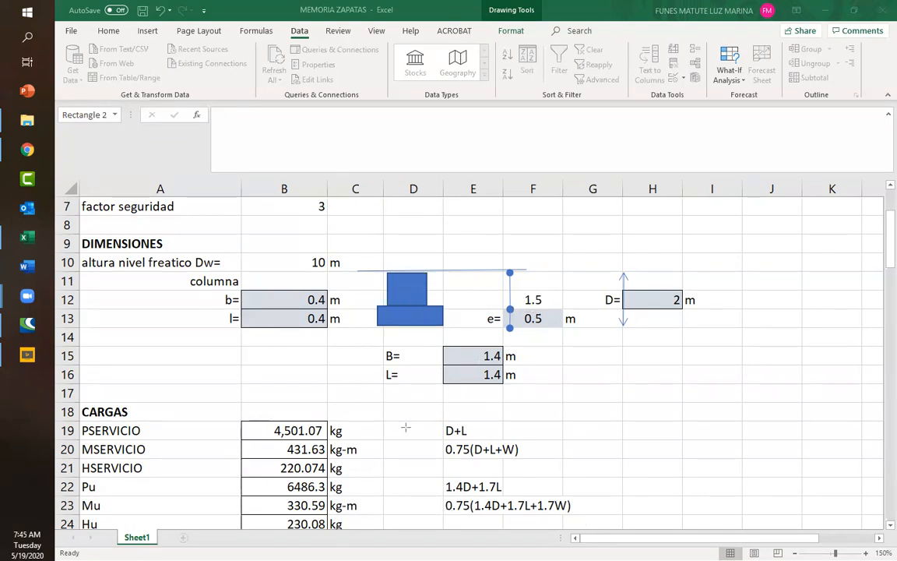
Shrink the wide column rectangle in the footing diagram to a lower, narrower pedestal on top of the footing
click(391, 290)
drag(385, 288, 412, 288)
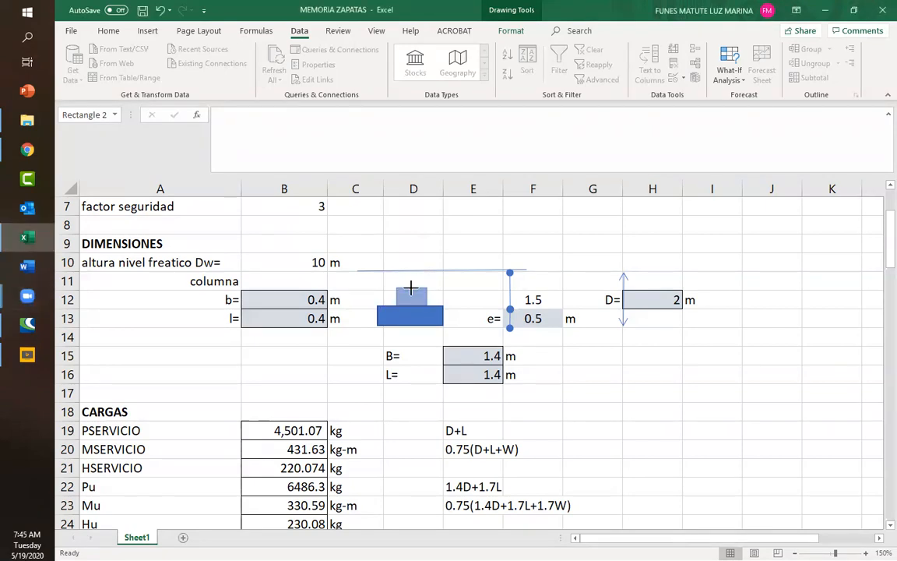
click(535, 300)
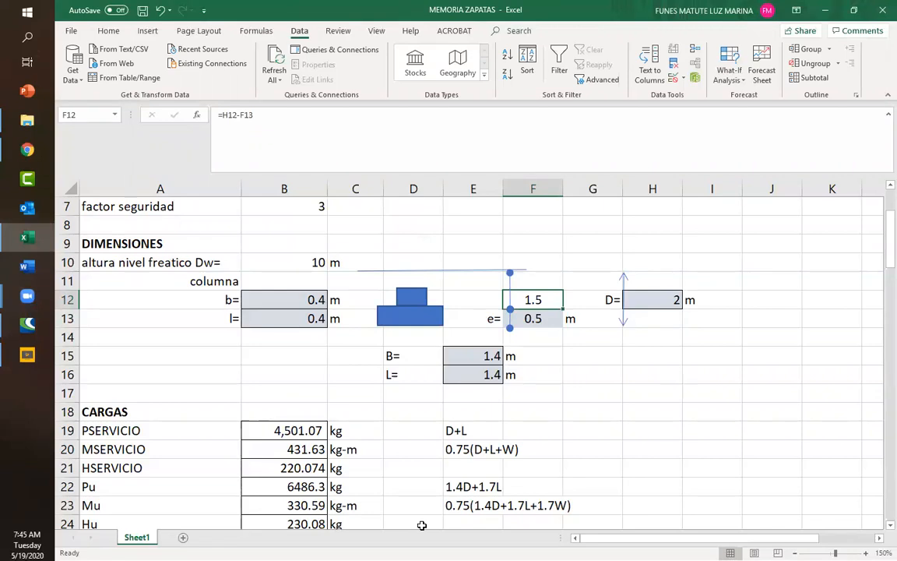
Sketch a slender black column standing on the pedestal in the footing diagram and clear the annotation
drag(405, 212, 420, 289)
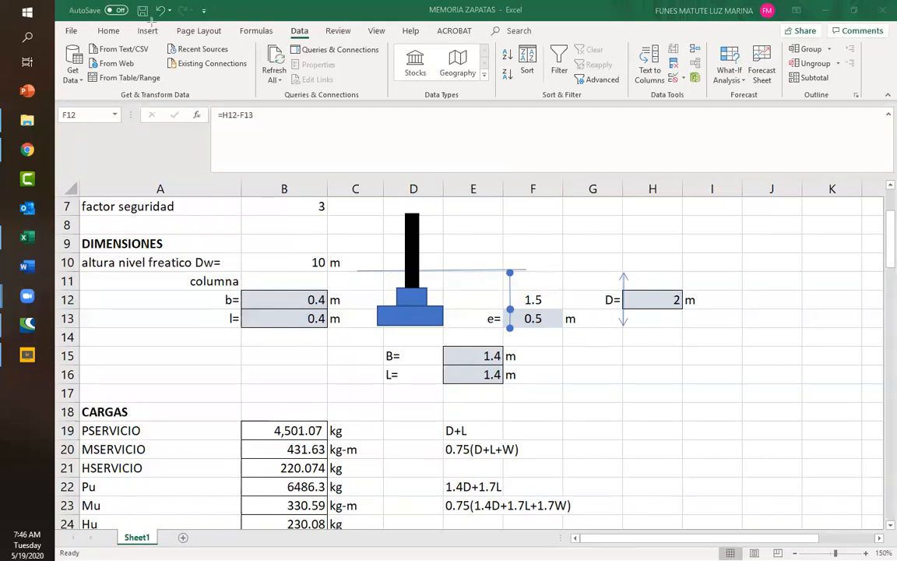
click(564, 530)
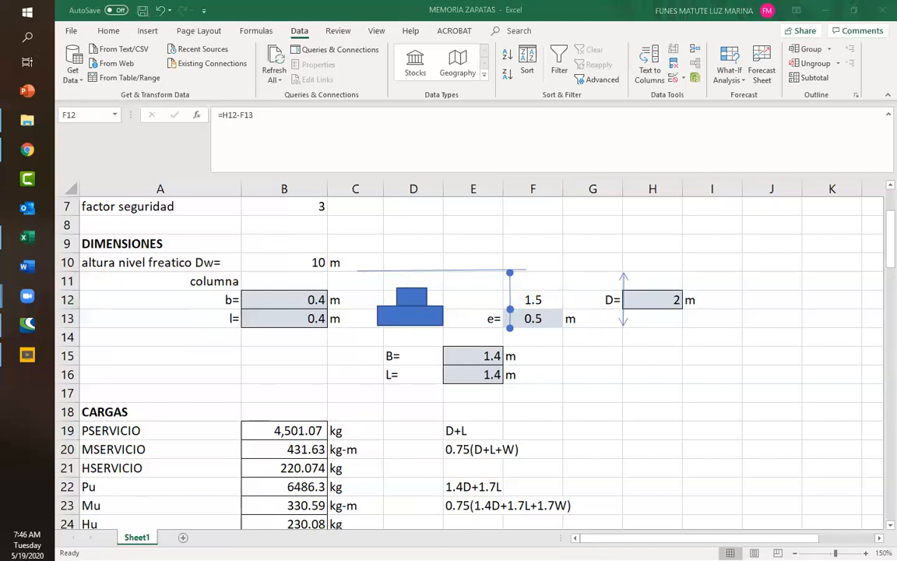
Undo the pedestal resizing in the footing diagram to restore the original slender column rectangle on top of the footing
click(260, 12)
click(161, 10)
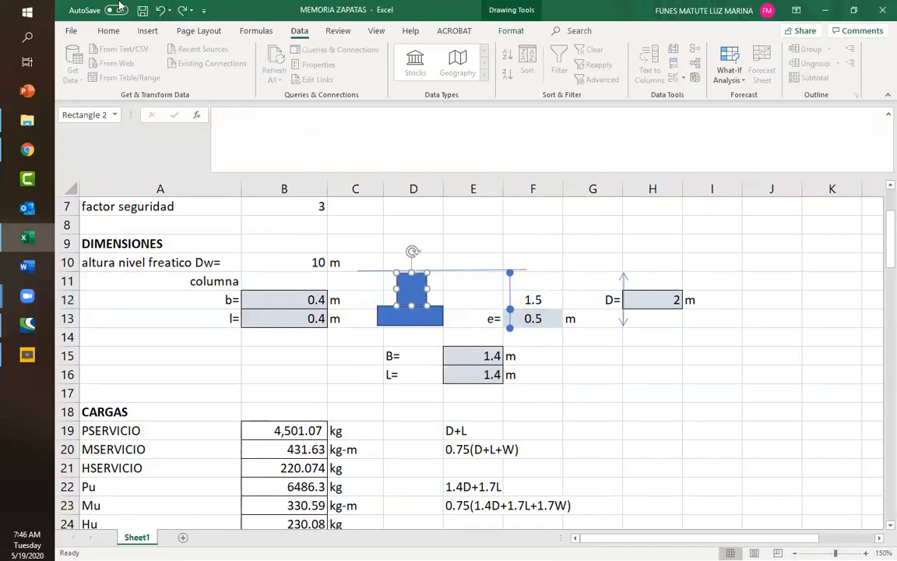
click(161, 11)
click(160, 11)
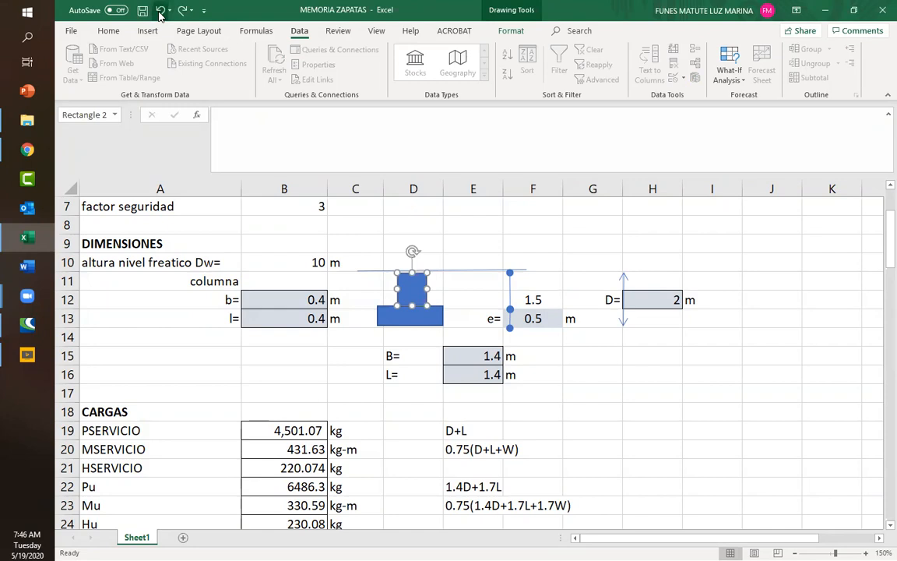
click(161, 11)
click(161, 11)
click(162, 14)
click(162, 14)
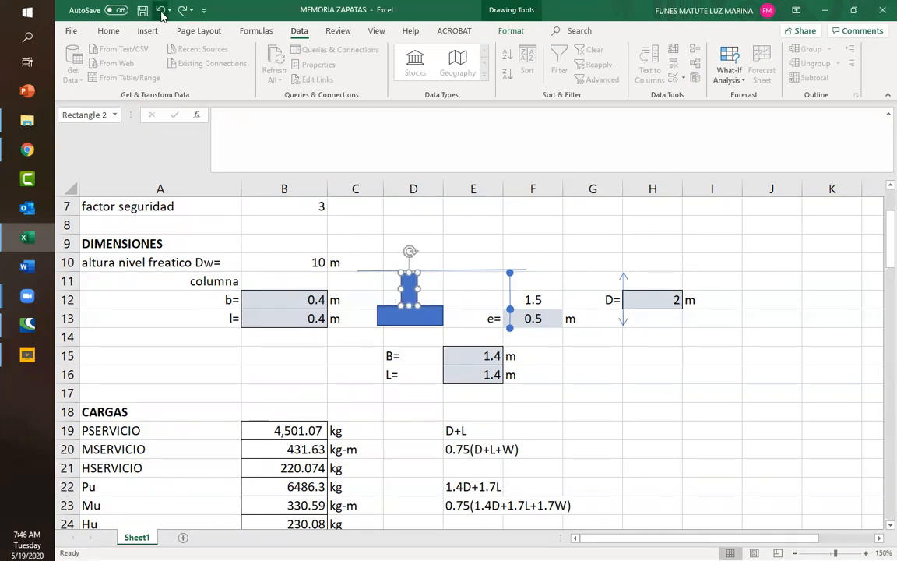
click(345, 355)
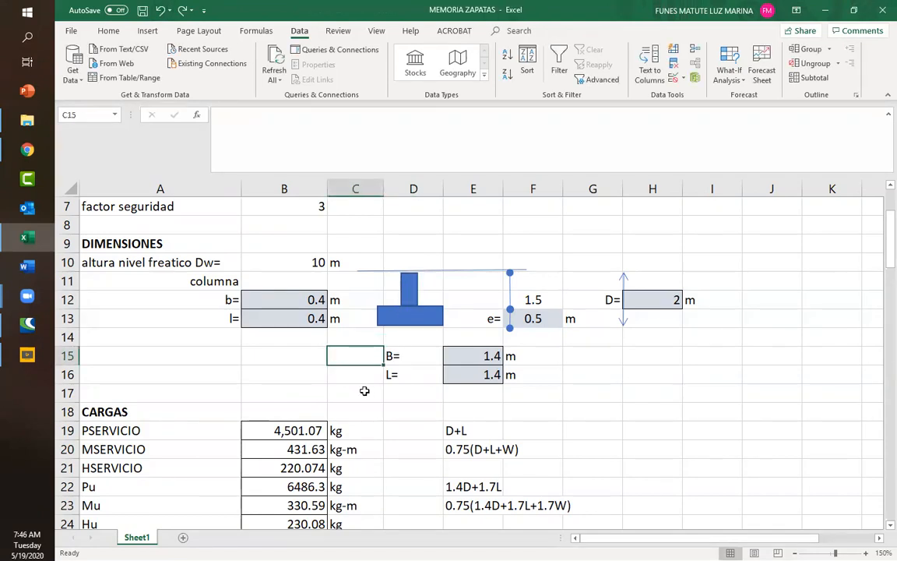
Review the structural section's one-way shear check and the orange critical section line in its footing plan diagram
scroll(365, 391, down, 9)
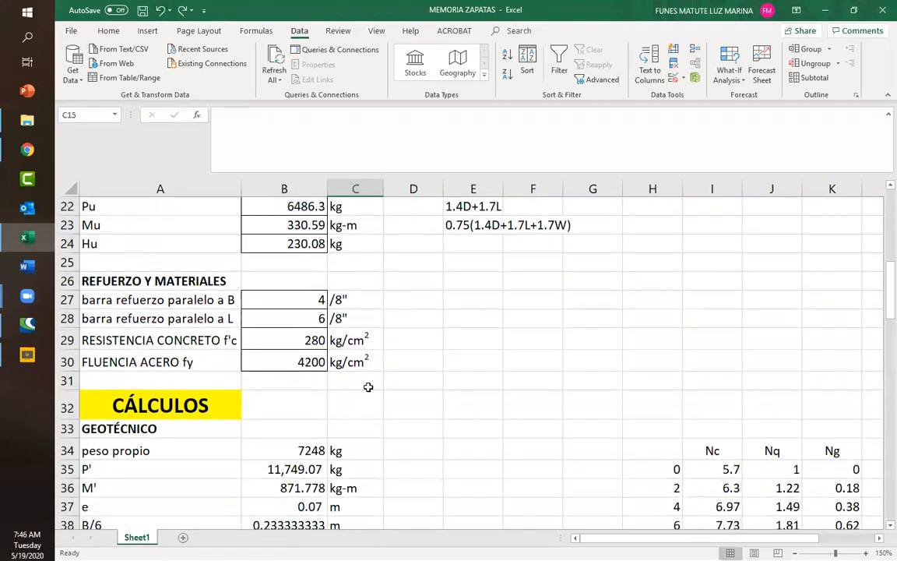
scroll(369, 387, down, 4)
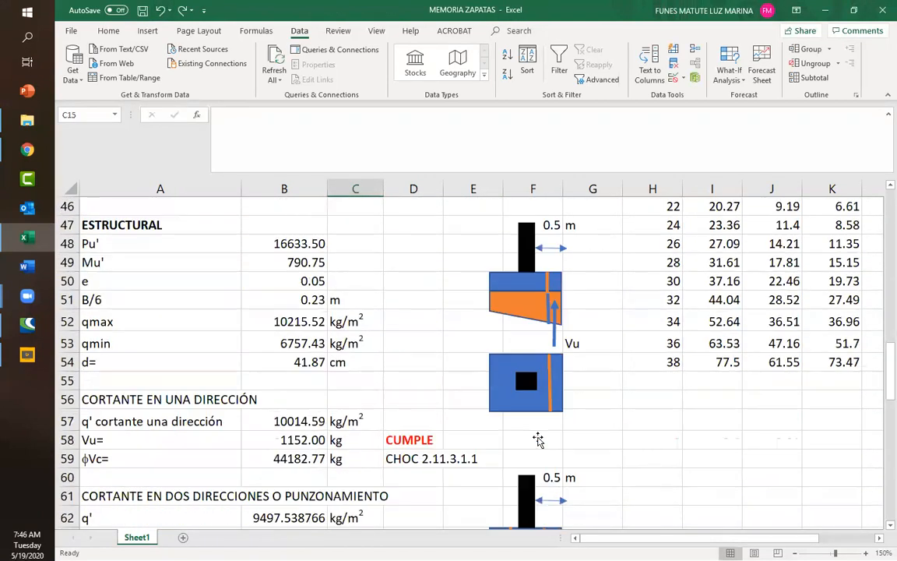
click(547, 372)
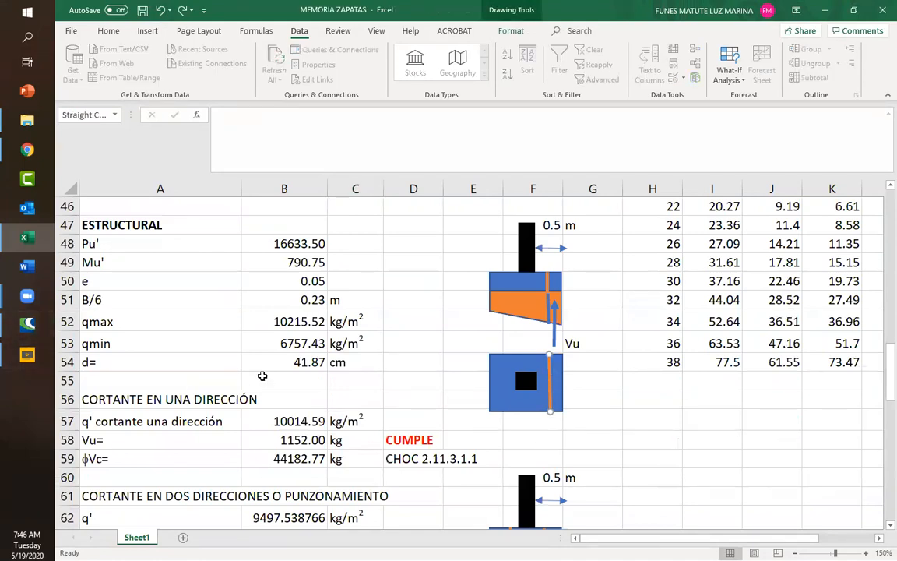
scroll(262, 373, down, 1)
scroll(262, 373, down, 1)
Examine the two-way (punching) shear section, the two critical section lines in its elevation and the orange perimeter around the column in plan
click(115, 385)
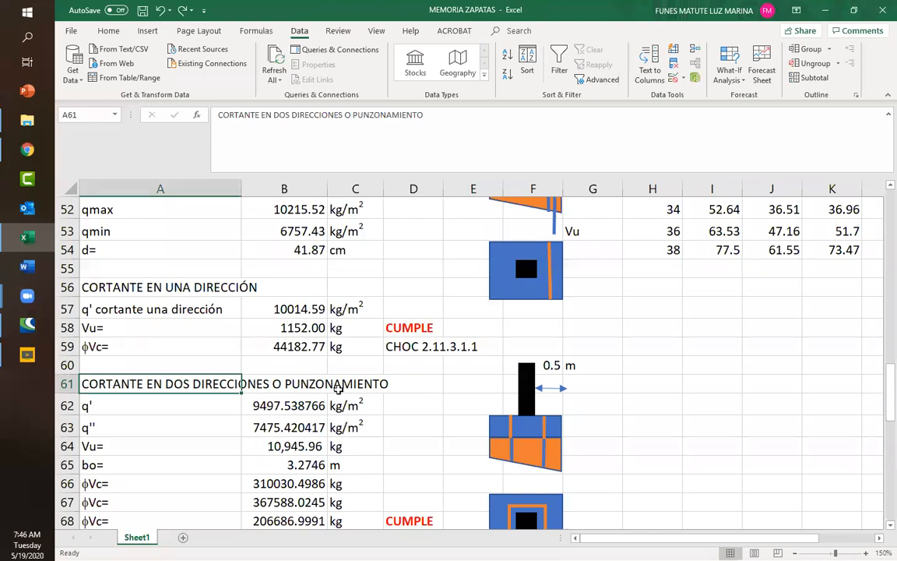
click(308, 384)
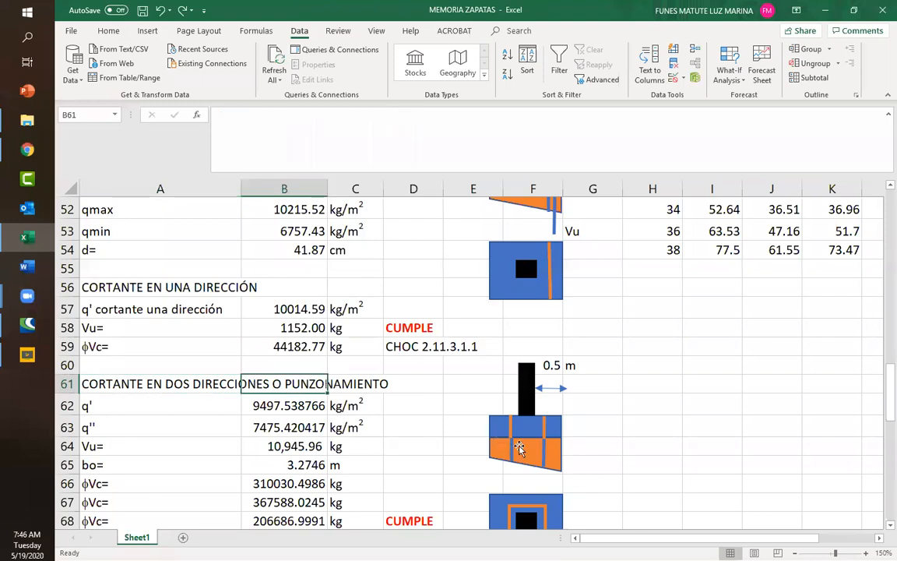
scroll(507, 422, down, 1)
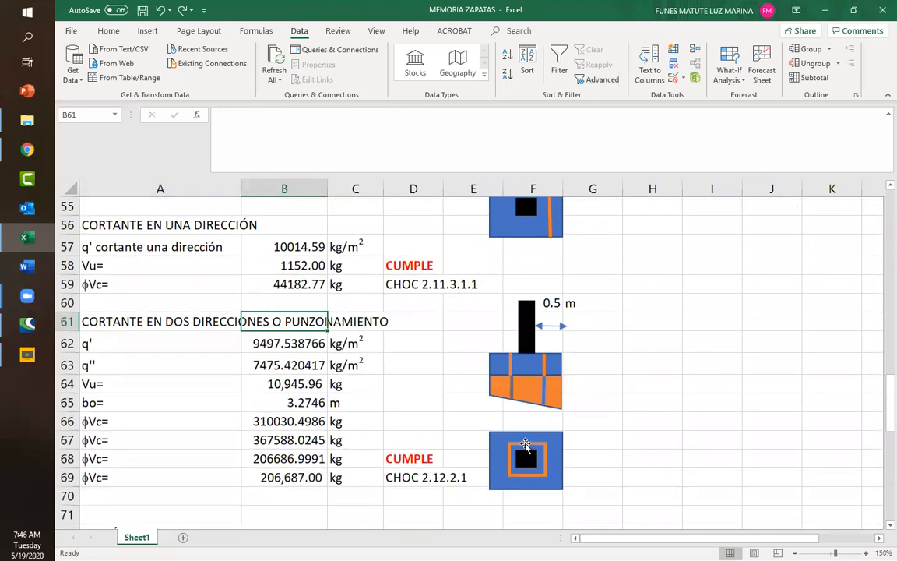
click(528, 461)
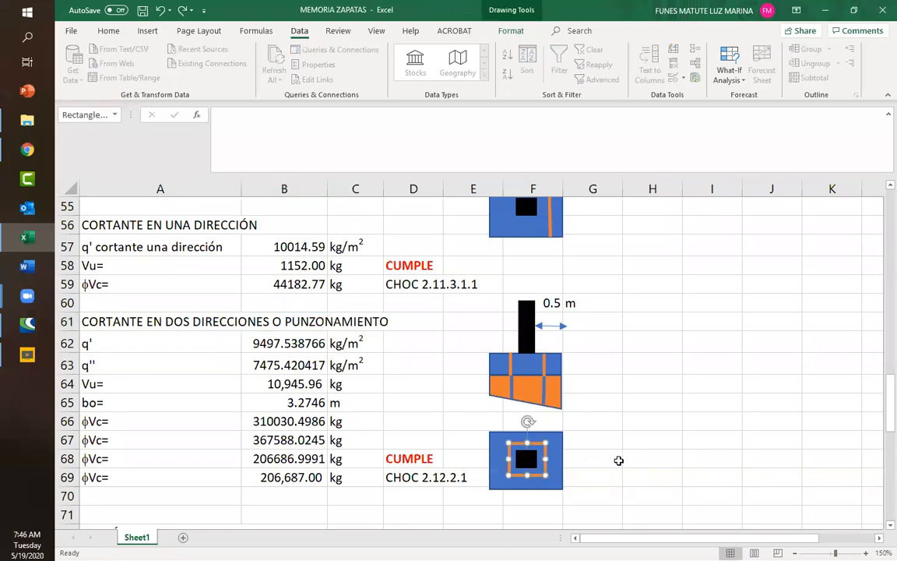
scroll(600, 433, down, 1)
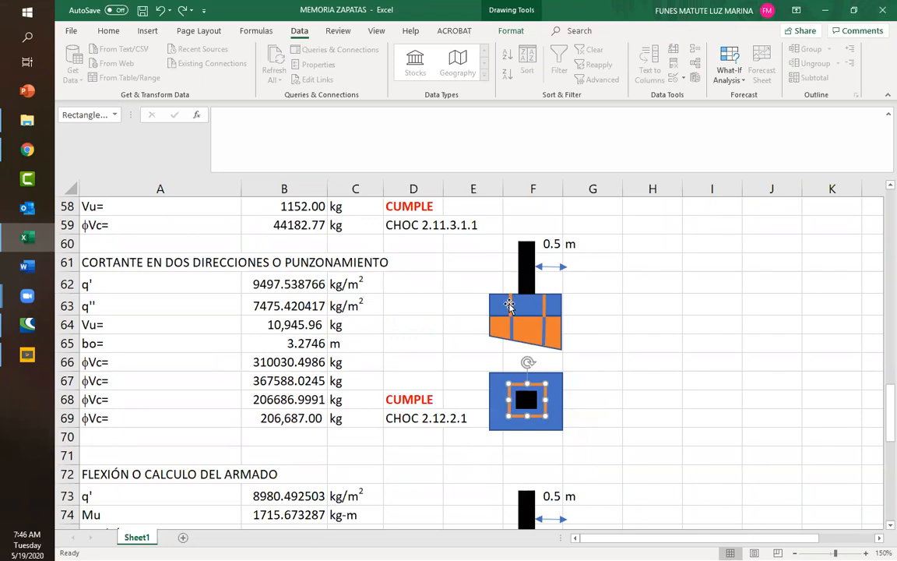
click(511, 305)
click(544, 307)
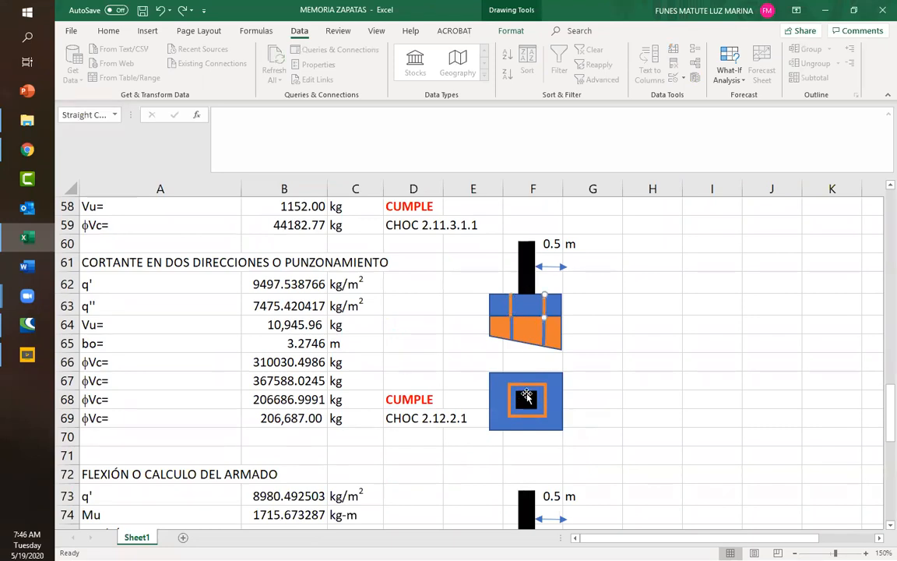
click(521, 384)
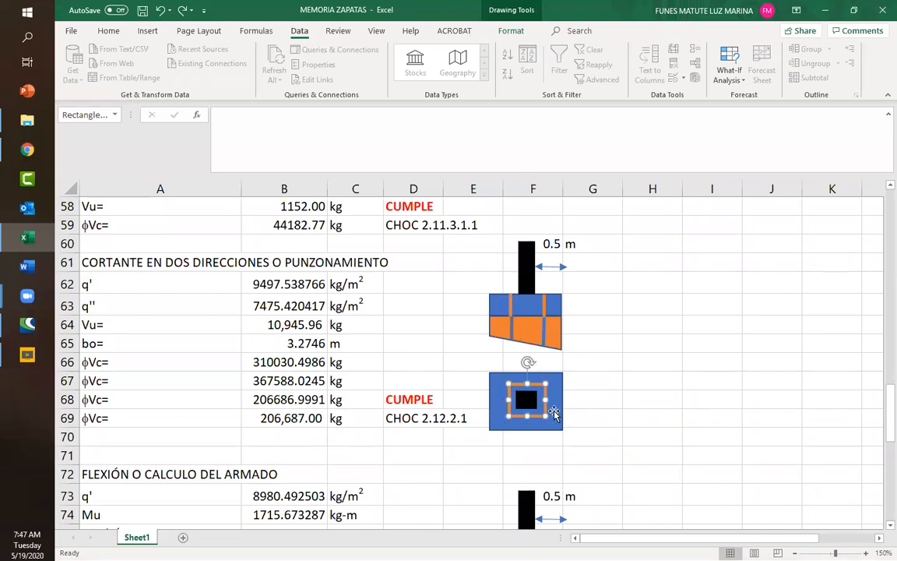
Mark the critical section below the one-way shear plan diagram with a black annotation and clear it
scroll(471, 330, up, 2)
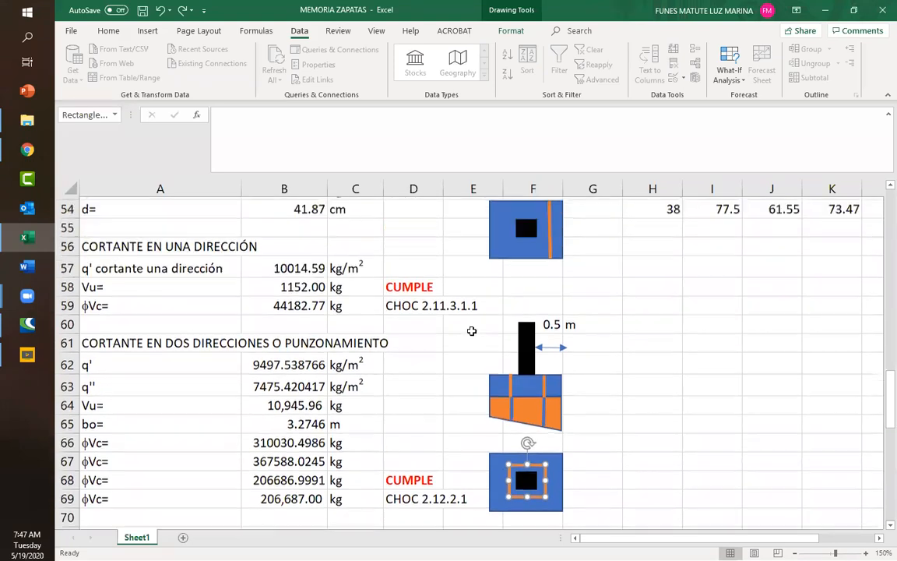
scroll(507, 297, up, 2)
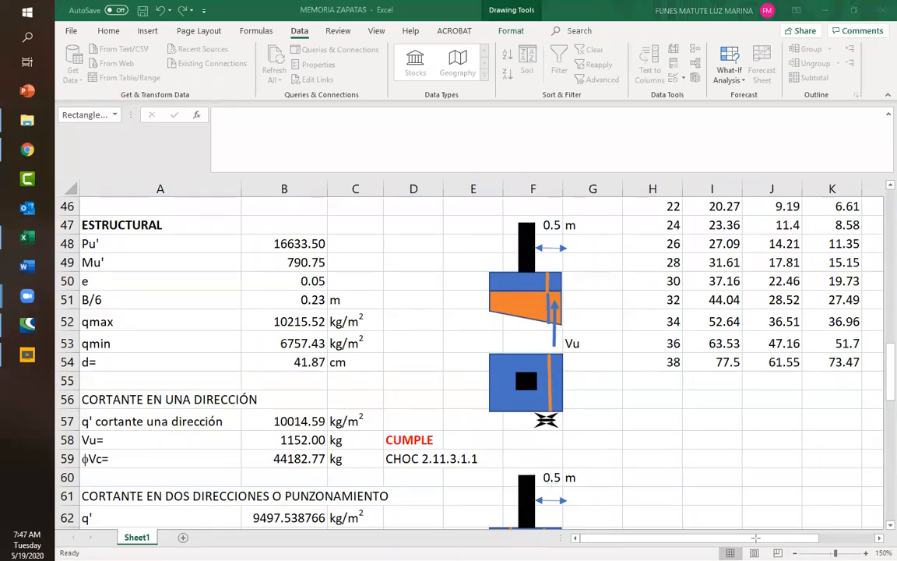
key(ctrl+z)
scroll(602, 521, down, 3)
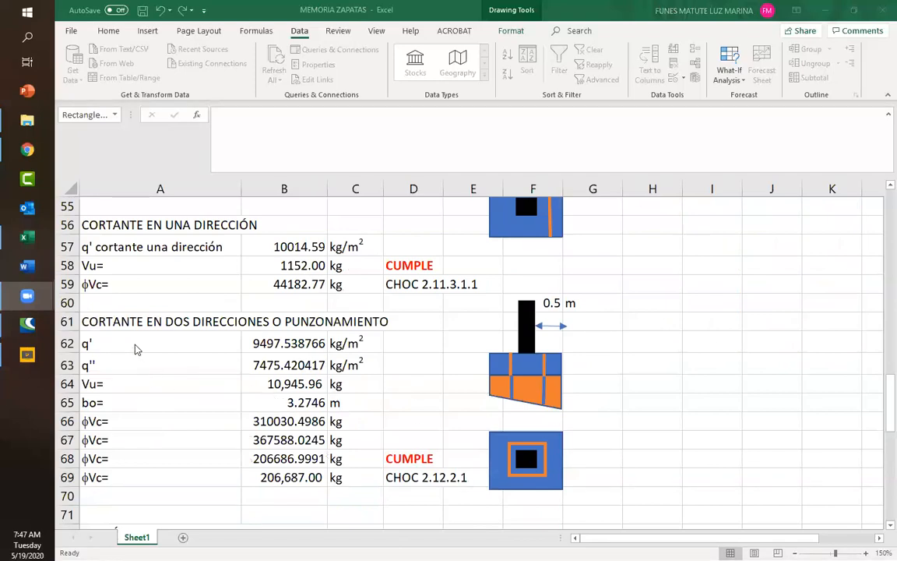
Examine the q' and q'' rows, the Vu formula in B64 and their matching lines and areas in the punching shear diagrams
click(114, 344)
click(114, 364)
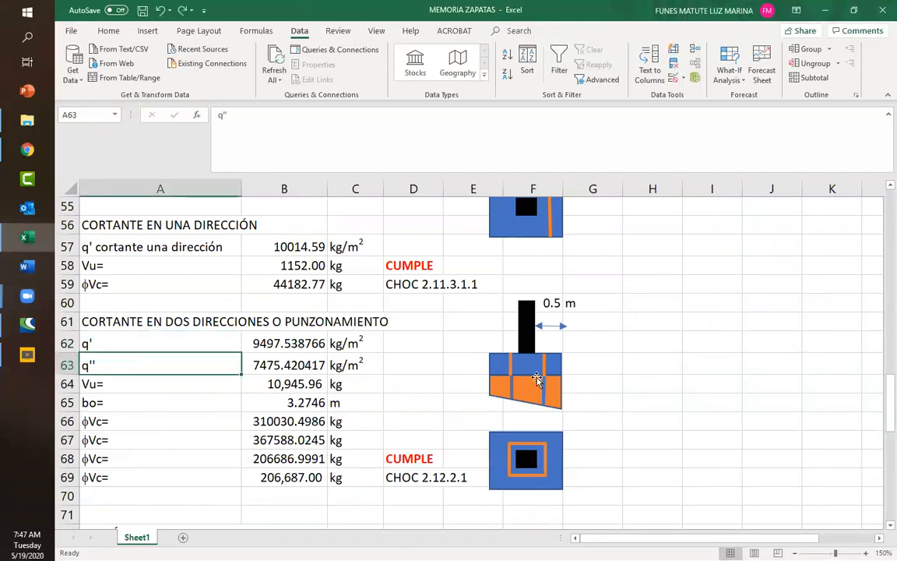
click(511, 388)
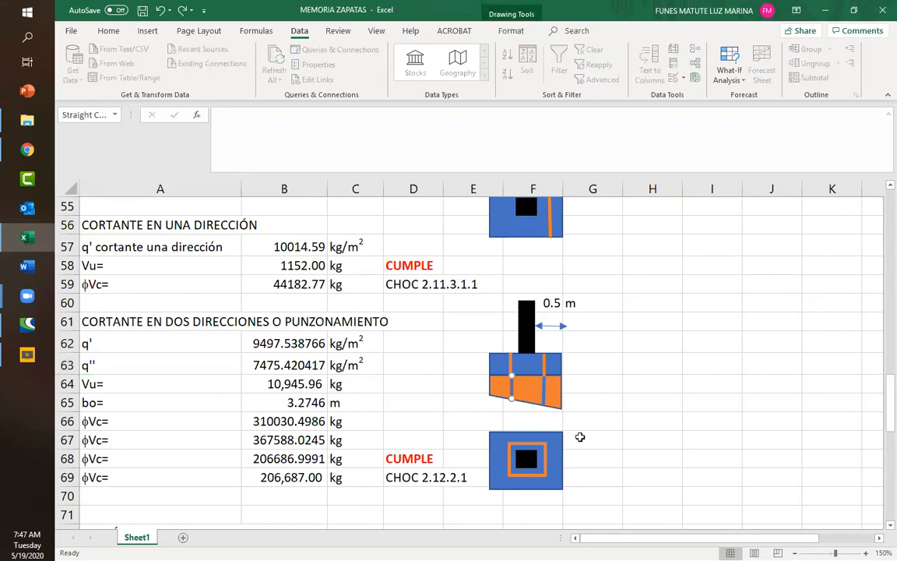
click(543, 388)
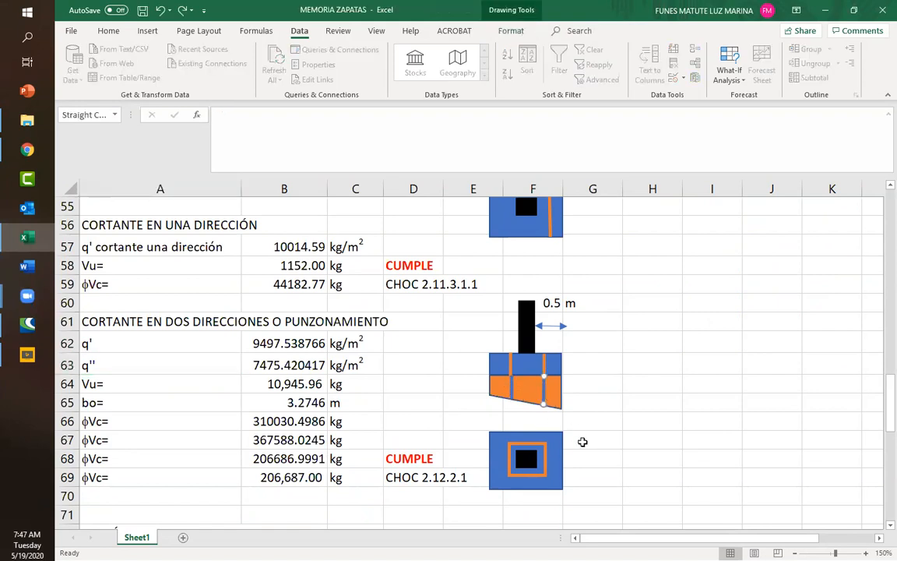
click(274, 381)
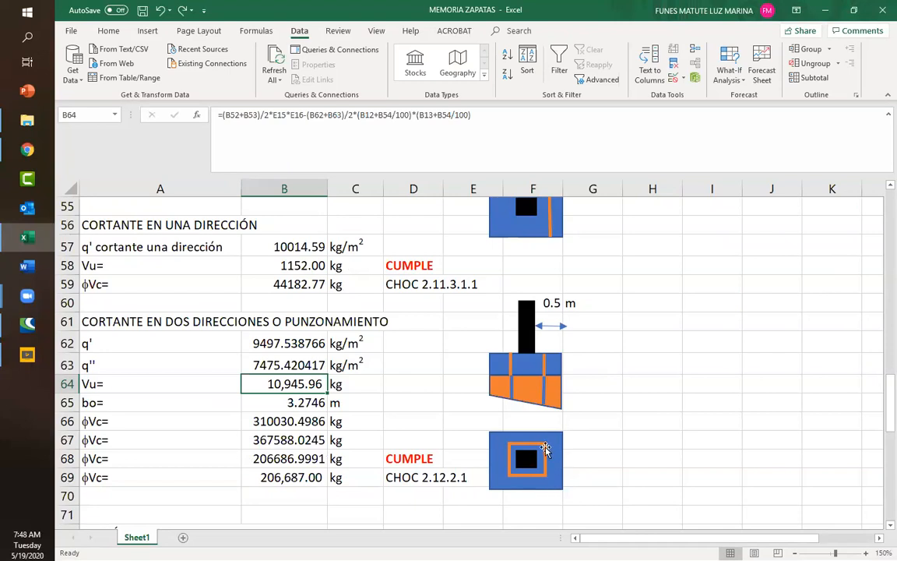
click(546, 450)
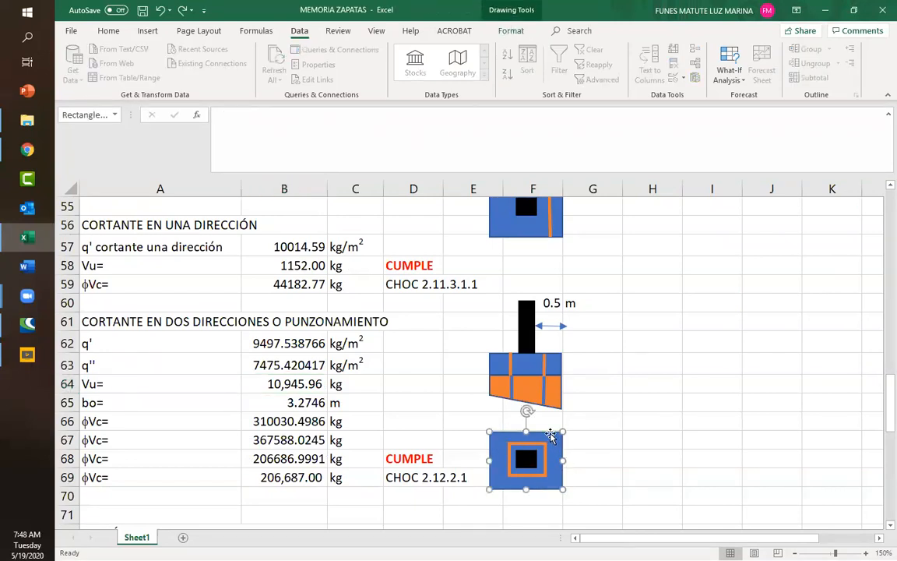
click(511, 389)
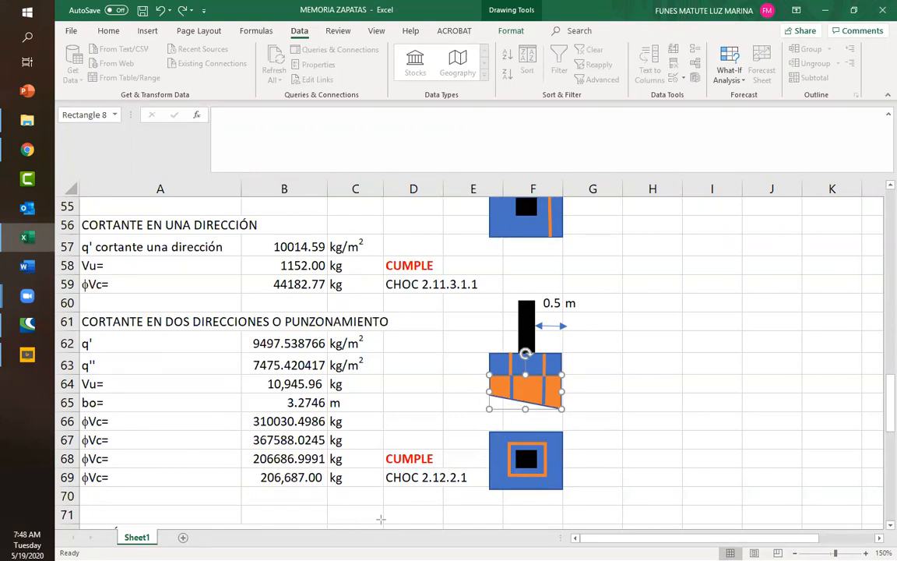
Annotate the punching shear elevation with an upward arrow beneath the pressure block and two downward arrows below the column, and clear them
drag(528, 425, 527, 404)
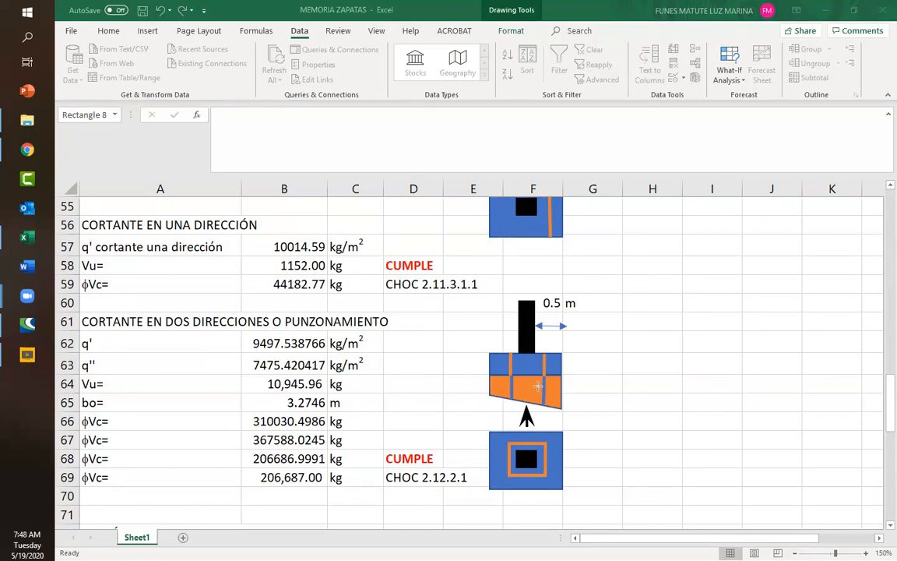
drag(526, 354, 527, 376)
drag(527, 379, 528, 396)
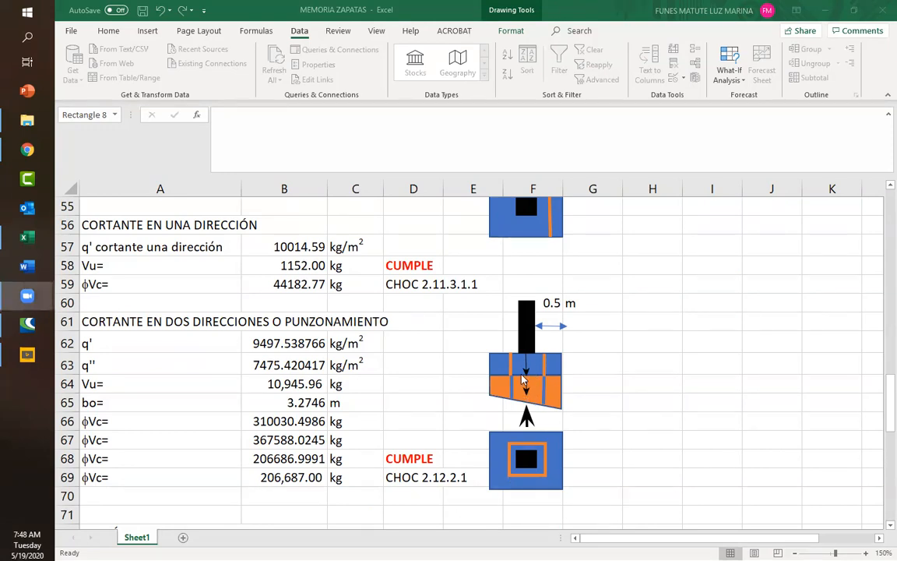
click(543, 380)
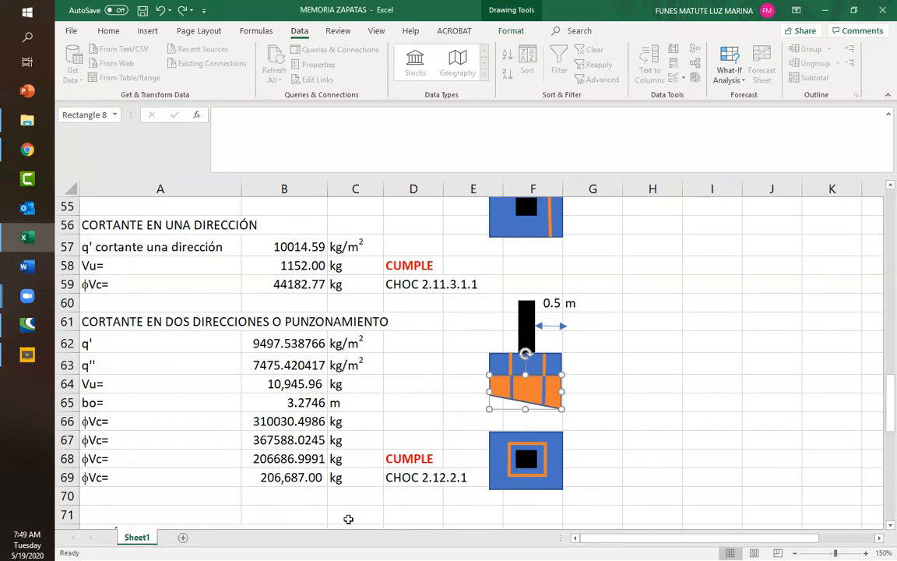
key(Escape)
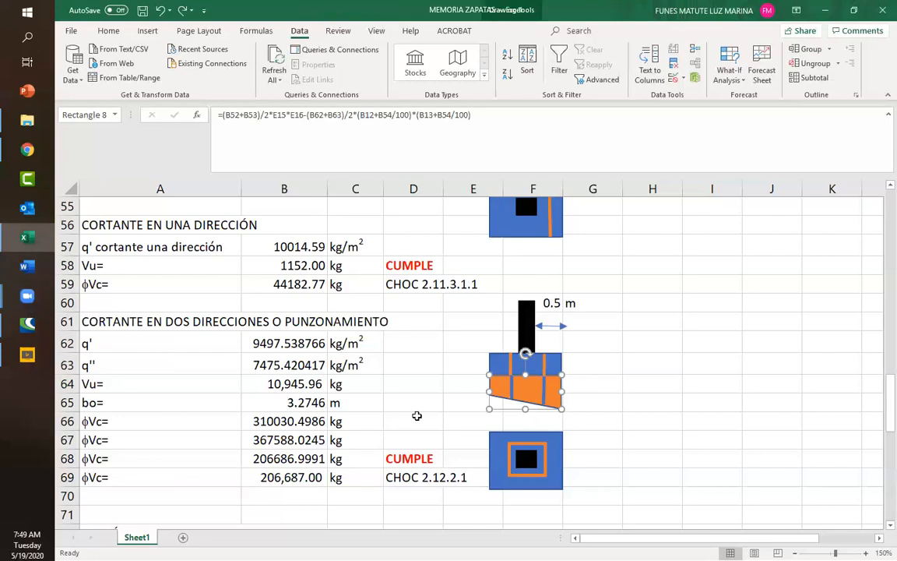
Copy the one-way shear q' formula from B57 into the punching shear q' cell B62
click(263, 343)
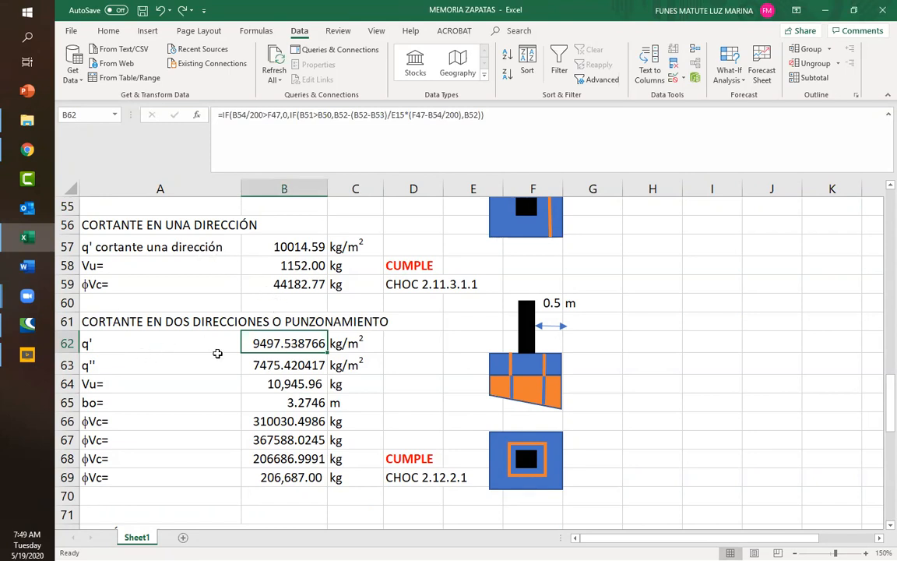
click(303, 246)
double_click(303, 246)
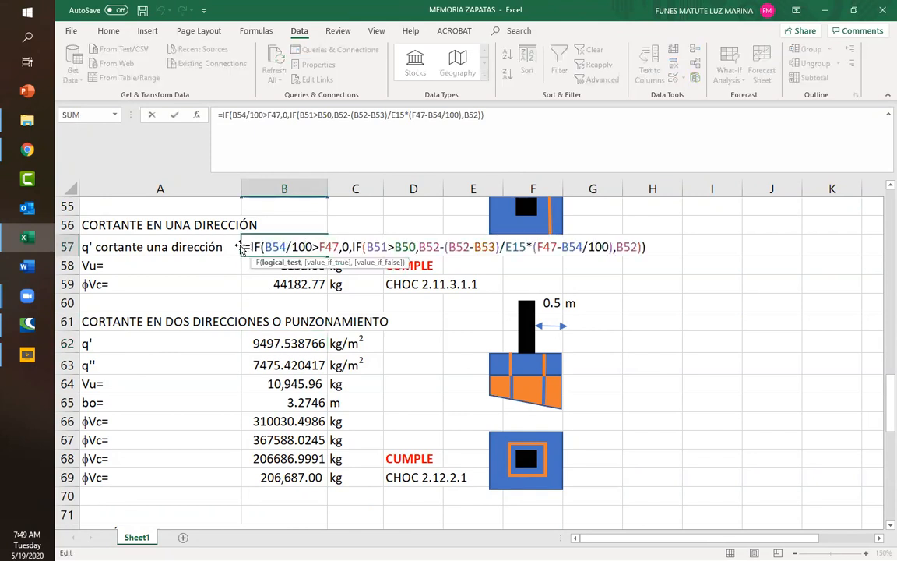
drag(246, 246, 645, 253)
key(ctrl+c)
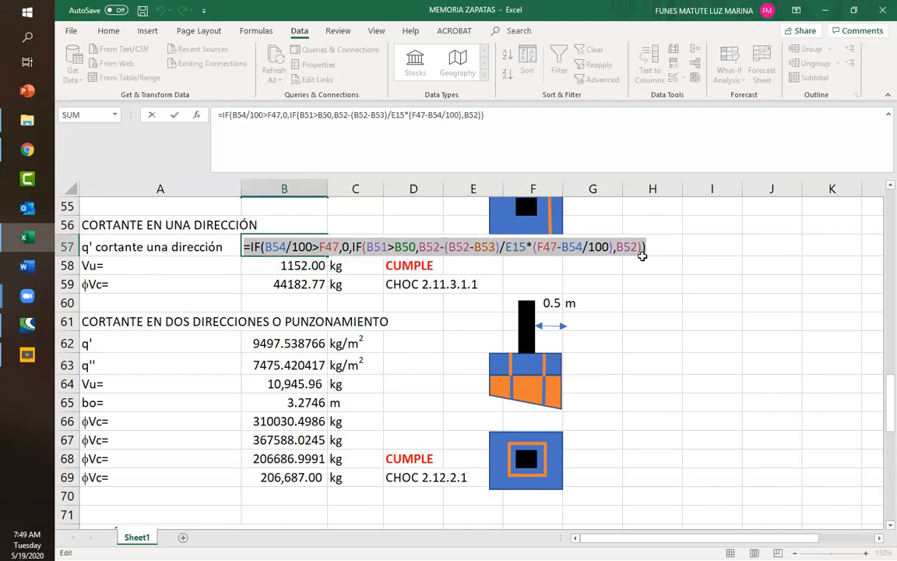
key(Escape)
click(278, 346)
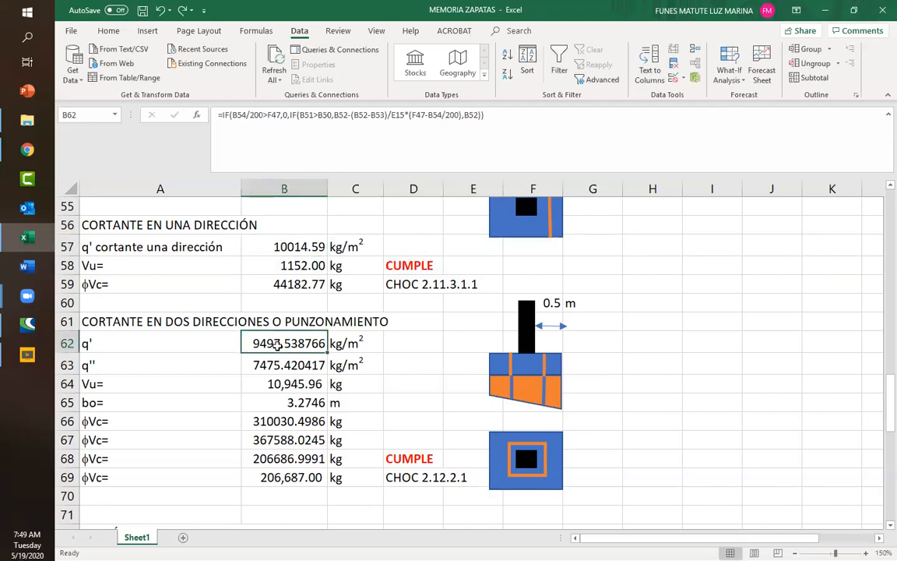
key(ctrl+v)
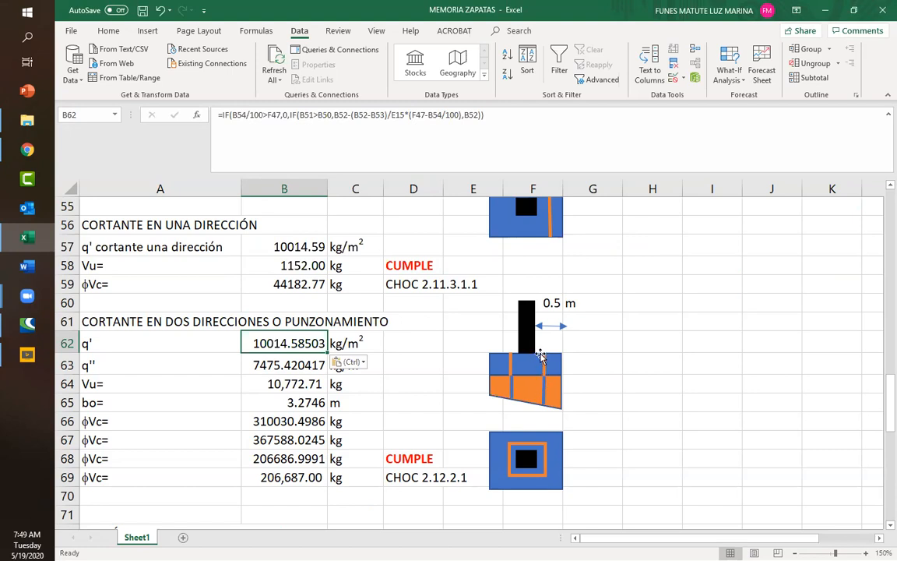
Change both B54/100 terms to B54/200 in the punching shear q' formula in B62
double_click(277, 343)
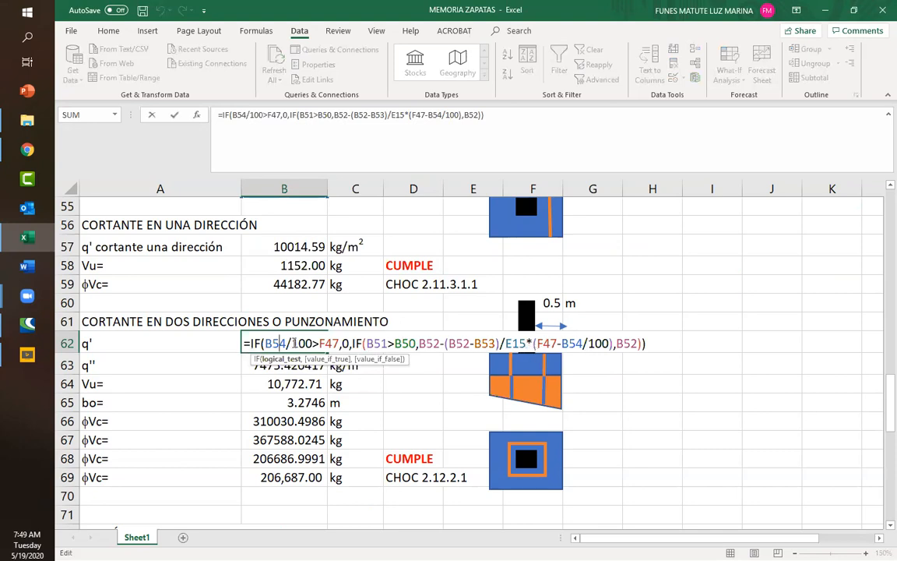
drag(293, 343, 297, 343)
text(2)
drag(589, 343, 595, 343)
text(2)
double_click(577, 343)
scroll(311, 288, up, 2)
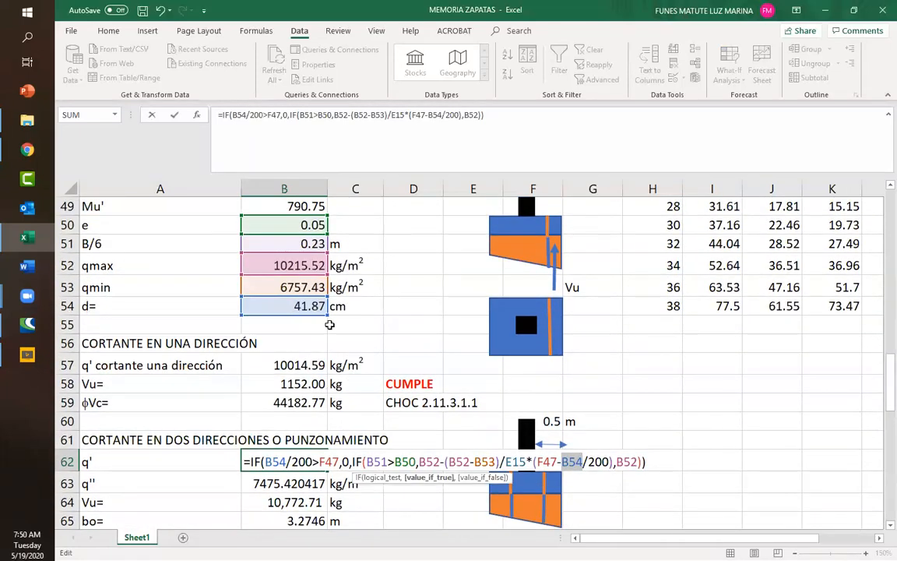
click(592, 461)
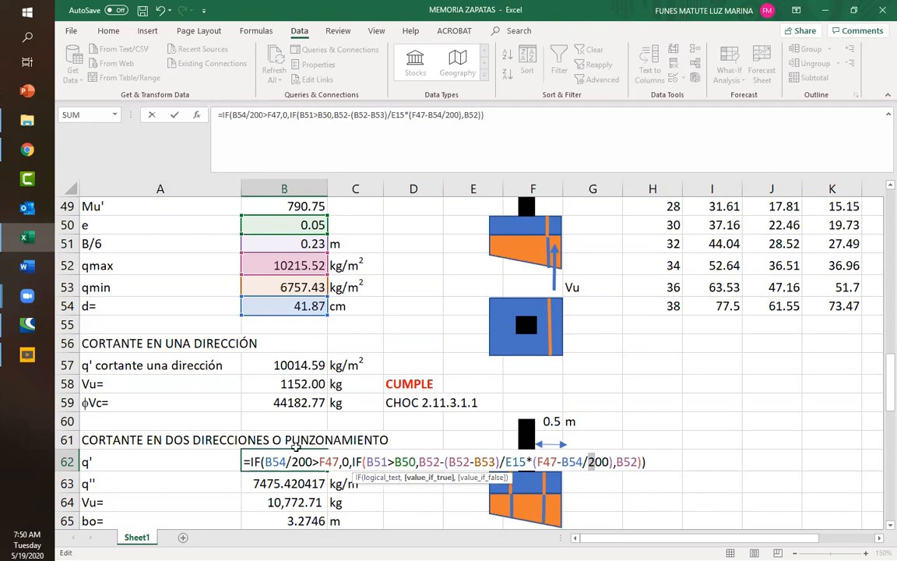
click(292, 461)
drag(293, 461, 300, 461)
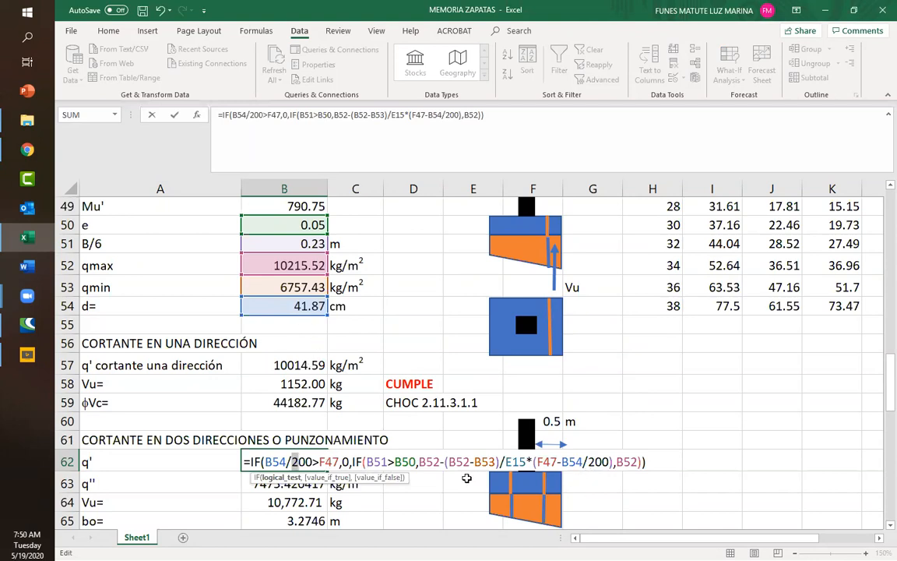
key(Return)
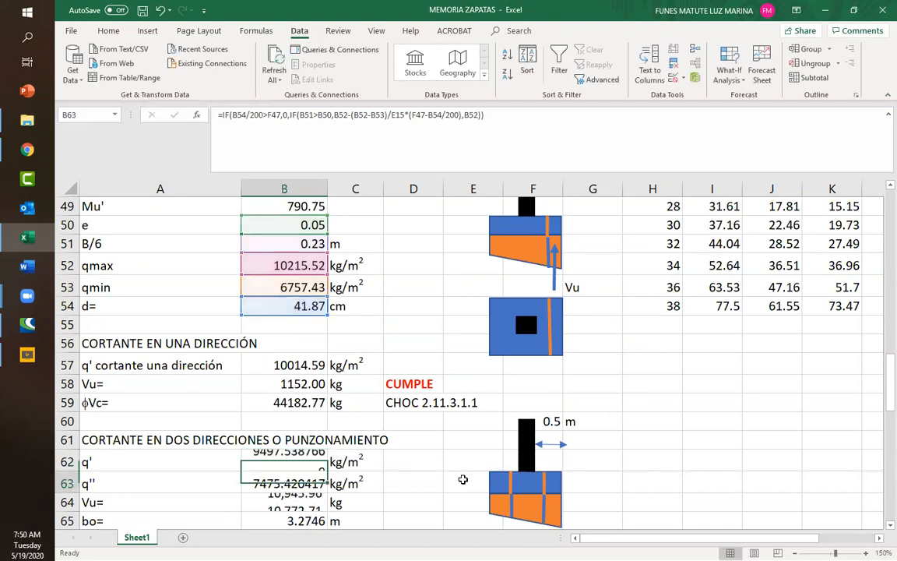
key(Up)
scroll(410, 436, down, 2)
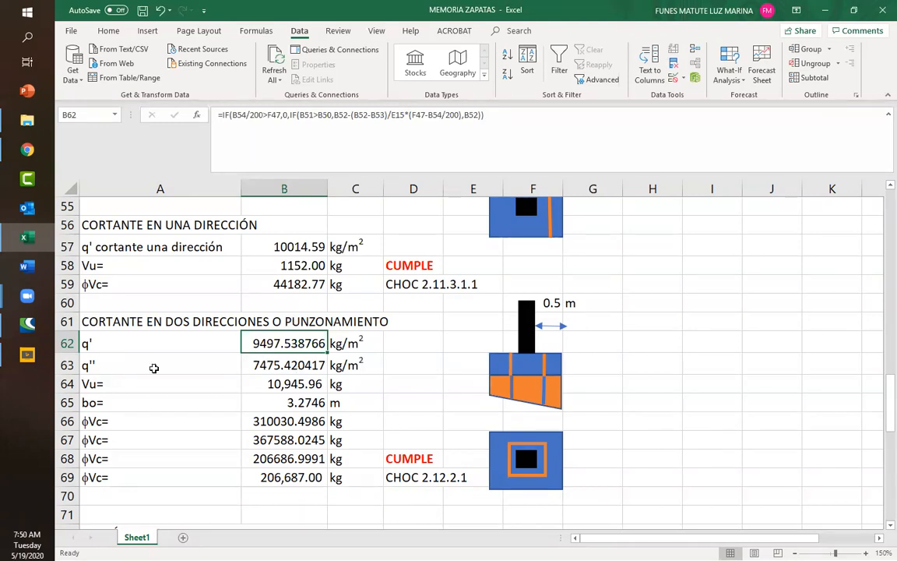
Examine the q'' formula in B63, its B54/200 terms and its leading B53+ term, against qmin and the matching diagram line
click(510, 383)
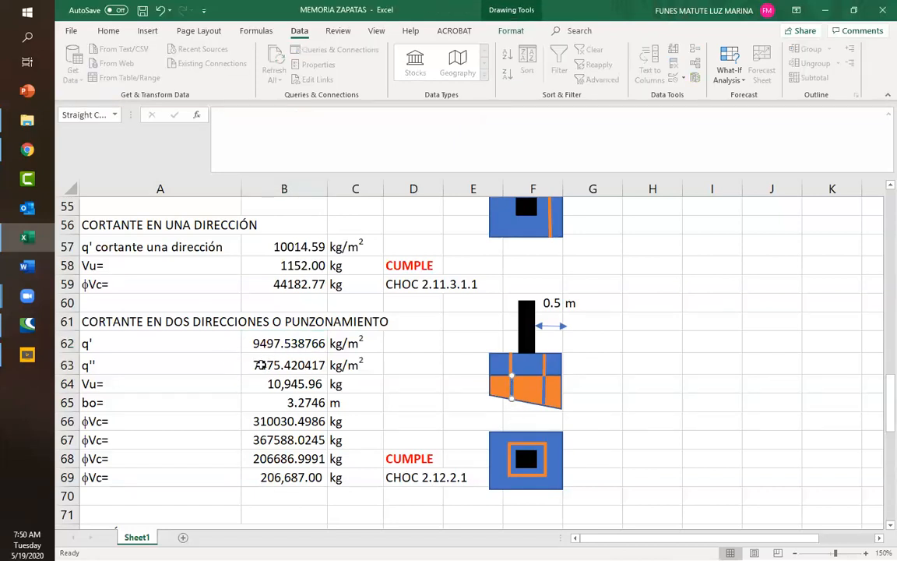
click(265, 364)
double_click(283, 364)
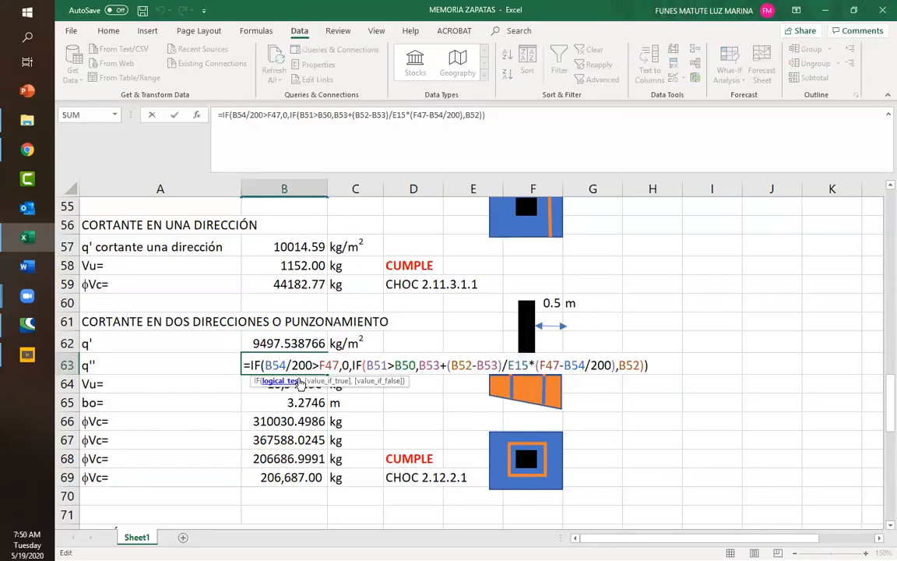
drag(293, 364, 301, 364)
click(597, 367)
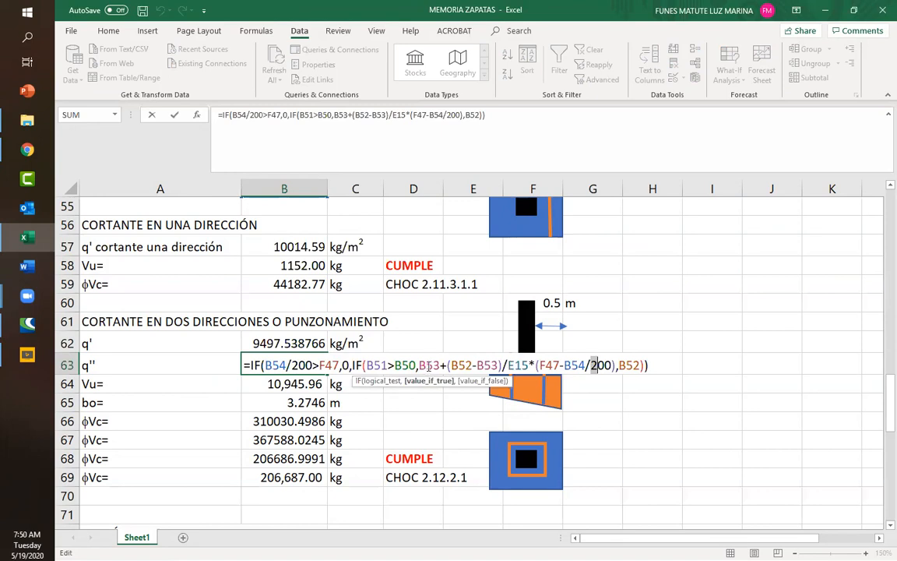
drag(421, 364, 441, 364)
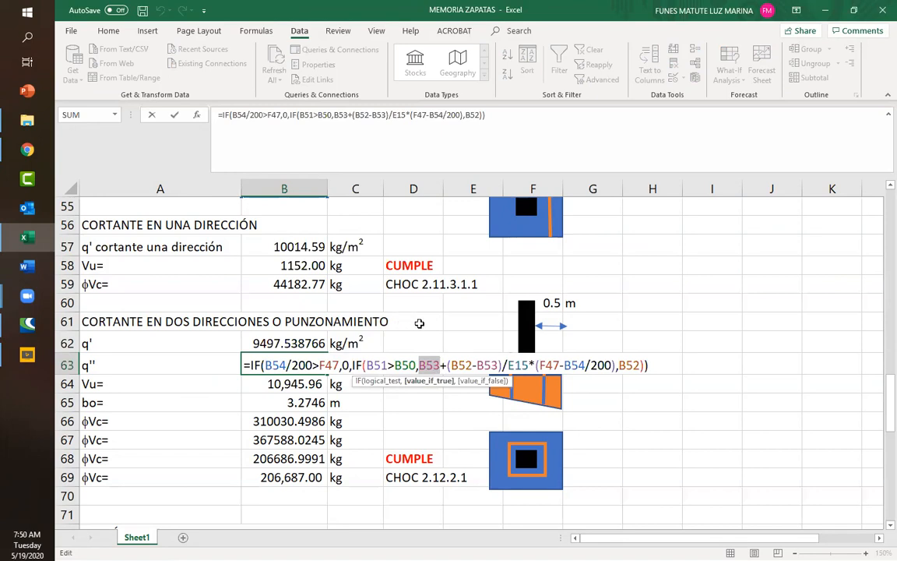
scroll(423, 322, up, 2)
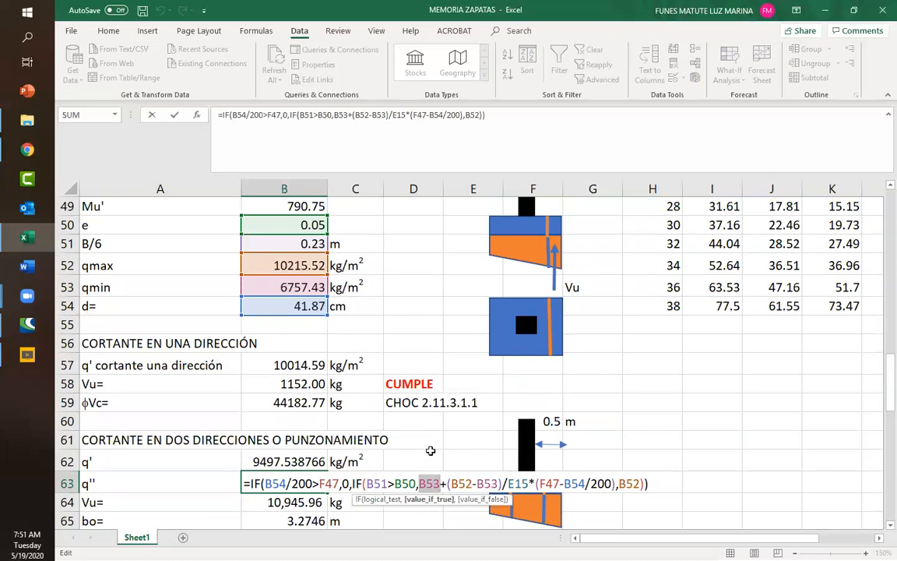
scroll(448, 456, down, 1)
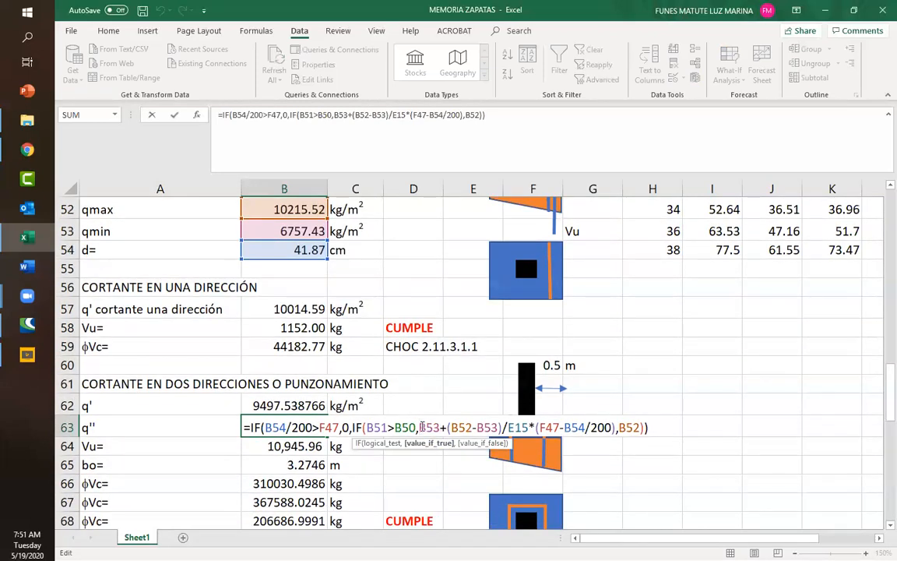
scroll(410, 405, down, 2)
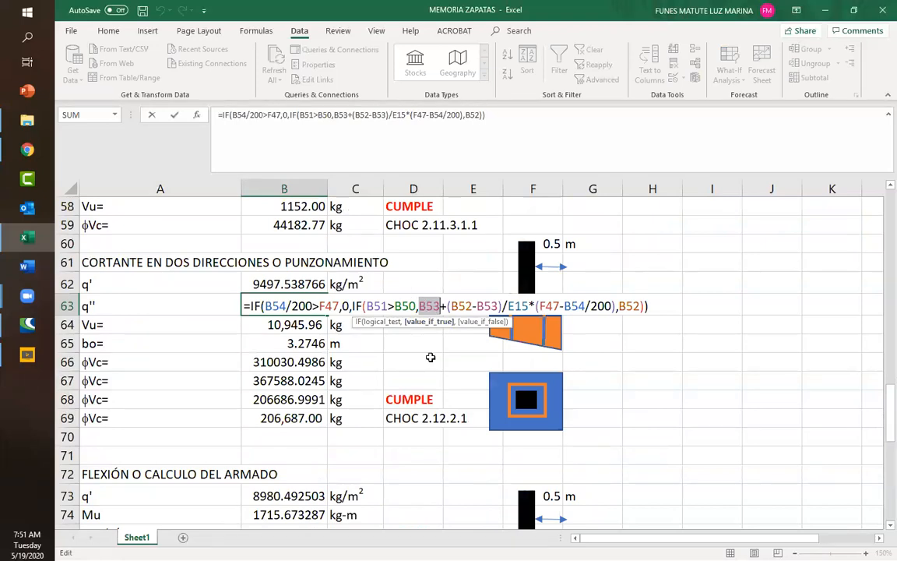
click(442, 306)
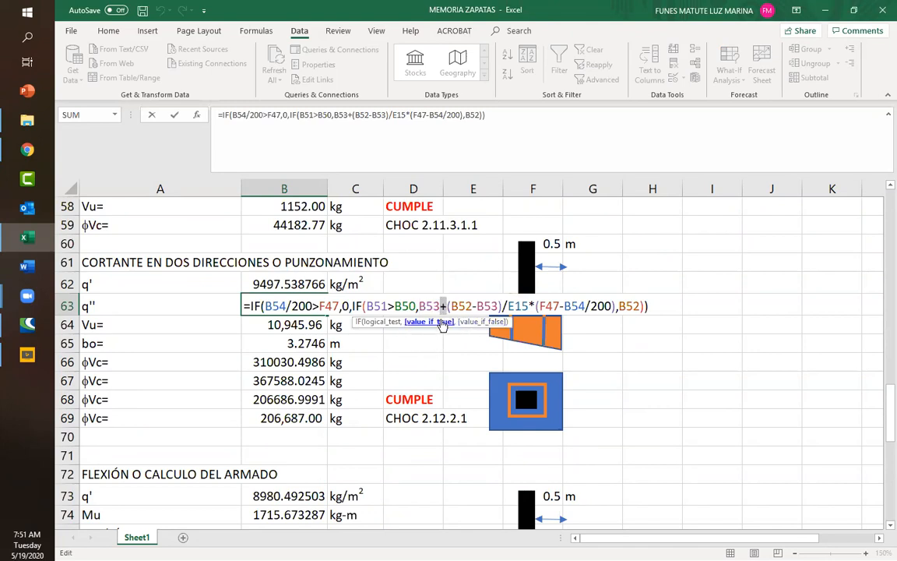
double_click(438, 306)
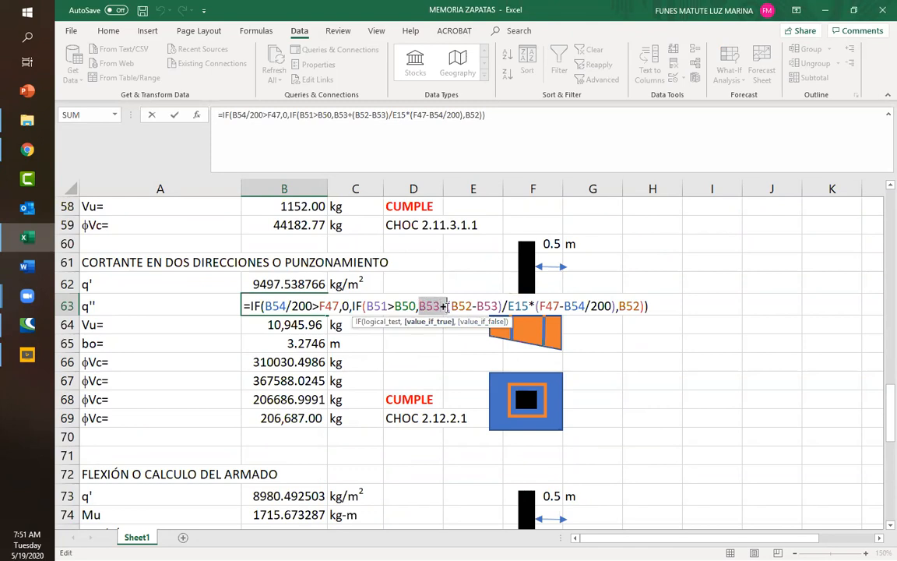
key(Escape)
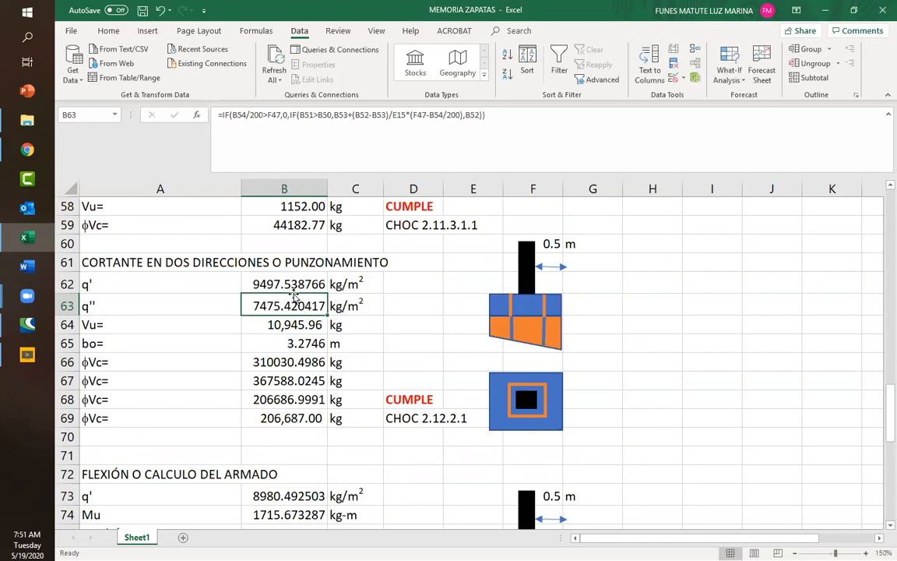
Compare the leading B52- term of the q' formula with the B53+ term of the q'' formula, and relate both pressures to the diagram
double_click(307, 285)
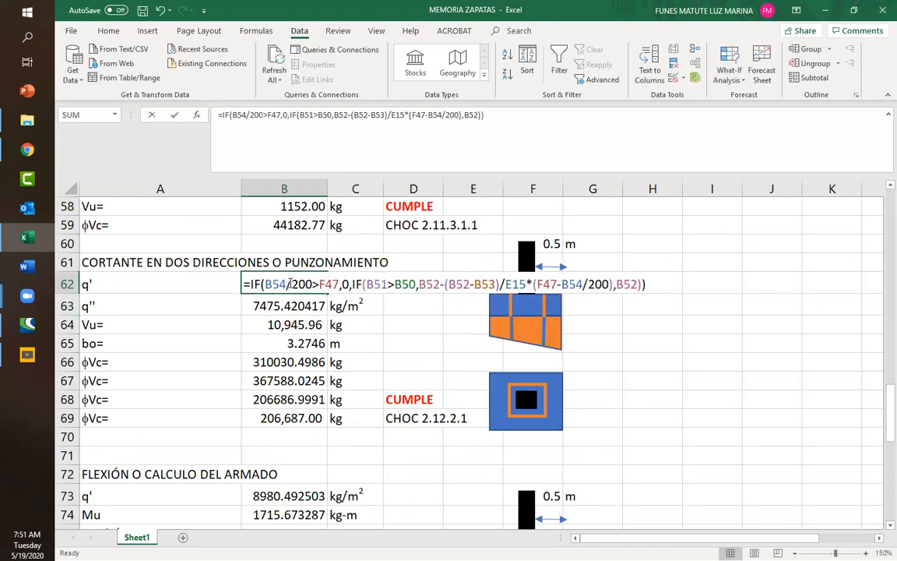
double_click(426, 285)
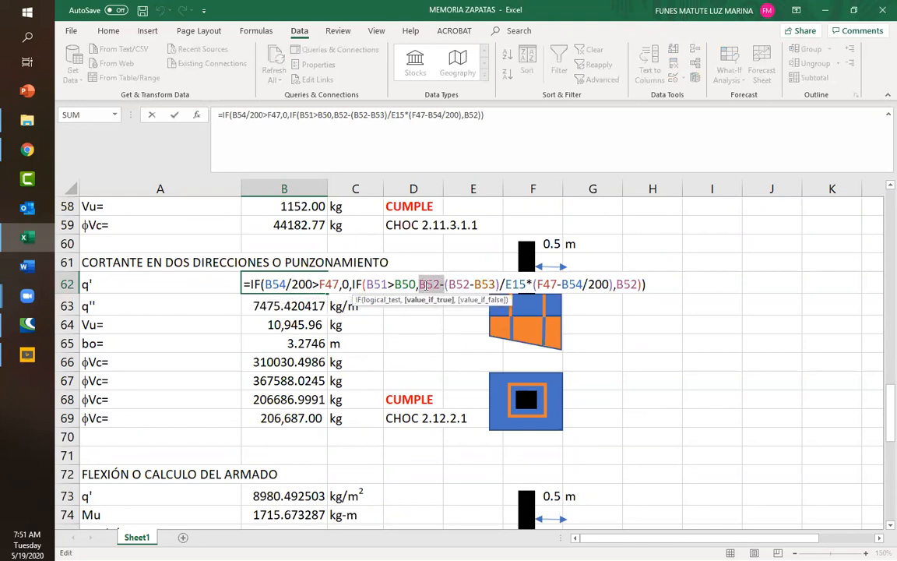
text(B53+)
key(Return)
double_click(287, 306)
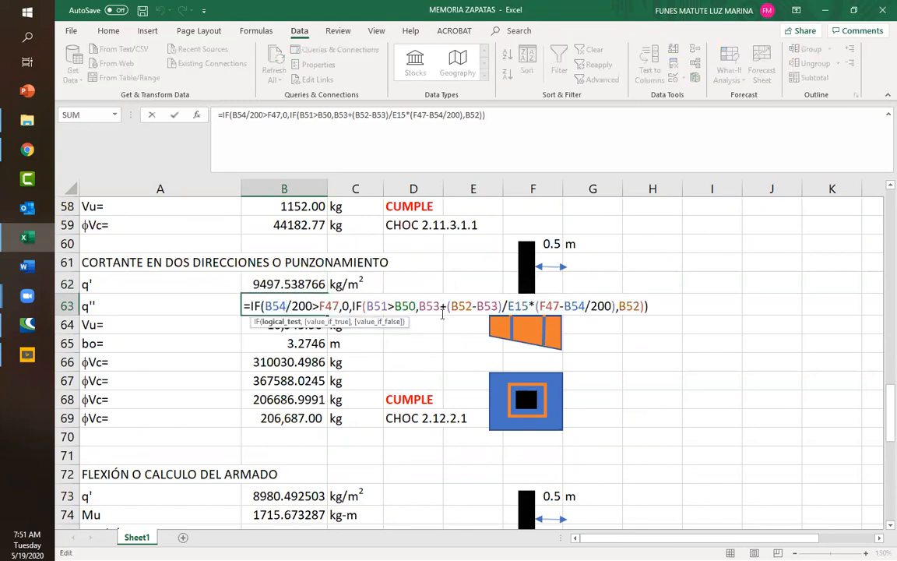
drag(421, 306, 446, 306)
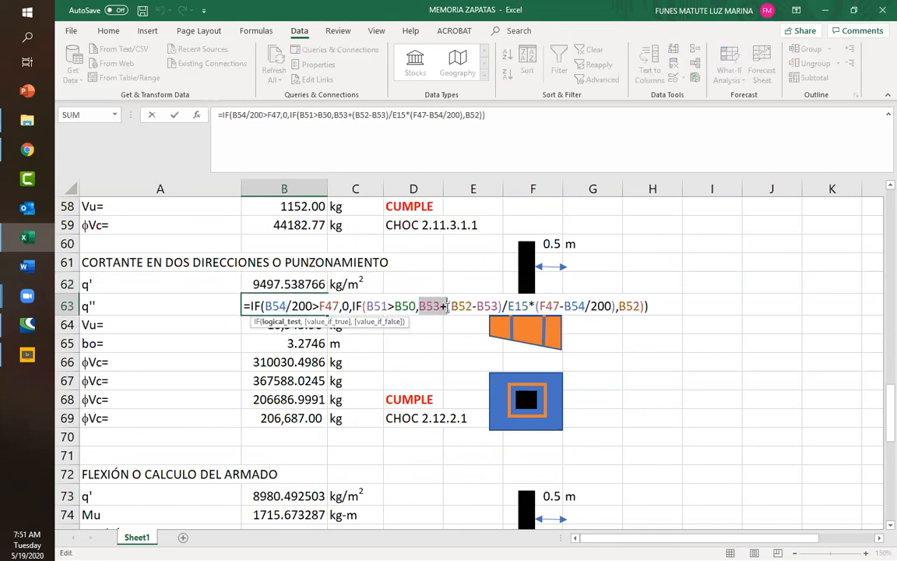
key(Escape)
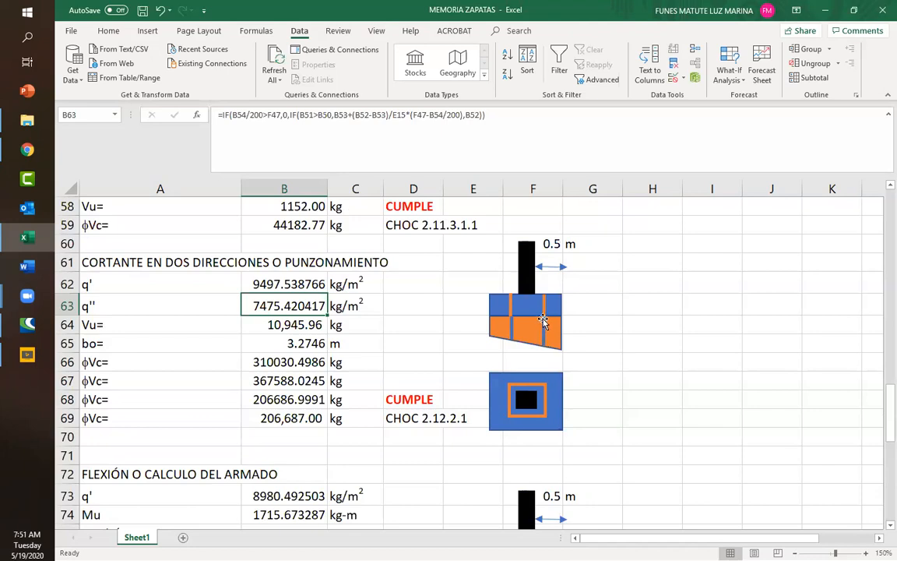
click(543, 340)
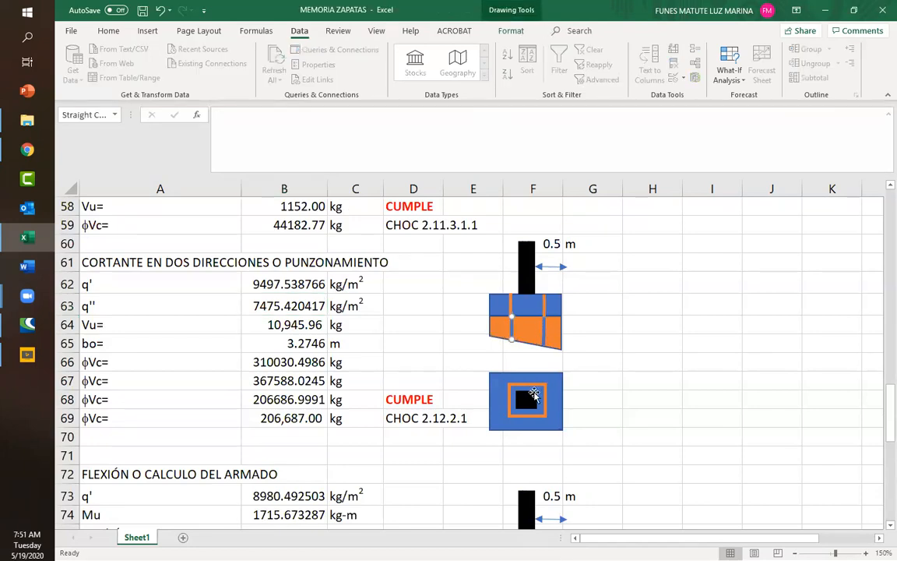
key(Escape)
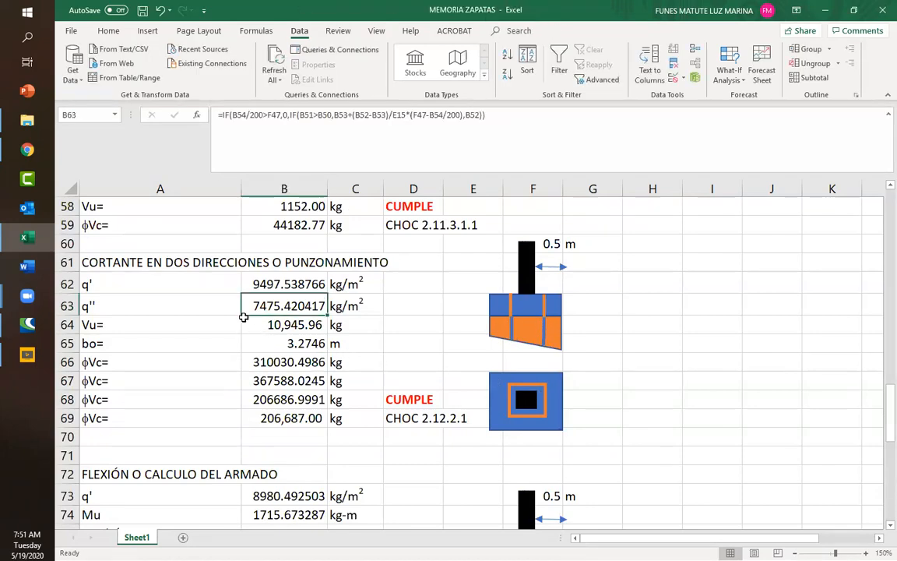
click(116, 288)
click(127, 306)
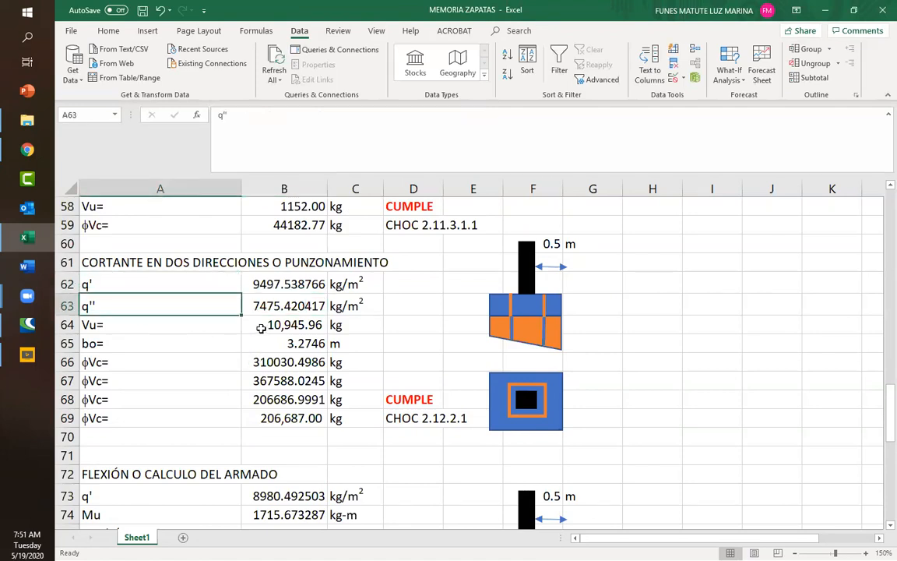
Examine the total pressure term (B52+B53)/2*E15*E16 in the punching Vu formula in B64, tracing it to qmax and qmin
double_click(262, 328)
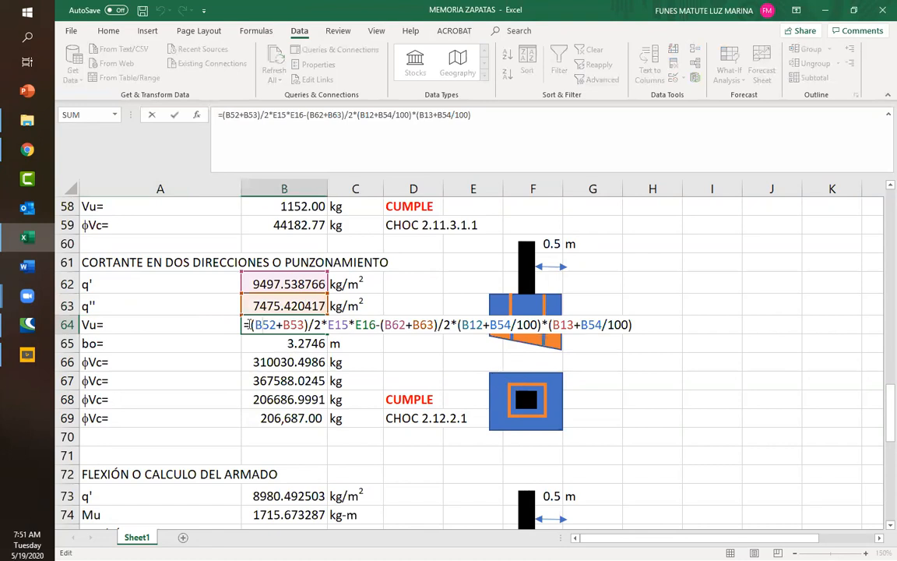
drag(252, 325, 421, 327)
drag(446, 327, 453, 327)
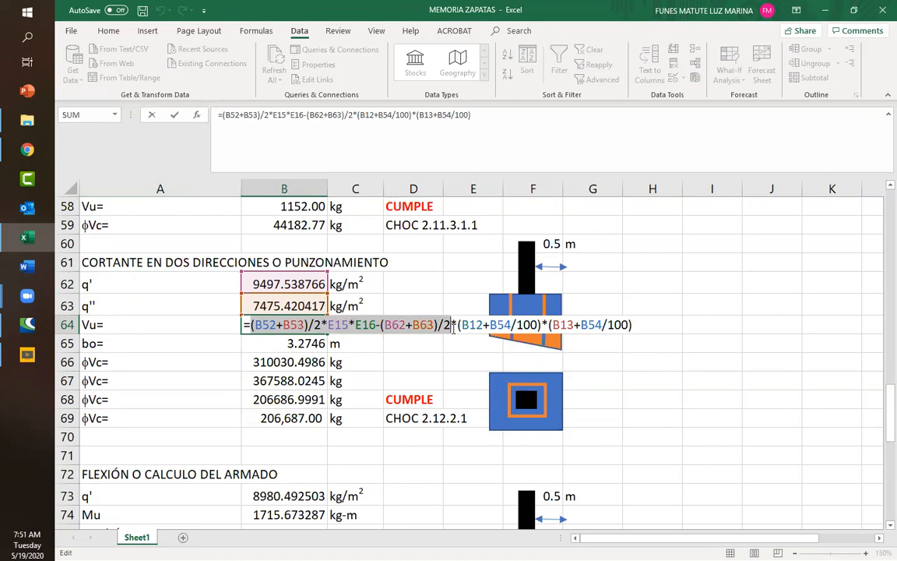
drag(453, 328, 377, 325)
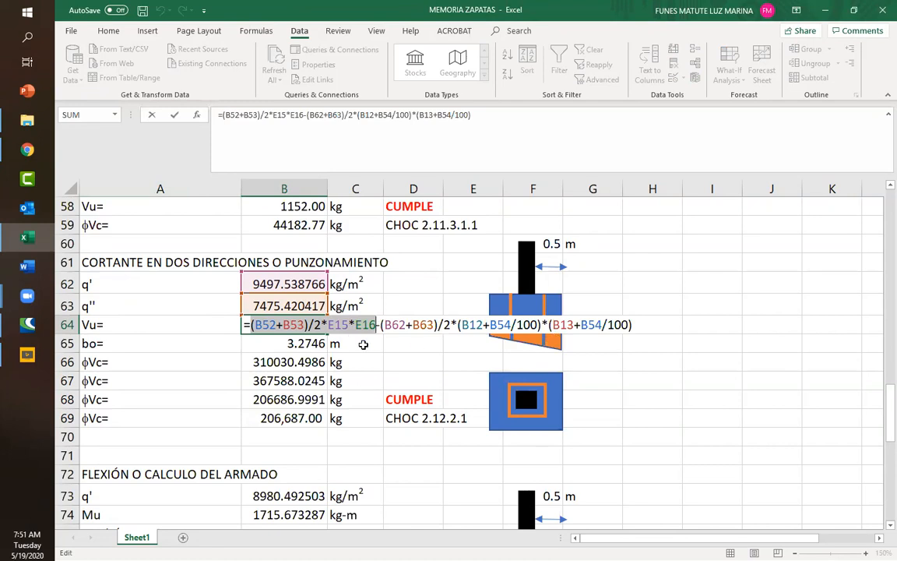
scroll(293, 340, up, 4)
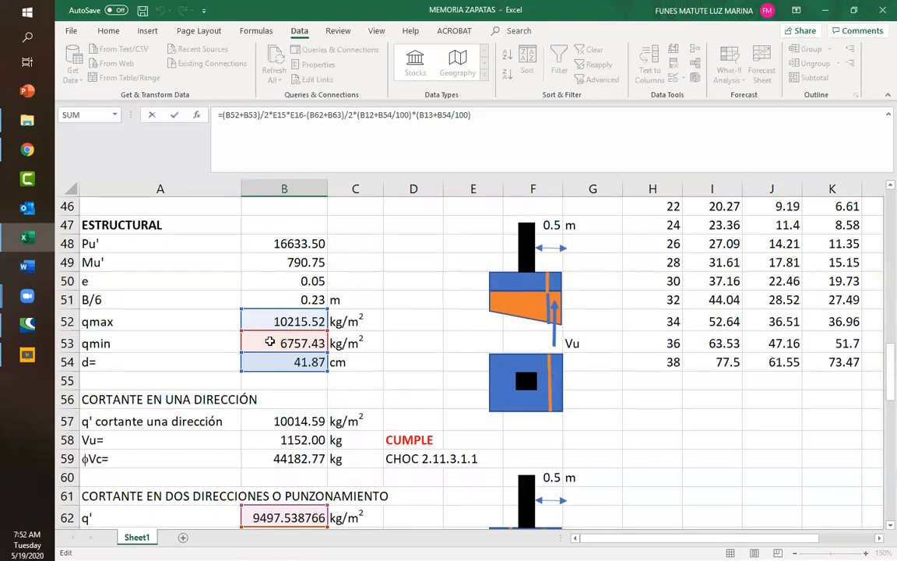
scroll(431, 354, down, 3)
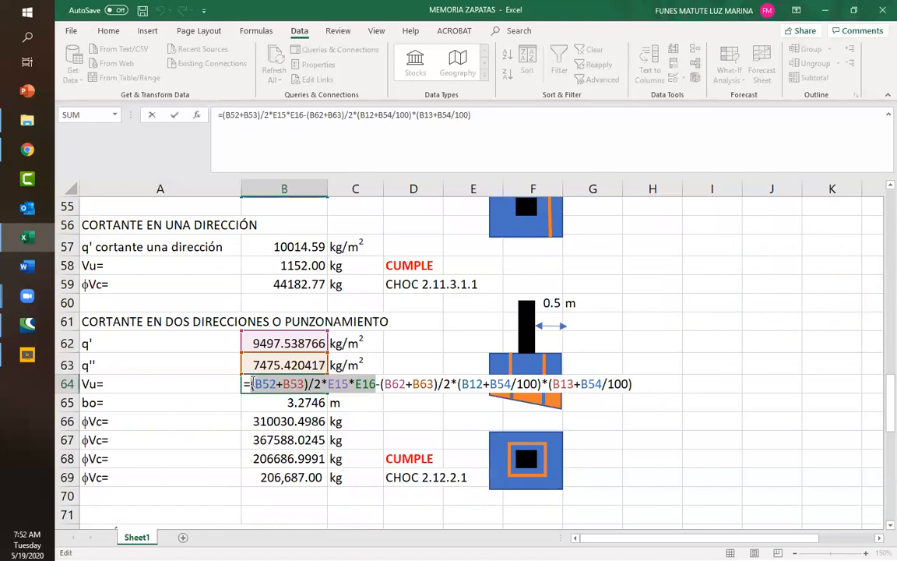
drag(252, 382, 320, 384)
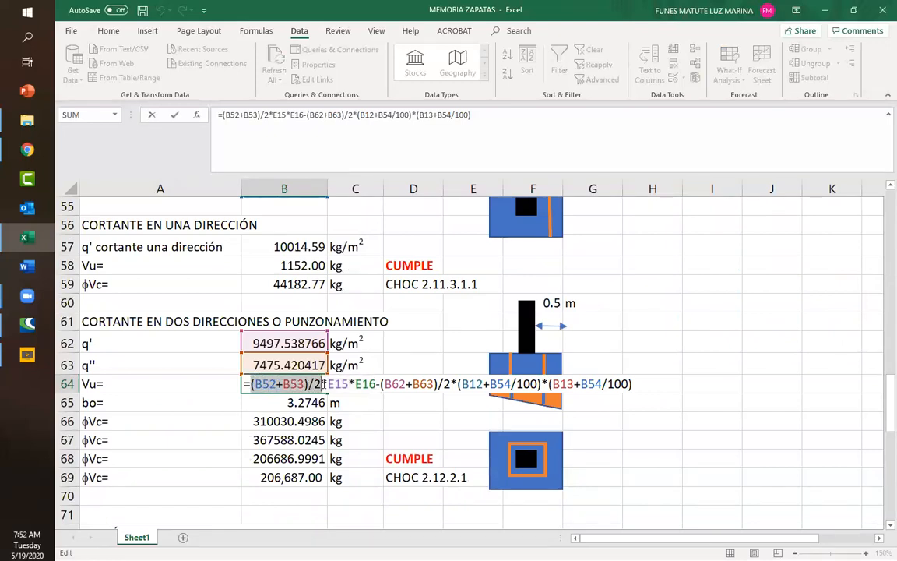
drag(328, 383, 377, 383)
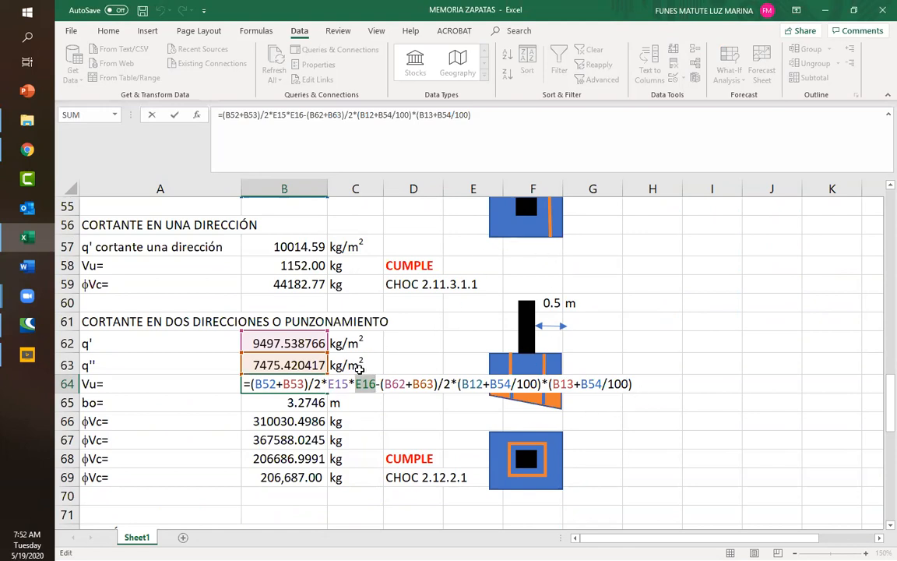
drag(328, 383, 377, 383)
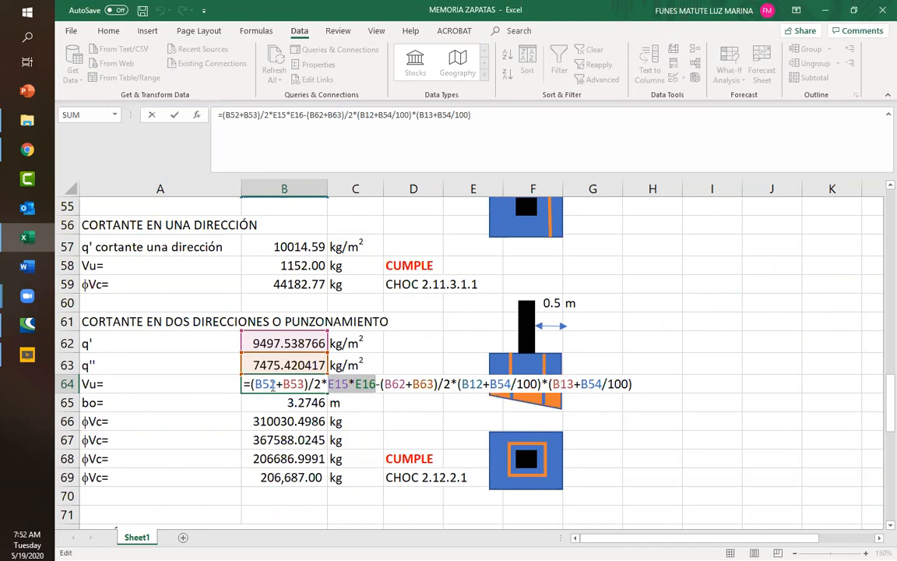
drag(246, 383, 315, 383)
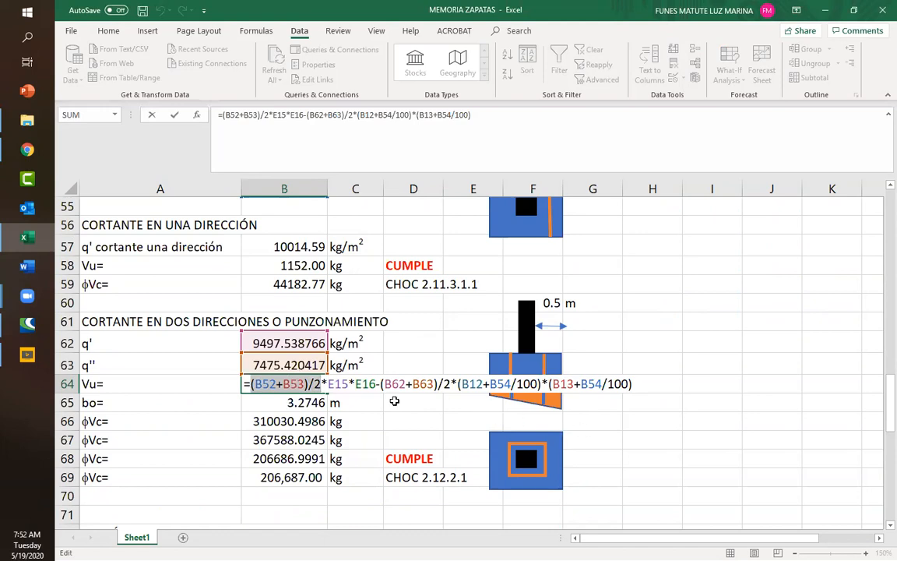
drag(381, 384, 458, 386)
key(Escape)
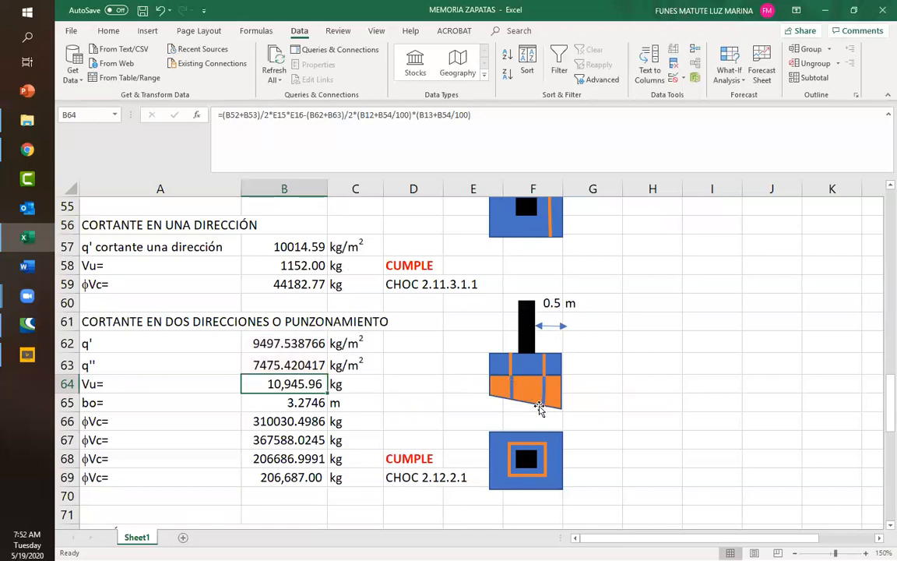
Examine the subtracted part of the B64 Vu formula, the (B62+B63)/2 average pressure and its (B12+B54/100)*(B13+B54/100) area, against the footing diagram
double_click(278, 383)
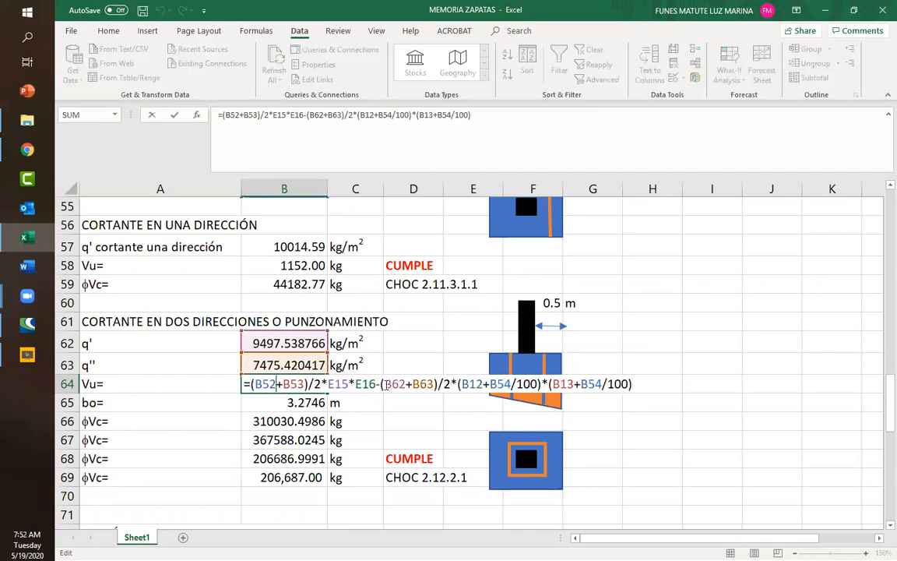
drag(382, 383, 449, 382)
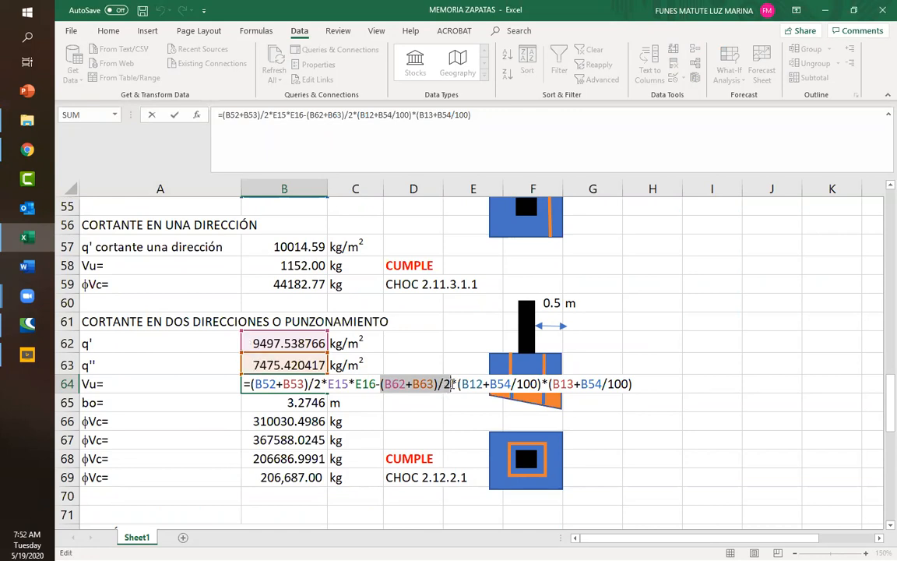
drag(459, 383, 632, 383)
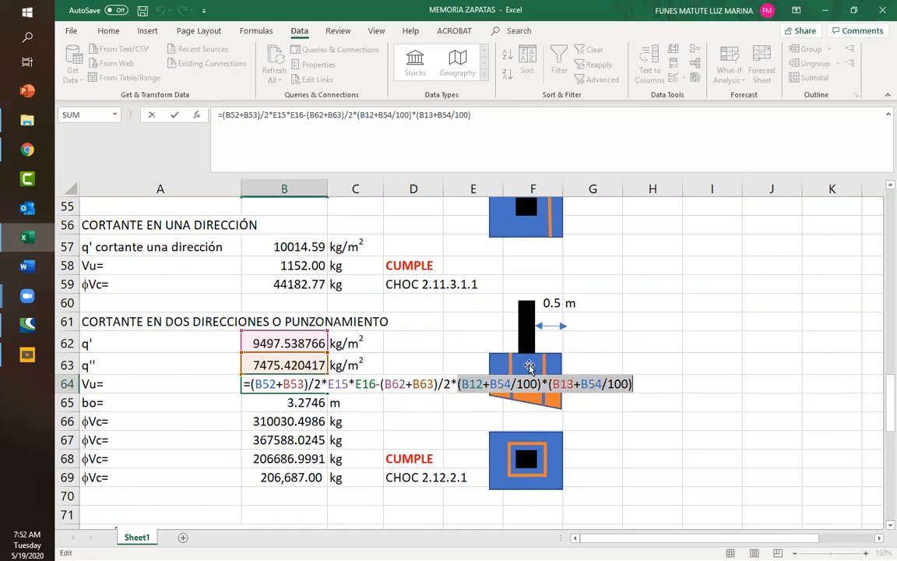
key(Escape)
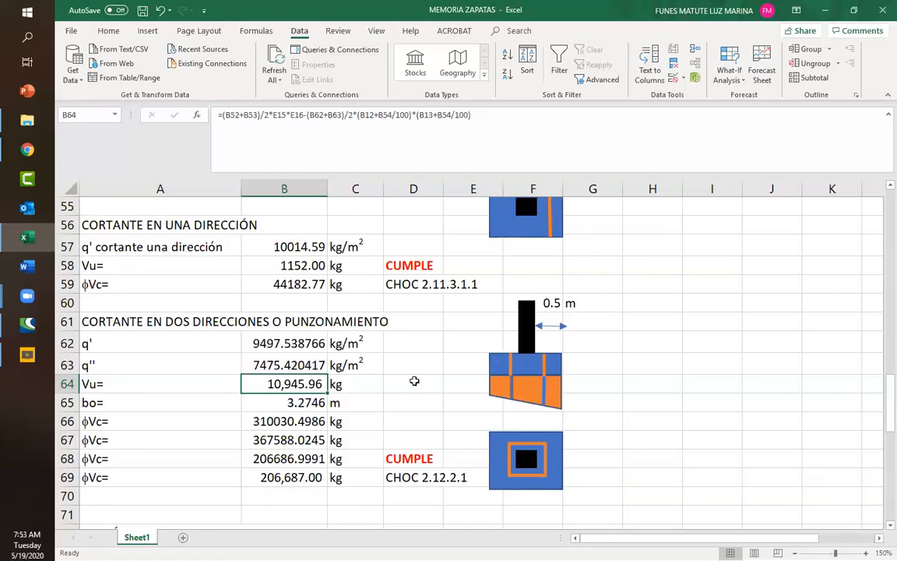
Trace the (B12+B54/100) factor of the B64 Vu formula to column width b and depth d, noting the /100 unit conversion
double_click(311, 384)
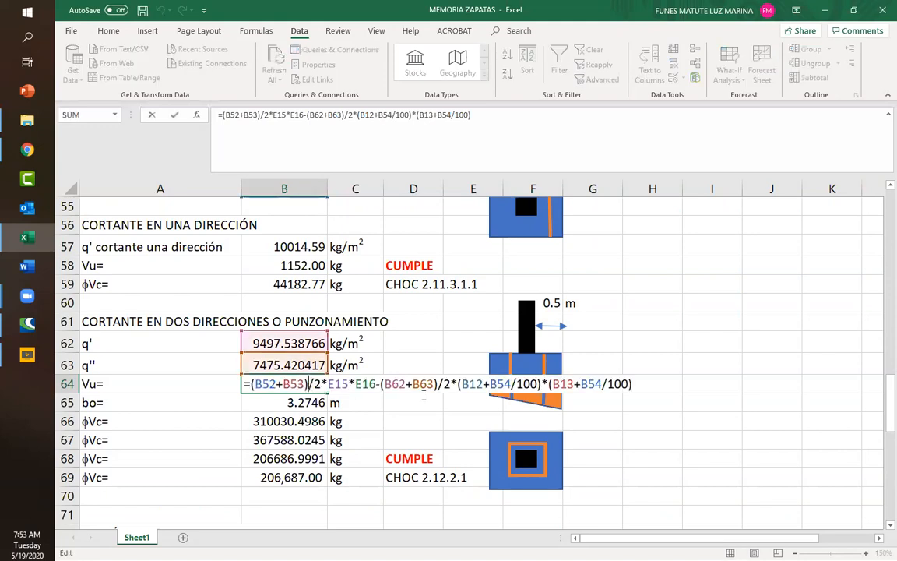
drag(459, 384, 543, 384)
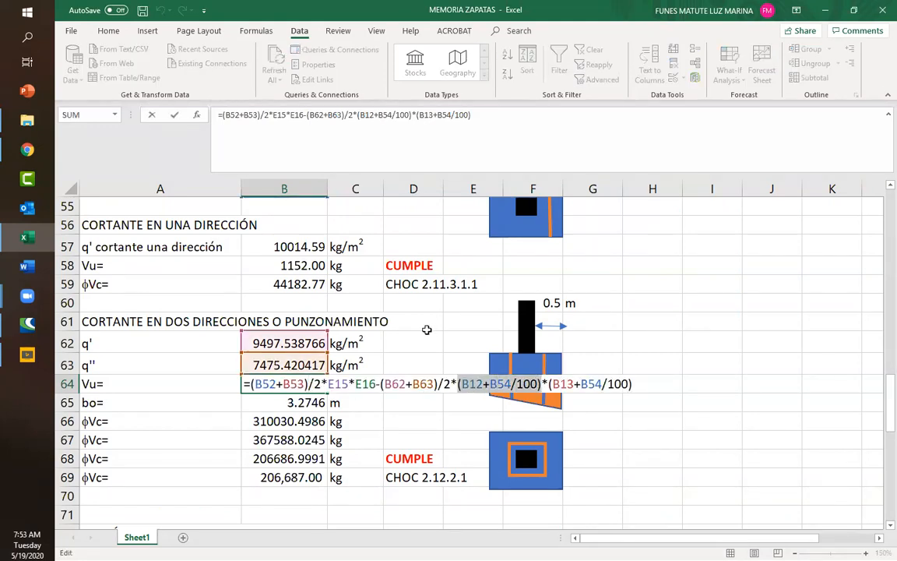
scroll(427, 329, up, 16)
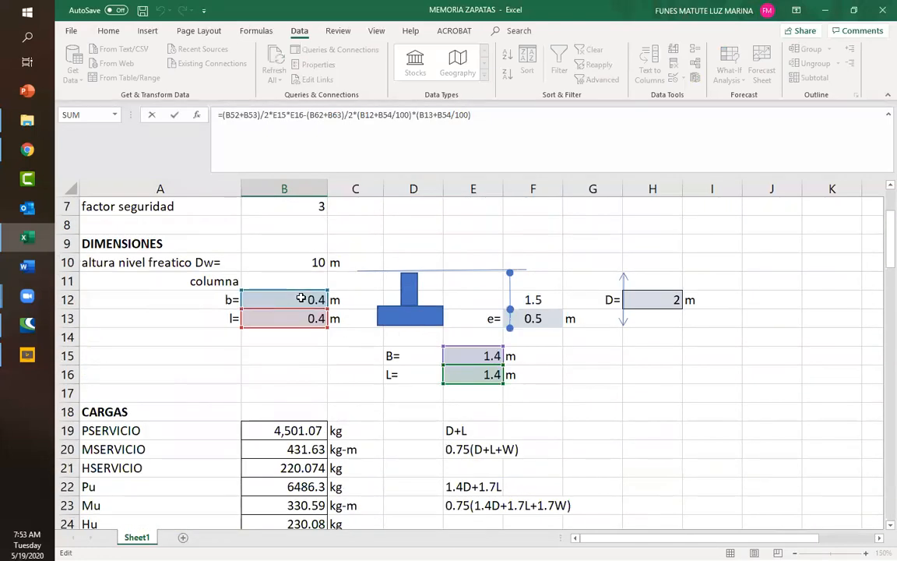
scroll(380, 405, down, 8)
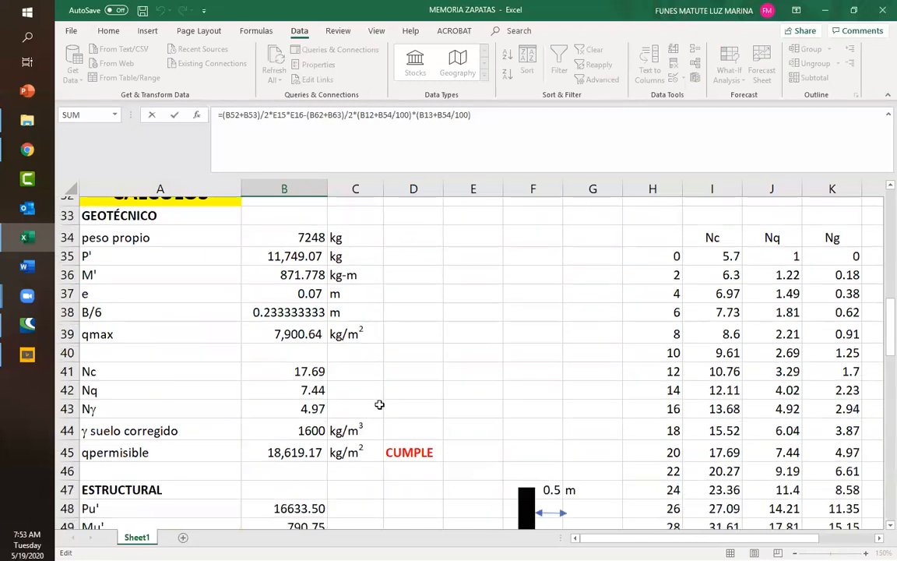
scroll(380, 405, down, 5)
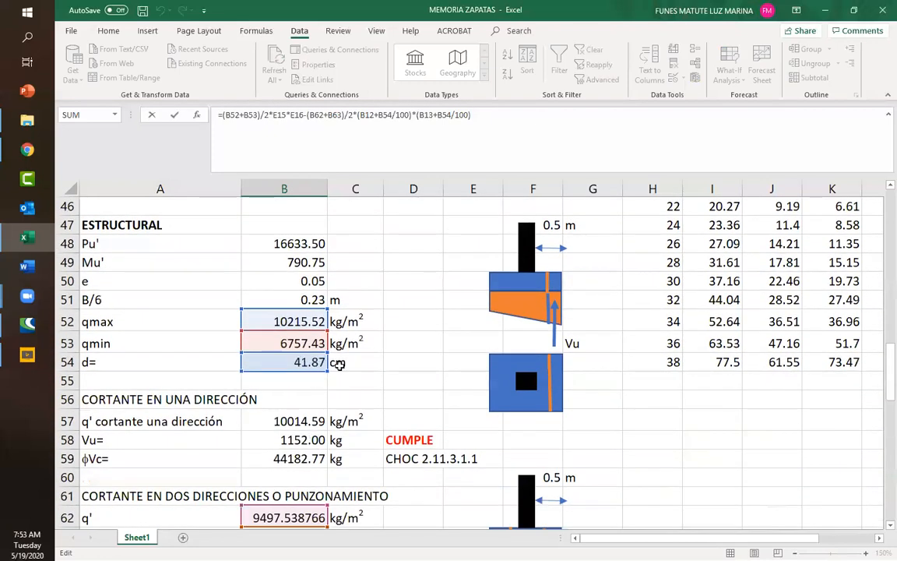
scroll(386, 410, down, 4)
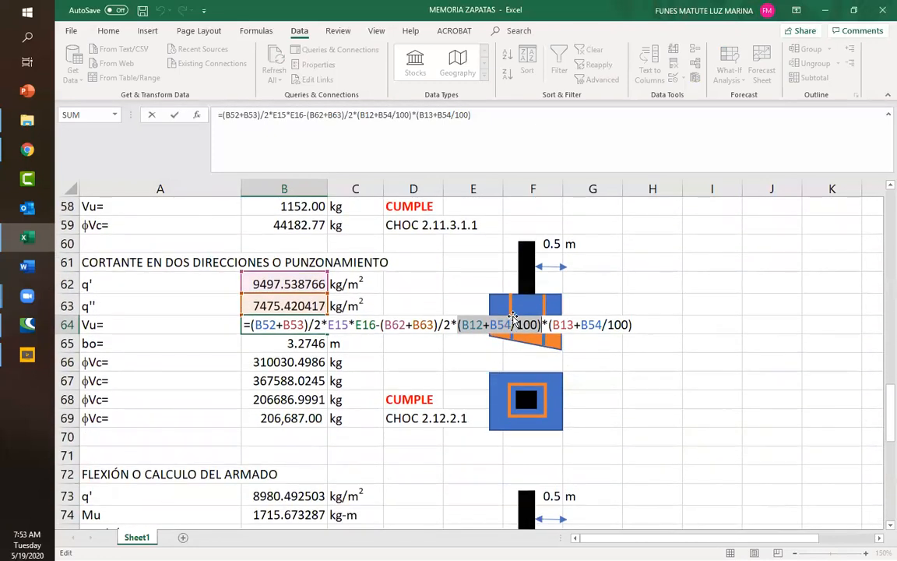
click(512, 325)
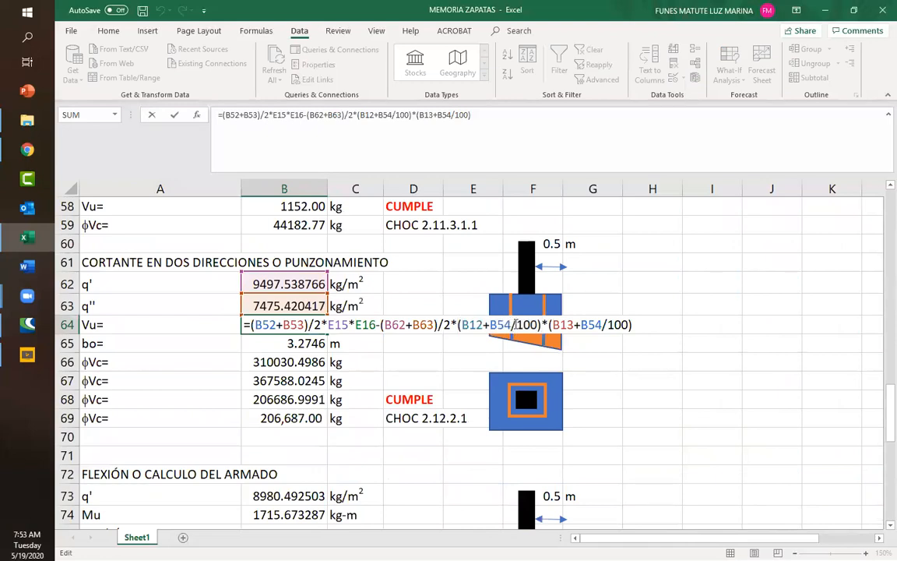
drag(512, 326, 538, 325)
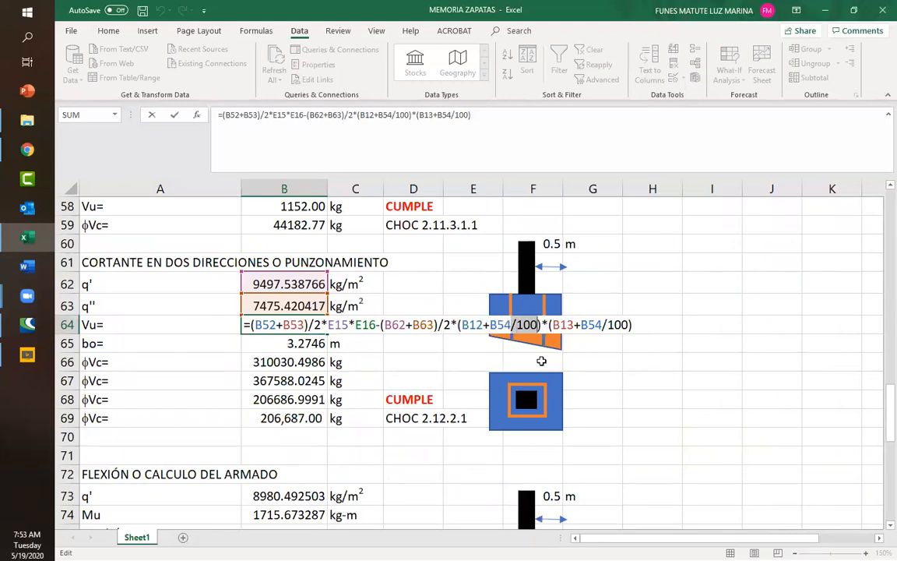
Trace the (B13+B54/100) factor of the B64 Vu formula to column length l and depth d, relating it to the plan diagram
click(553, 326)
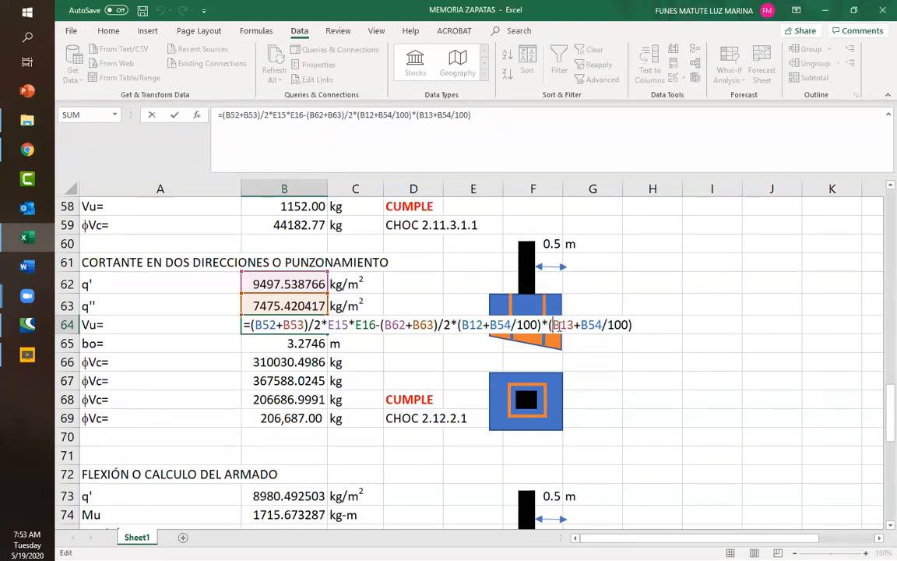
scroll(317, 284, up, 3)
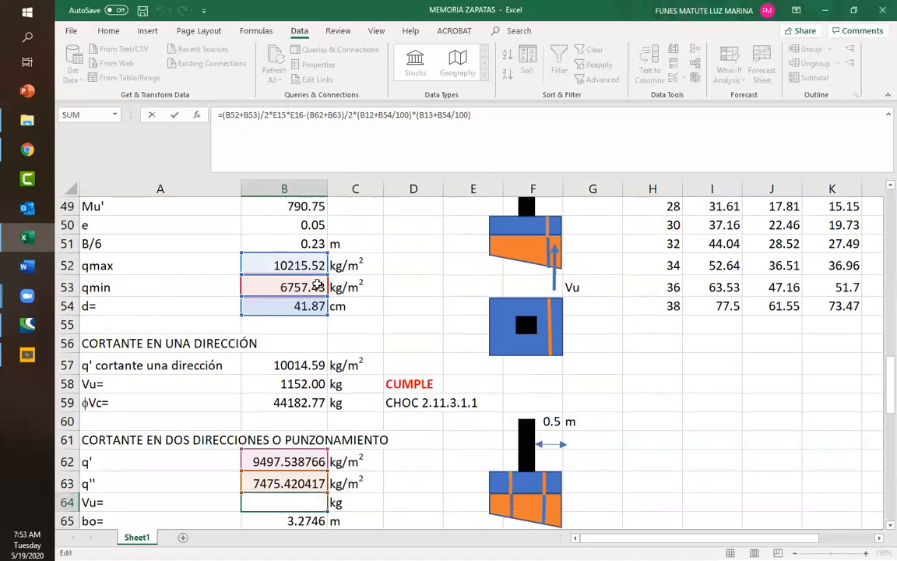
scroll(318, 284, up, 14)
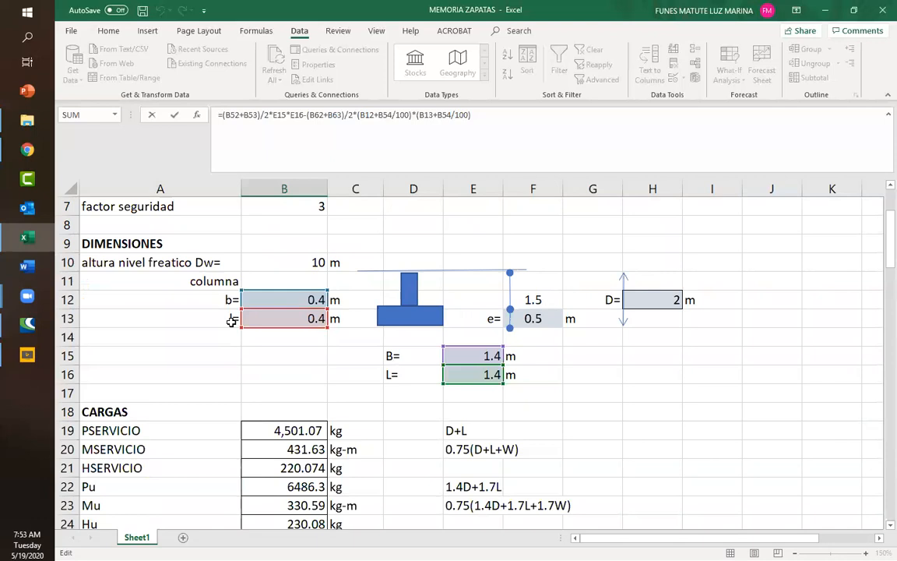
scroll(325, 333, down, 8)
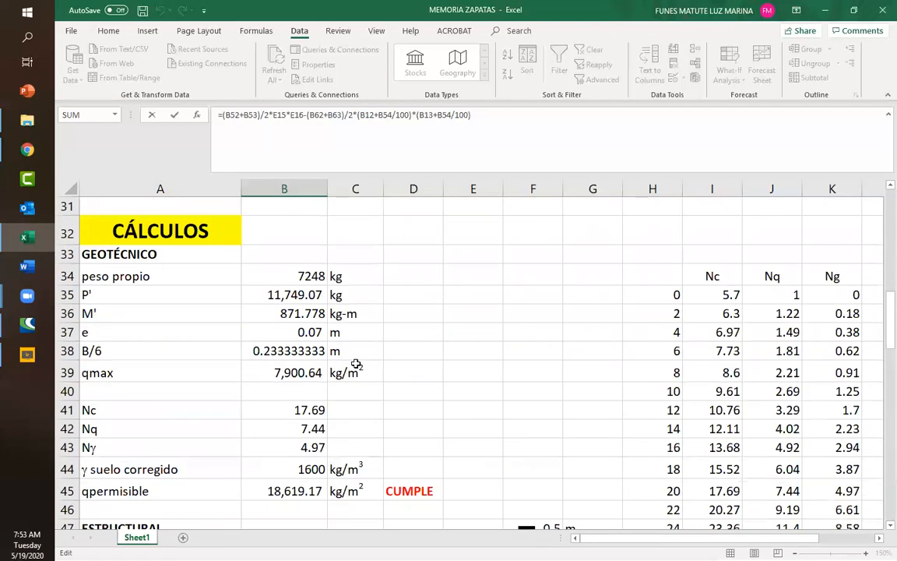
scroll(356, 364, down, 6)
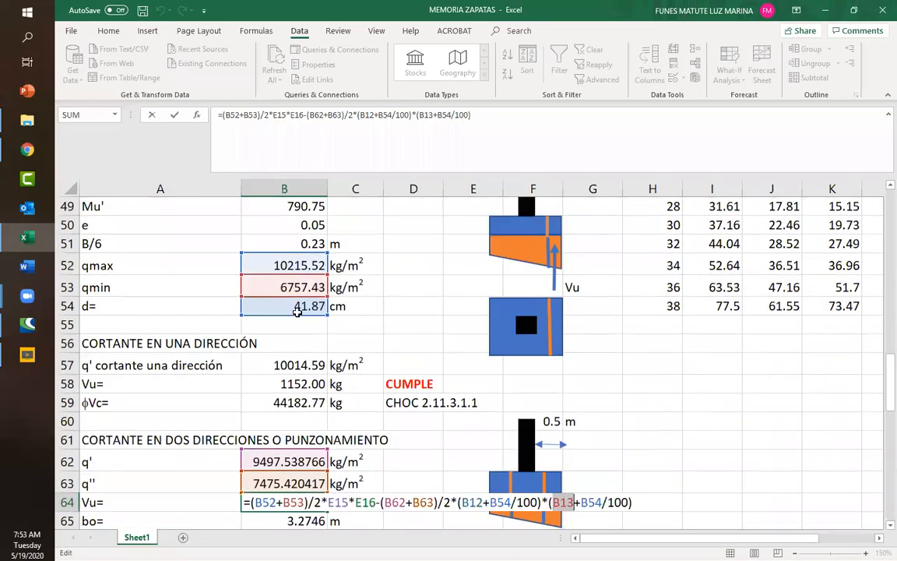
scroll(401, 372, down, 2)
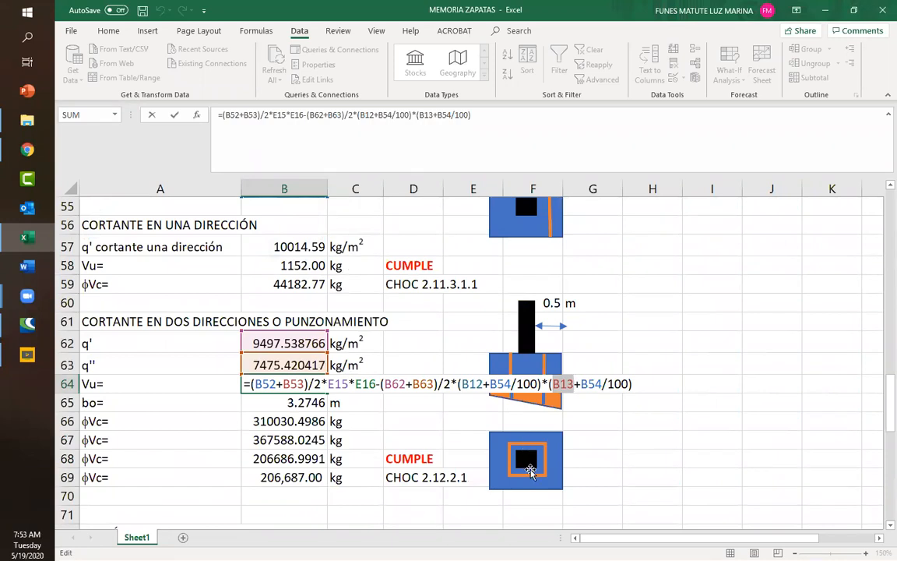
drag(581, 385, 634, 388)
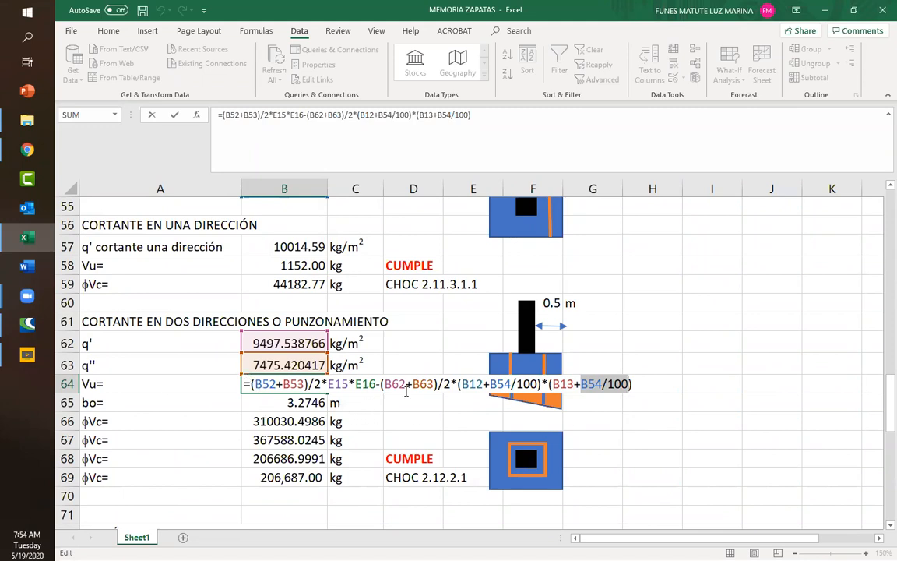
key(Escape)
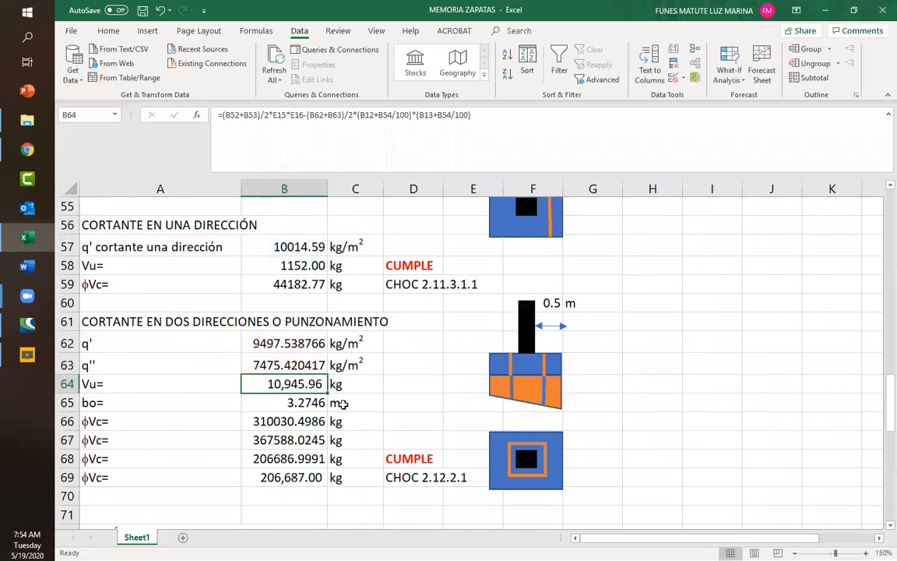
Review the bo perimeter formula in B65 along with the φVc values in B66:B68 and their CHOC 2.12.2.1 reference
click(274, 405)
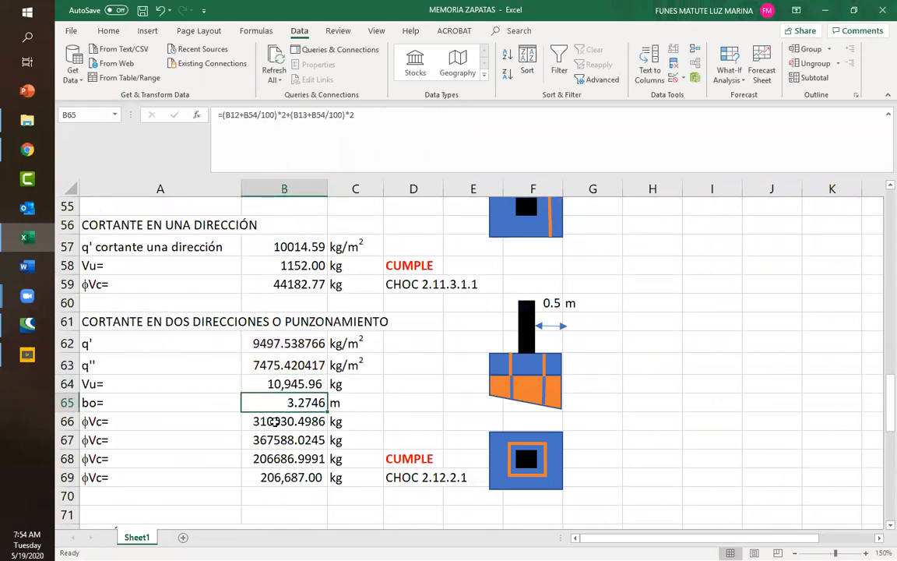
click(412, 479)
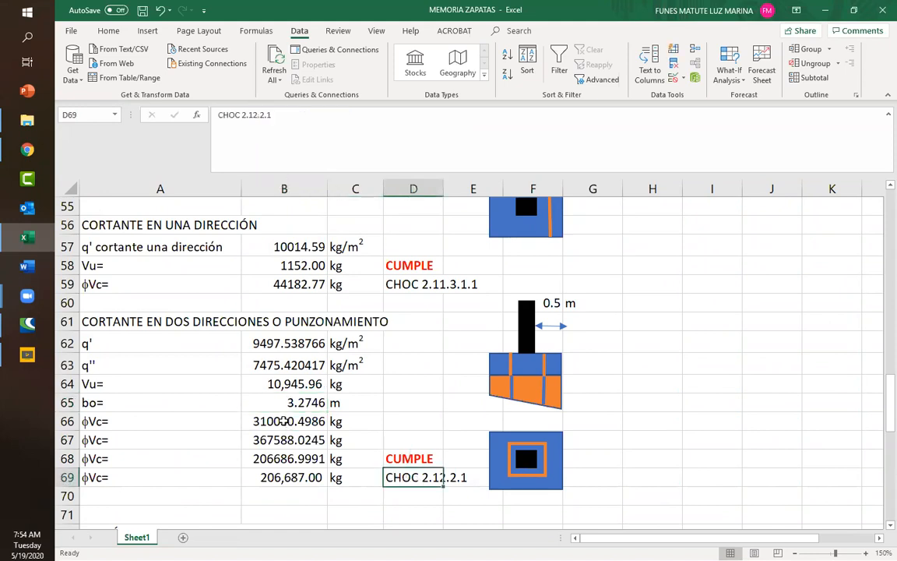
drag(282, 420, 287, 459)
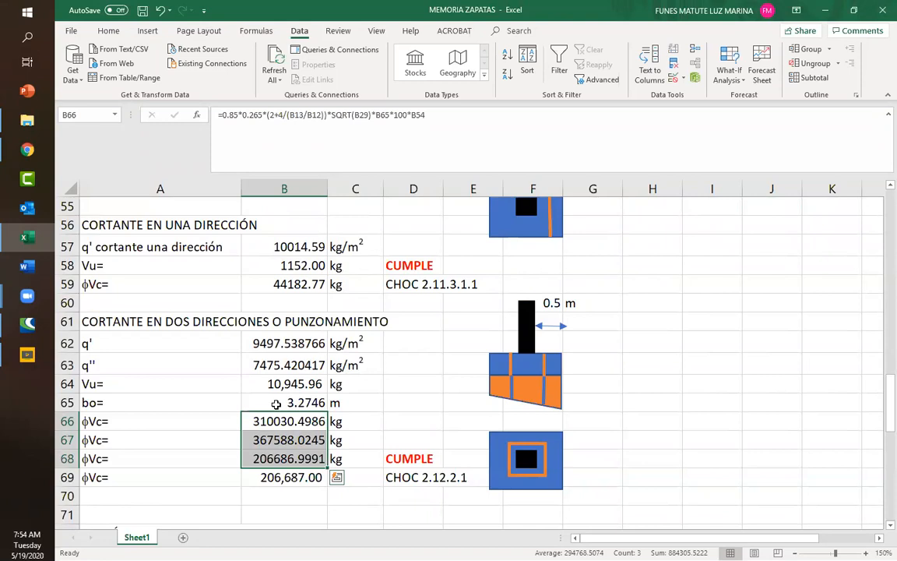
click(268, 403)
click(107, 403)
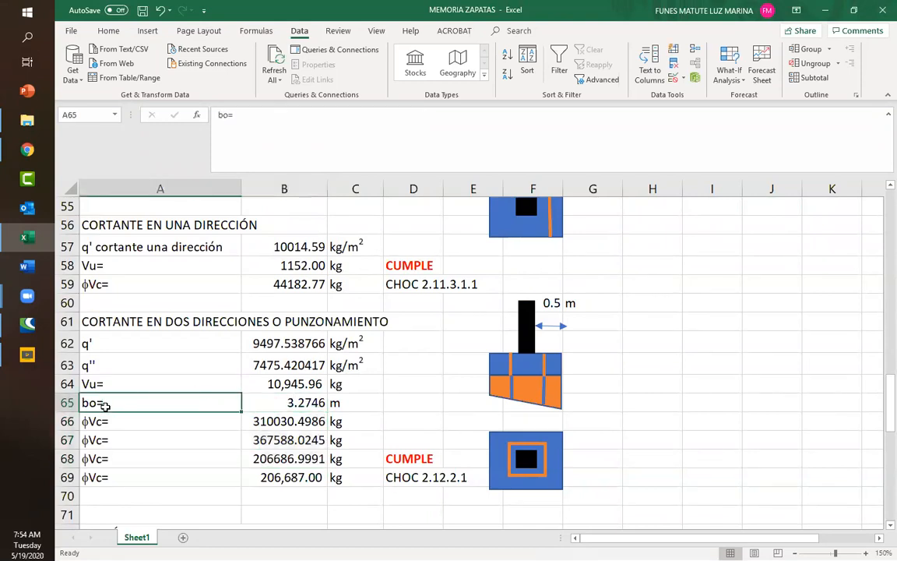
click(280, 403)
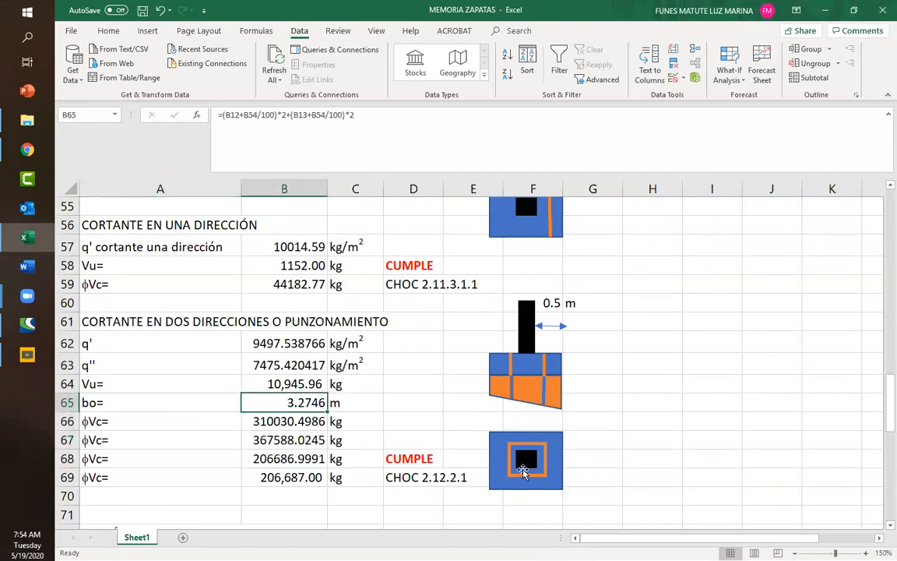
Examine both terms of the B65 bo formula, (B12+B54/100)*2 and (B13+B54/100)*2, against the orange critical perimeter in the plan diagram
click(508, 450)
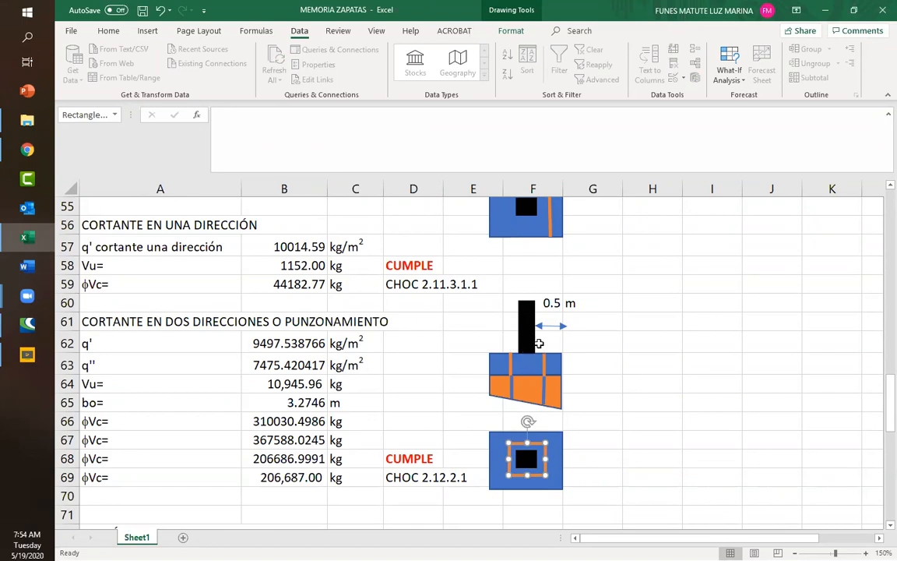
click(268, 403)
double_click(268, 403)
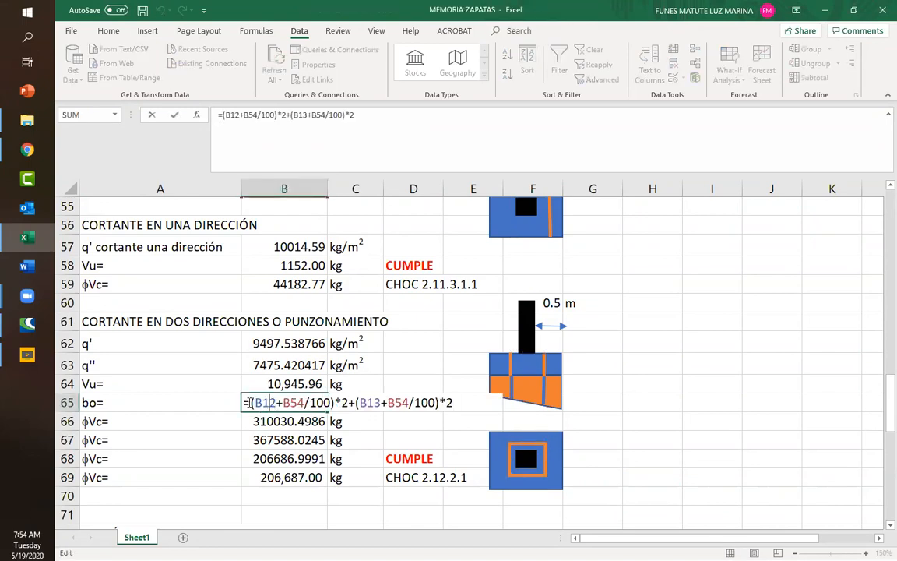
drag(252, 400, 334, 403)
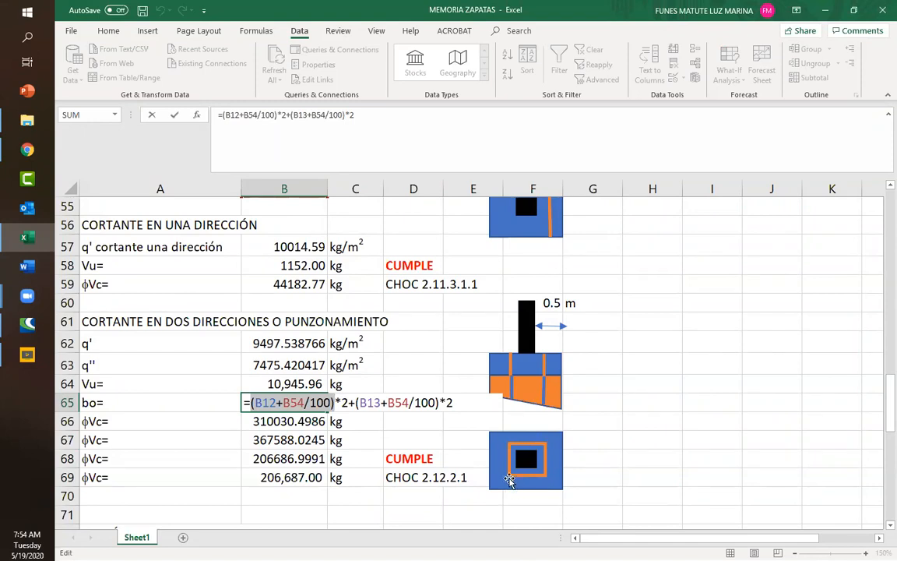
drag(351, 402, 459, 404)
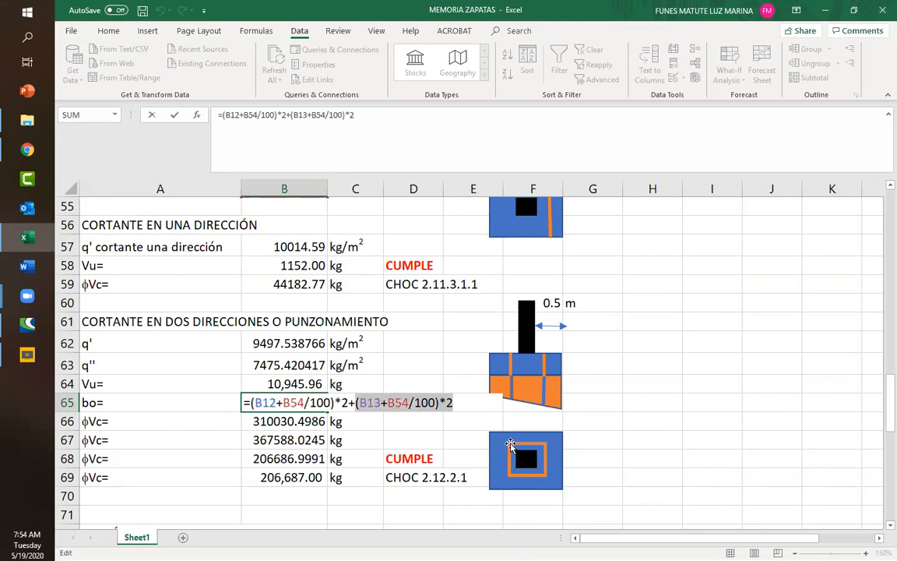
drag(387, 402, 430, 402)
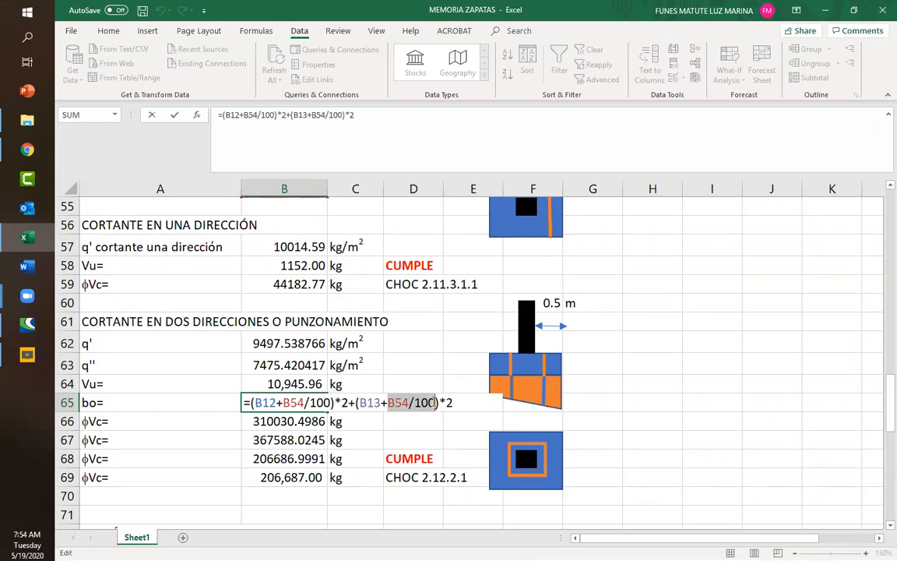
drag(413, 402, 454, 402)
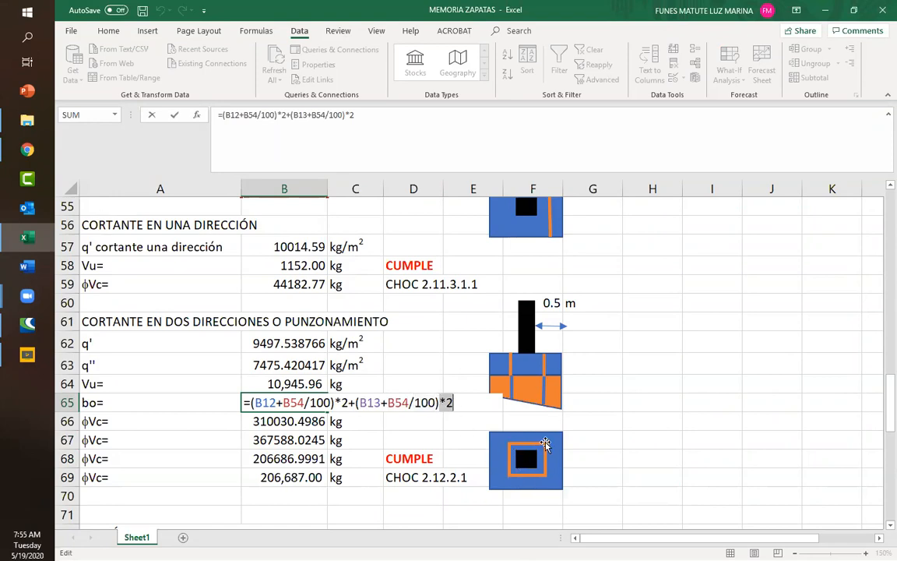
drag(252, 402, 454, 403)
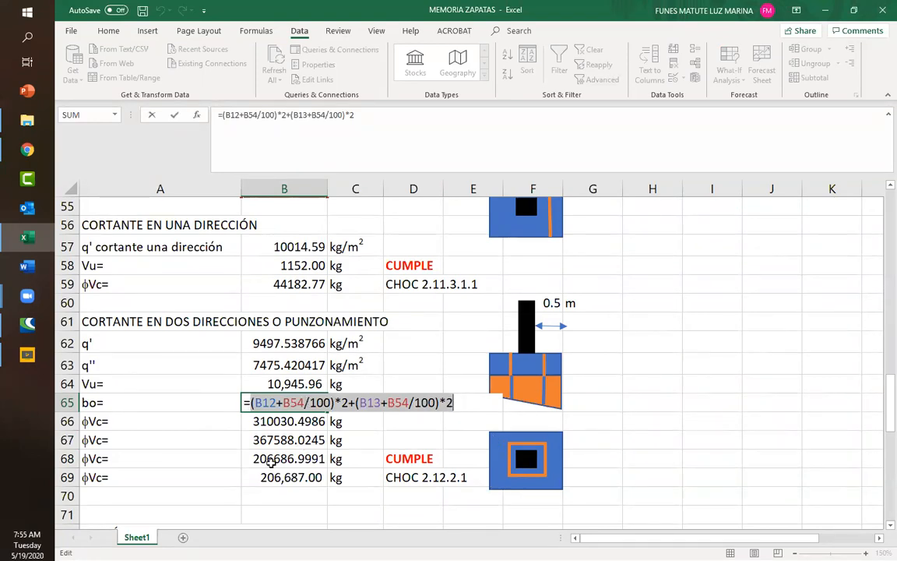
key(Escape)
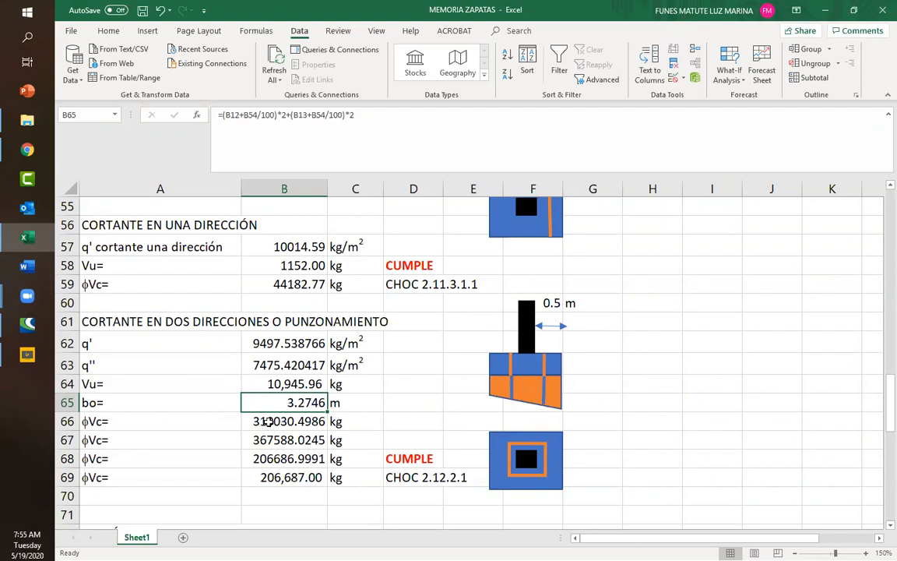
Review the φVc formula in B68 and the MIN(B66:B68) formula in B69
click(254, 462)
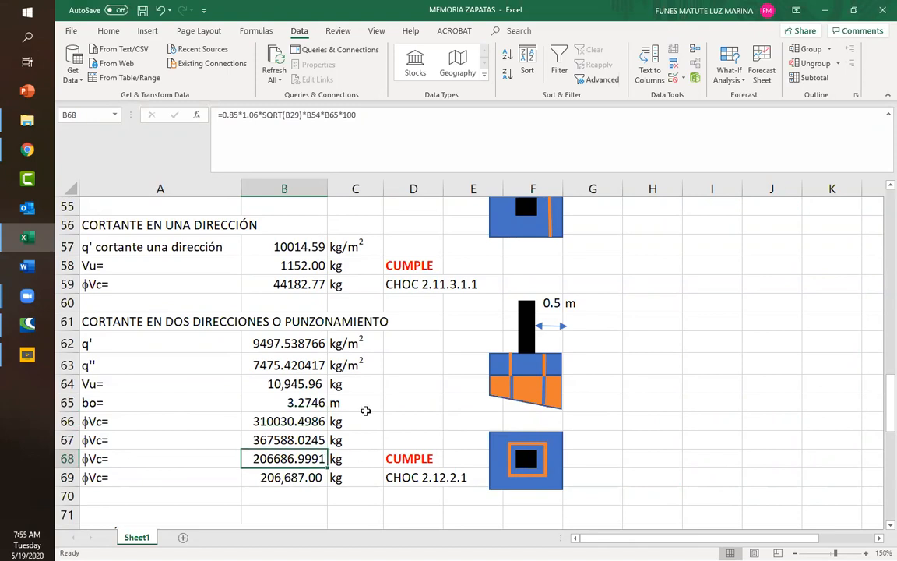
scroll(365, 410, down, 1)
click(281, 419)
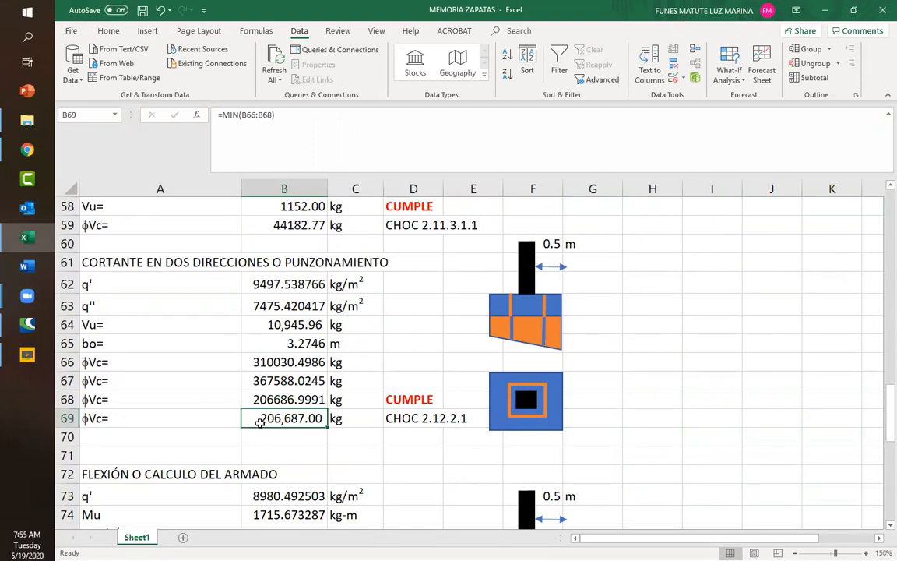
click(156, 420)
double_click(133, 420)
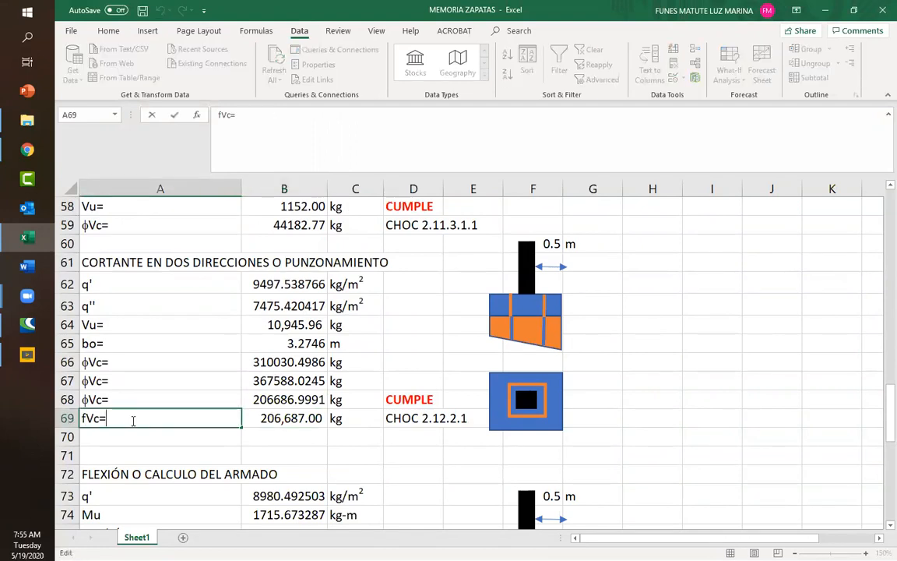
key(Left)
text(final)
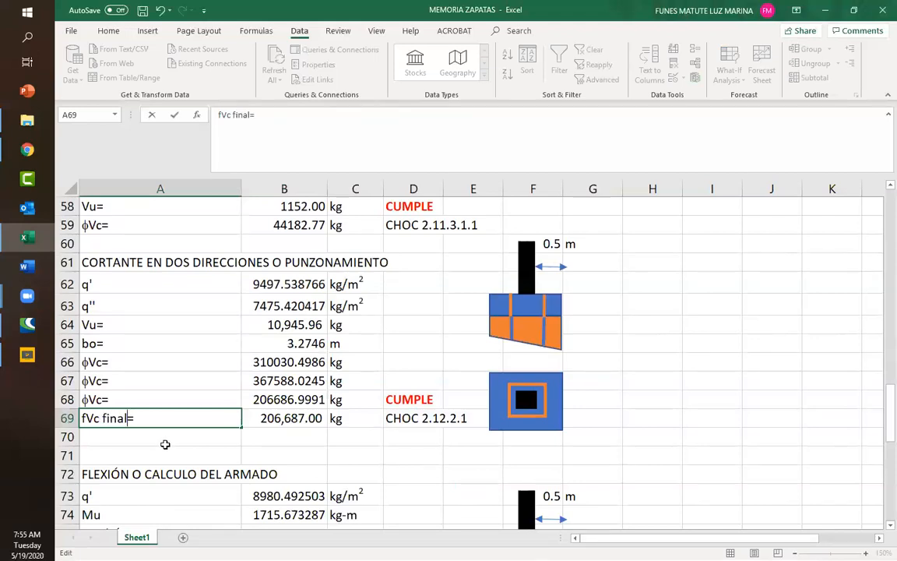
drag(82, 419, 87, 419)
click(108, 31)
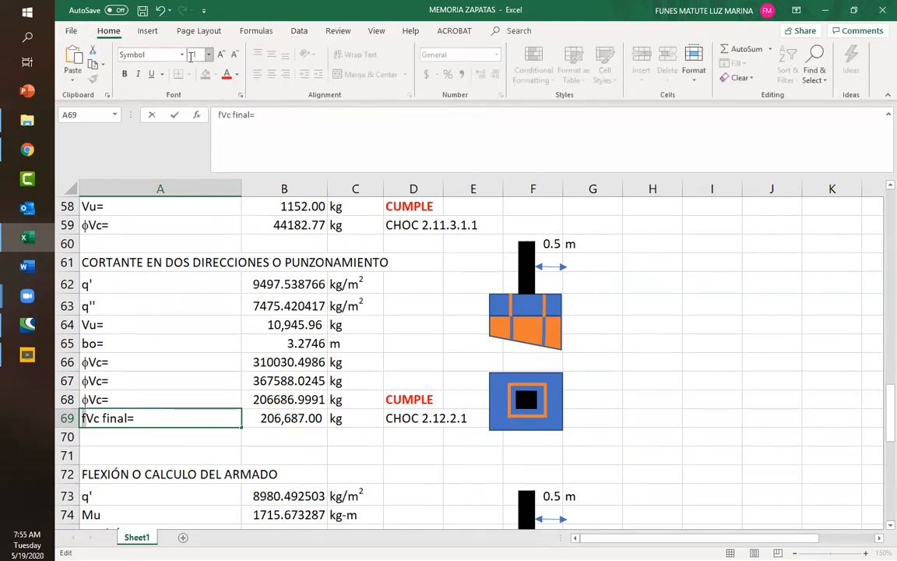
click(113, 54)
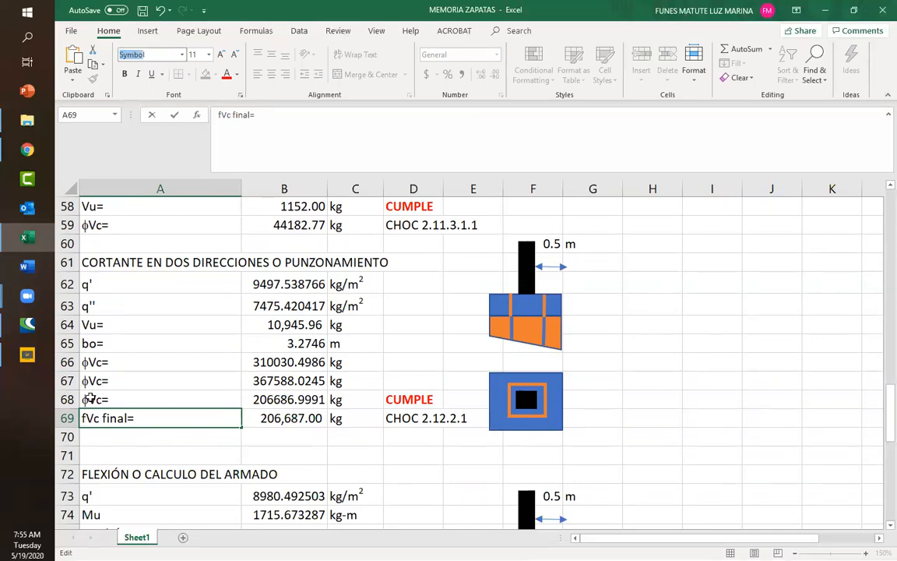
key(Return)
key(Escape)
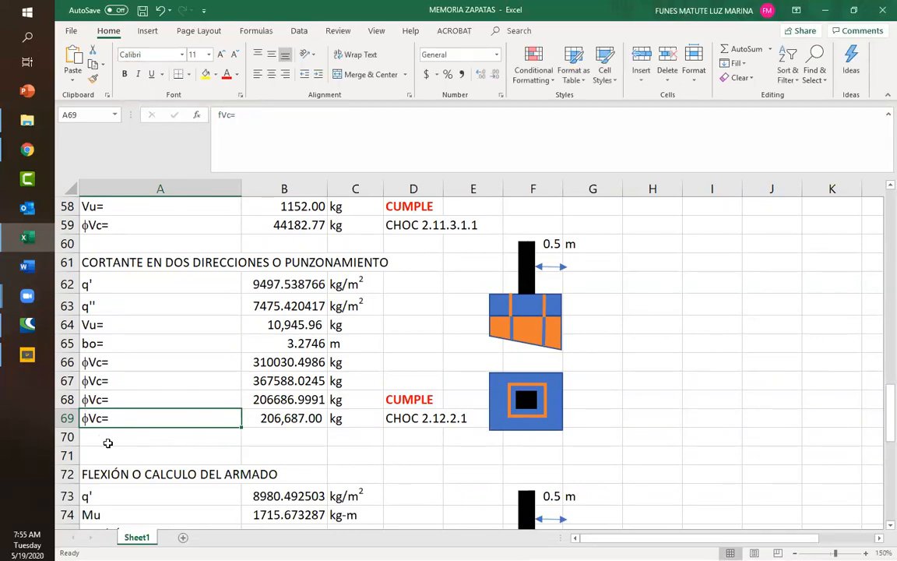
Examine the B66 φVc formula, separating the 0.85 reduction factor from the remaining Vc expression
click(130, 364)
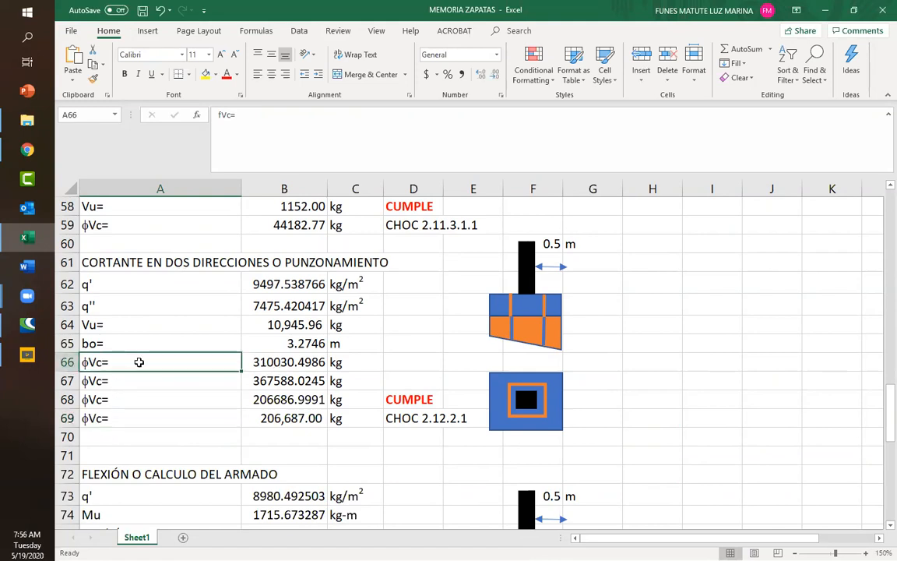
click(272, 362)
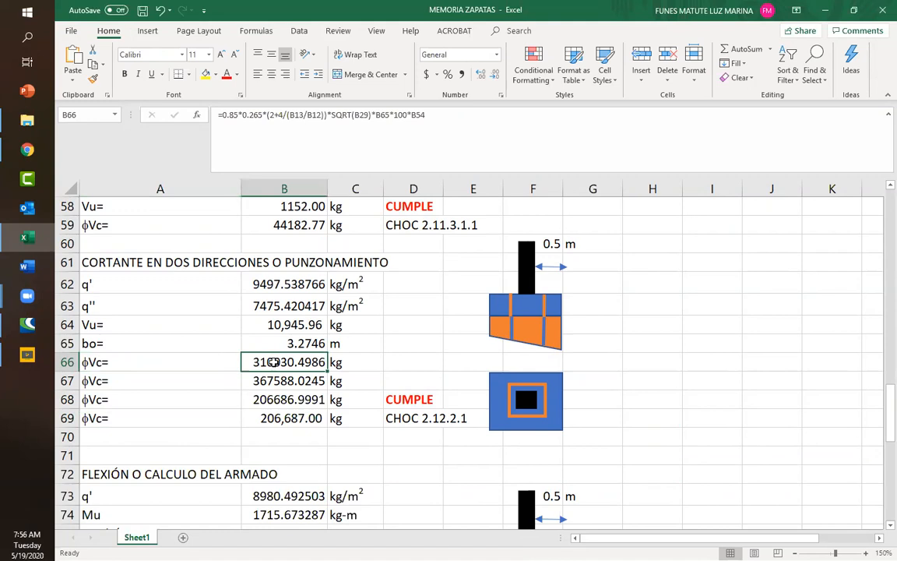
double_click(271, 362)
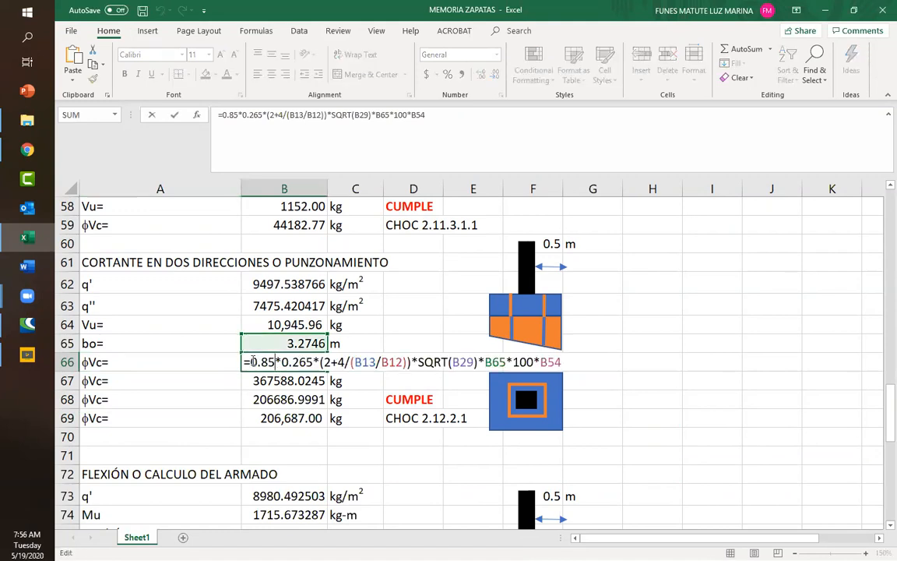
drag(278, 362, 276, 363)
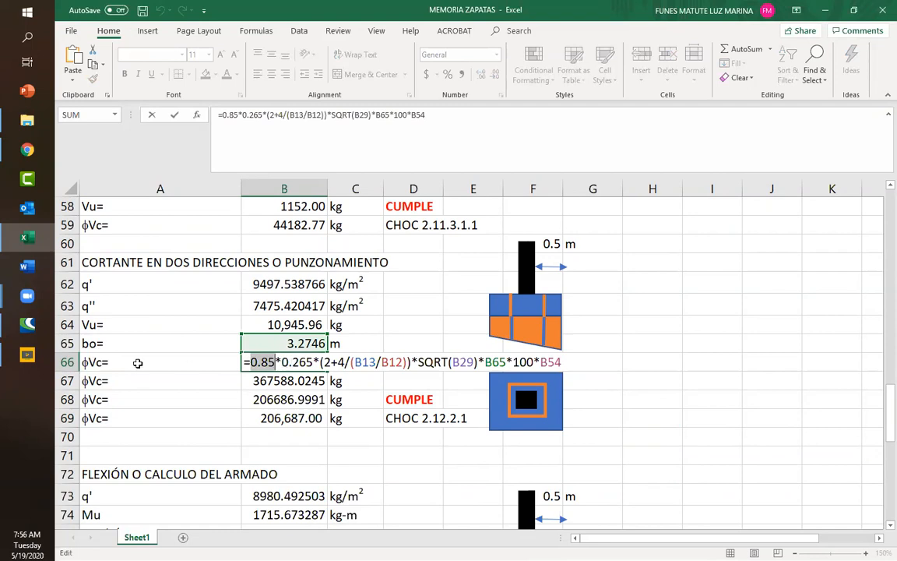
drag(279, 362, 566, 362)
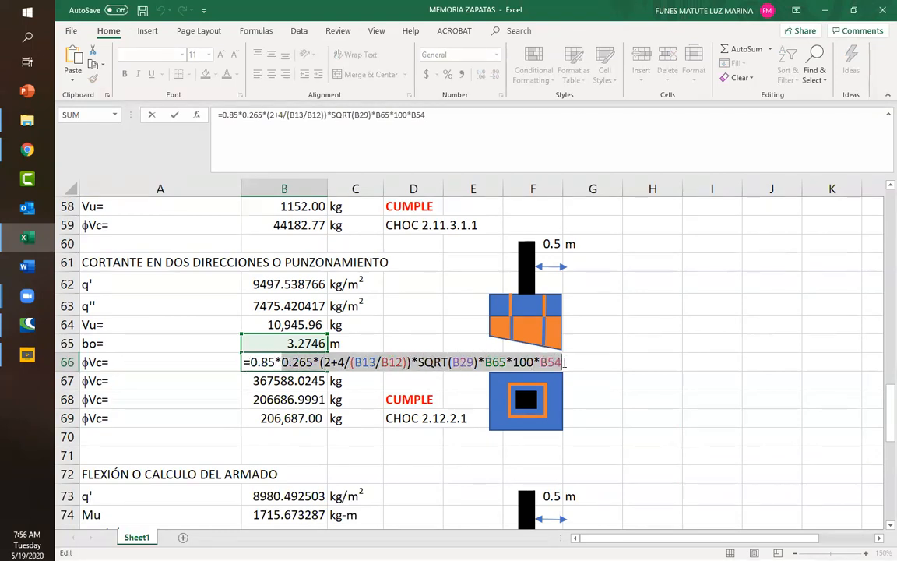
Trace the (2+4/(B13/B12)) term of the B66 φVc formula to the column dimensions l and b
click(325, 363)
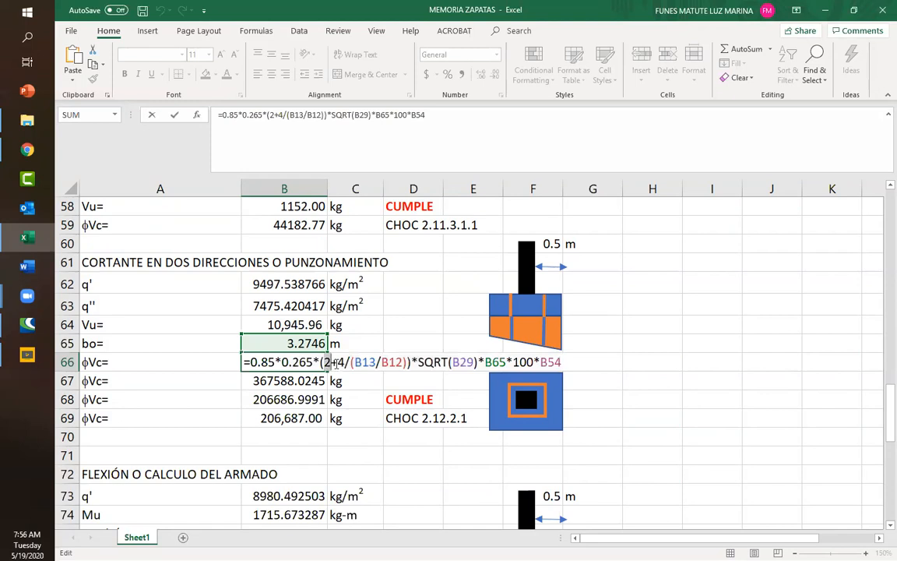
drag(339, 361, 346, 364)
drag(355, 363, 404, 363)
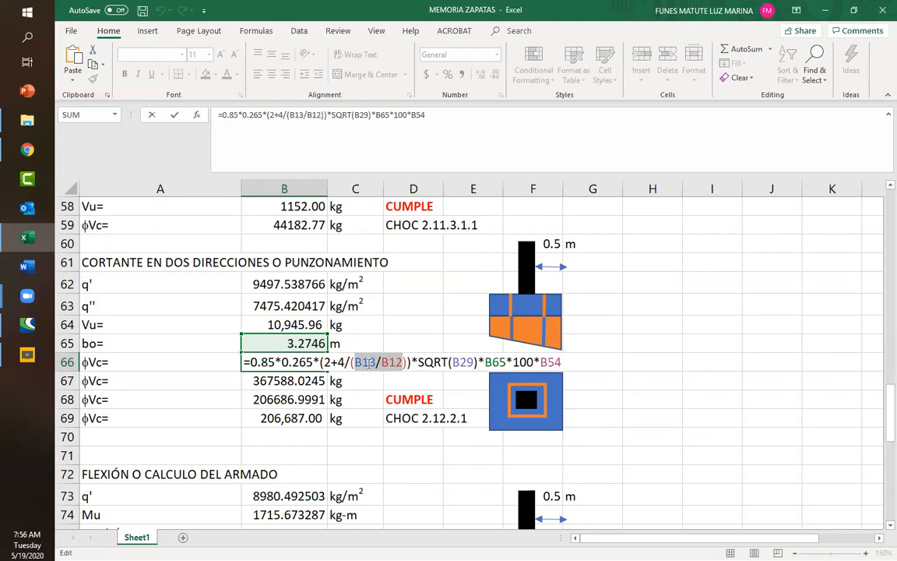
scroll(382, 316, up, 11)
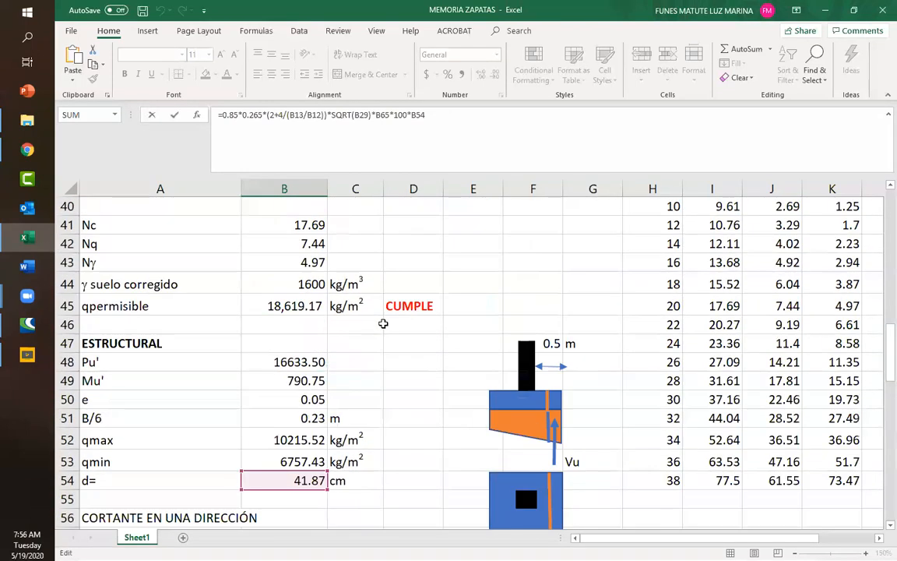
scroll(383, 323, up, 5)
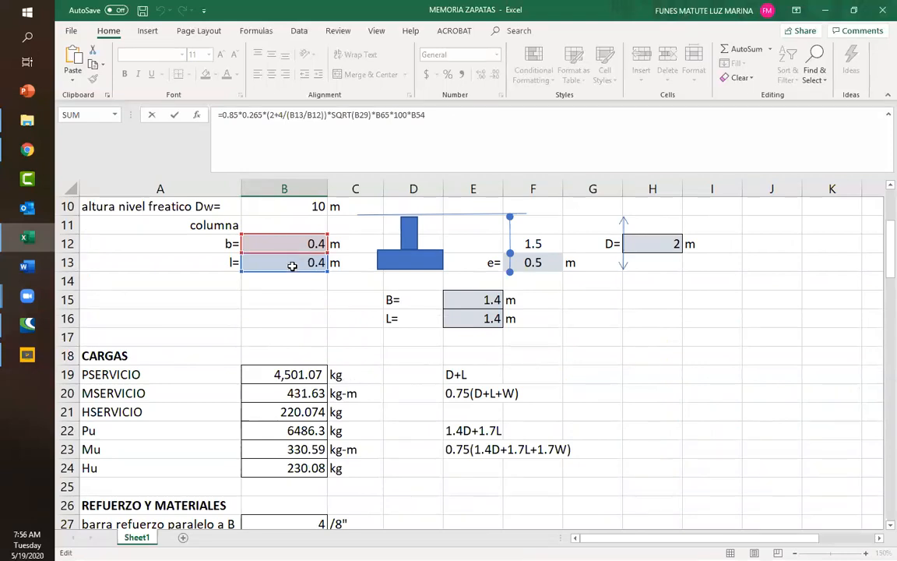
scroll(366, 351, down, 1)
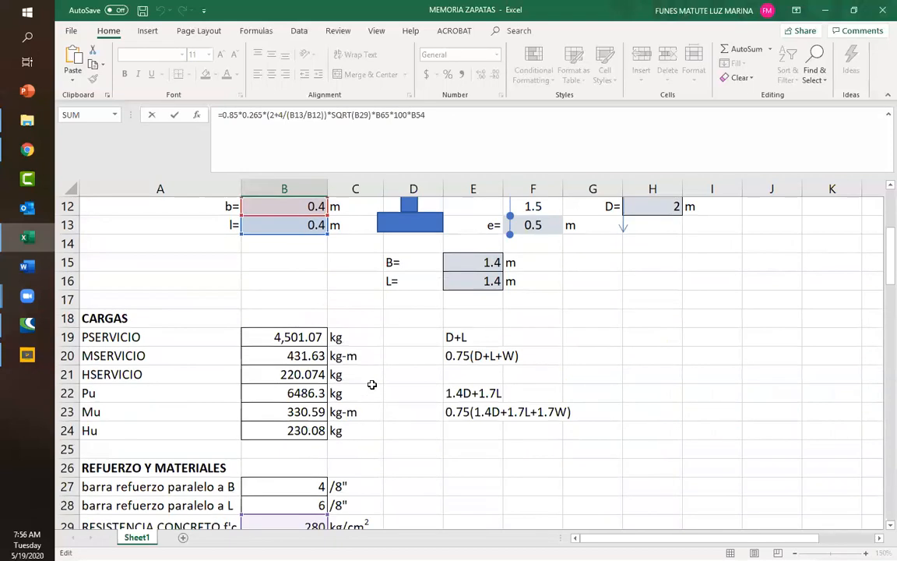
scroll(372, 384, up, 2)
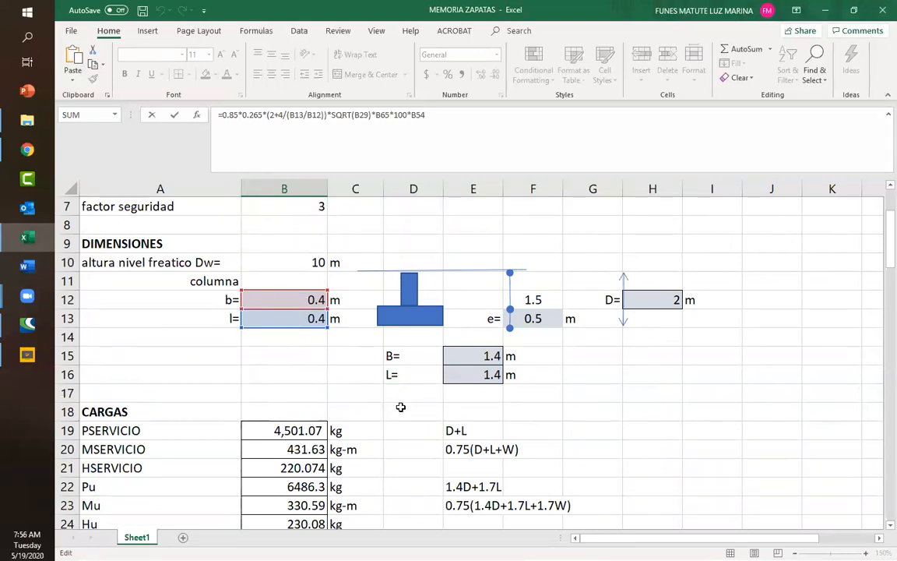
scroll(387, 426, down, 1)
scroll(386, 417, down, 18)
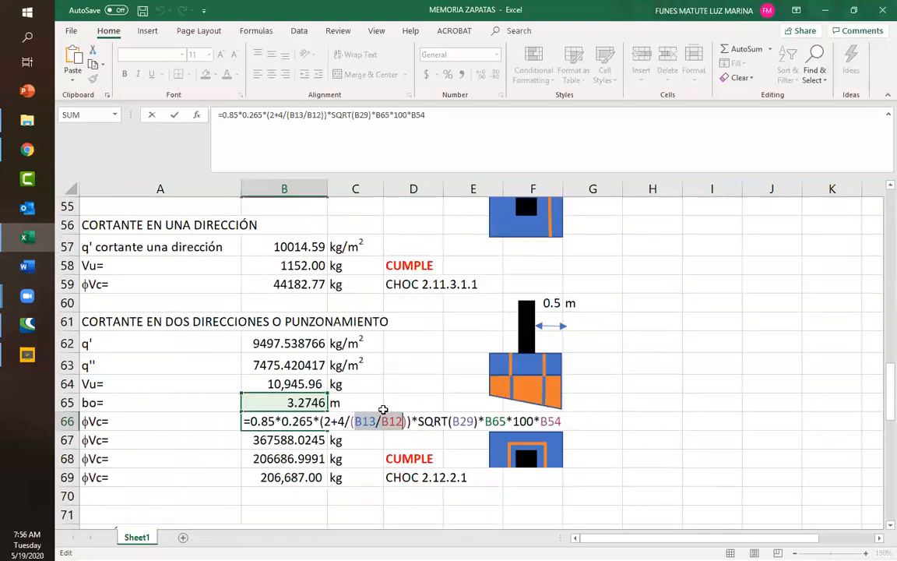
scroll(380, 409, up, 1)
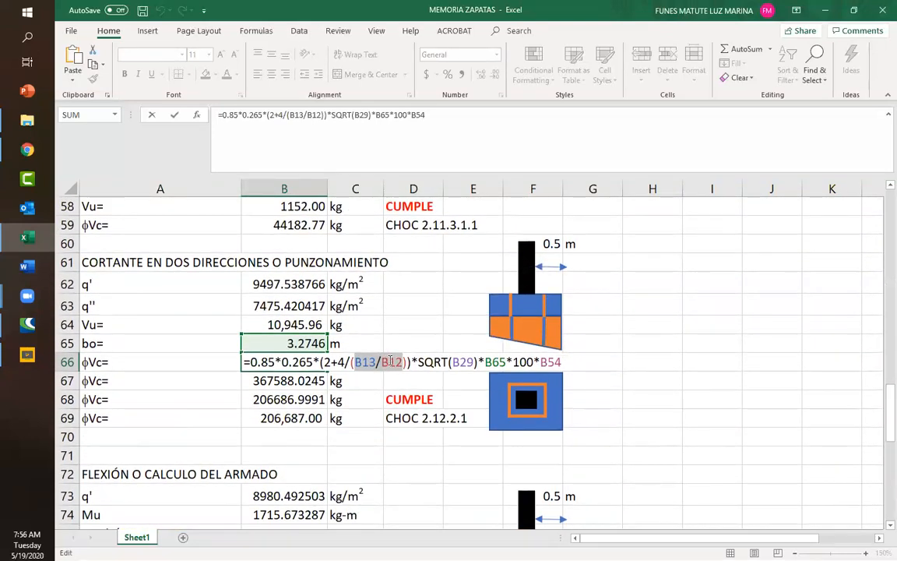
Trace the SQRT(B29) factor of the B66 φVc formula to the concrete strength f'c
drag(418, 363, 480, 362)
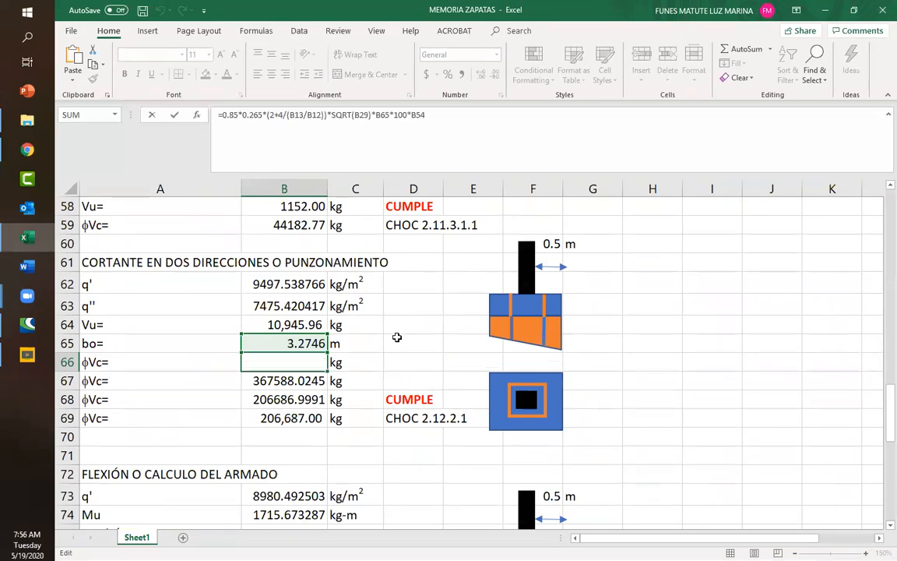
scroll(396, 338, up, 10)
scroll(386, 327, up, 1)
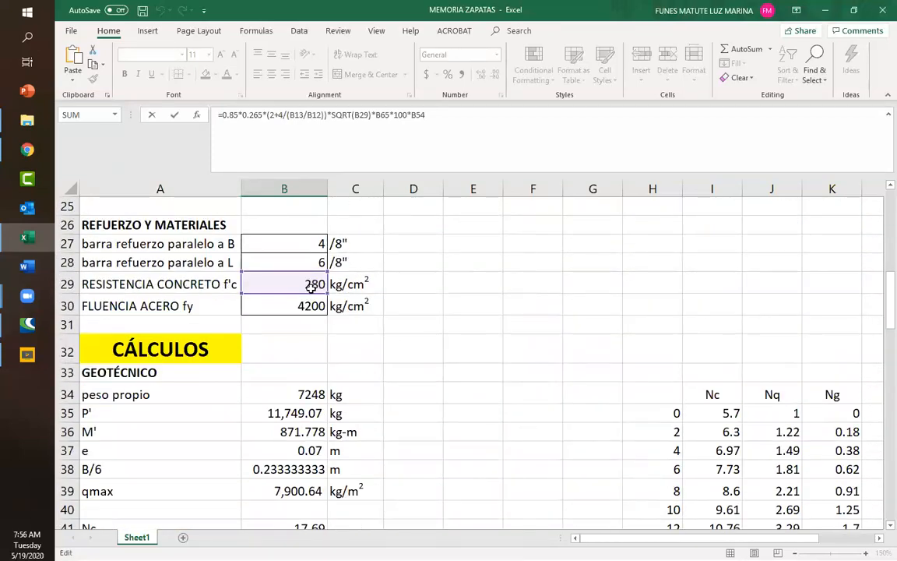
scroll(411, 371, down, 10)
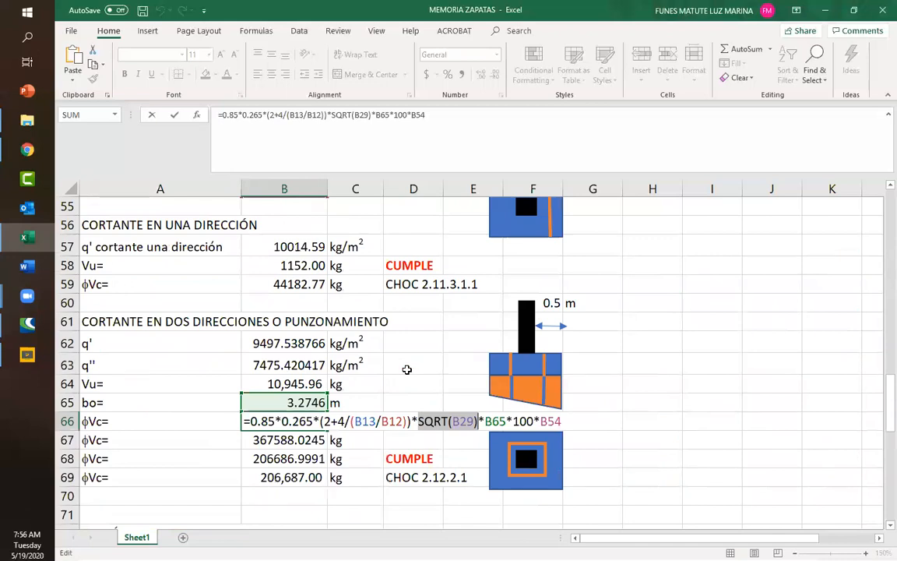
scroll(406, 369, down, 1)
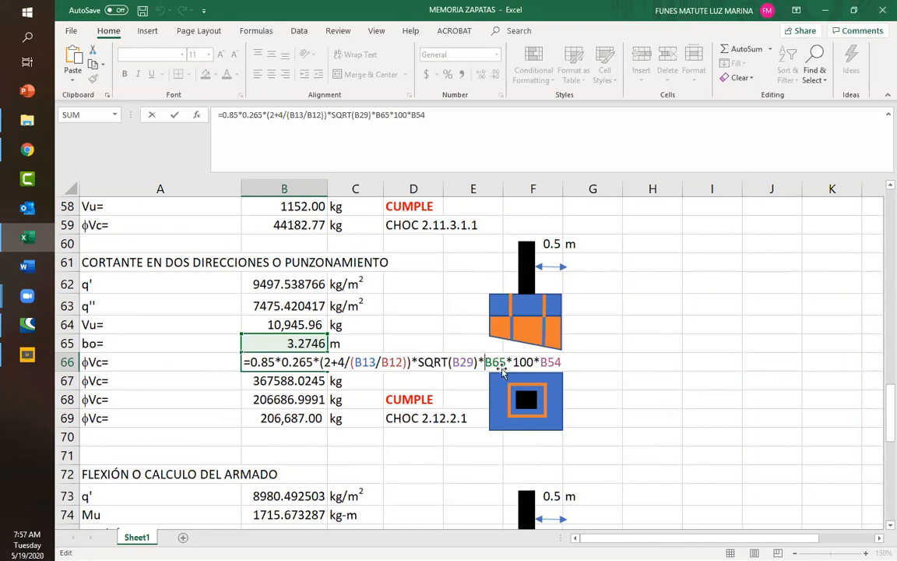
Trace the B65*100*B54 factors of the B66 φVc formula to perimeter bo, its conversion to centimetres, and depth d
drag(452, 361, 506, 362)
click(513, 362)
double_click(520, 363)
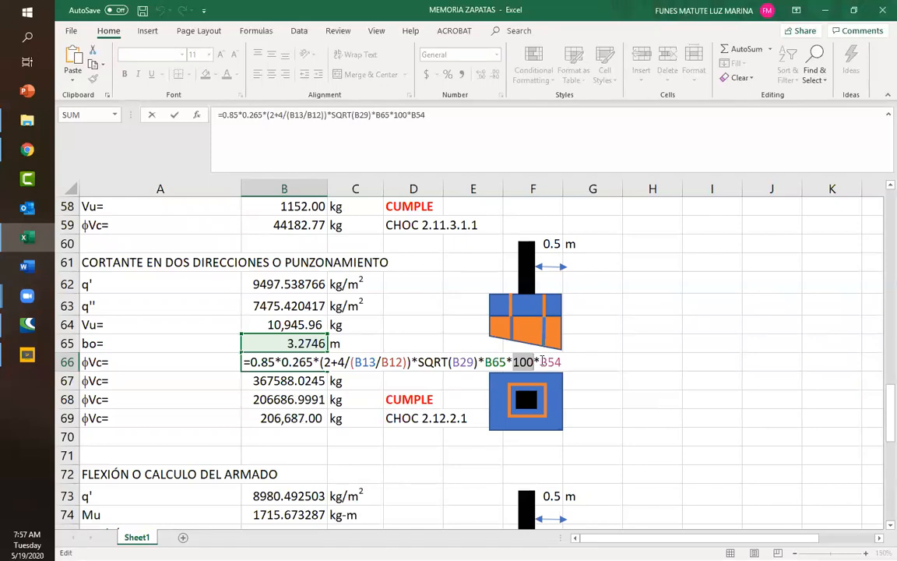
drag(542, 362, 564, 362)
scroll(391, 337, up, 3)
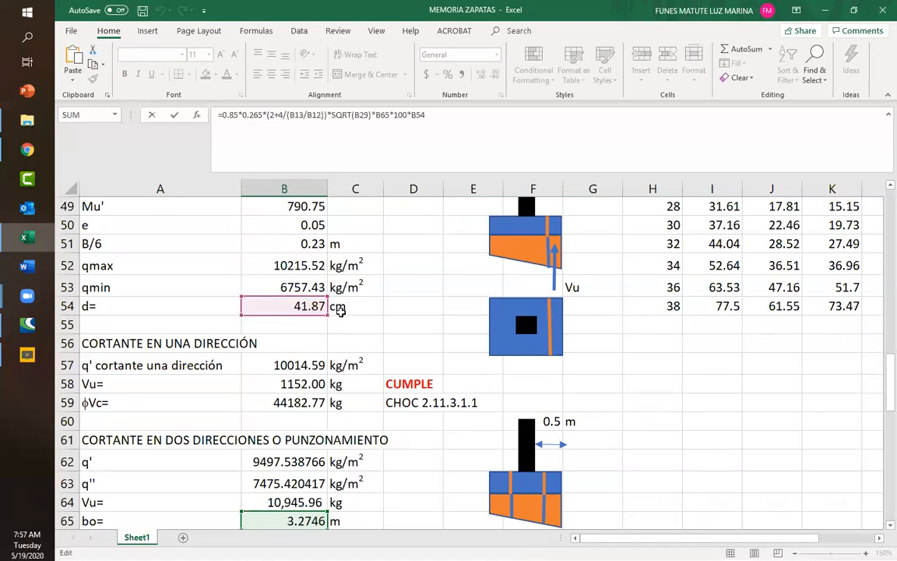
scroll(413, 394, down, 1)
scroll(412, 394, down, 1)
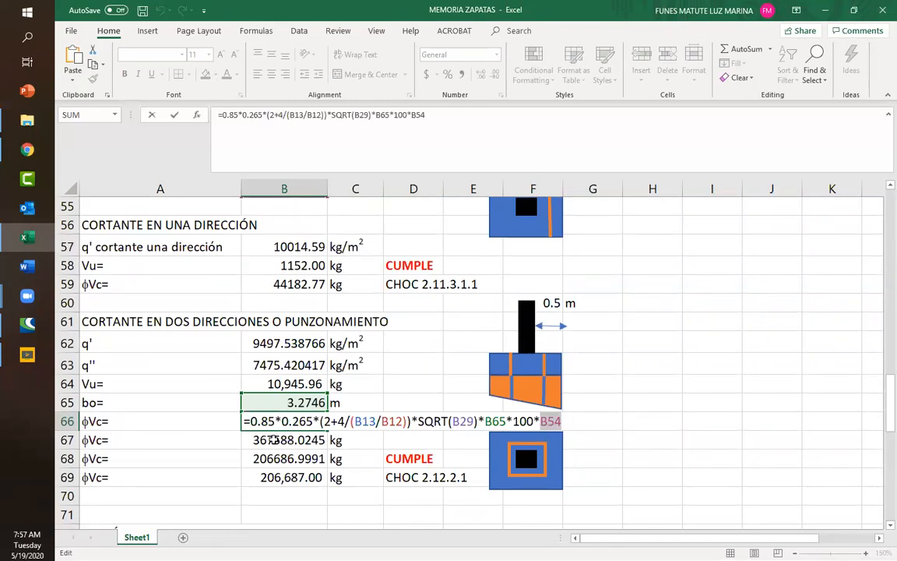
Review the (B13/B12) ratio in the B66 φVc formula and leave the formula unchanged
scroll(340, 421, down, 1)
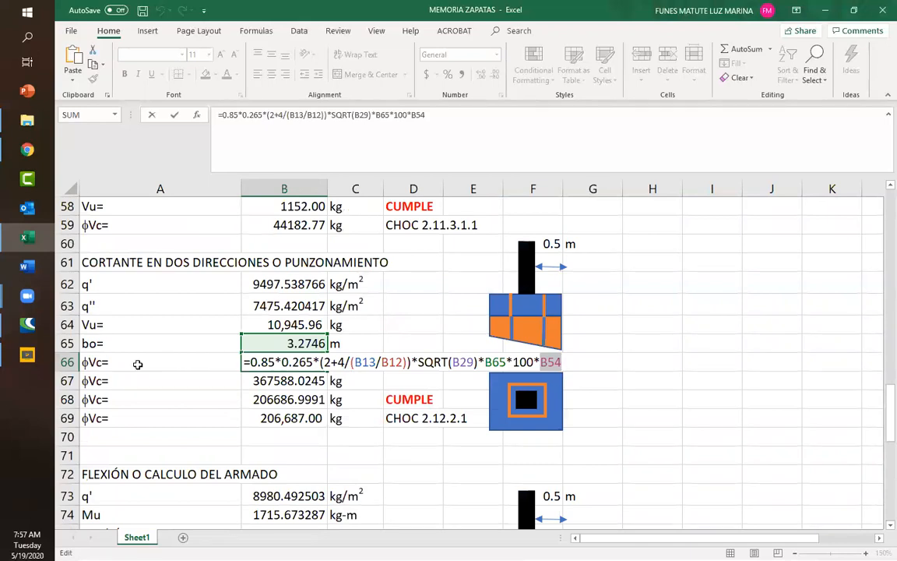
drag(351, 362, 408, 363)
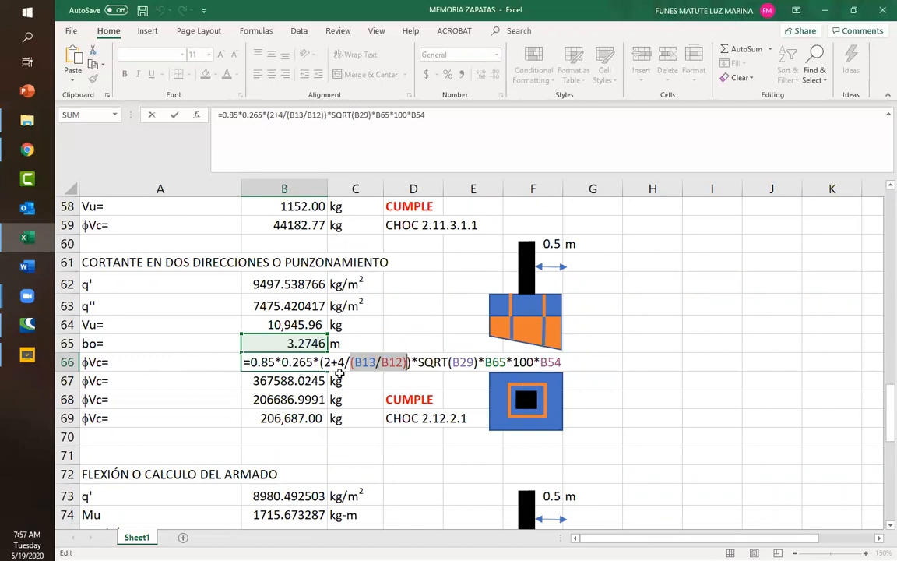
key(Escape)
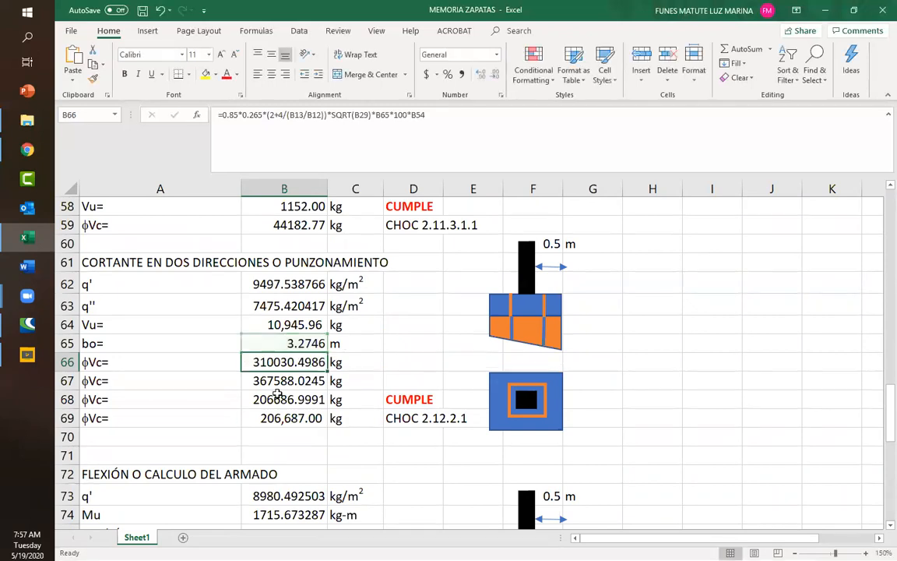
Examine the 0.85, 0.265, 2 and 40 terms of the φVc formula in B67
click(269, 380)
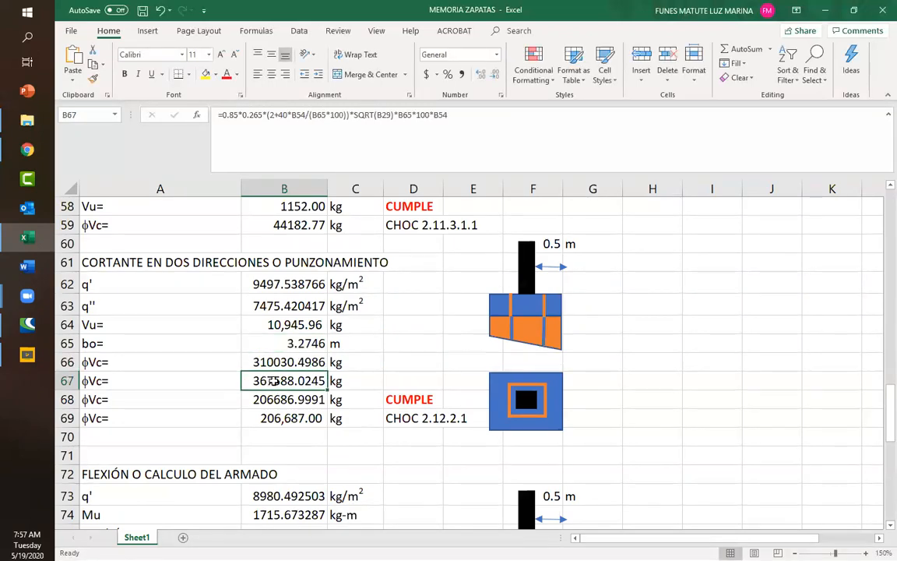
double_click(270, 380)
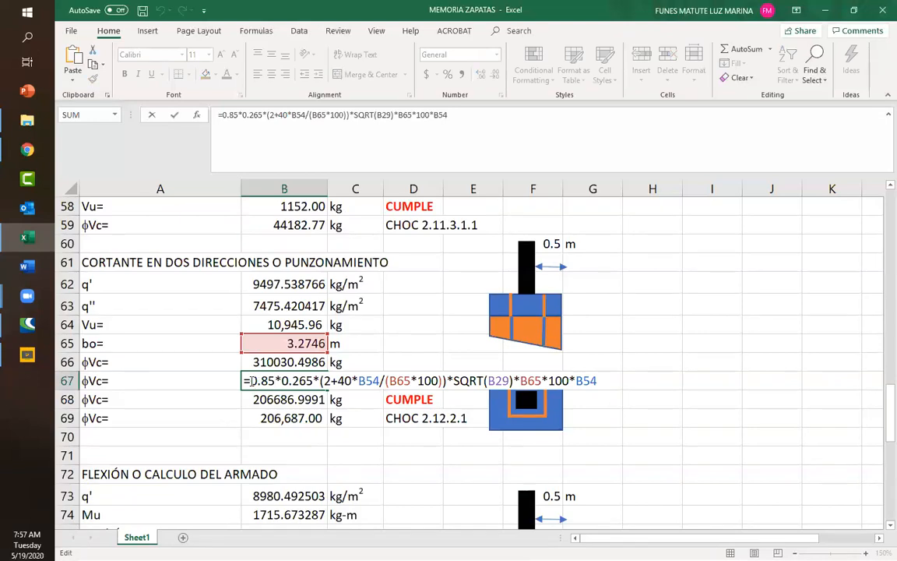
drag(249, 380, 313, 381)
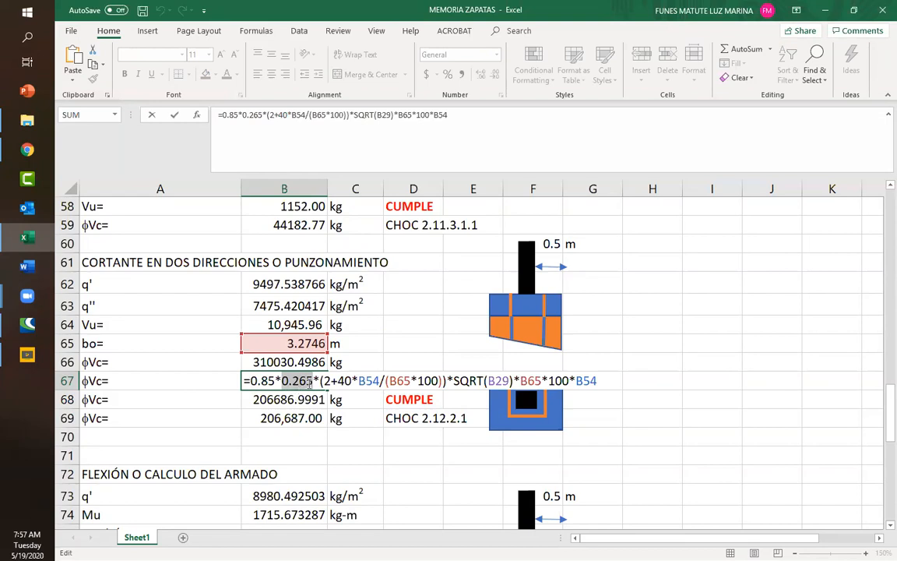
click(329, 381)
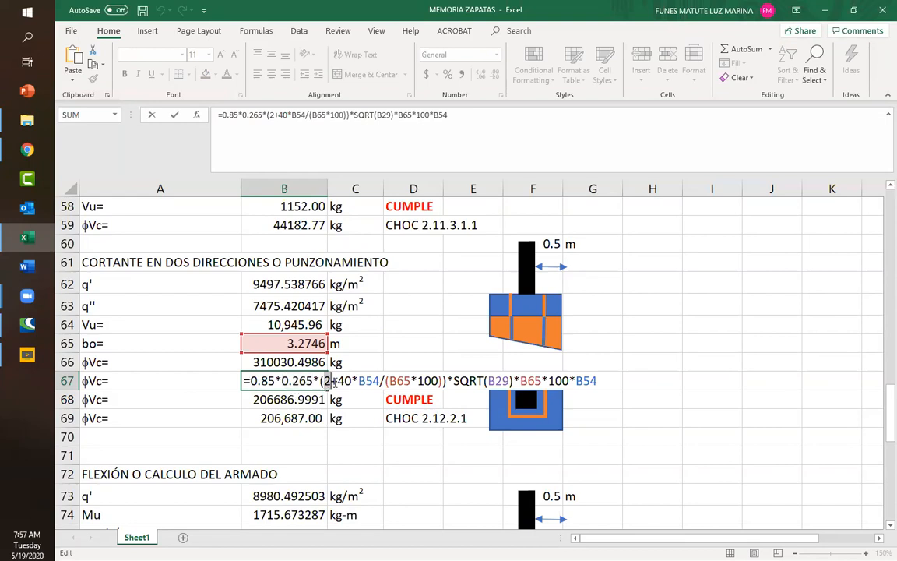
double_click(348, 381)
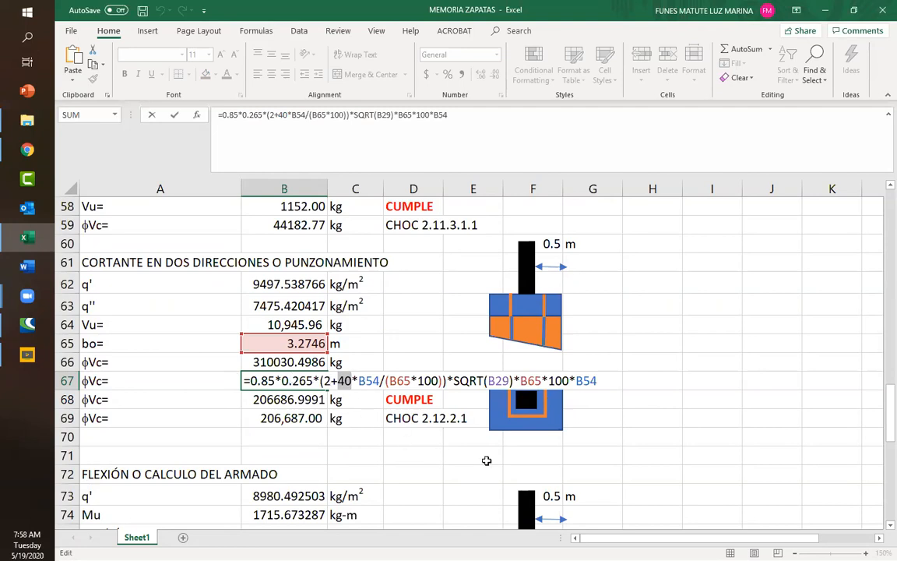
Move the black column to the upper edge of the punching-shear footing plan and relate it to the 40 factor in B67
key(ctrl+Return)
drag(518, 394, 522, 375)
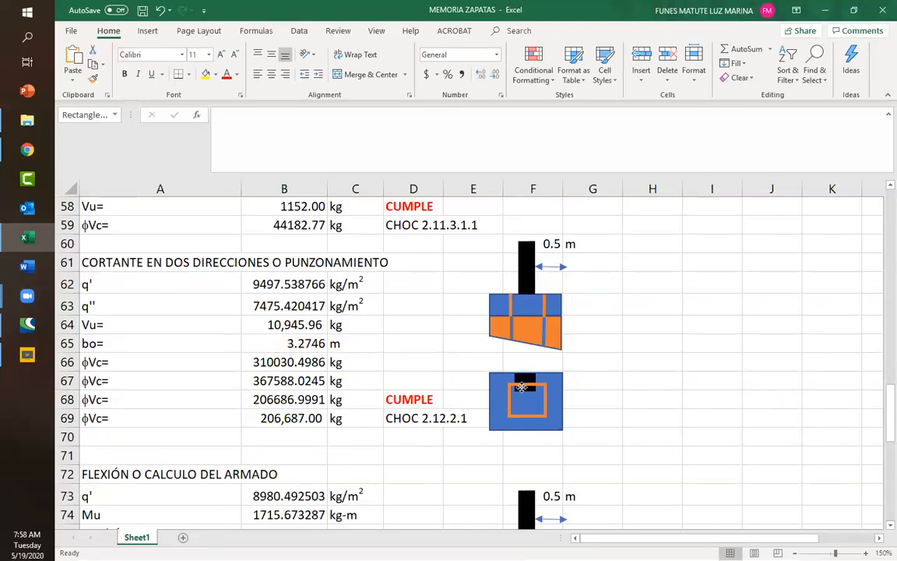
click(524, 380)
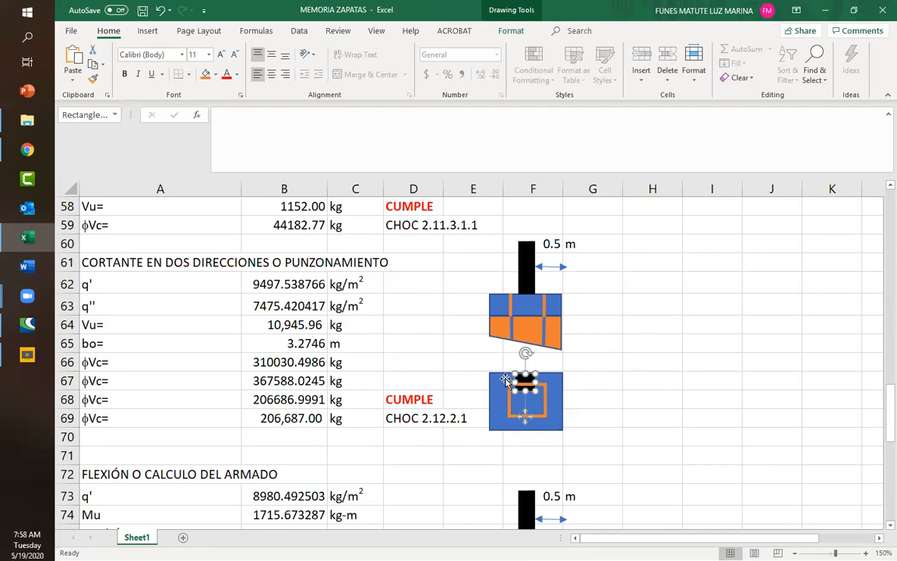
double_click(269, 381)
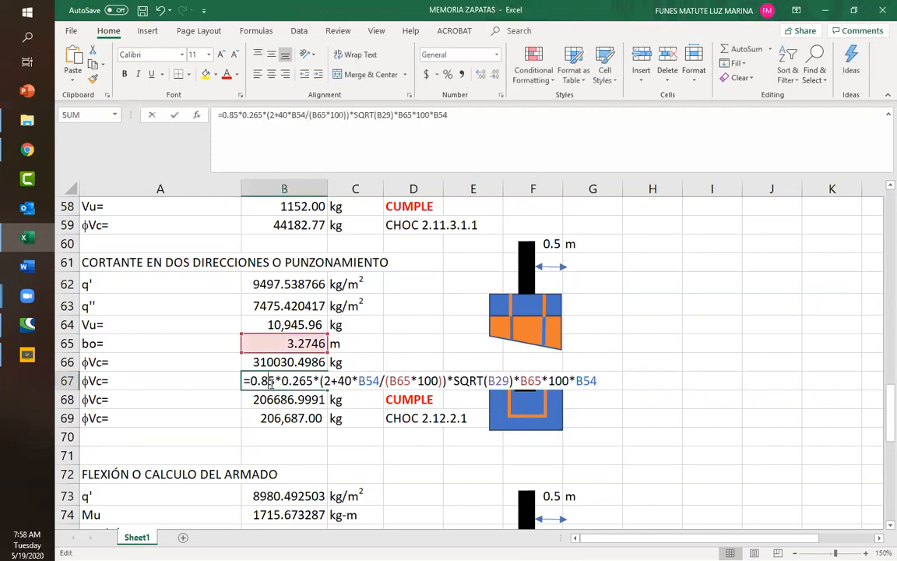
double_click(342, 381)
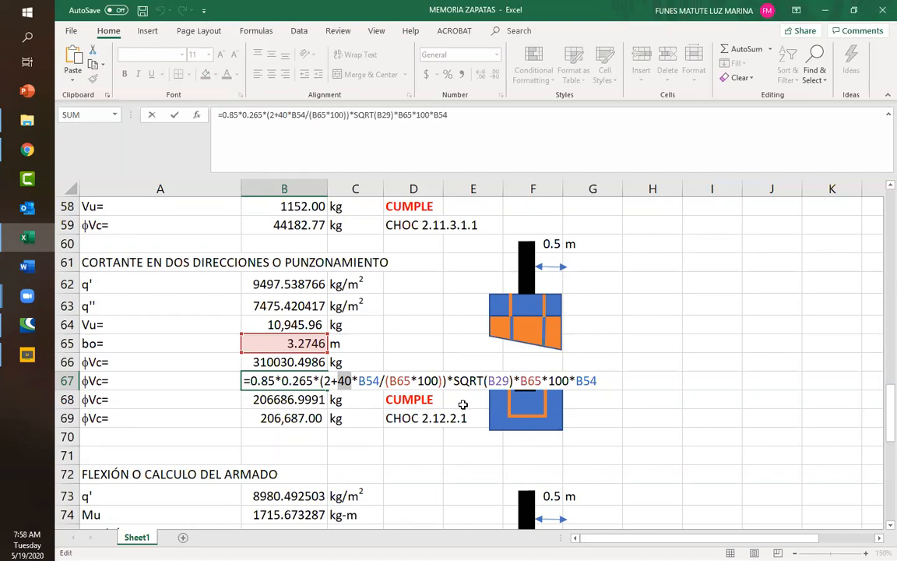
Move the column to the lower edge of the footing plan and highlight the 40 factor in B67 for that position
key(Escape)
mouse_move(526, 391)
mouse_down()
mouse_move(501, 405)
mouse_move(552, 398)
mouse_move(525, 425)
mouse_up()
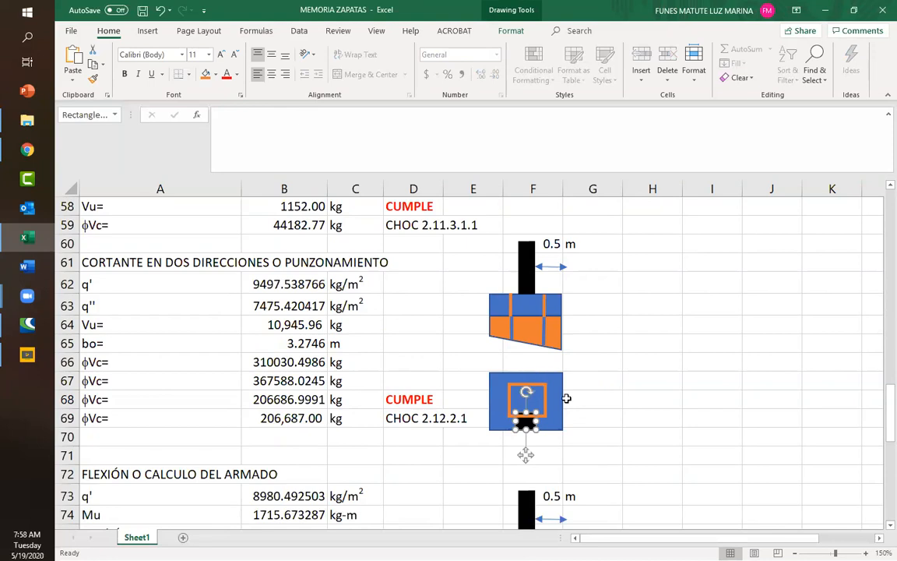
double_click(301, 381)
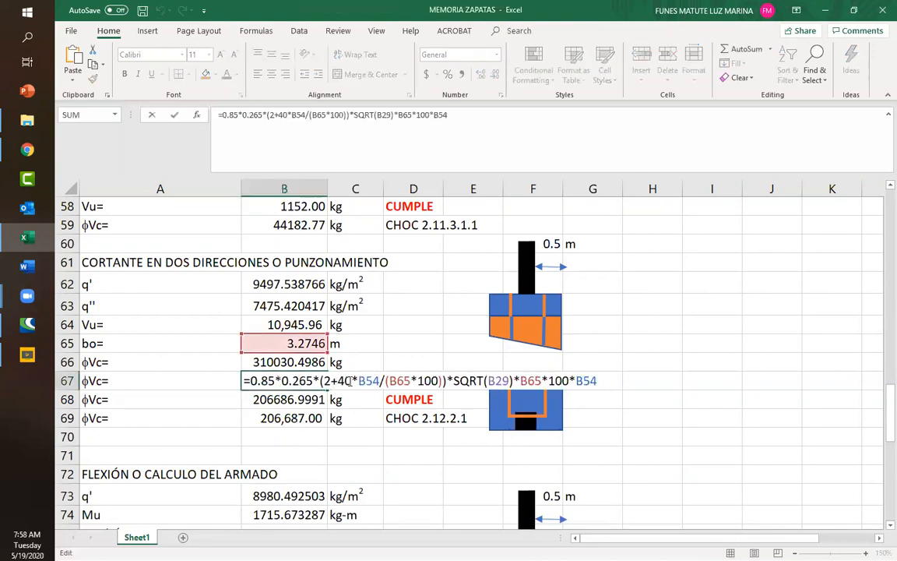
double_click(343, 380)
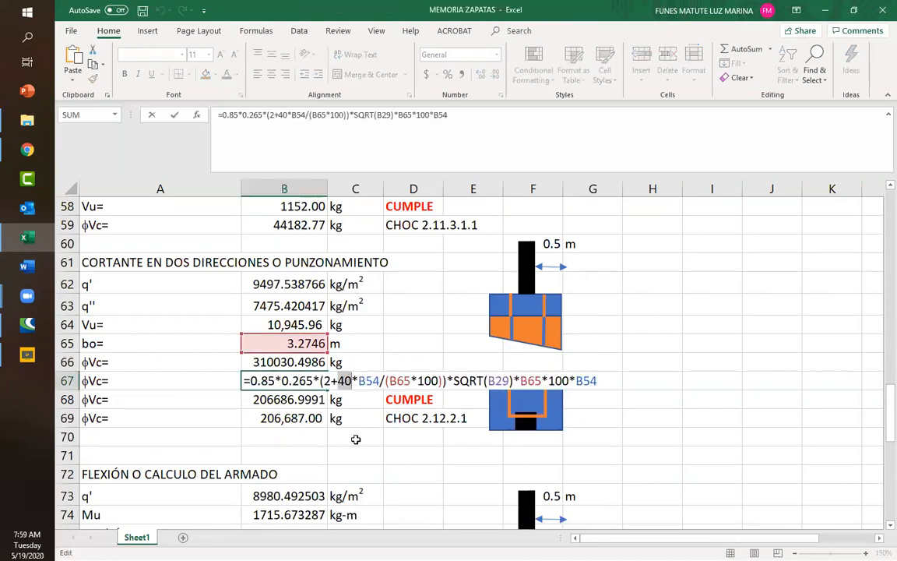
Move the column to the upper-left corner of the footing plan and highlight the 40 factor in B67 for a corner column
key(Escape)
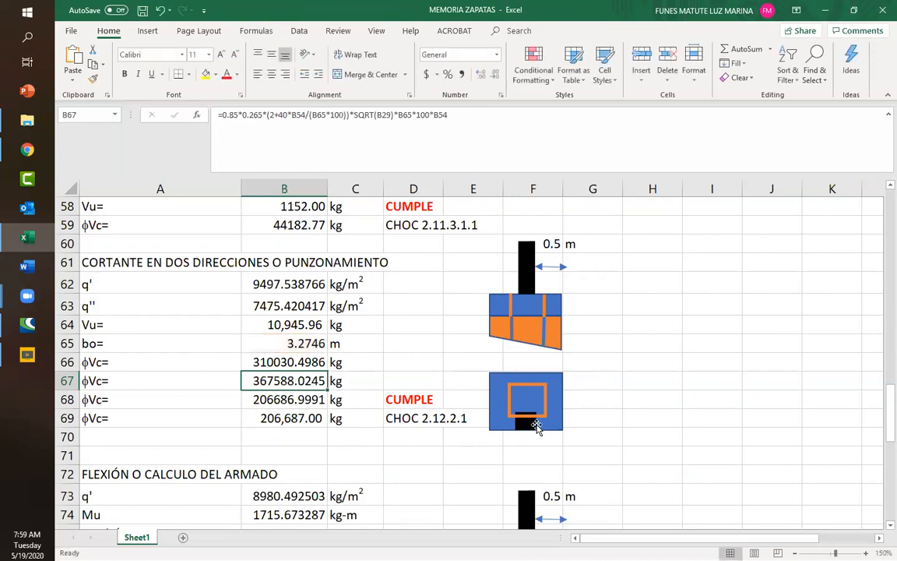
drag(526, 426, 500, 383)
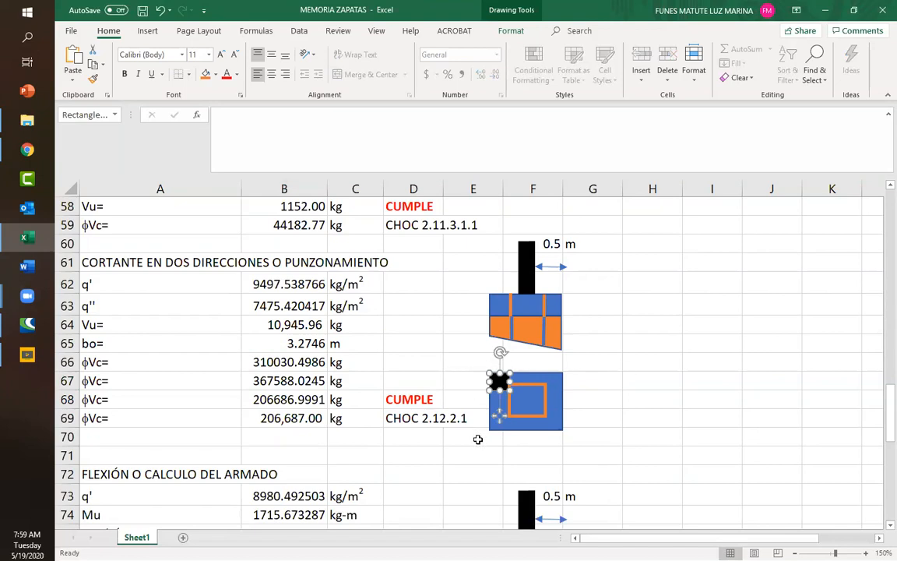
click(282, 382)
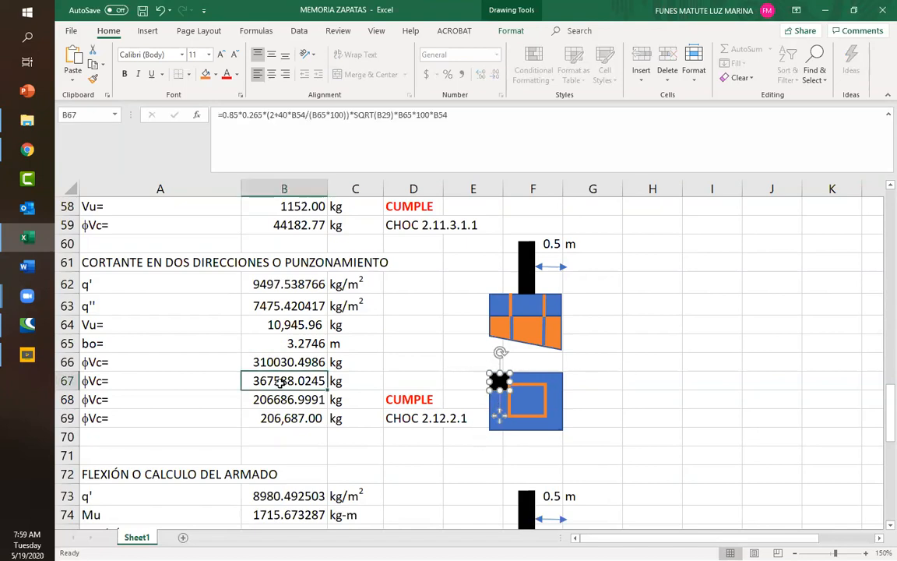
double_click(282, 381)
drag(340, 380, 352, 380)
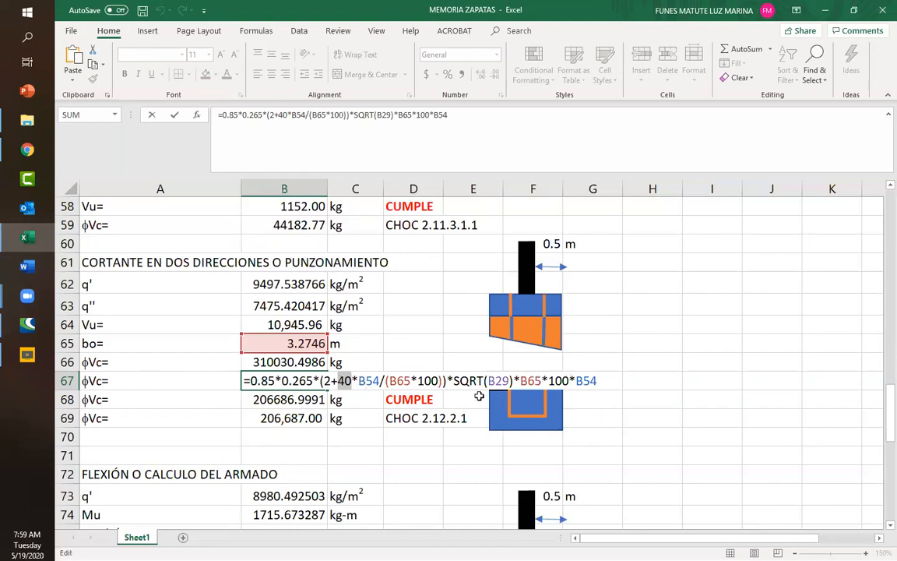
Move the column to the lower-left corner of the footing plan, and return it to the centre of the orange perimeter
key(ctrl+Return)
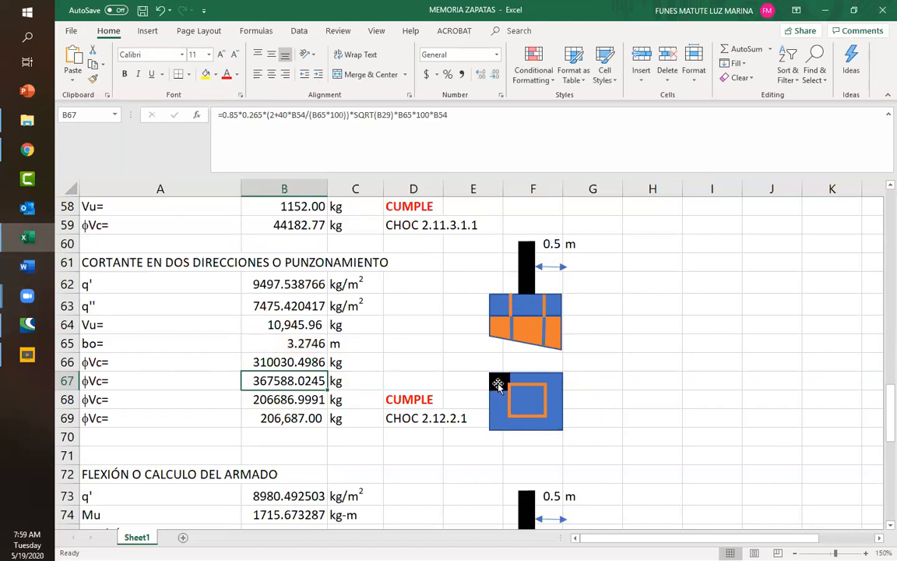
mouse_move(493, 383)
mouse_down()
mouse_move(545, 384)
mouse_move(547, 392)
mouse_move(545, 418)
mouse_move(485, 421)
mouse_move(496, 422)
mouse_up()
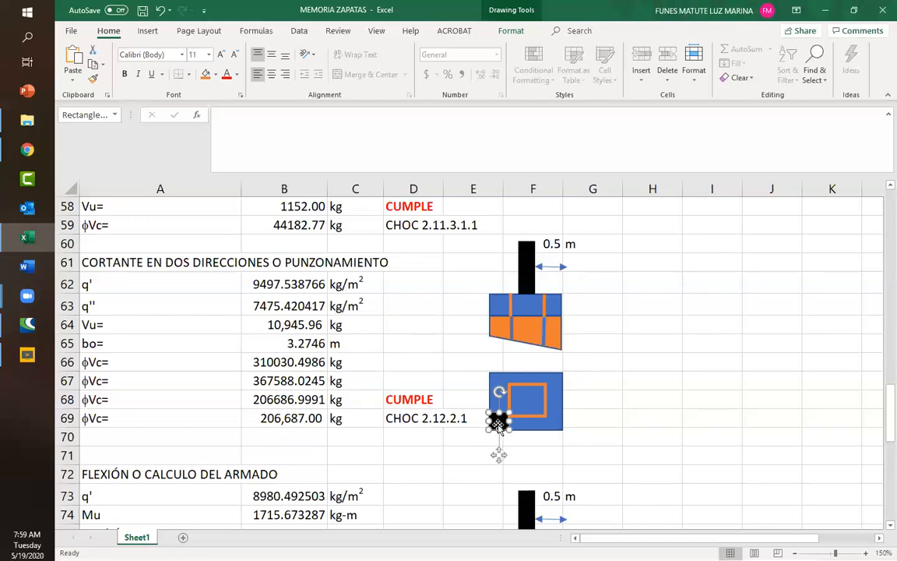
drag(499, 421, 523, 401)
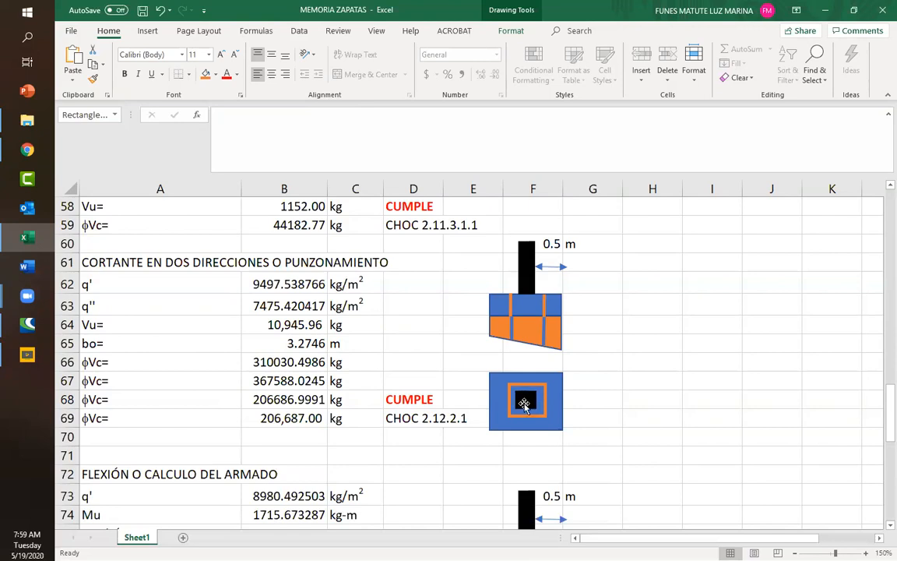
click(599, 439)
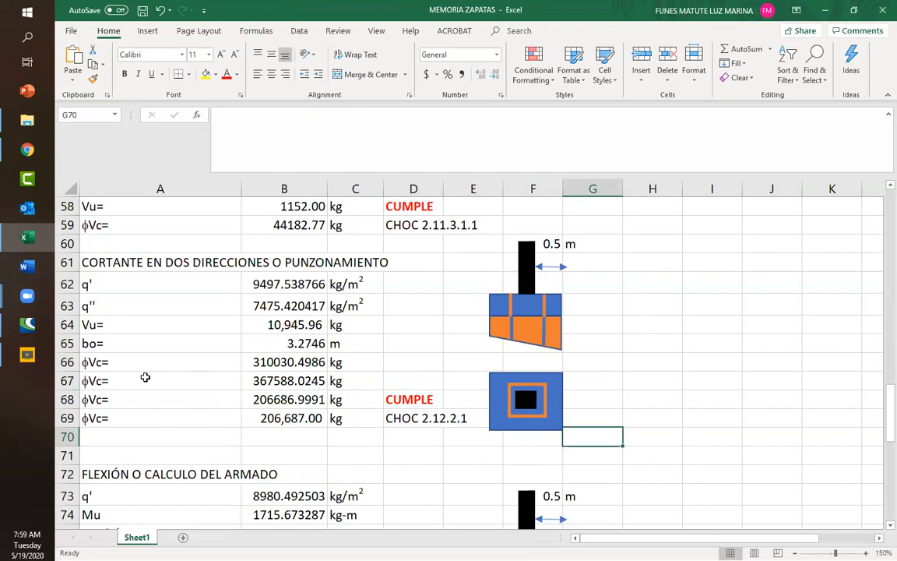
Trace the 40*B54/(B65*100) term of the B67 φVc formula to depth d and perimeter bo converted to centimetres
double_click(274, 380)
click(341, 380)
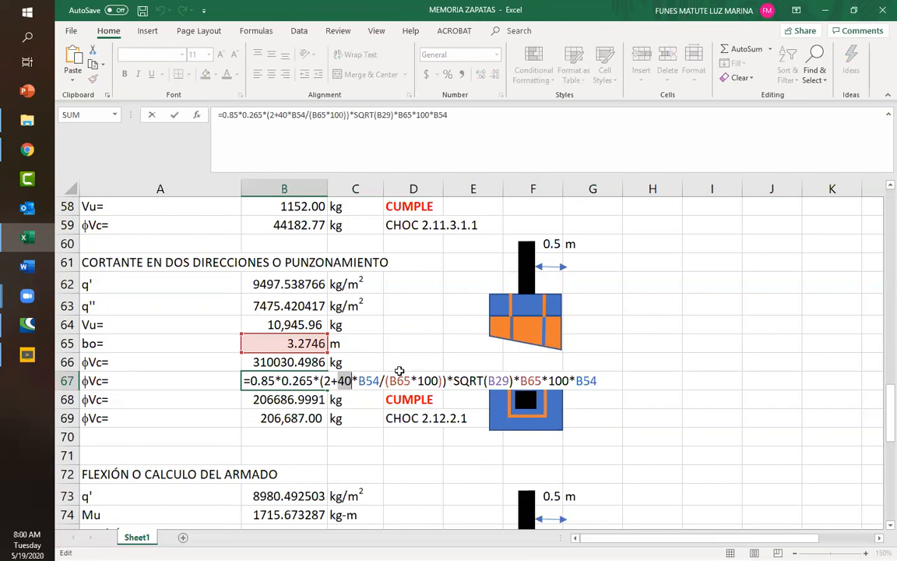
drag(359, 382, 375, 382)
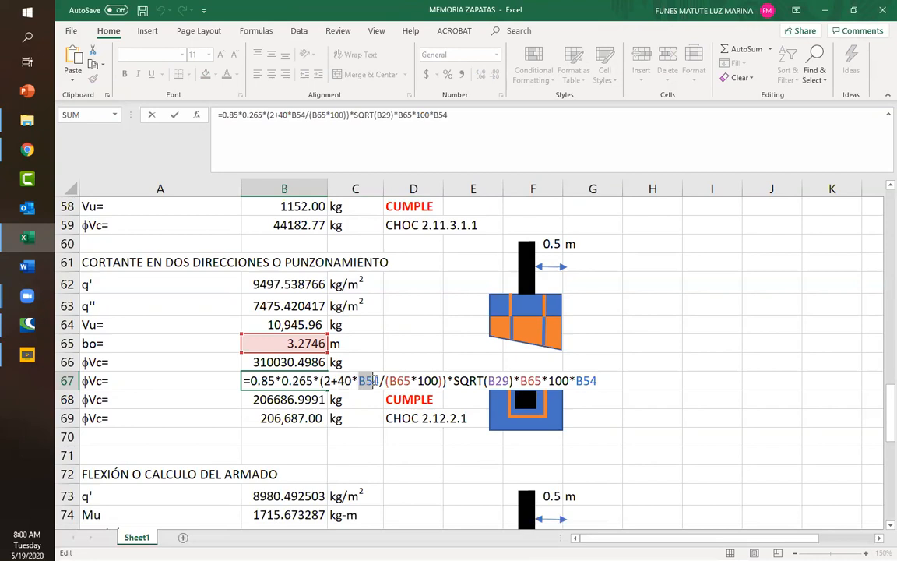
scroll(369, 335, up, 2)
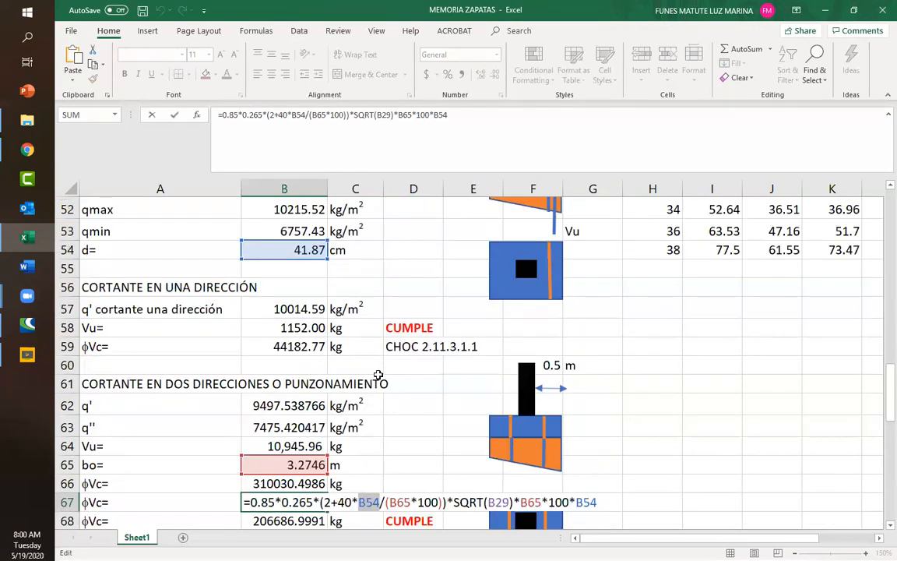
scroll(377, 376, down, 1)
drag(388, 440, 410, 440)
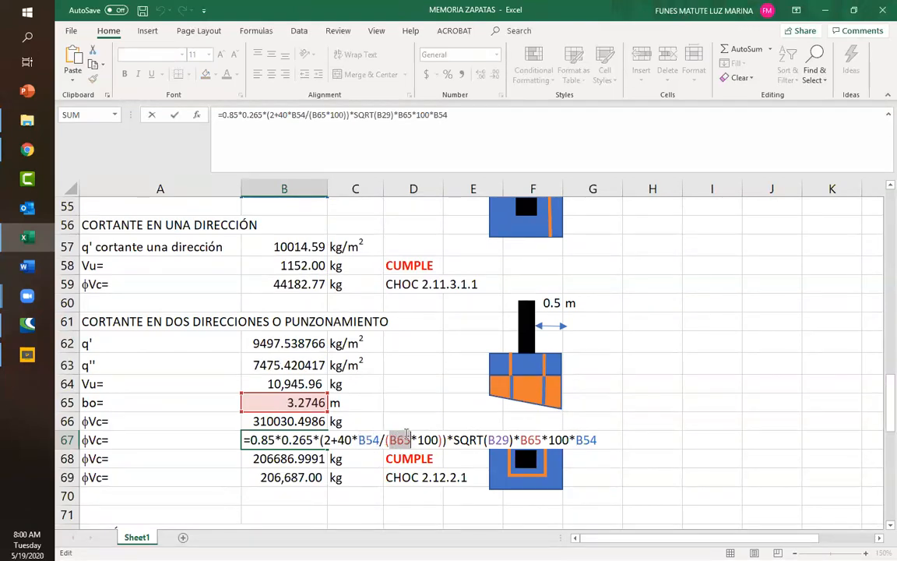
drag(359, 441, 441, 442)
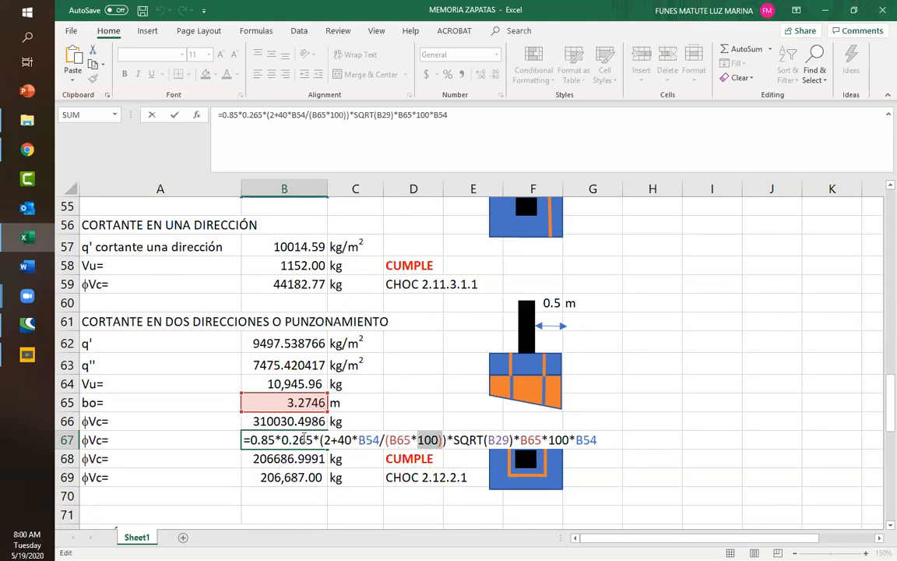
Review the SQRT(B29)*B65*100*B54 factors of the B67 φVc formula, tracing B54 to depth d, and leave the formula unchanged
drag(454, 441, 519, 441)
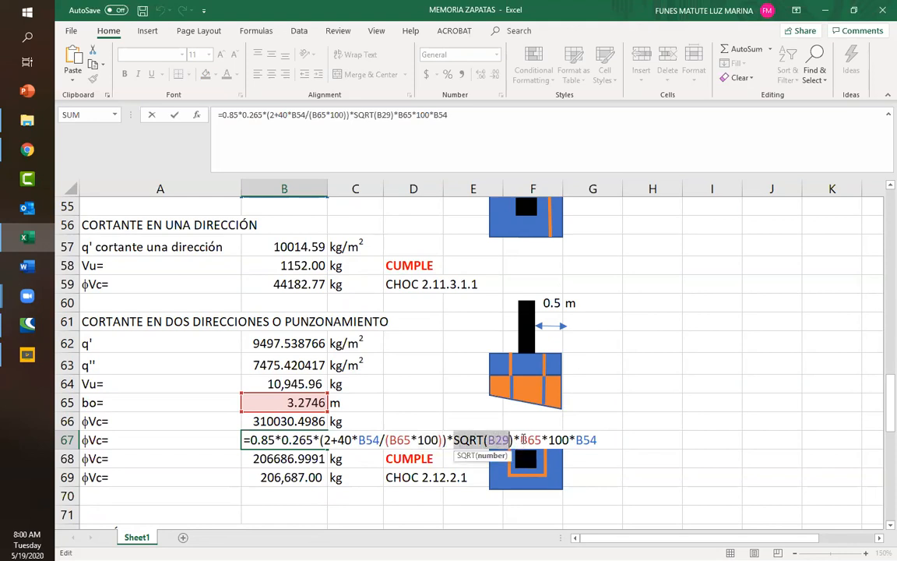
click(520, 441)
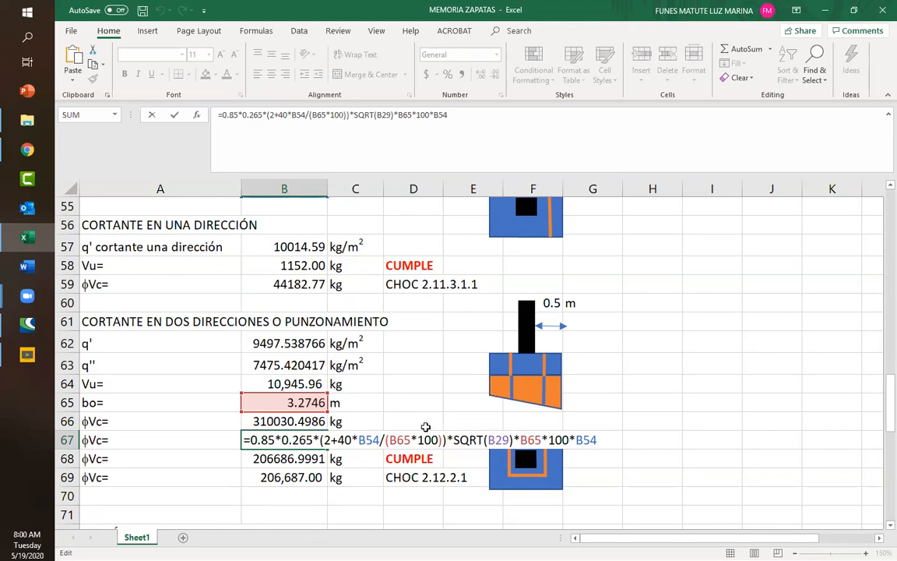
drag(577, 440, 598, 440)
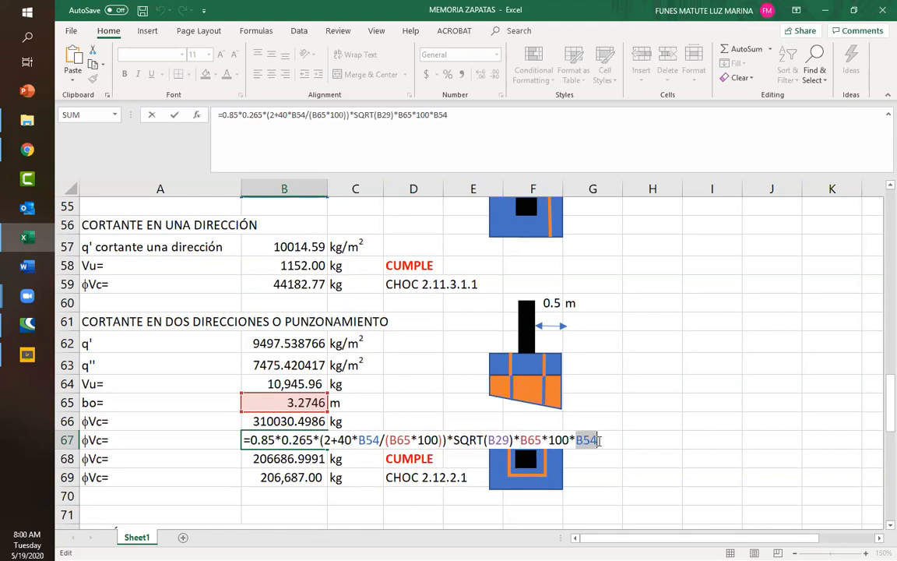
scroll(277, 199, up, 1)
scroll(420, 358, down, 2)
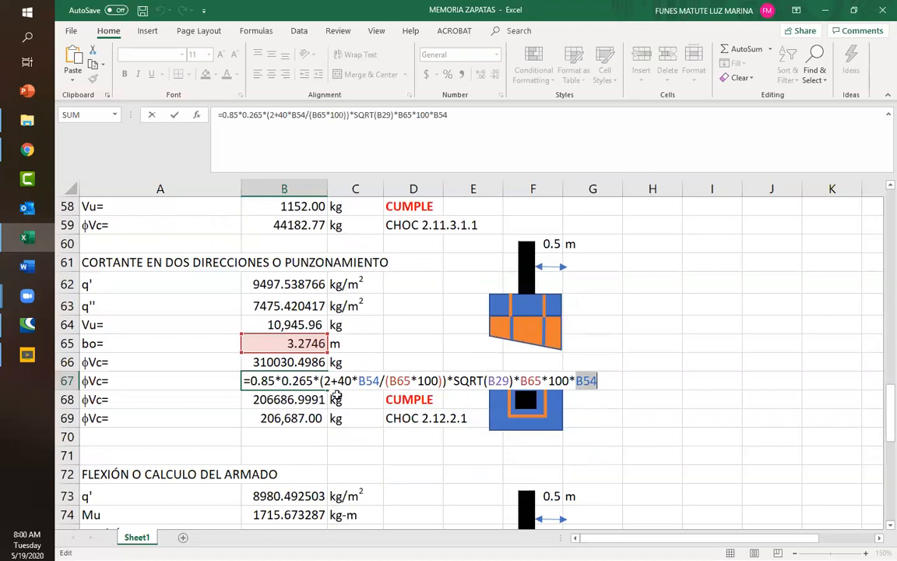
key(ctrl+Return)
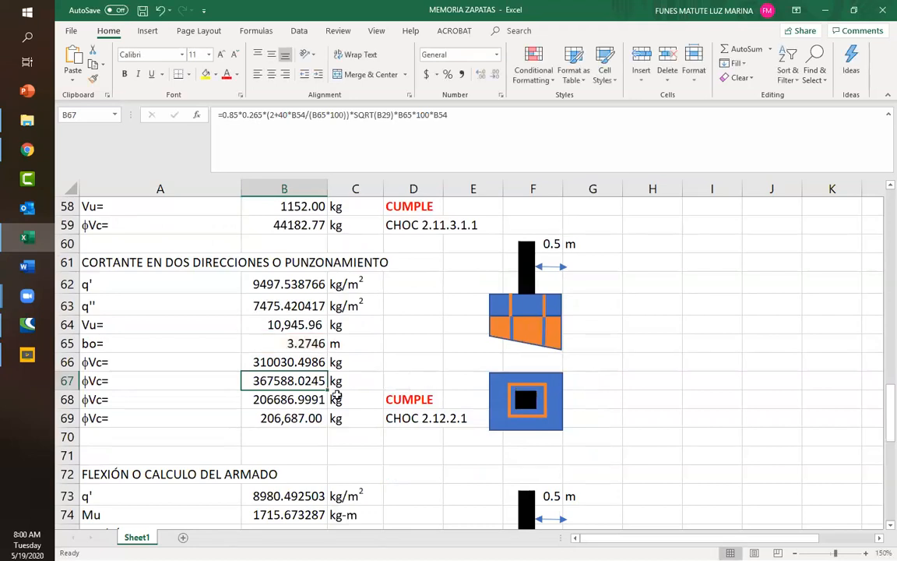
Open the third punching φVc formula in B68 and highlight its 0.85 and 1.06 factors in turn
double_click(279, 399)
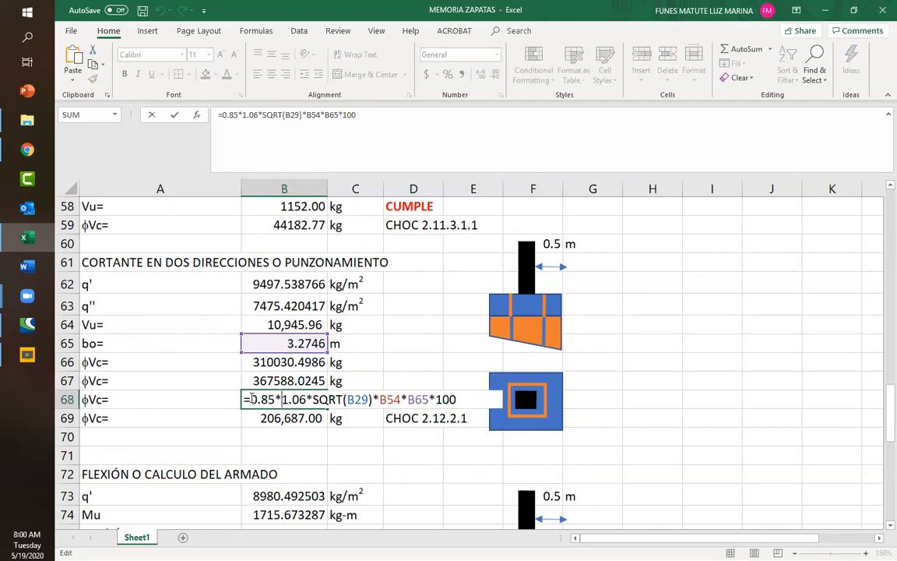
drag(253, 398, 269, 398)
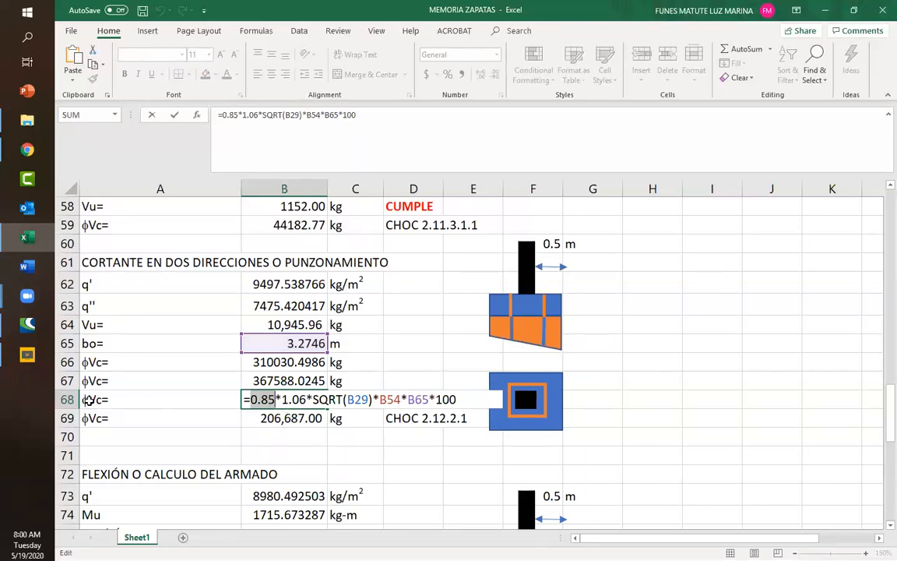
drag(282, 399, 309, 400)
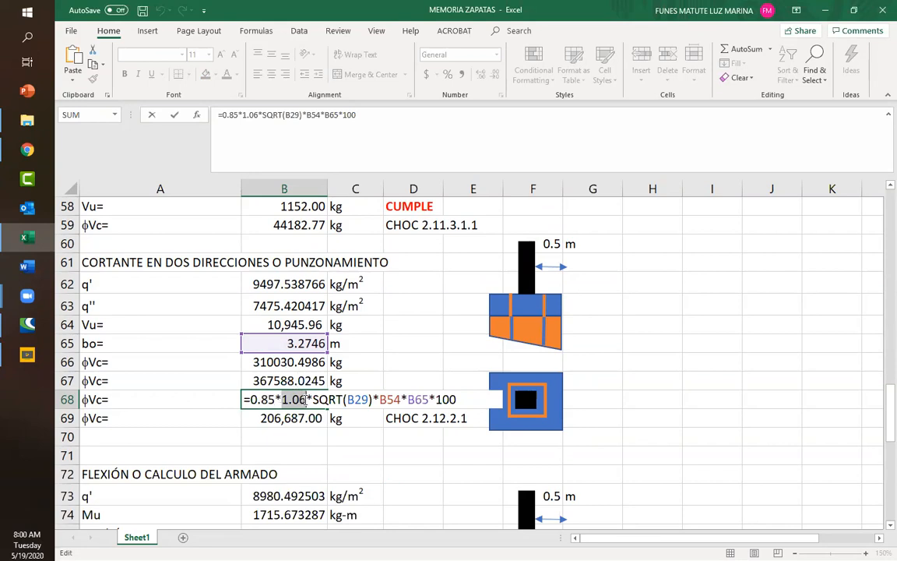
Trace B54 in the B68 formula to depth d and B65*100 to perimeter bo in centimetres, leaving the formula unchanged
drag(313, 399, 398, 400)
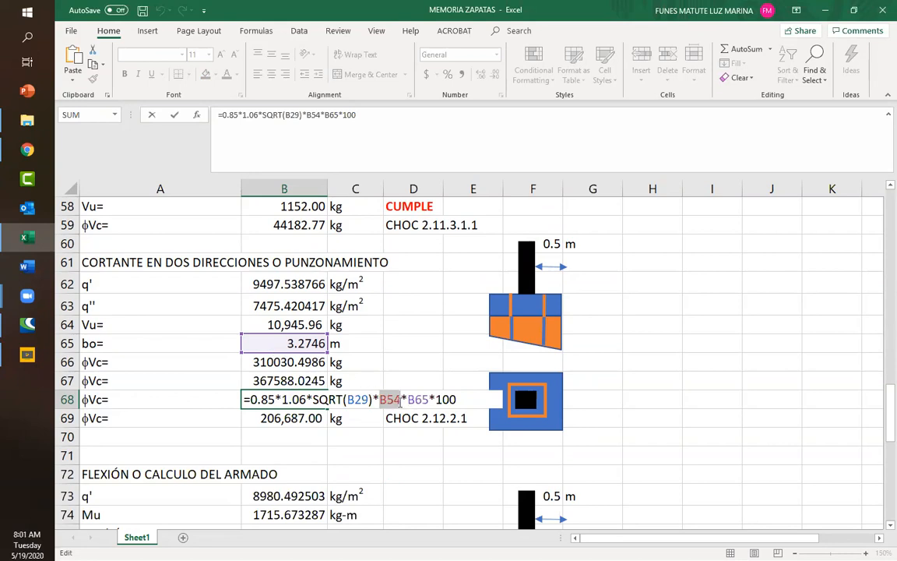
scroll(320, 349, up, 3)
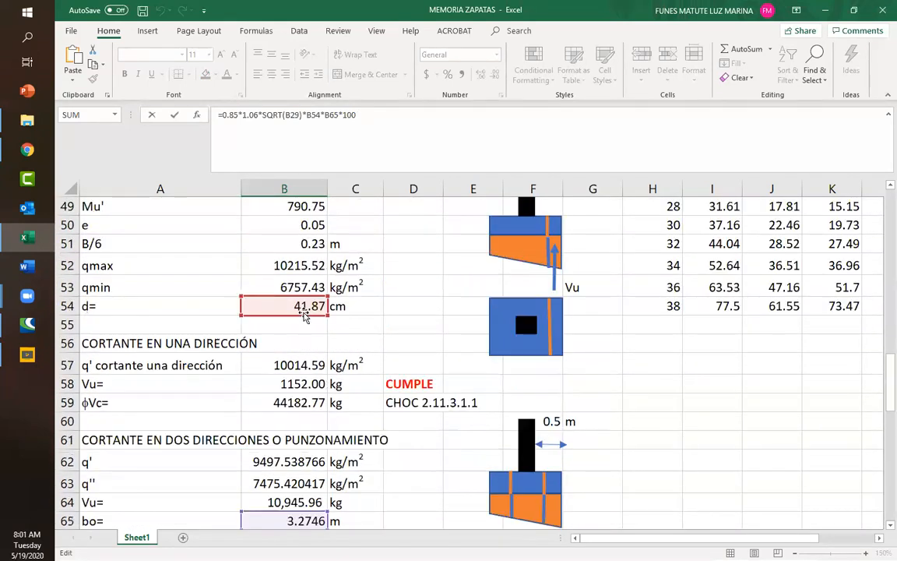
scroll(335, 350, down, 2)
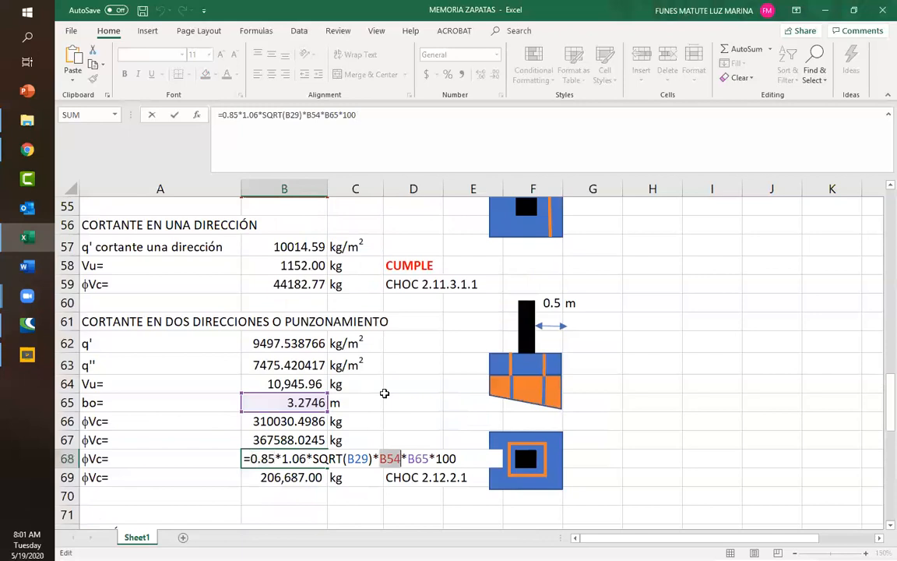
double_click(418, 458)
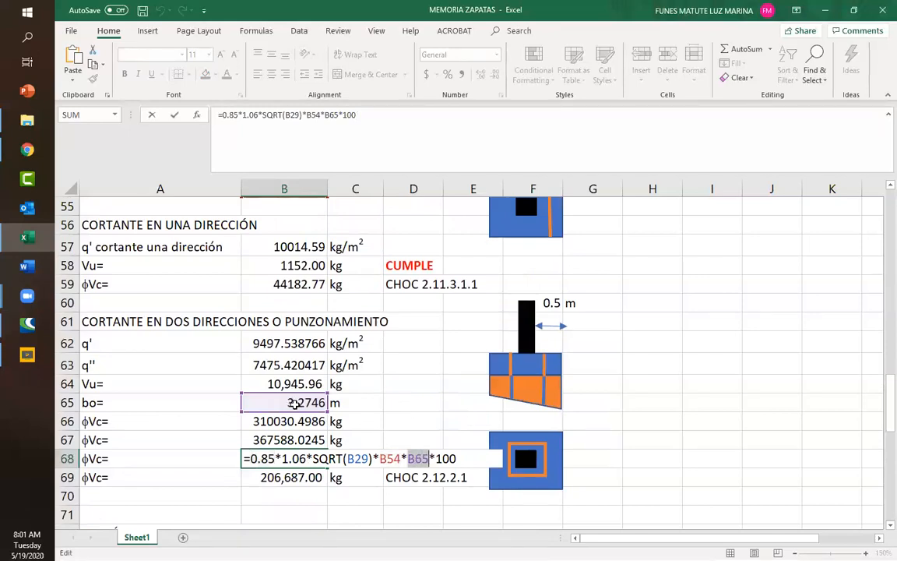
double_click(444, 458)
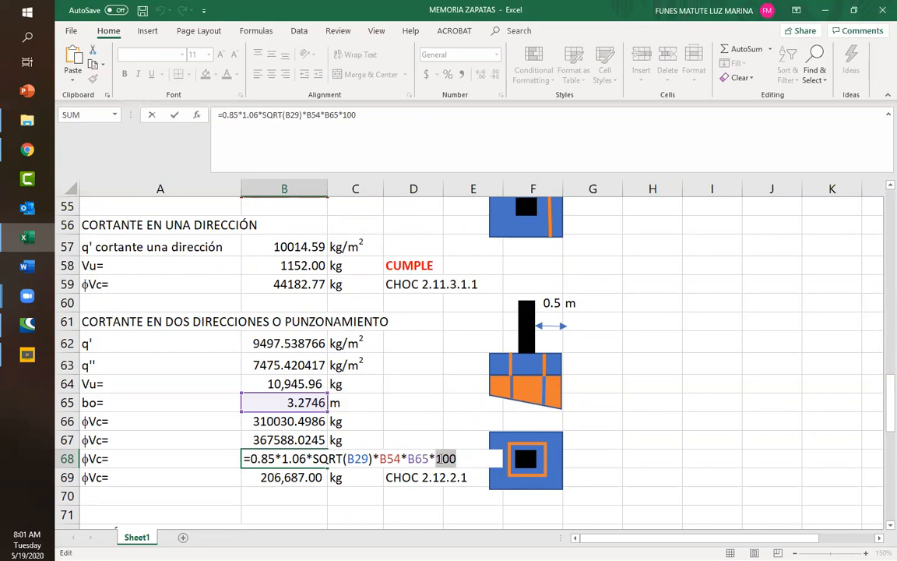
scroll(355, 366, down, 2)
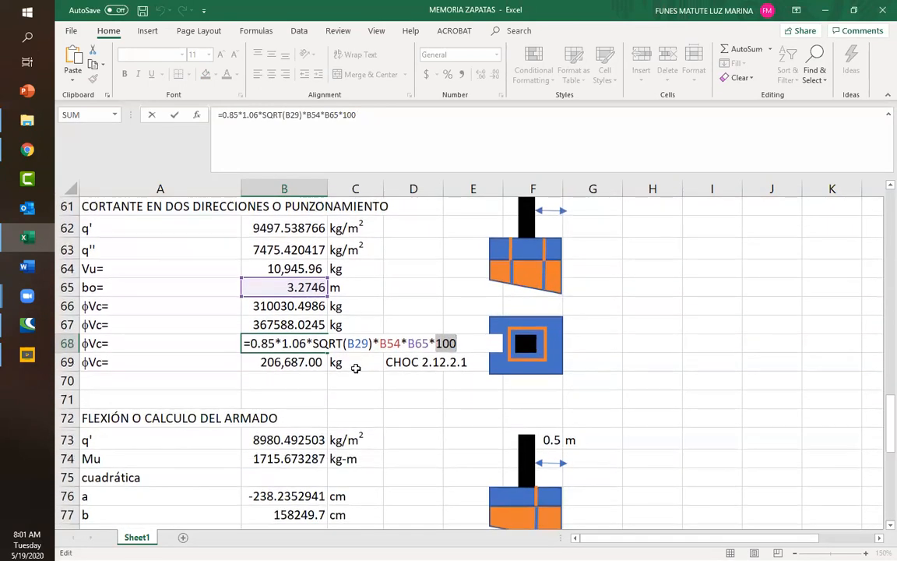
key(ctrl+Return)
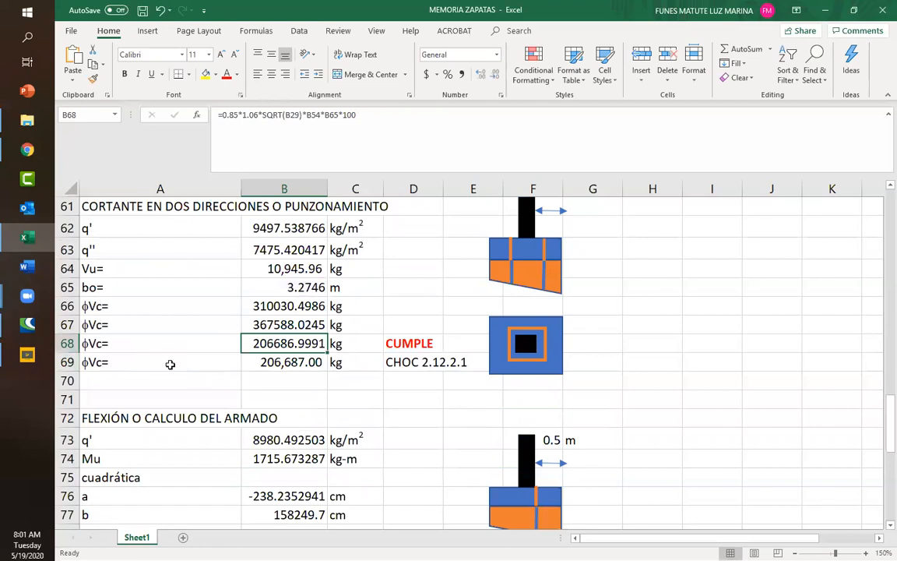
Examine the MIN(B66:B68) formula in B69 and highlight the three φVc values it compares, leaving the formula unchanged
double_click(269, 365)
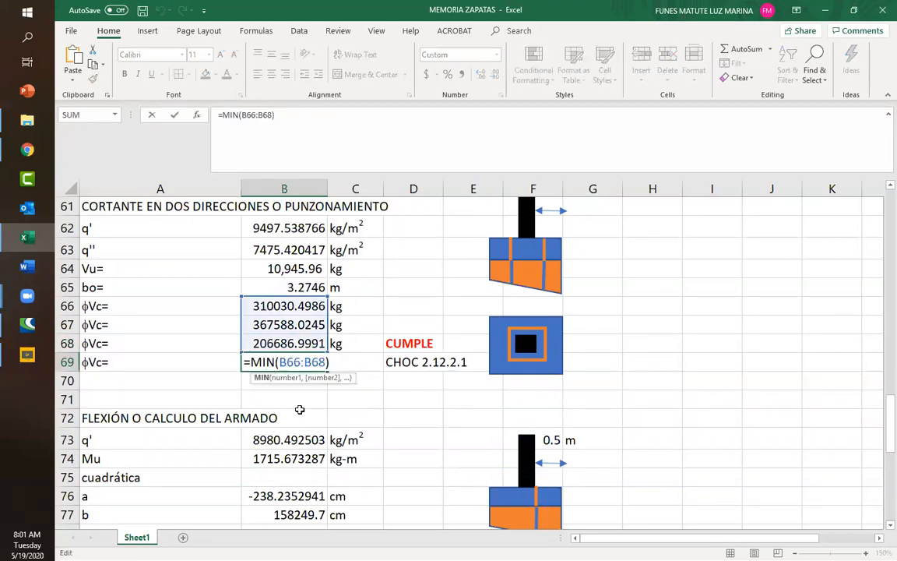
click(399, 364)
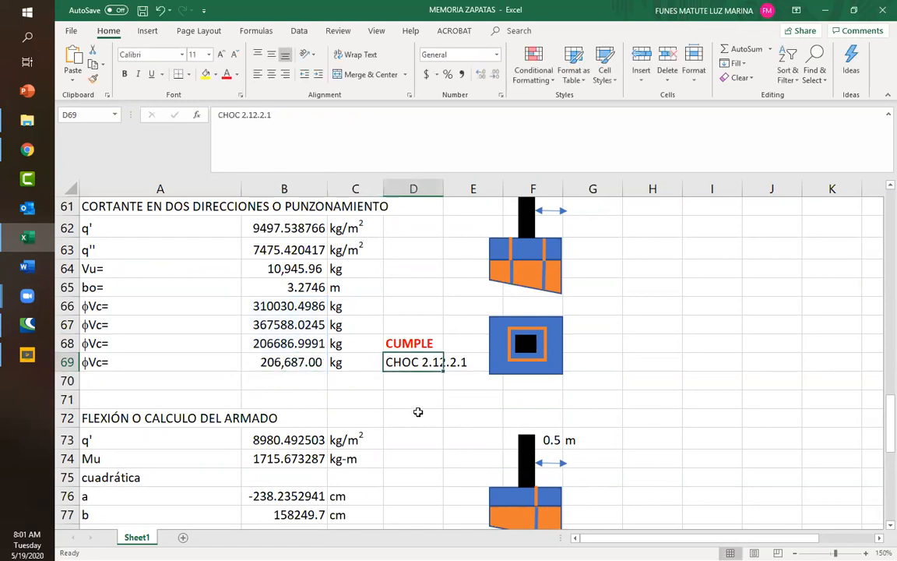
drag(270, 306, 272, 343)
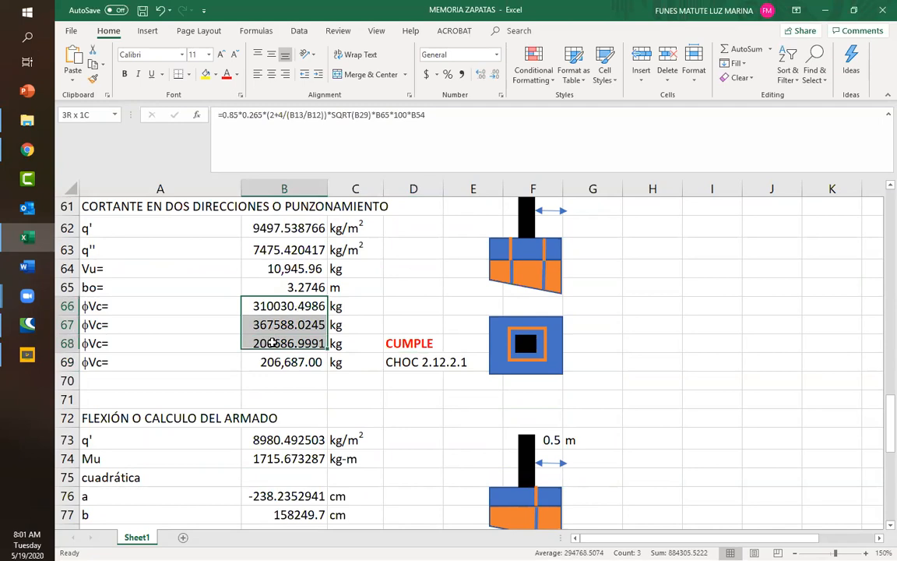
click(407, 363)
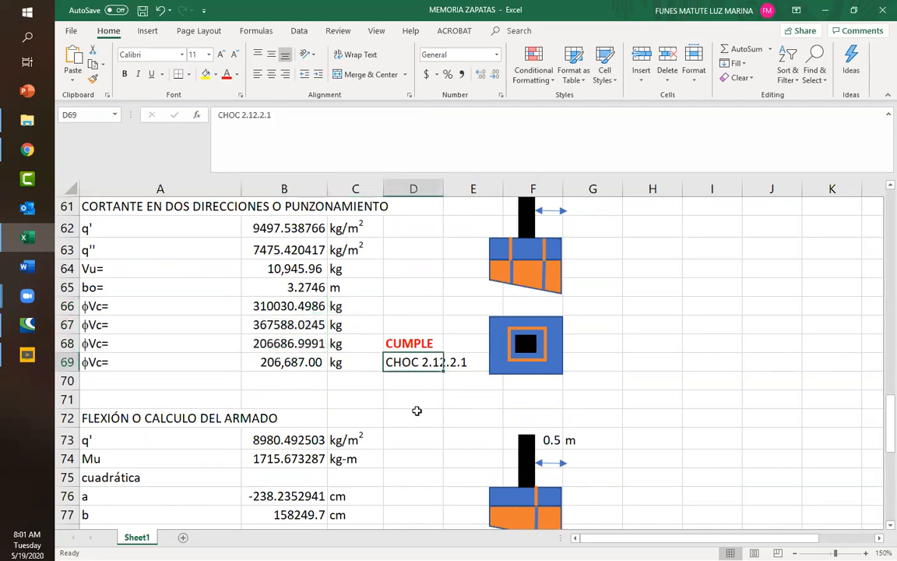
click(268, 363)
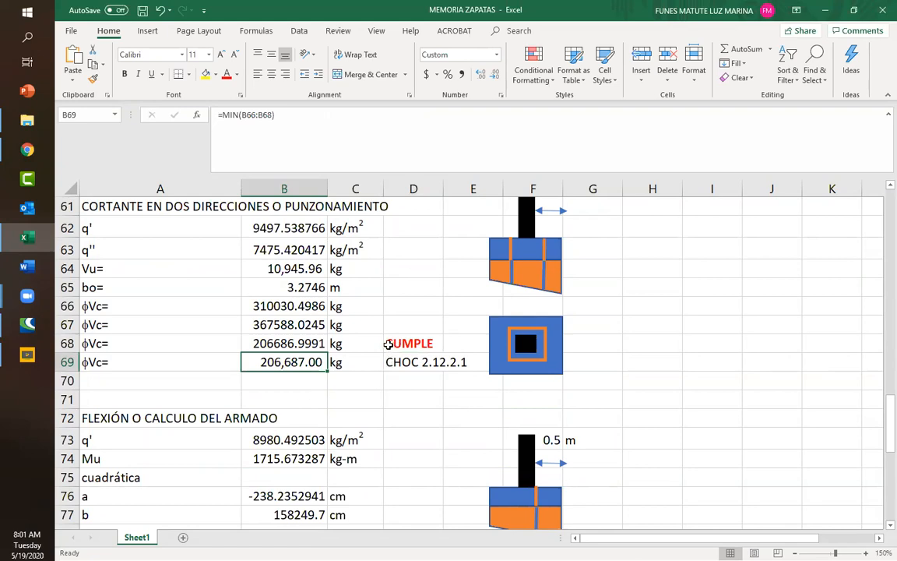
Review the IF formula in D68, highlighting its B69<B64 test and the "NO CUMPLE" result, and leave it unchanged
click(421, 344)
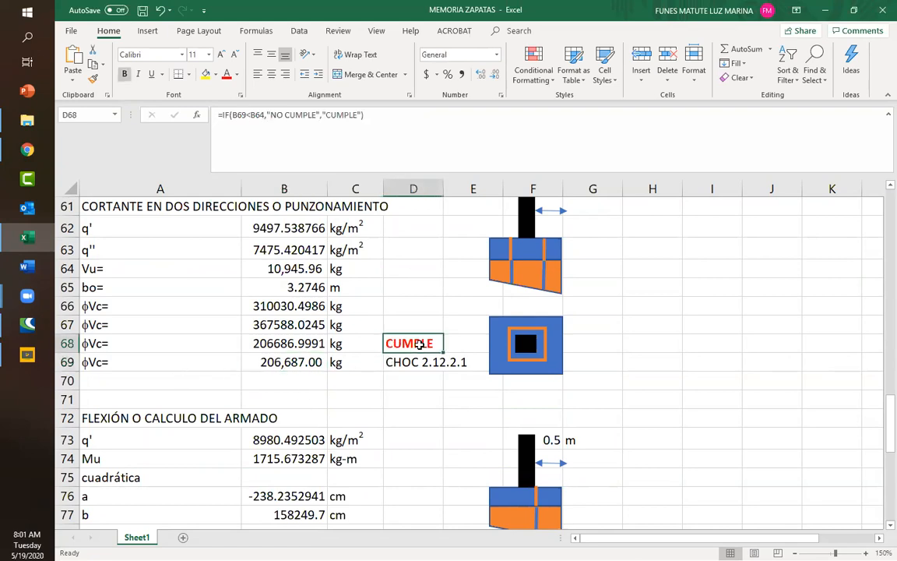
double_click(419, 345)
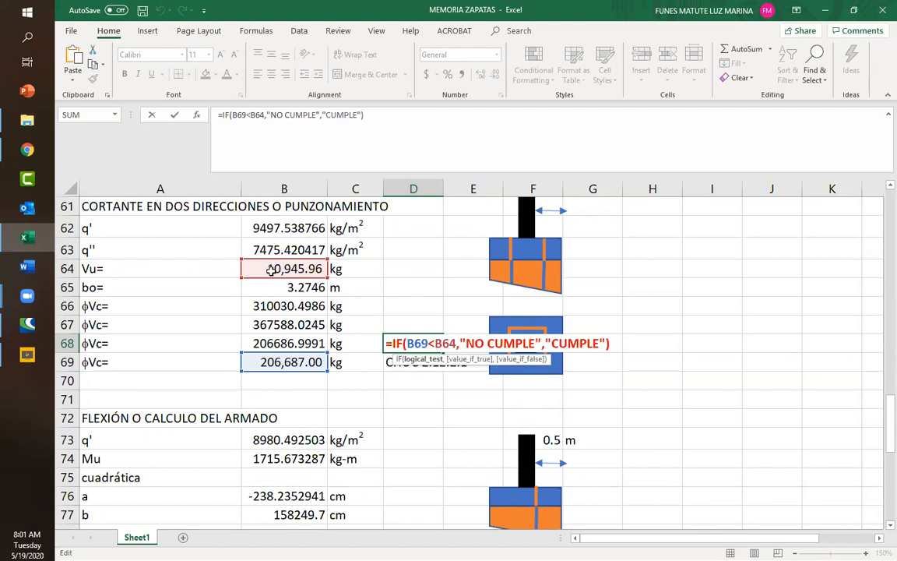
key(shift+Right)
key(shift+Right)
key(shift+Right)
key(shift+Right)
key(shift+Right)
key(shift+Right)
key(shift+Right)
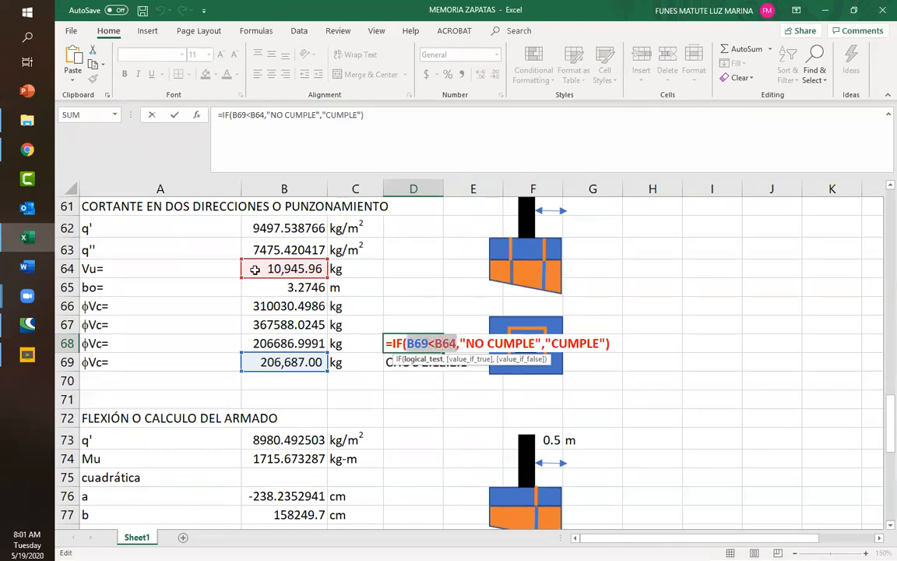
drag(465, 344, 536, 344)
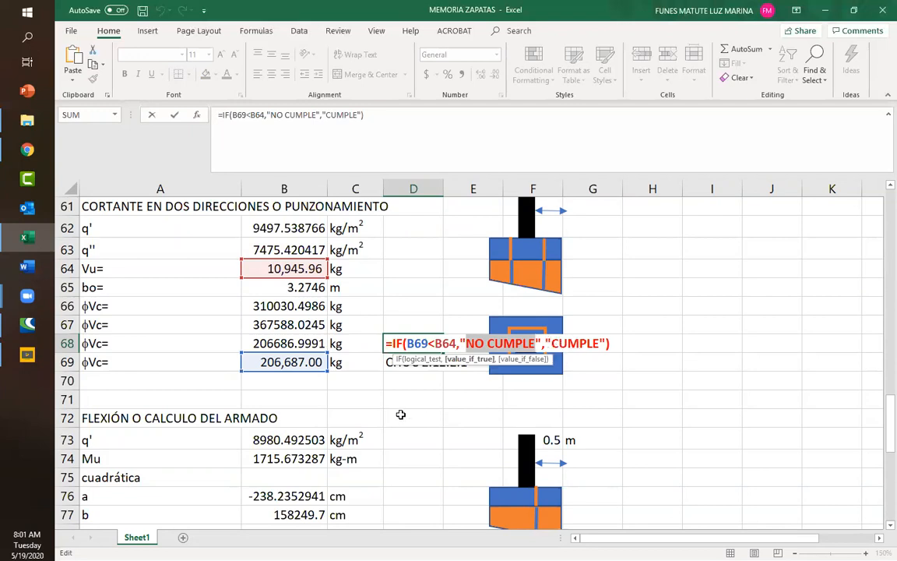
key(ctrl+Return)
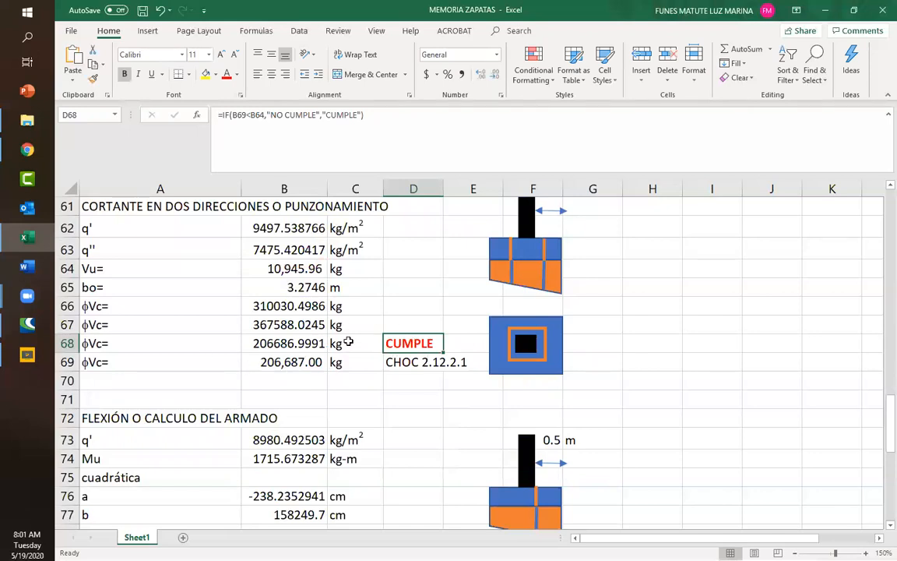
Go back from the shear checks to the DIMENSIONES section and select the footing thickness e in F13
scroll(212, 356, up, 3)
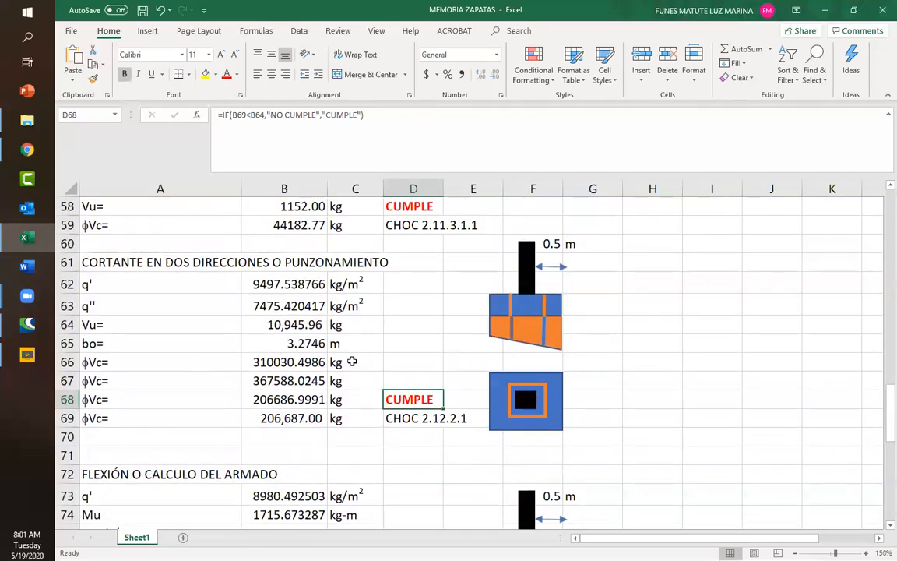
scroll(416, 281, up, 1)
scroll(416, 281, up, 1)
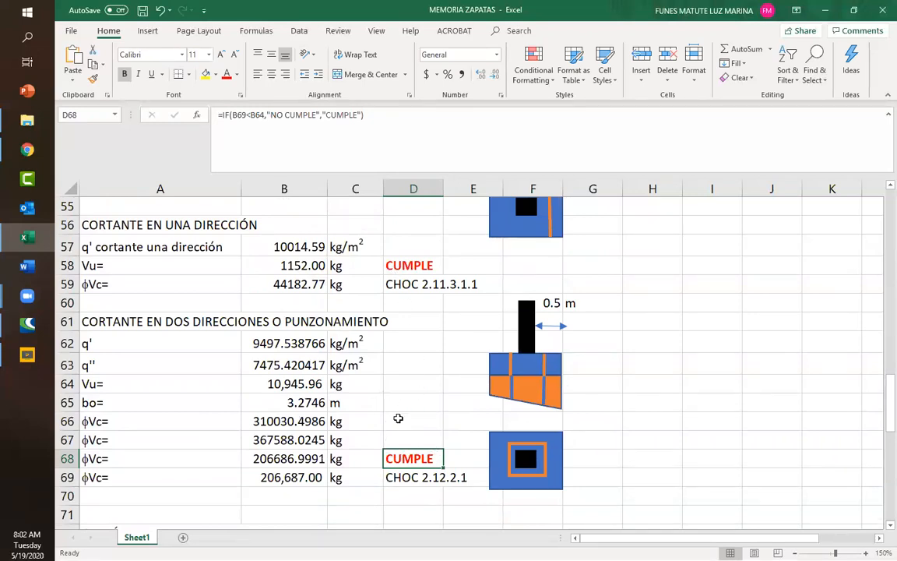
scroll(408, 441, down, 1)
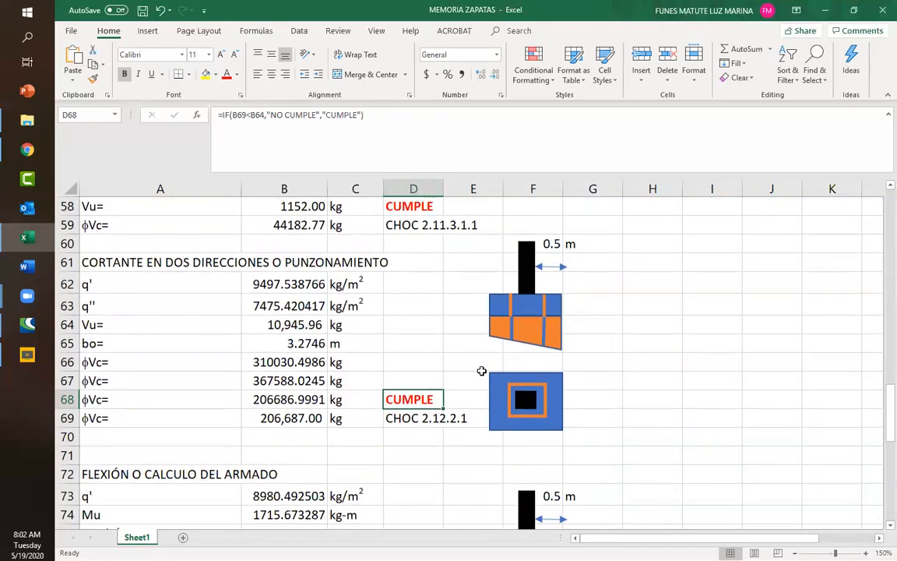
scroll(473, 351, up, 3)
scroll(473, 351, up, 13)
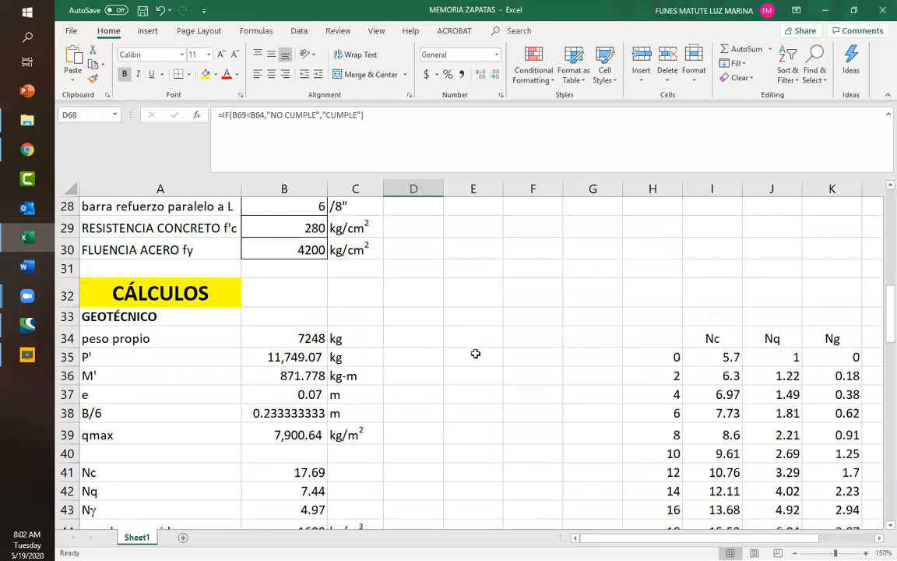
scroll(491, 362, up, 1)
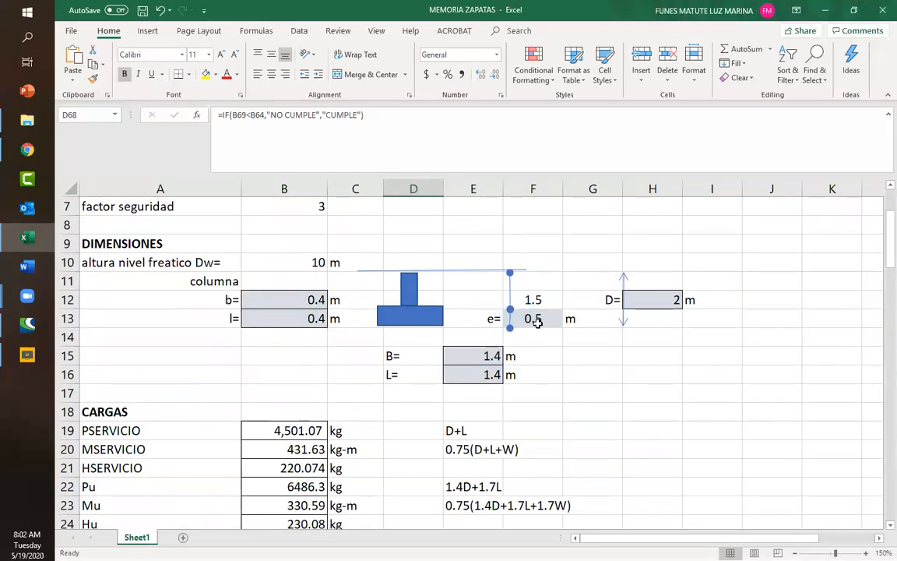
click(537, 321)
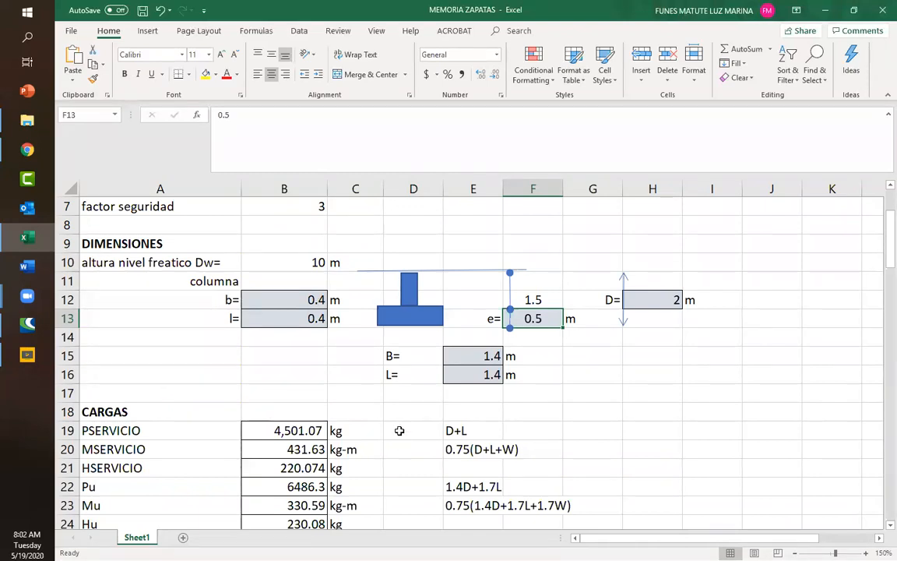
View the FLEXIÓN O CALCULO DEL ARMADO section beneath the punching shear check
scroll(400, 431, down, 13)
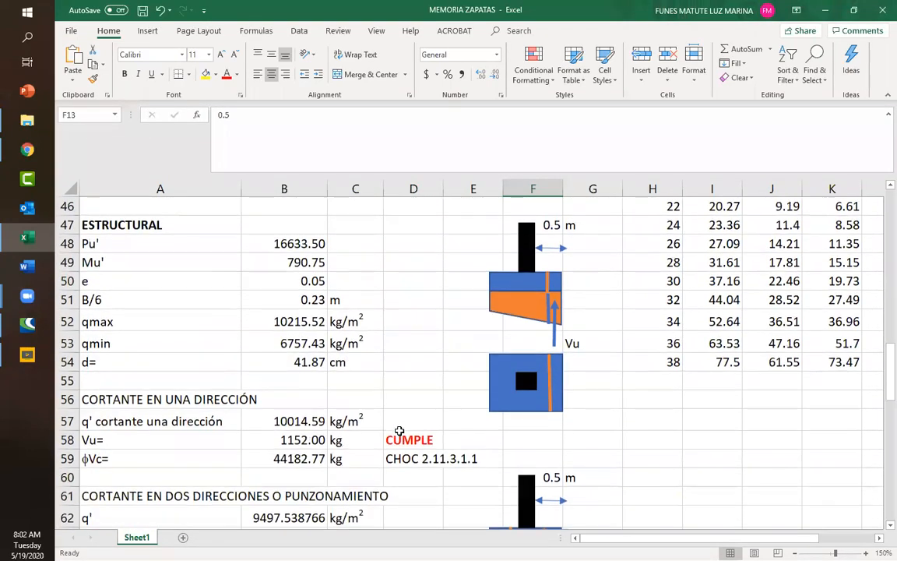
scroll(399, 431, down, 5)
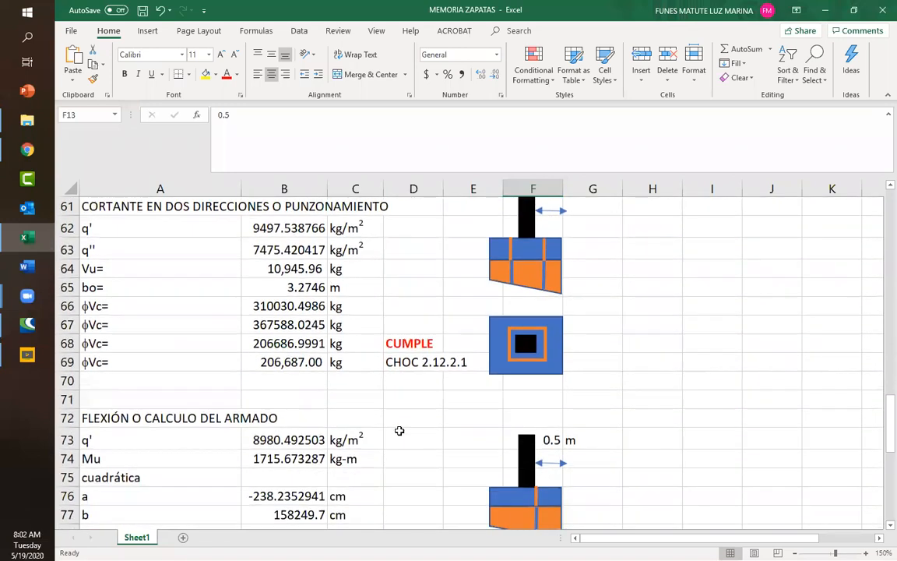
scroll(399, 431, down, 2)
scroll(400, 431, down, 1)
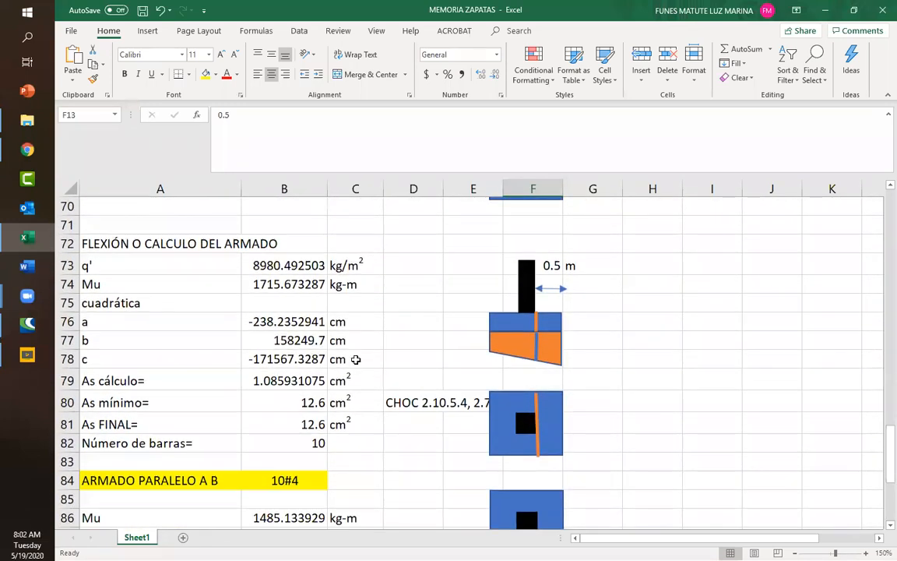
scroll(417, 356, up, 1)
scroll(417, 356, down, 1)
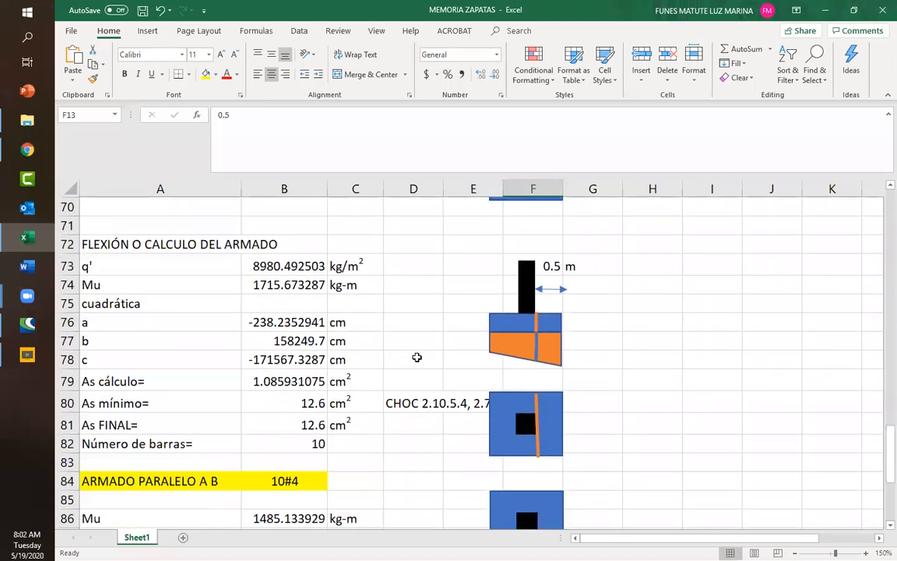
Compare the governing punching φVc in B69 with Vu in B64, and bring the one-way shear check back into view
scroll(417, 357, up, 2)
scroll(417, 357, up, 2)
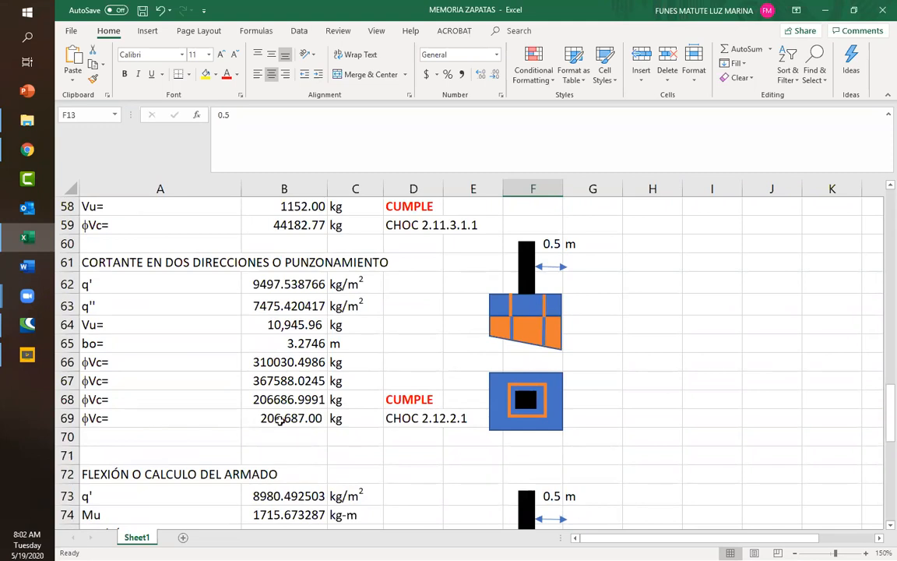
click(279, 421)
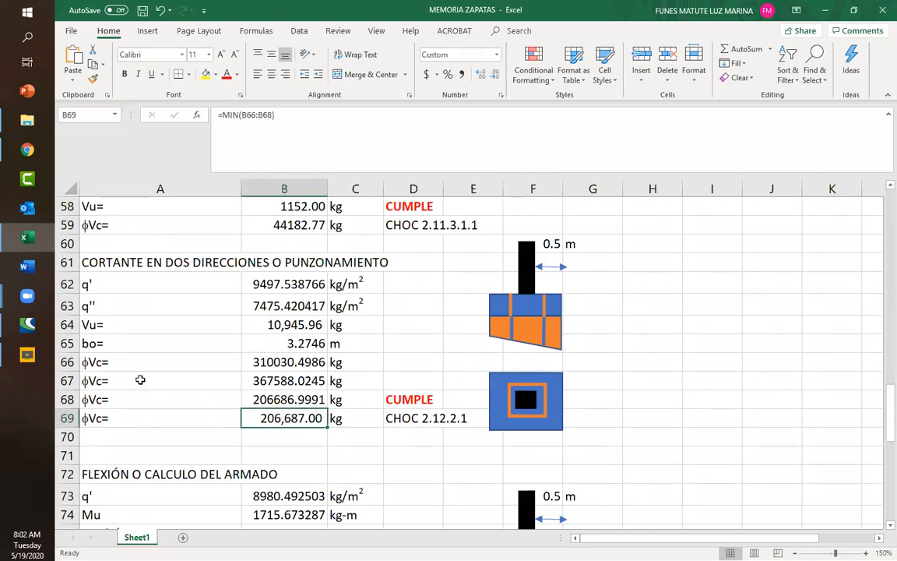
click(264, 326)
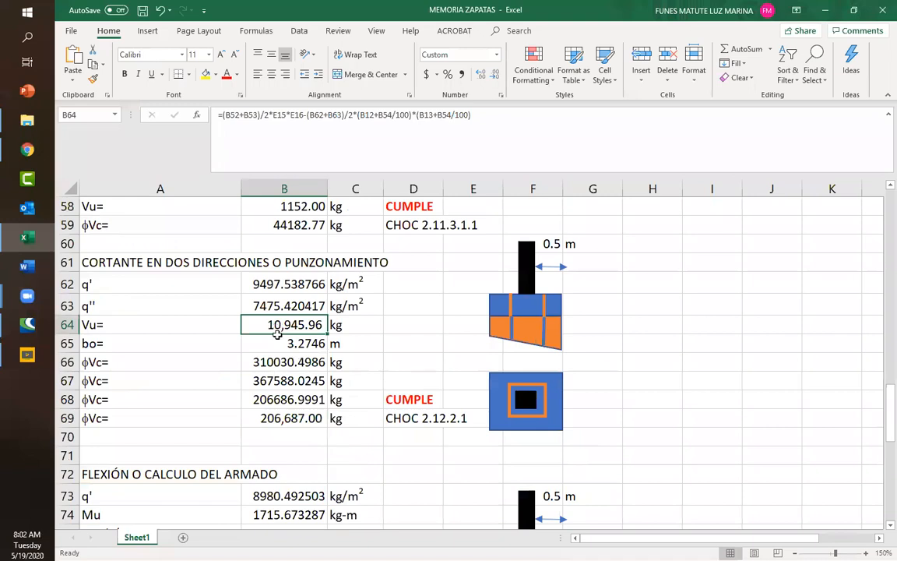
click(263, 419)
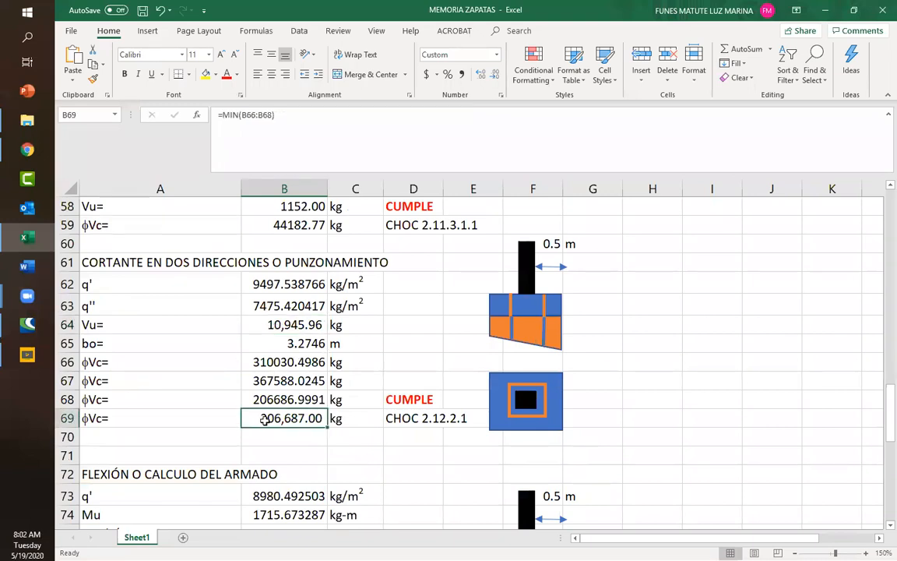
scroll(276, 343, up, 2)
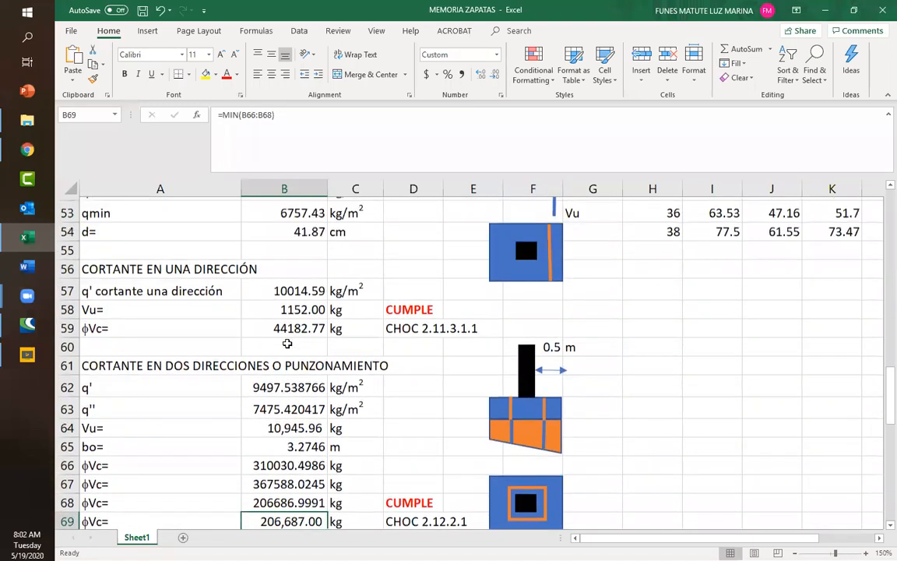
Apply the thousands-separator number format to the one-way shear values Vu in B58 and φVc in B59
click(257, 328)
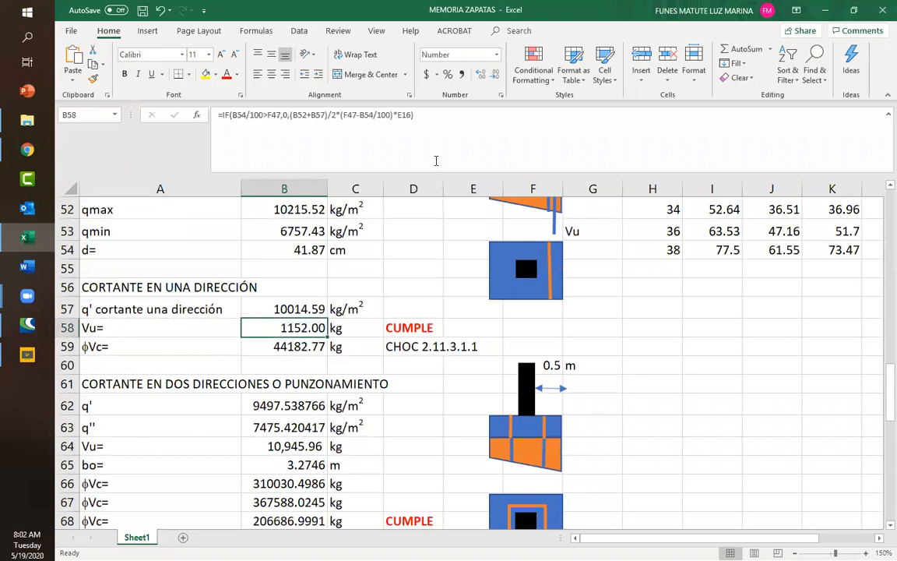
click(461, 74)
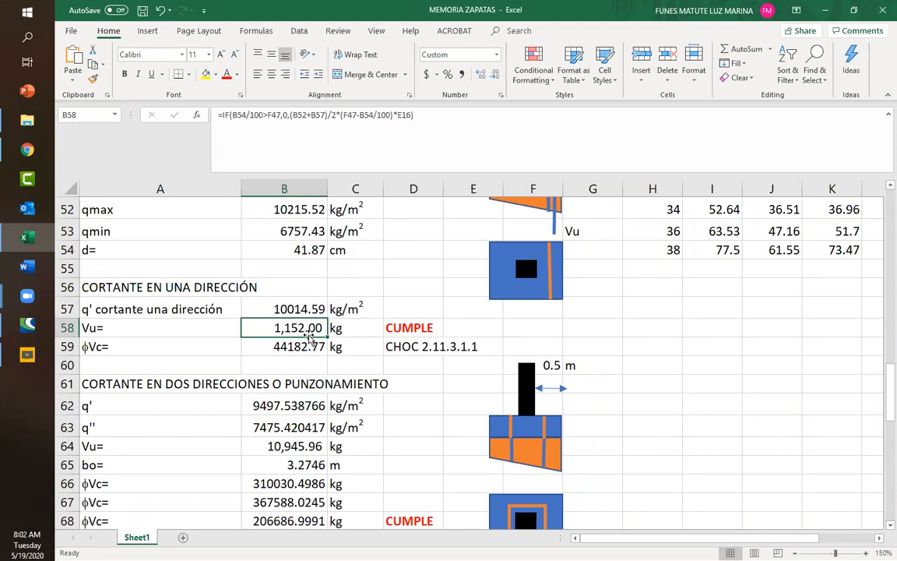
click(306, 347)
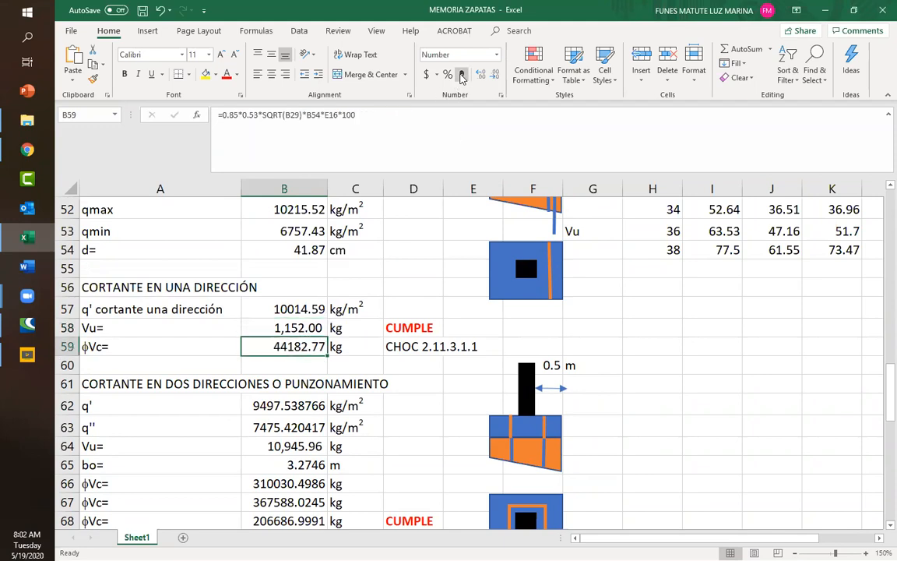
click(462, 76)
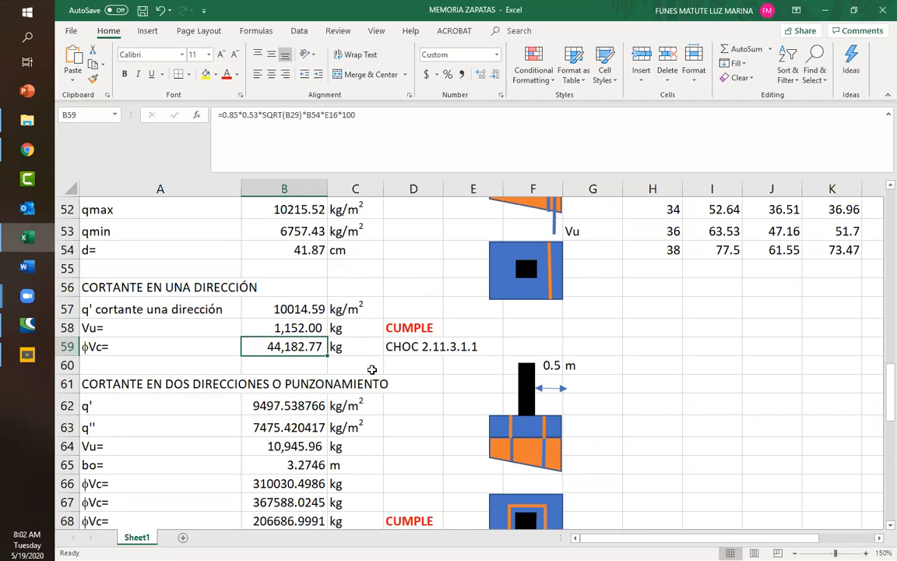
Set the footing thickness e in F13 of the DIMENSIONES section to 0.3 m
scroll(373, 369, up, 13)
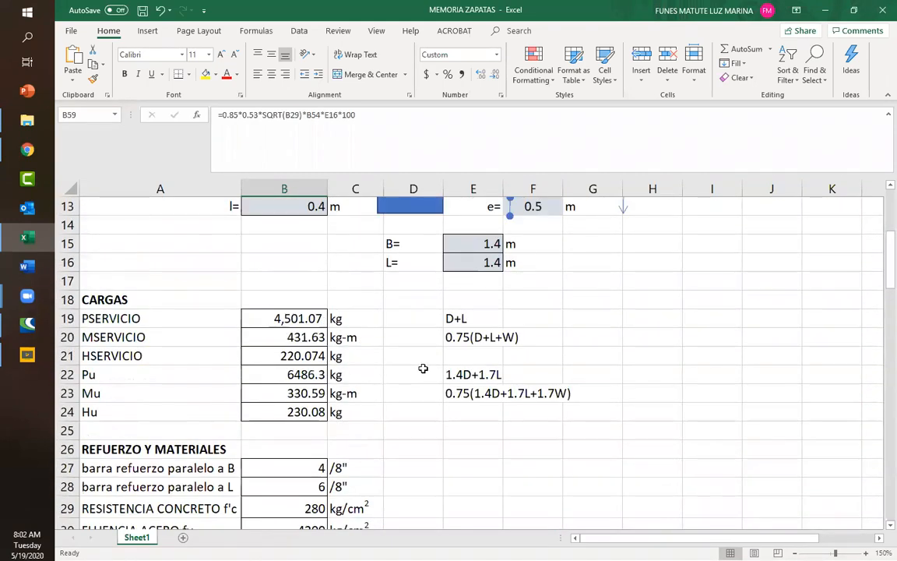
scroll(423, 369, up, 3)
click(514, 380)
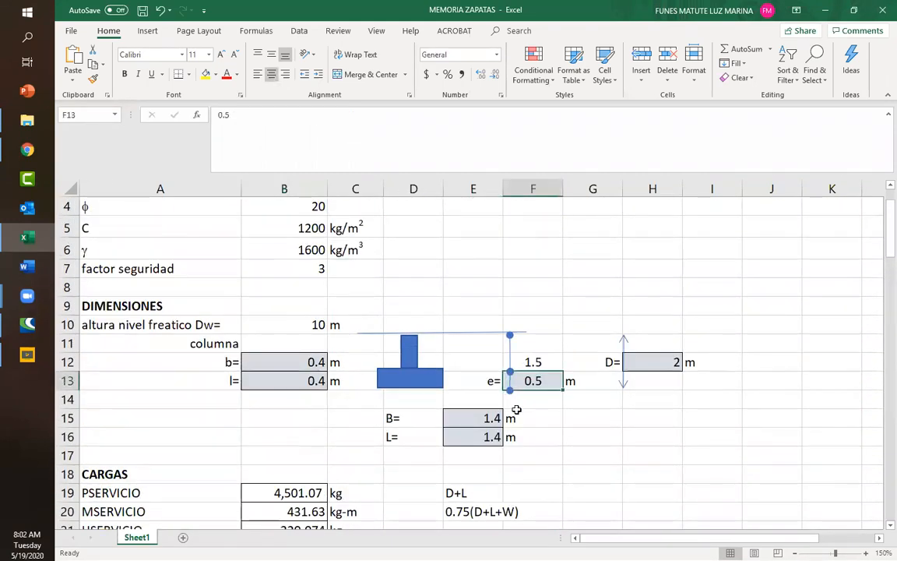
text(.3)
click(573, 419)
Compare Vu in B58 with φVc in B59 in the one-way shear check for the new thickness
scroll(348, 391, down, 5)
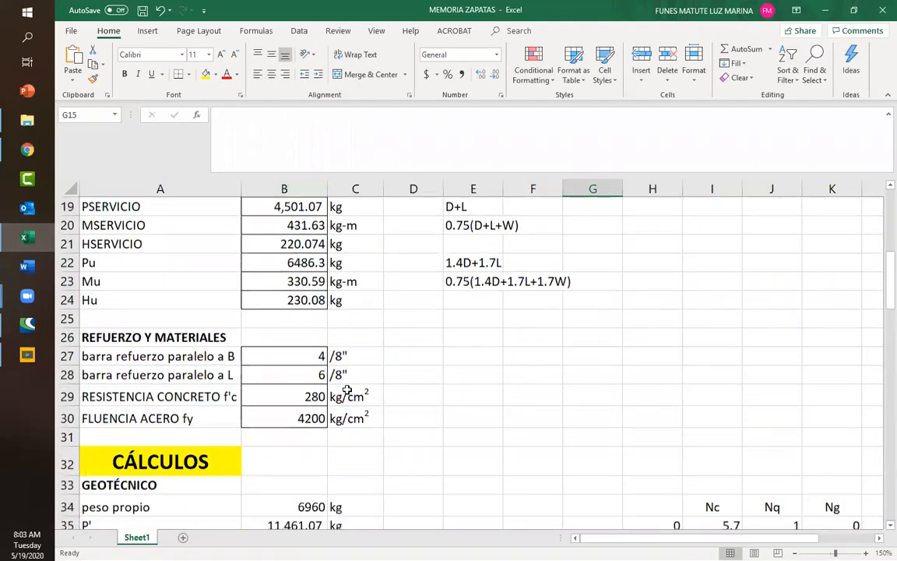
scroll(347, 391, down, 8)
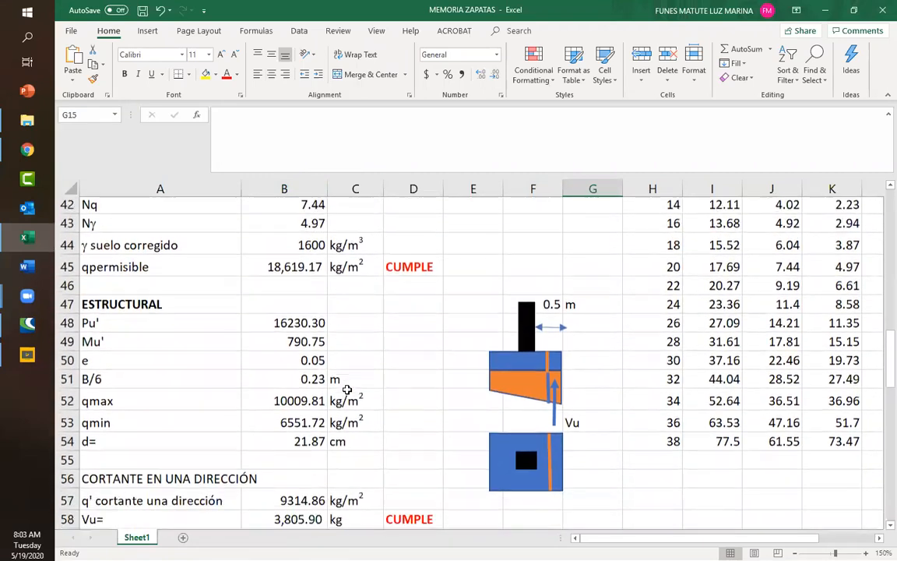
scroll(347, 390, down, 5)
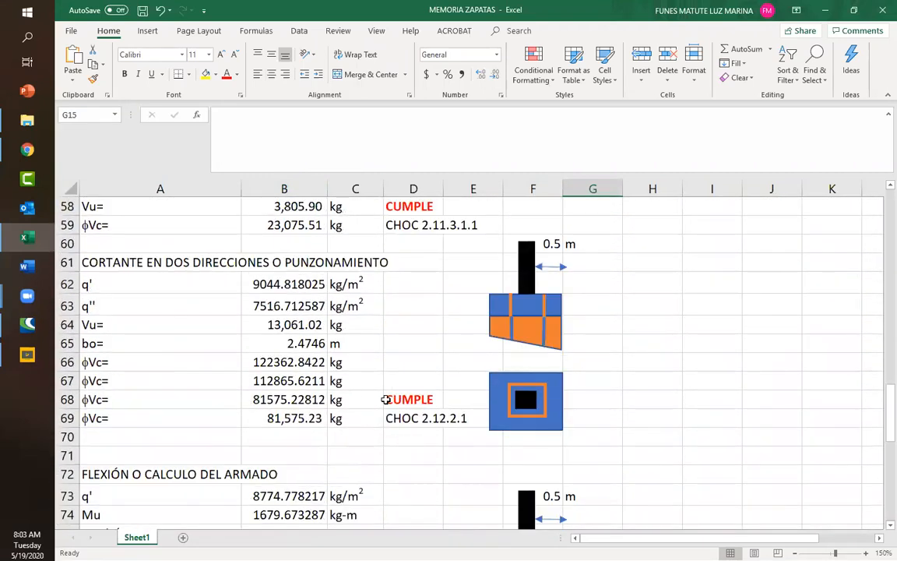
scroll(290, 400, up, 1)
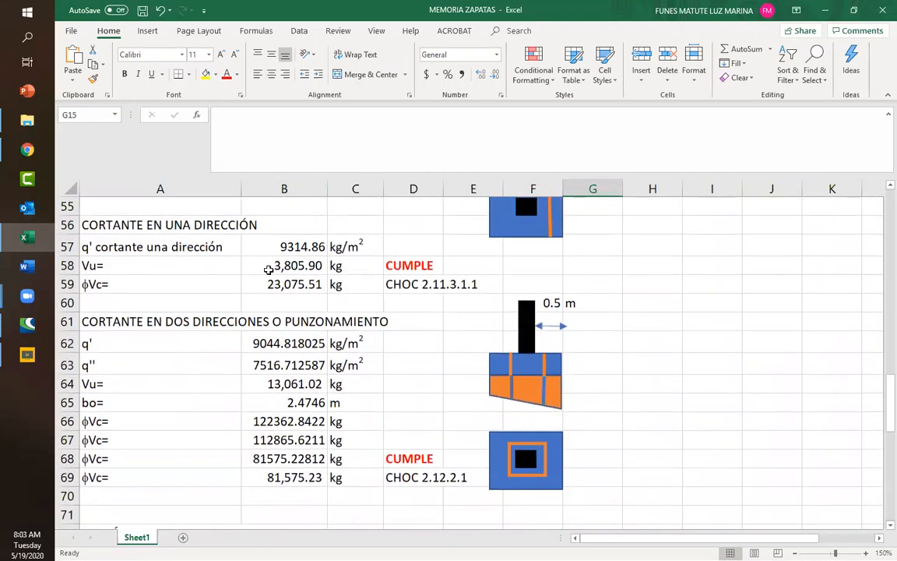
click(263, 269)
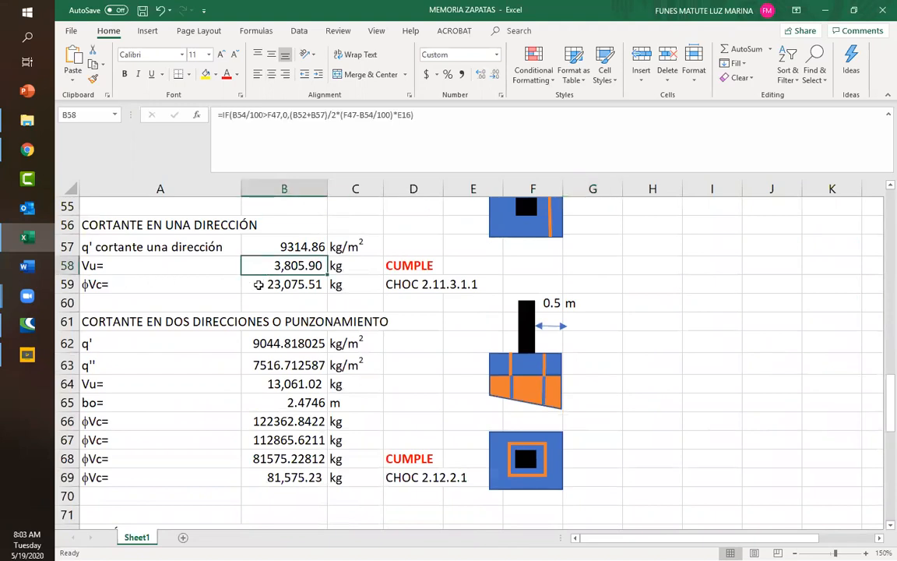
click(242, 287)
click(254, 265)
Compare the governing punching φVc in B69 with Vu in B64 for the reduced footing thickness
scroll(298, 462, down, 1)
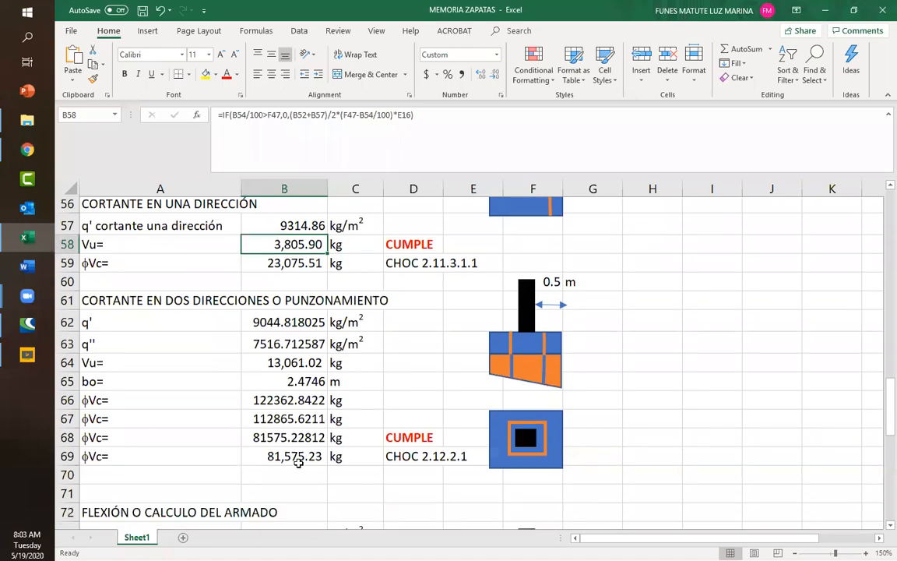
scroll(298, 462, down, 1)
click(248, 398)
click(258, 421)
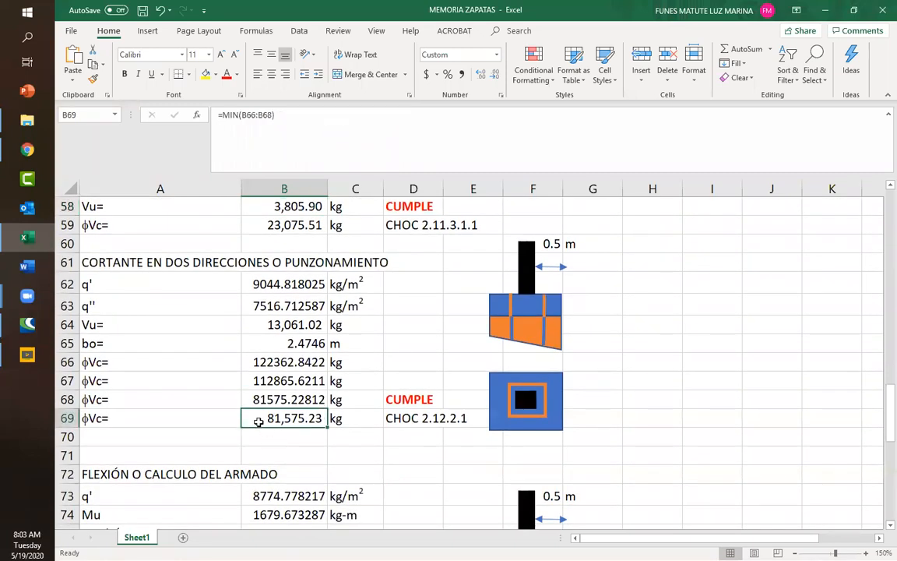
click(286, 325)
click(250, 435)
click(249, 419)
click(254, 331)
click(257, 418)
click(256, 332)
click(265, 419)
Select the FLEXIÓN O CALCULO DEL ARMADO heading in A72 and view the reinforcement calculation with its diagrams
scroll(308, 429, down, 3)
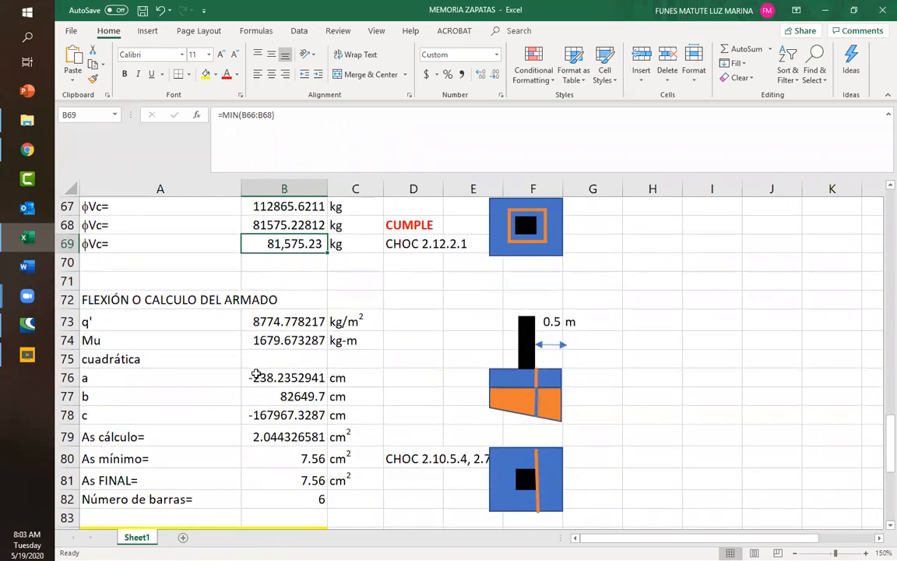
click(142, 303)
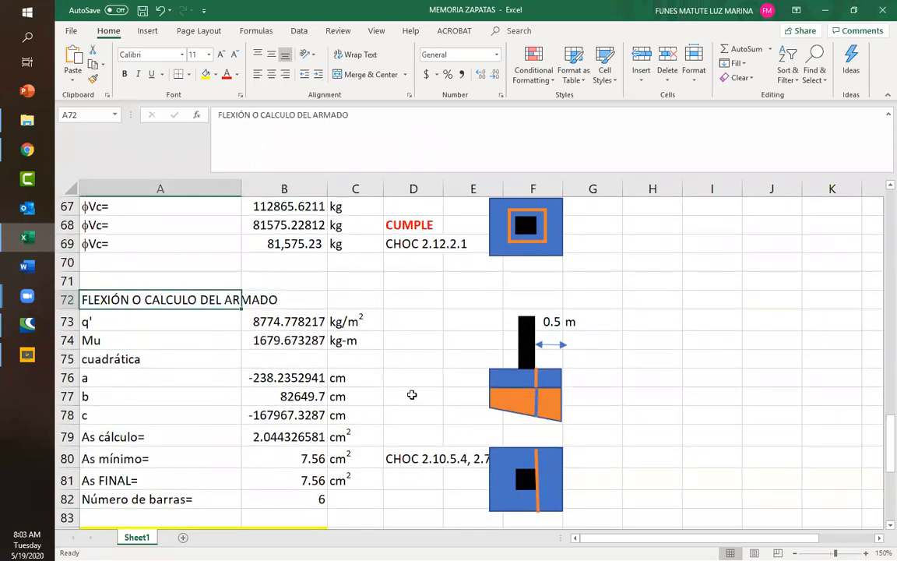
scroll(229, 377, down, 1)
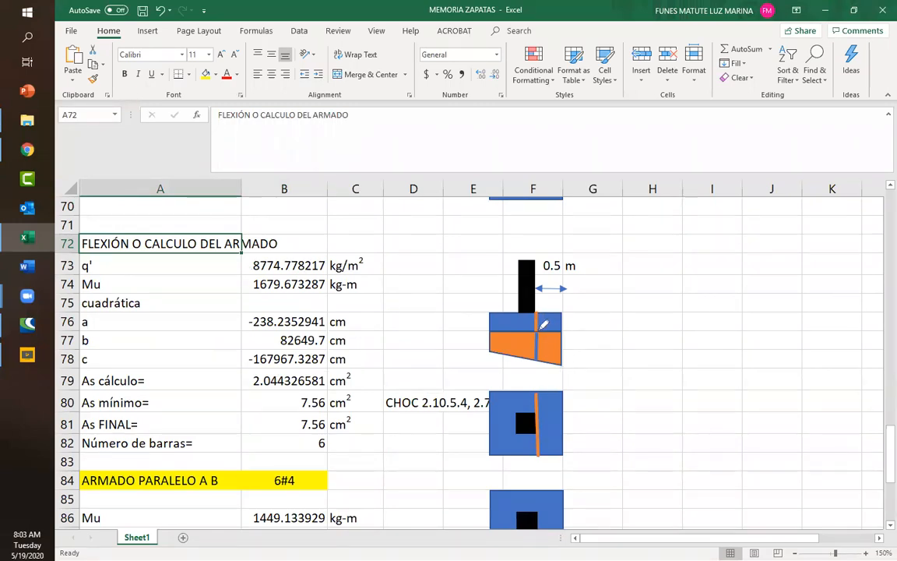
click(540, 322)
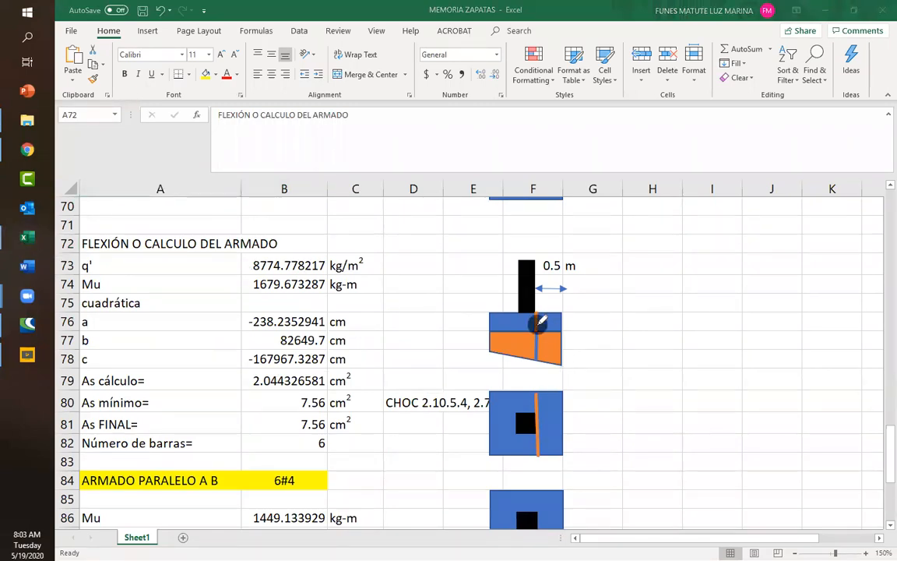
drag(552, 320, 568, 308)
drag(562, 343, 550, 381)
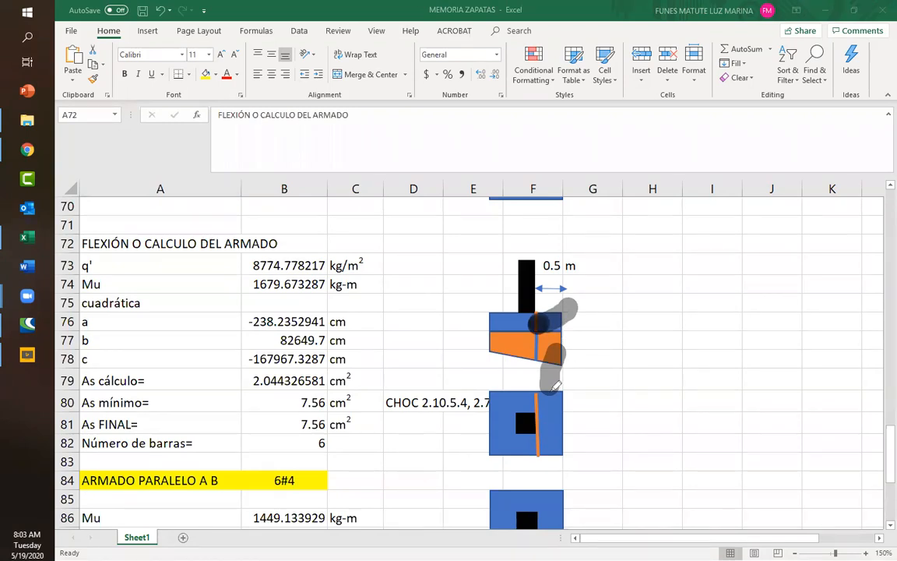
mouse_move(552, 350)
mouse_down()
mouse_move(540, 371)
mouse_move(557, 357)
mouse_move(565, 363)
mouse_up()
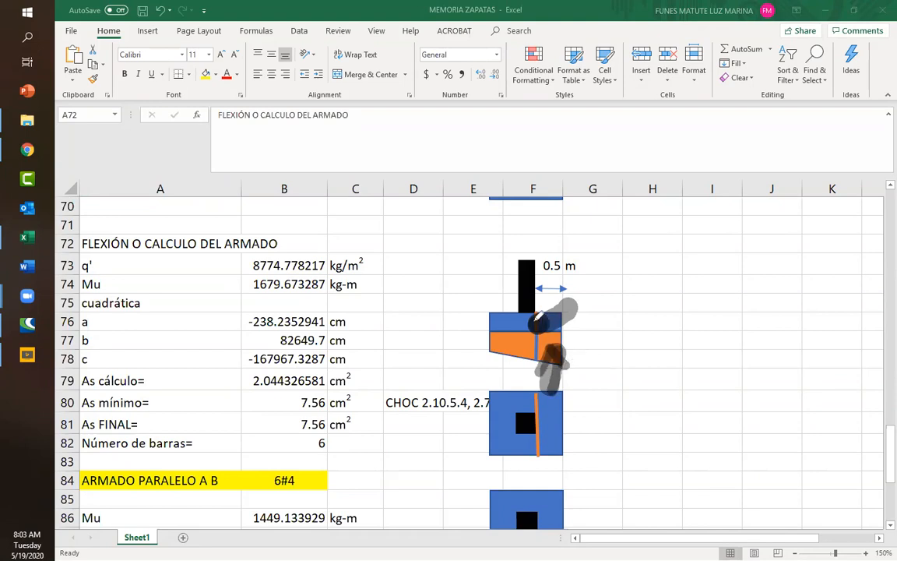
mouse_move(539, 321)
mouse_down()
mouse_move(564, 308)
mouse_move(538, 322)
mouse_up()
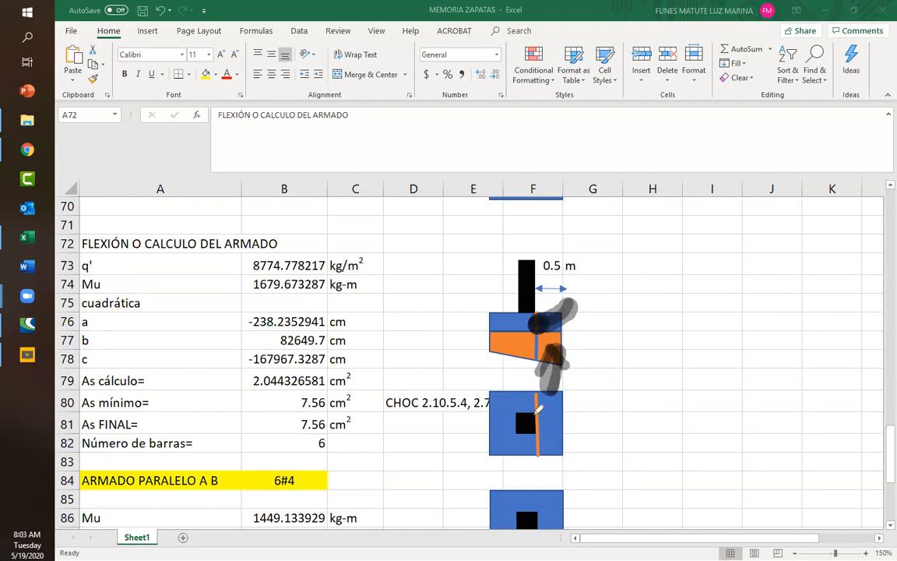
drag(549, 394, 547, 425)
click(569, 506)
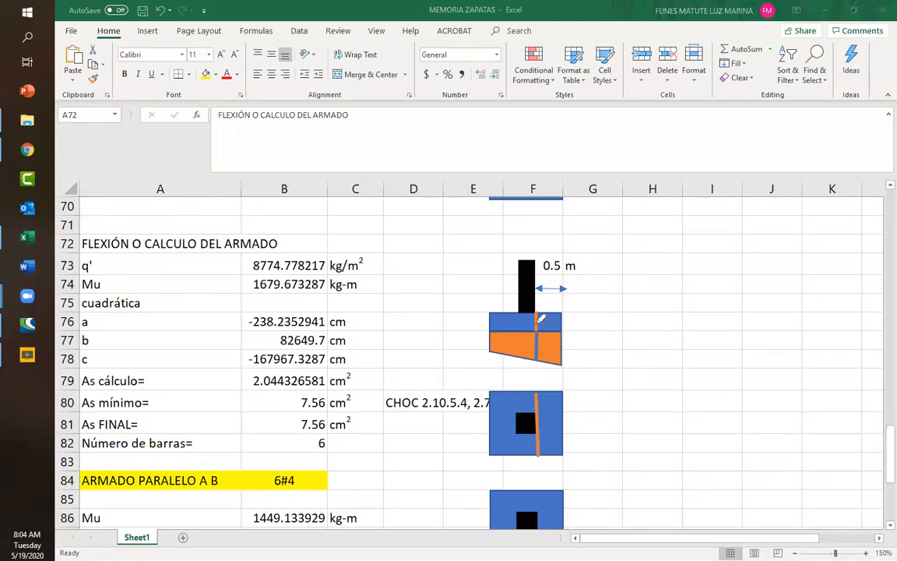
Annotate the flexure diagram with a bending curve and an upward soil-pressure arrow, and circle the Mu label in A74
drag(539, 320, 565, 308)
mouse_move(552, 372)
mouse_down()
mouse_move(553, 346)
mouse_move(547, 352)
mouse_move(561, 355)
mouse_up()
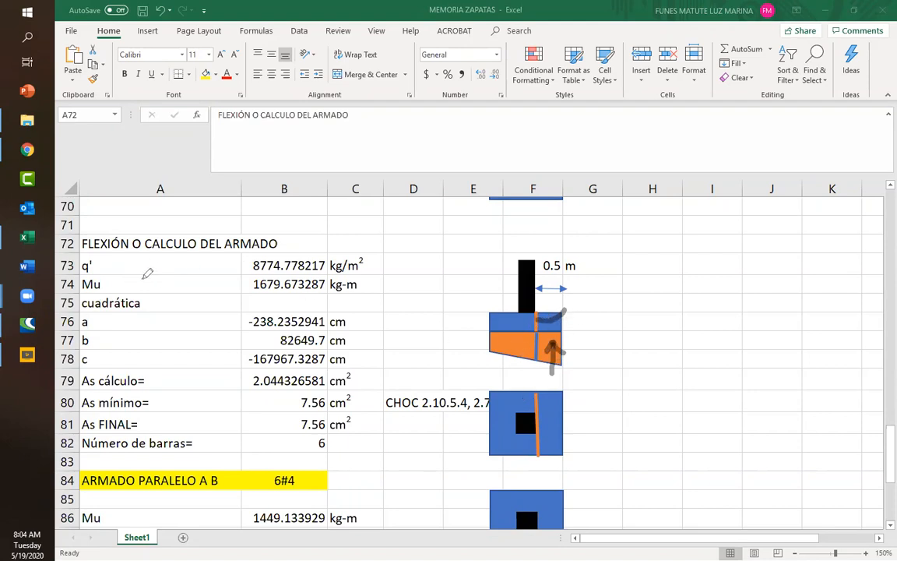
mouse_move(102, 267)
mouse_down()
mouse_move(113, 277)
mouse_move(78, 282)
mouse_move(117, 288)
mouse_move(118, 278)
mouse_up()
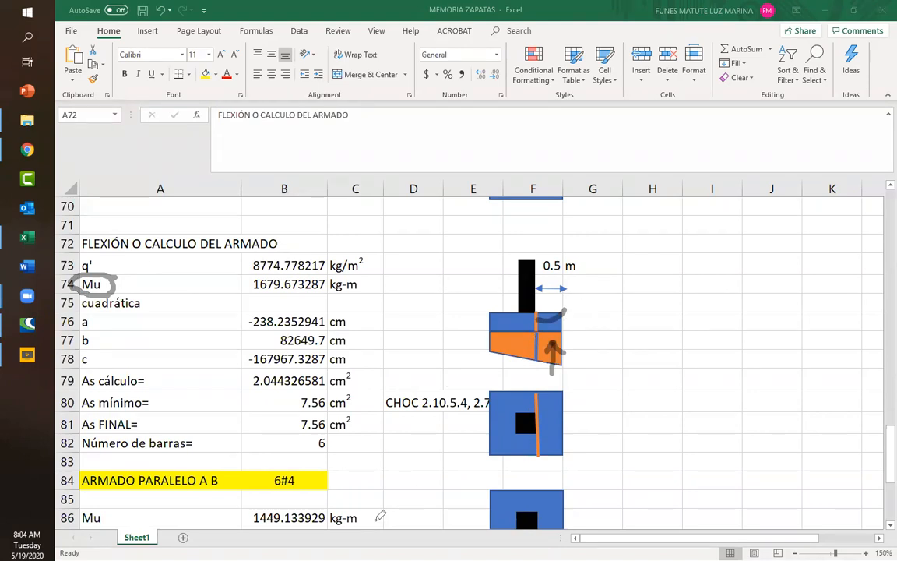
Compare the flexure diagram's critical section with the punching shear diagram, and select the cantilever distance in F73
click(536, 311)
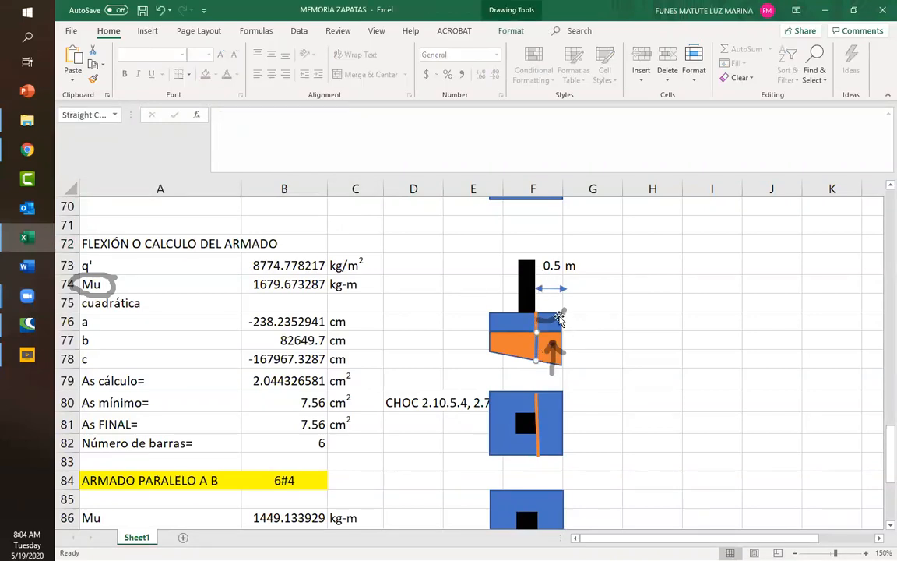
scroll(559, 320, up, 3)
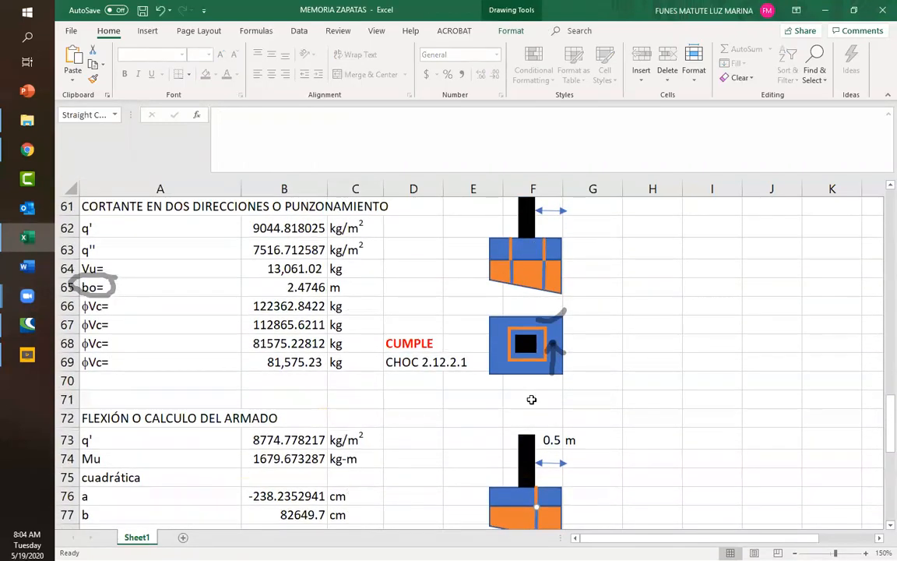
scroll(531, 400, down, 2)
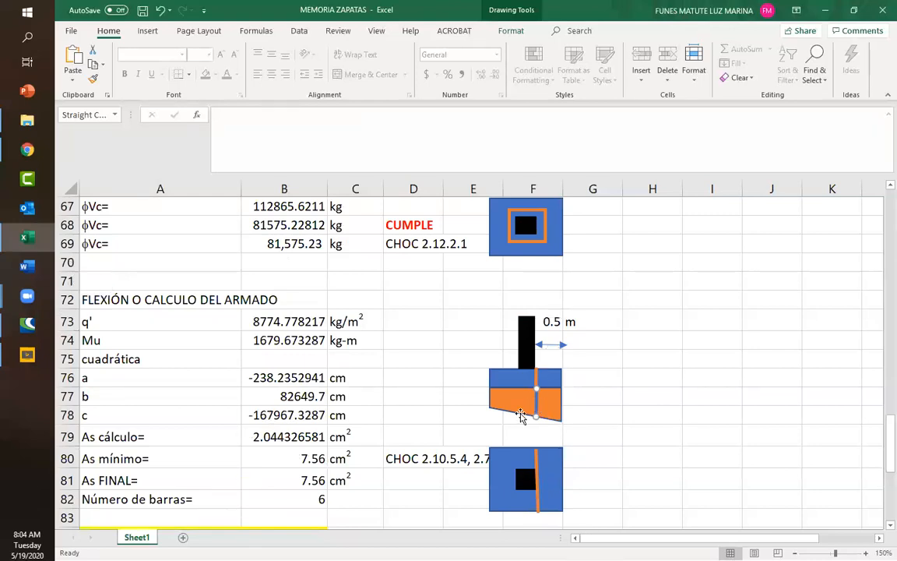
click(550, 322)
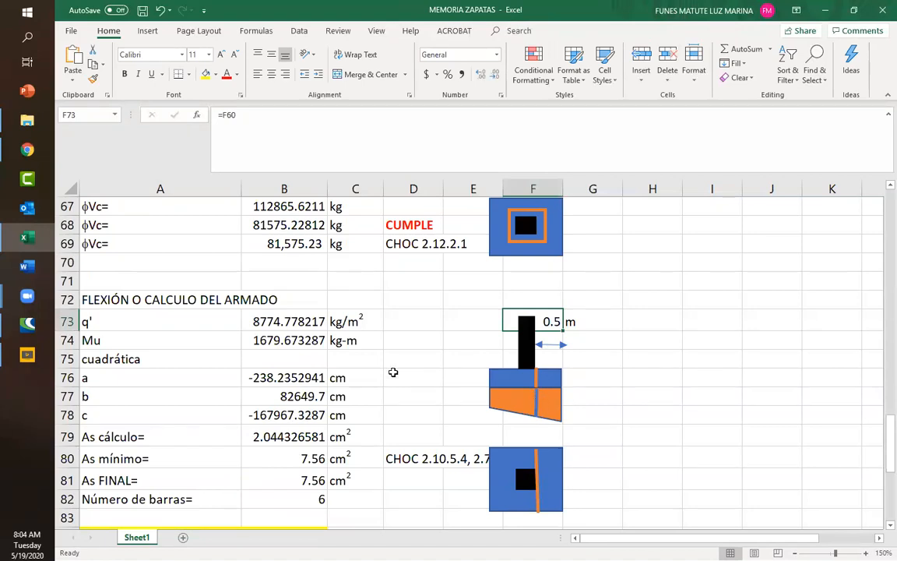
Copy the punching q' formula from B62 into the flexure q' cell B73, replacing its existing formula
scroll(286, 301, up, 2)
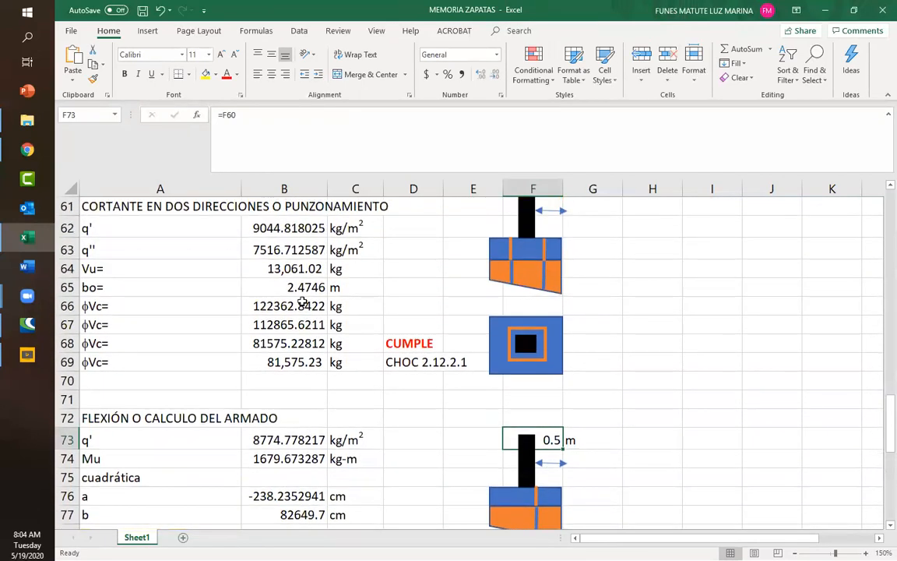
click(267, 227)
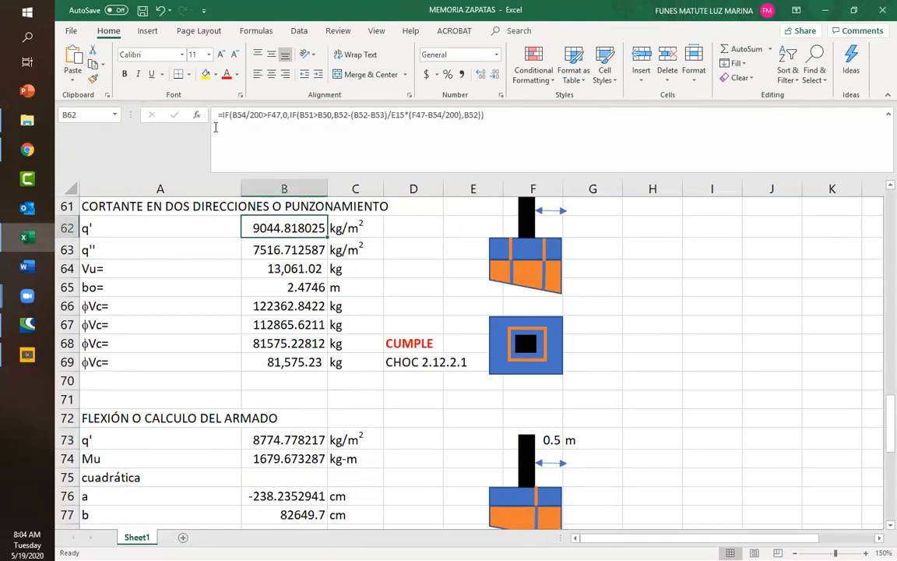
drag(214, 116, 515, 119)
key(ctrl+c)
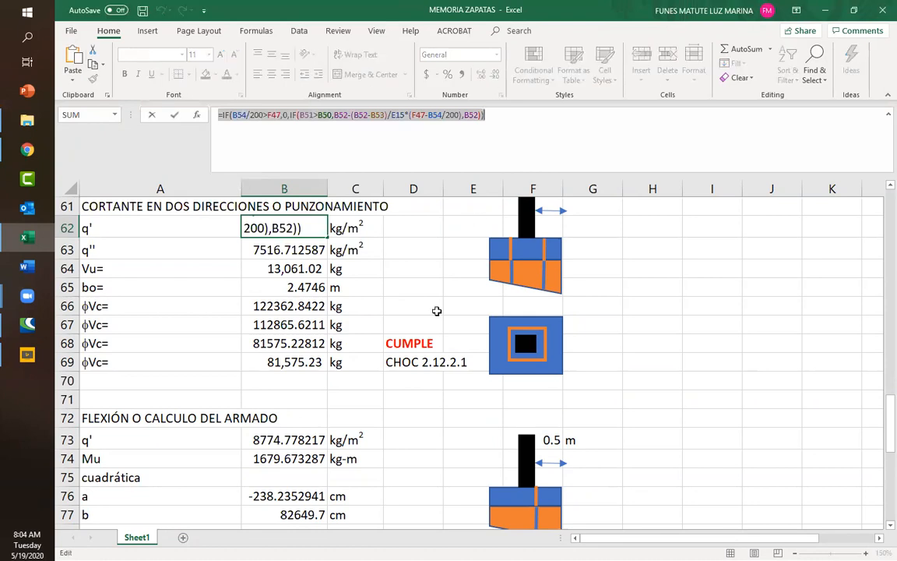
key(Escape)
click(274, 441)
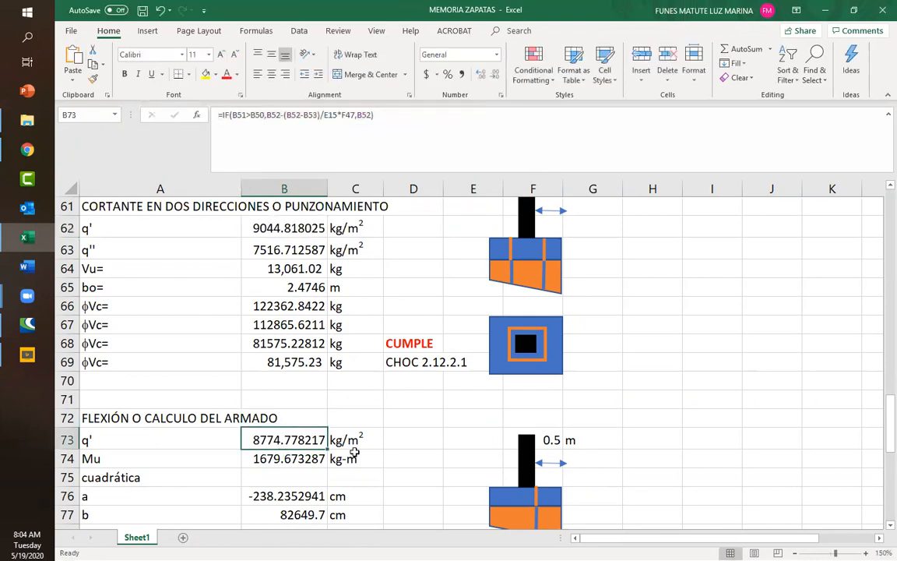
key(ctrl+v)
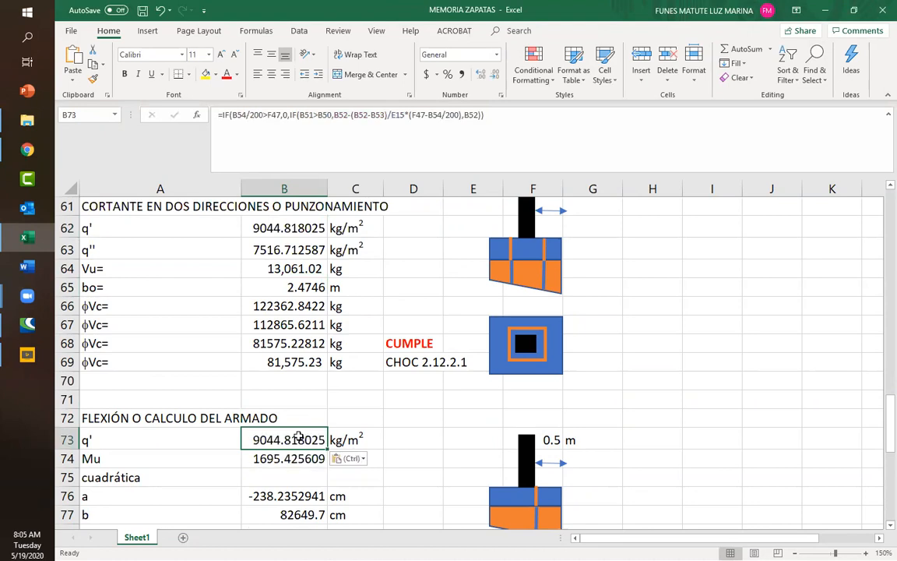
Remove the outer condition IF(B54/200>F47,0, from the flexure q' formula in B73
double_click(290, 440)
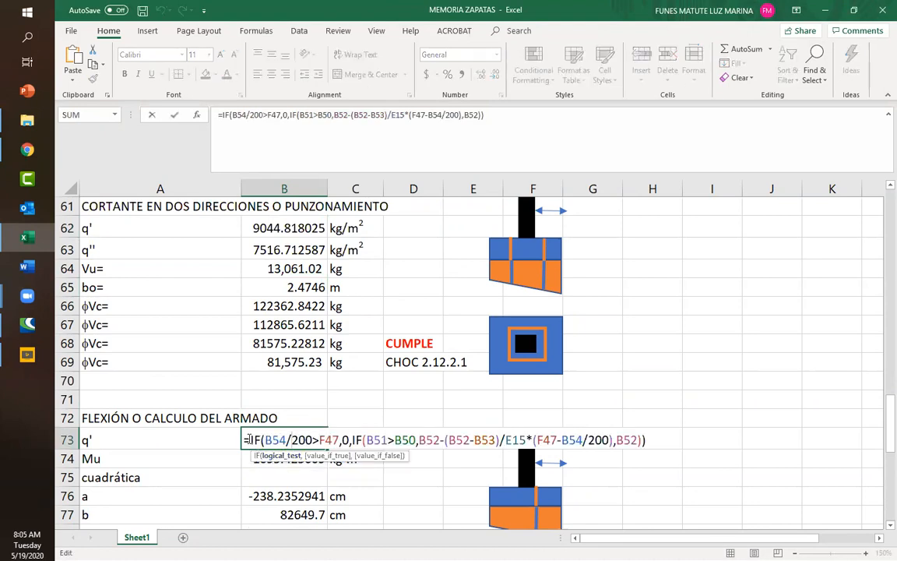
drag(250, 439, 353, 440)
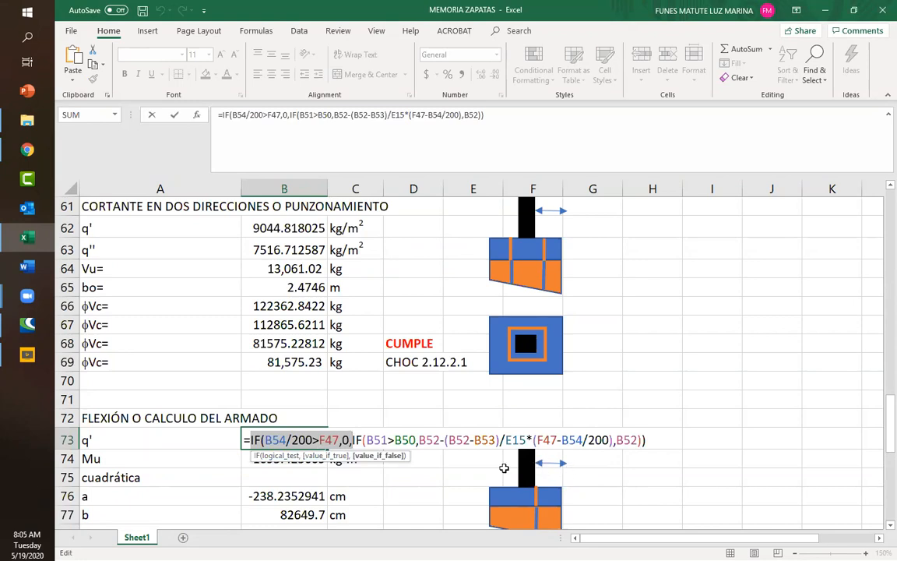
key(BackSpace)
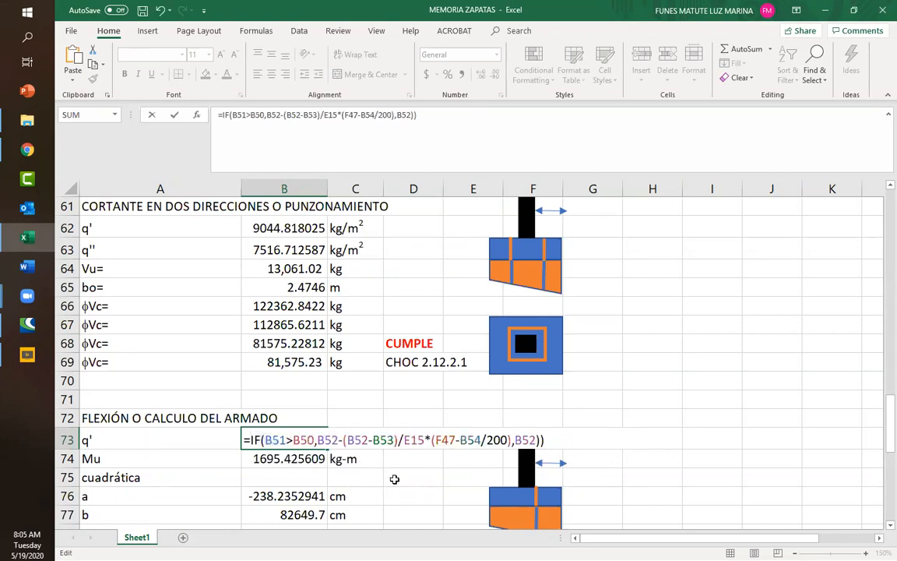
Remove the -B54/200 term and the extra closing parenthesis from B73, leaving =IF(B51>B50,B52-(B52-B53)/E15*(F47),B52)
click(267, 440)
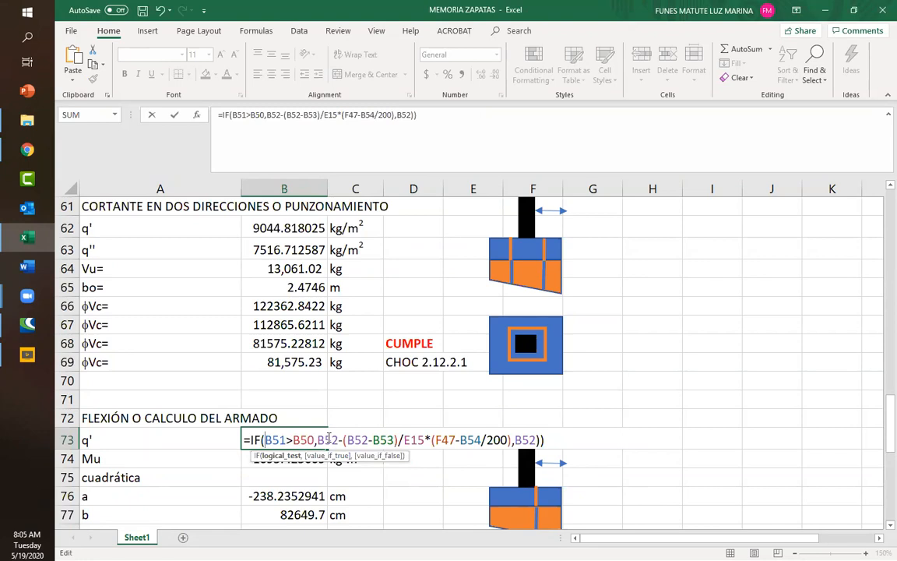
click(331, 440)
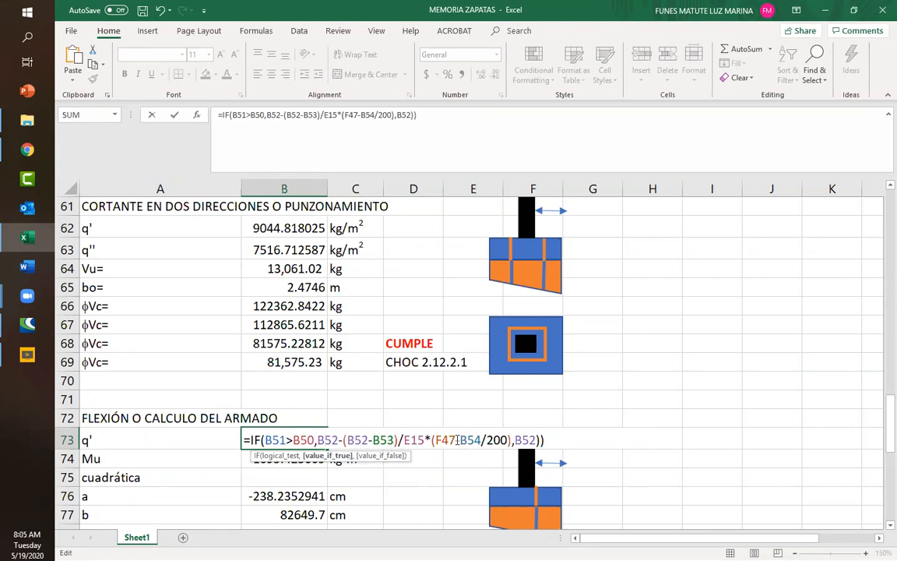
drag(460, 440, 502, 440)
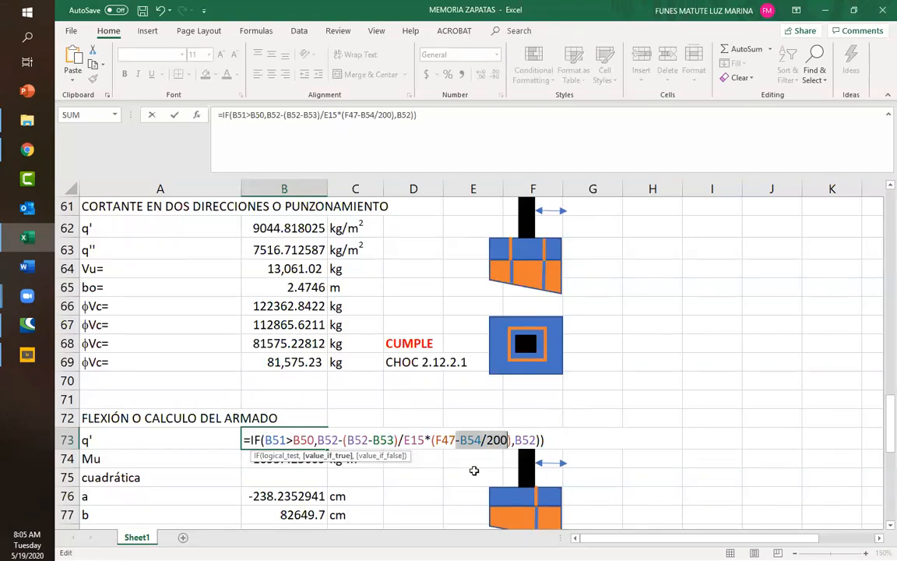
key(BackSpace)
key(BackSpace)
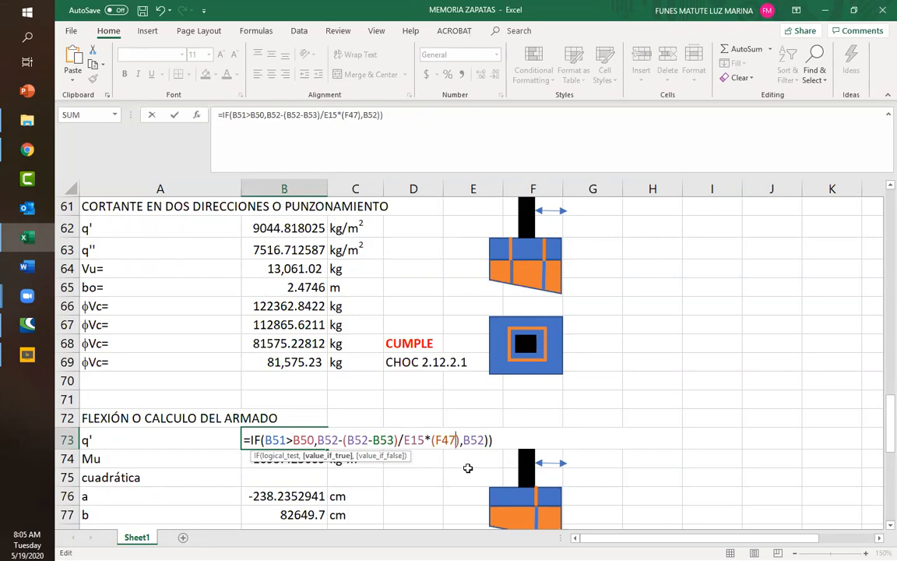
key(Return)
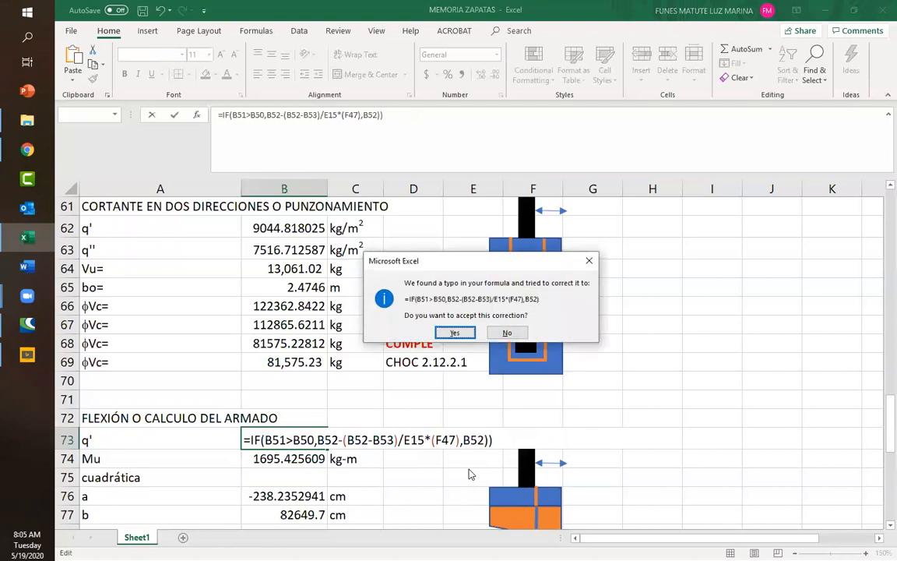
click(454, 333)
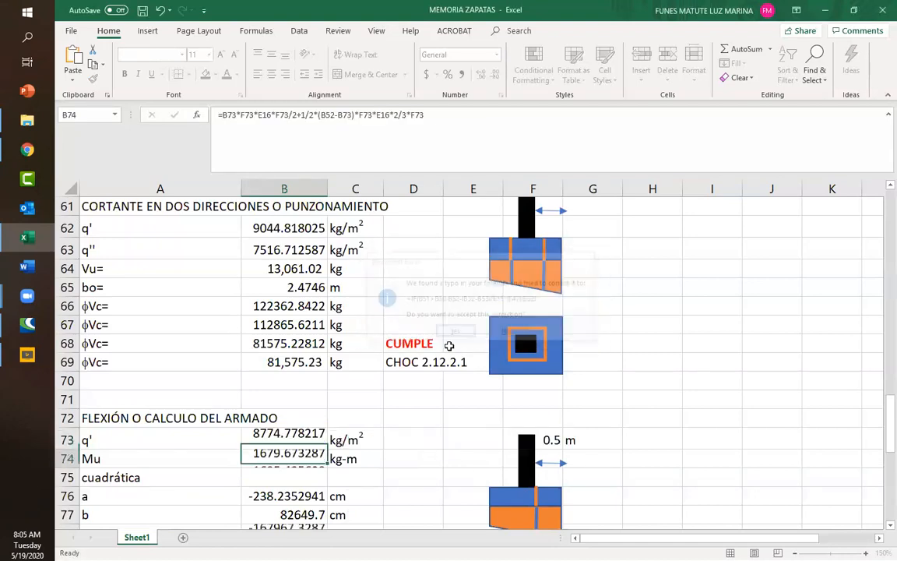
Review the flexure q' formula in B73 and leave it as it is
click(257, 435)
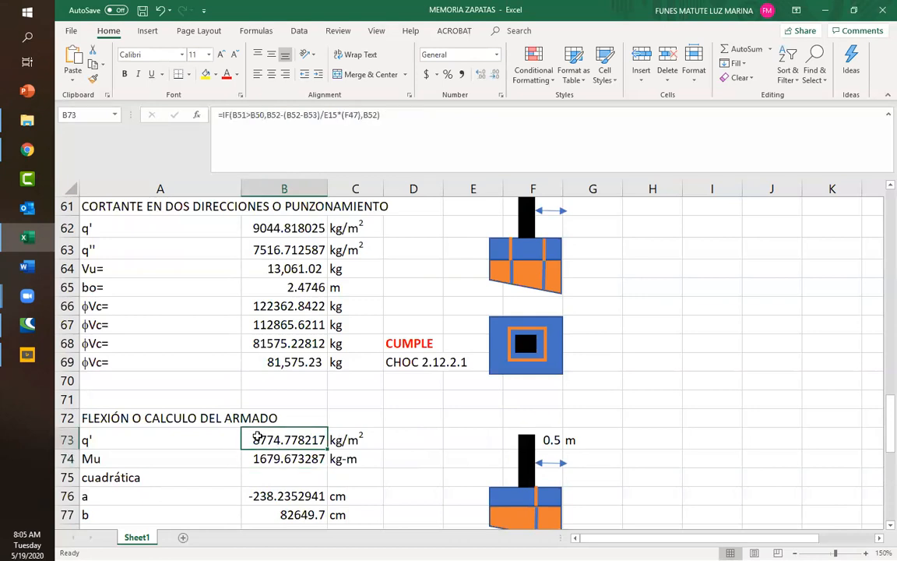
double_click(256, 435)
click(448, 445)
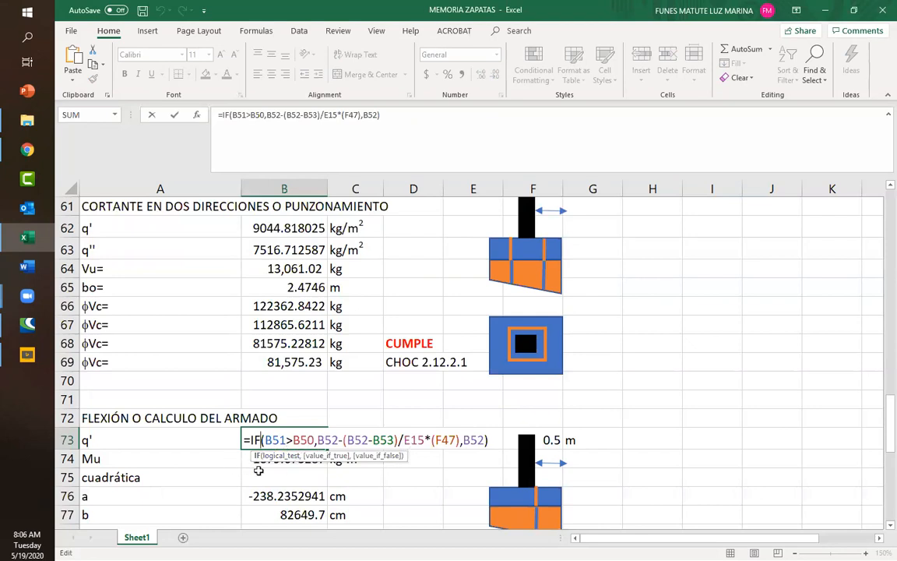
key(ctrl+Return)
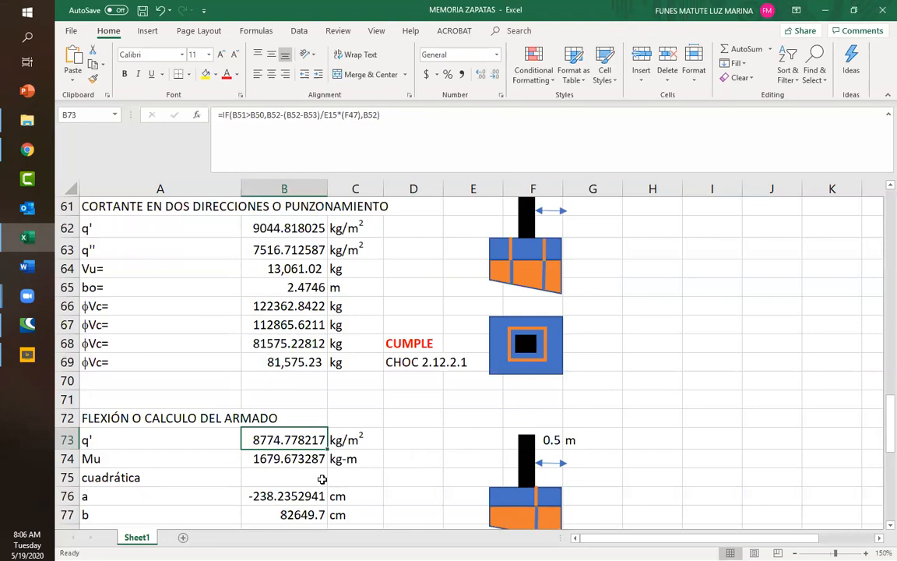
Examine the Mu formula in B74, highlighting its B73 pressure and F73 distance terms, and leave it unedited
click(281, 458)
scroll(384, 418, down, 2)
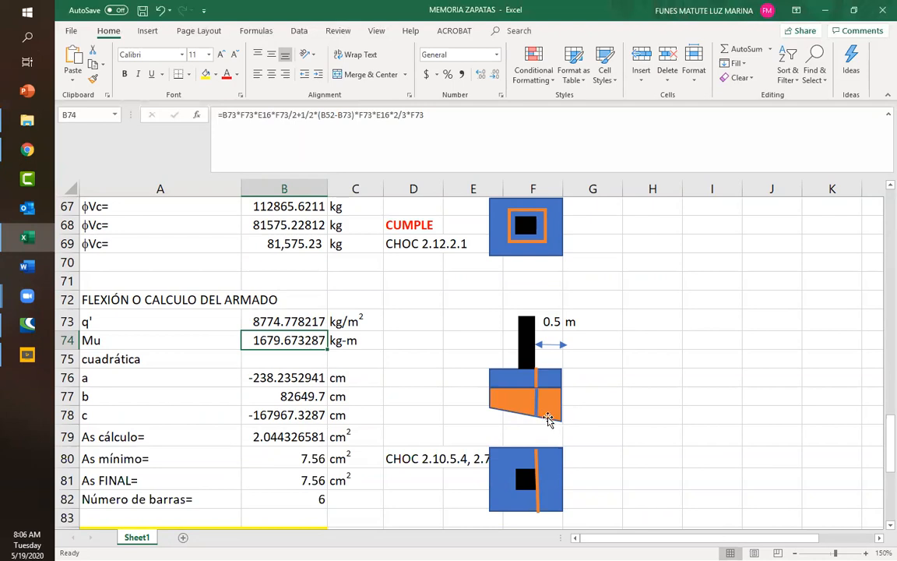
double_click(282, 343)
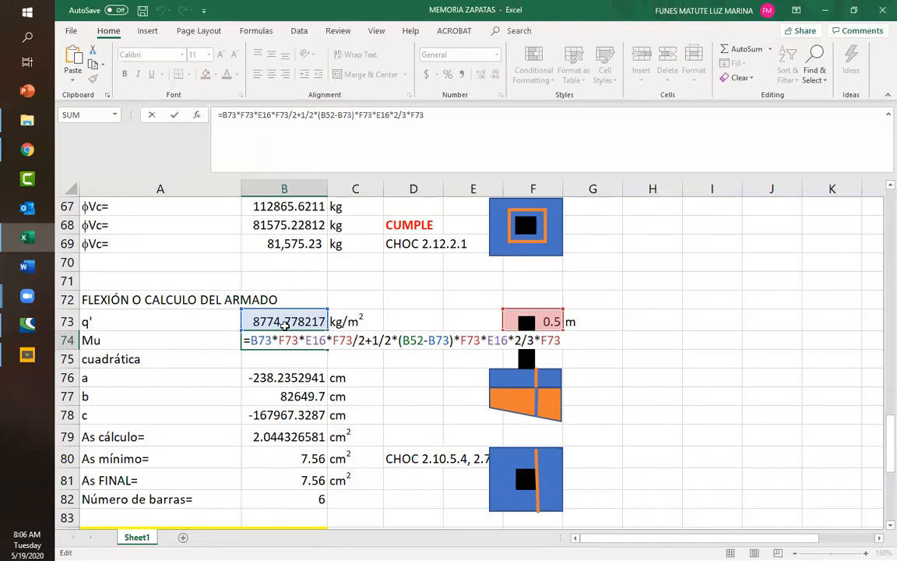
drag(252, 339, 271, 339)
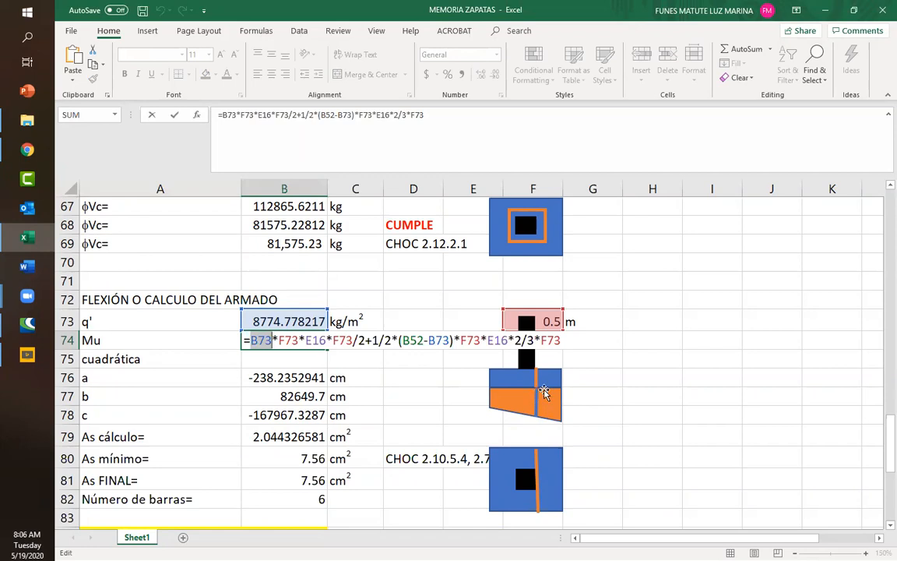
drag(278, 340, 297, 340)
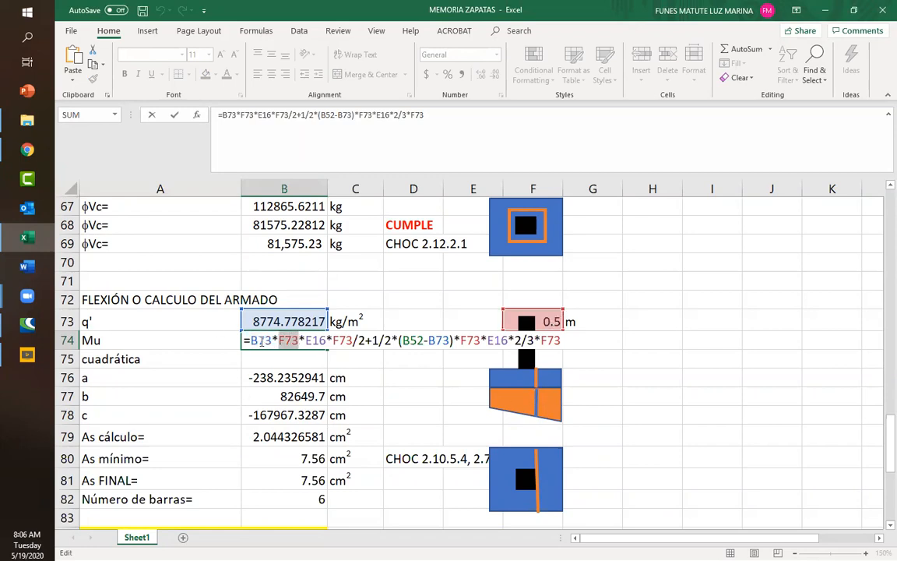
key(Escape)
Trace the flexure cantilever distance in F73 back to its source and show the formula in F60
double_click(549, 320)
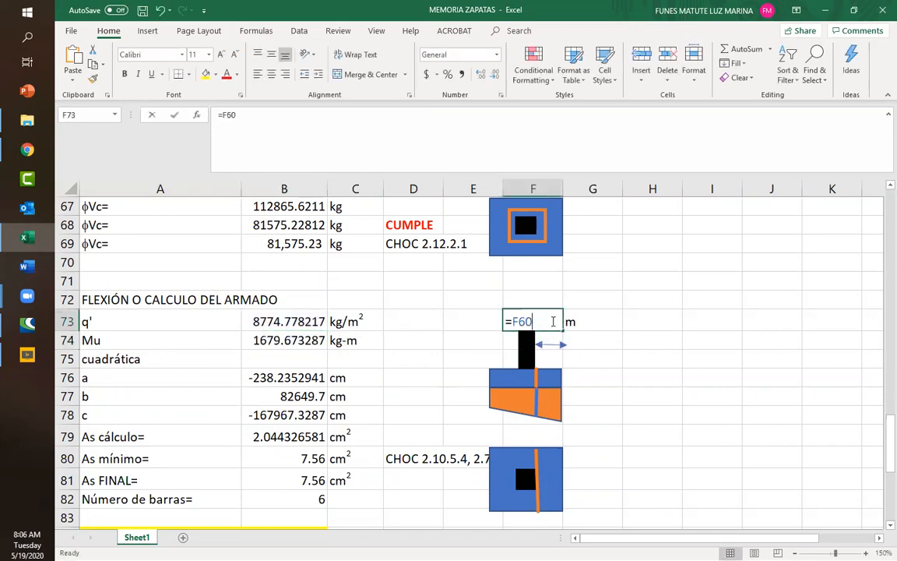
scroll(601, 306, up, 4)
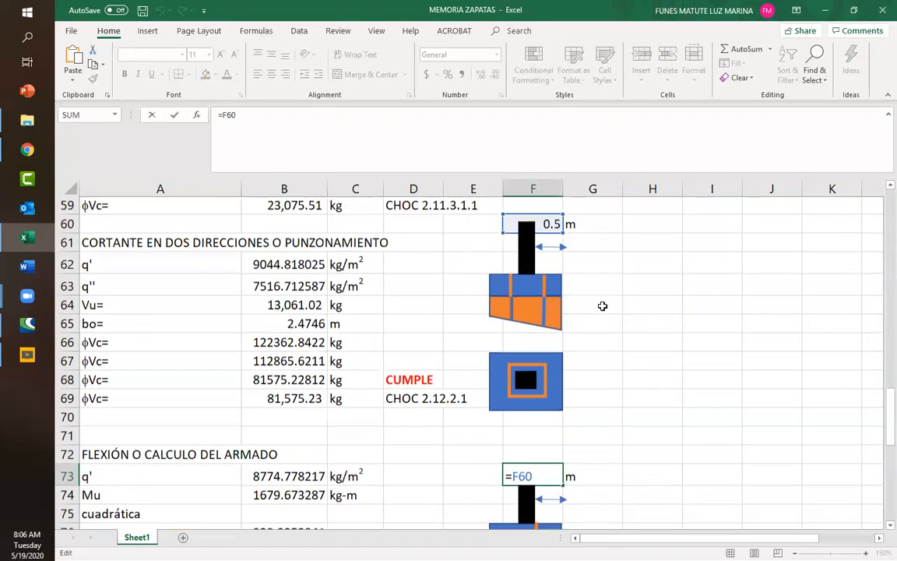
scroll(559, 312, up, 4)
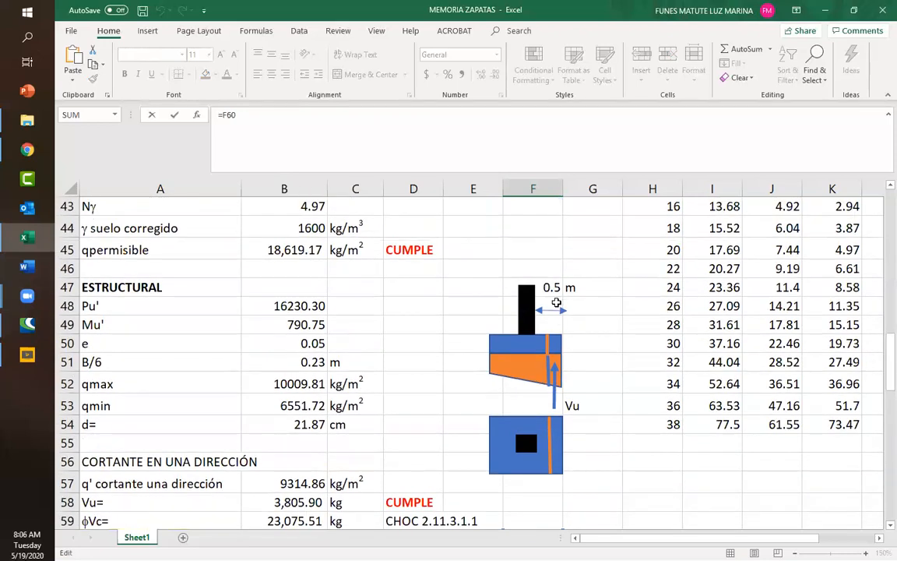
key(Escape)
double_click(547, 266)
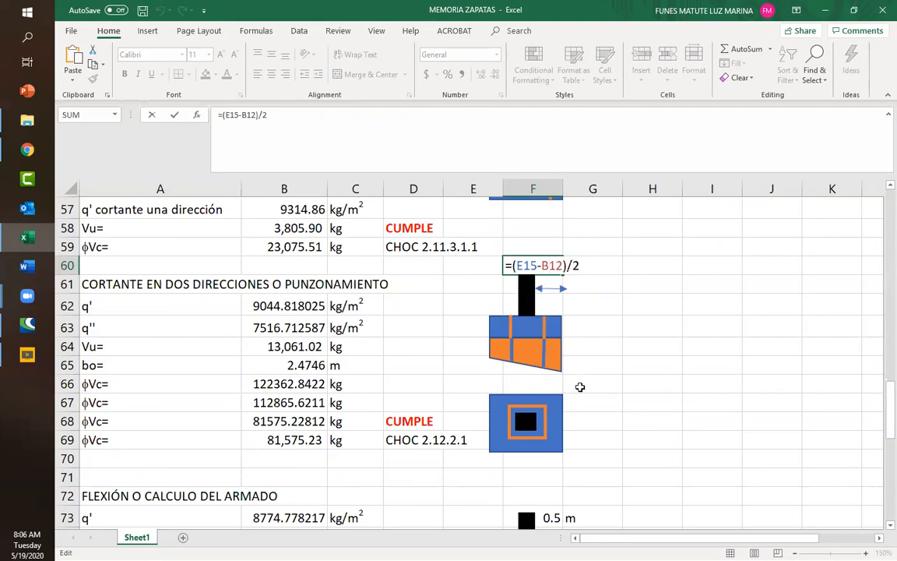
Close the F60 formula unchanged, check the distance reference in F73, and look over the flexure and reinforcement calculations below it
key(Escape)
scroll(584, 403, down, 2)
click(555, 404)
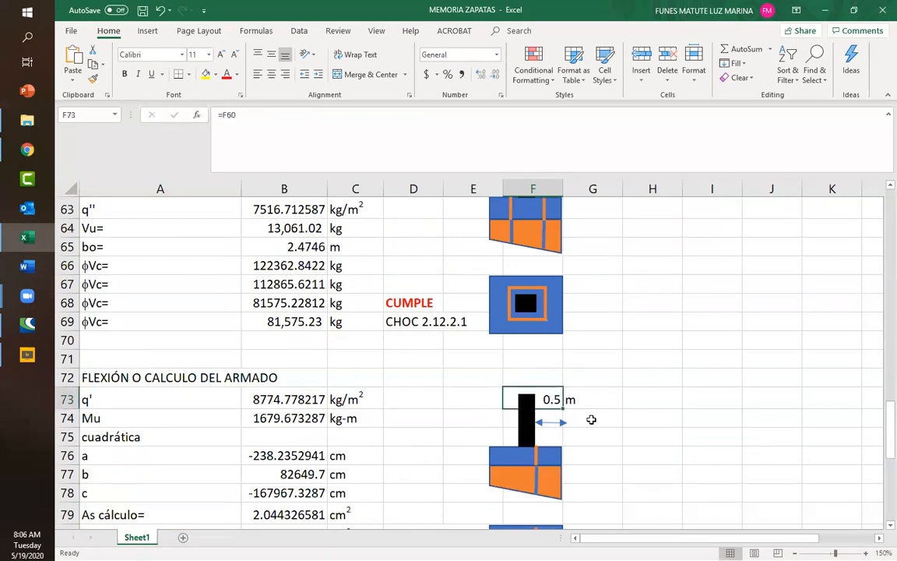
scroll(591, 420, down, 3)
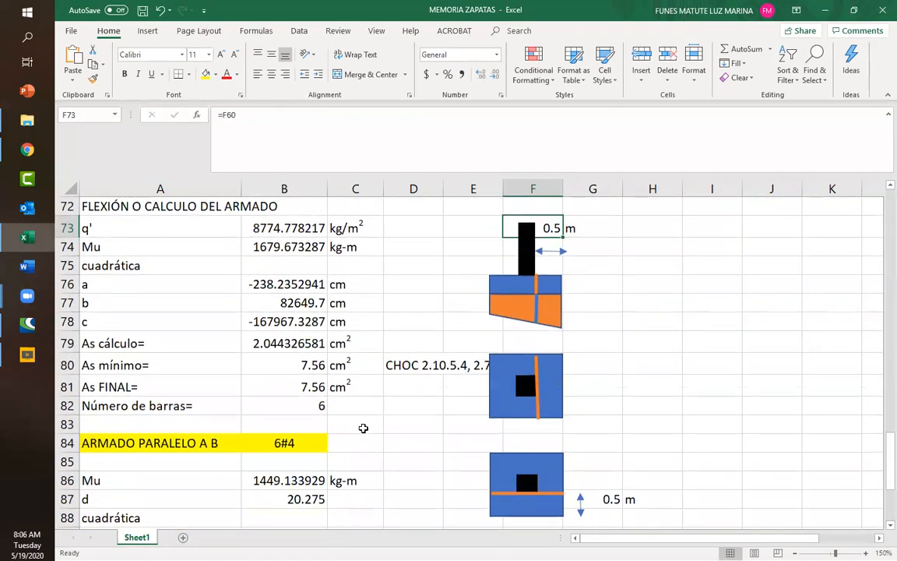
scroll(421, 428, down, 3)
scroll(560, 441, up, 2)
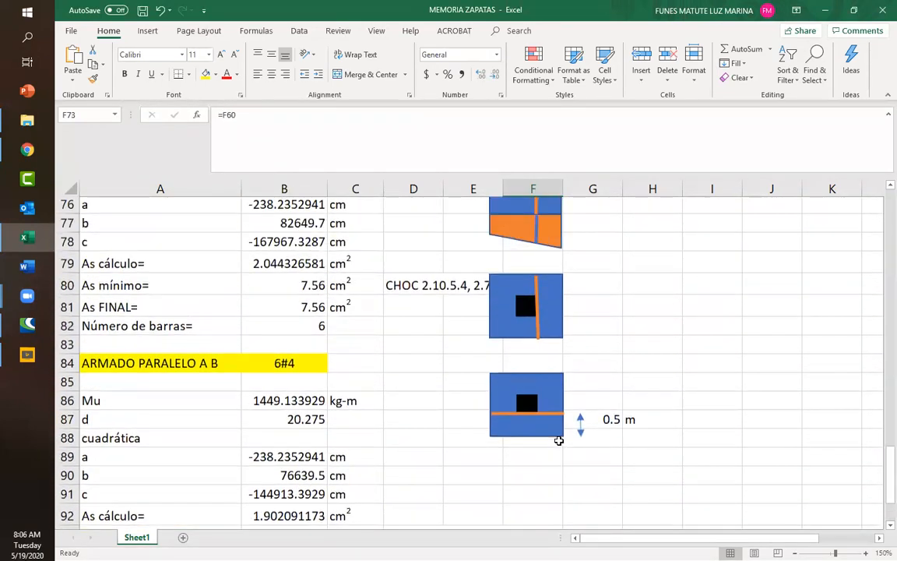
scroll(357, 350, up, 4)
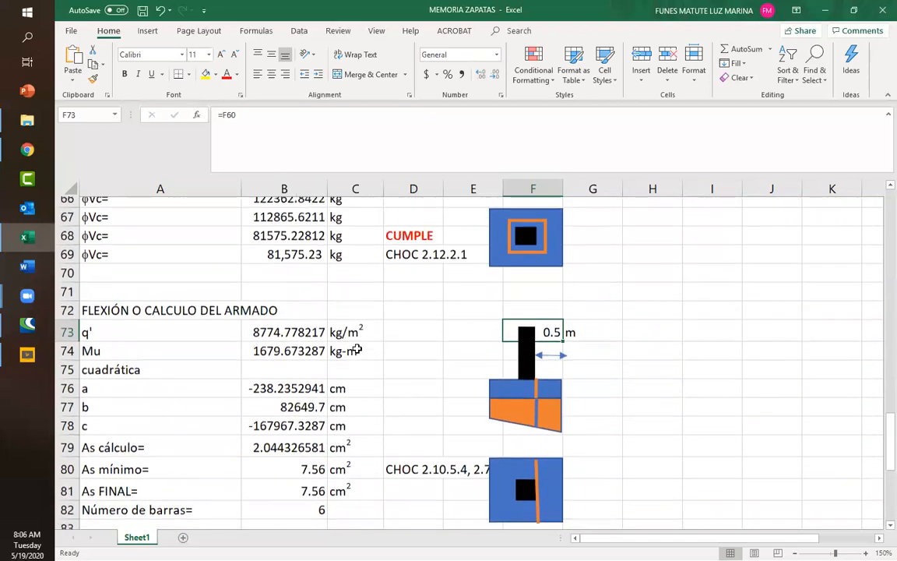
Open the Mu formula in B74, examine its B73, F73 and E16 factors, and trace E16 to the footing length L
double_click(258, 359)
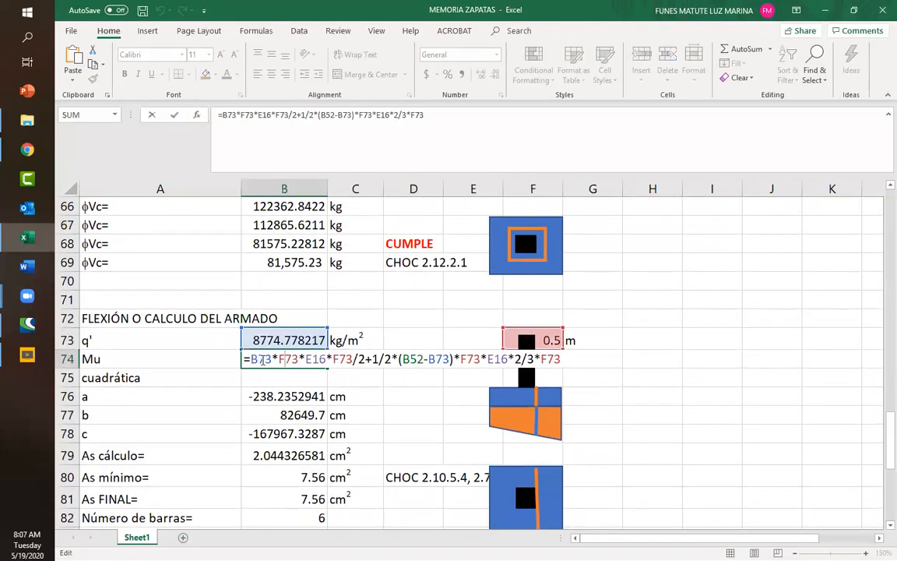
double_click(262, 359)
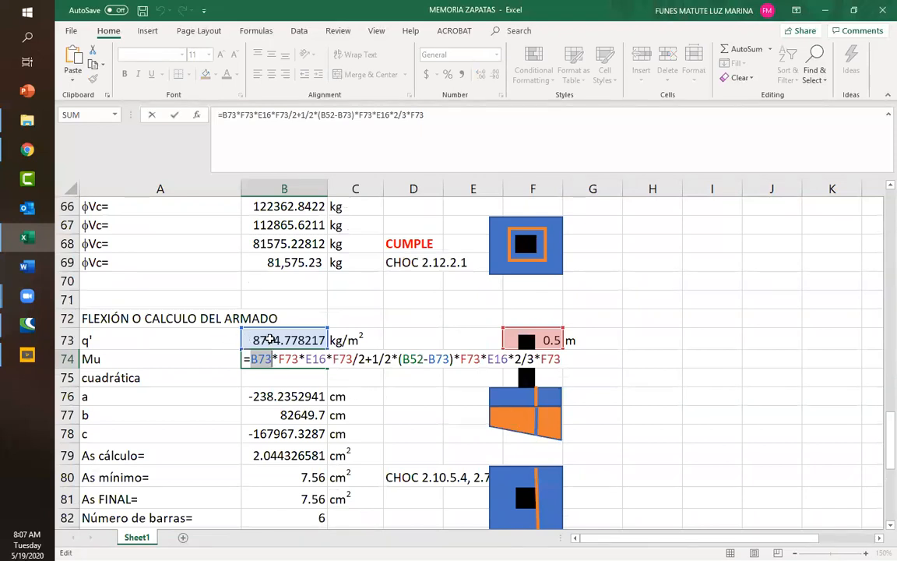
double_click(290, 359)
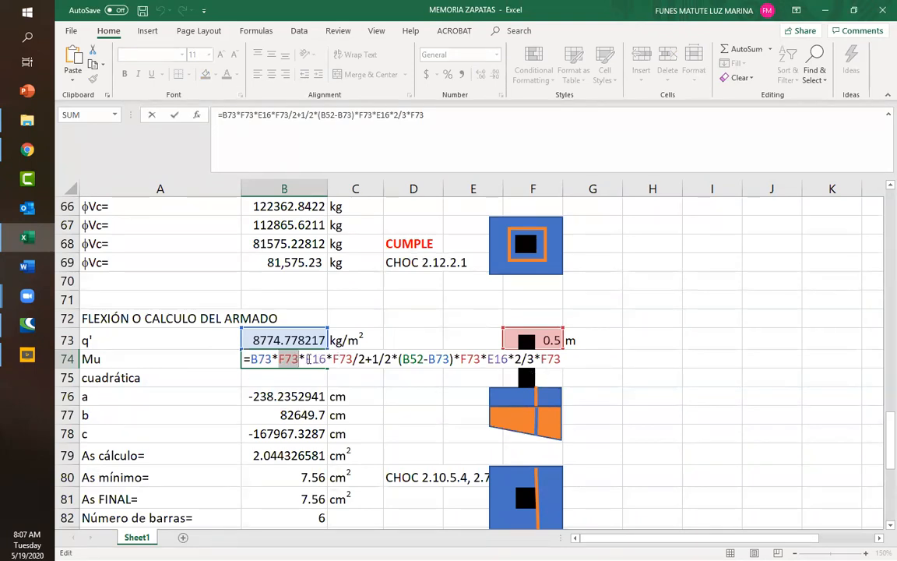
drag(305, 359, 323, 359)
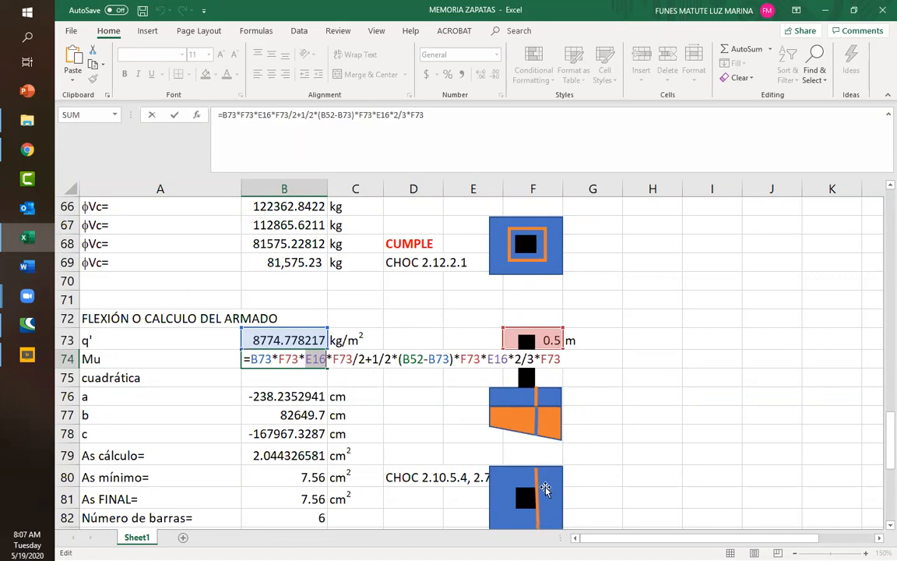
scroll(456, 327, up, 14)
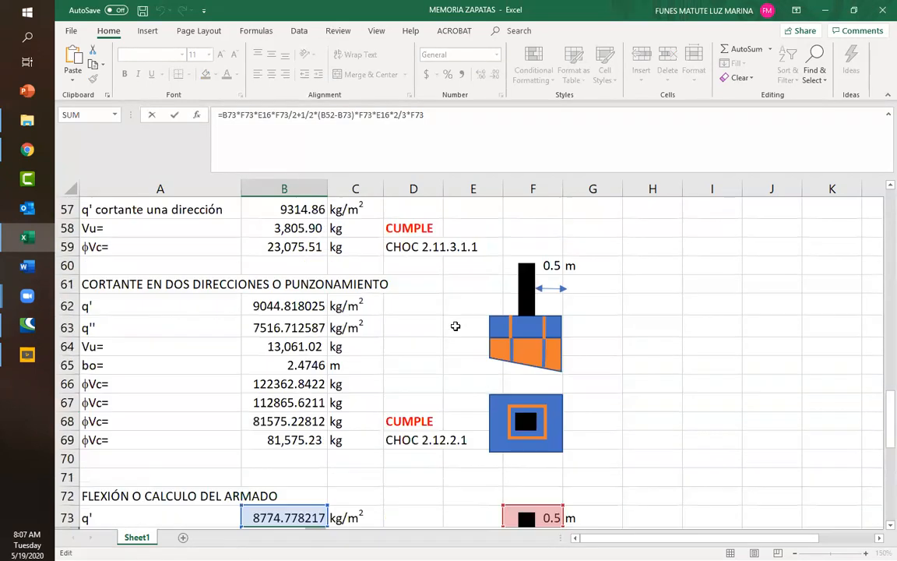
scroll(457, 331, up, 4)
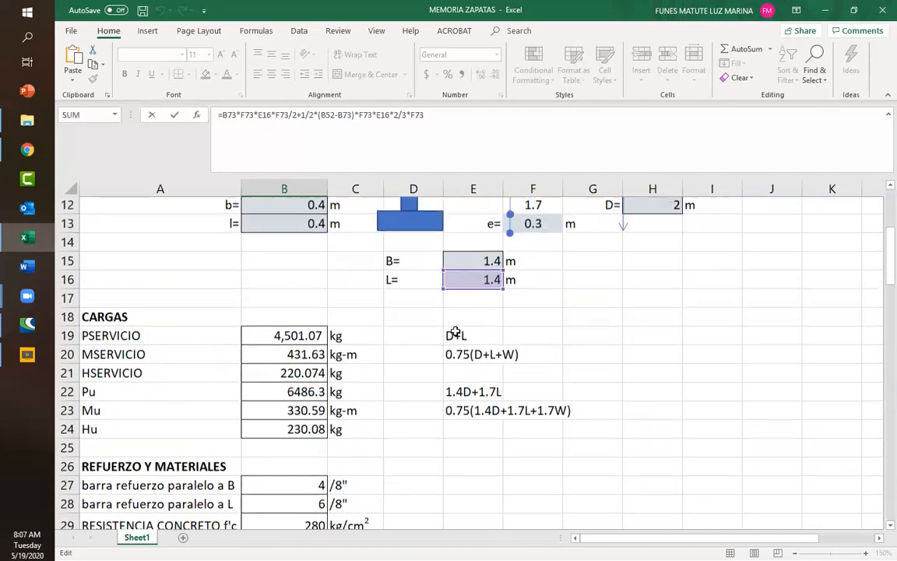
scroll(362, 378, down, 16)
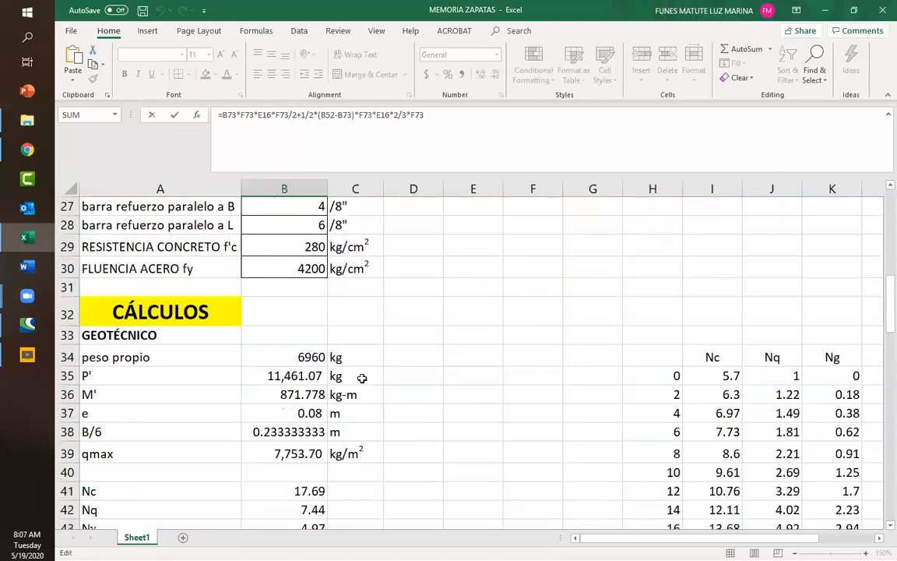
scroll(362, 379, down, 2)
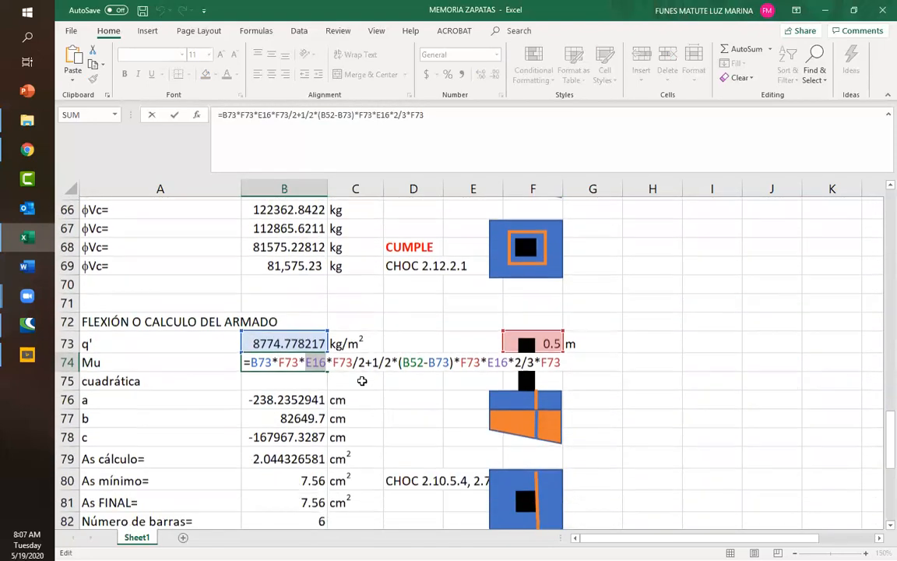
Examine the F73/2 lever arm and the (B52-B73) difference in the Mu formula, tracing B52 to qmax in the structural section
drag(332, 358, 366, 358)
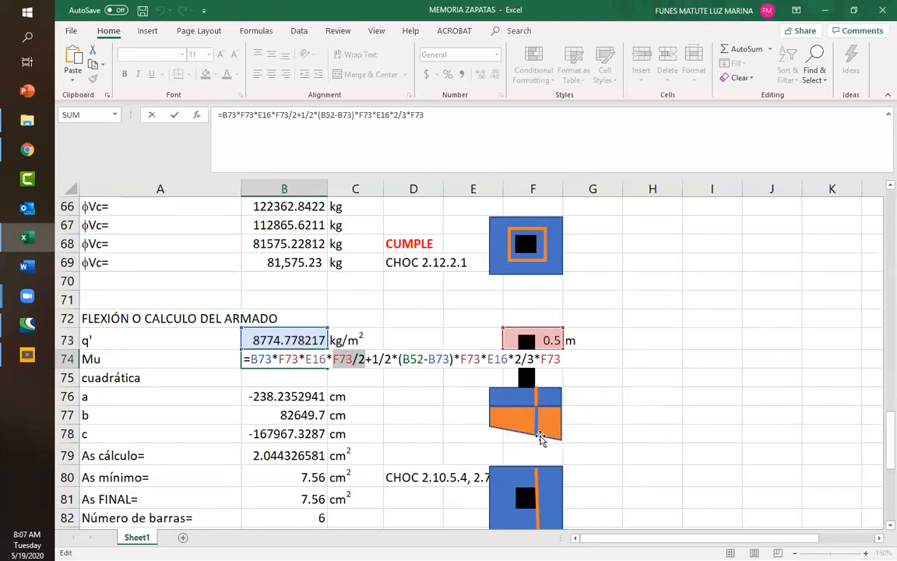
drag(373, 359, 451, 360)
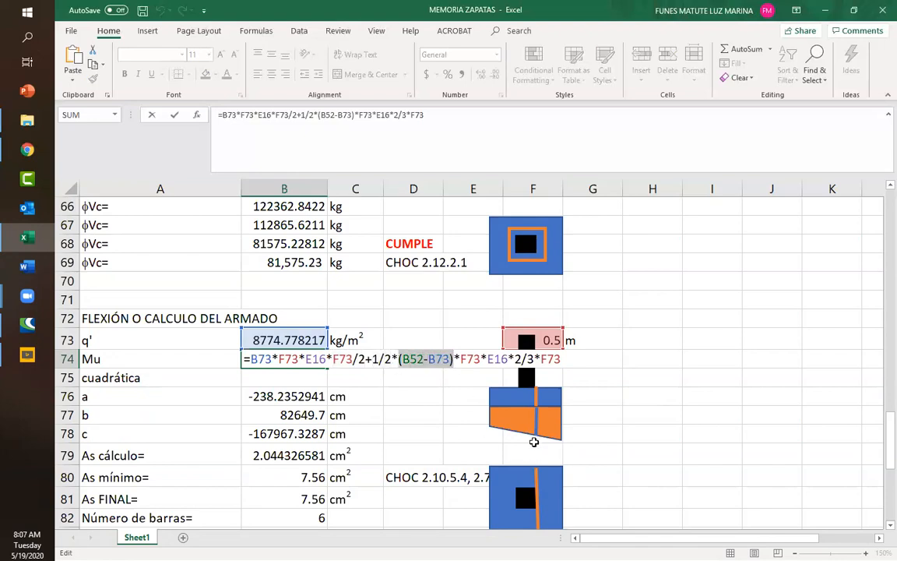
scroll(335, 348, up, 7)
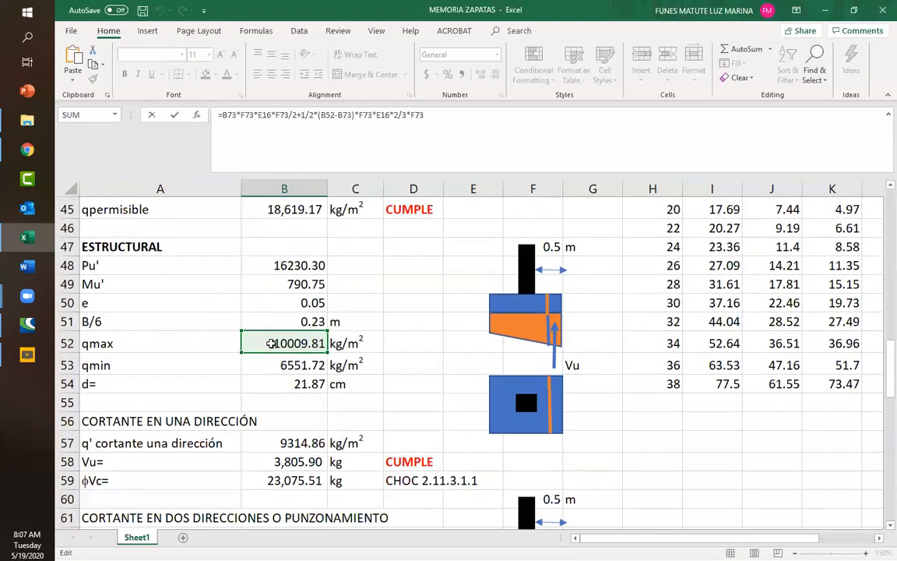
scroll(315, 413, down, 7)
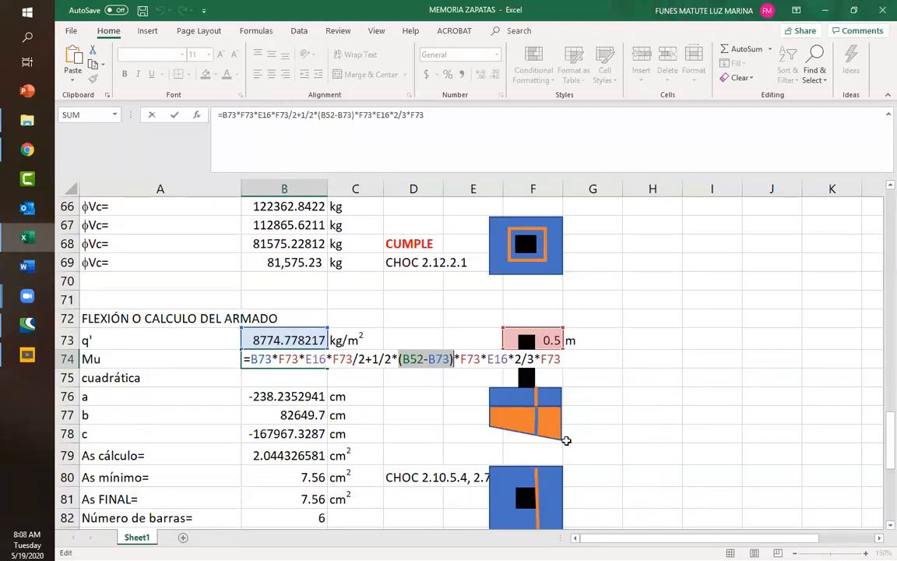
Examine the remaining F73, E16 and 2/3*F73 factors of the Mu formula, and close it without changes
click(462, 359)
double_click(465, 359)
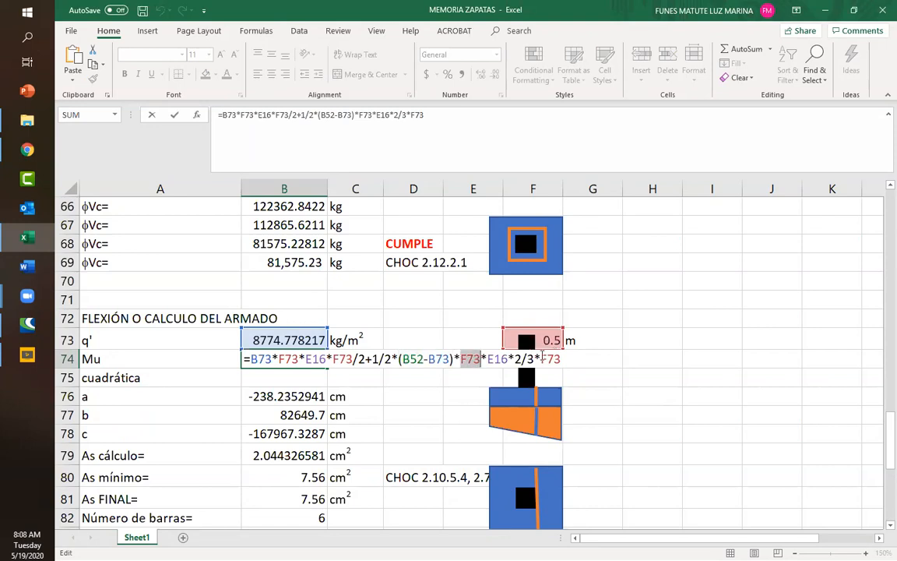
drag(487, 359, 510, 357)
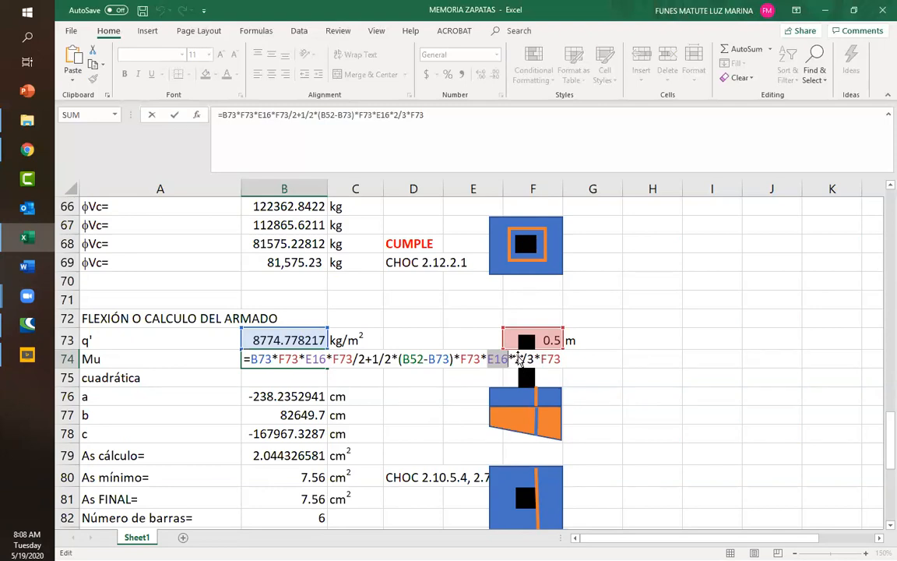
drag(515, 360, 572, 361)
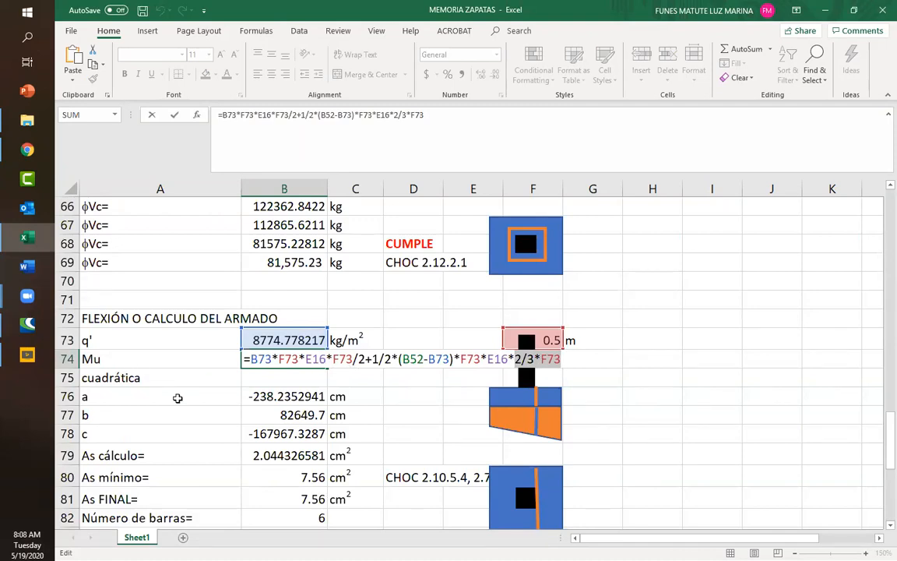
key(ctrl+Return)
click(170, 366)
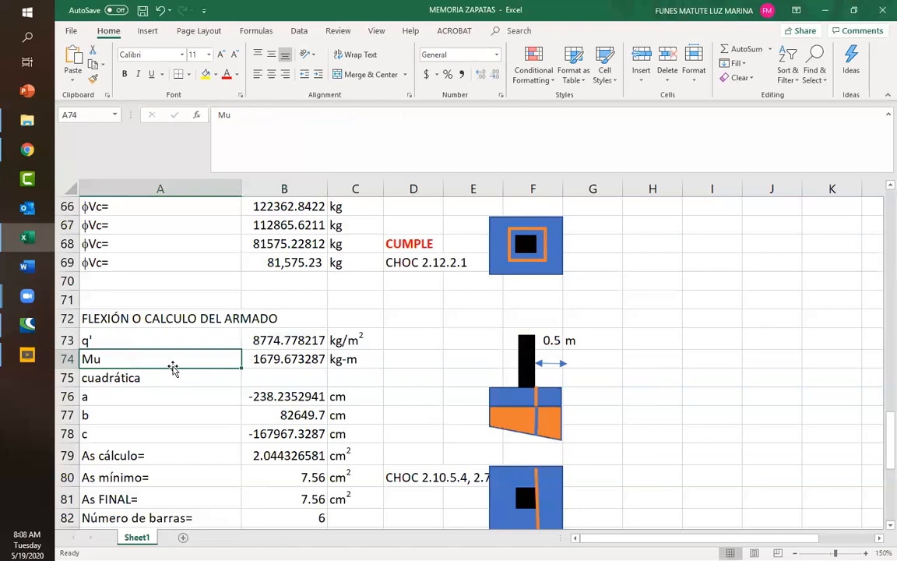
click(249, 359)
Inspect the quadratic coefficient rows a, b and c in A76:A78, viewing the formulas for a and b
click(198, 395)
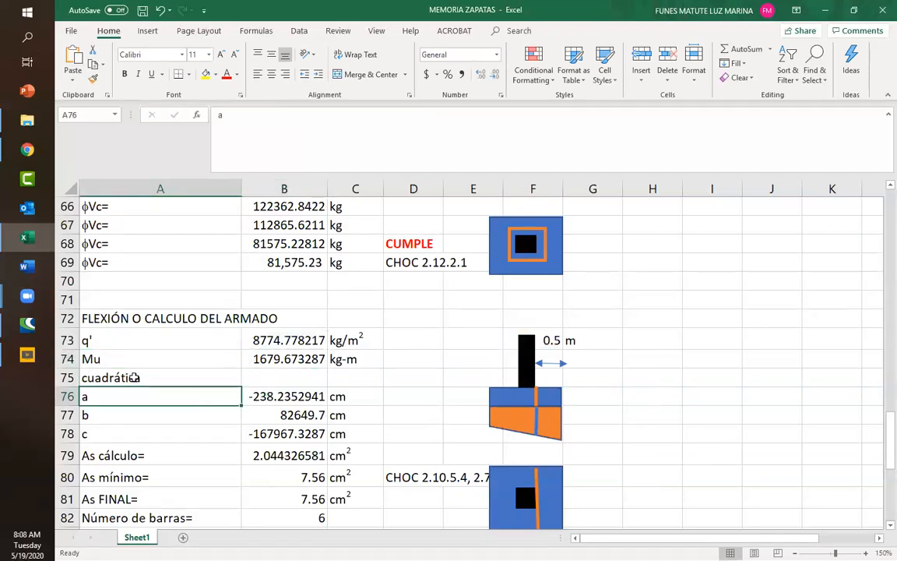
click(252, 395)
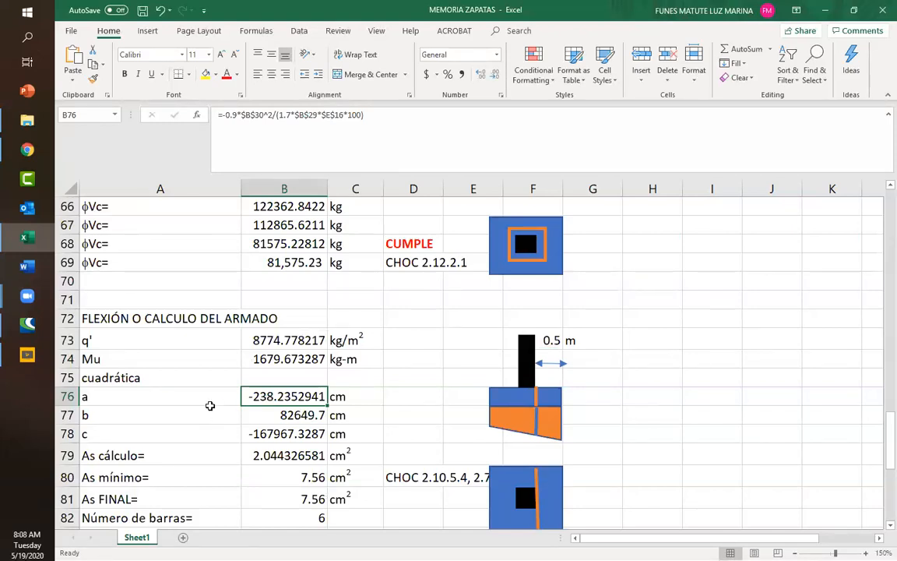
drag(150, 398, 153, 444)
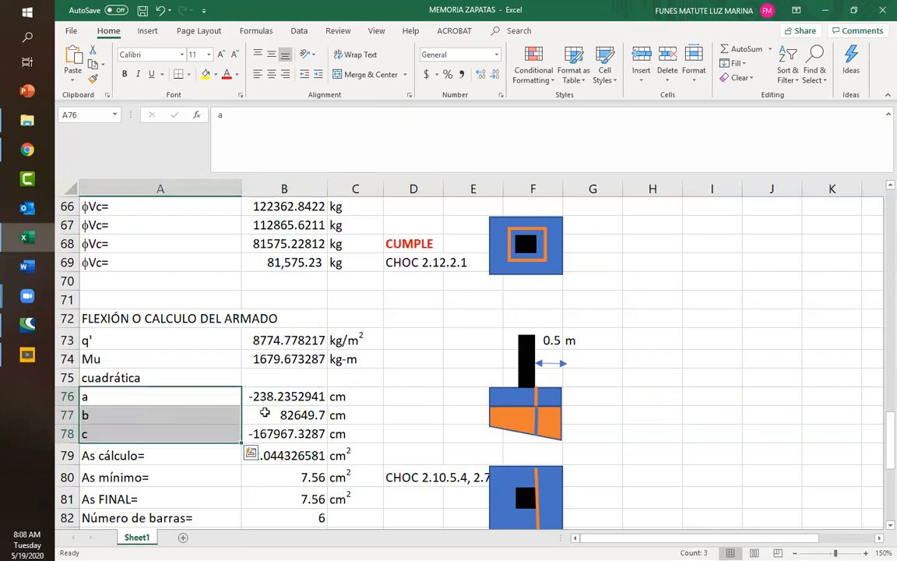
double_click(264, 413)
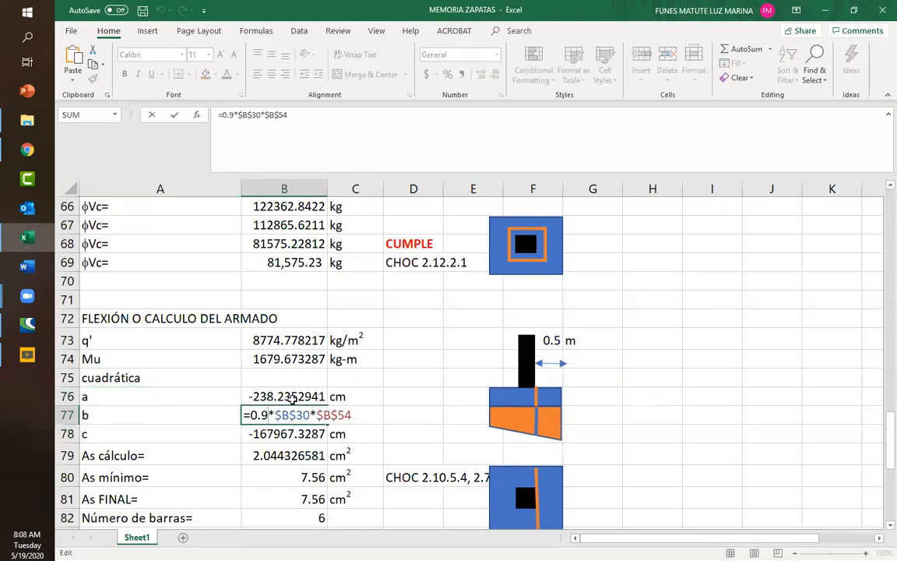
Open coefficient a's formula in B76, highlight its $E$16 reference, and close the formula unchanged
click(309, 398)
double_click(308, 397)
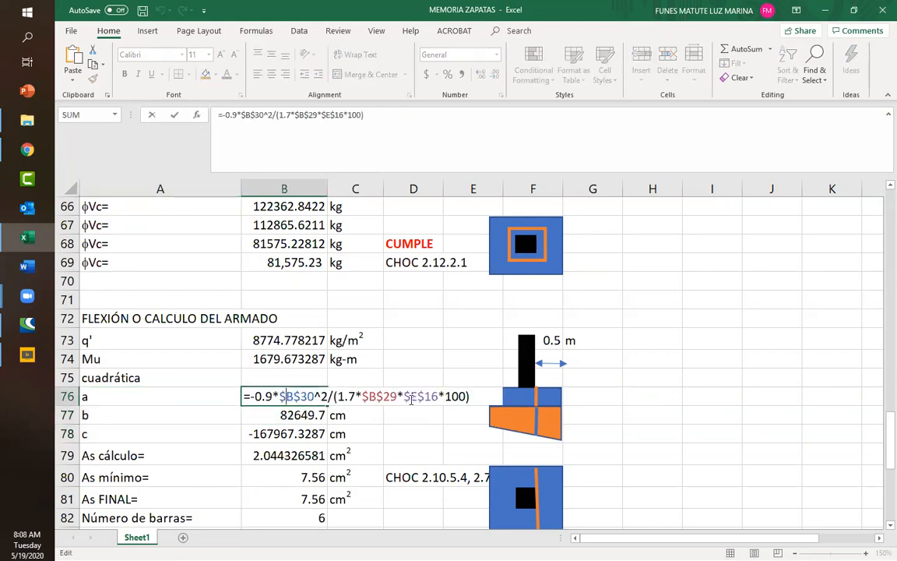
drag(406, 397, 439, 398)
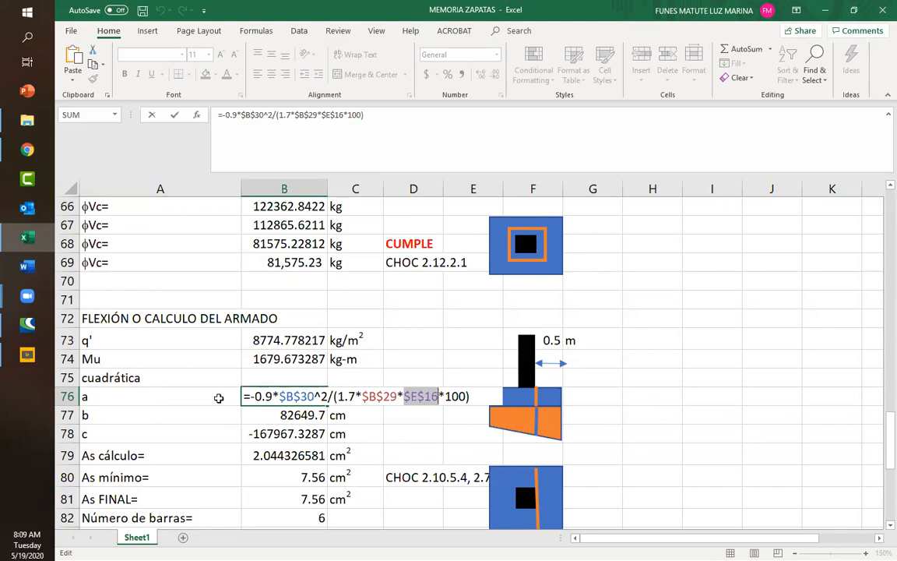
key(Escape)
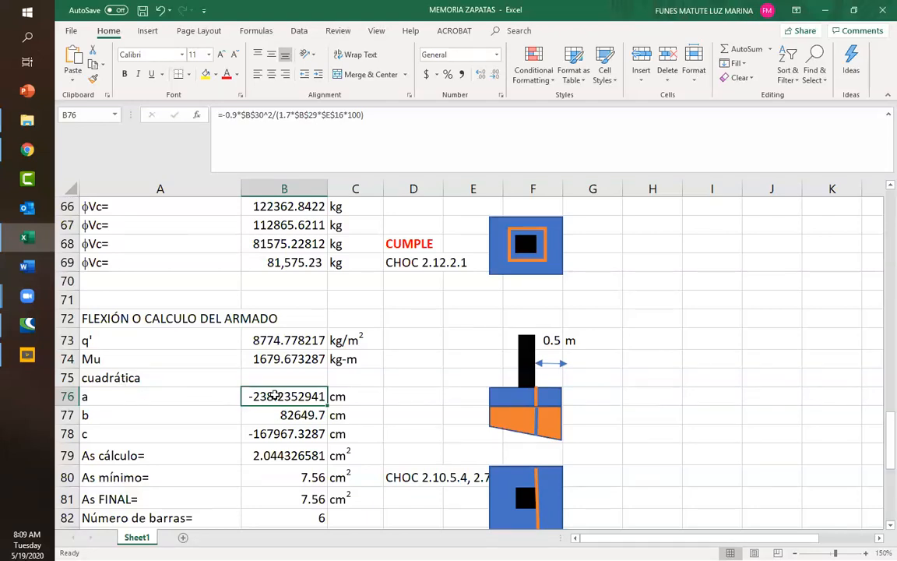
Reopen coefficient a's formula in B76 and trace the $E$16 reference to the footing length L in the input data
double_click(274, 396)
drag(403, 397, 440, 397)
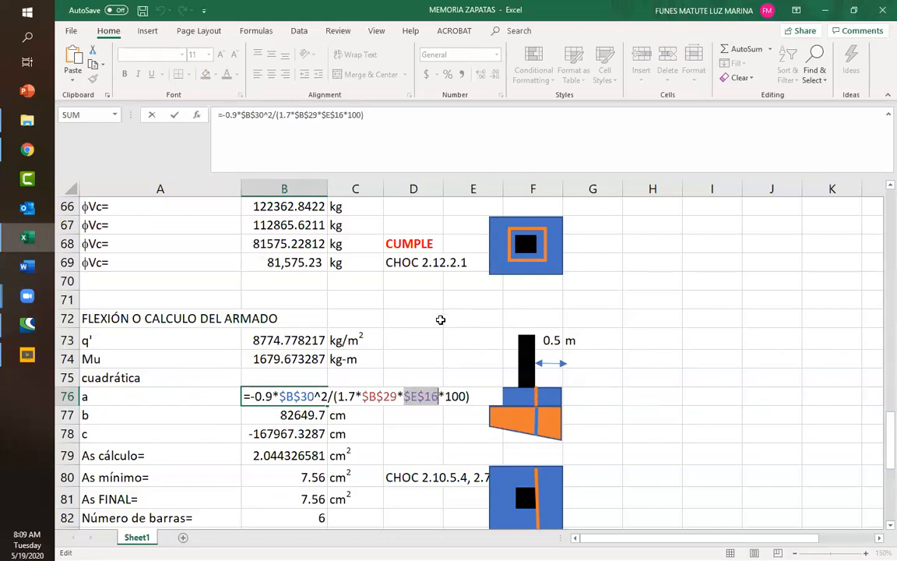
scroll(441, 320, up, 1)
scroll(441, 320, up, 17)
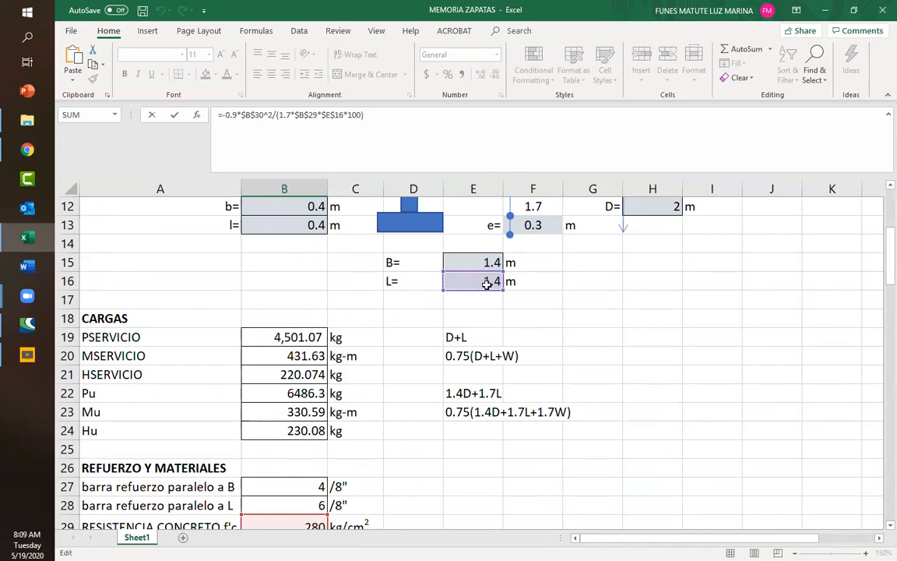
scroll(410, 359, down, 6)
scroll(410, 359, down, 12)
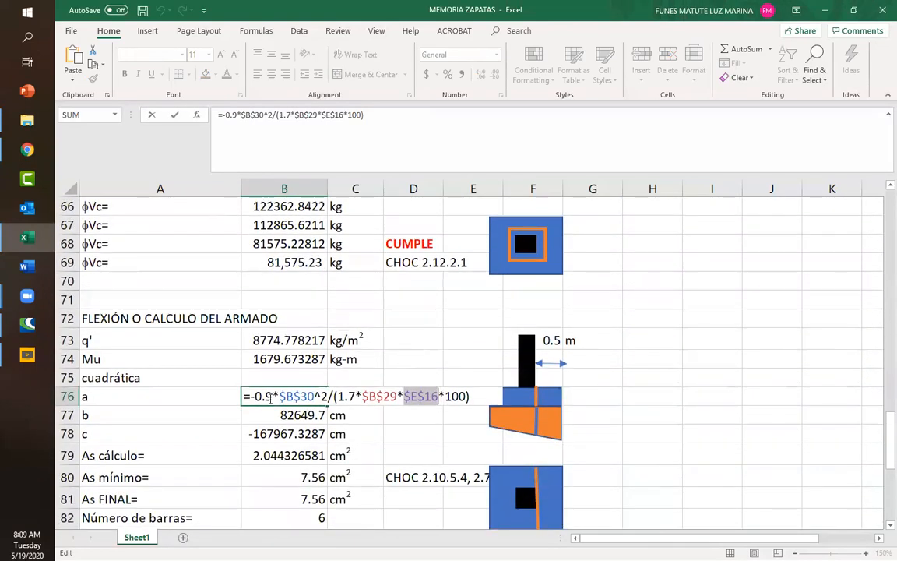
Trace $B$30 in coefficient a's formula to the steel yield strength fy, and highlight the $B$29 reference in the denominator
click(255, 396)
drag(255, 396, 315, 398)
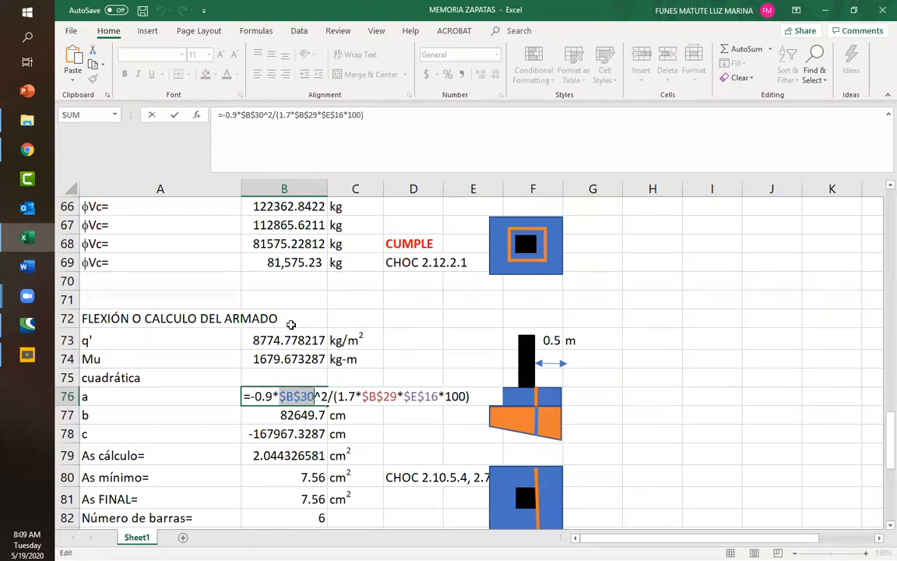
scroll(290, 324, up, 16)
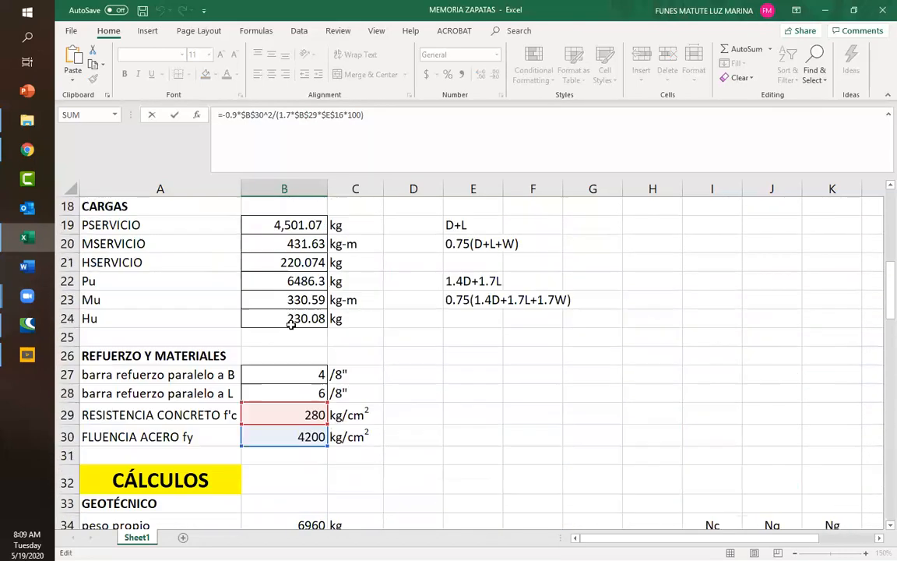
scroll(324, 427, down, 11)
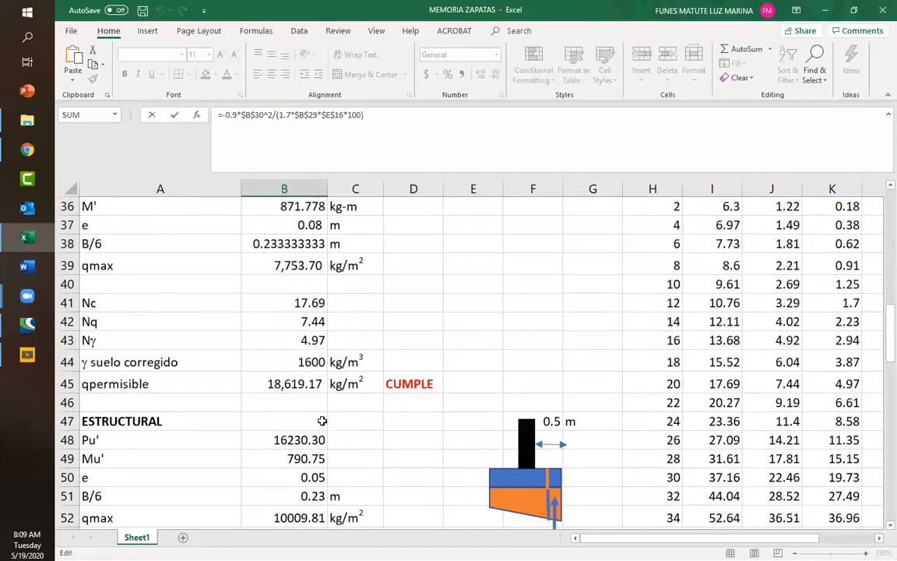
scroll(322, 422, down, 5)
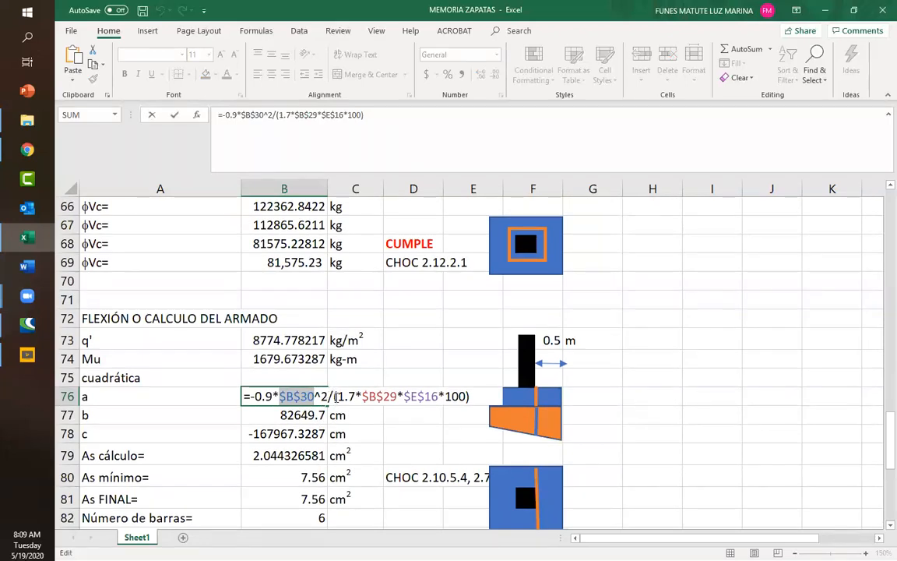
drag(336, 397, 397, 398)
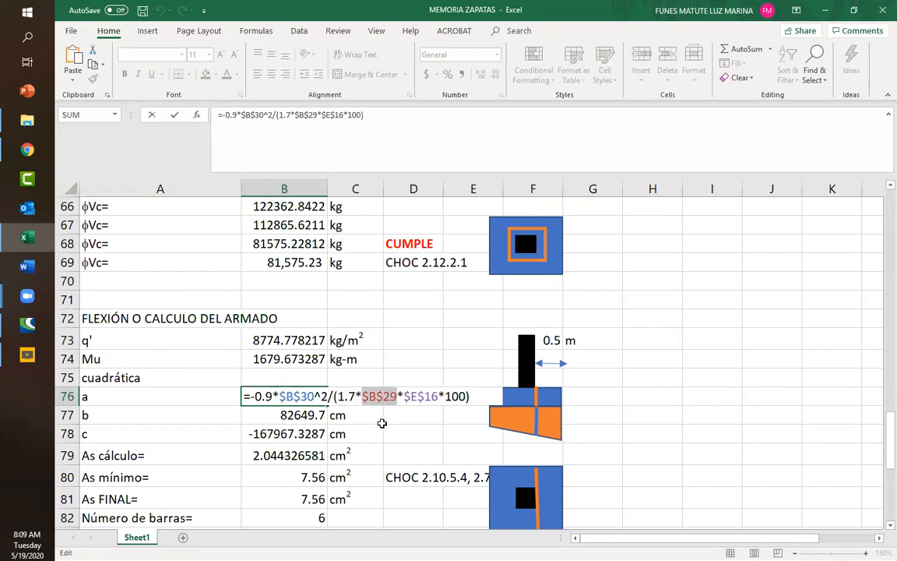
Highlight the $E$16 reference in coefficient a's formula in B76 and close the formula
drag(404, 396, 438, 396)
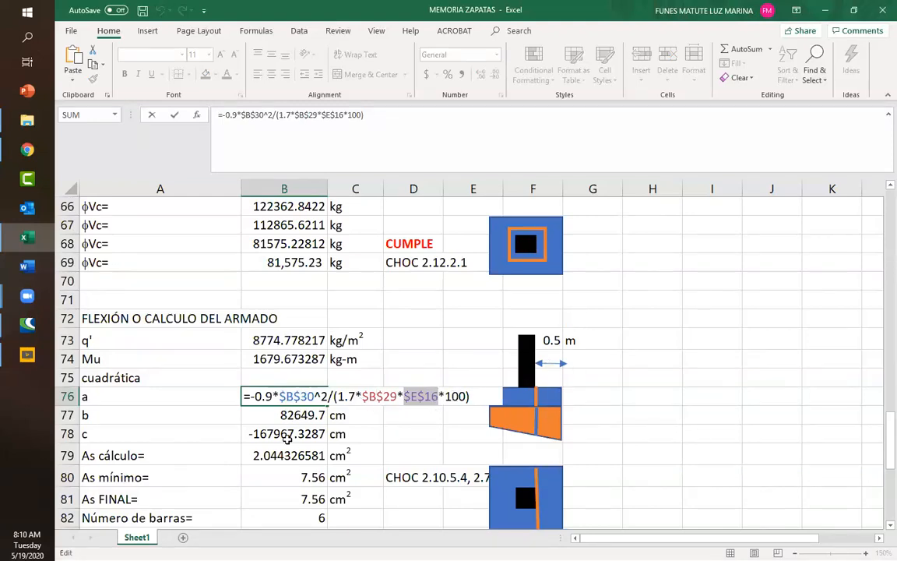
key(ctrl+Return)
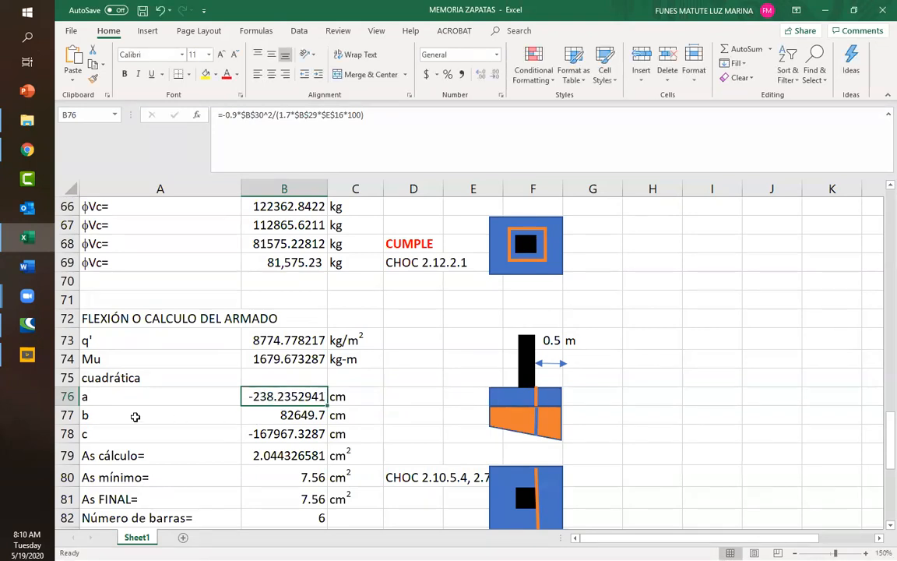
Open coefficient b's formula in B77, trace its $B$54 reference to the effective depth d, and close the formula
click(264, 414)
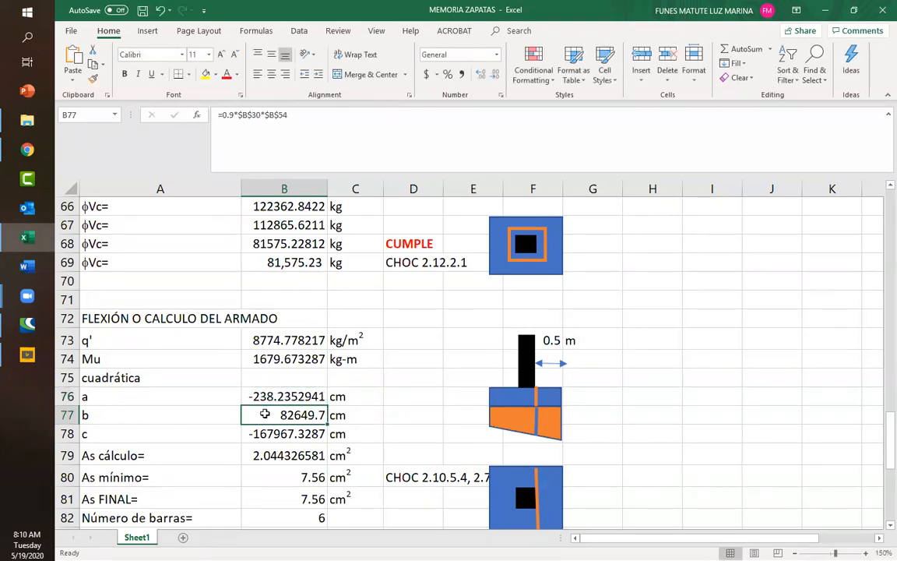
double_click(265, 414)
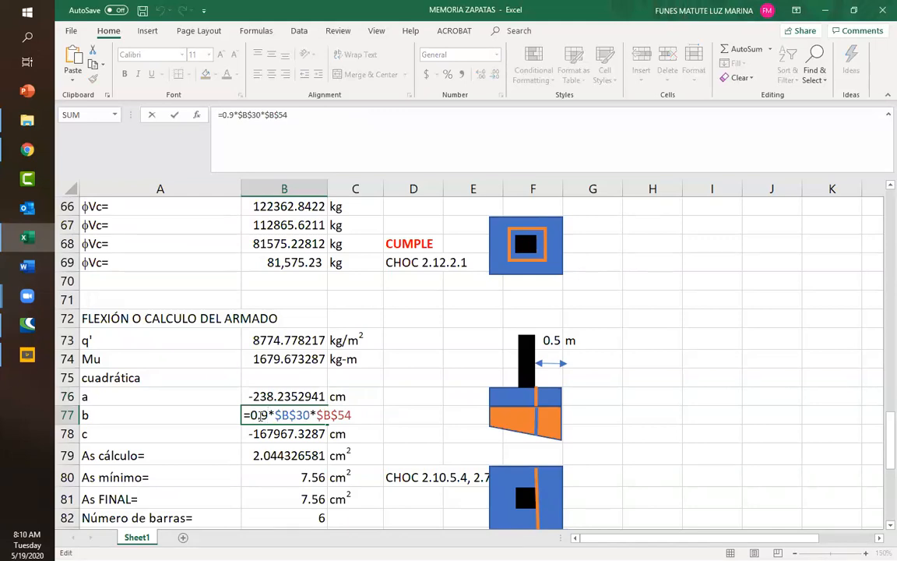
drag(274, 415, 310, 418)
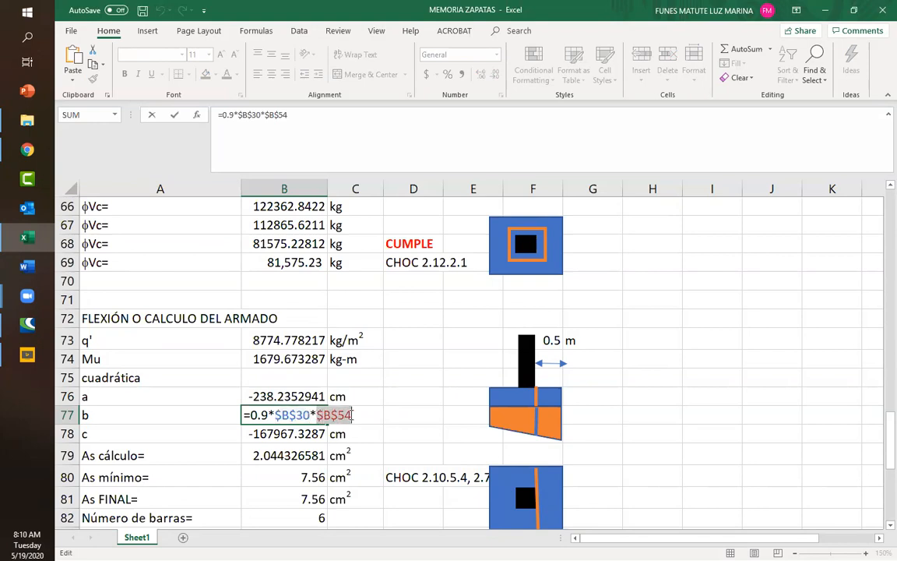
scroll(294, 333, up, 2)
scroll(295, 334, up, 4)
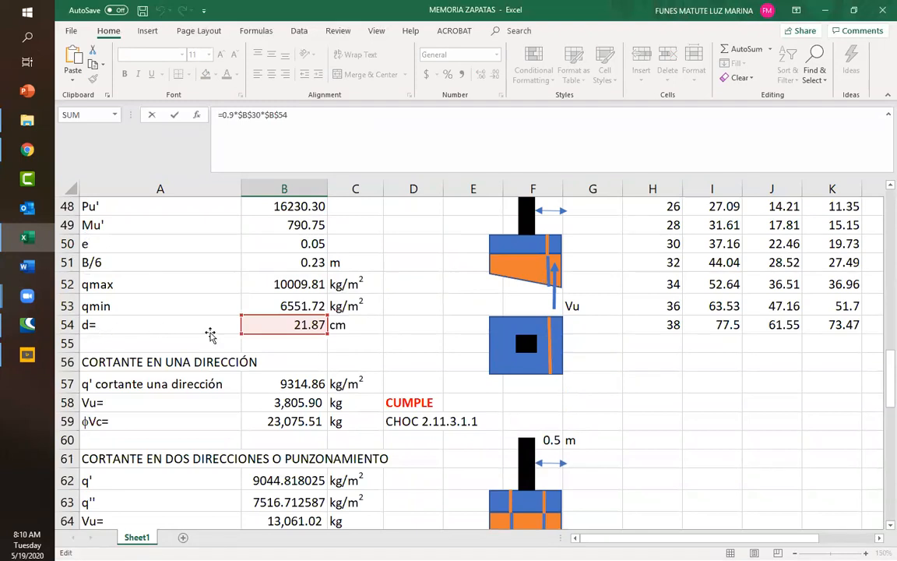
scroll(372, 378, down, 7)
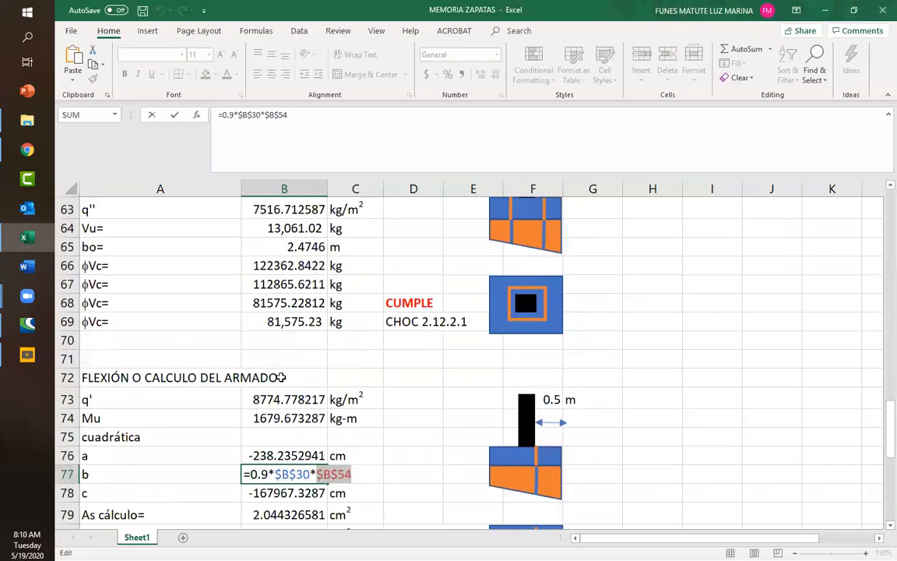
key(Escape)
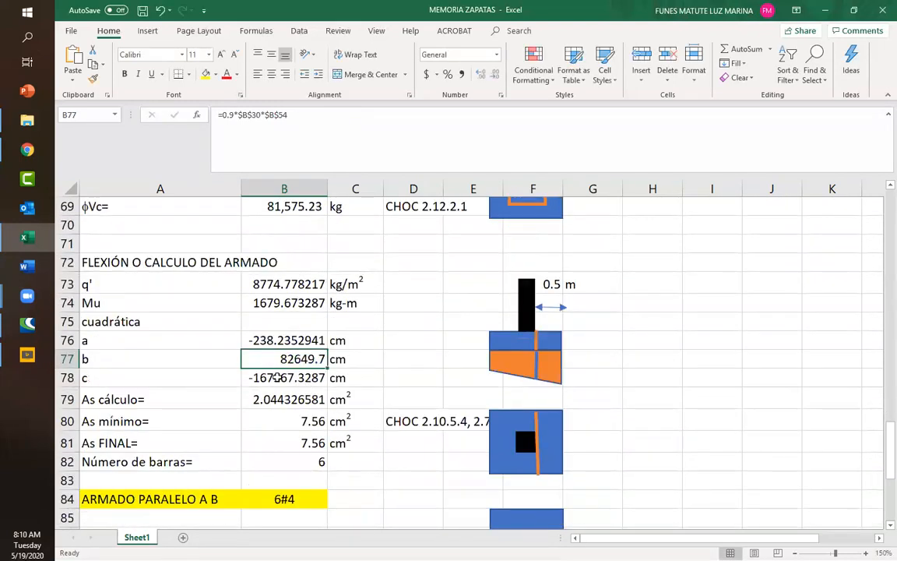
Open coefficient c's formula in B78, highlight the factor 100 and the minus sign, and close the formula
click(277, 378)
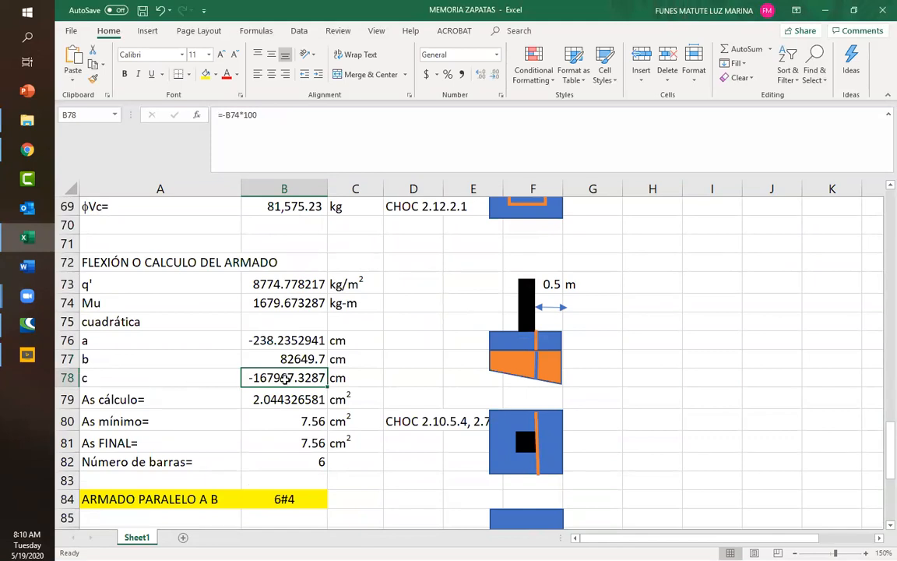
double_click(286, 378)
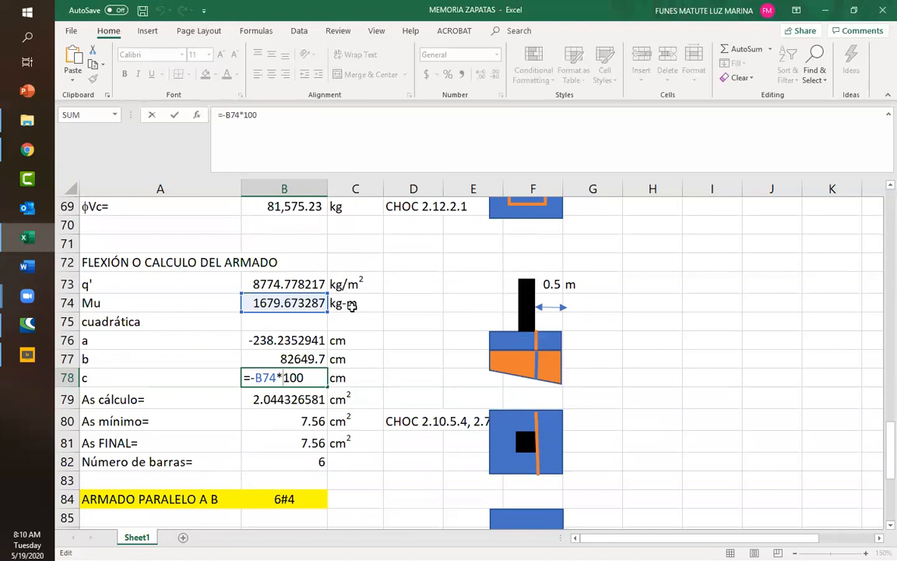
drag(282, 378, 303, 377)
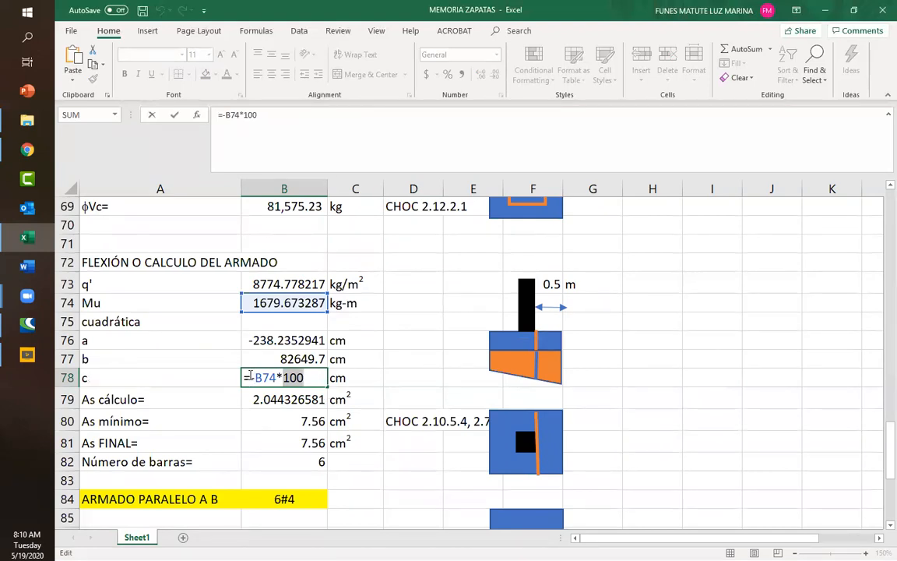
drag(250, 379, 254, 379)
key(ctrl+Return)
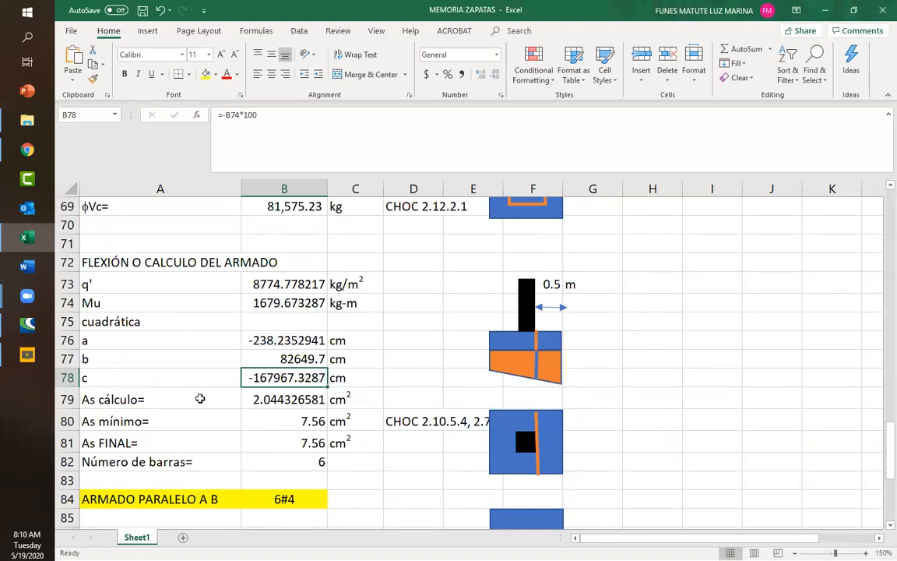
Inspect the As cálculo quadratic formula in B79, and view the As mínimo formula in B80 with its CHOC code reference in D80
double_click(254, 399)
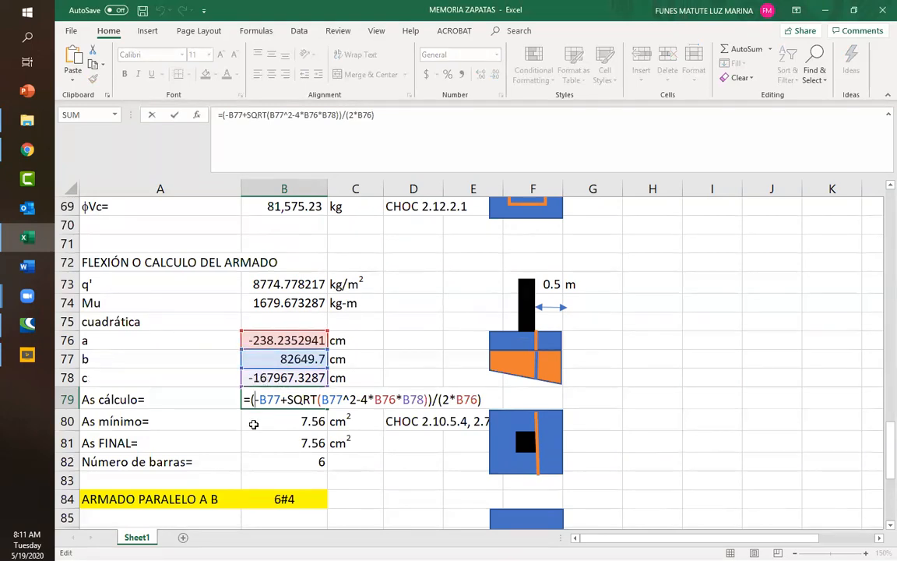
key(ctrl+Return)
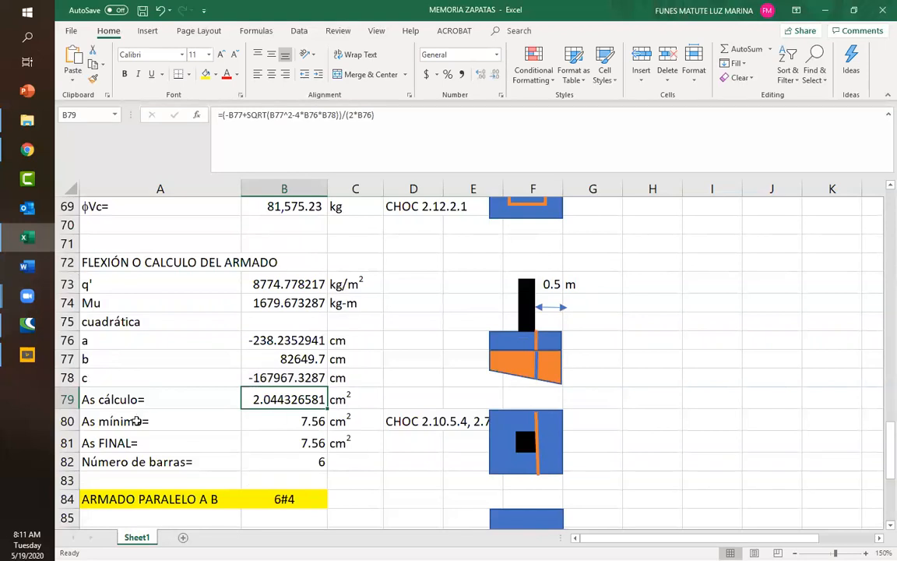
click(265, 424)
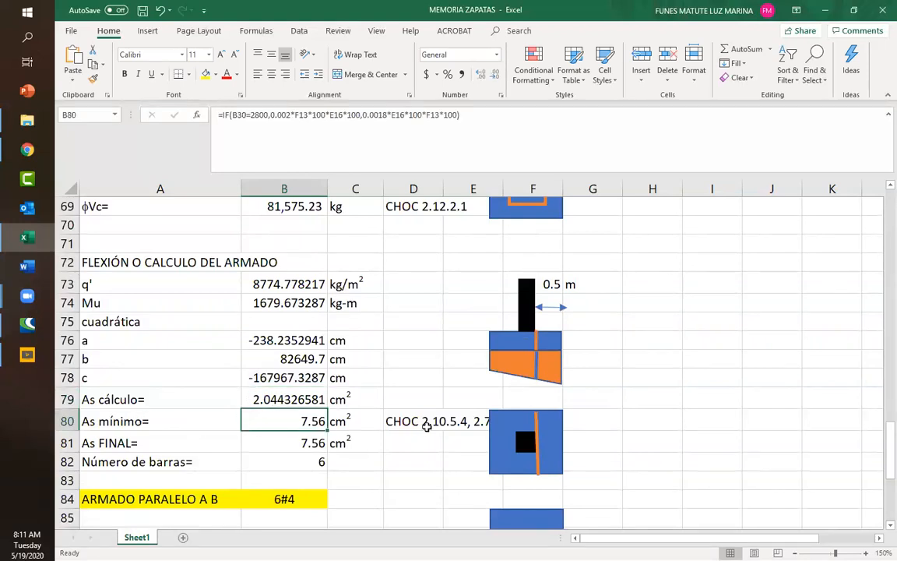
click(389, 425)
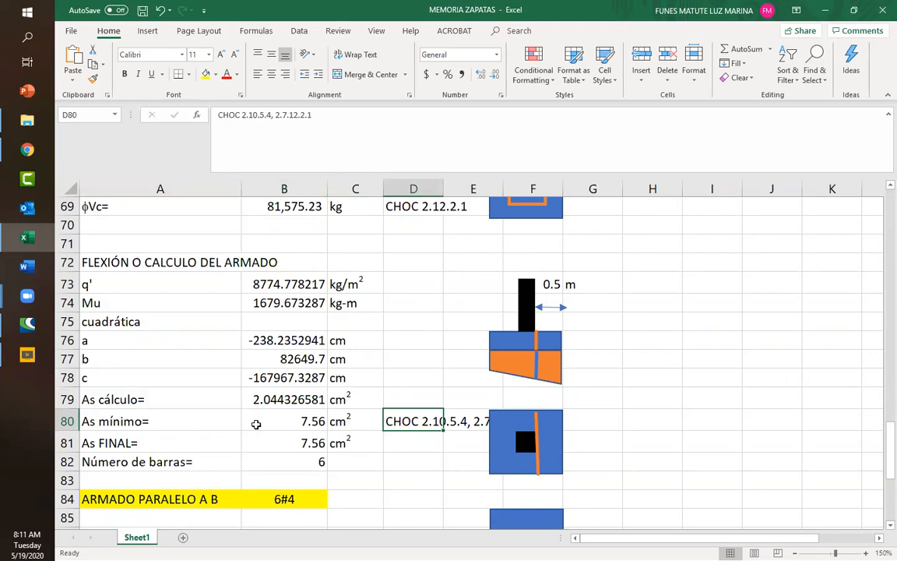
Open the As mínimo formula in B80, highlight B30 and the 0.002 branch, and trace F13 to the footing thickness e
double_click(265, 422)
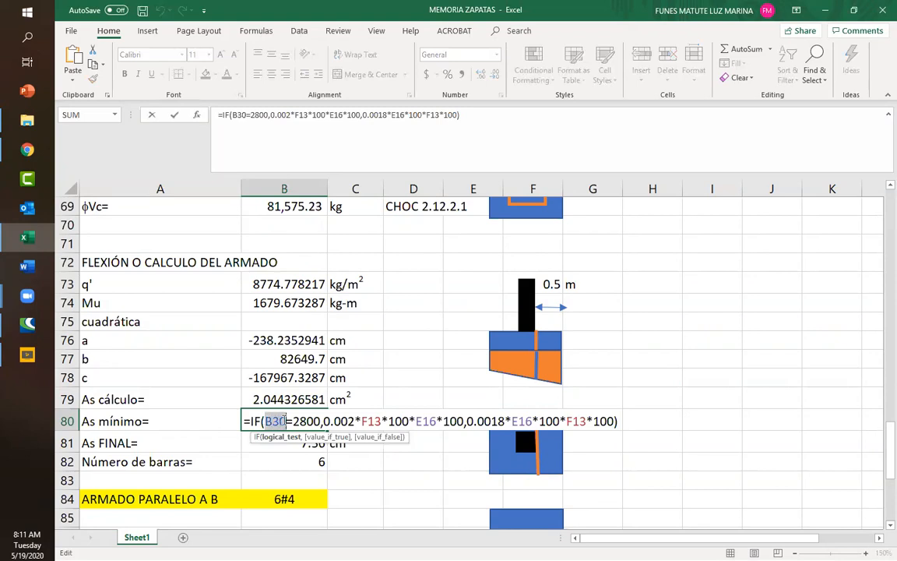
drag(293, 422, 464, 422)
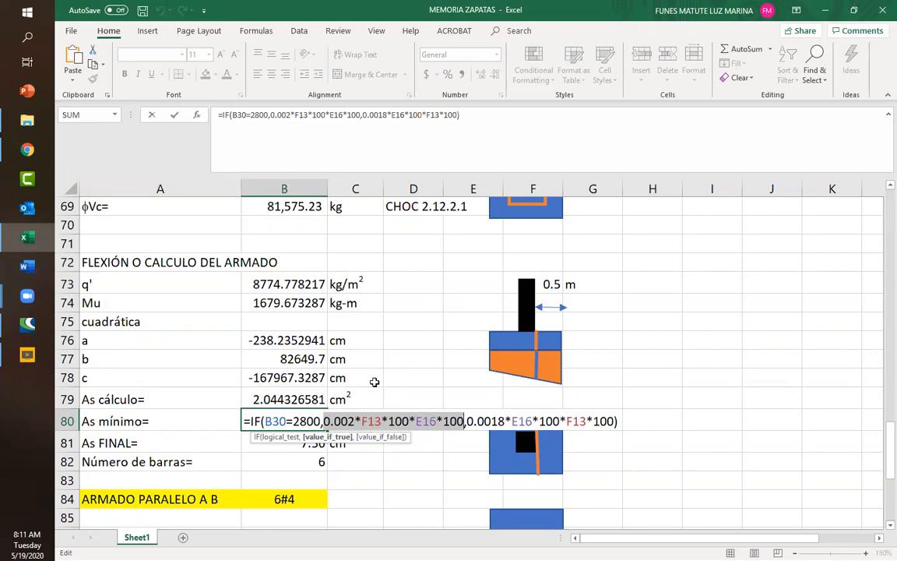
scroll(445, 353, up, 6)
scroll(484, 351, up, 14)
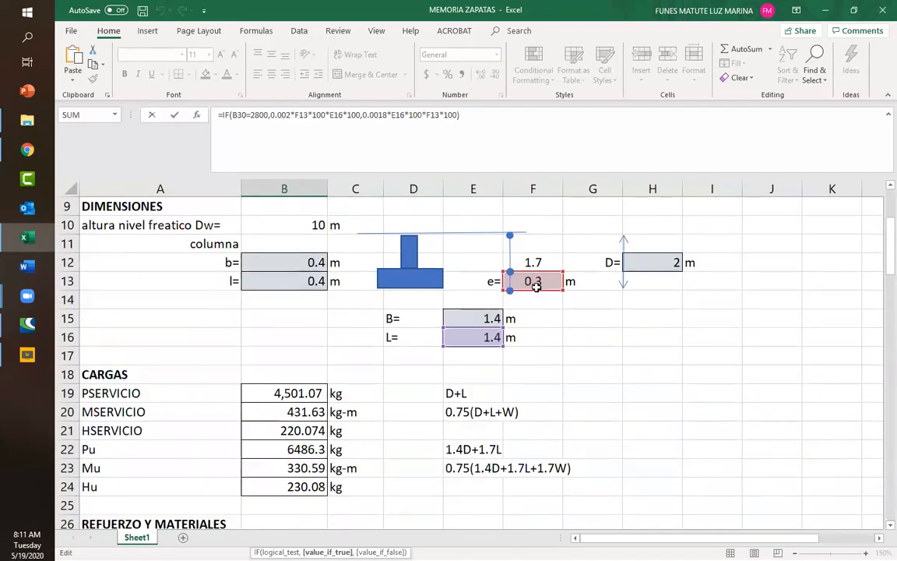
scroll(364, 340, down, 18)
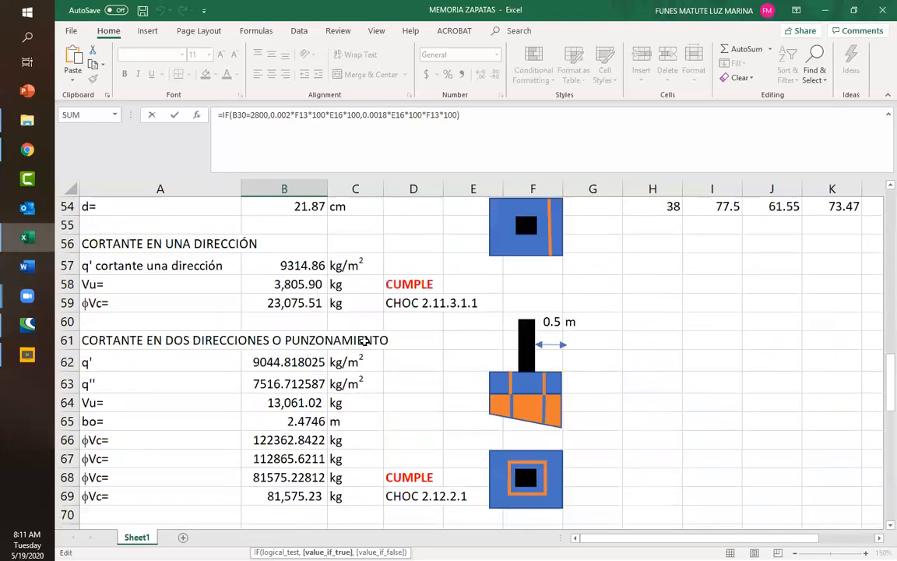
scroll(365, 340, down, 2)
Highlight E16 in the As mínimo formula's 0.002 branch and trace it to the footing length L in the dimensions section
drag(388, 422, 437, 421)
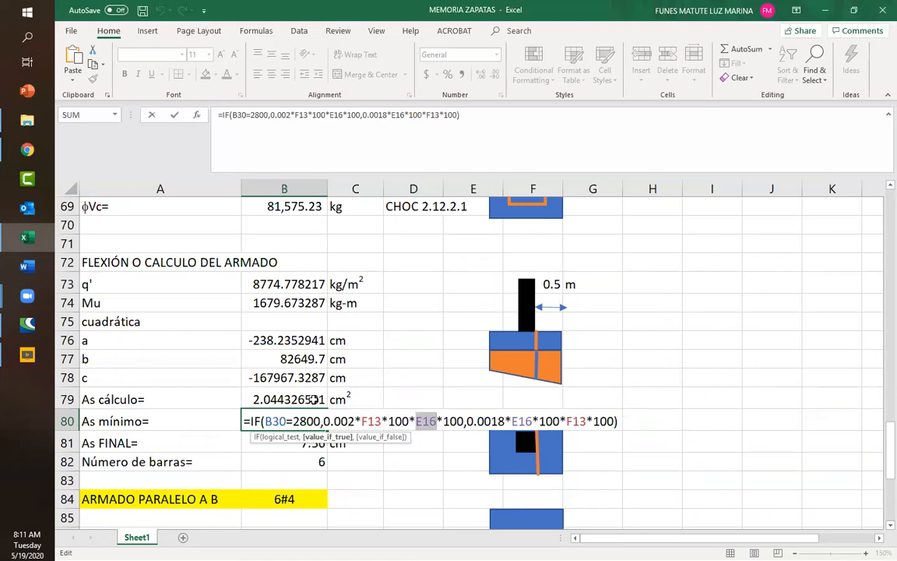
scroll(421, 390, up, 19)
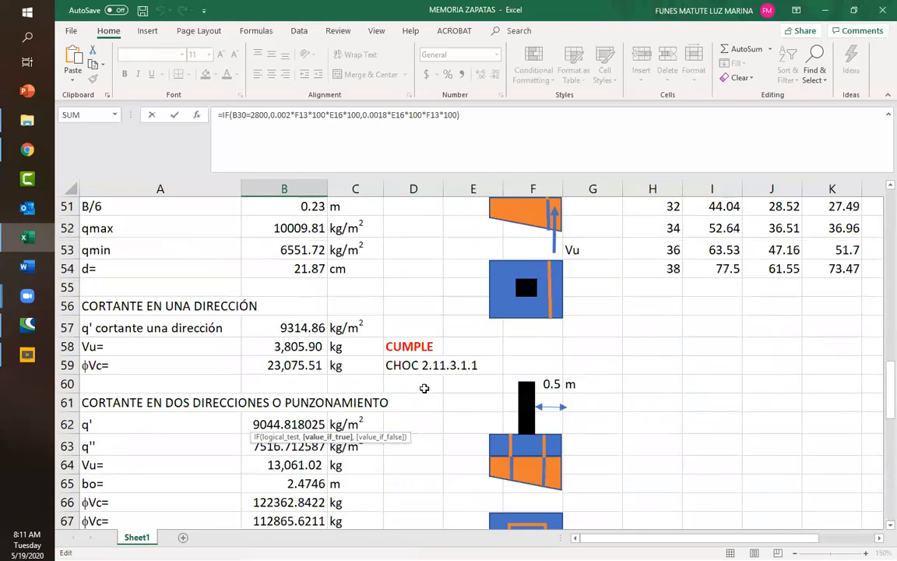
scroll(425, 388, up, 2)
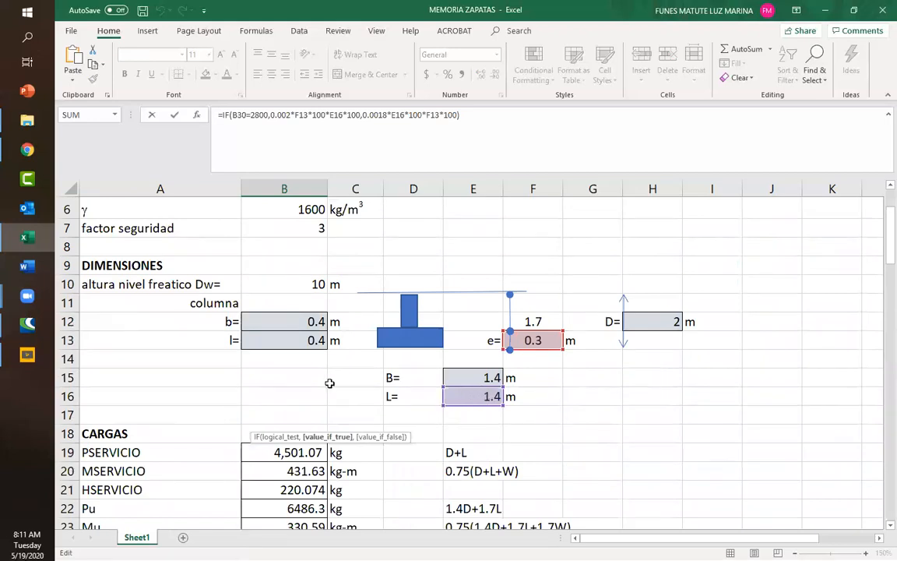
scroll(332, 382, down, 17)
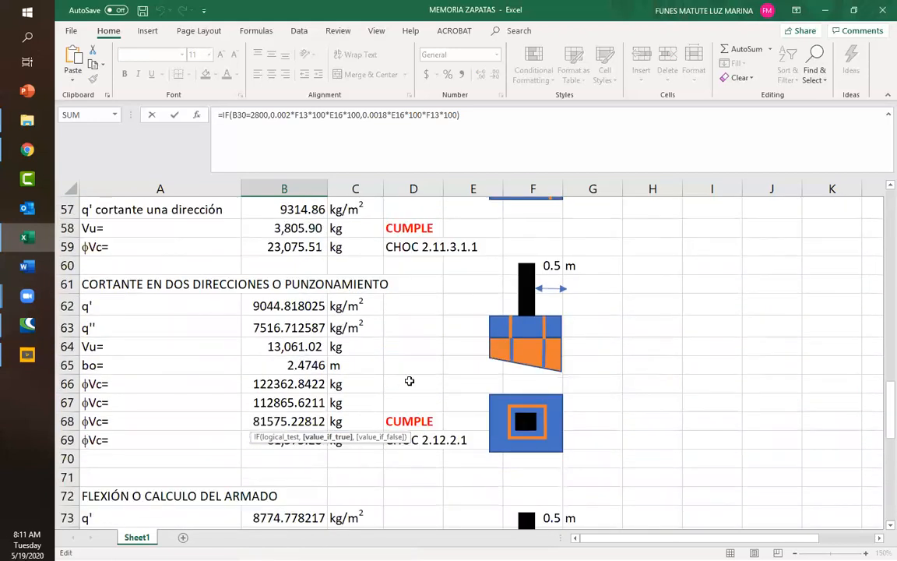
scroll(410, 376, down, 5)
Highlight the 100 conversion factor, the B30=2800 condition and the 0.0018 branch in the As mínimo formula, and close it
double_click(448, 364)
double_click(421, 364)
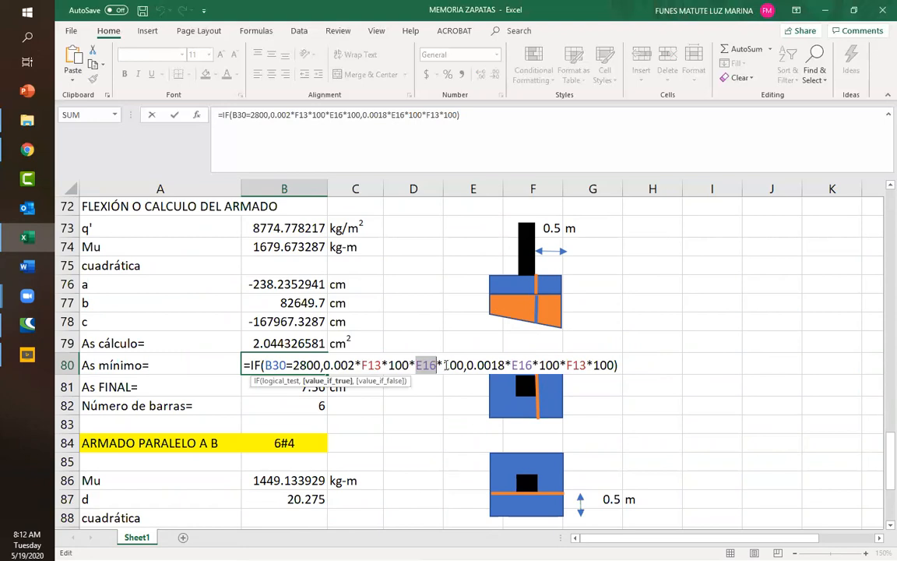
drag(443, 364, 464, 366)
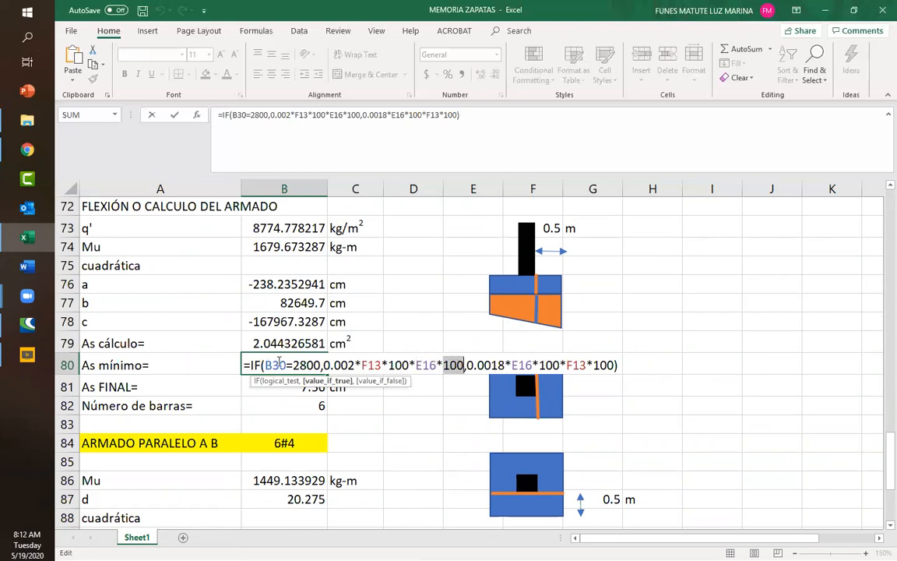
drag(265, 365, 321, 364)
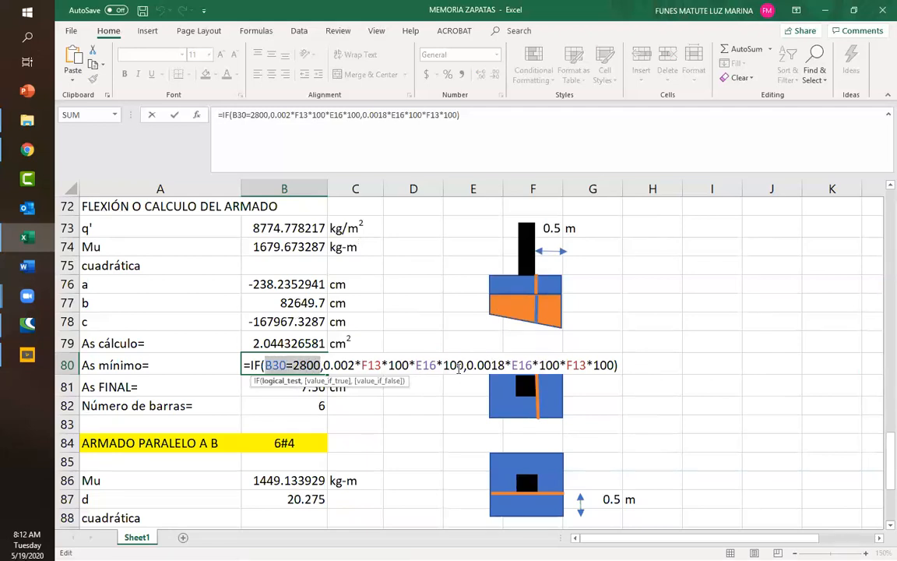
drag(467, 364, 615, 364)
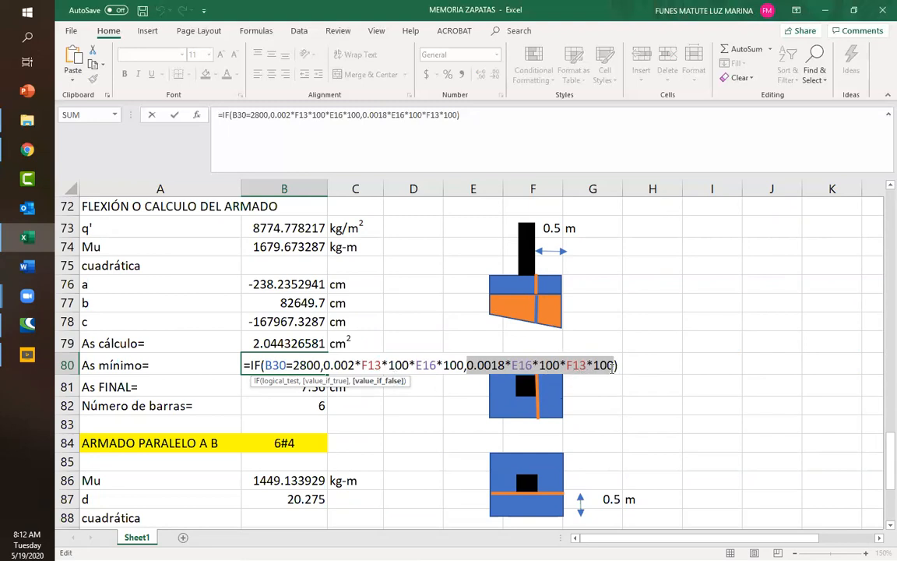
key(Escape)
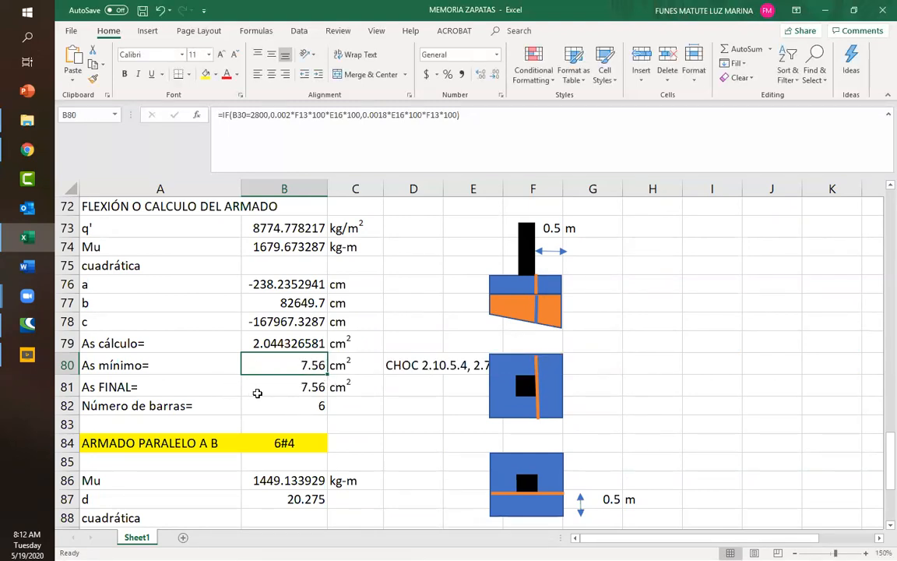
Open the As FINAL formula in B81 to examine how MAX compares As cálculo and As mínimo
click(260, 387)
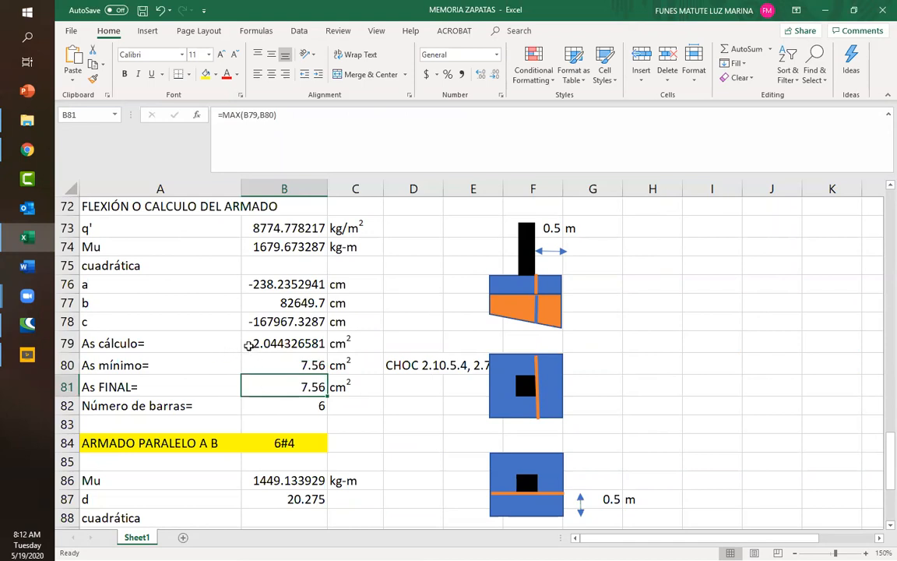
double_click(263, 387)
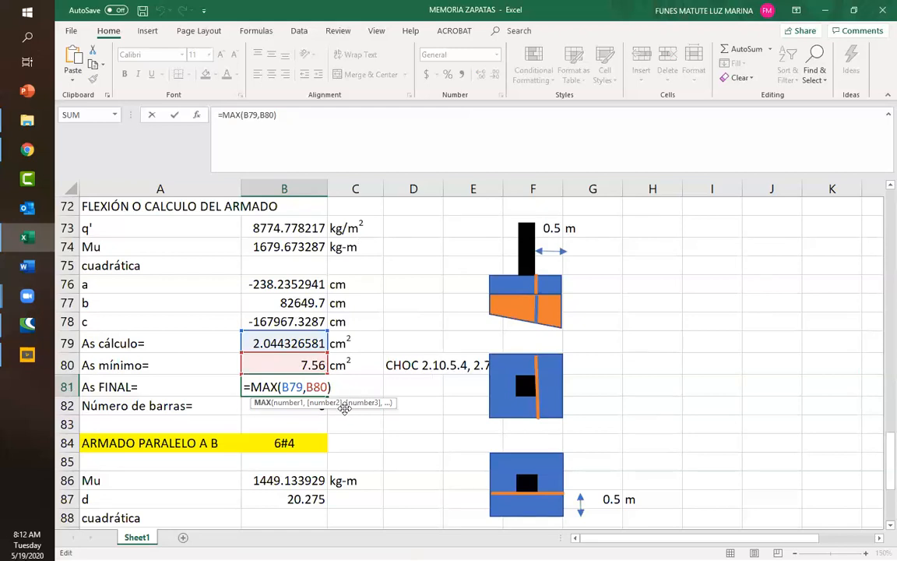
Open the Número de barras formula in B82 and highlight its B81 reference and the VLOOKUP of the bar area
click(280, 405)
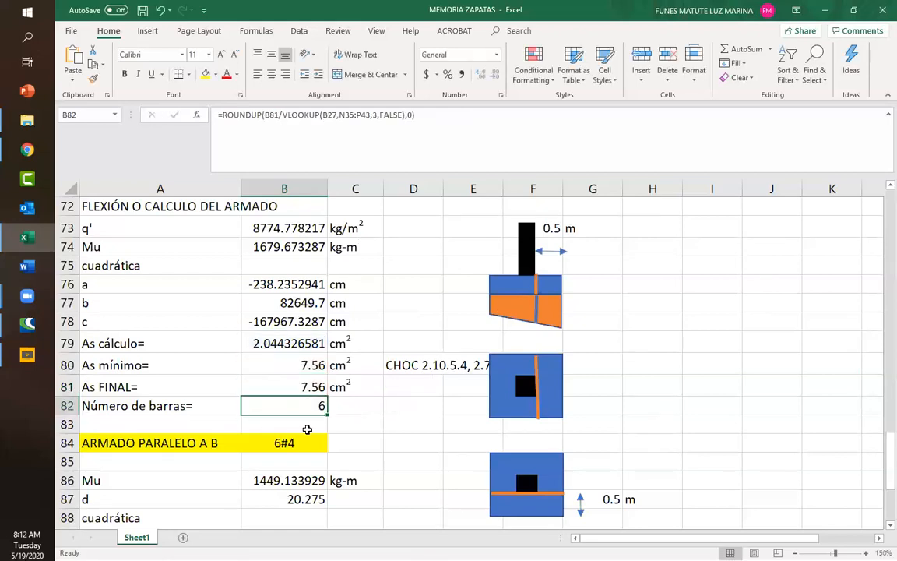
scroll(307, 363, down, 1)
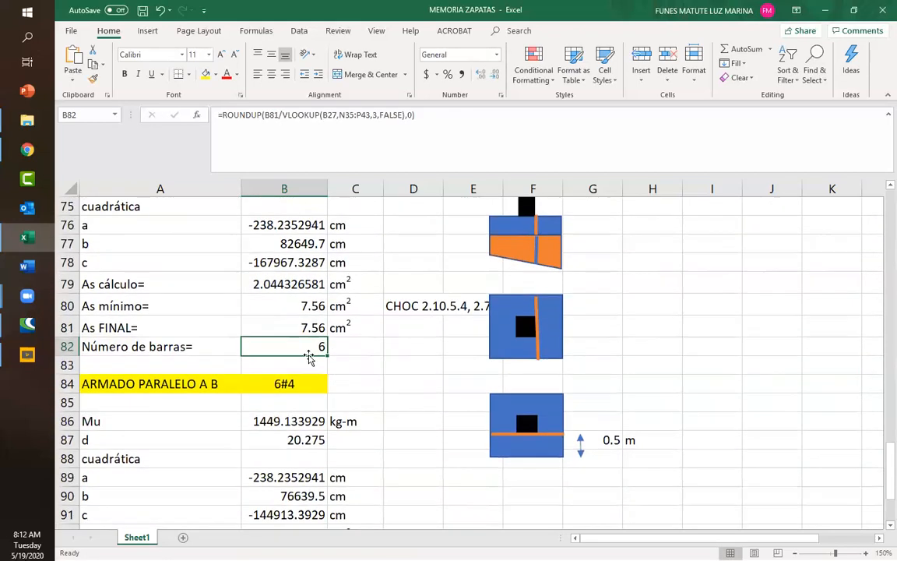
double_click(308, 348)
drag(249, 347, 333, 348)
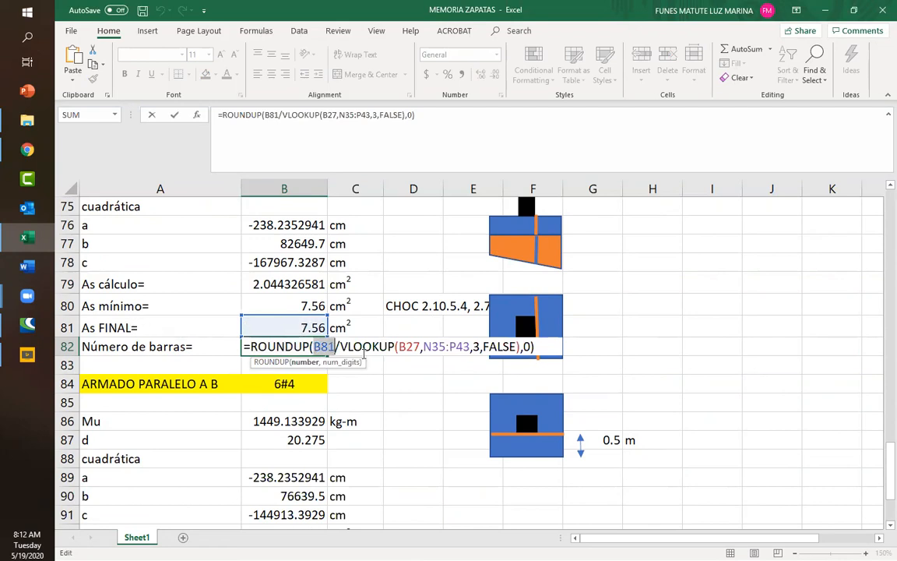
drag(337, 348, 524, 350)
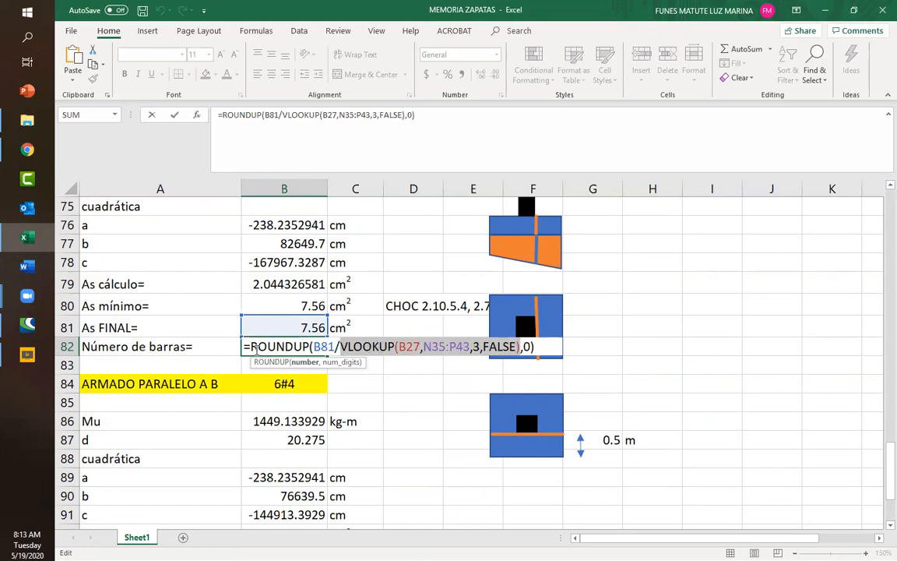
Highlight ROUNDUP, VLOOKUP and the B27 lookup value in the Número de barras formula, and trace B27 to the bar parallel to B
drag(251, 348, 285, 347)
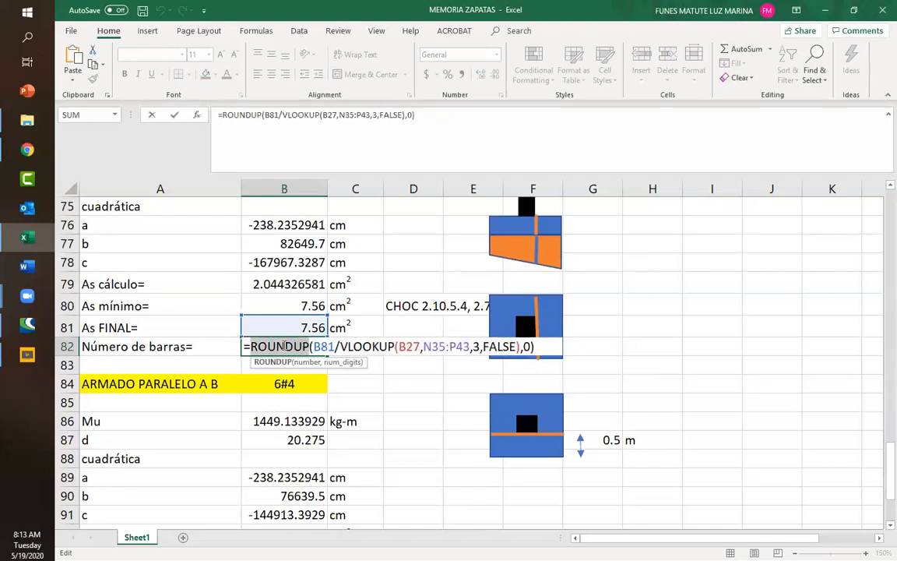
drag(345, 347, 395, 347)
double_click(404, 346)
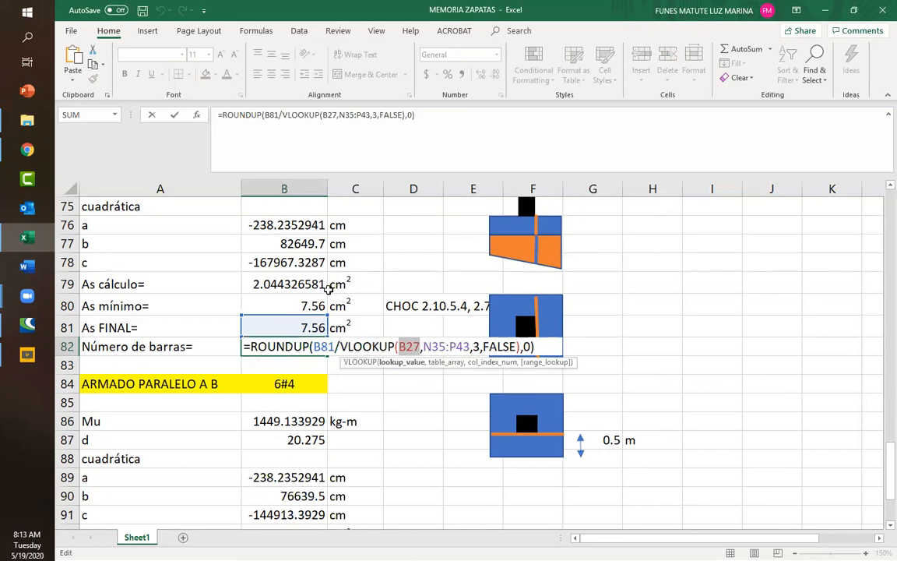
scroll(339, 309, up, 1)
scroll(339, 309, up, 14)
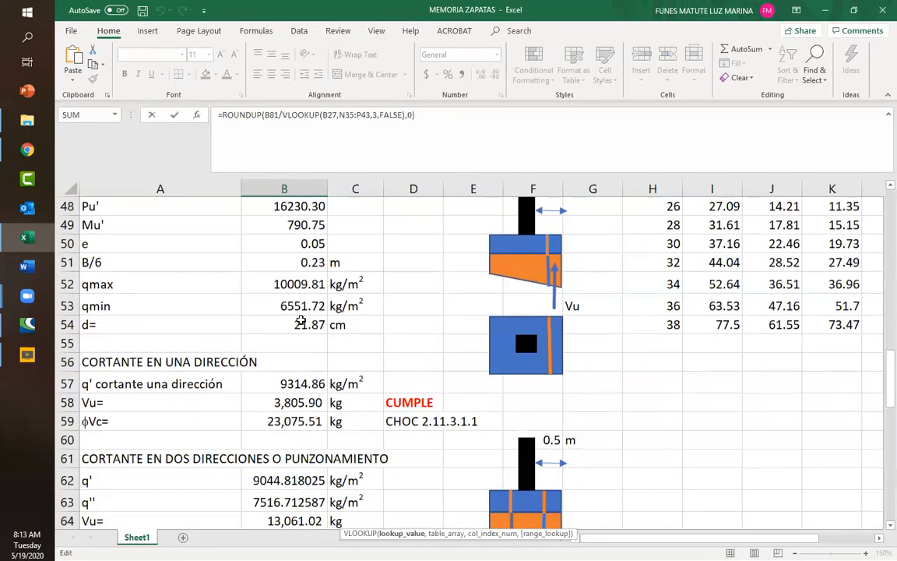
scroll(290, 320, up, 5)
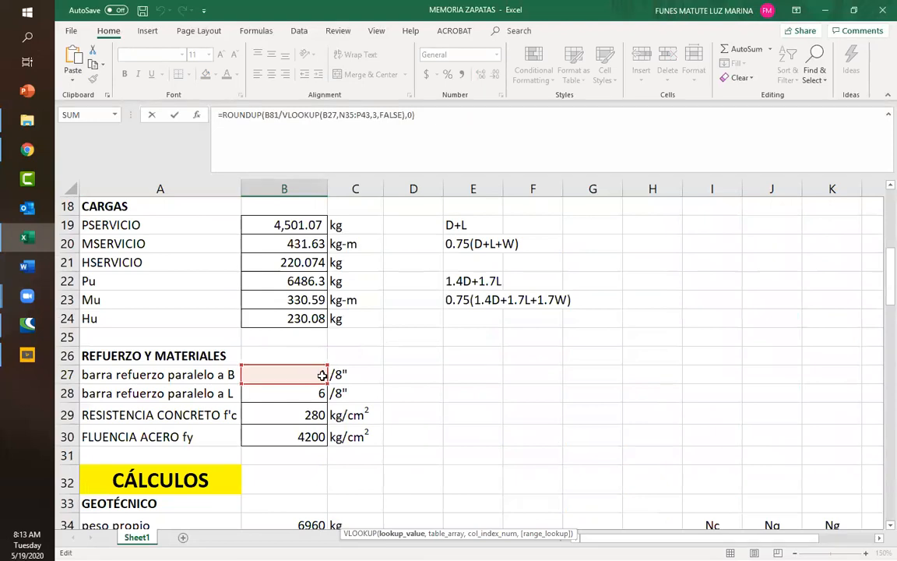
Trace the VLOOKUP range N35:P43 to the table of bar numbers, diameters and areas
scroll(435, 360, down, 7)
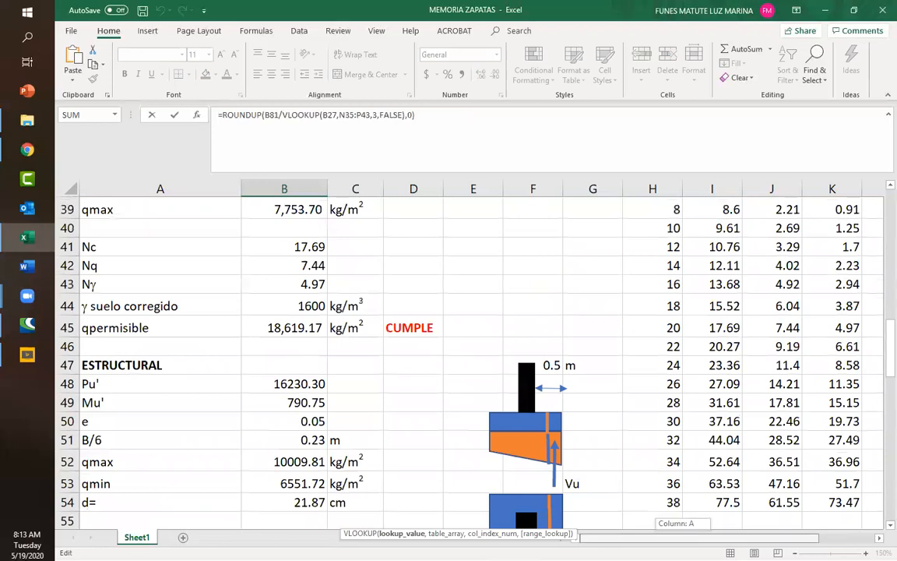
scroll(729, 401, right, 3)
scroll(675, 389, up, 2)
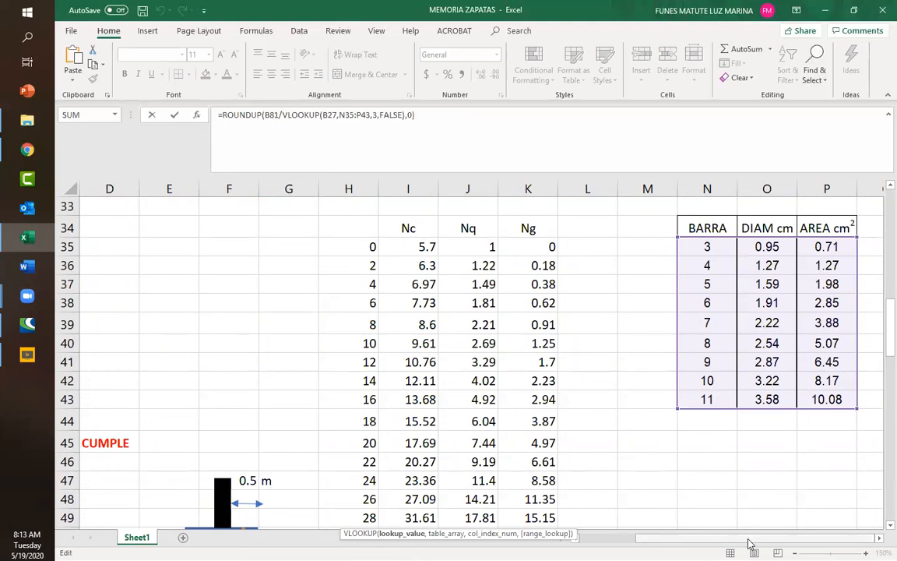
Return to the Número de barras formula and highlight the VLOOKUP's column index 3 and its FALSE argument
scroll(496, 432, left, 3)
scroll(391, 451, down, 7)
scroll(391, 450, down, 6)
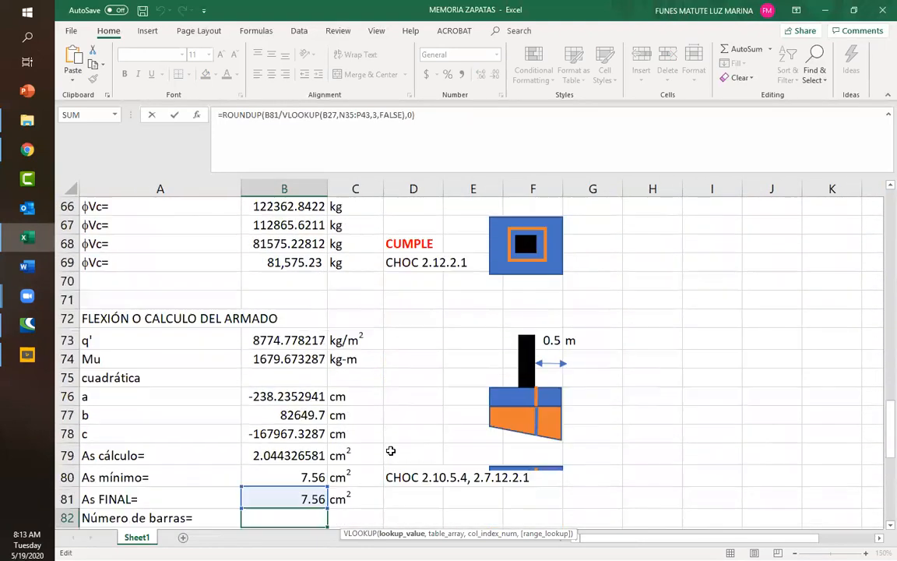
drag(425, 406, 474, 406)
click(475, 406)
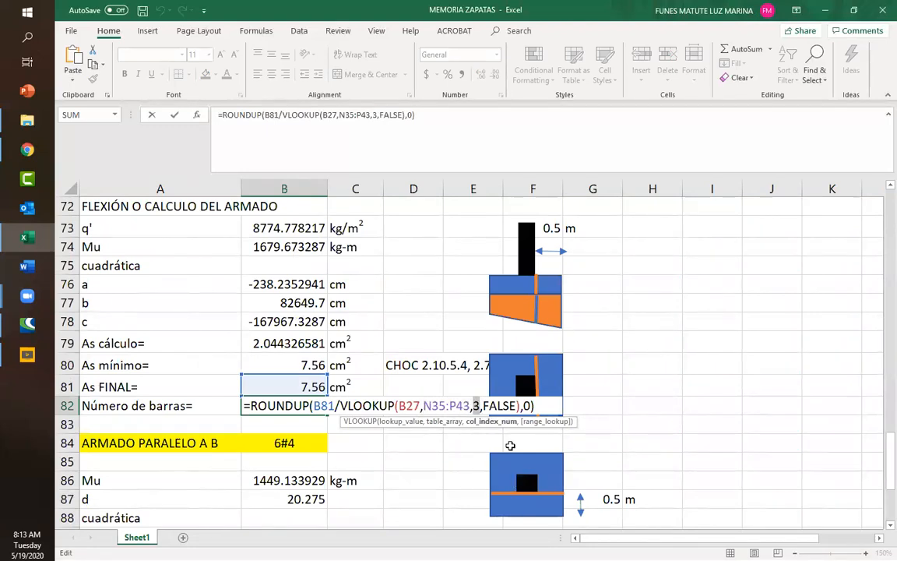
drag(482, 406, 525, 406)
click(527, 405)
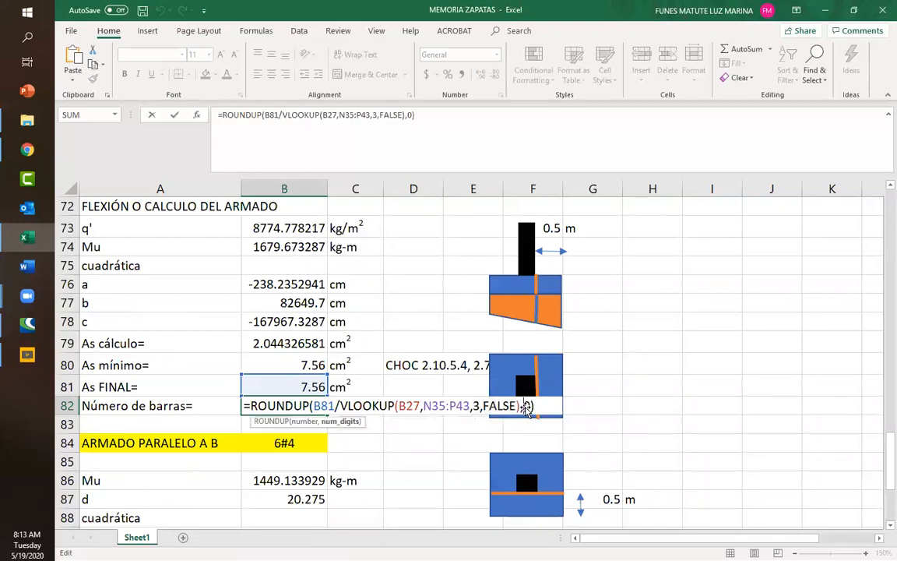
Highlight the number and num_digits arguments of ROUNDUP in the Número de barras formula, and close it without changes
click(340, 422)
click(304, 421)
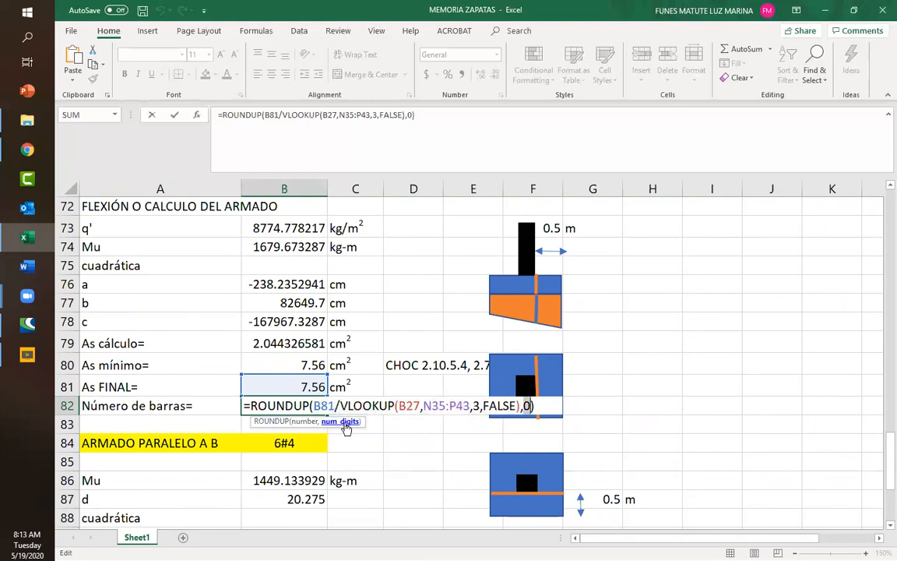
click(343, 422)
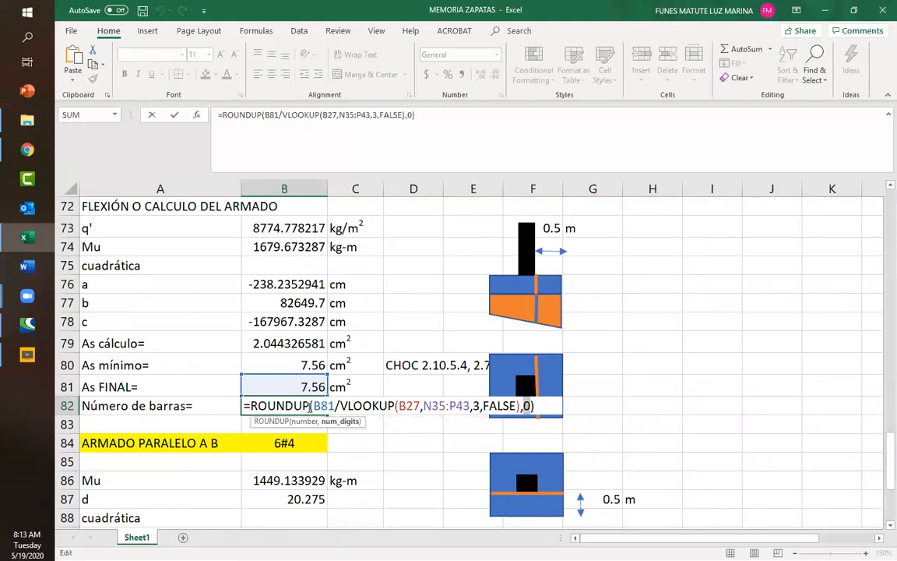
key(Escape)
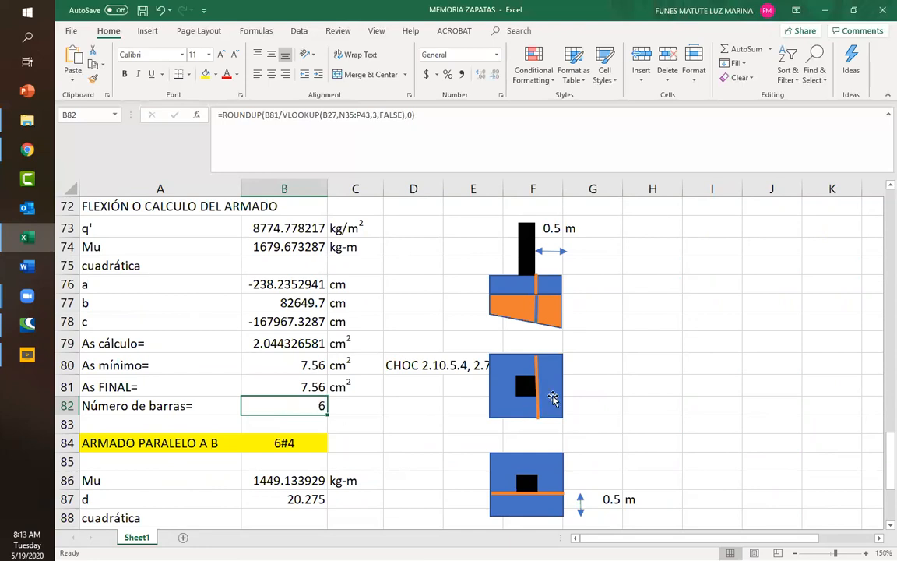
Open the ARMADO PARALELO A B formula in B84, highlight its "#" text and B27 parts, and close it without changes
scroll(356, 409, down, 1)
scroll(356, 410, down, 1)
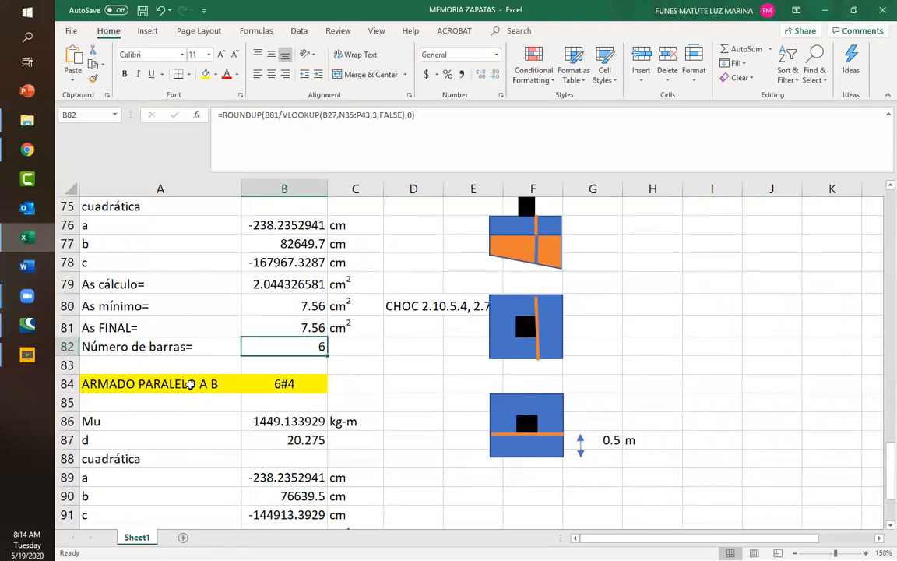
click(267, 383)
double_click(267, 383)
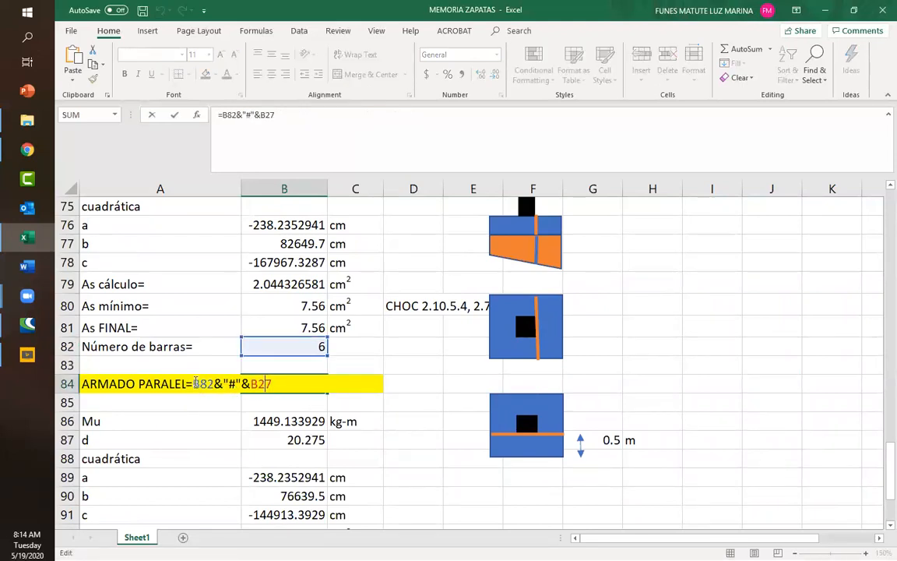
drag(215, 381, 221, 384)
drag(228, 384, 276, 384)
click(251, 384)
key(Escape)
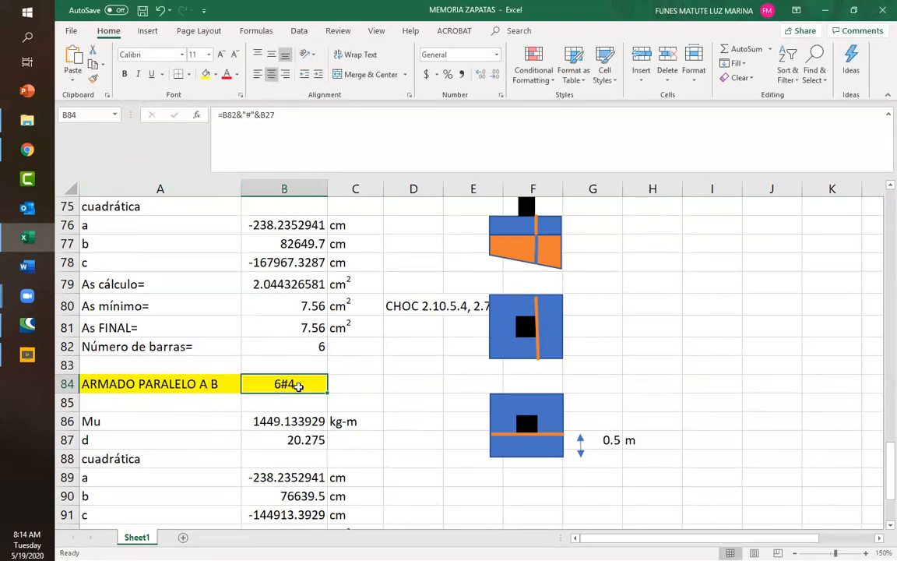
Set the reinforcement bar parallel to B in B27 to 5 and check the resulting number of bars and ARMADO PARALELO A B
scroll(296, 343, up, 16)
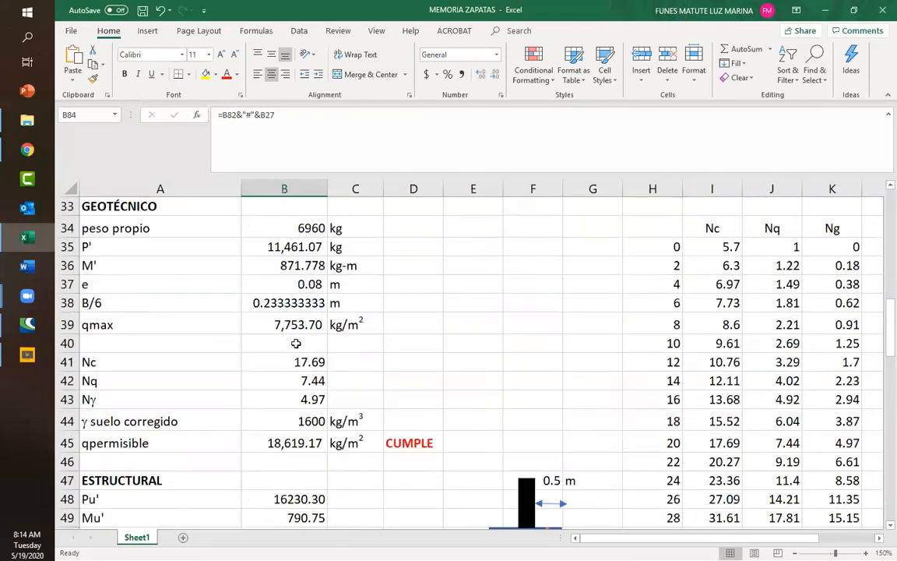
scroll(296, 344, up, 2)
click(308, 317)
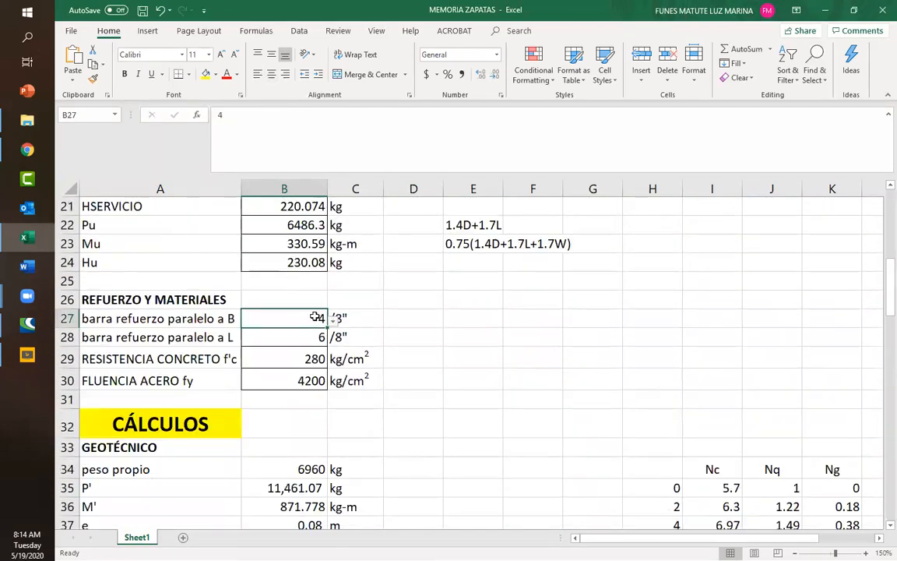
click(334, 320)
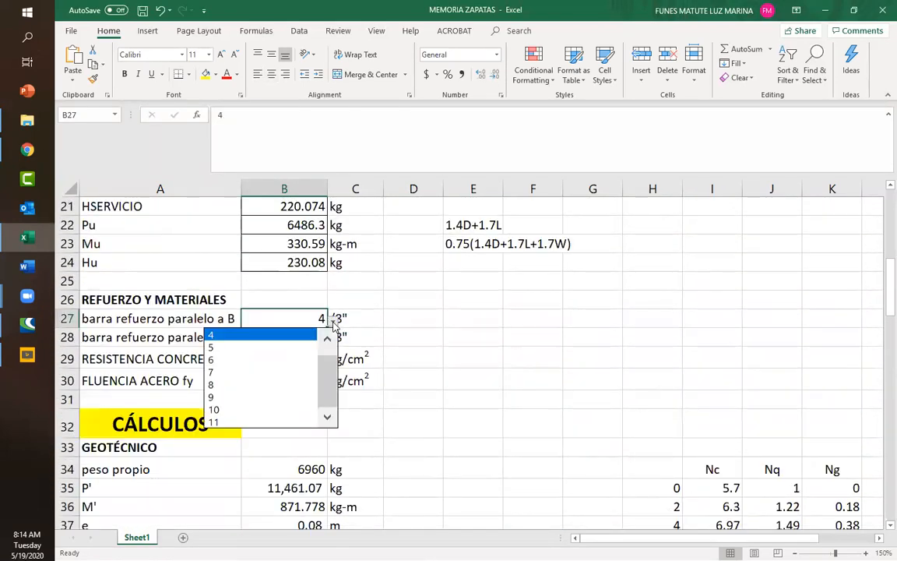
click(229, 353)
scroll(280, 409, down, 9)
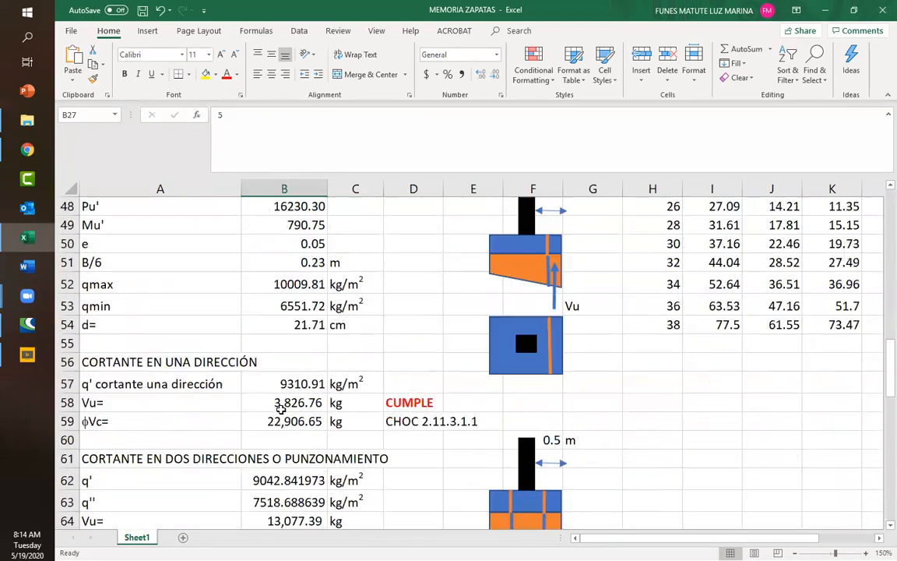
scroll(281, 405, down, 9)
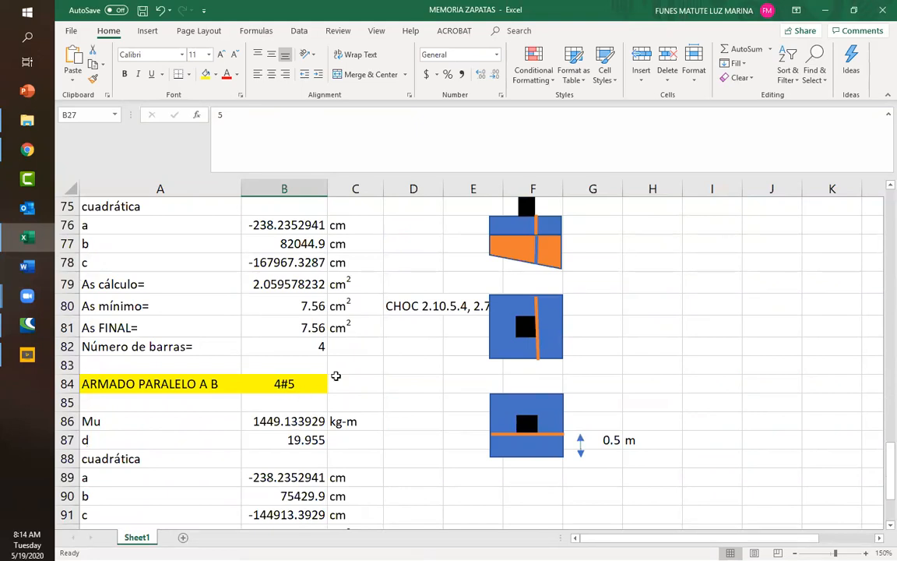
scroll(336, 376, down, 2)
scroll(344, 362, up, 1)
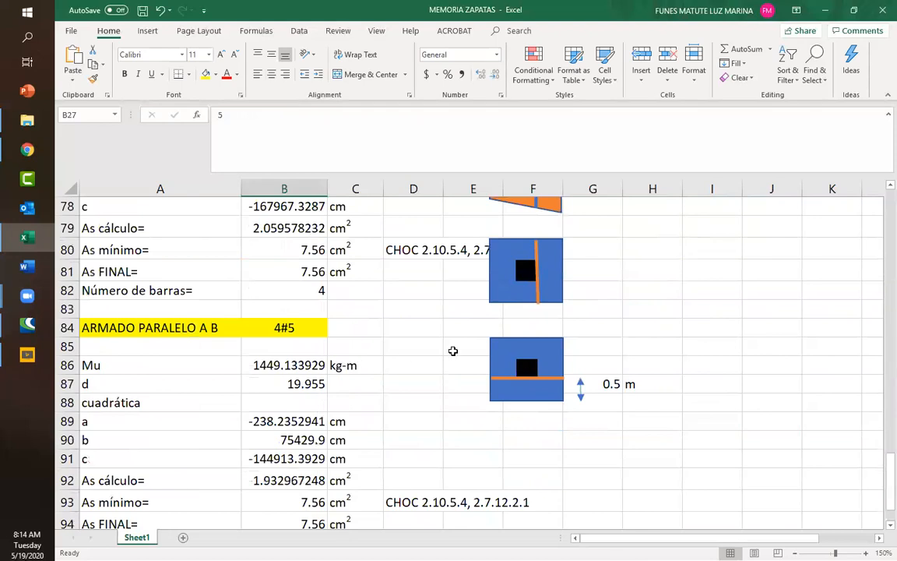
scroll(351, 366, up, 1)
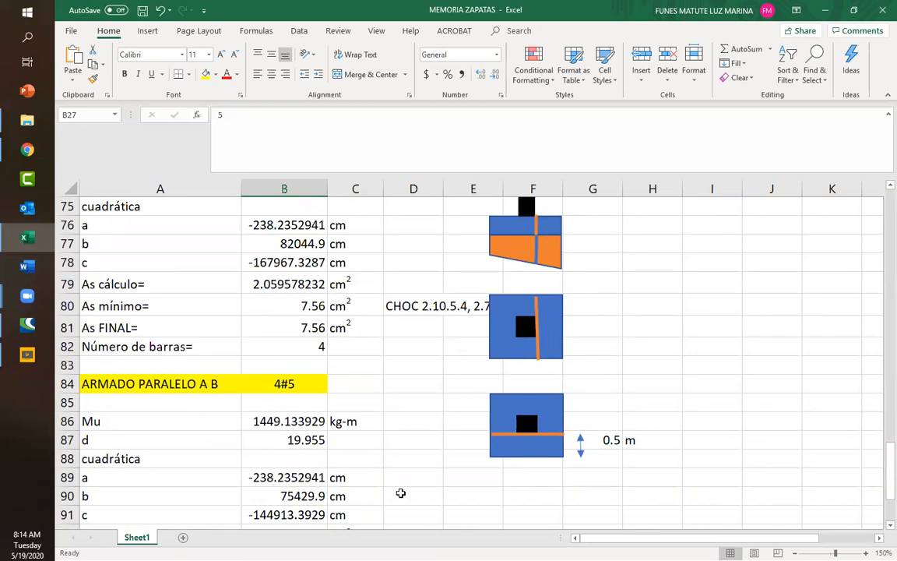
Annotate the screen beside the footing diagrams with a filled black rectangle containing four horizontal red lines as bars parallel to B
mouse_move(635, 300)
mouse_down()
mouse_move(663, 343)
mouse_move(738, 375)
mouse_up()
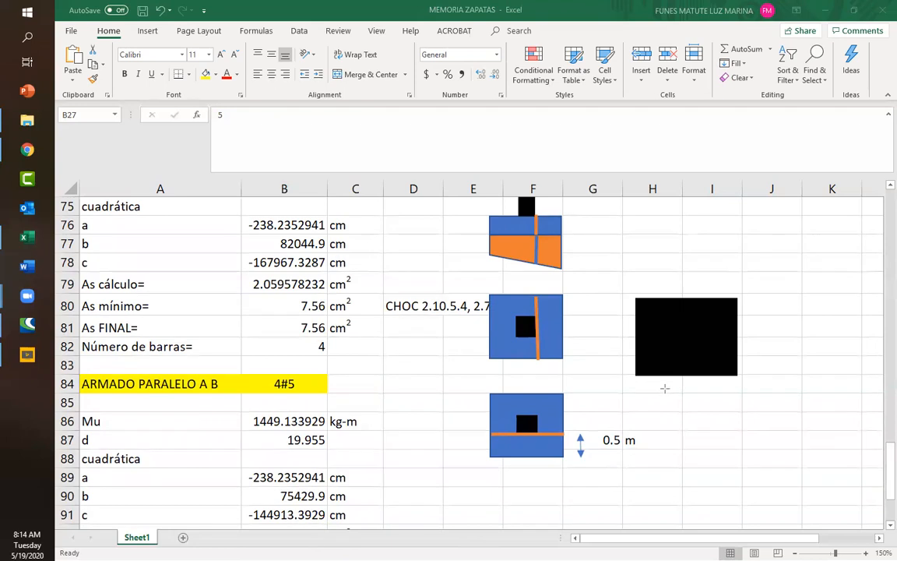
drag(649, 366, 722, 363)
drag(651, 350, 721, 348)
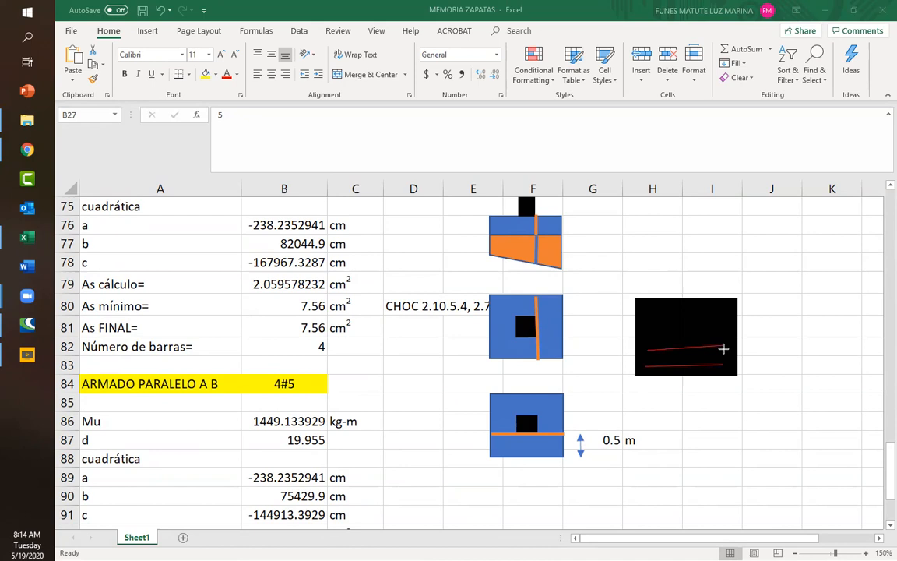
drag(650, 328, 728, 326)
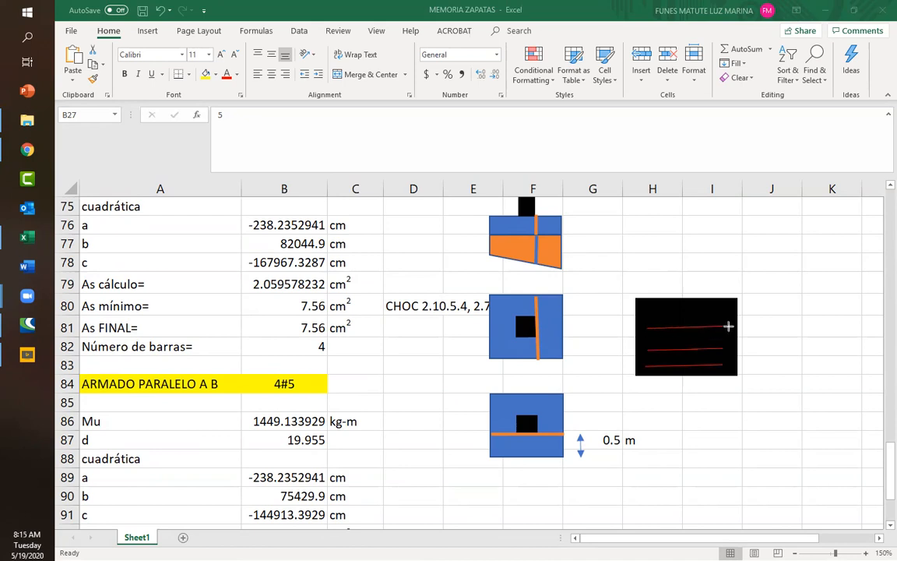
drag(649, 314, 723, 312)
Label the annotated rectangle with B below it and L beside its vertical edge
text(b)
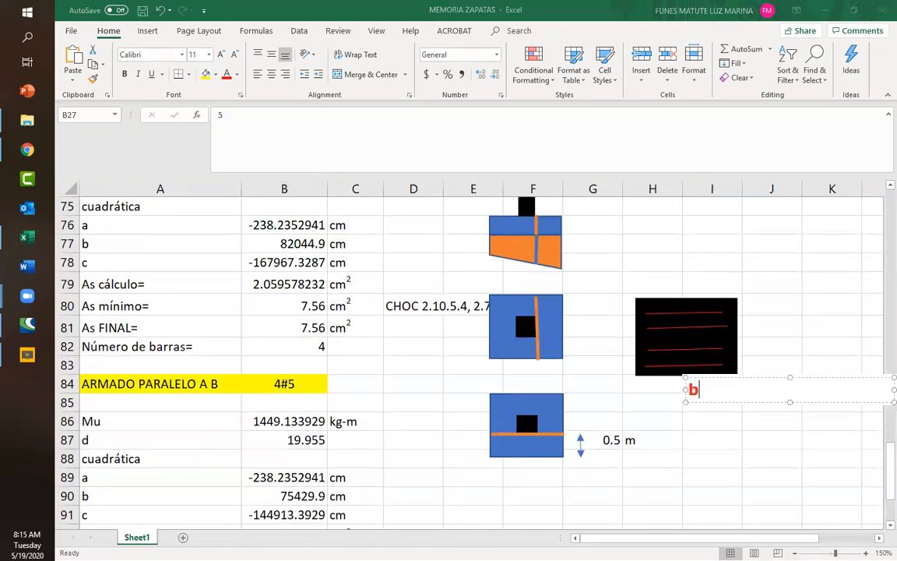
key(BackSpace)
text(B)
key(Escape)
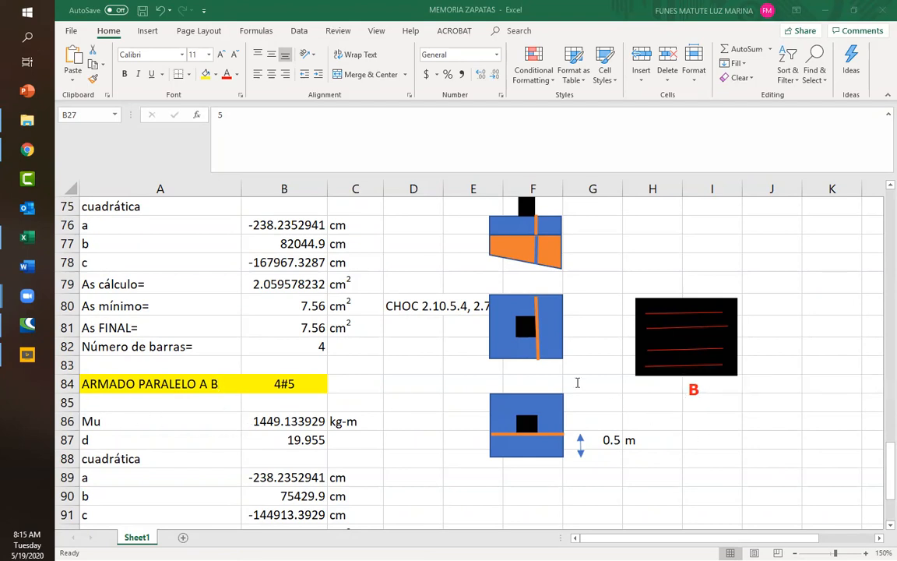
click(752, 335)
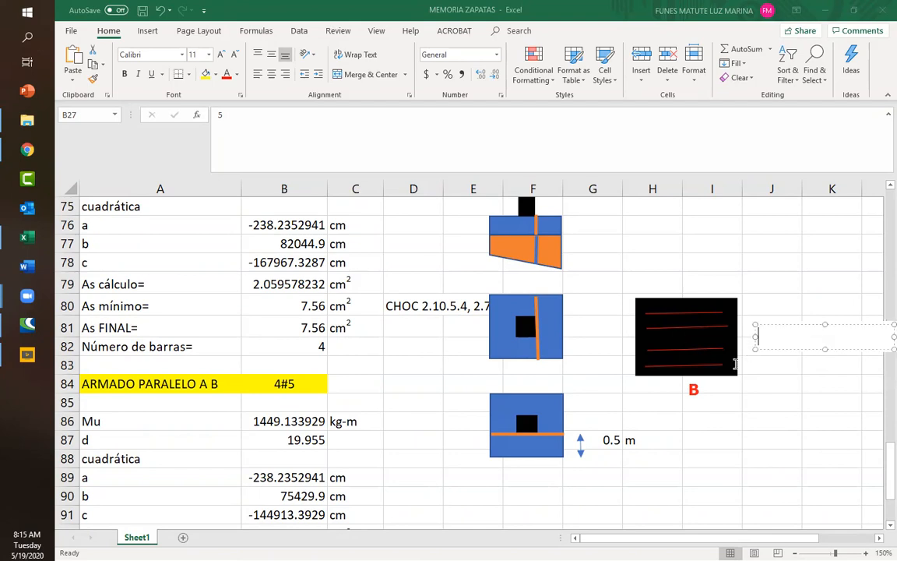
text(L)
key(Escape)
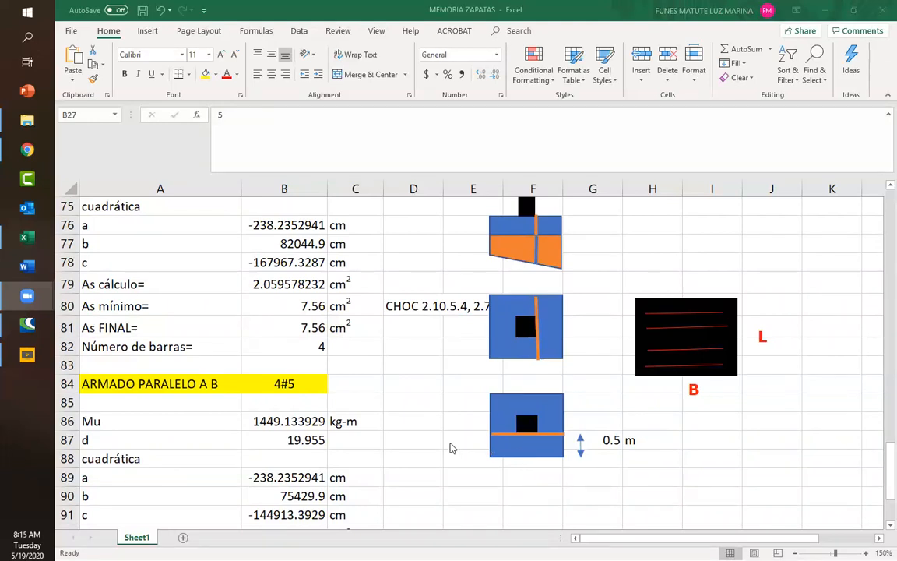
Open the 0.5 m overhang formula in G87, highlight its B13 reference and trace E16 and B13 to the dimensions section
click(267, 426)
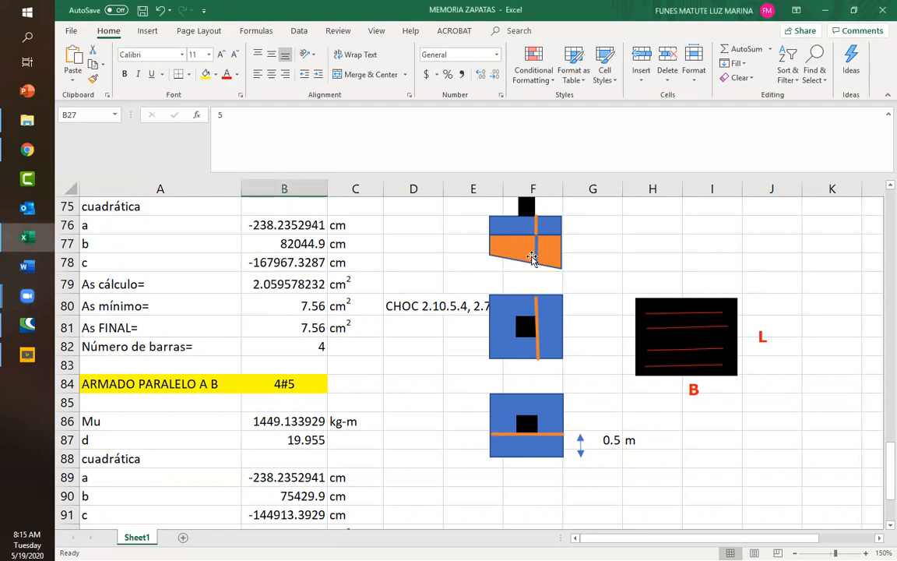
click(514, 251)
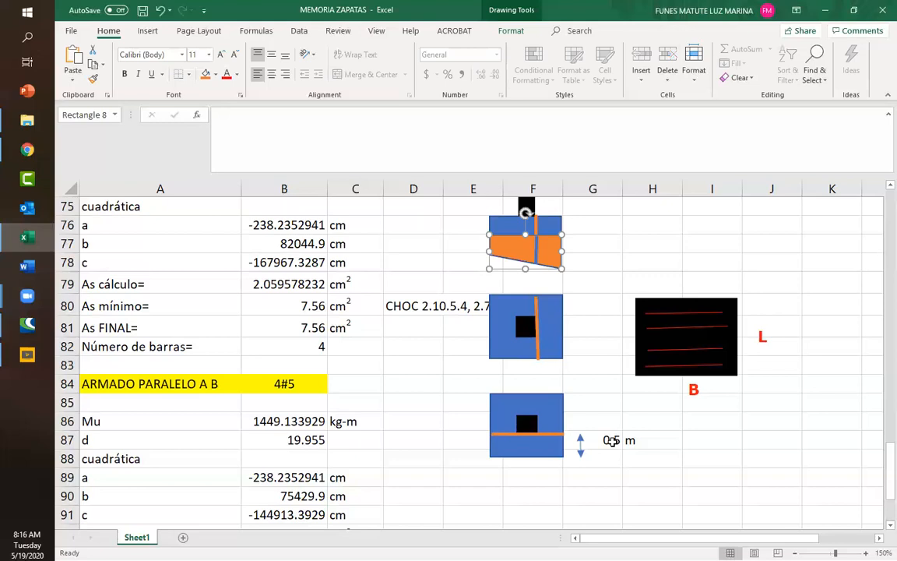
click(613, 441)
double_click(608, 440)
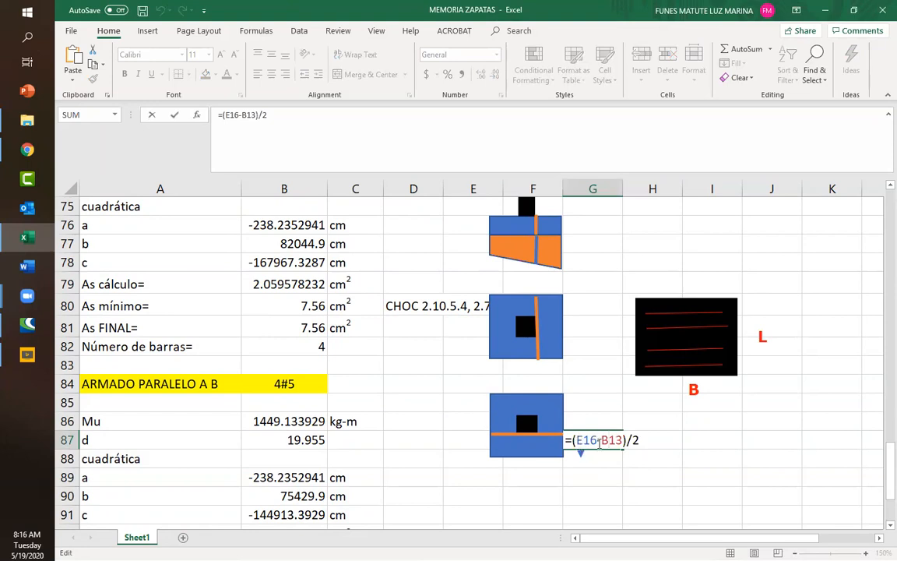
drag(598, 439, 621, 440)
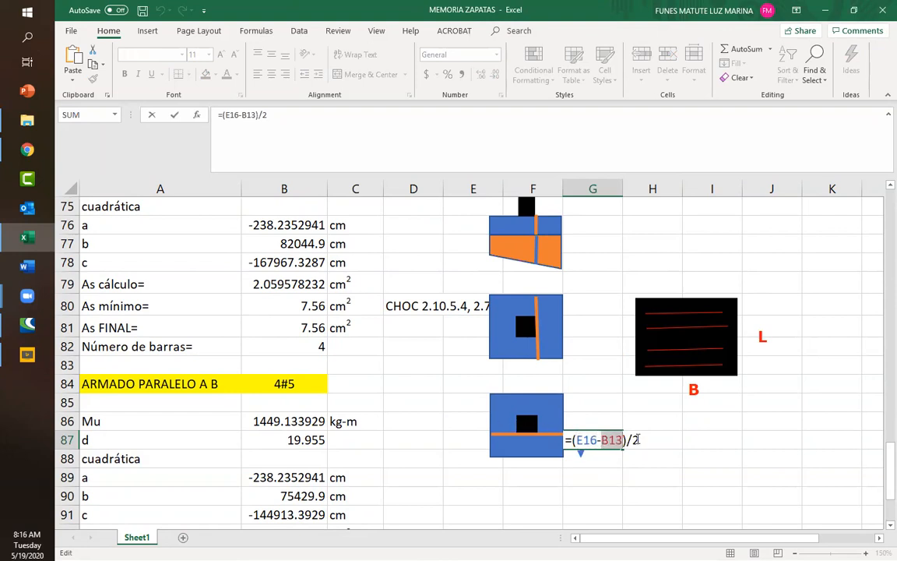
scroll(599, 306, up, 16)
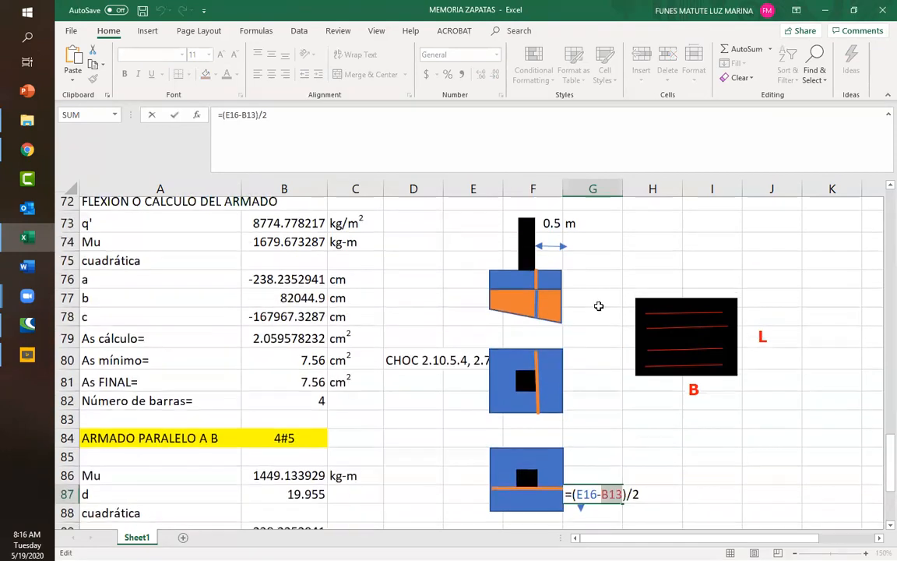
scroll(568, 313, up, 6)
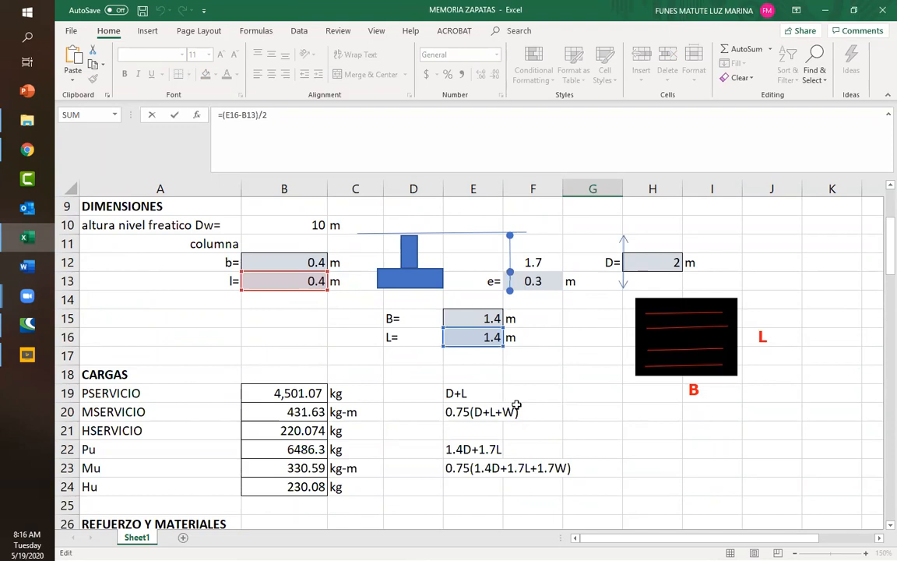
Return to the flexure section and close the overhang formula in G87 unchanged
scroll(517, 405, down, 19)
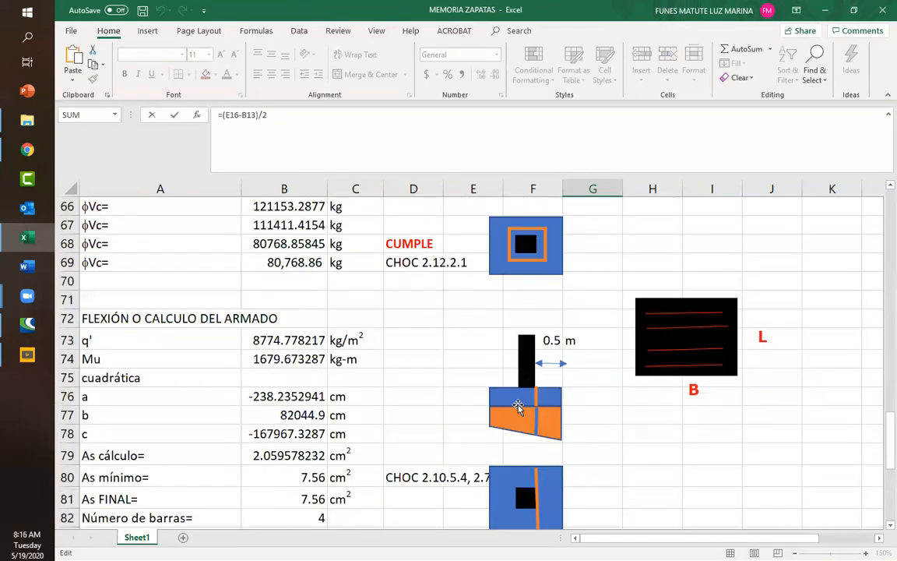
scroll(518, 405, down, 4)
key(ctrl+Return)
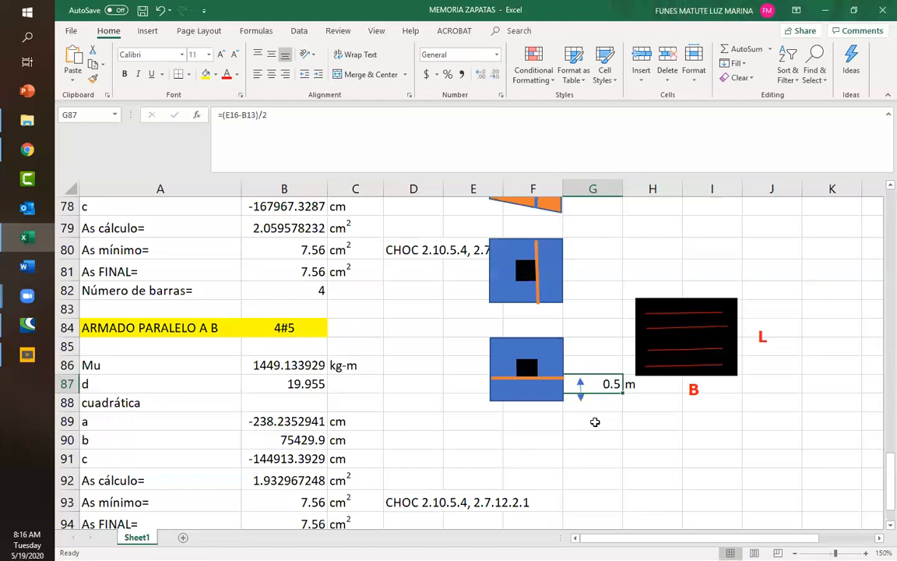
Open the Mu formula in B86, highlight its B52 and B53 references, and trace them to qmax and qmin
scroll(268, 306, down, 1)
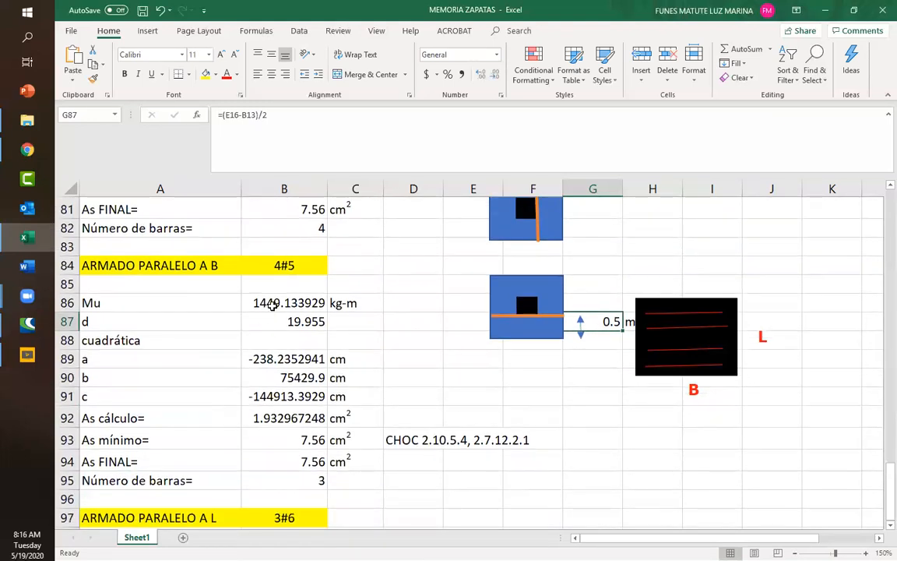
click(271, 306)
double_click(271, 306)
double_click(271, 305)
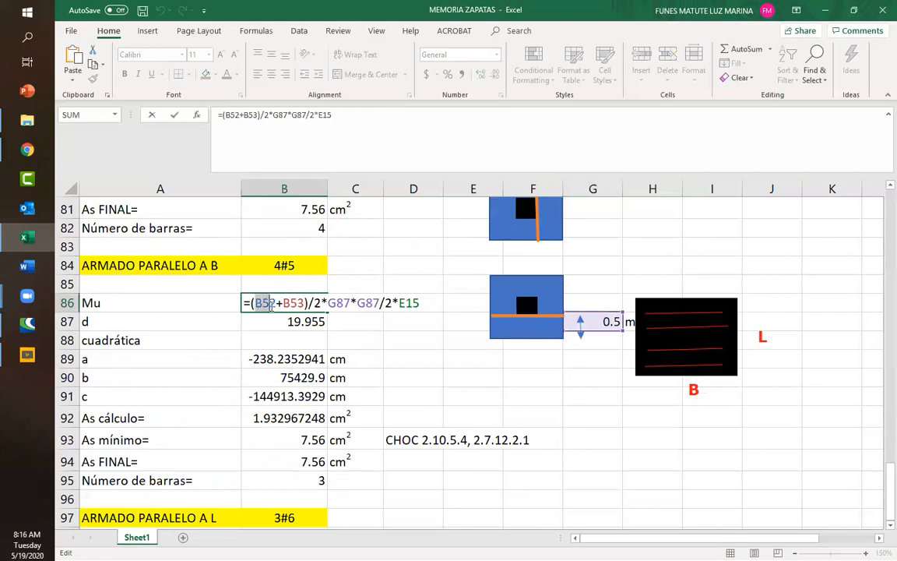
double_click(294, 303)
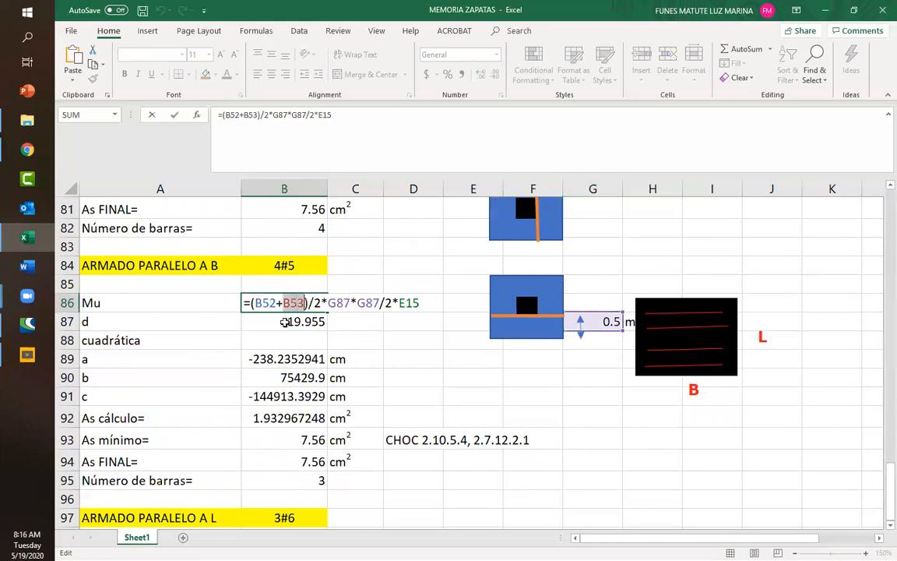
scroll(285, 321, up, 7)
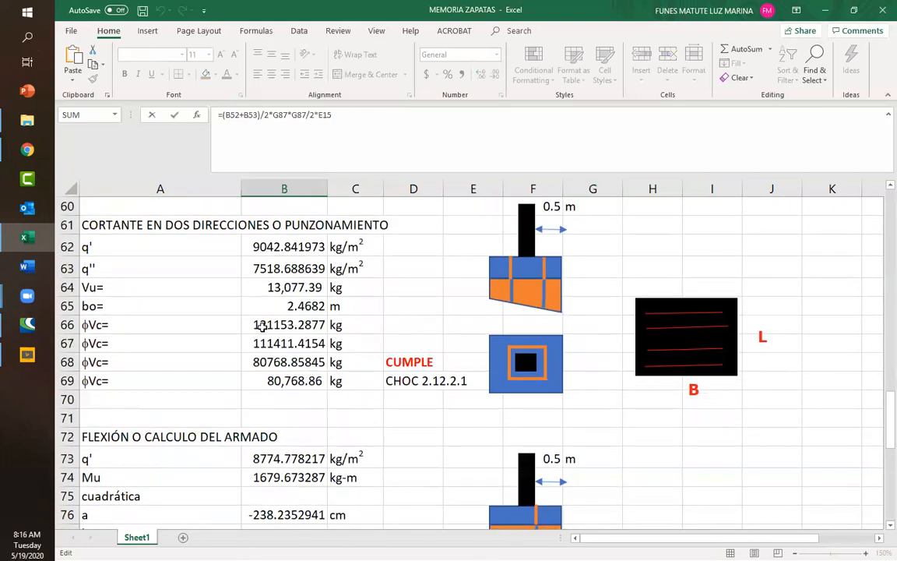
scroll(261, 325, up, 3)
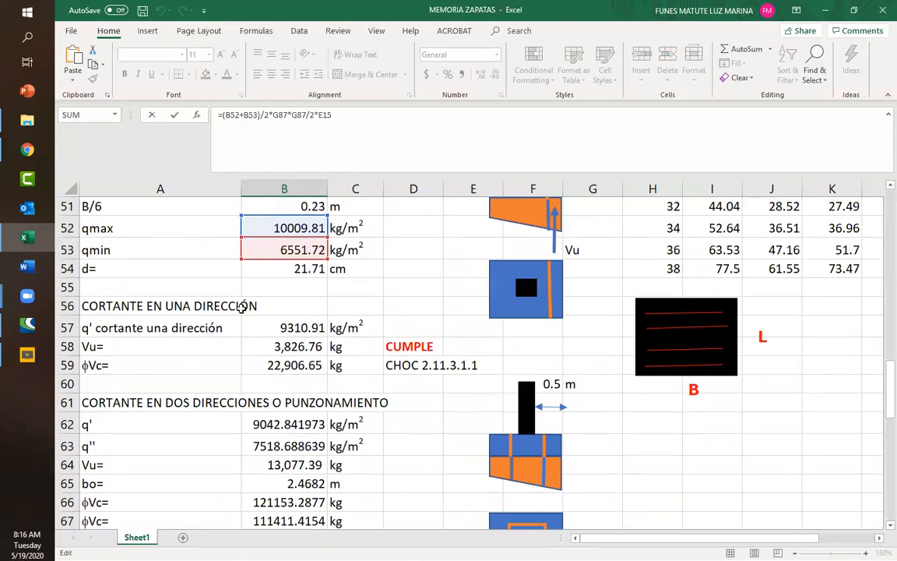
scroll(250, 312, up, 3)
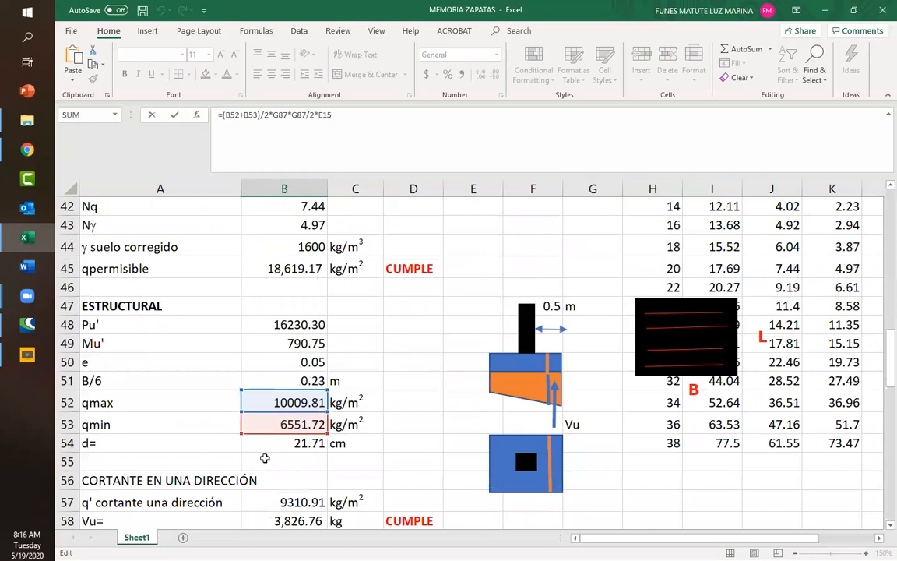
scroll(224, 430, down, 6)
scroll(225, 433, down, 9)
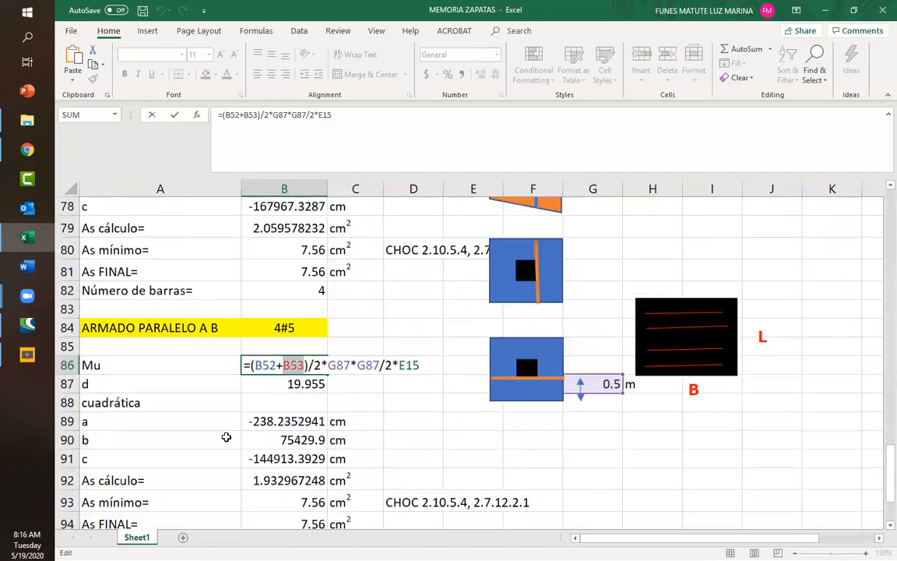
scroll(278, 458, up, 2)
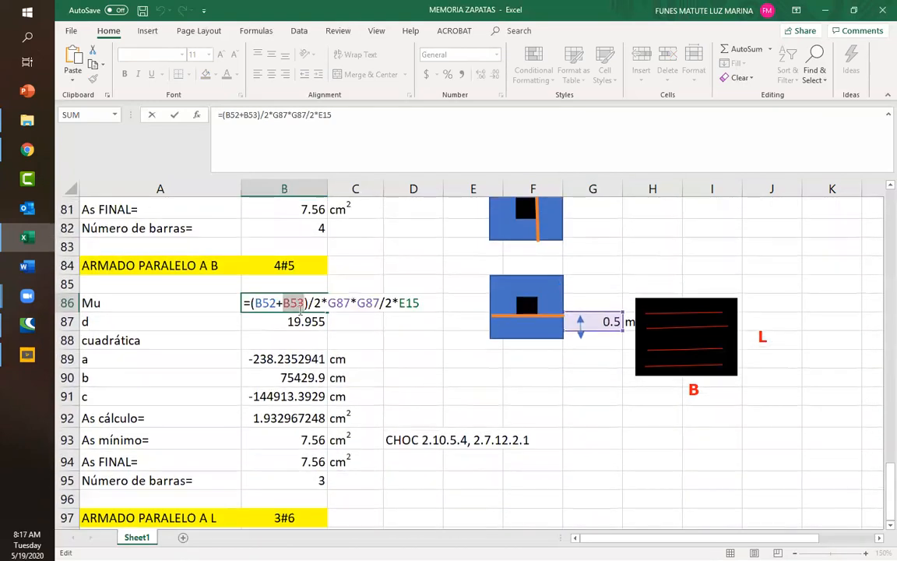
Highlight the G87, G87/2 and E15 terms one after another in the B86 moment formula
drag(328, 303, 351, 303)
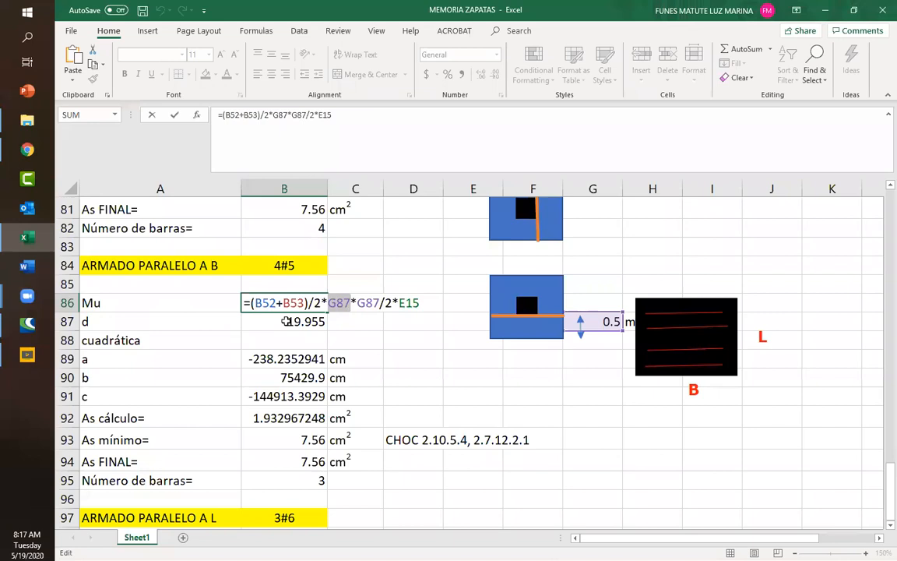
drag(357, 303, 389, 306)
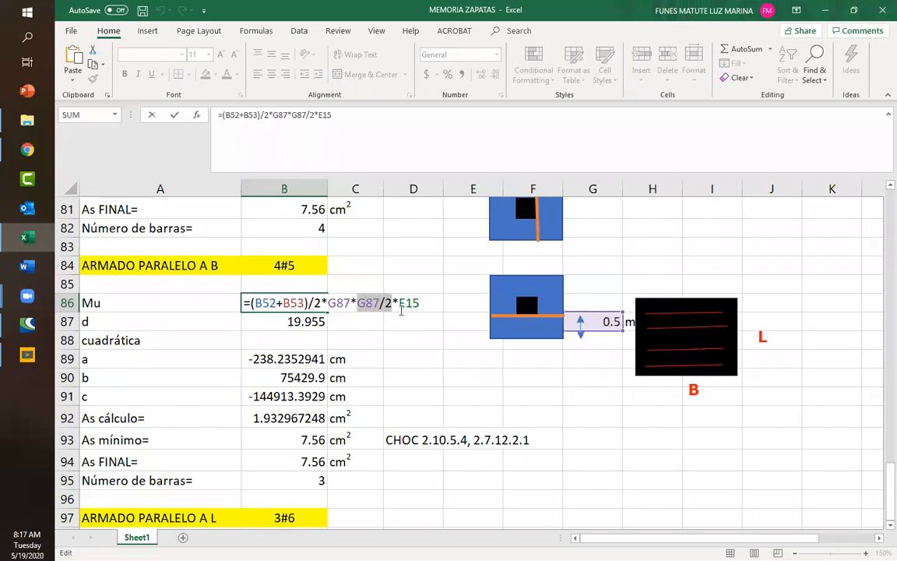
double_click(409, 303)
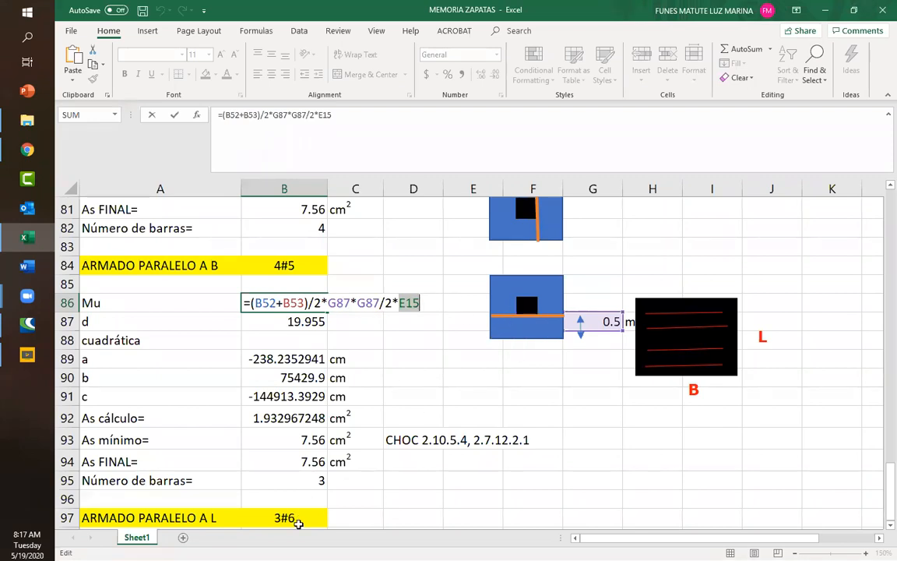
Shade the footing strip below the orange line in translucent red, and close the B86 formula unchanged
mouse_move(491, 317)
mouse_down()
mouse_move(534, 337)
mouse_move(564, 338)
mouse_up()
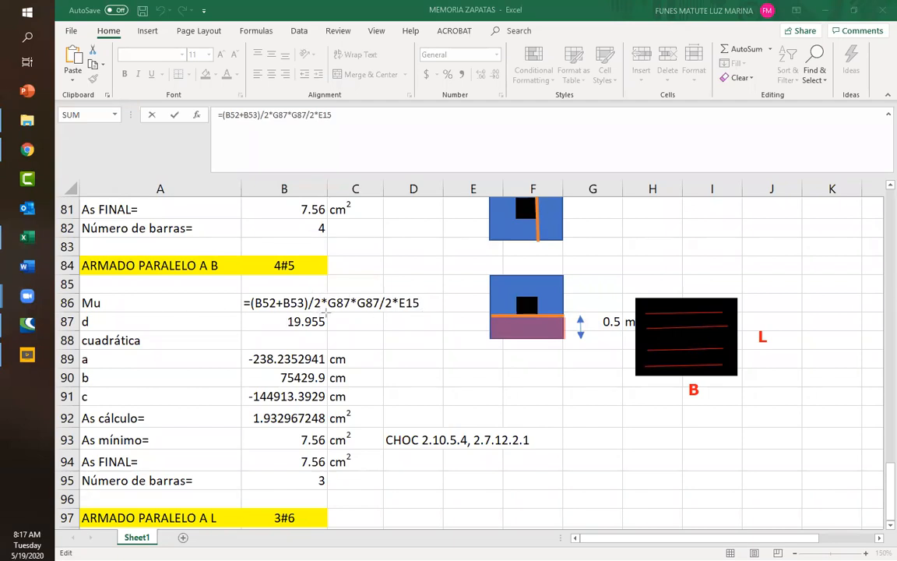
key(Escape)
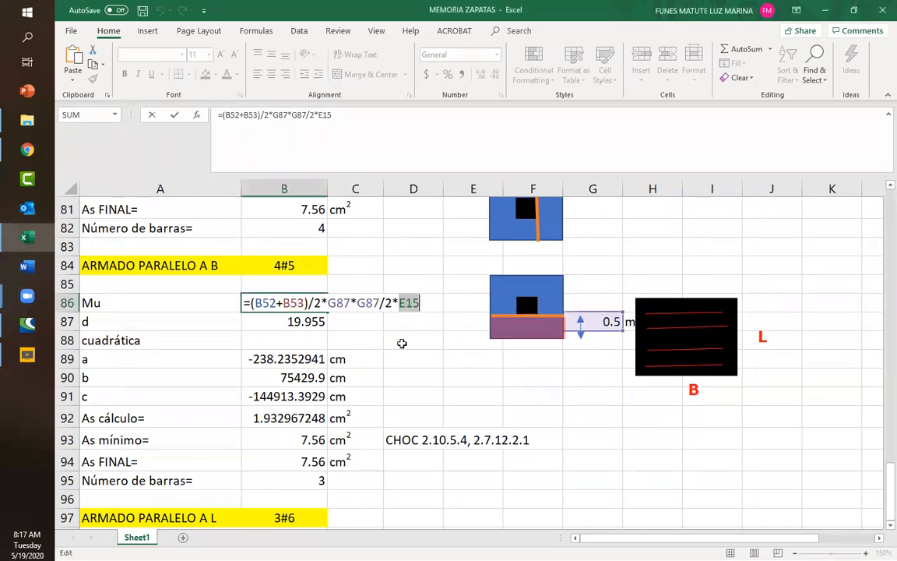
key(Escape)
click(345, 301)
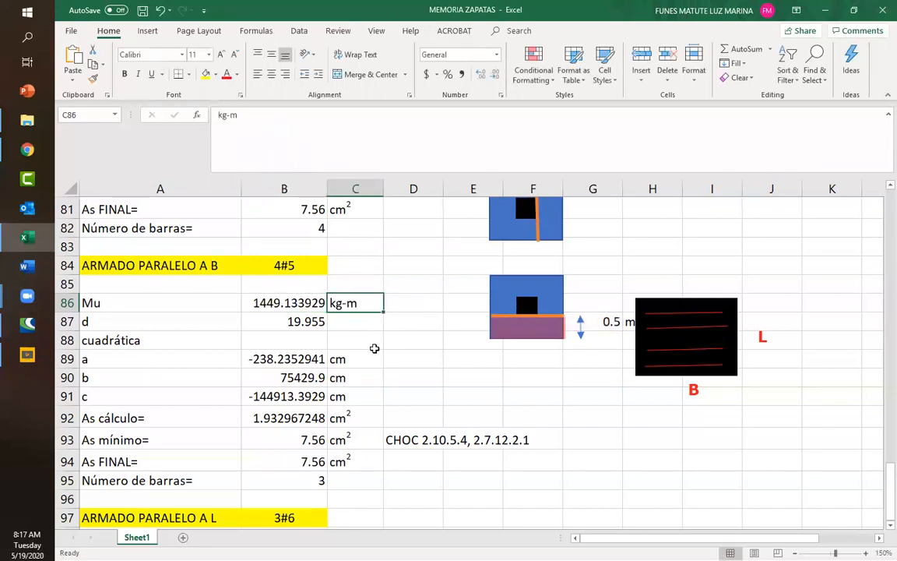
Select d in B87 and annotate the screen with a filled red rectangle containing a black bar line and two black dots above it
click(295, 315)
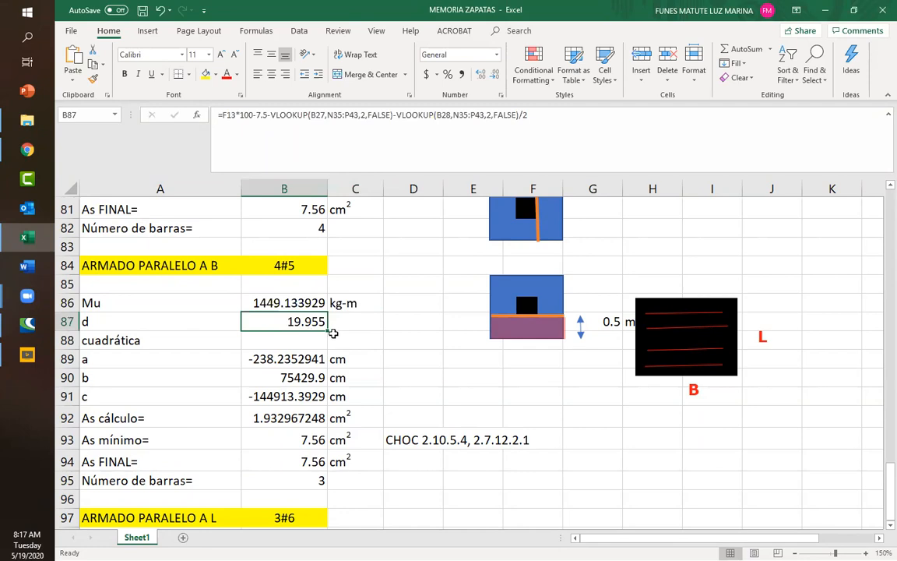
scroll(381, 327, up, 1)
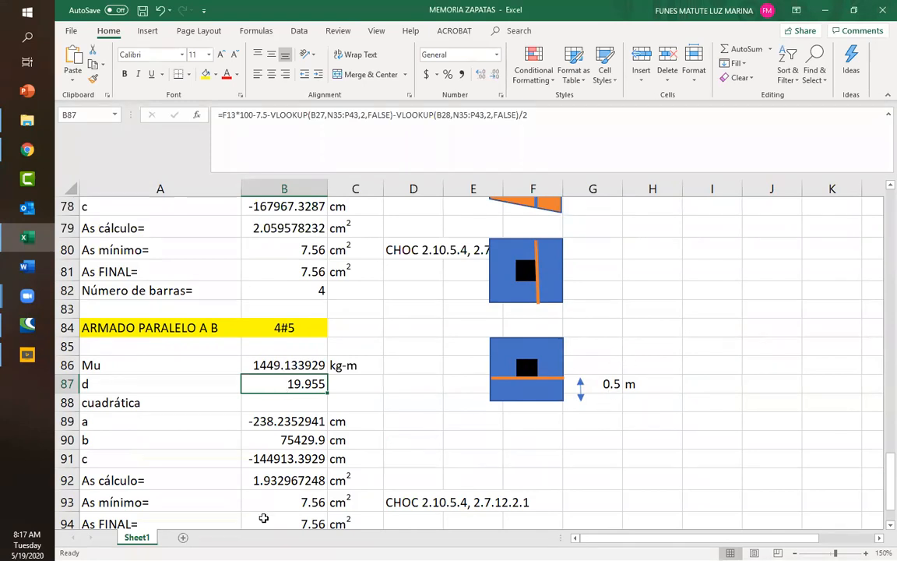
drag(630, 329, 730, 363)
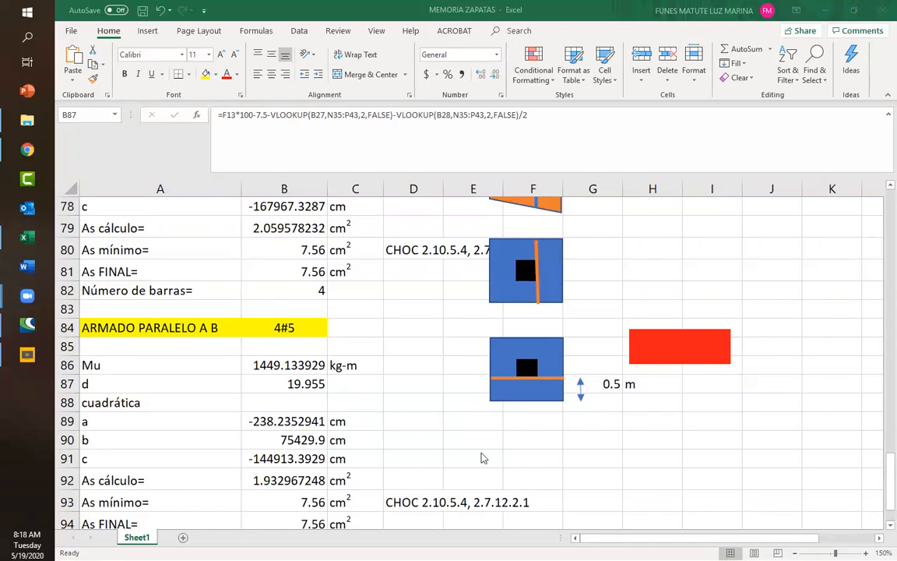
drag(636, 356, 725, 358)
click(647, 352)
click(673, 353)
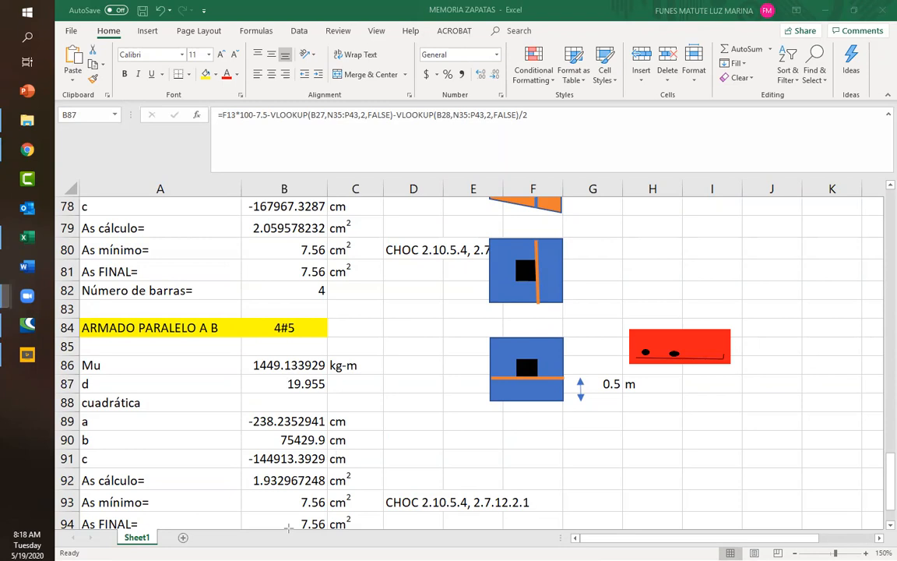
Open the d formula in B87 and highlight its F13, 100 and 7.5 terms in turn
click(289, 381)
double_click(290, 384)
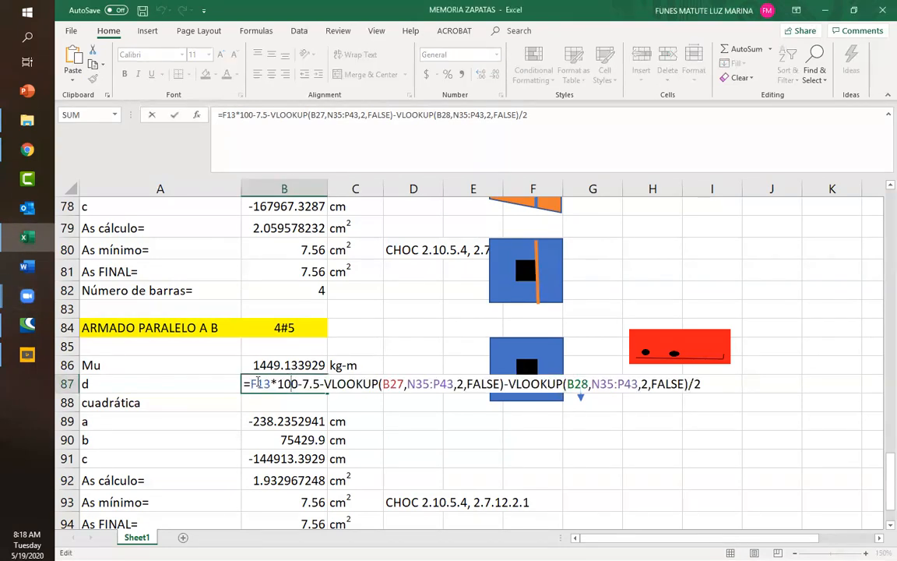
double_click(258, 384)
double_click(291, 384)
double_click(311, 384)
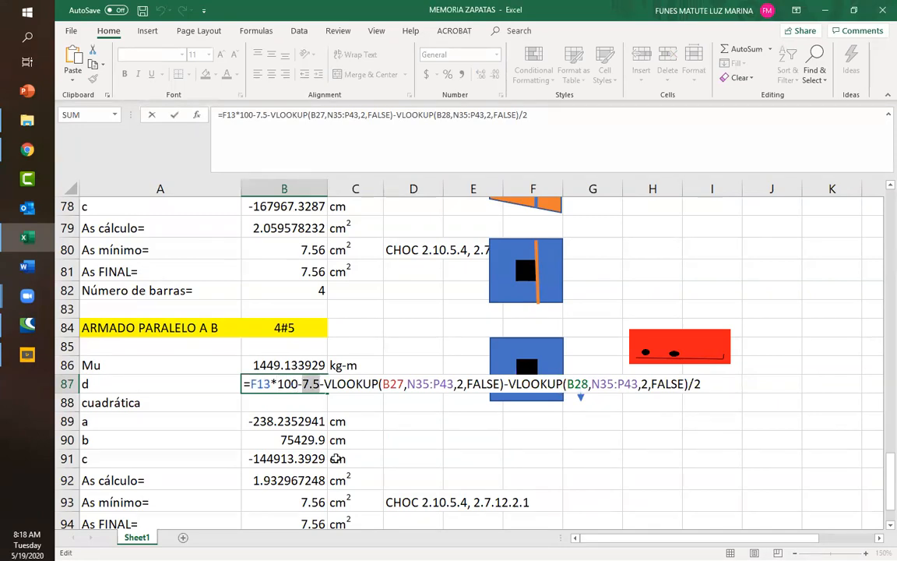
Highlight the B27 and B28 VLOOKUP terms in the B87 formula to relate them to the bar sketch, then close it unchanged
drag(324, 384, 505, 383)
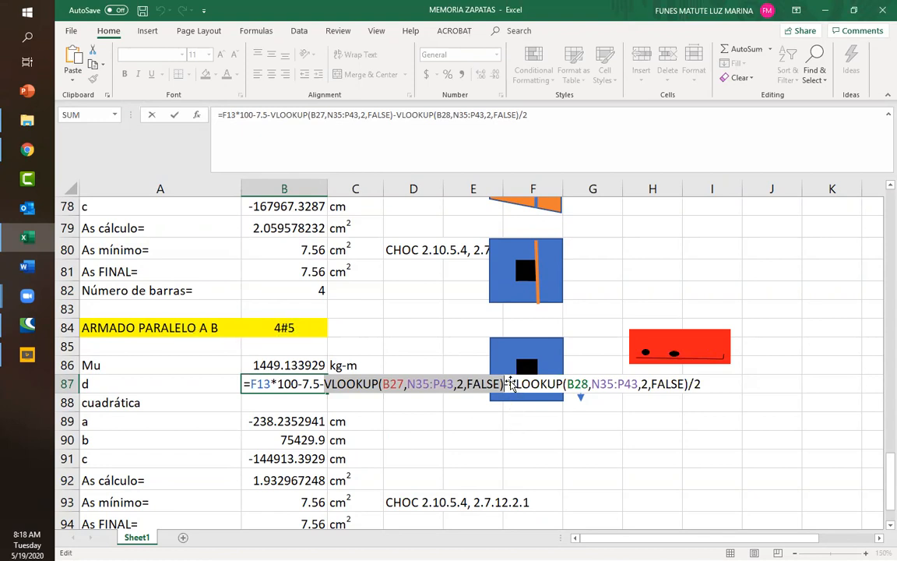
click(508, 384)
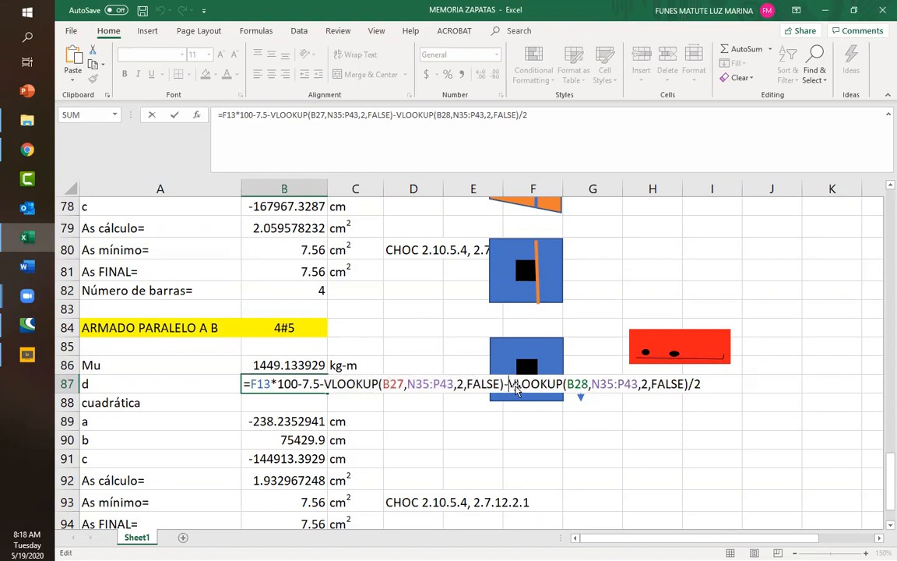
drag(508, 384, 687, 383)
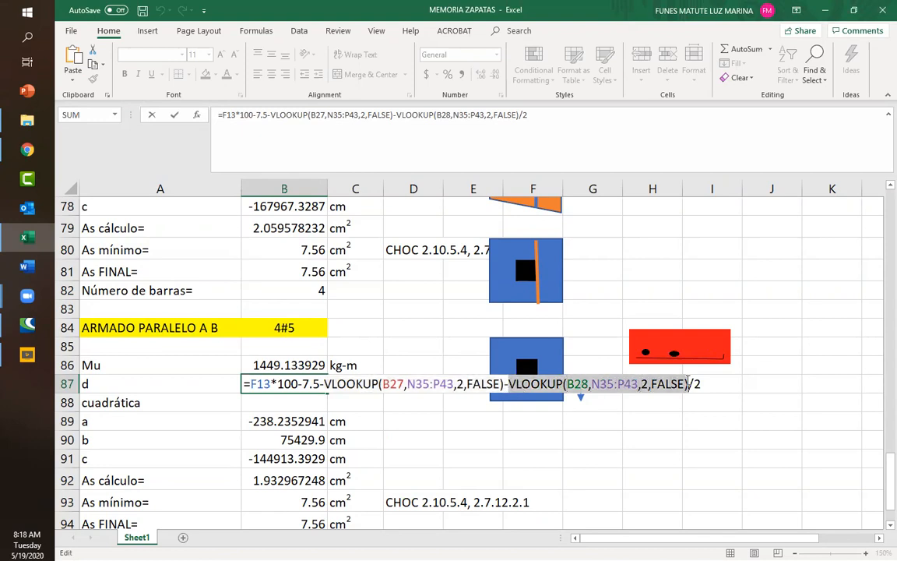
click(645, 352)
drag(325, 383, 504, 384)
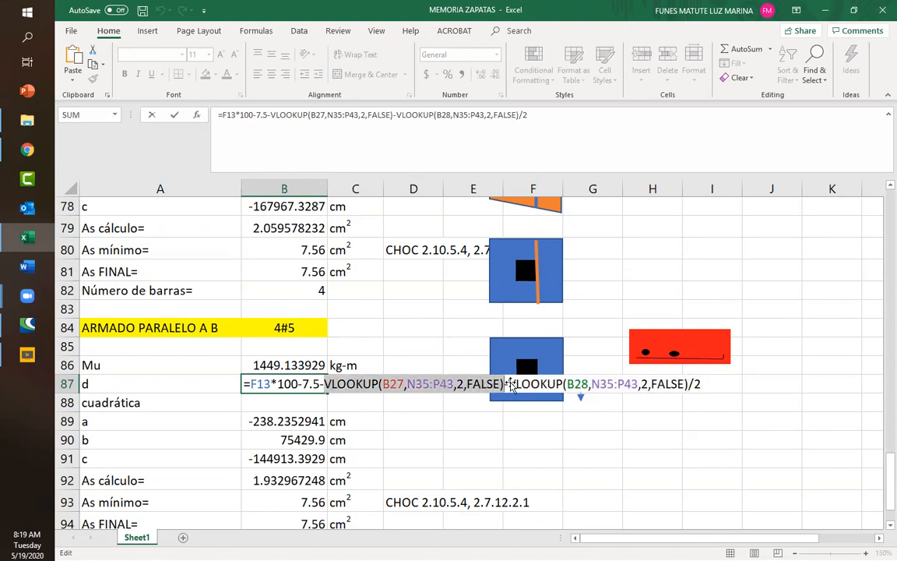
click(508, 383)
drag(508, 384, 689, 384)
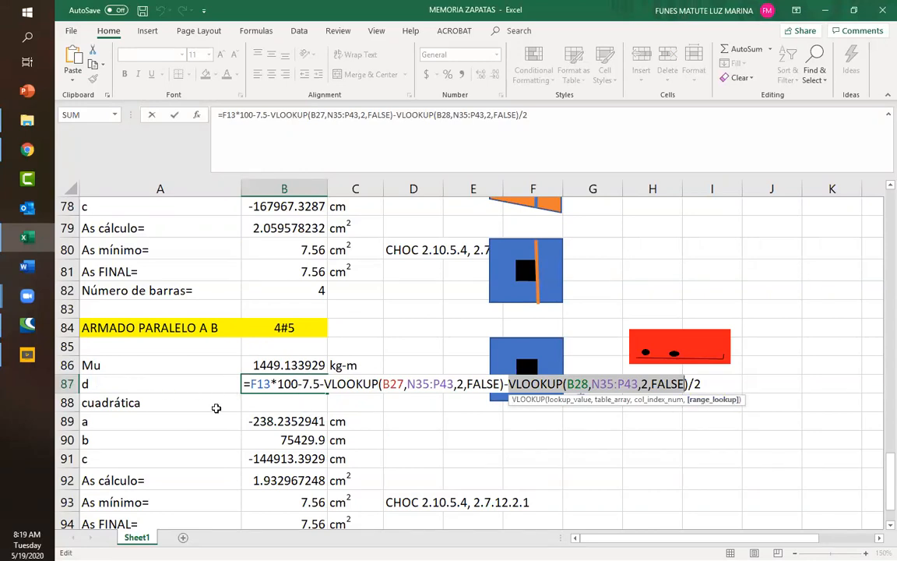
key(ctrl+Return)
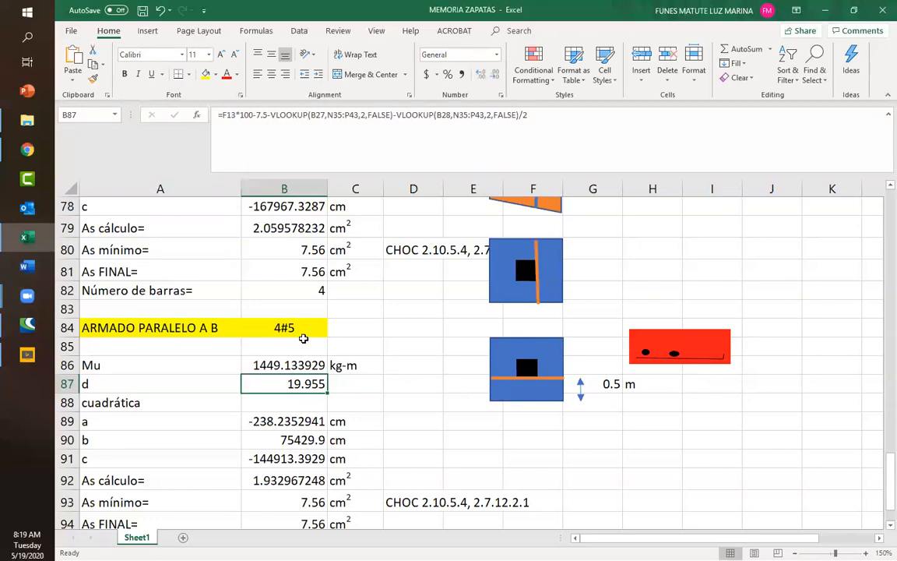
Compare the effective depth formula in B54 with the one for the second direction in B87
scroll(304, 338, up, 7)
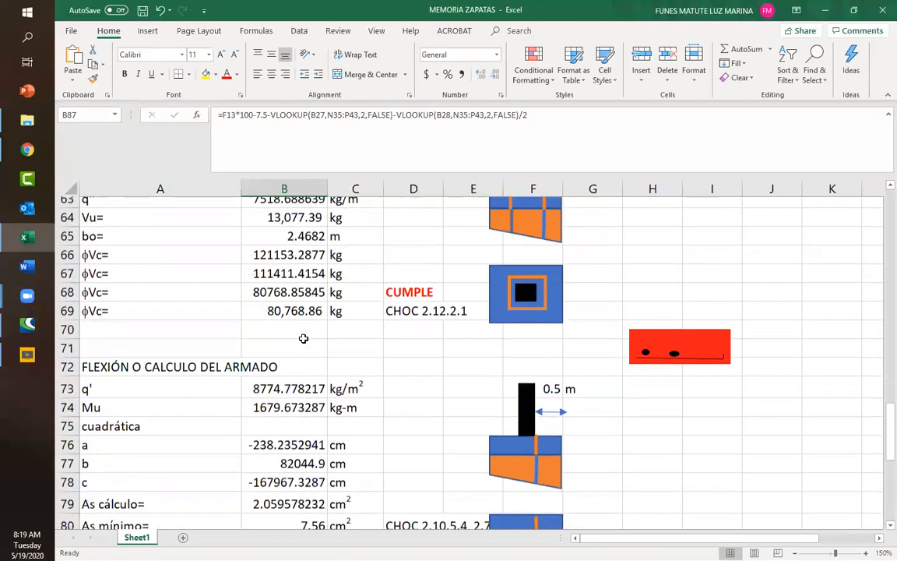
scroll(304, 338, up, 3)
click(300, 326)
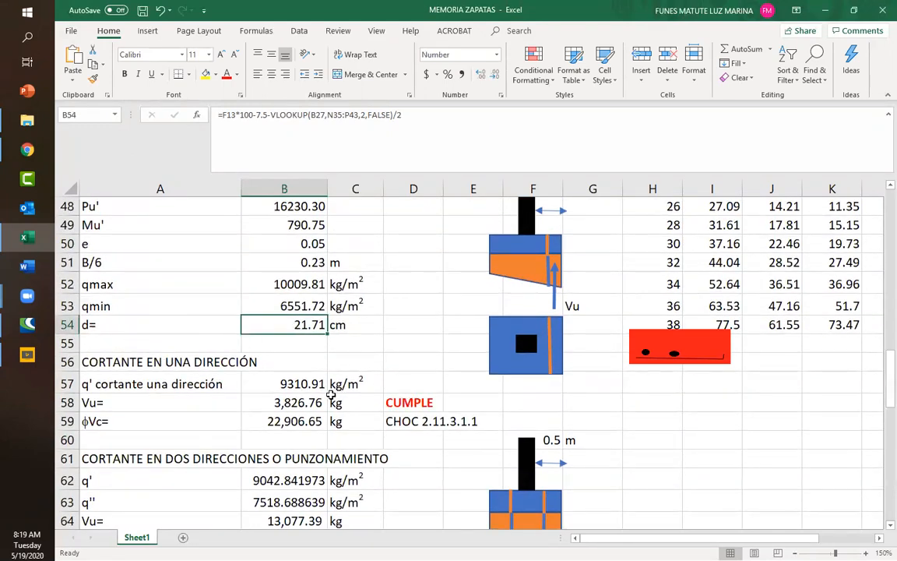
scroll(307, 395, down, 5)
scroll(307, 395, down, 6)
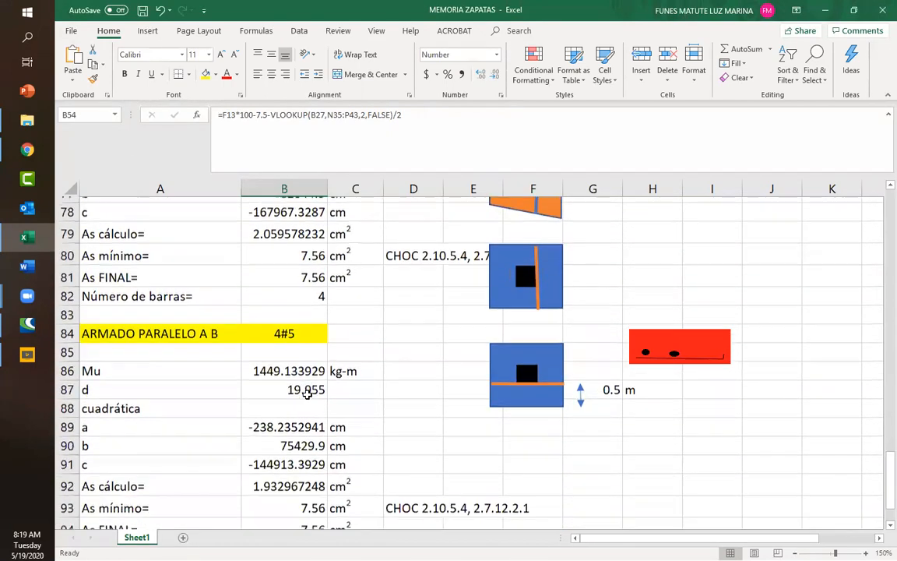
click(269, 322)
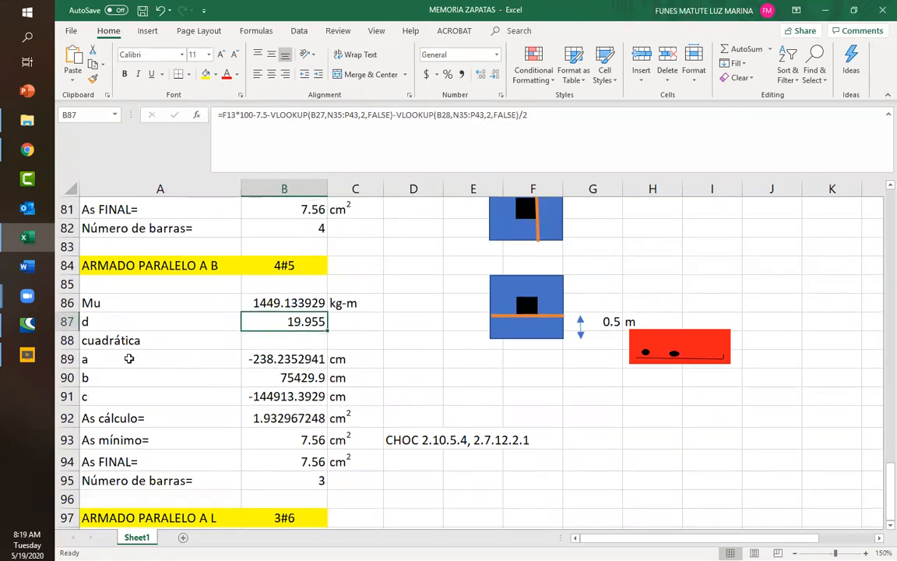
Inspect the quadratic coefficient formulas a in B89 and b in B90, highlighting the B87 effective depth term, and leave both unchanged
click(279, 358)
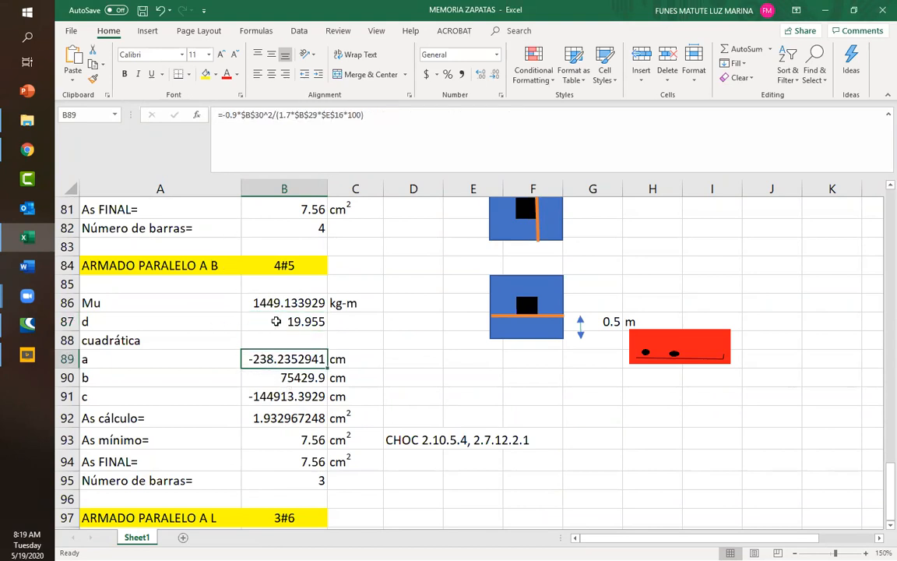
click(274, 321)
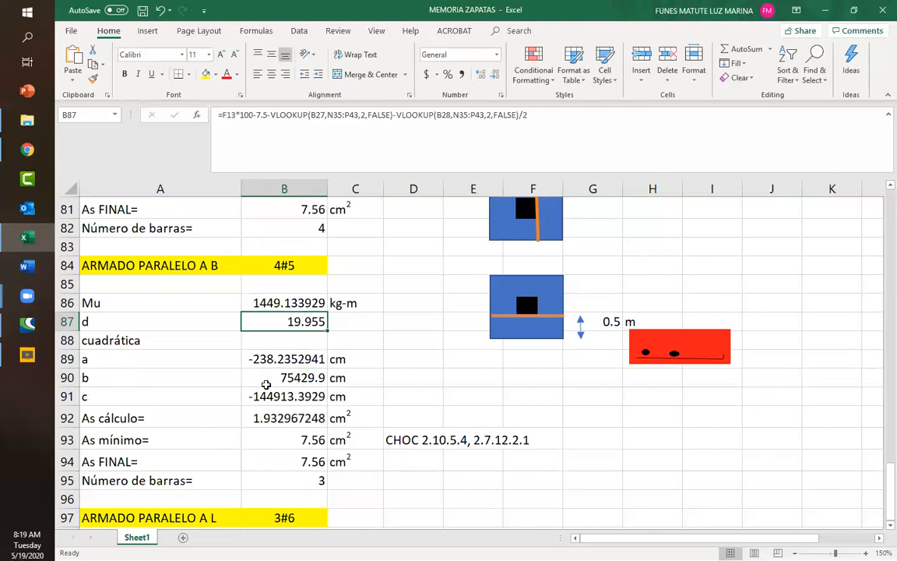
double_click(259, 360)
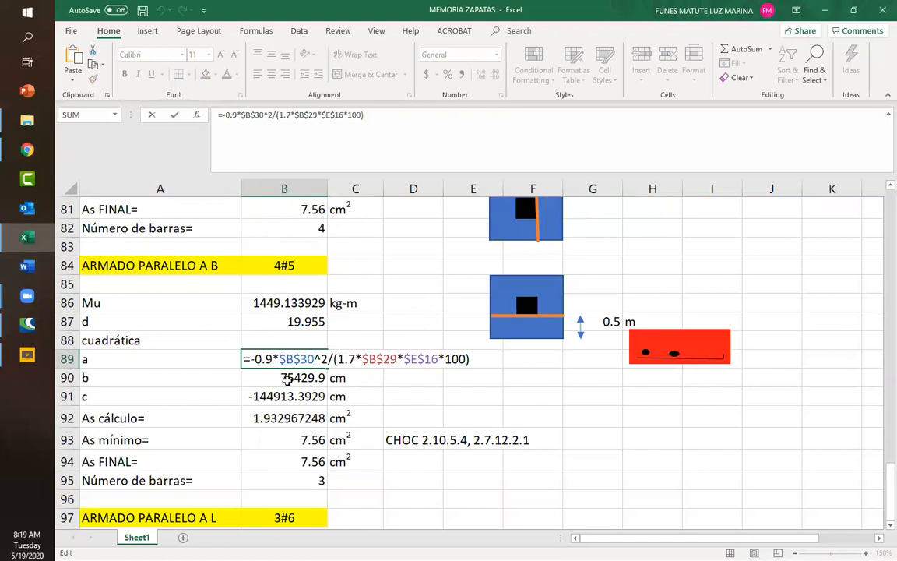
key(Return)
double_click(280, 379)
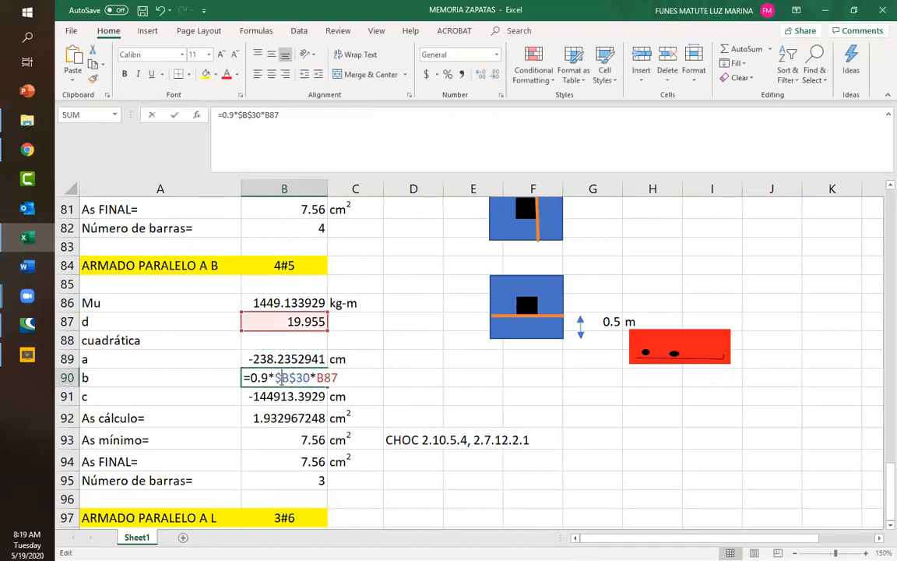
double_click(321, 377)
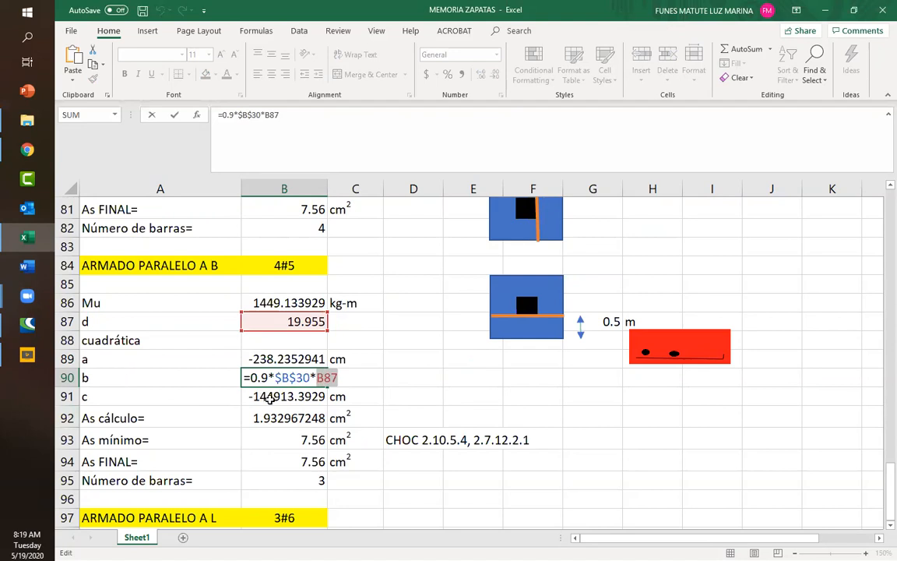
key(Escape)
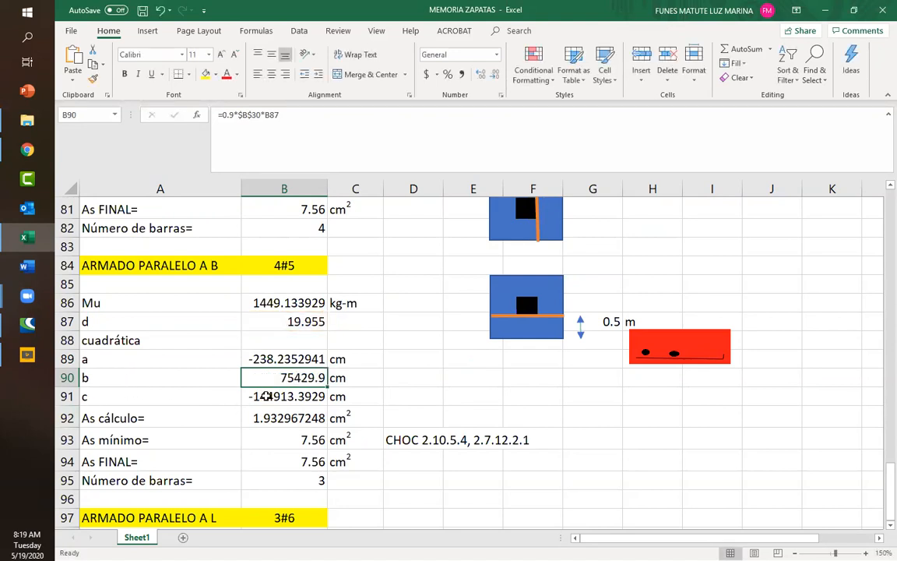
Inspect the coefficient c formula in B91 against b in B90, highlight its B86 moment term, and close it unchanged
click(267, 396)
double_click(268, 395)
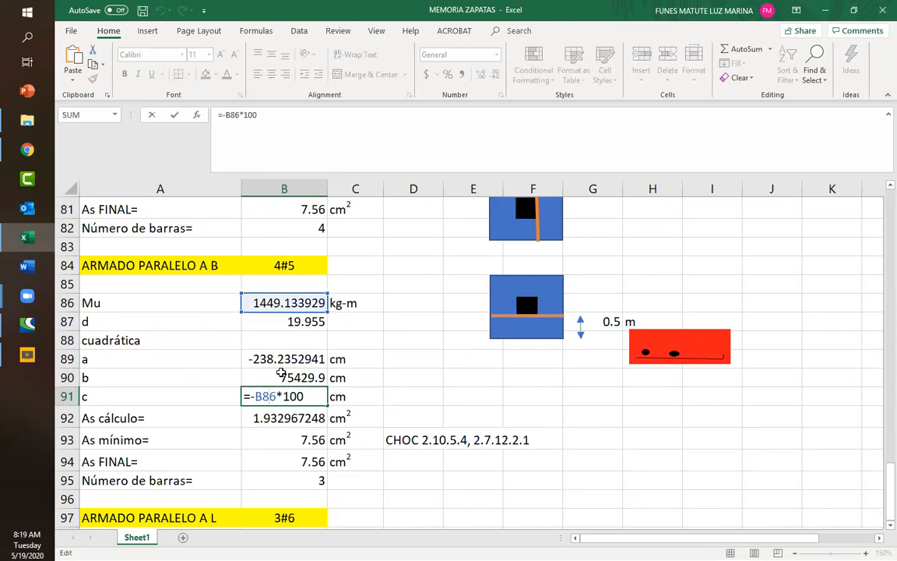
click(282, 377)
double_click(282, 377)
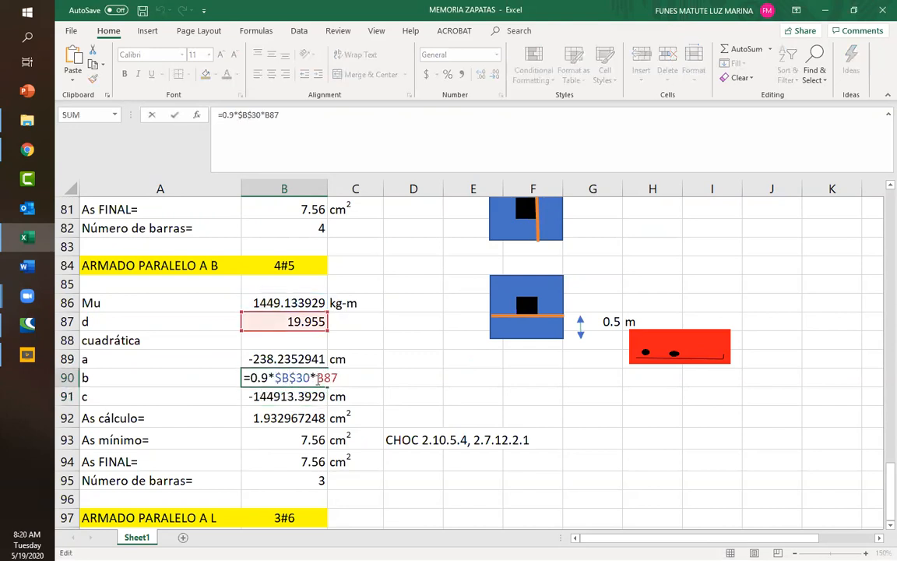
key(Escape)
click(282, 396)
double_click(280, 398)
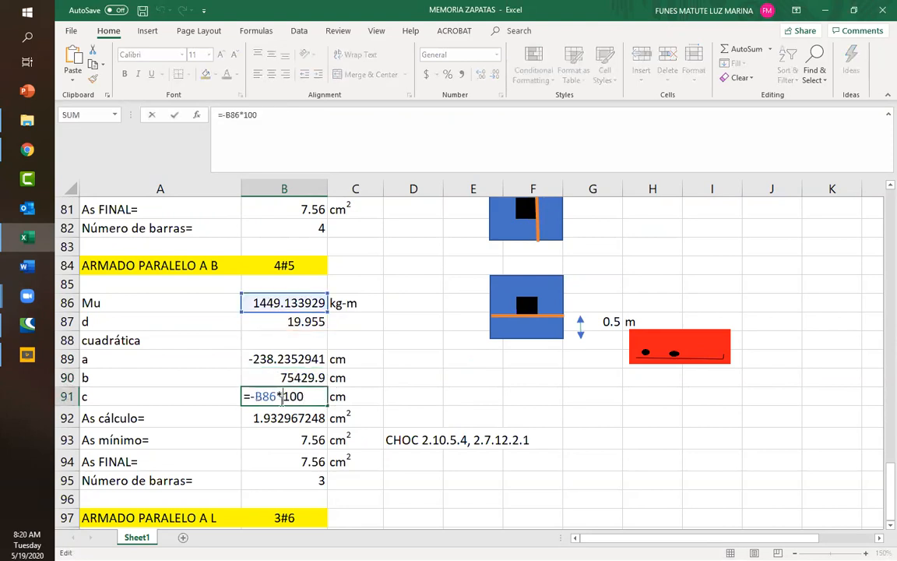
double_click(257, 396)
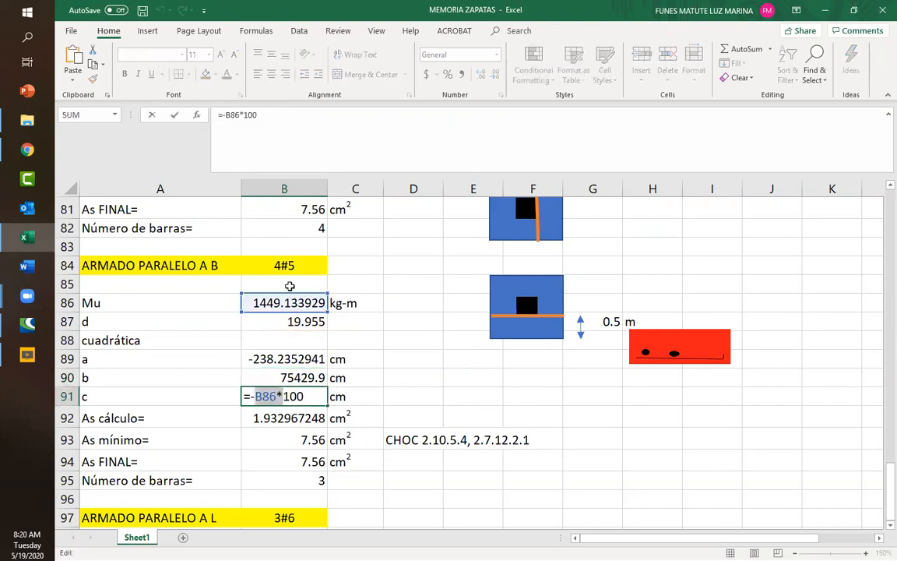
key(Escape)
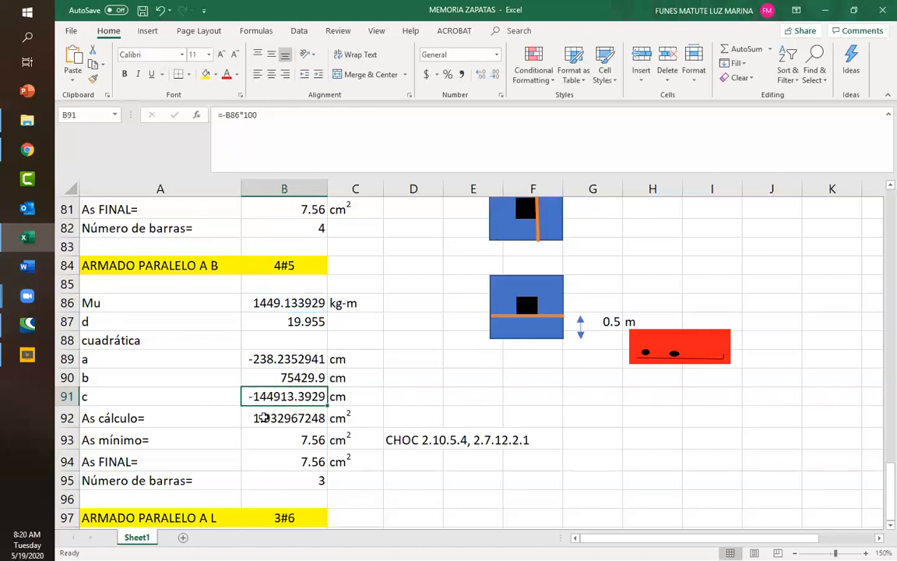
Inspect the calculated, minimum and final steel area formulas in B92, B93 and B94 without changing them
click(263, 418)
double_click(271, 424)
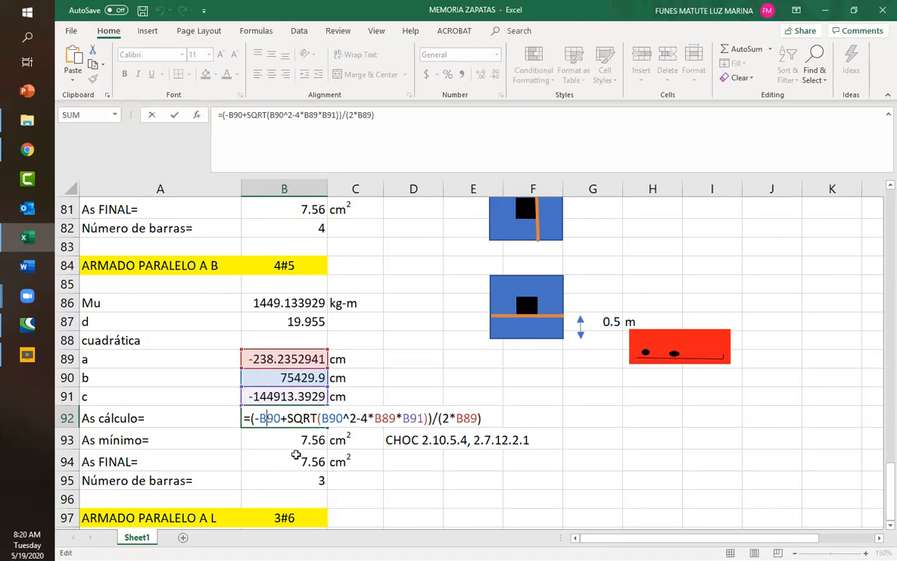
click(291, 442)
double_click(268, 439)
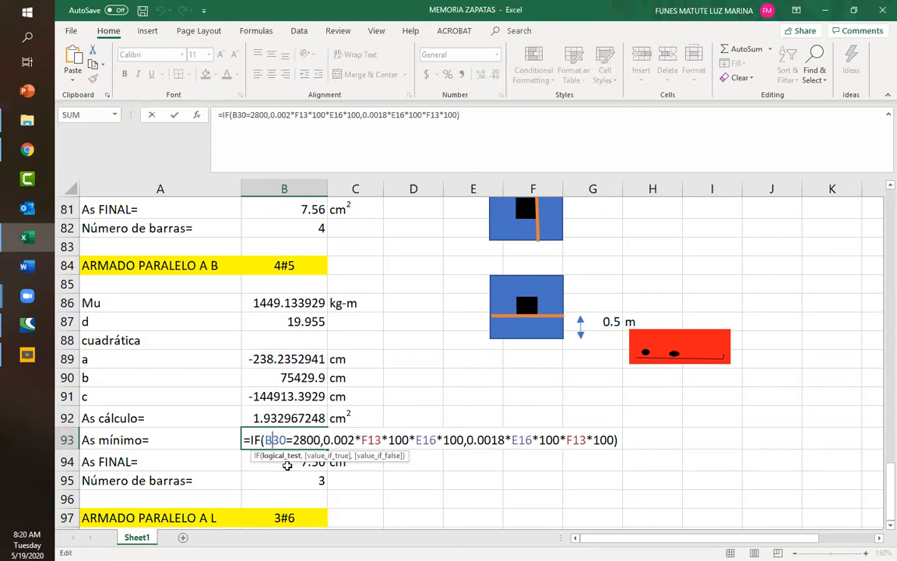
click(269, 461)
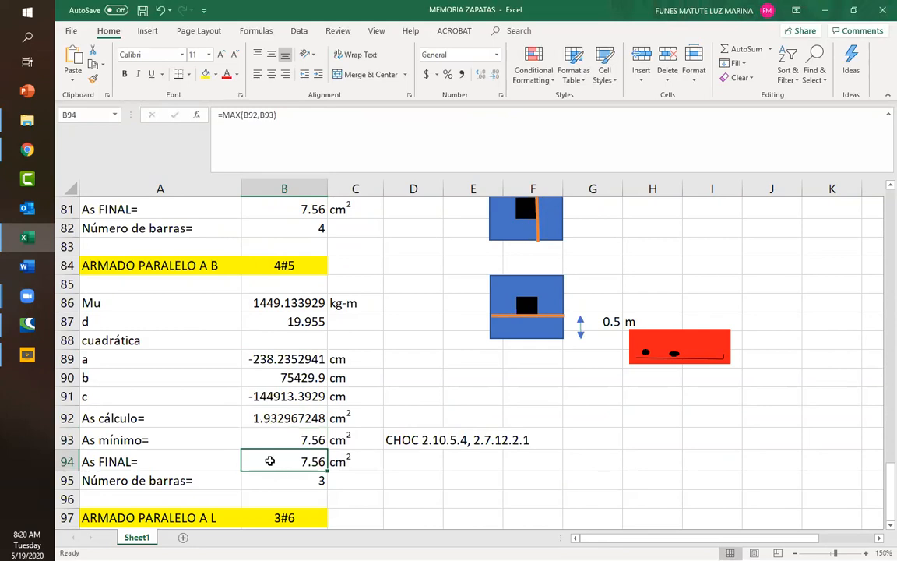
double_click(270, 461)
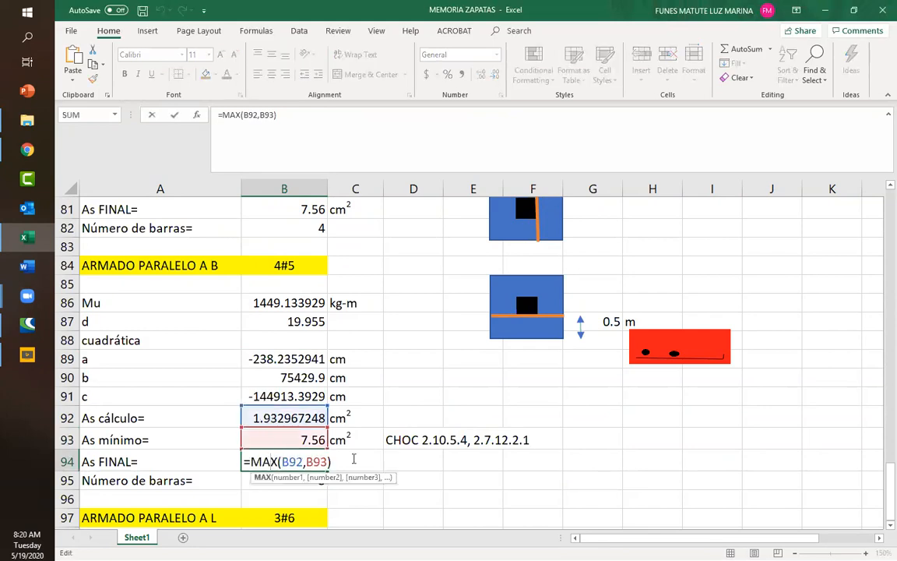
key(Escape)
Open the number of bars formula in B95, highlight its VLOOKUP and B28 terms, and trace B28 to the reinforcement inputs
scroll(353, 451, down, 2)
scroll(352, 450, up, 1)
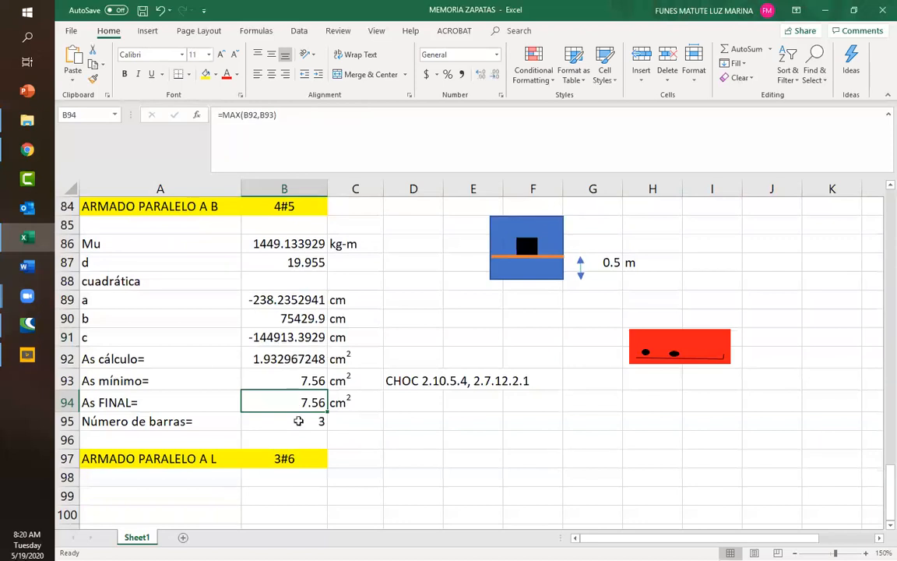
click(298, 421)
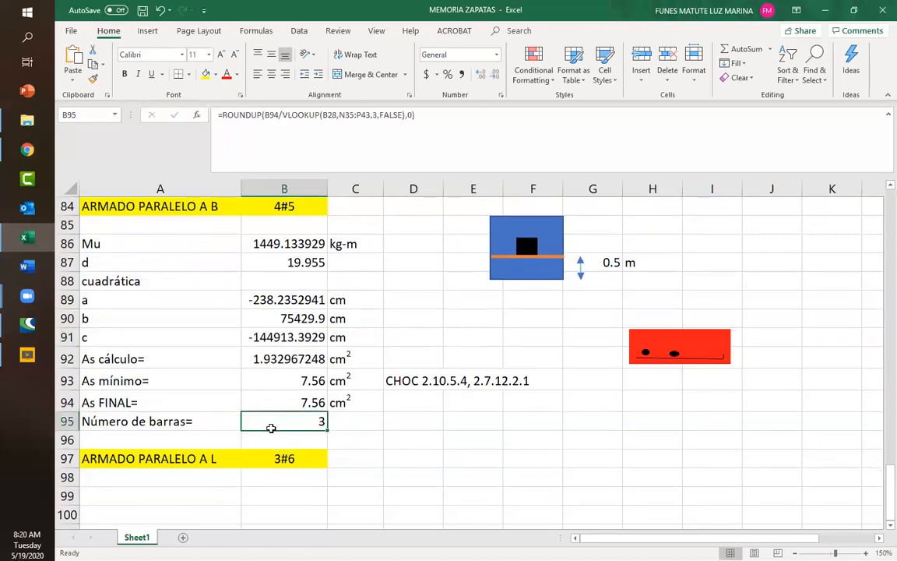
double_click(272, 425)
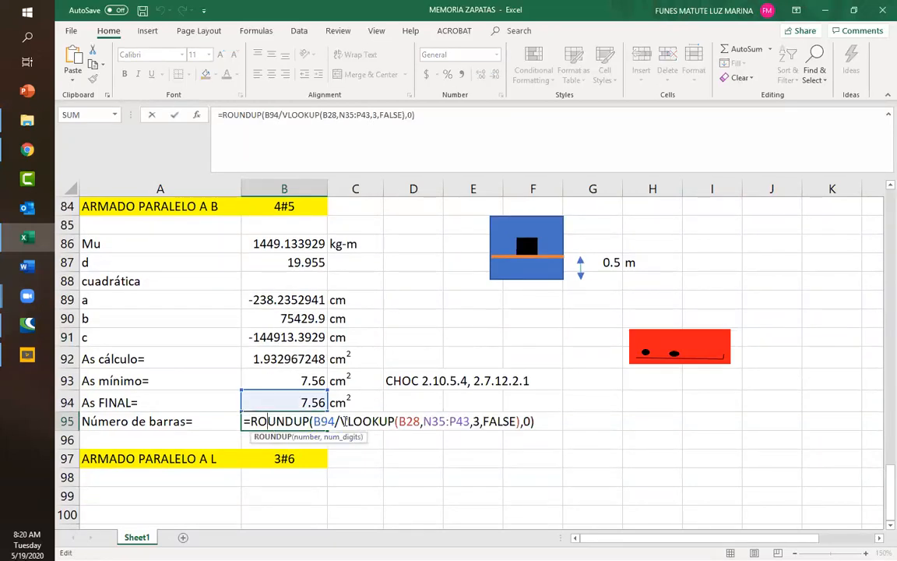
drag(341, 420, 399, 431)
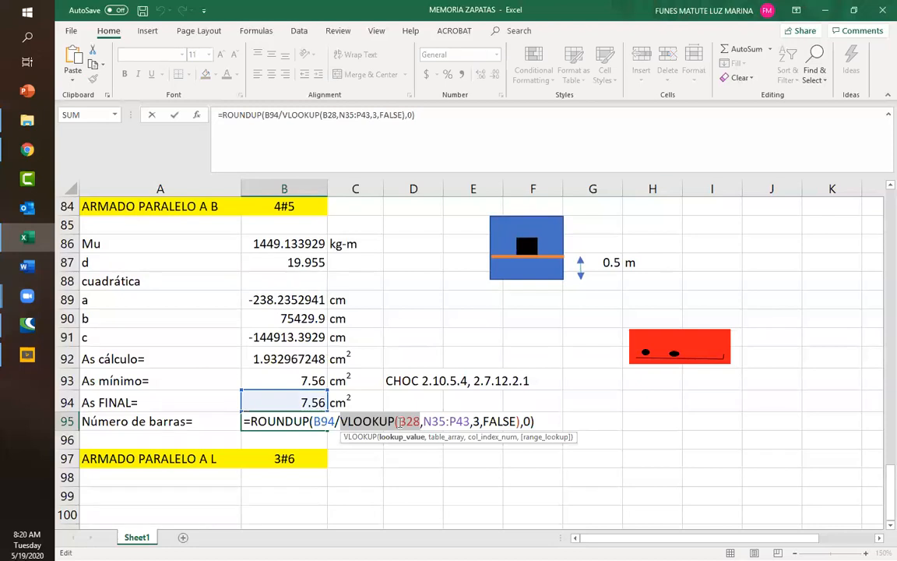
click(399, 421)
drag(399, 421, 421, 422)
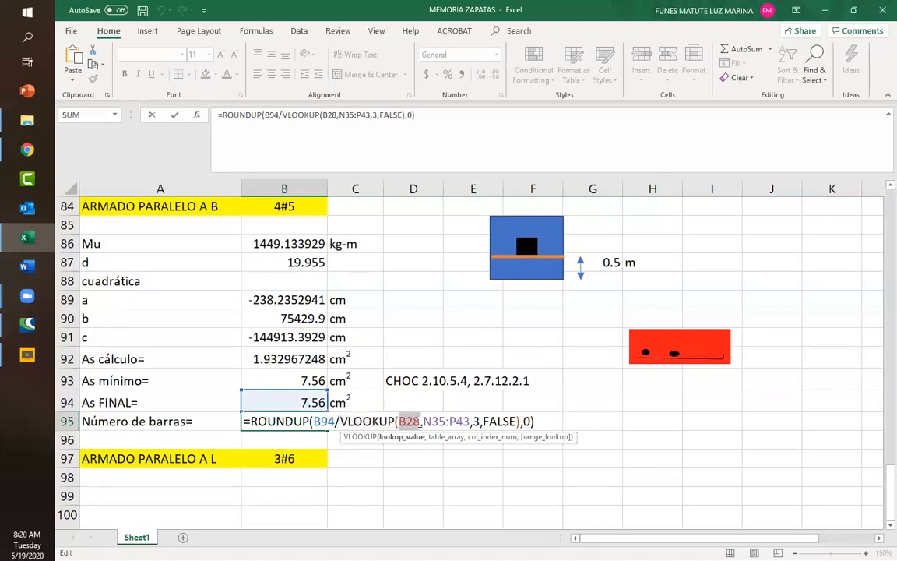
scroll(345, 304, up, 13)
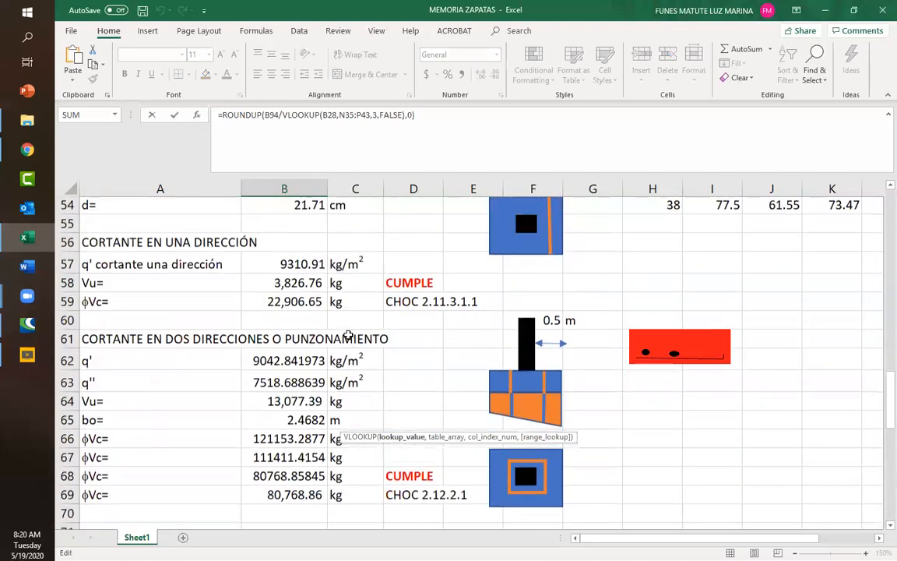
scroll(348, 335, up, 7)
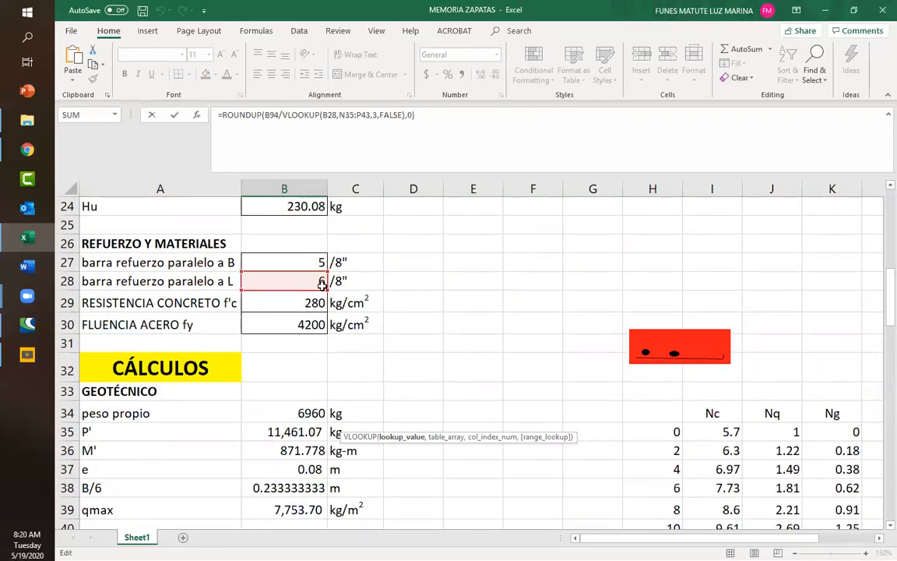
Highlight the N35:P43, 3, FALSE, 0 and B28 arguments of the B95 formula in turn, and close it unchanged
scroll(315, 351, down, 5)
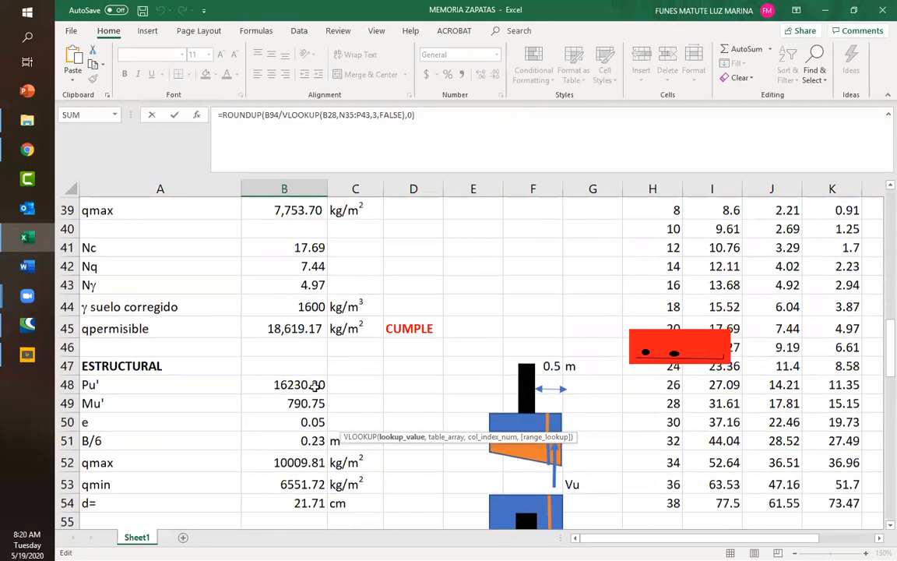
scroll(315, 384, down, 14)
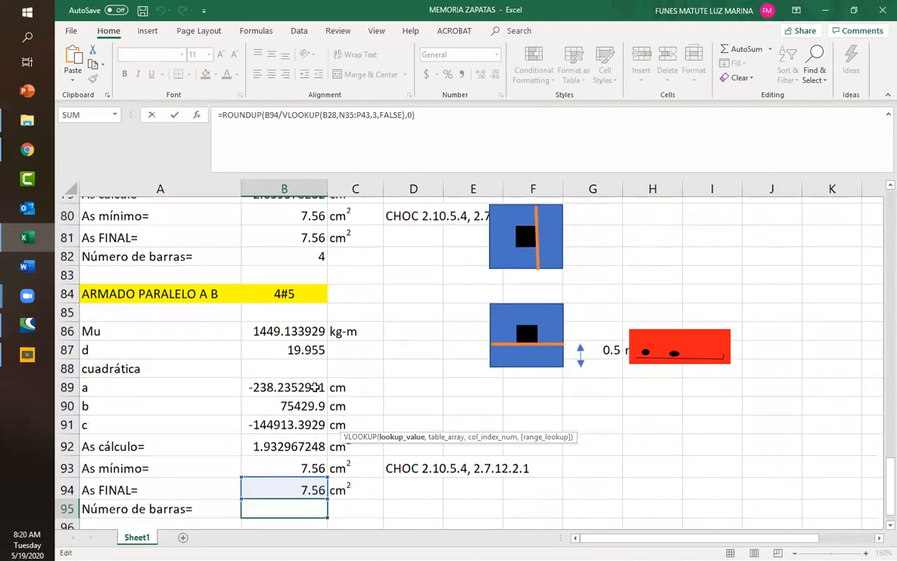
scroll(315, 387, down, 2)
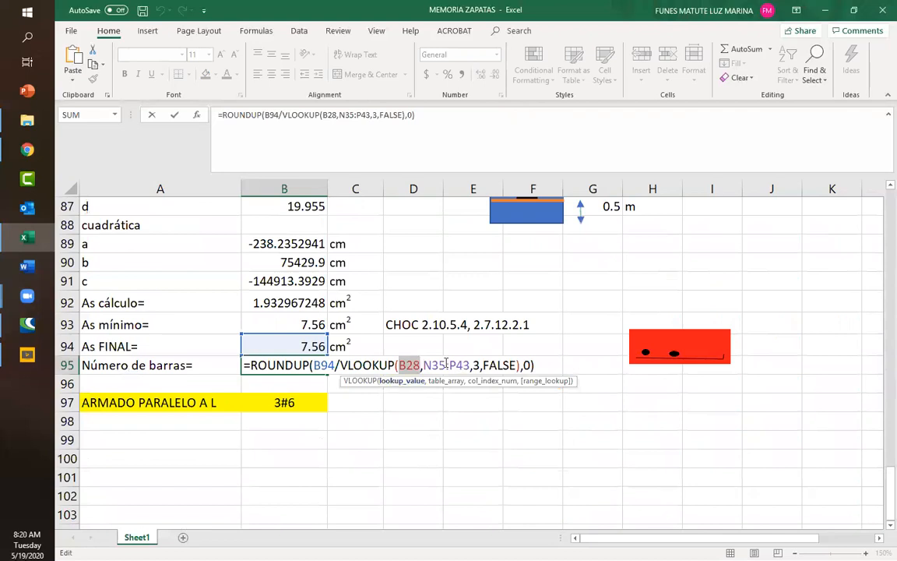
drag(424, 365, 466, 365)
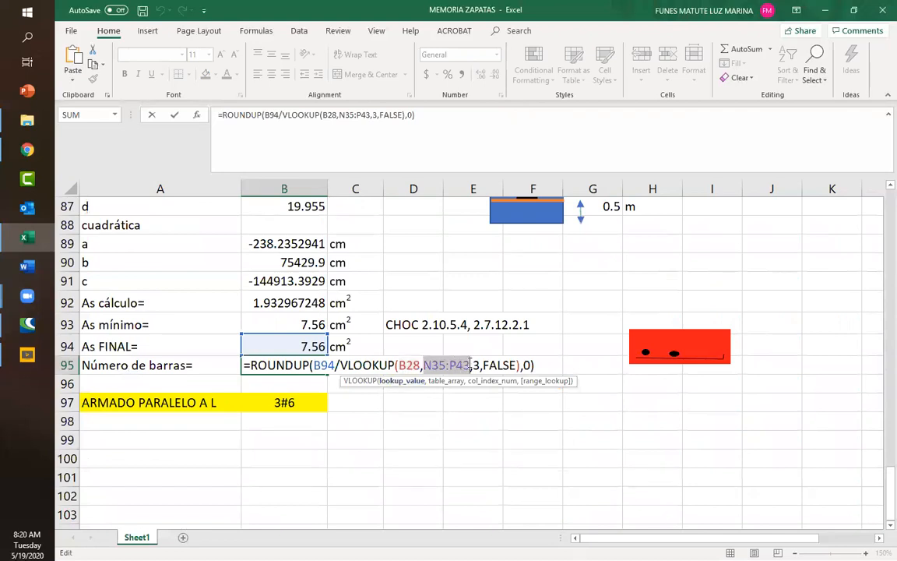
click(481, 382)
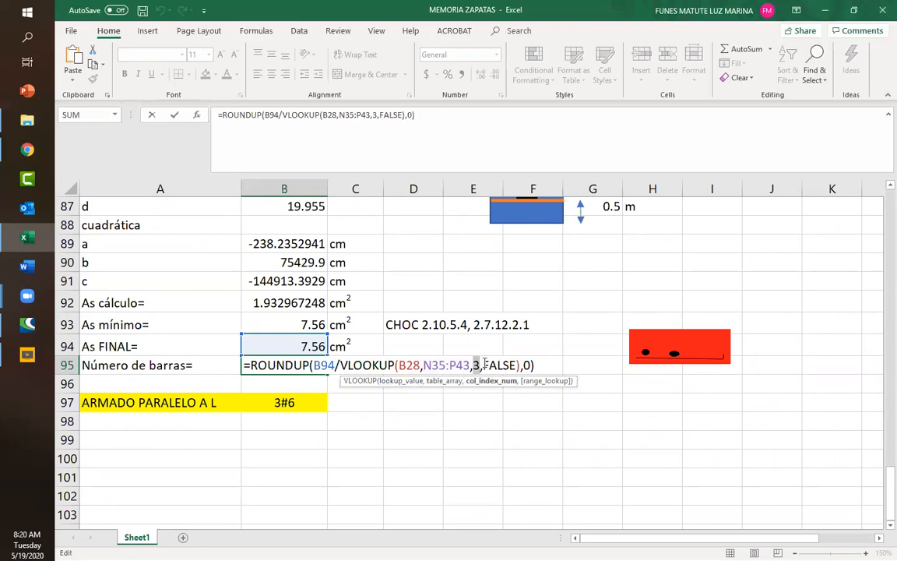
double_click(486, 365)
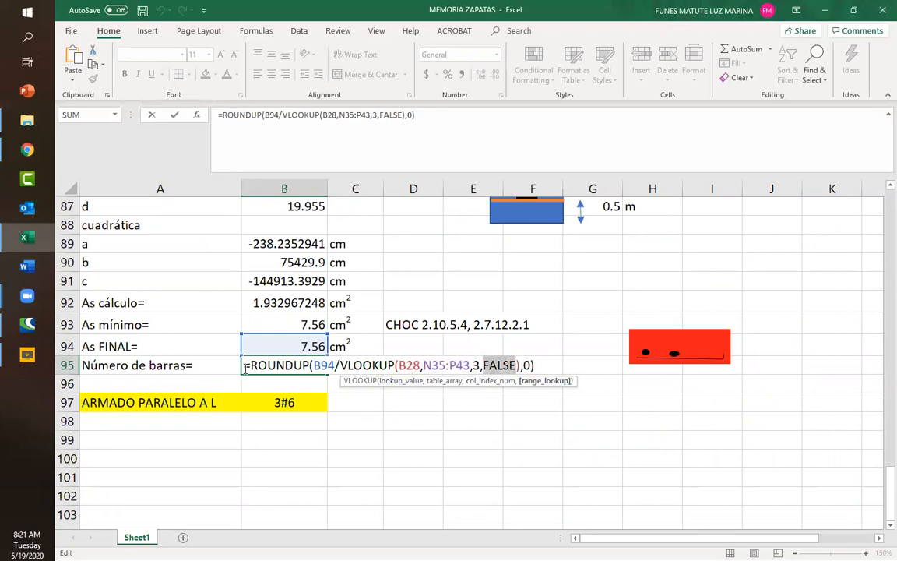
double_click(527, 364)
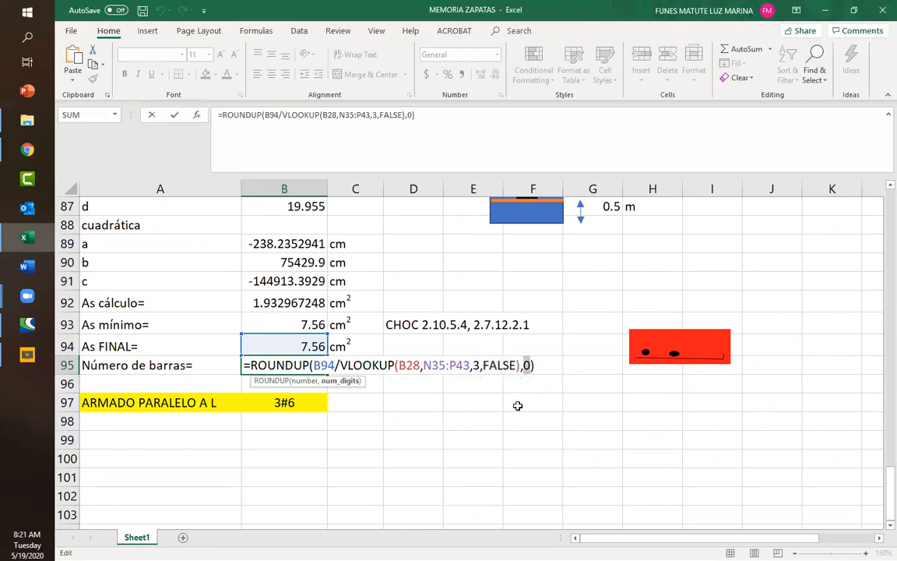
double_click(399, 365)
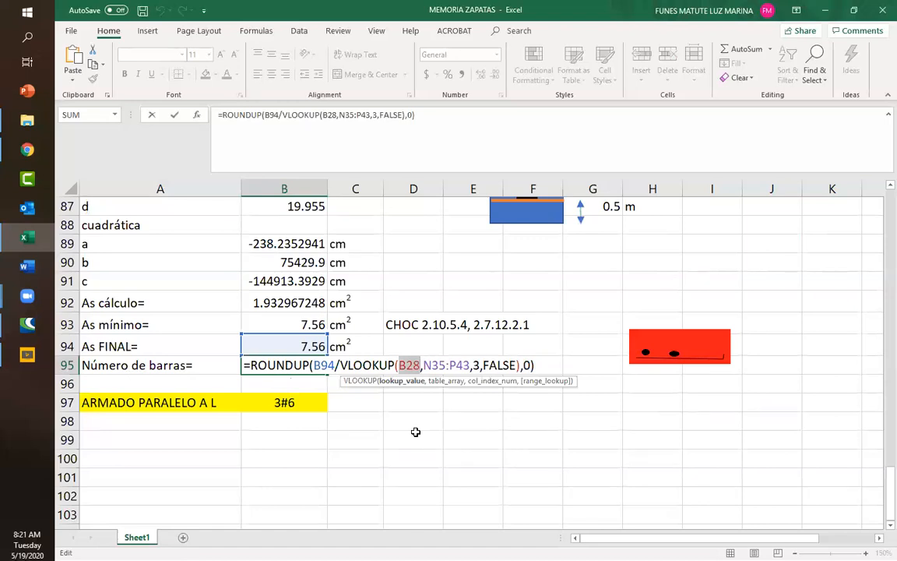
key(Escape)
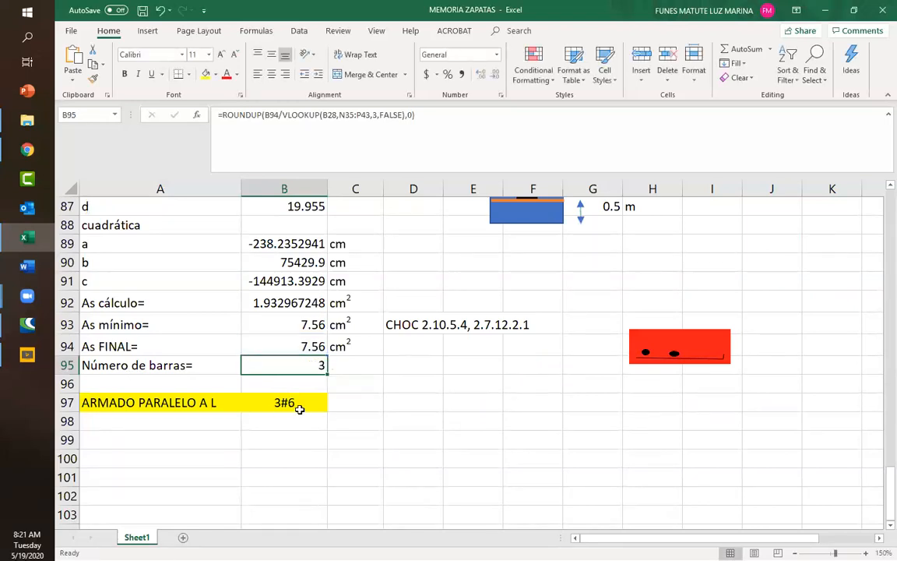
Open the reinforcement label formula in B97, highlight its B95 and B28 terms in turn, and close it unchanged
click(284, 403)
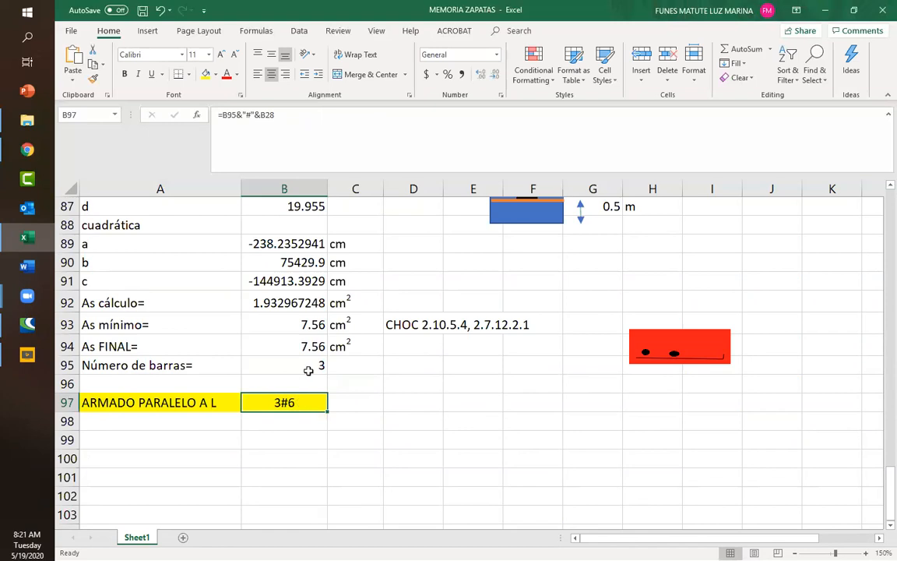
double_click(299, 405)
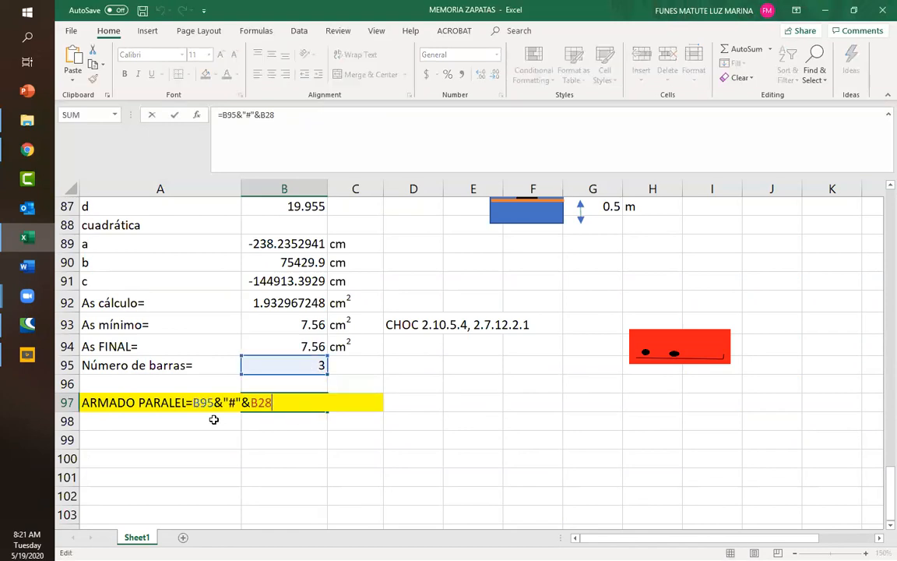
drag(193, 402, 214, 402)
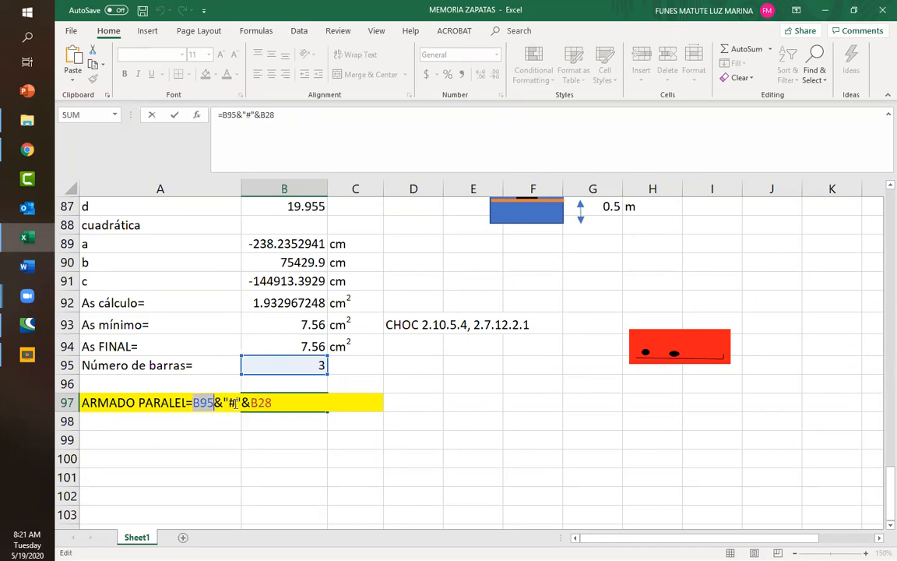
drag(251, 403, 274, 403)
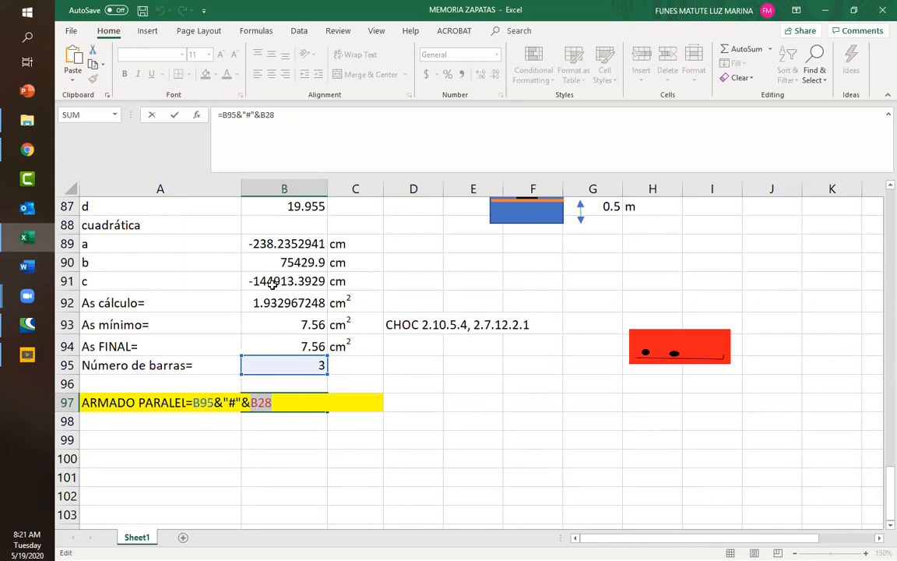
key(ctrl+Return)
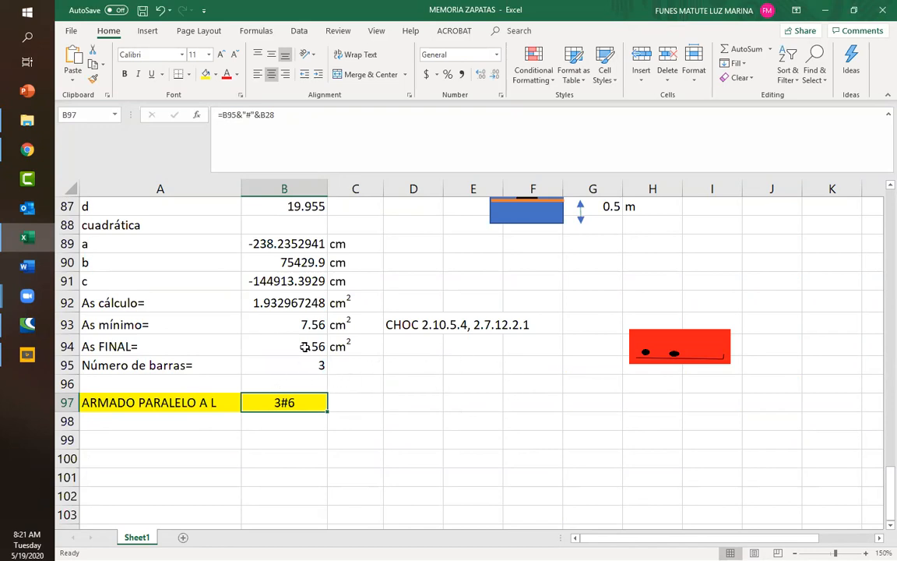
Set the reinforcement bar parallel to B in B27 to 6 eighths of an inch
scroll(304, 346, up, 1)
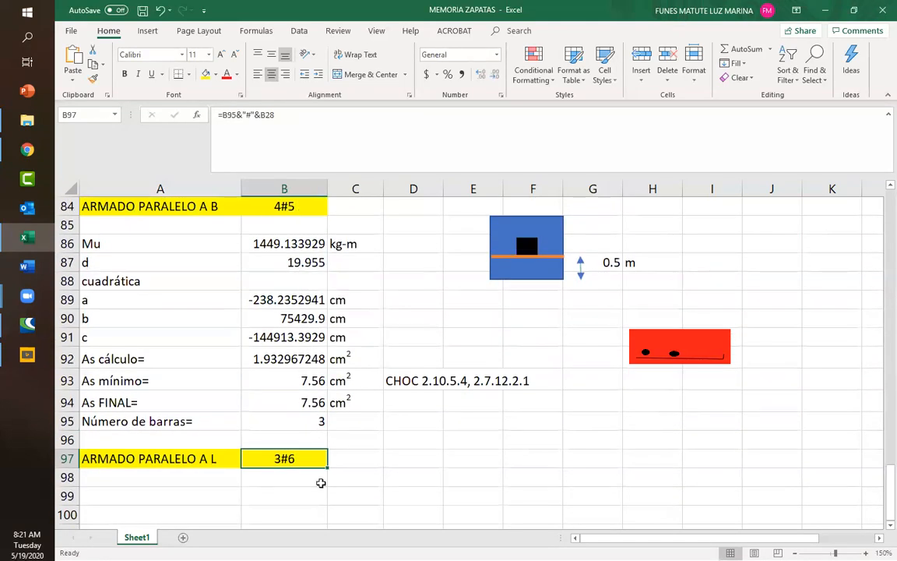
scroll(290, 343, up, 17)
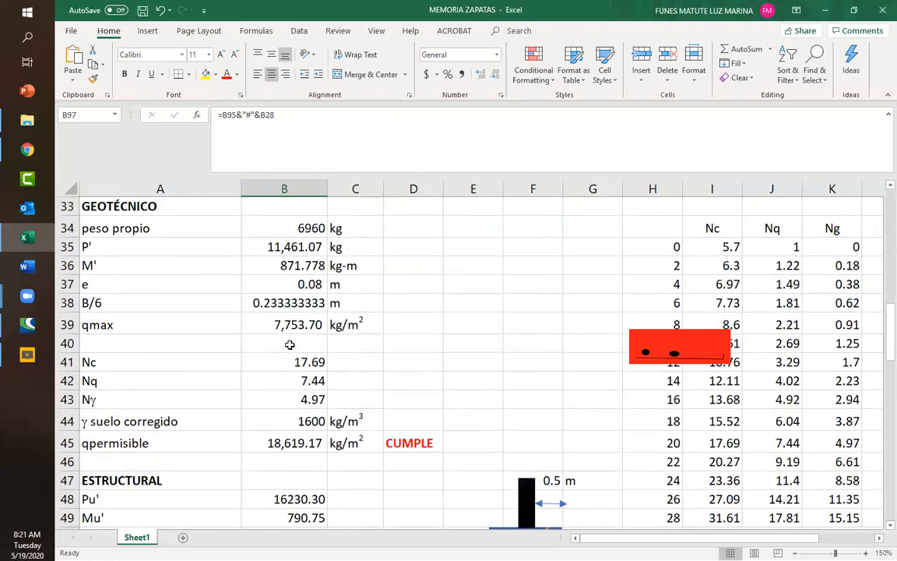
scroll(290, 345, up, 5)
click(307, 375)
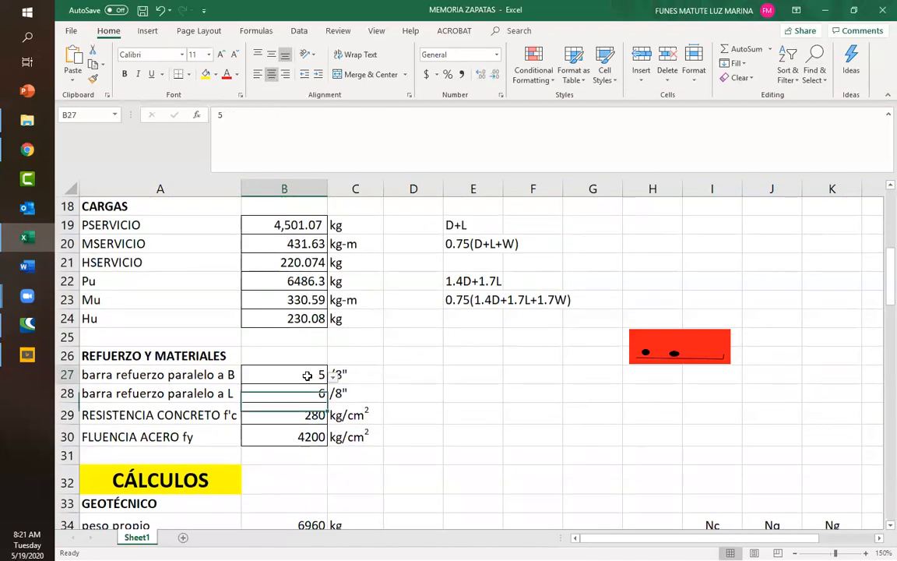
click(334, 377)
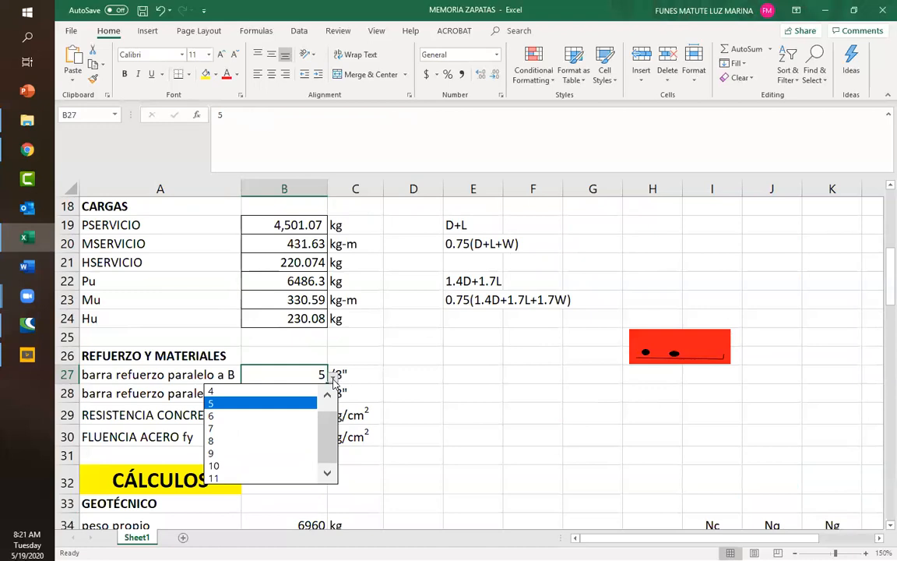
click(269, 415)
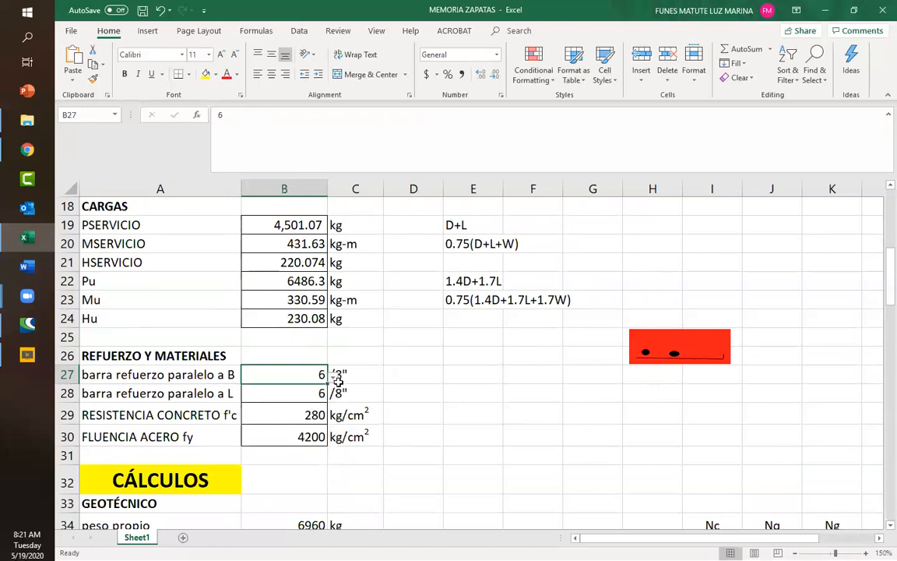
click(377, 395)
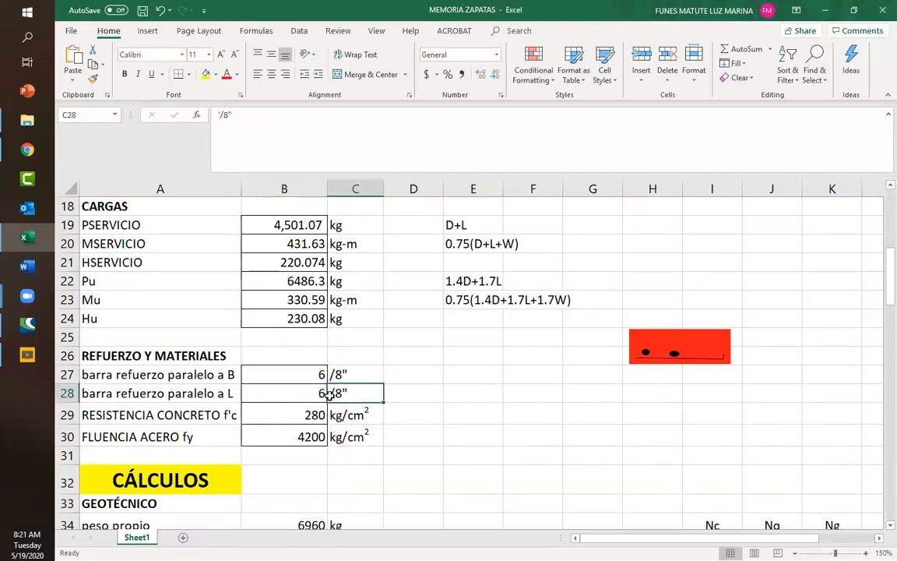
Review the reinforcement labels in B84 and B97 together with the moment in B86 and effective depth in B87
scroll(408, 414, down, 10)
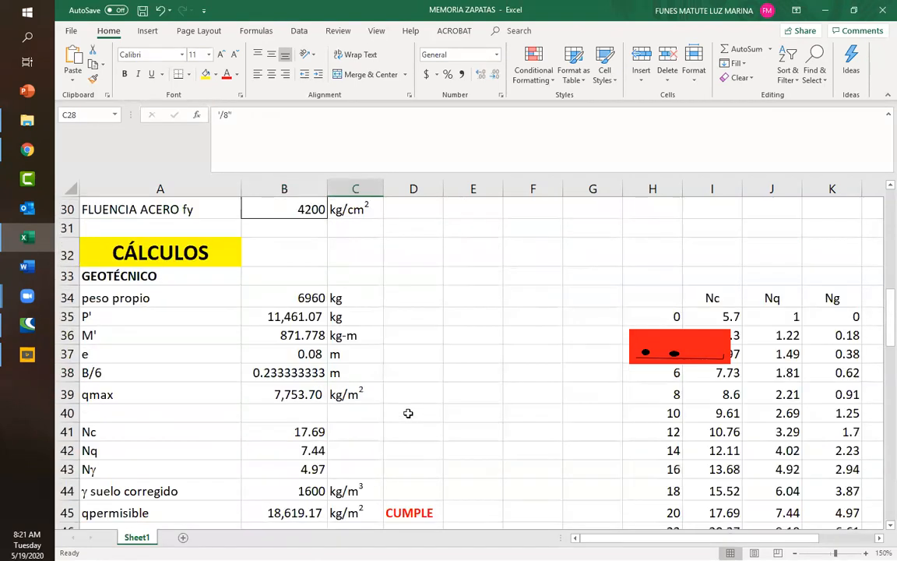
scroll(408, 413, down, 13)
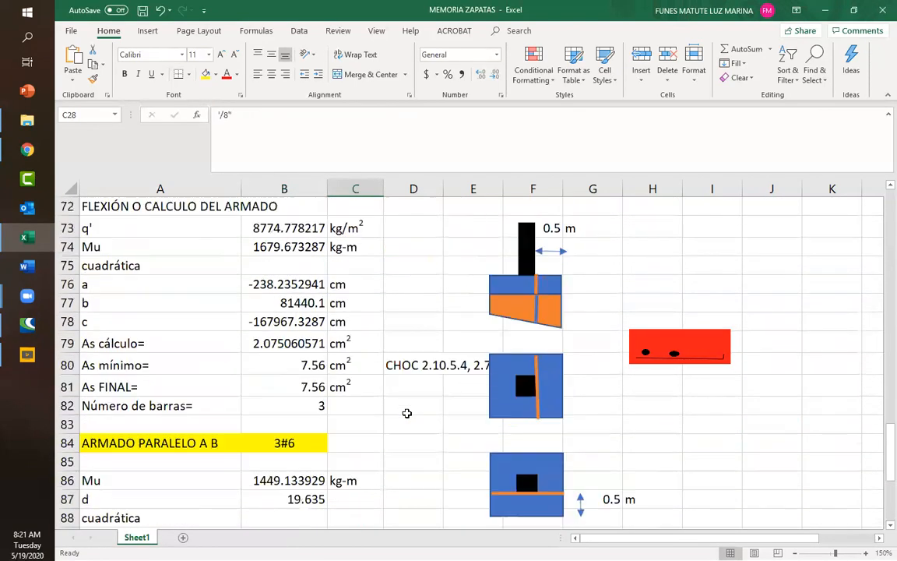
scroll(343, 411, up, 1)
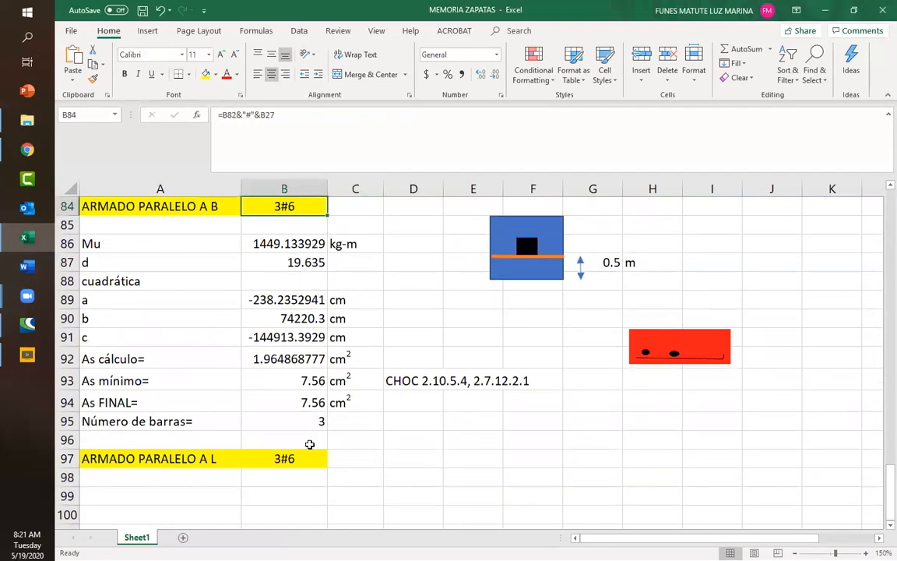
click(299, 456)
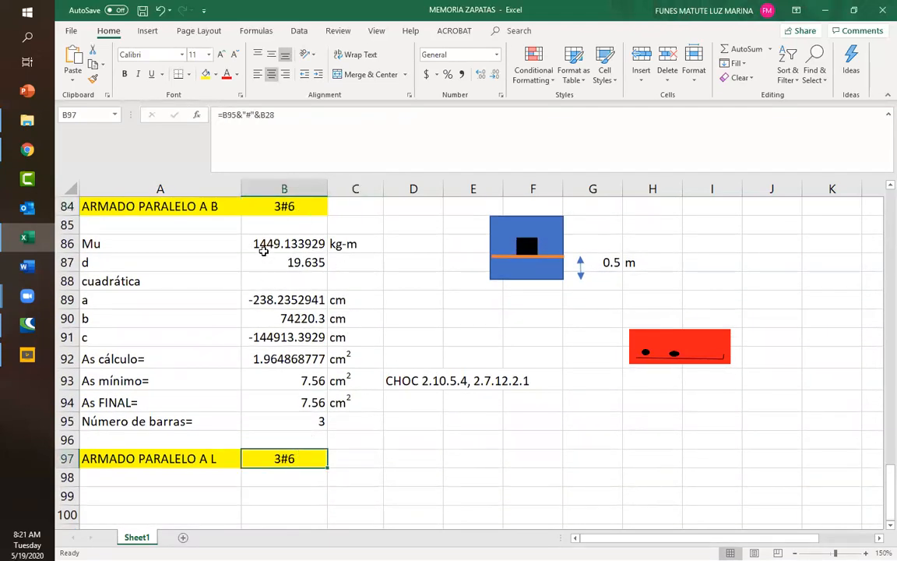
click(261, 244)
click(268, 263)
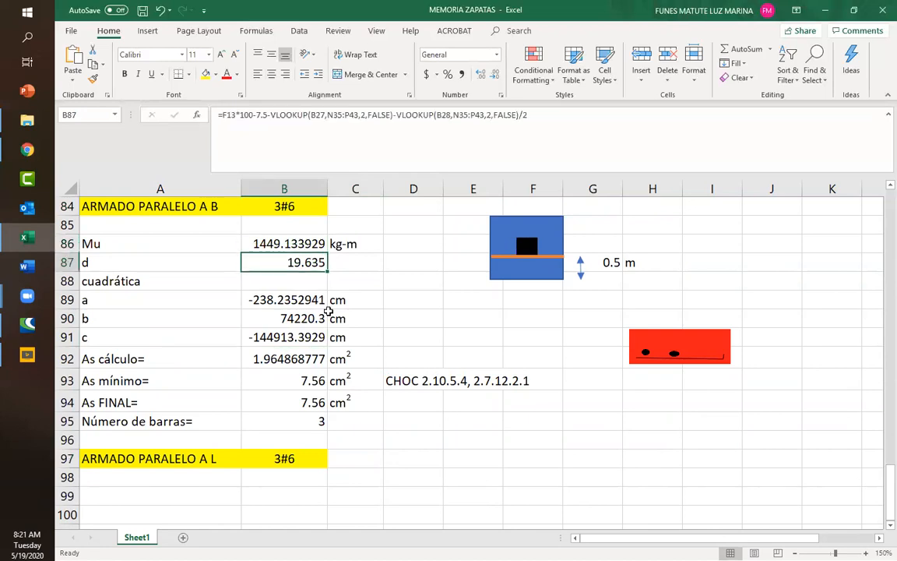
click(294, 454)
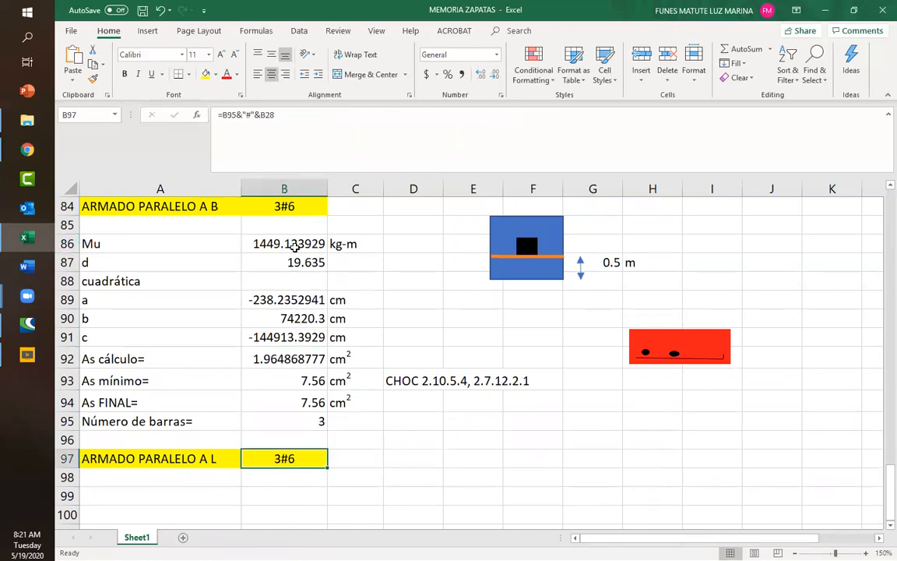
click(269, 204)
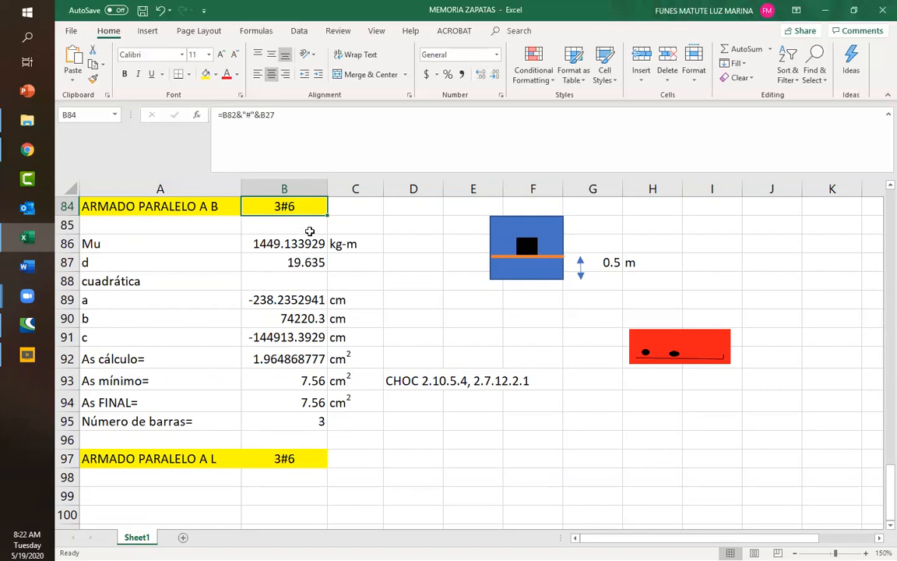
Set the reinforcement bars parallel to B and parallel to L in B27 and B28 to 4
scroll(301, 233, up, 9)
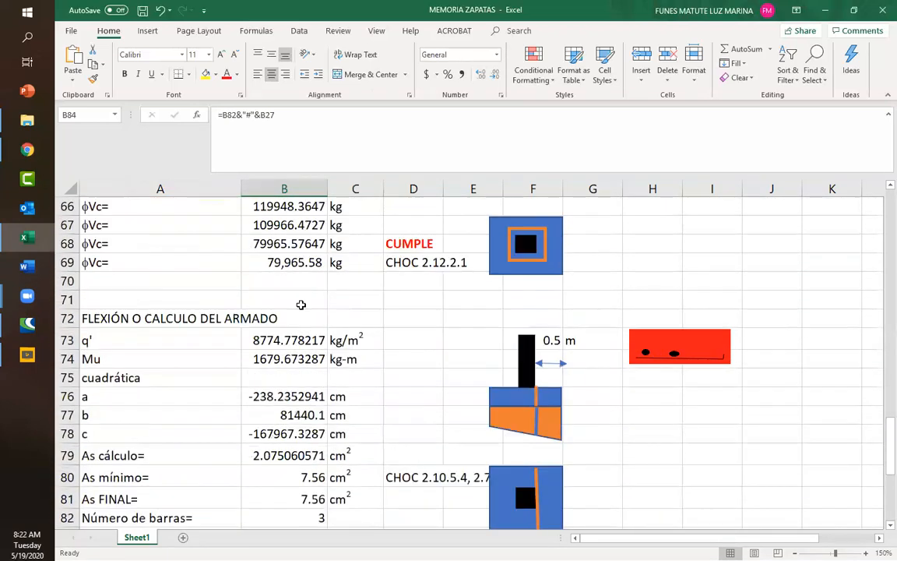
scroll(301, 306, up, 11)
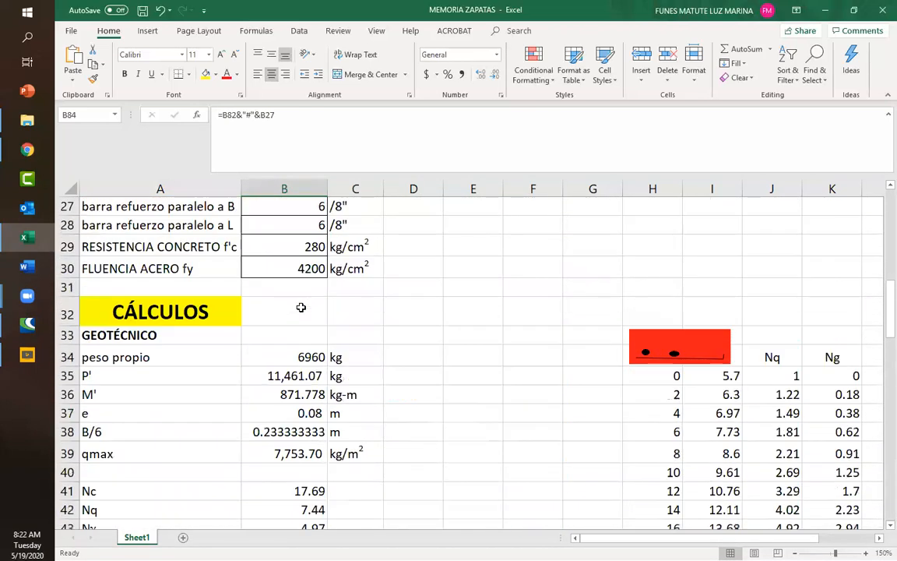
scroll(301, 311, up, 1)
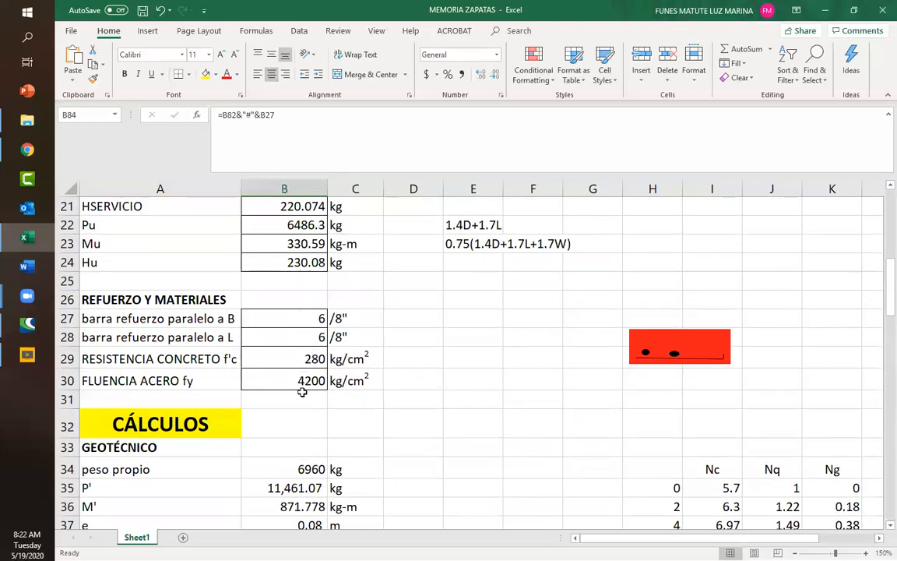
scroll(300, 390, up, 2)
click(323, 434)
click(333, 437)
click(276, 456)
click(269, 450)
click(333, 452)
click(294, 464)
Examine the recalculated flexure section and its two reinforcement labels, ARMADO PARALELO A B and ARMADO PARALELO A L
scroll(404, 404, down, 4)
scroll(402, 404, down, 19)
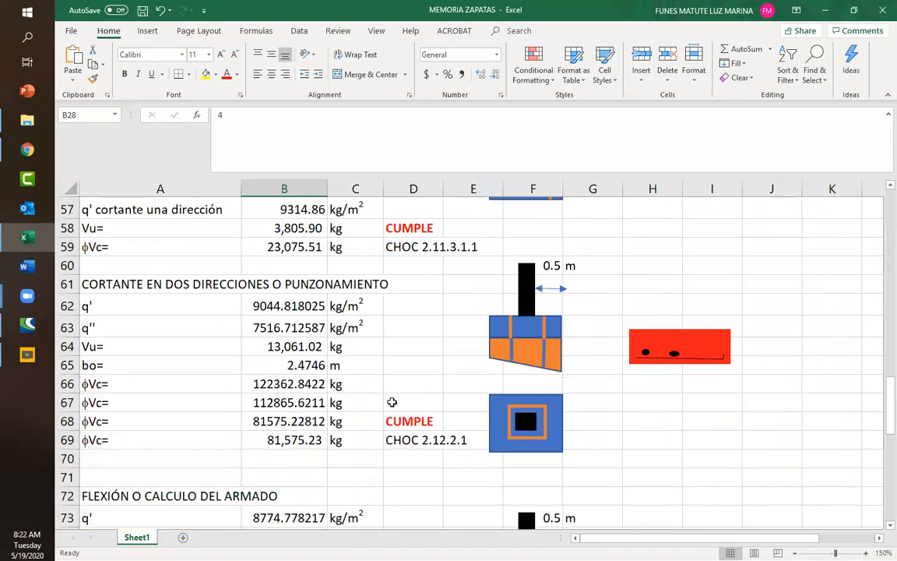
scroll(391, 402, down, 1)
scroll(391, 401, up, 1)
scroll(462, 400, down, 1)
scroll(454, 381, up, 1)
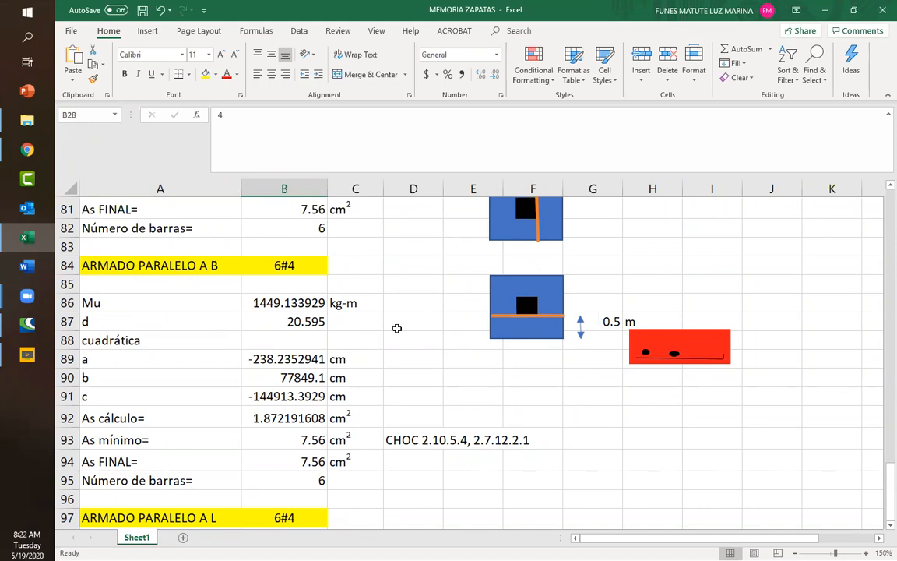
scroll(413, 335, down, 1)
scroll(413, 335, up, 1)
click(156, 265)
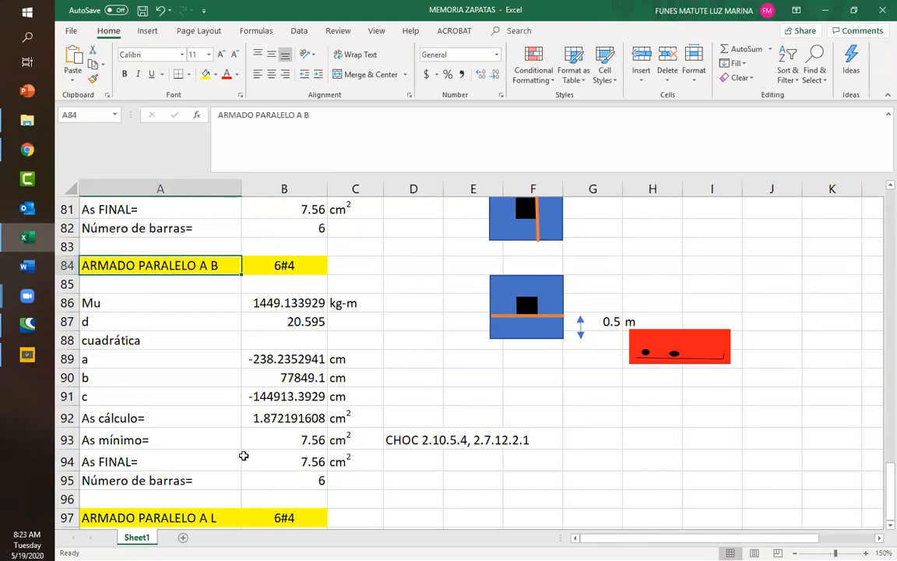
click(198, 515)
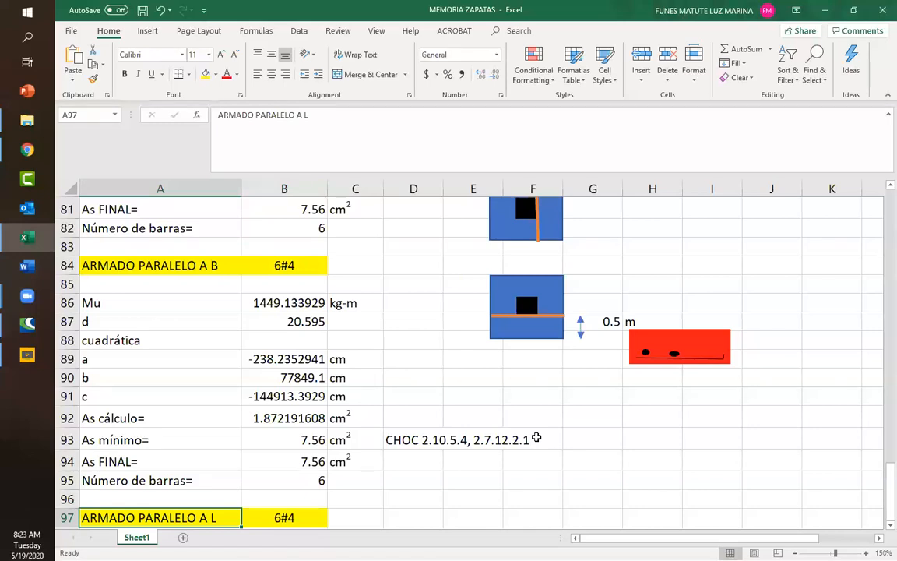
Annotate the red footing sketch with a curved moment arrow above it and the letter B below it
click(642, 308)
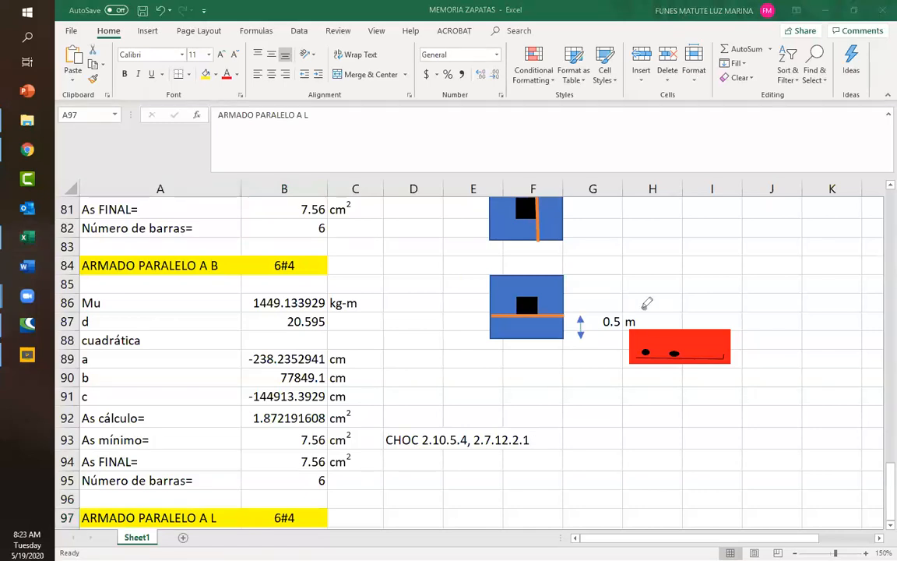
mouse_move(642, 307)
mouse_down()
mouse_move(680, 261)
mouse_move(723, 308)
mouse_move(724, 288)
mouse_up()
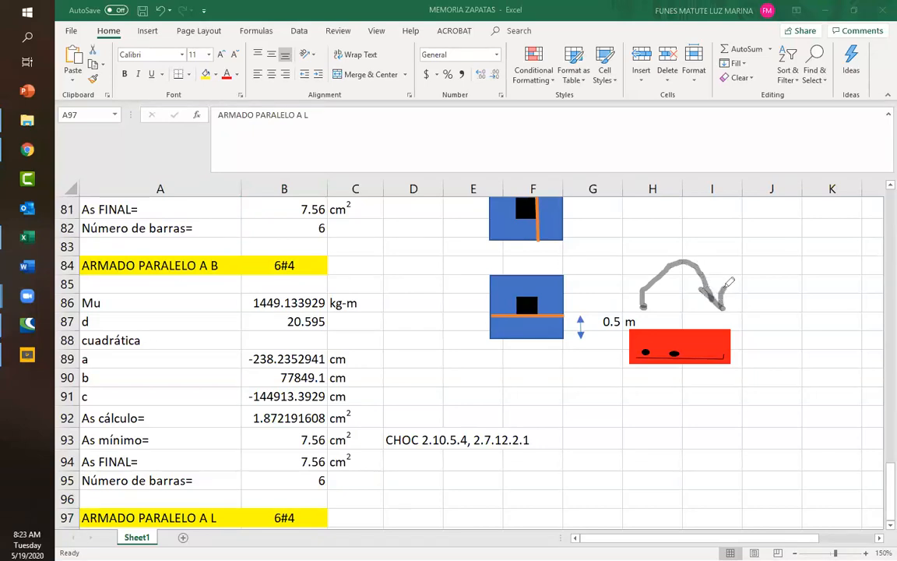
mouse_move(682, 378)
mouse_down()
mouse_move(680, 395)
mouse_move(695, 381)
mouse_move(683, 395)
mouse_up()
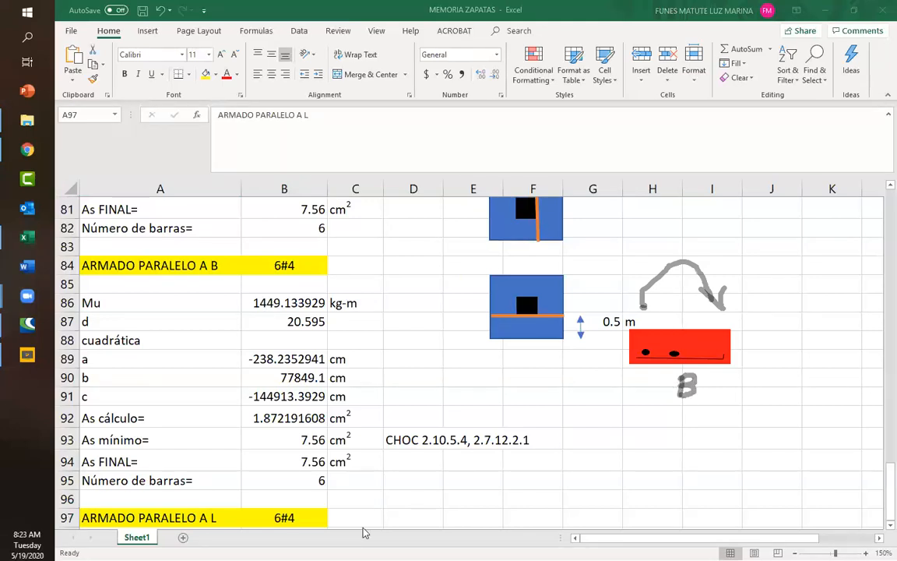
Draw a black column on the red footing sketch and add black reinforcement bar dots inside the footing
mouse_move(672, 257)
mouse_down()
mouse_move(676, 327)
mouse_move(689, 327)
mouse_up()
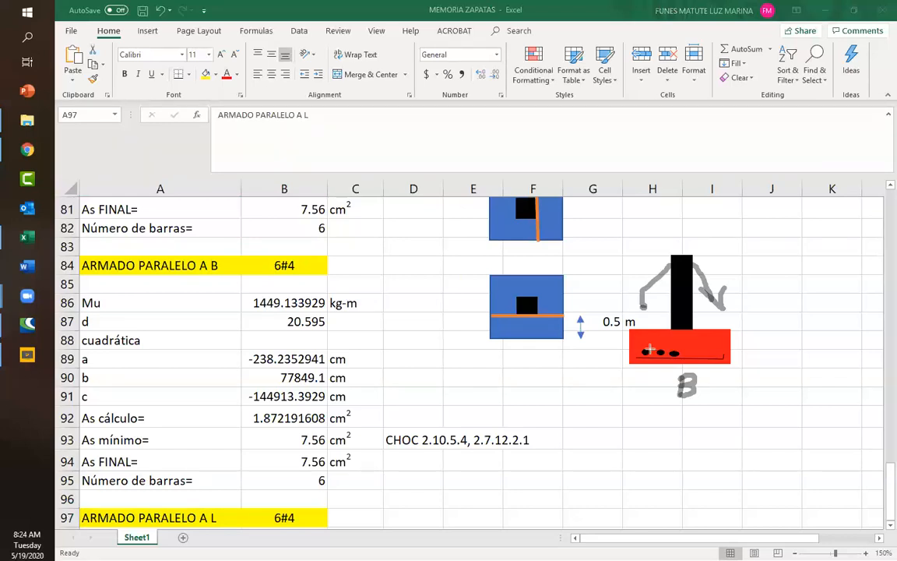
click(646, 352)
click(660, 353)
click(698, 355)
click(648, 344)
Draw four separate vertical lines below the letter B annotation and return to the spreadsheet
drag(626, 451, 630, 505)
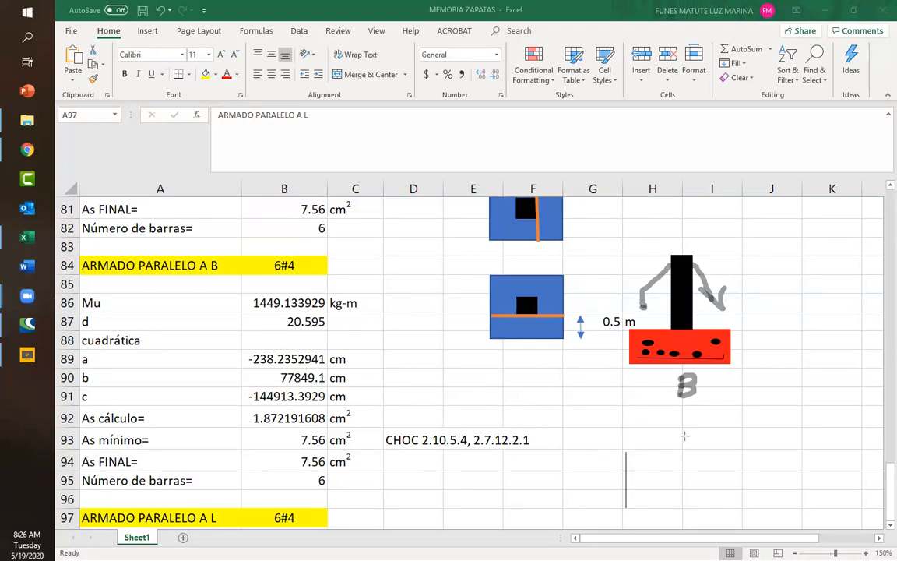
drag(660, 414, 661, 434)
drag(753, 418, 753, 409)
drag(740, 480, 741, 500)
click(885, 486)
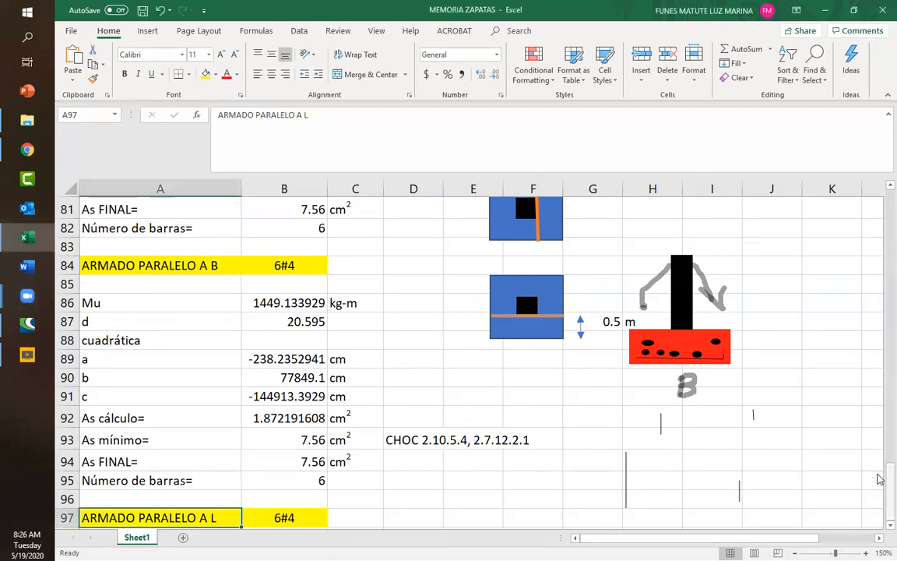
Draw four oblique lines extending back from the corners of the orange pressure trapezoid in the flexure diagram
scroll(880, 404, up, 6)
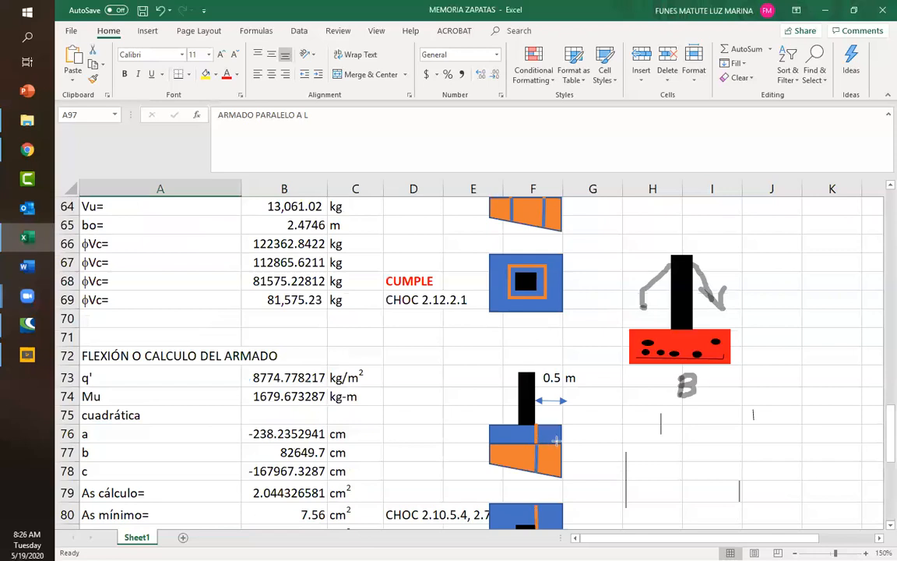
drag(562, 441, 615, 416)
drag(562, 475, 614, 443)
drag(492, 443, 578, 406)
drag(492, 466, 583, 422)
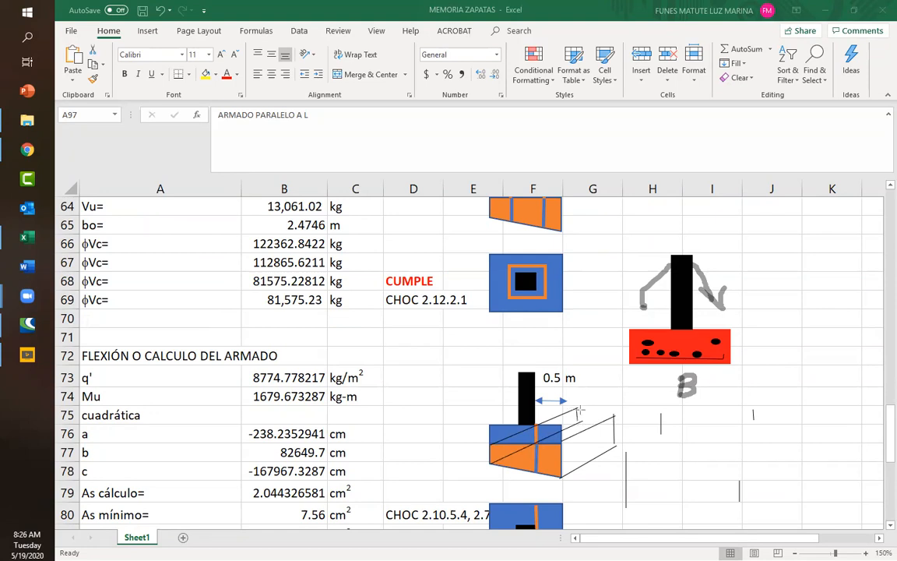
Close the far end of the pressure prism with connecting lines and trace over its vertical edges in thick grey
drag(577, 408, 615, 445)
drag(577, 410, 579, 422)
drag(493, 441, 490, 462)
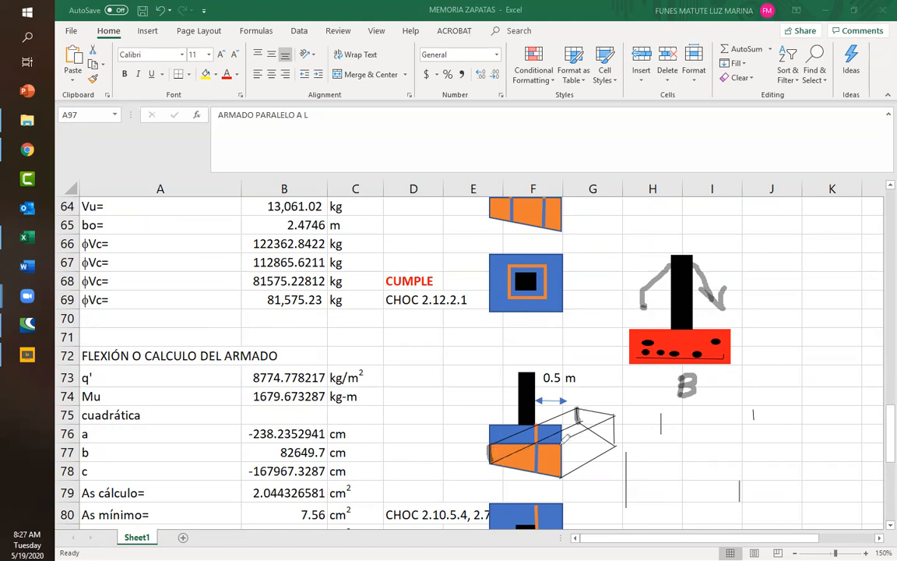
drag(615, 415, 614, 442)
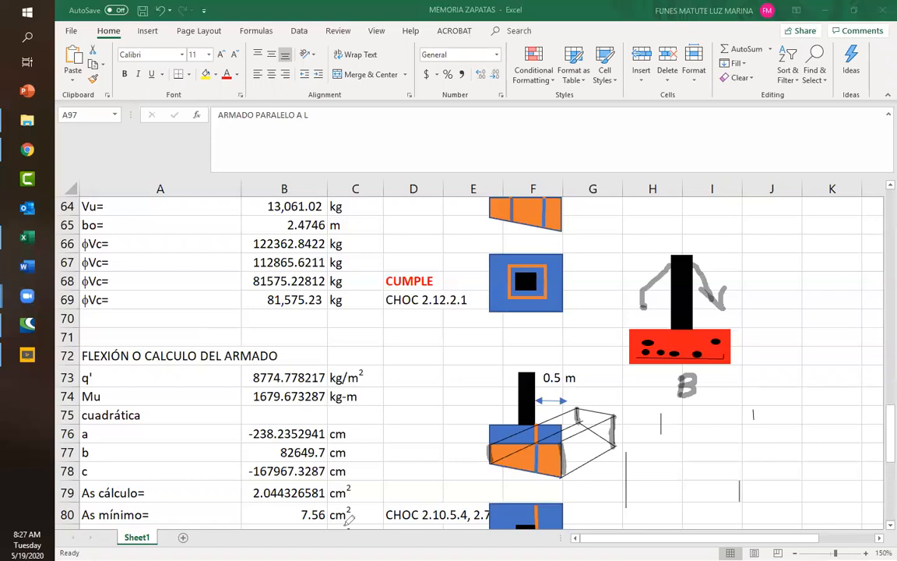
Connect the four vertical lines below the letter B with straight edges to form a second pressure prism
click(881, 462)
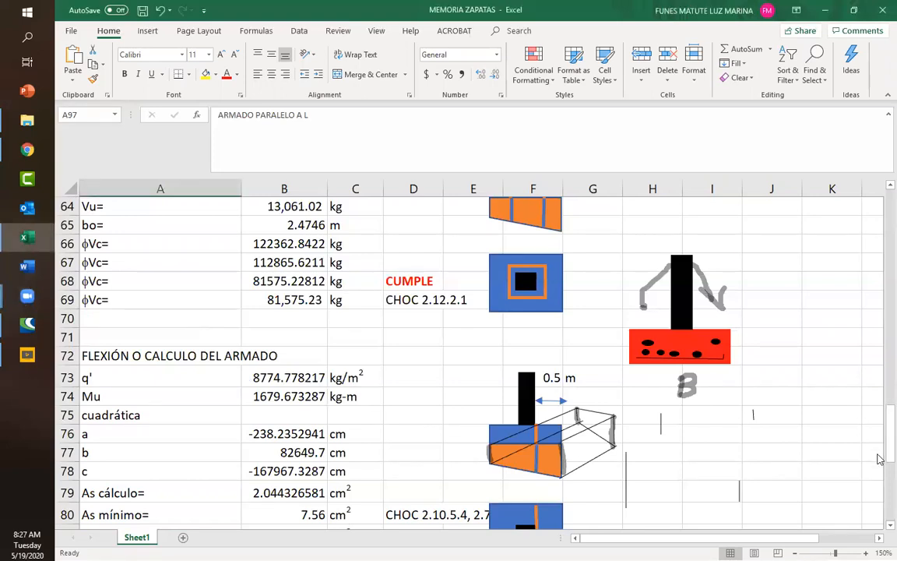
drag(880, 448, 880, 506)
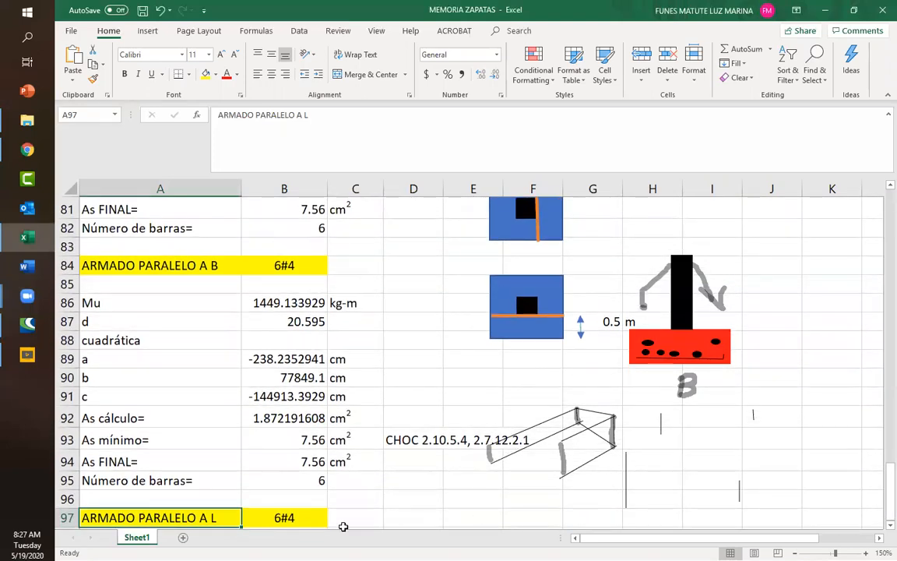
drag(626, 451, 741, 480)
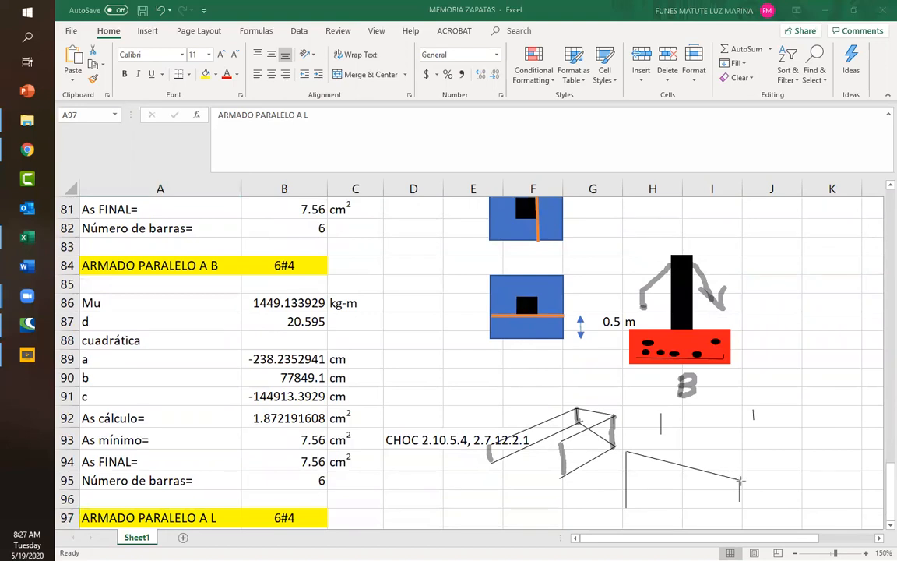
drag(627, 507, 739, 507)
drag(628, 450, 661, 412)
mouse_move(626, 507)
mouse_down()
mouse_move(661, 411)
mouse_move(754, 406)
mouse_up()
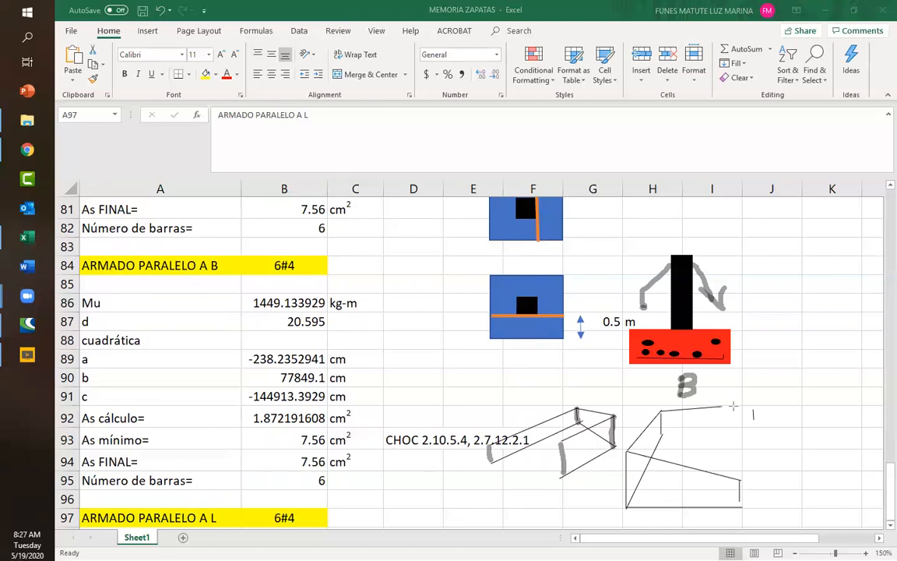
mouse_move(661, 431)
mouse_down()
mouse_move(754, 419)
mouse_move(740, 480)
mouse_up()
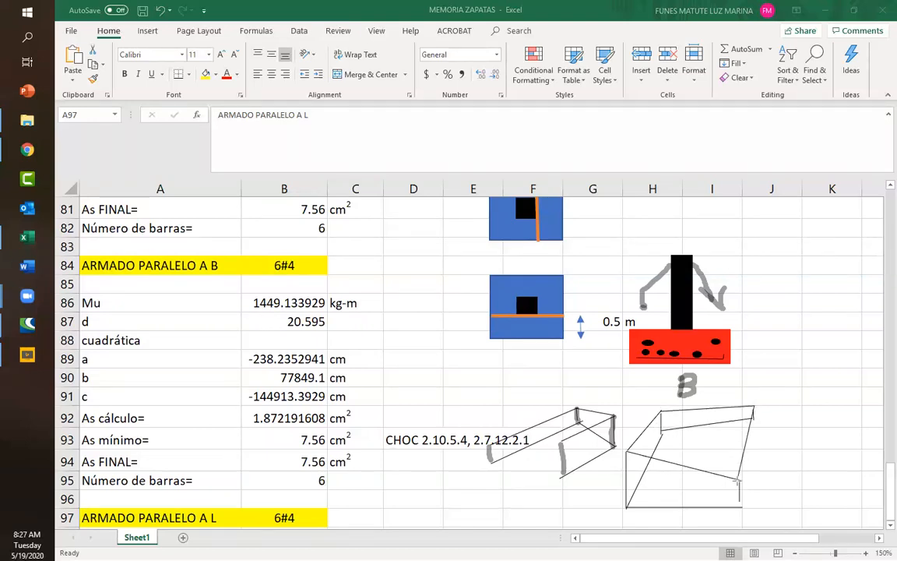
mouse_move(754, 418)
mouse_down()
mouse_move(757, 483)
mouse_move(742, 503)
mouse_up()
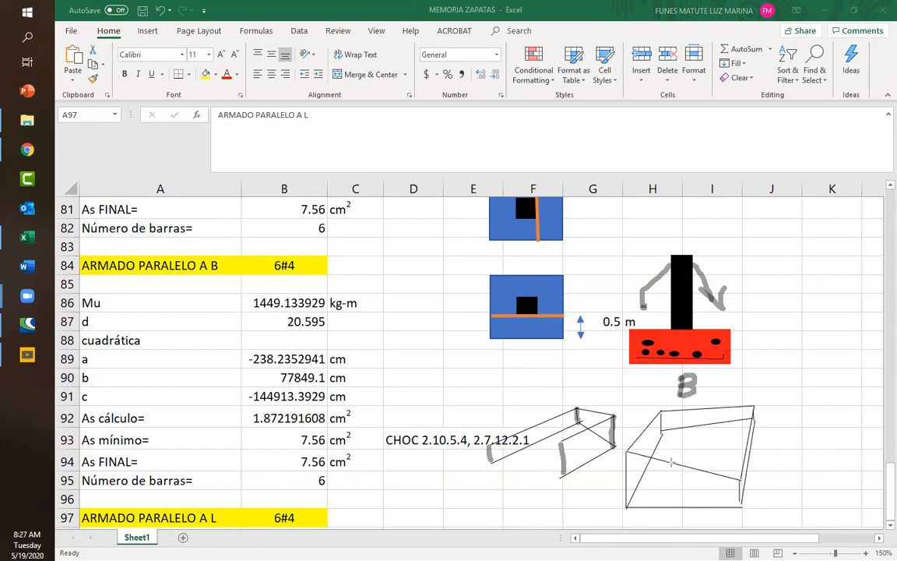
Draw a level top edge on the second prism's front face and move its shorter vertical line up to meet it
drag(625, 450, 736, 449)
click(741, 494)
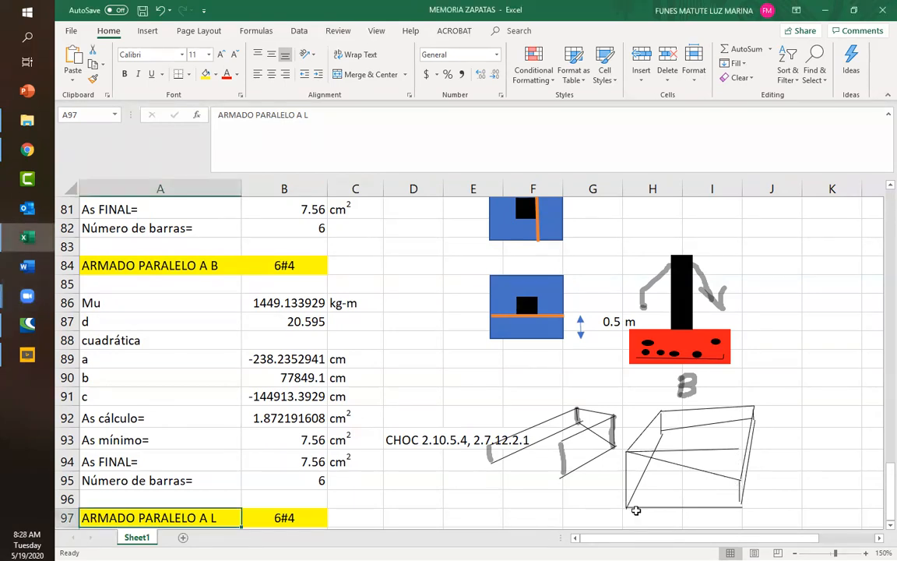
click(187, 541)
drag(739, 492, 736, 459)
Delete the front face's sloping top edge and horizontal bottom edge, plus the two edges connecting its shorter side to the rear face
click(705, 471)
key(Delete)
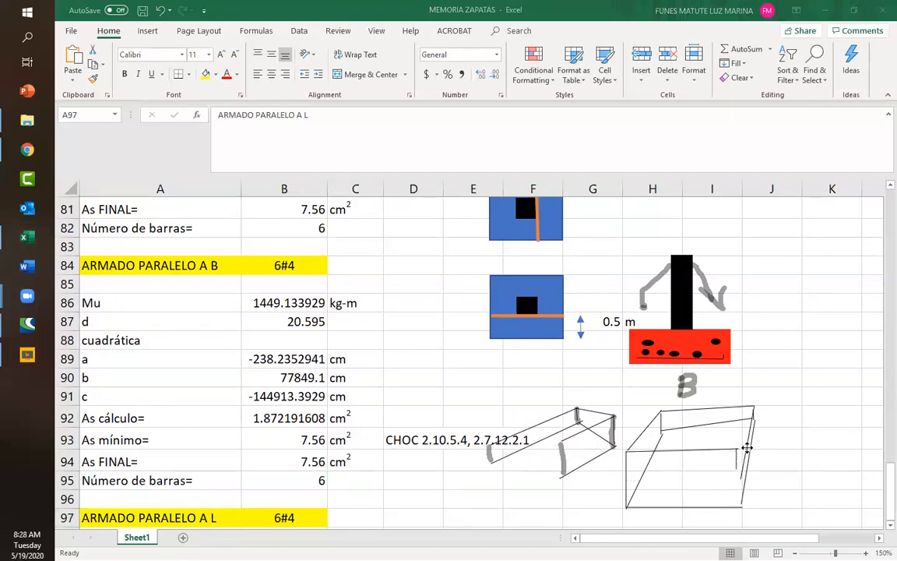
click(747, 449)
key(Delete)
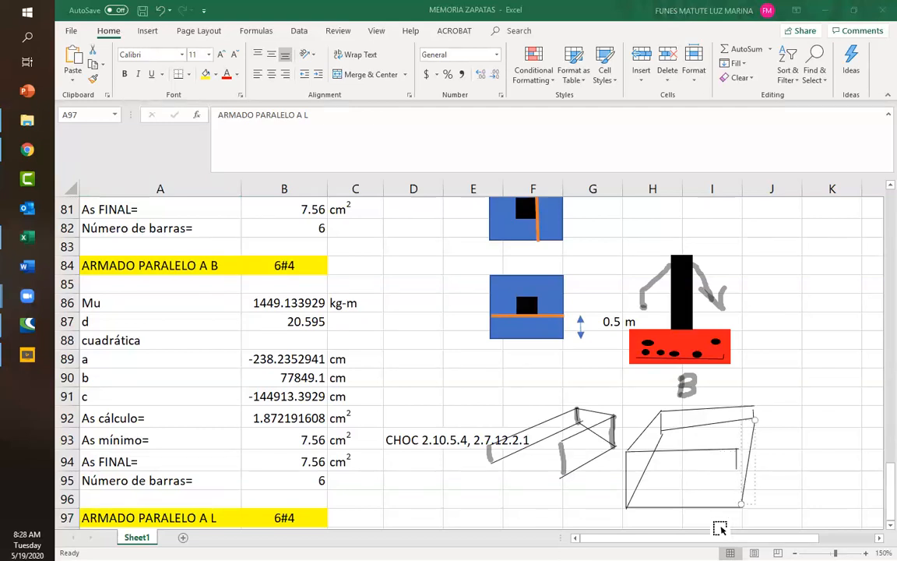
click(708, 507)
key(Delete)
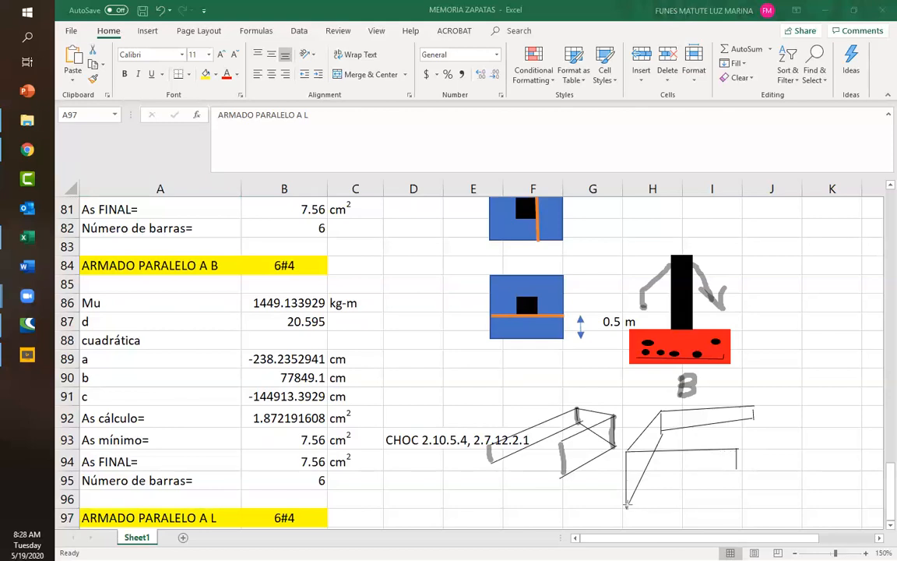
Redraw the front face's bottom edge as a slope and reconnect its shorter side to the rear face
mouse_move(627, 507)
mouse_down()
mouse_move(784, 476)
mouse_move(740, 468)
mouse_move(753, 407)
mouse_up()
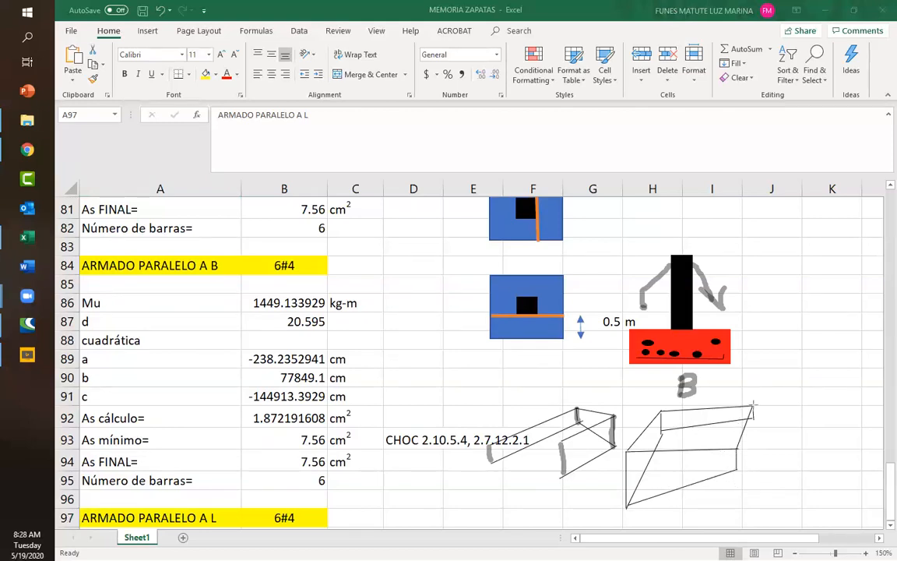
drag(738, 468, 752, 419)
Add vertical pressure lines across the second prism's faces and sketch a small column outline inside its top
drag(667, 451, 667, 492)
drag(694, 450, 696, 490)
drag(681, 411, 681, 429)
drag(707, 410, 707, 427)
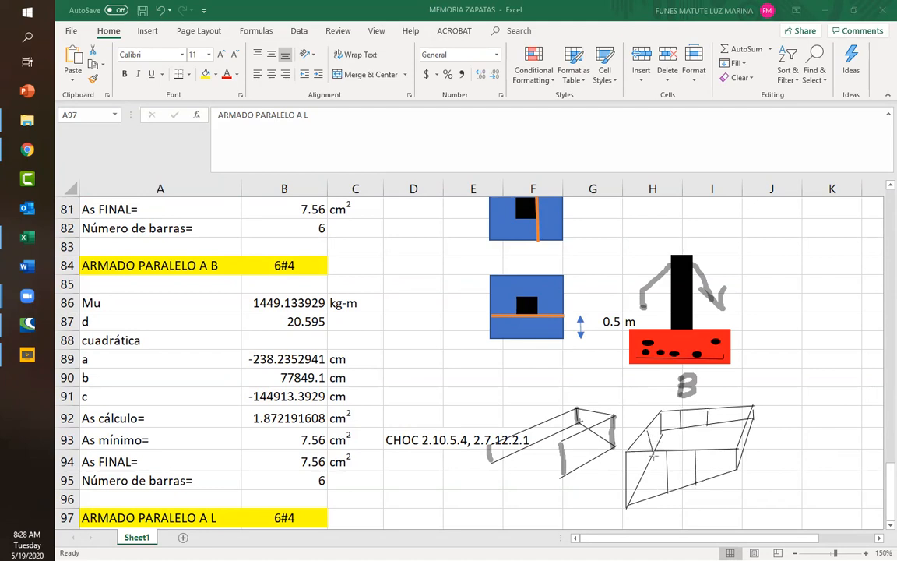
drag(649, 434, 646, 468)
mouse_move(672, 440)
mouse_down()
mouse_move(696, 432)
mouse_move(696, 445)
mouse_up()
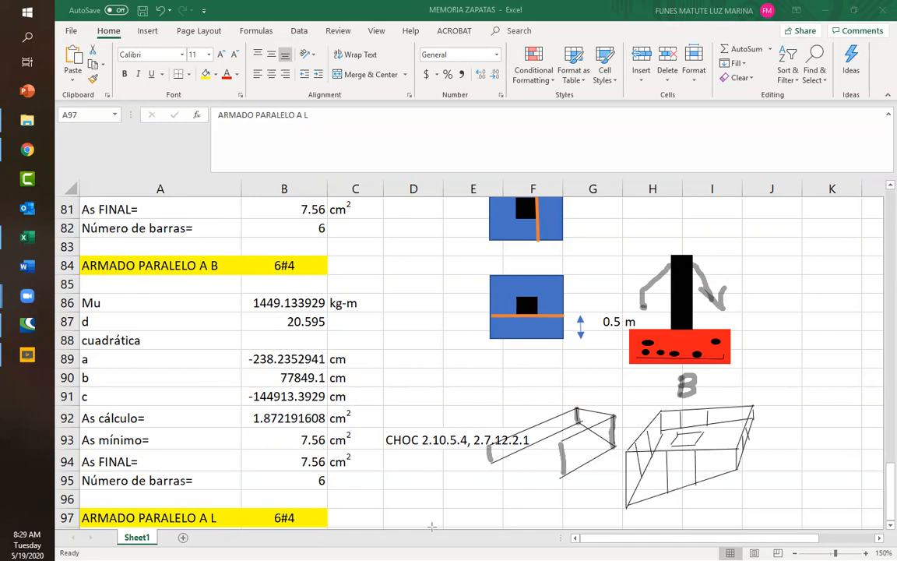
Write the start of the soil pressure equation, "q=" with "pu" over "B*L" and a fraction bar, above the prism sketches
drag(416, 371, 659, 395)
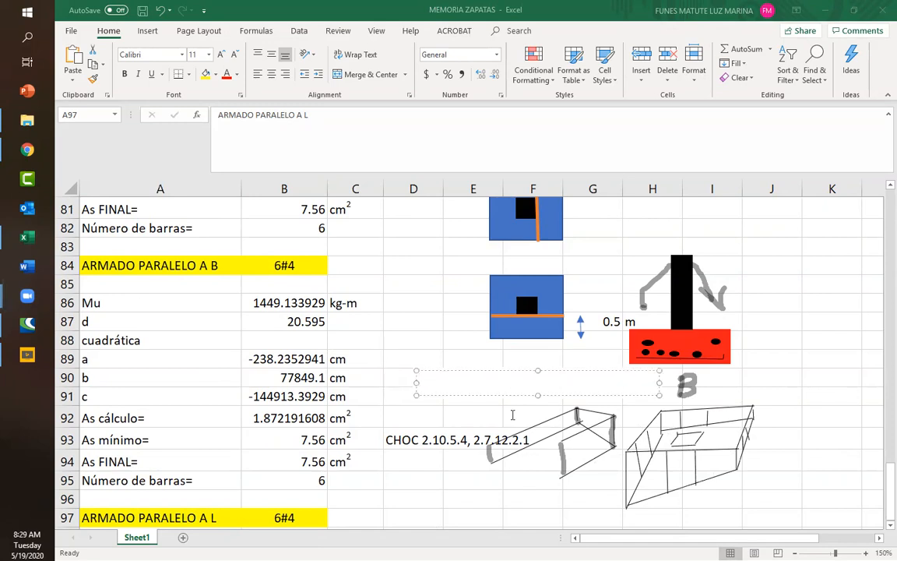
text(q=)
click(449, 364)
click(481, 360)
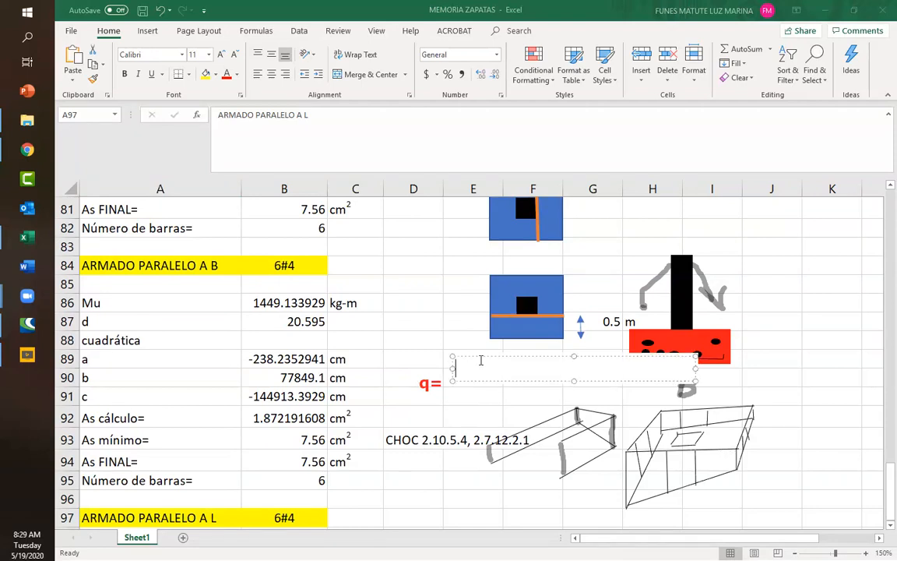
text(pu)
click(462, 401)
click(467, 402)
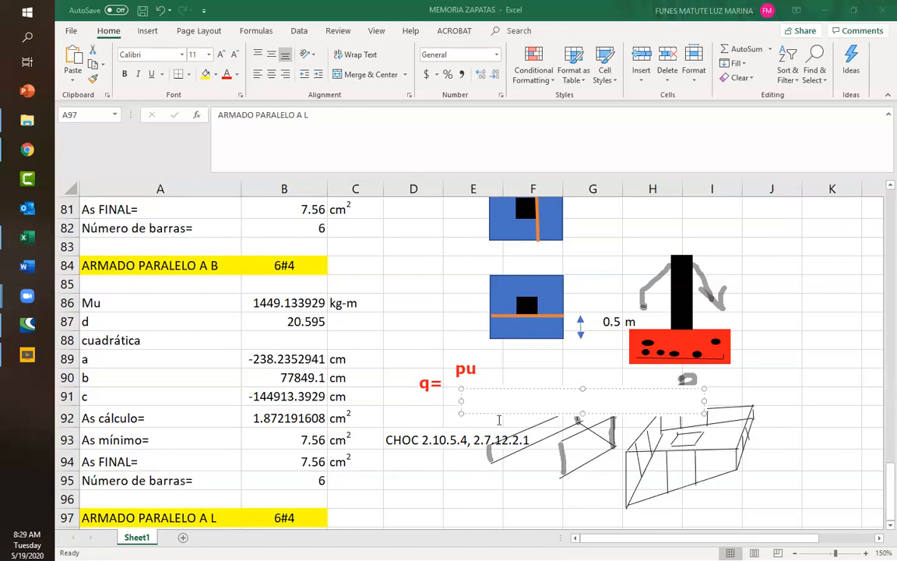
text(B*L)
click(440, 519)
drag(451, 384, 499, 383)
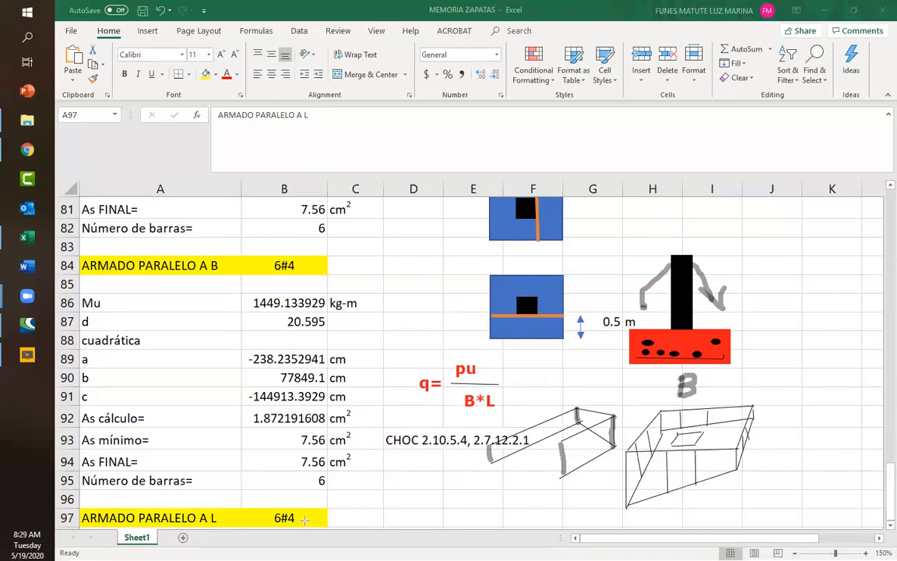
Extend the q equation with "(1+" followed by "6ex" over "B"
click(508, 382)
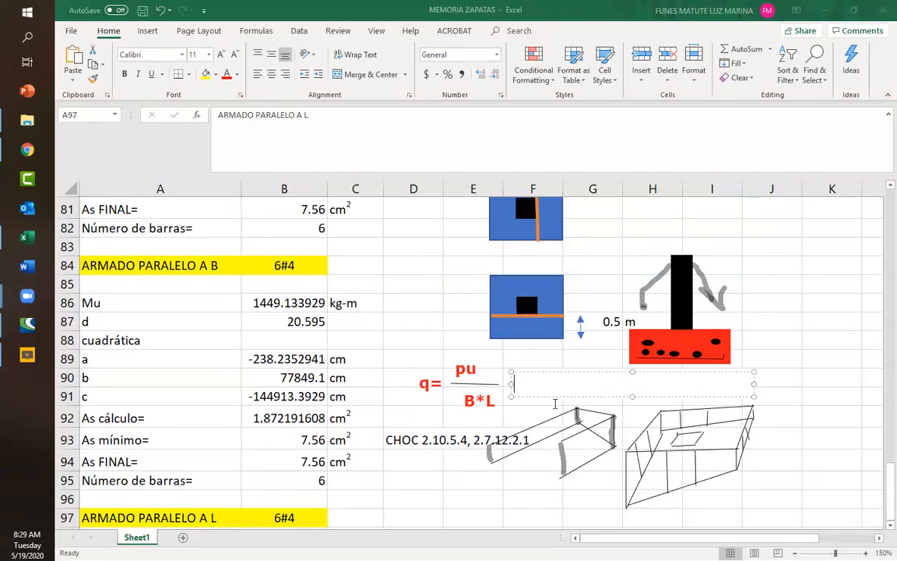
text((1+)
click(567, 361)
click(554, 374)
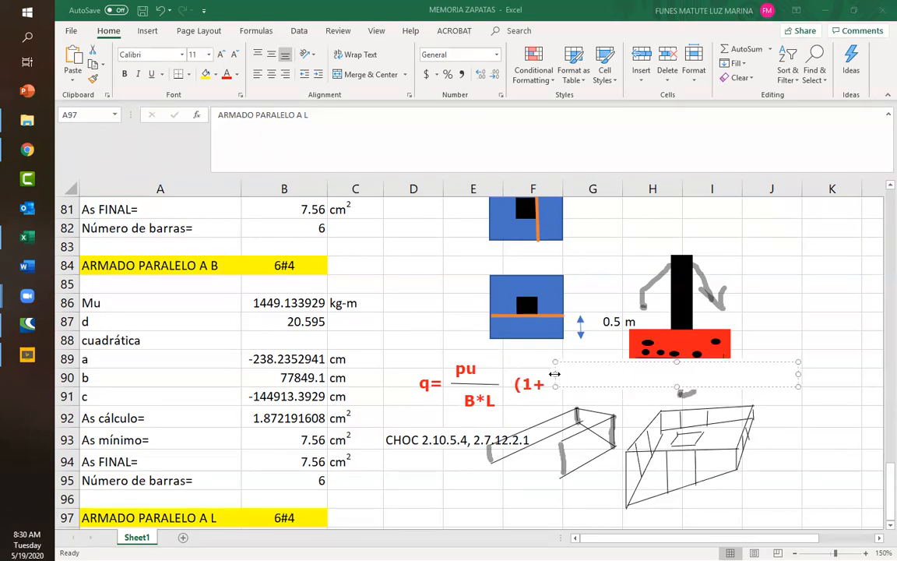
text(6ex)
click(567, 403)
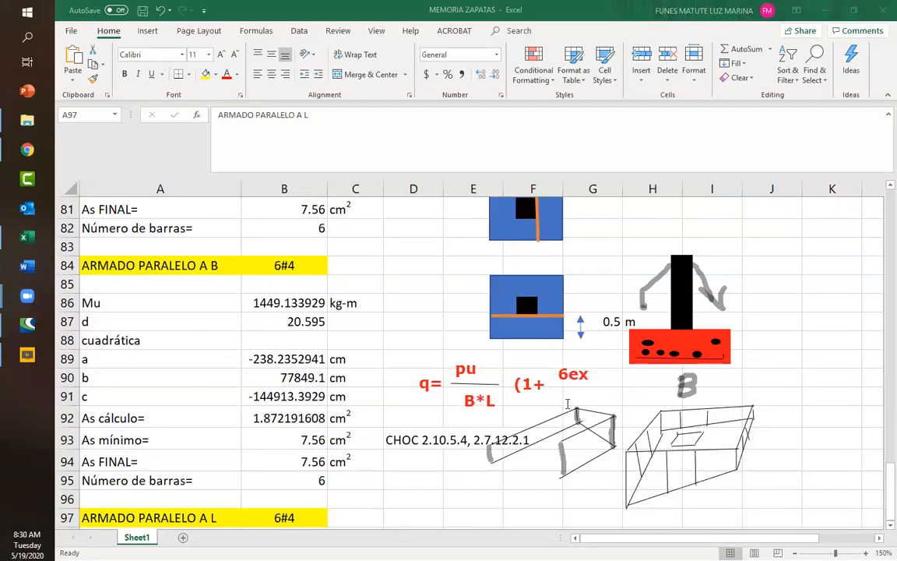
click(568, 404)
text(b)
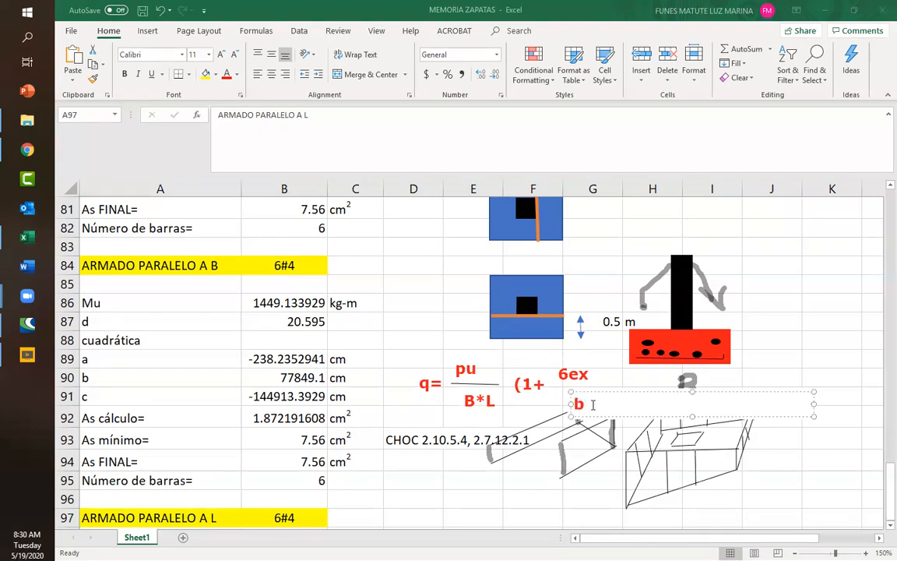
key(BackSpace)
text(B)
click(599, 383)
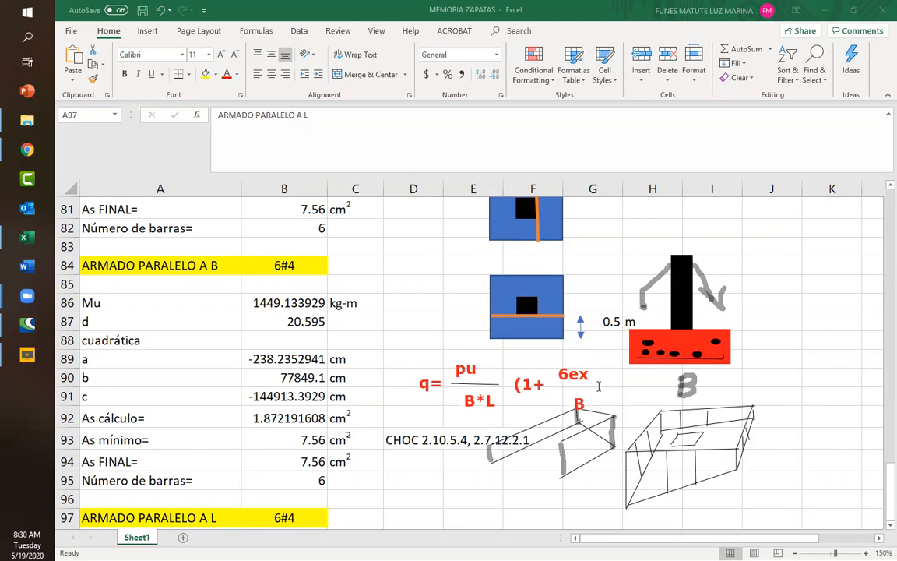
Complete the q equation with "+", "6ez" over "L" and ")", and draw fraction bars under 6ex and 6ez
click(601, 387)
text(+)
click(620, 373)
click(630, 375)
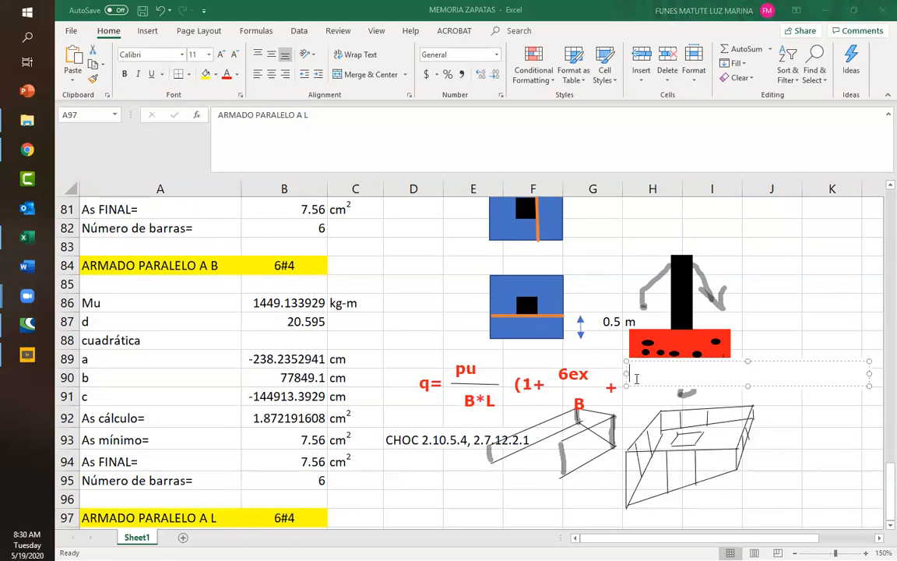
text(6ez)
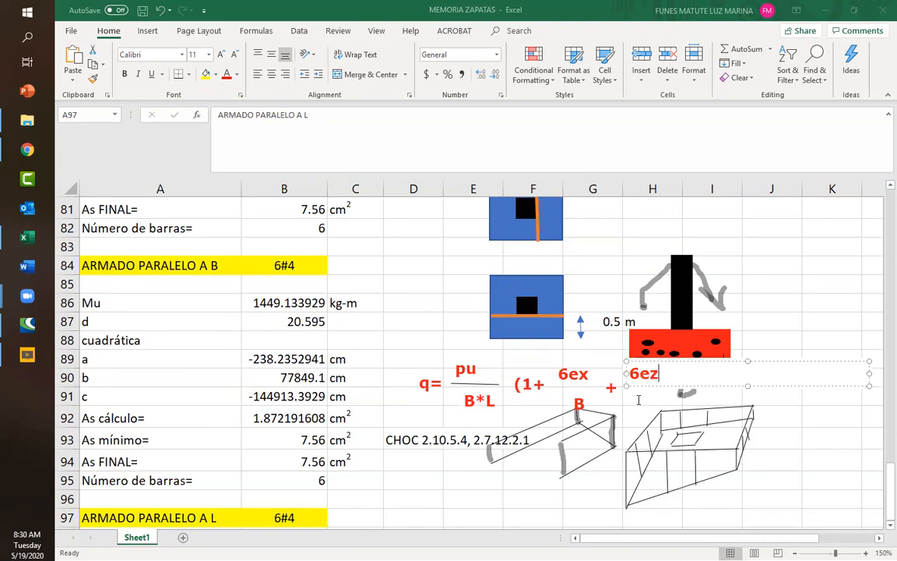
click(638, 410)
click(639, 402)
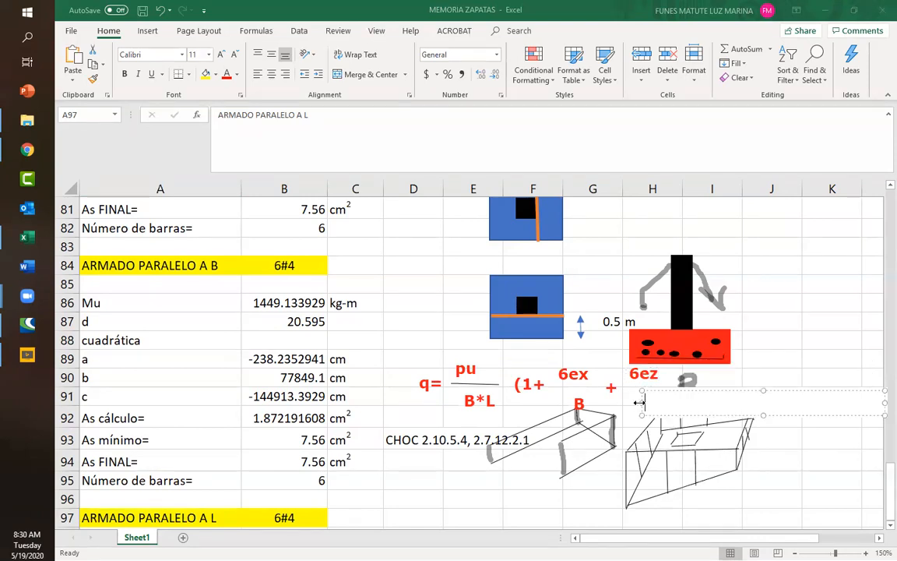
text(L)
click(666, 379)
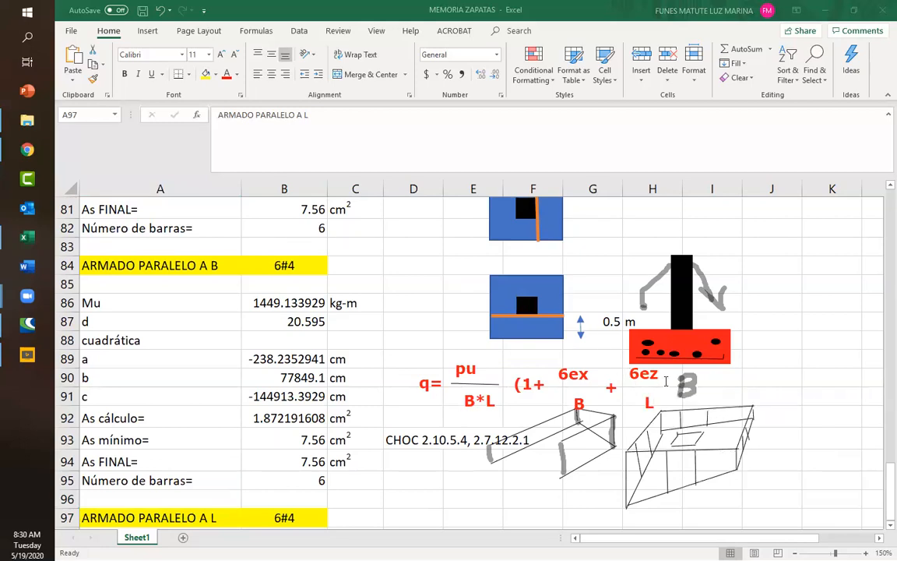
click(664, 382)
text())
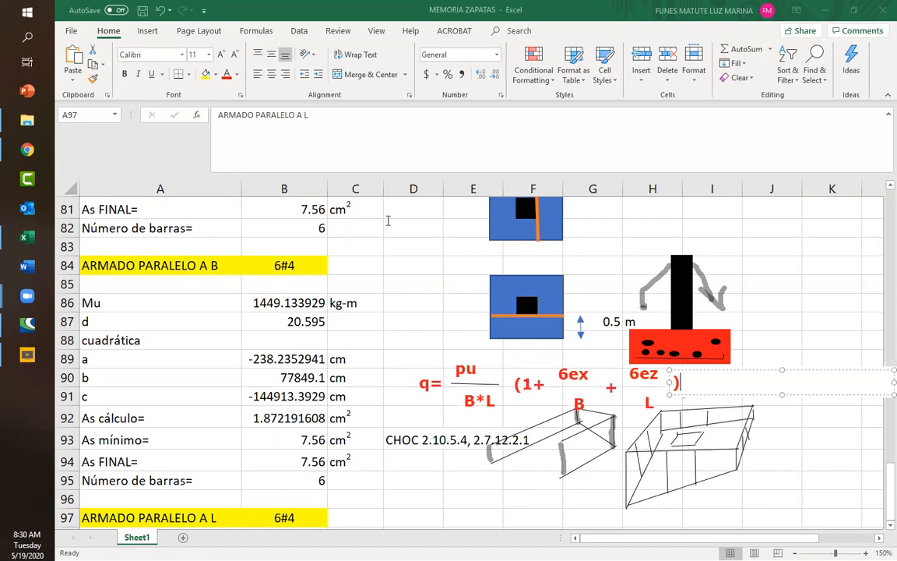
drag(679, 375, 684, 395)
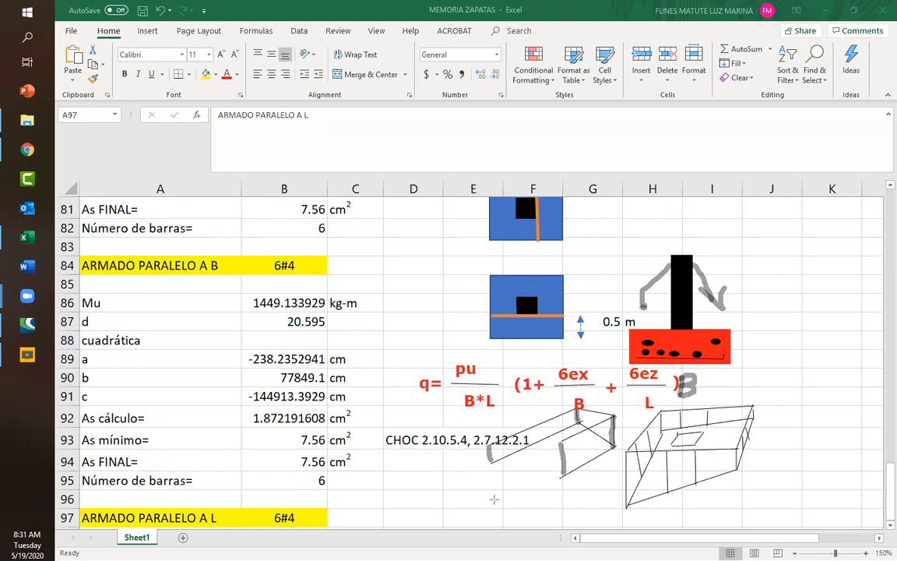
Trace over the four vertical corner edges of the second pressure prism in thick grey
drag(627, 454, 629, 490)
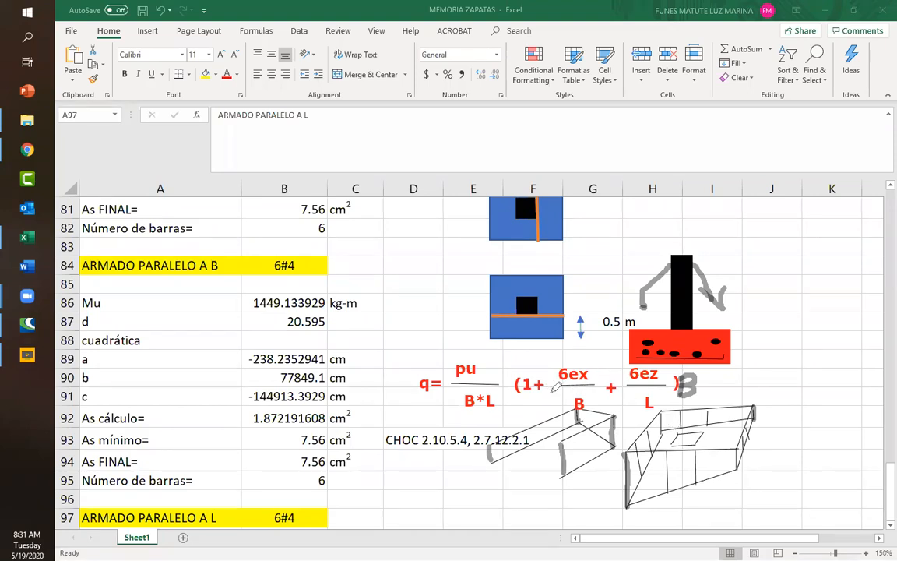
drag(661, 411, 662, 430)
drag(739, 447, 737, 467)
Circle the whole q equation in grey and clear all annotations from the screen
mouse_move(445, 346)
mouse_down()
mouse_move(431, 411)
mouse_move(538, 425)
mouse_move(712, 376)
mouse_move(442, 337)
mouse_up()
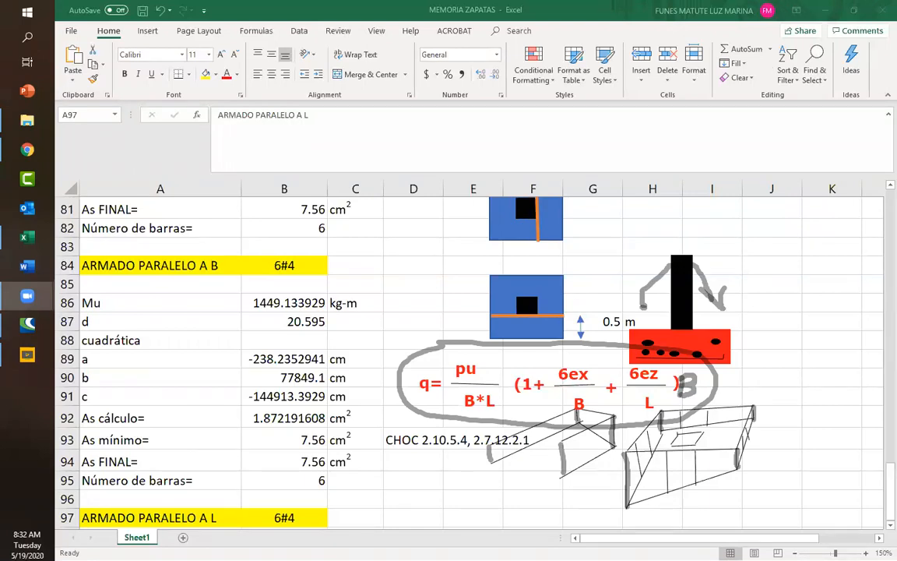
click(576, 516)
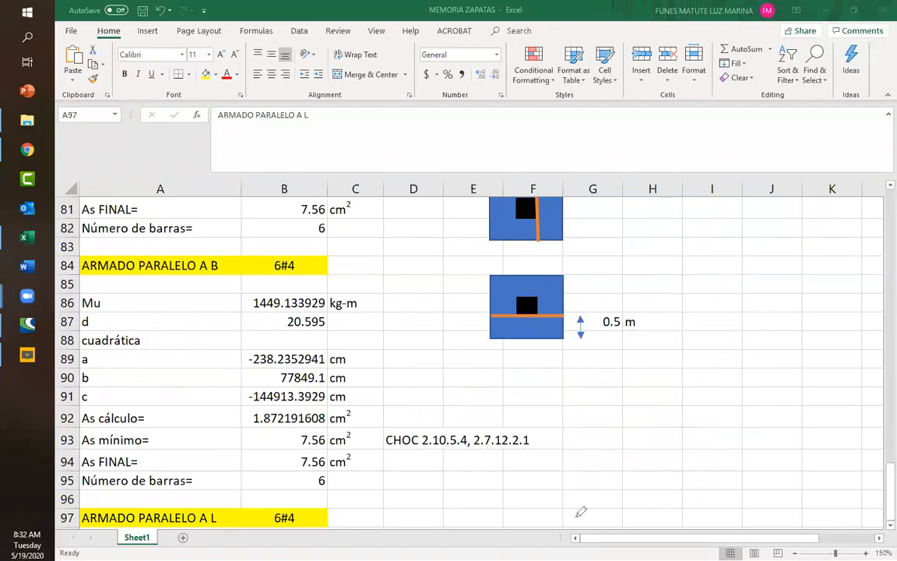
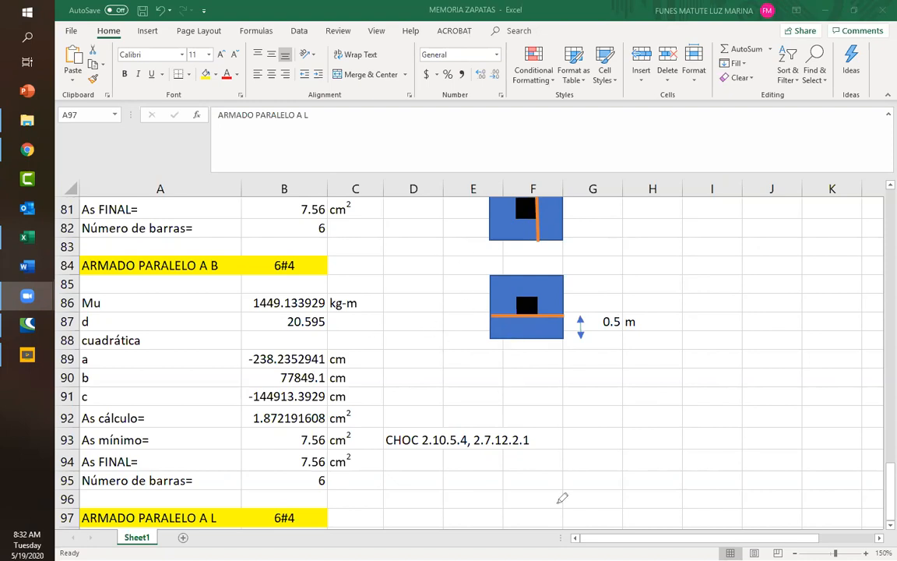
Set the footing's length L to 0.9 m and the column's dimension l to 0.2 m
scroll(423, 309, up, 11)
scroll(466, 296, up, 12)
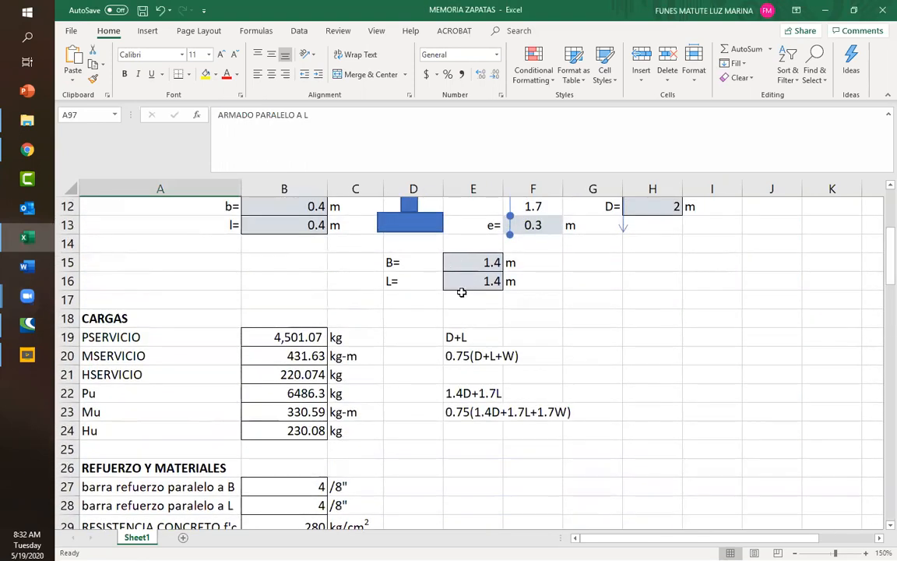
scroll(467, 312, up, 2)
click(475, 400)
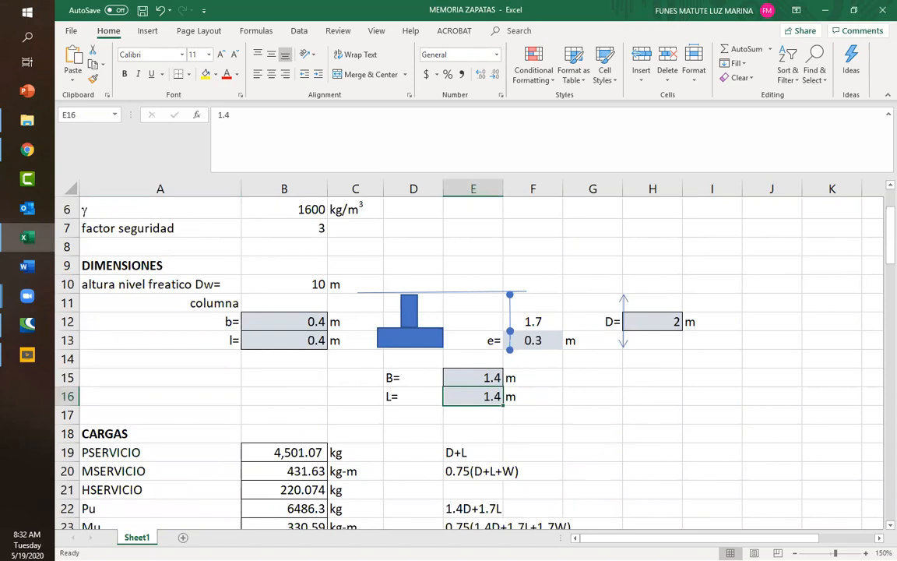
text(.9)
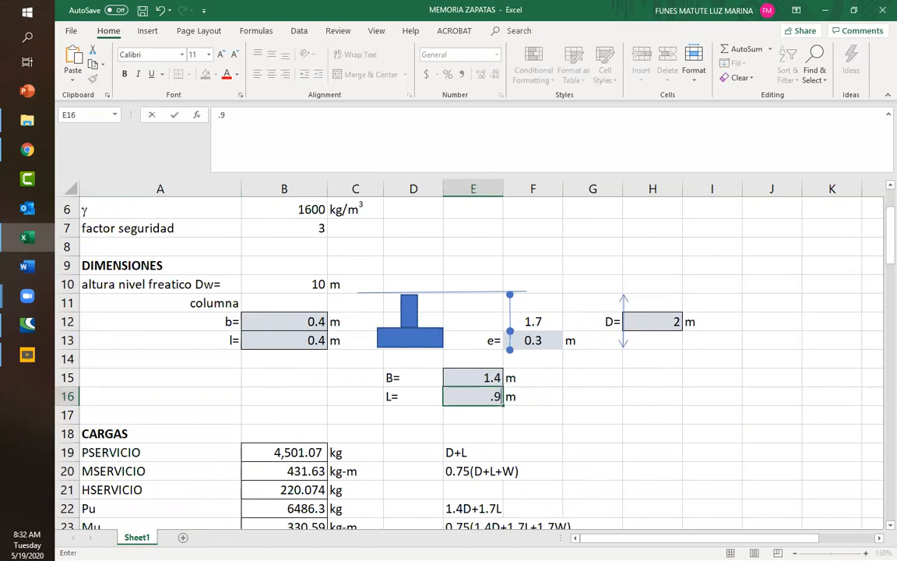
key(Return)
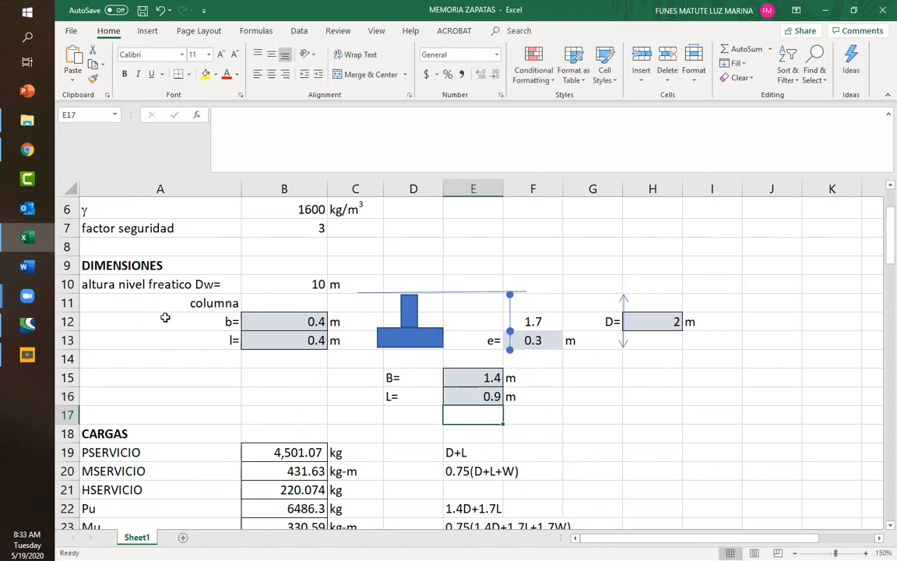
click(311, 341)
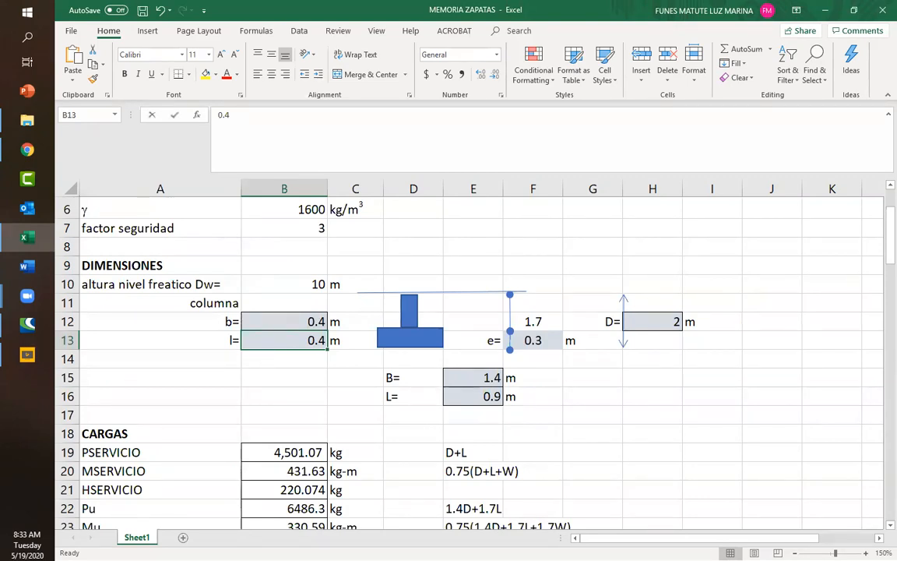
text(.2)
key(Return)
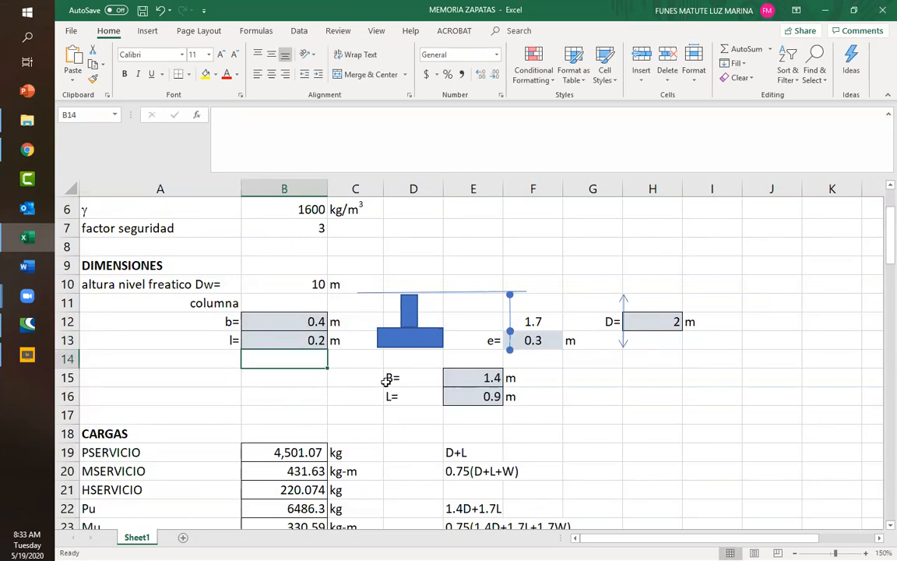
click(324, 342)
click(461, 396)
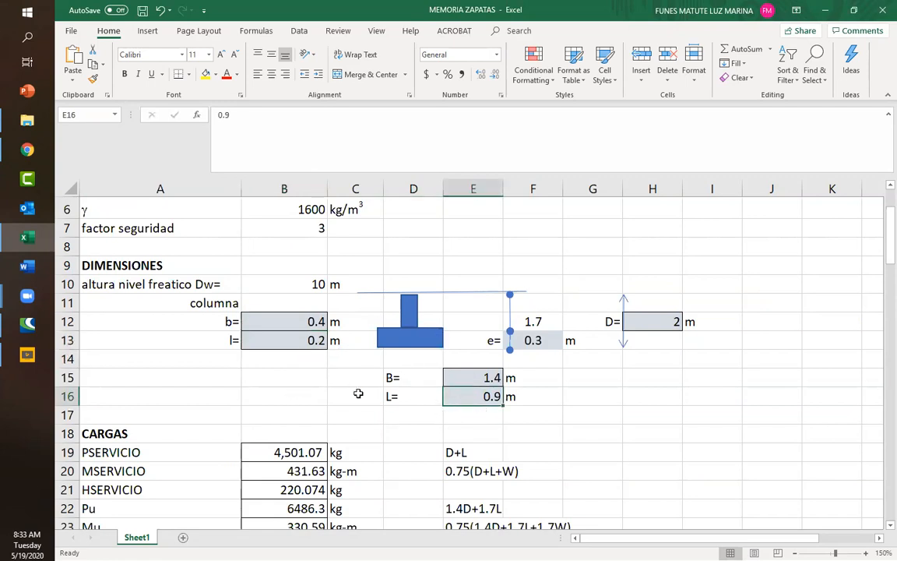
Examine the recalculated geotechnical check, punching shear and reinforcement parallel to B and L, and return to the input data
scroll(344, 362, down, 1)
scroll(343, 362, down, 10)
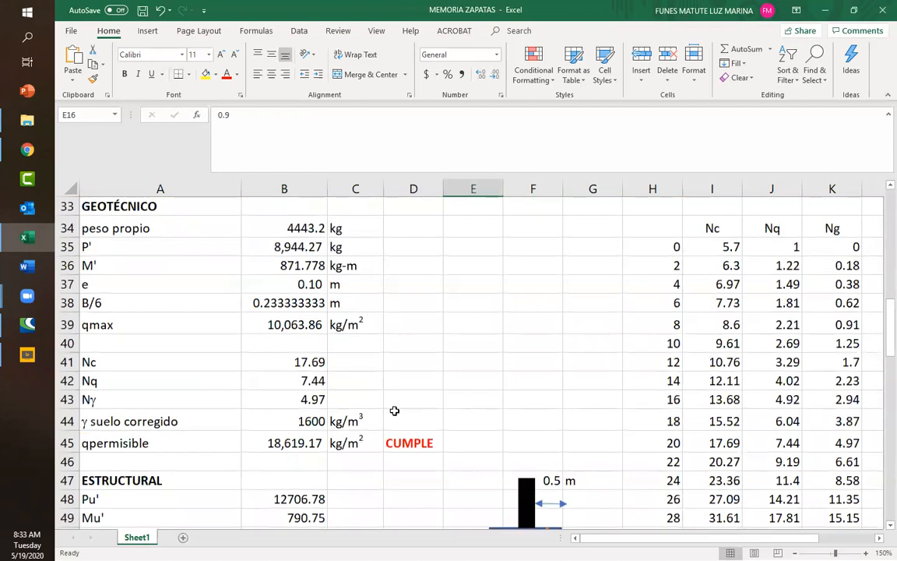
scroll(394, 410, down, 12)
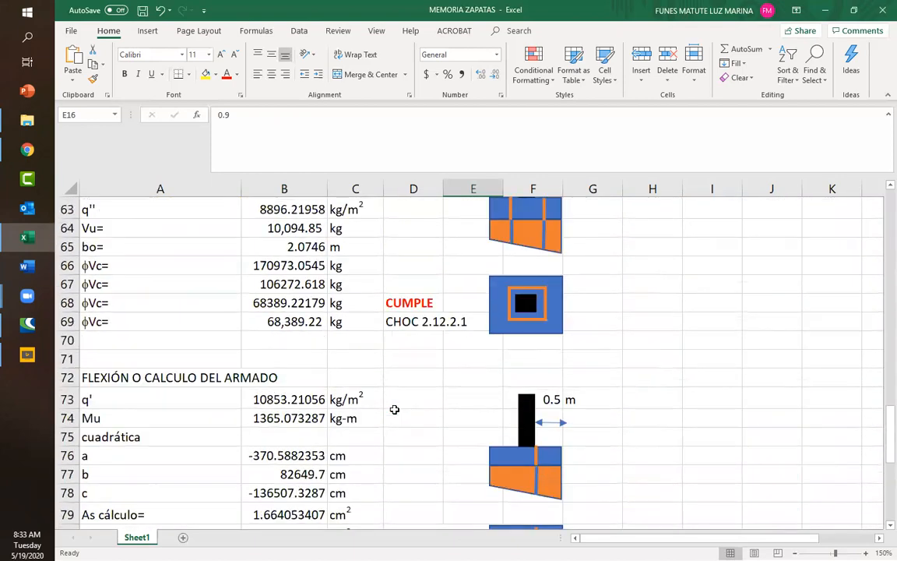
scroll(394, 410, down, 5)
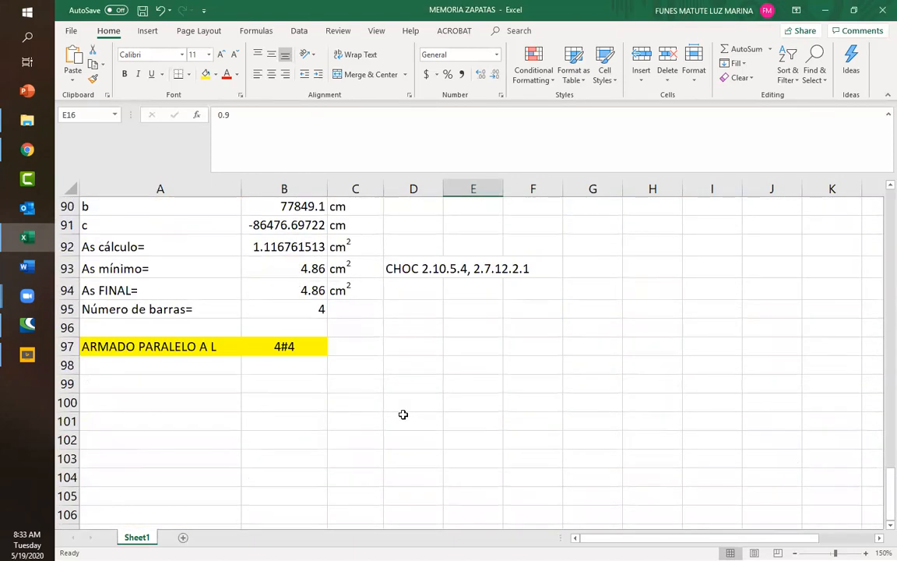
scroll(403, 413, up, 3)
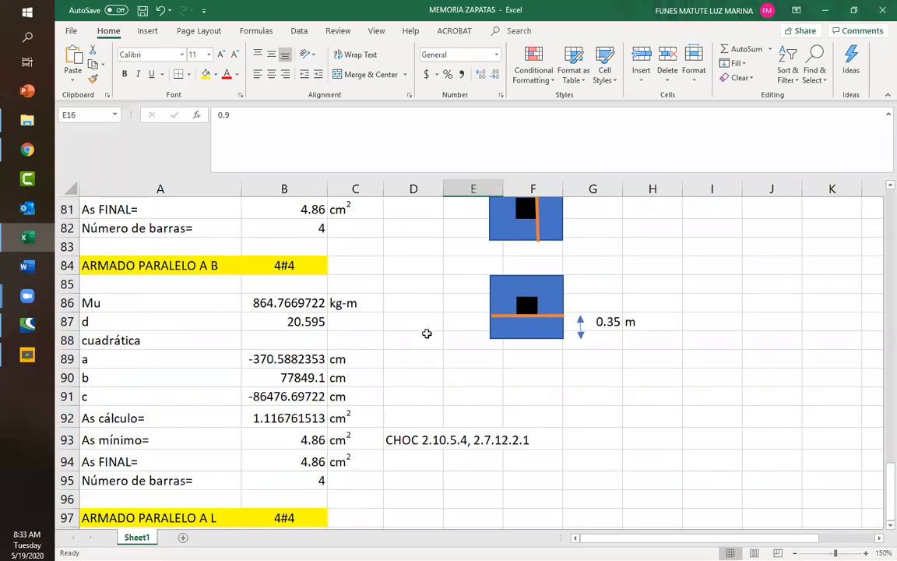
scroll(426, 335, up, 5)
scroll(427, 336, up, 14)
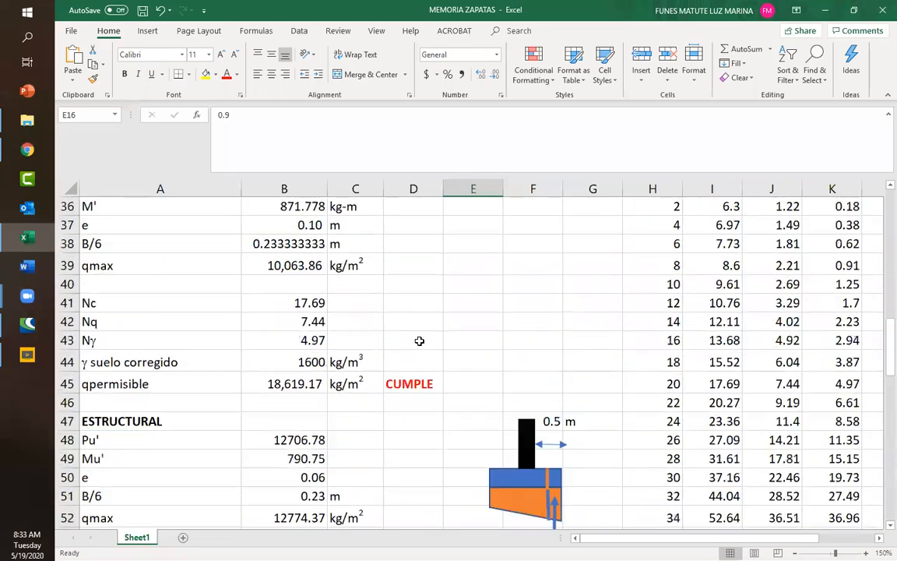
scroll(419, 341, up, 7)
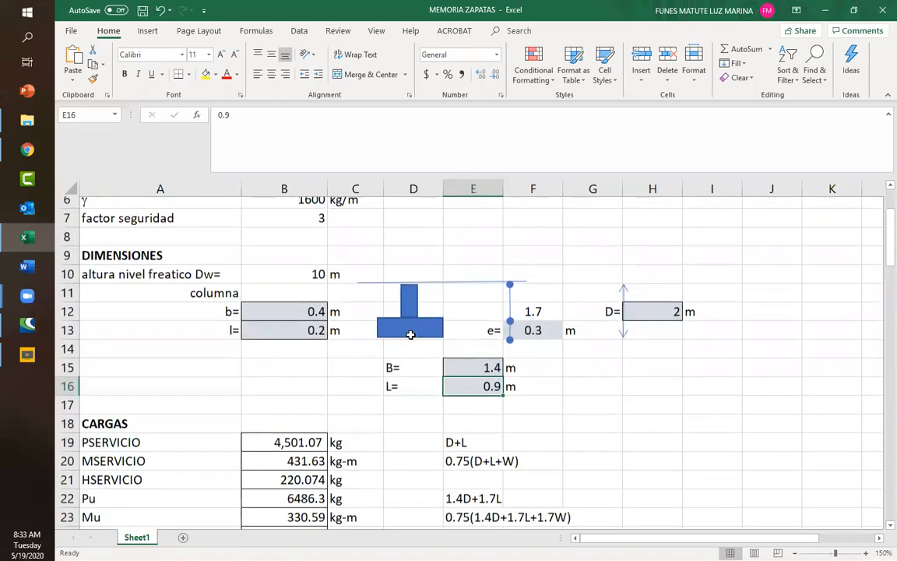
scroll(408, 330, up, 1)
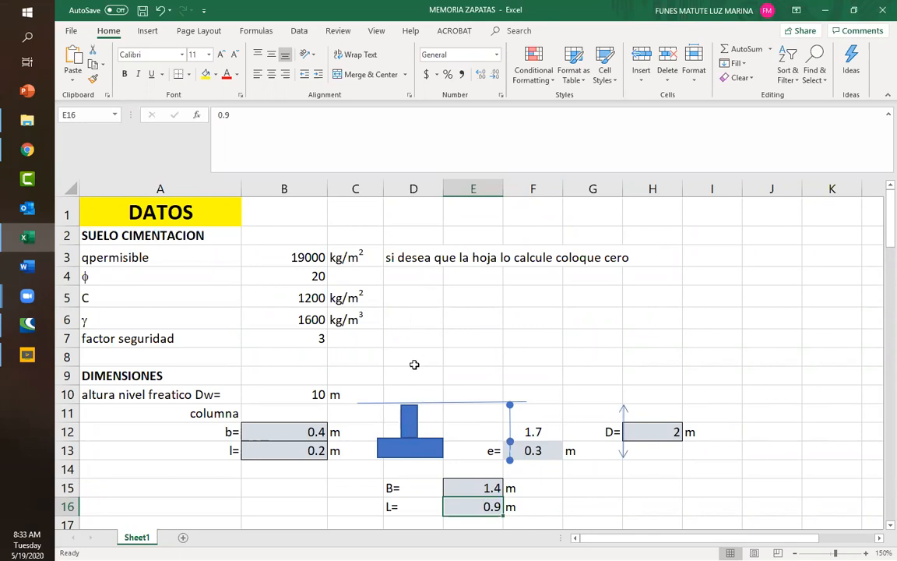
Sketch in grey a frame with four columns on footing lines and one diagonal beam stub, and label the first footing "B"
scroll(421, 362, down, 2)
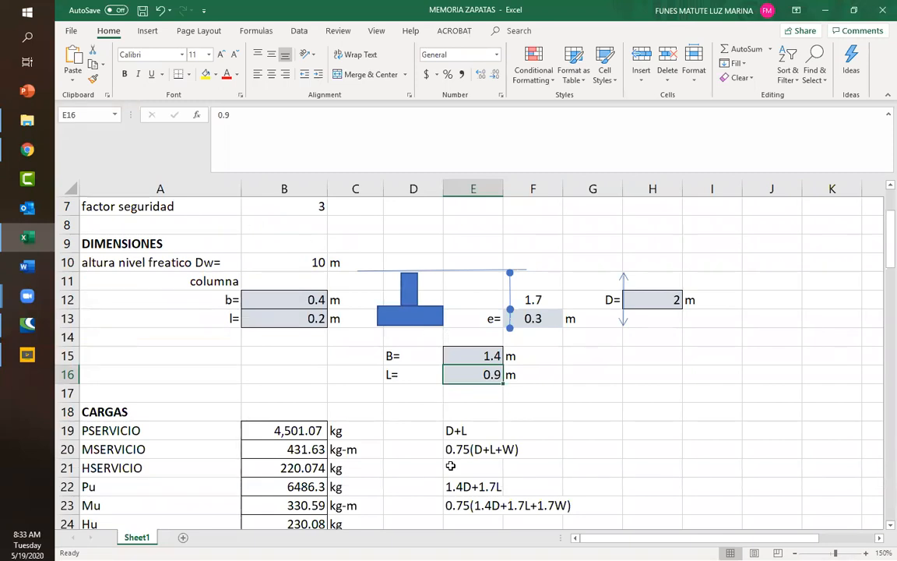
mouse_move(606, 449)
mouse_down()
mouse_move(651, 353)
mouse_move(767, 428)
mouse_move(767, 438)
mouse_up()
drag(655, 364, 667, 438)
drag(711, 366, 711, 440)
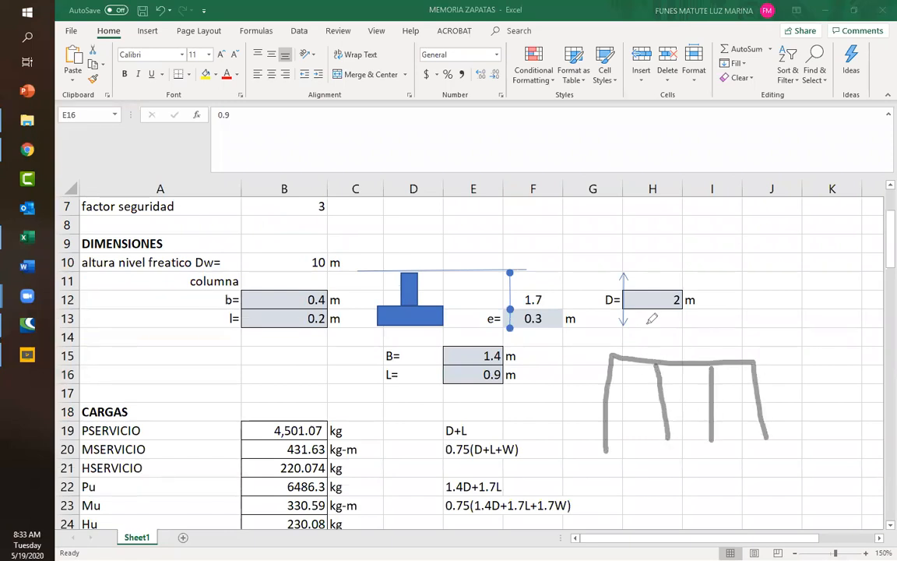
drag(629, 359, 664, 335)
drag(596, 450, 784, 443)
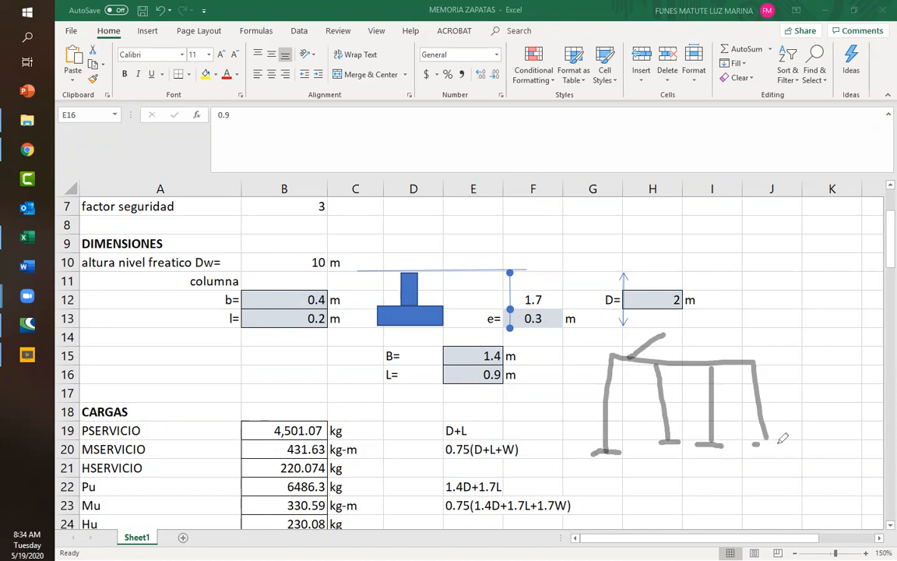
drag(607, 466, 608, 482)
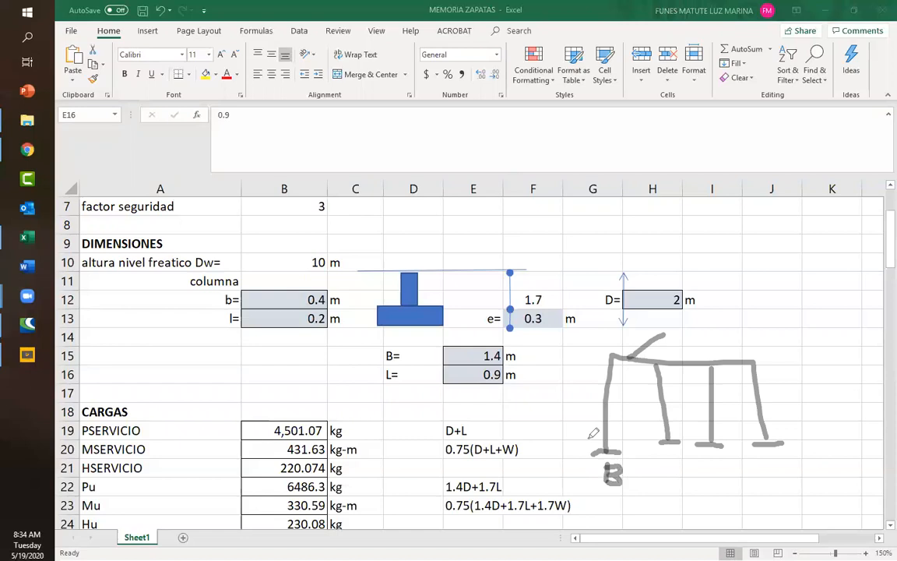
Add further diagonal beam stubs along the frame's top and a receding side frame with two columns and footing lines
mouse_move(702, 328)
mouse_down()
mouse_move(675, 361)
mouse_move(699, 361)
mouse_up()
drag(754, 328, 738, 356)
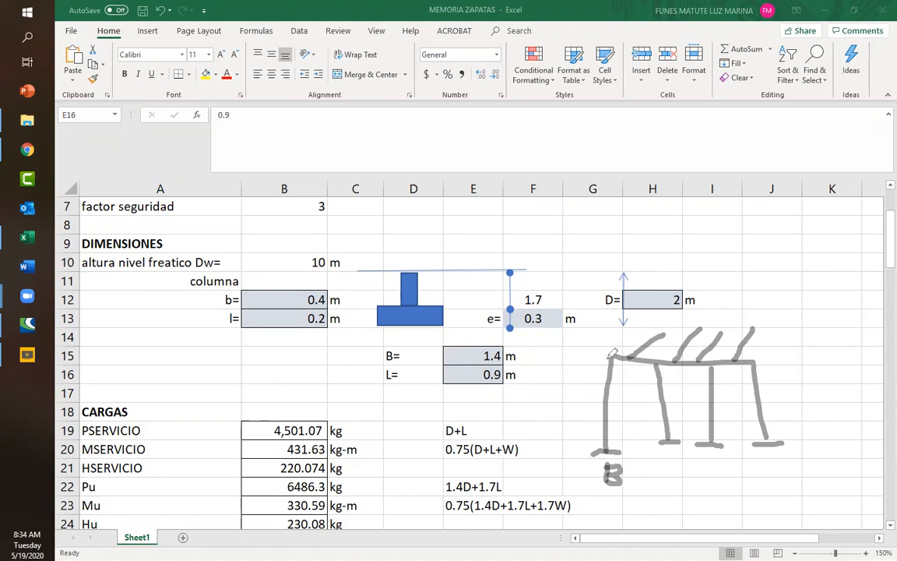
drag(611, 352, 651, 326)
mouse_move(755, 359)
mouse_down()
mouse_move(828, 301)
mouse_move(839, 383)
mouse_up()
mouse_move(788, 332)
mouse_down()
mouse_move(808, 419)
mouse_move(848, 382)
mouse_up()
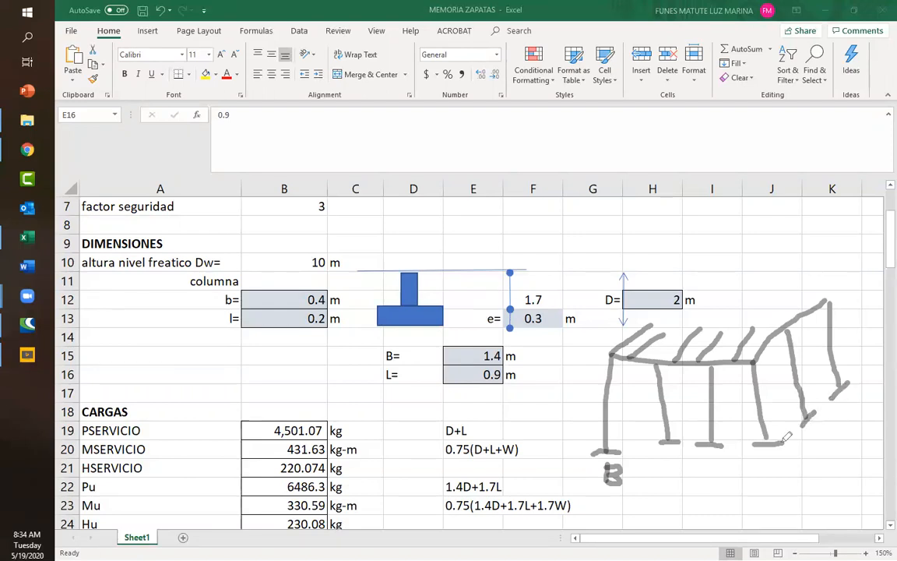
Mark the side frame's footing with a curved moment arrow and "L", and complete the first footing's label as "B=1.4"
mouse_move(798, 421)
mouse_down()
mouse_move(820, 406)
mouse_move(818, 433)
mouse_move(831, 437)
mouse_up()
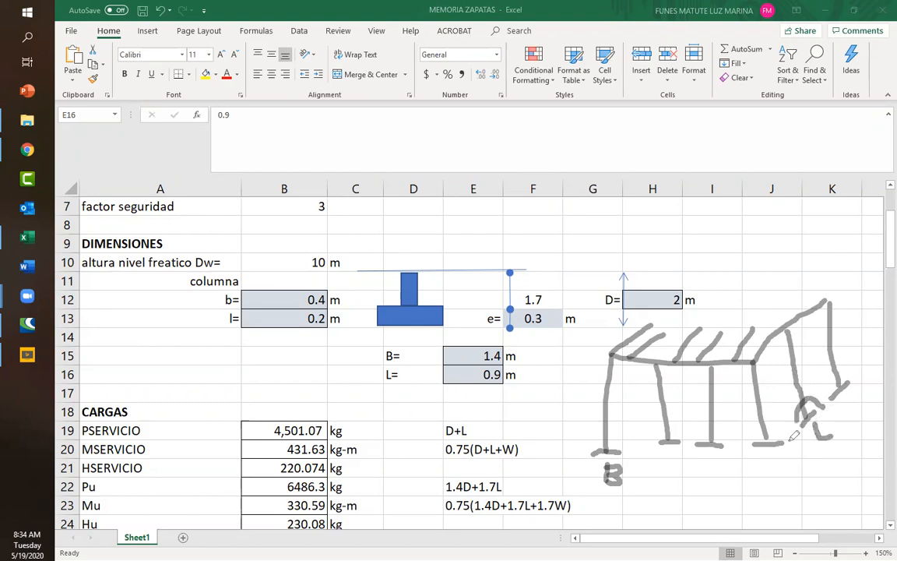
drag(823, 398, 822, 412)
mouse_move(628, 470)
mouse_down()
mouse_move(668, 468)
mouse_move(667, 485)
mouse_up()
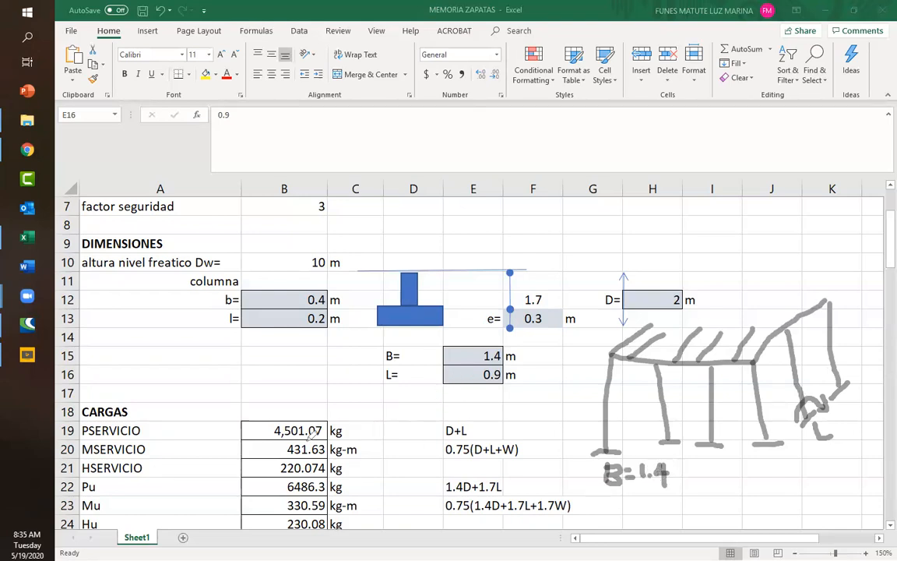
Circle the MSERVICIO and Mu moments in grey and set both to 50 kg-m
mouse_move(343, 444)
mouse_down()
mouse_move(257, 450)
mouse_move(353, 452)
mouse_up()
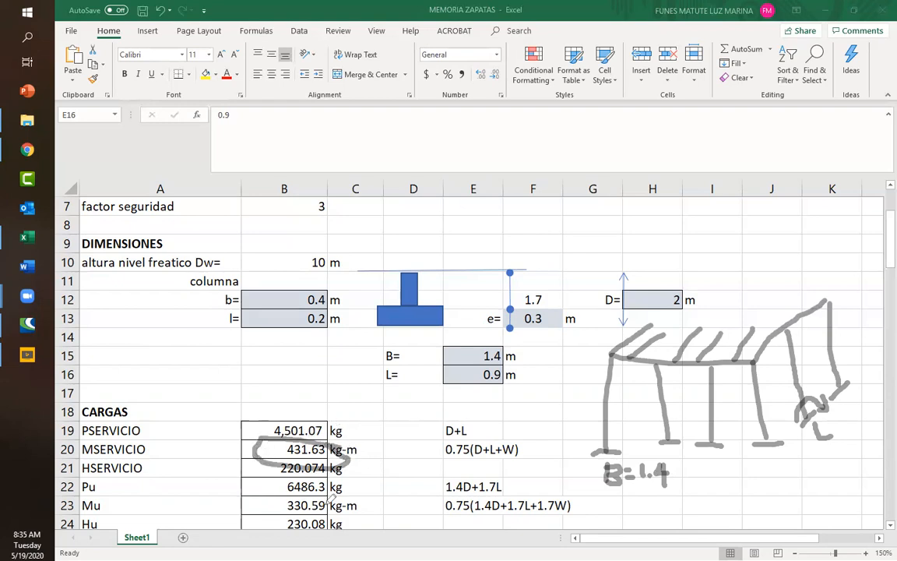
mouse_move(331, 497)
mouse_down()
mouse_move(268, 511)
mouse_move(331, 514)
mouse_move(327, 498)
mouse_up()
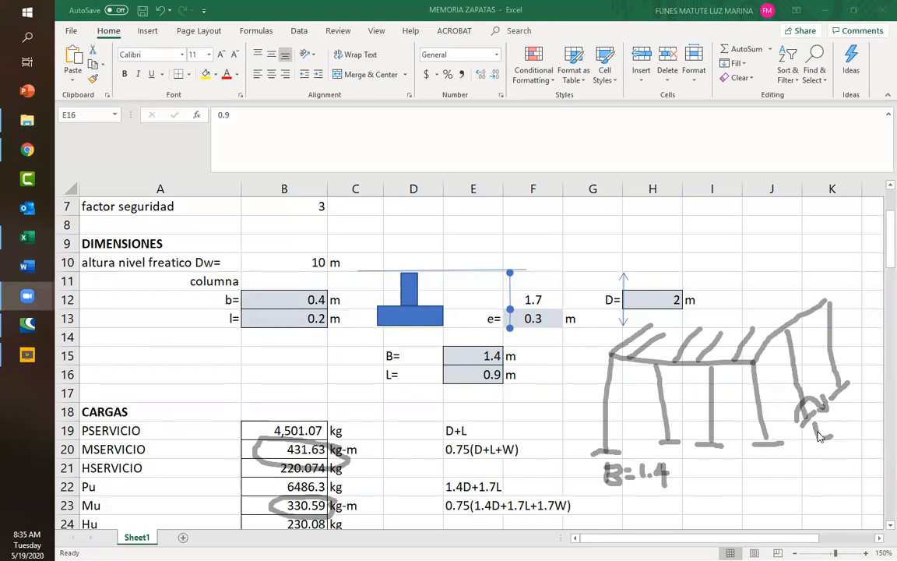
click(305, 452)
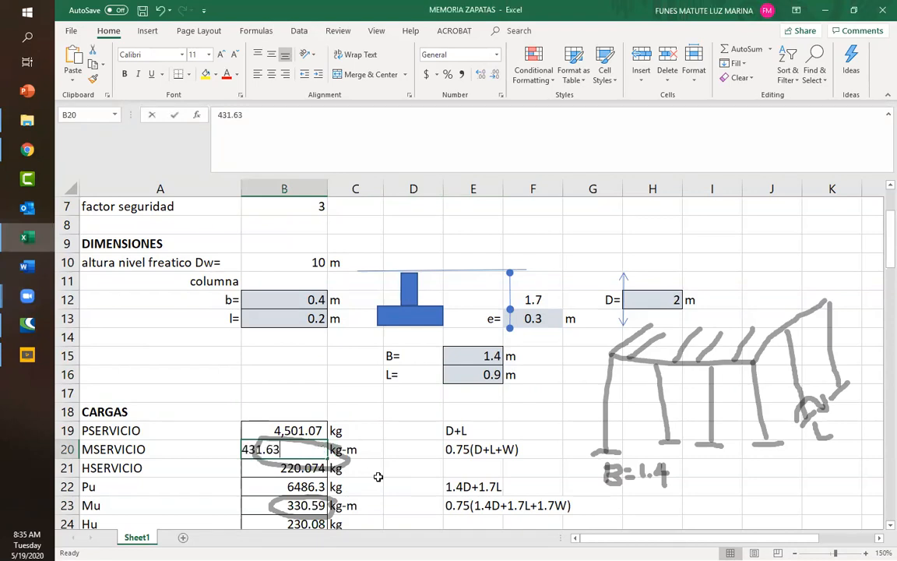
text(50)
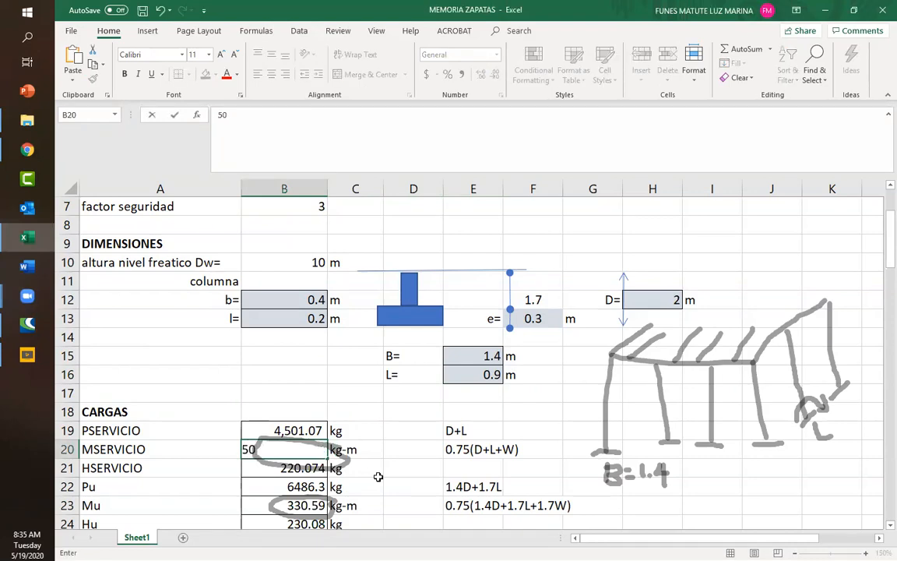
click(294, 505)
text(5)
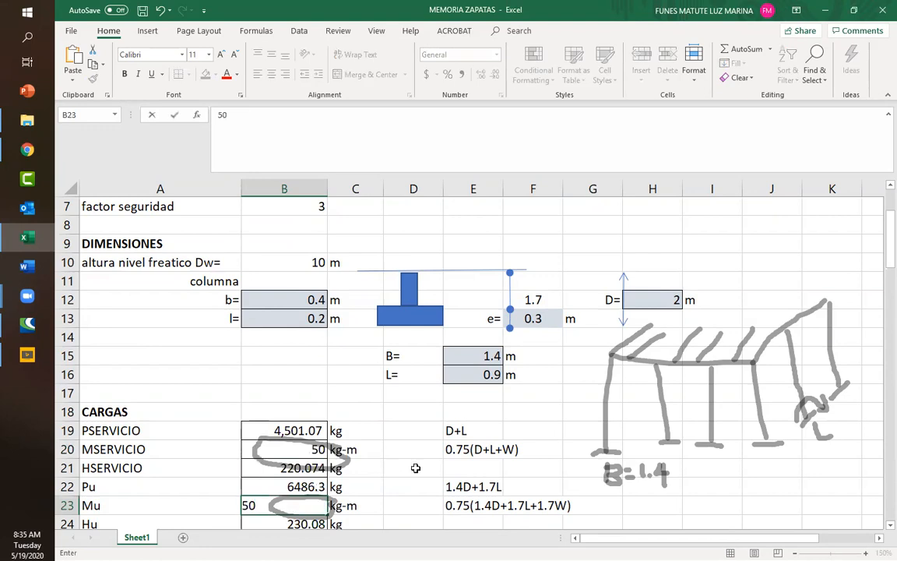
text(0)
click(417, 467)
Set the footing's B to 0.9 m and L to 1.4 m, and review the geotechnical and structural checks
click(473, 355)
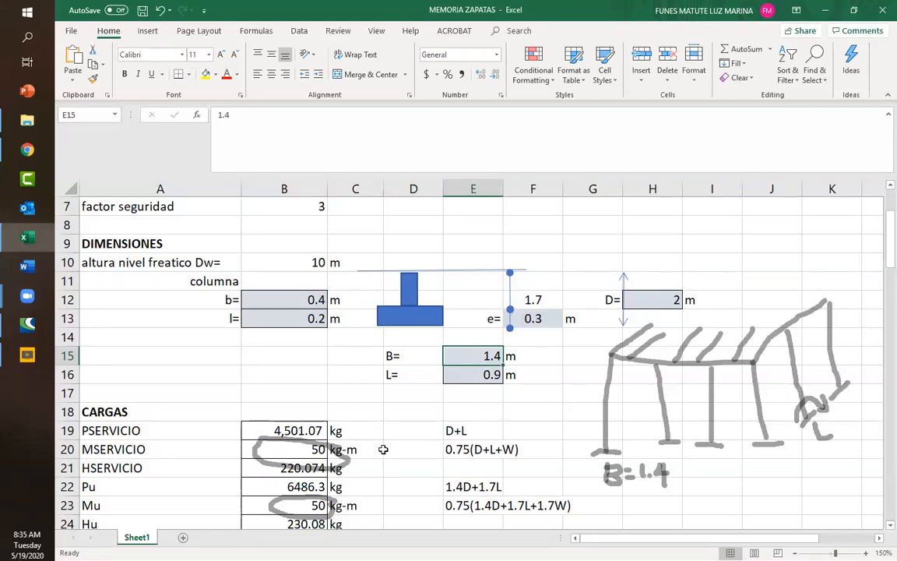
text(.9)
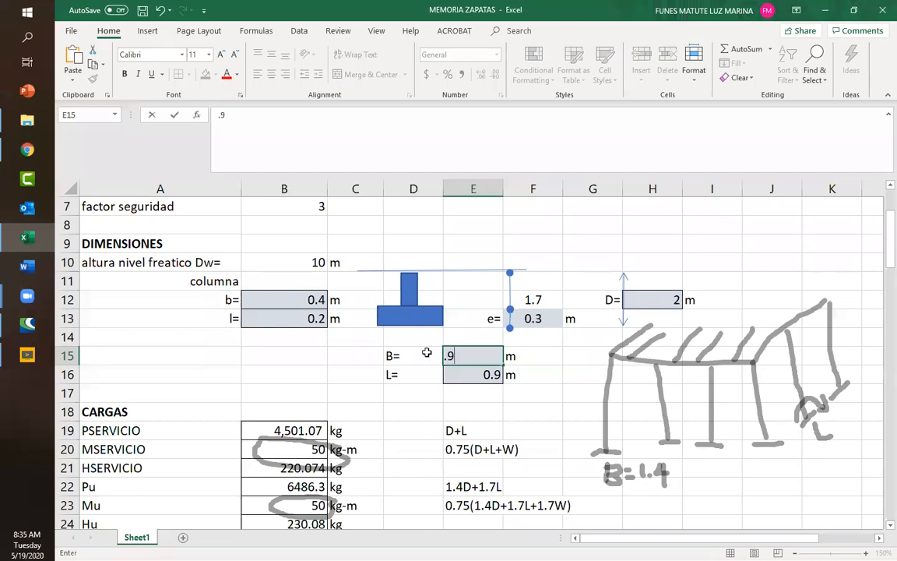
click(475, 373)
text(1.4)
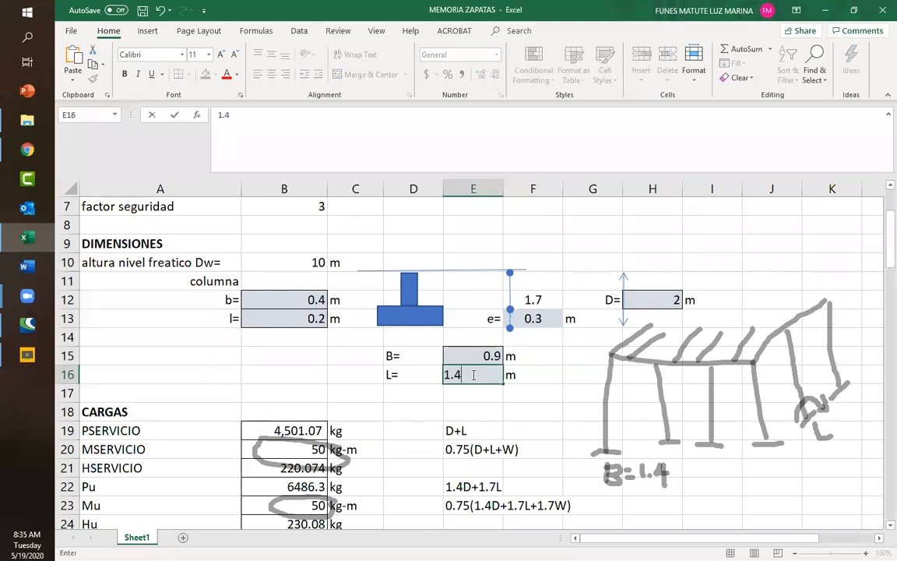
key(Return)
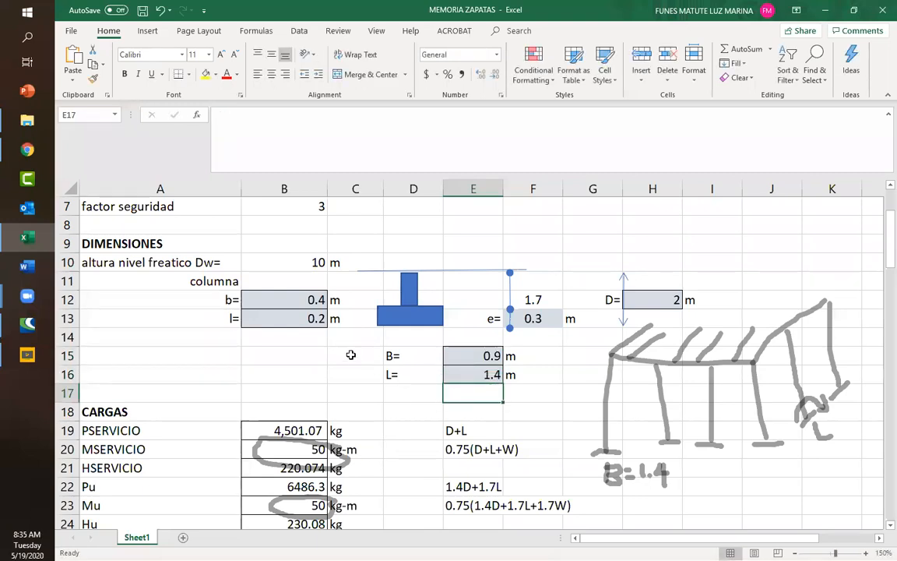
scroll(352, 358, down, 2)
scroll(352, 358, down, 9)
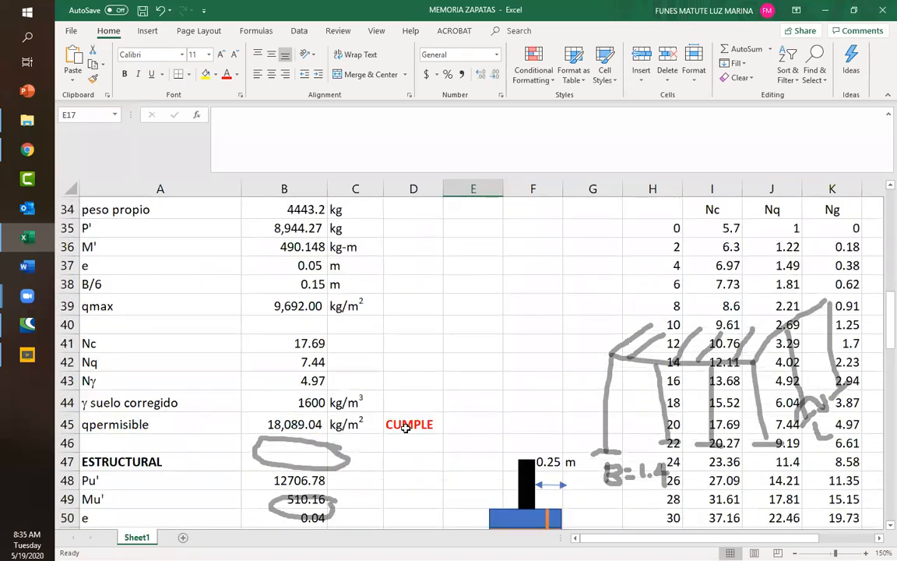
scroll(406, 418, down, 12)
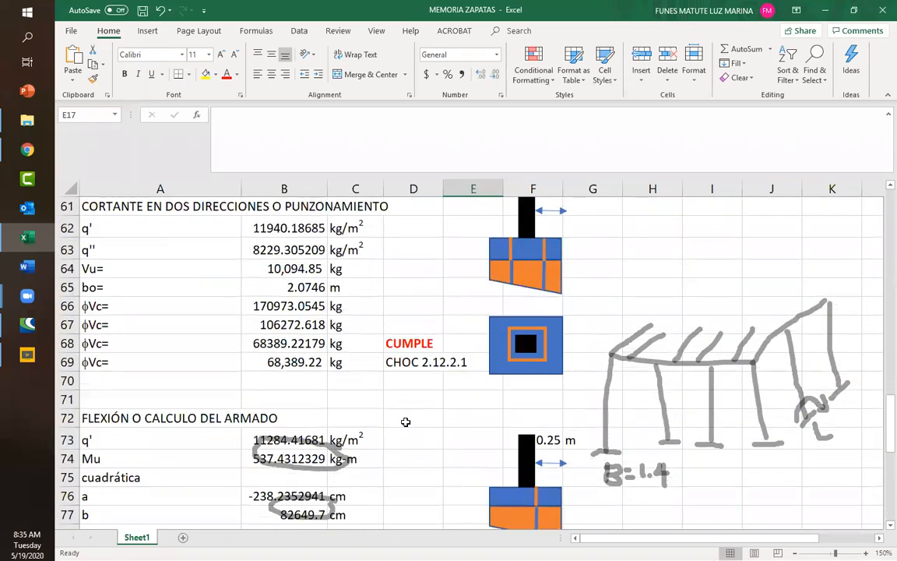
scroll(406, 422, up, 18)
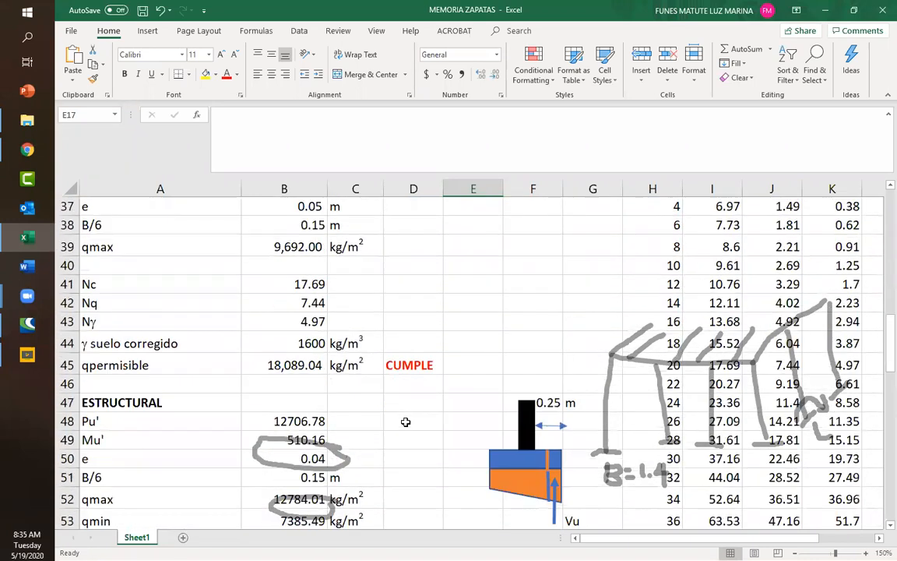
scroll(406, 422, up, 6)
scroll(419, 363, down, 2)
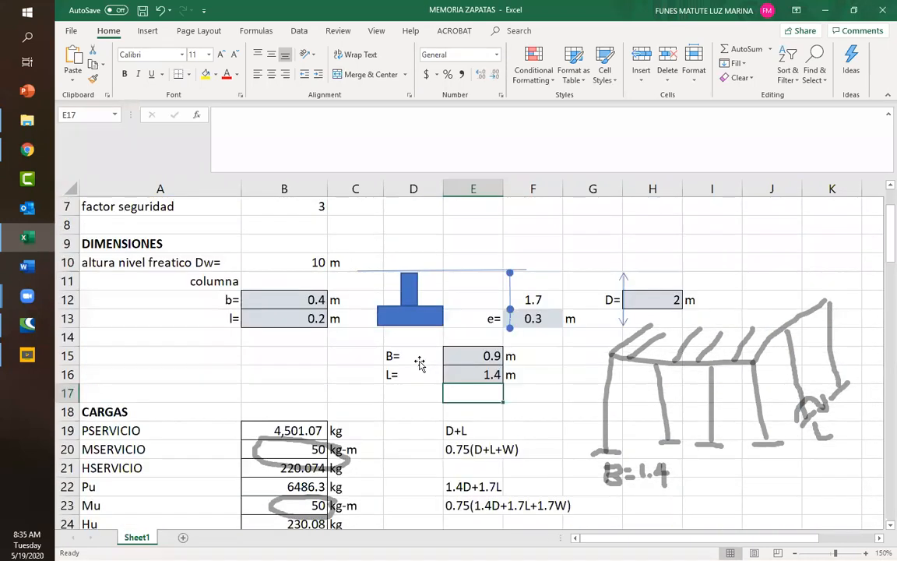
Review the Mu moment in the CARGAS table and clear the grey annotations from the screen
drag(826, 433, 831, 436)
scroll(399, 363, down, 2)
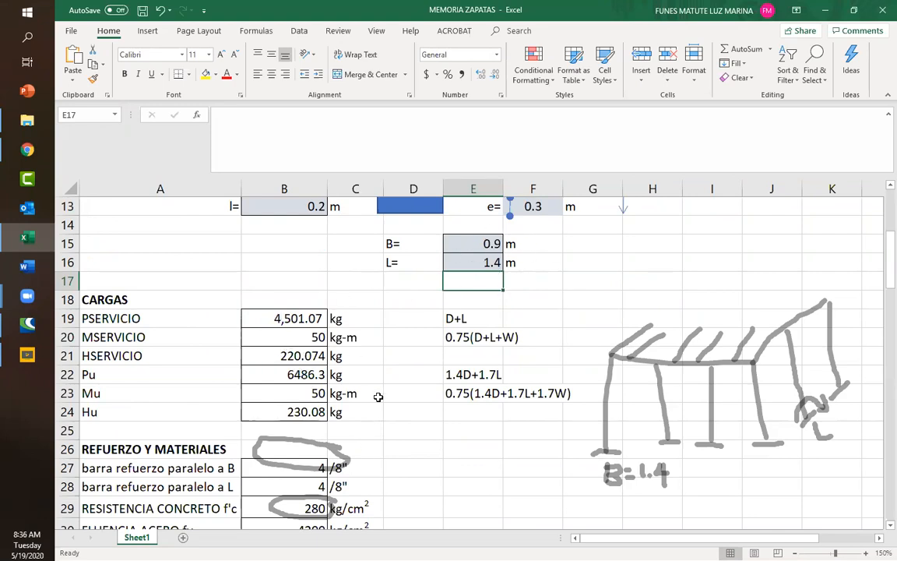
click(295, 393)
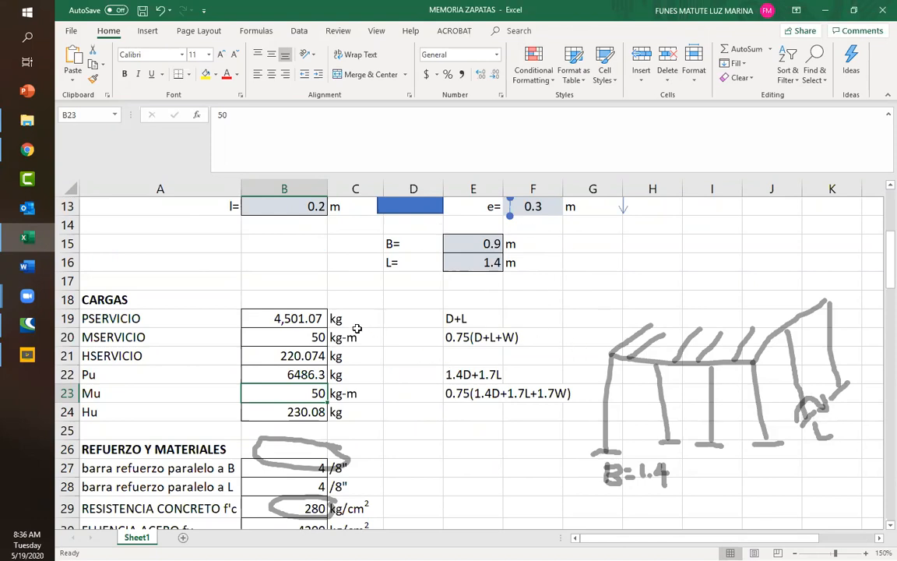
scroll(317, 396, up, 1)
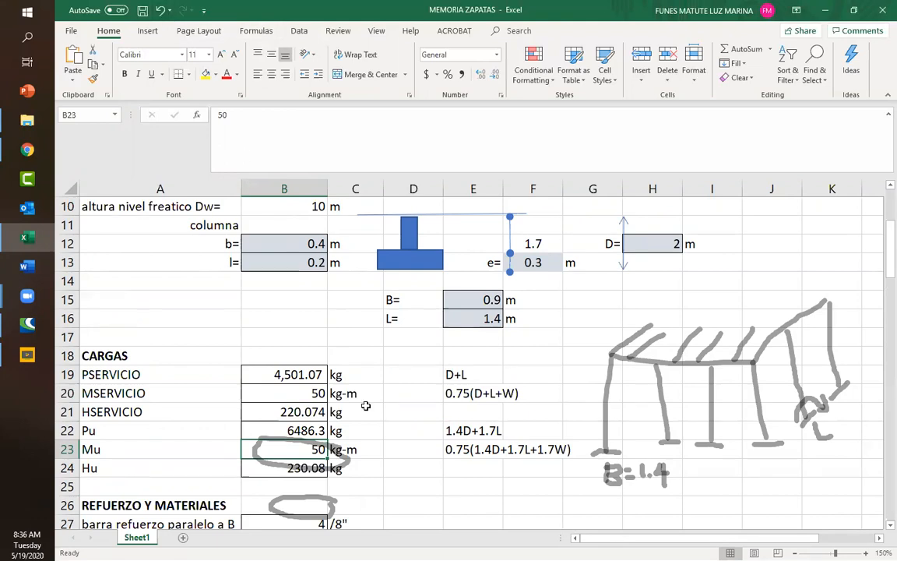
key(Escape)
Set the footing's B to 1.4 m and L to 0.9 m
click(467, 299)
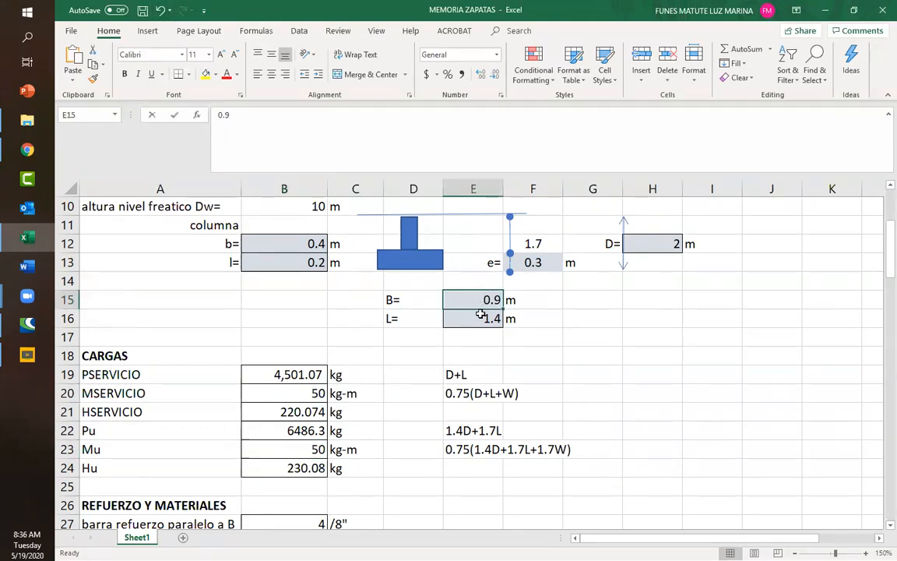
text(1.4)
click(476, 314)
key(BackSpace)
text(.9)
click(540, 322)
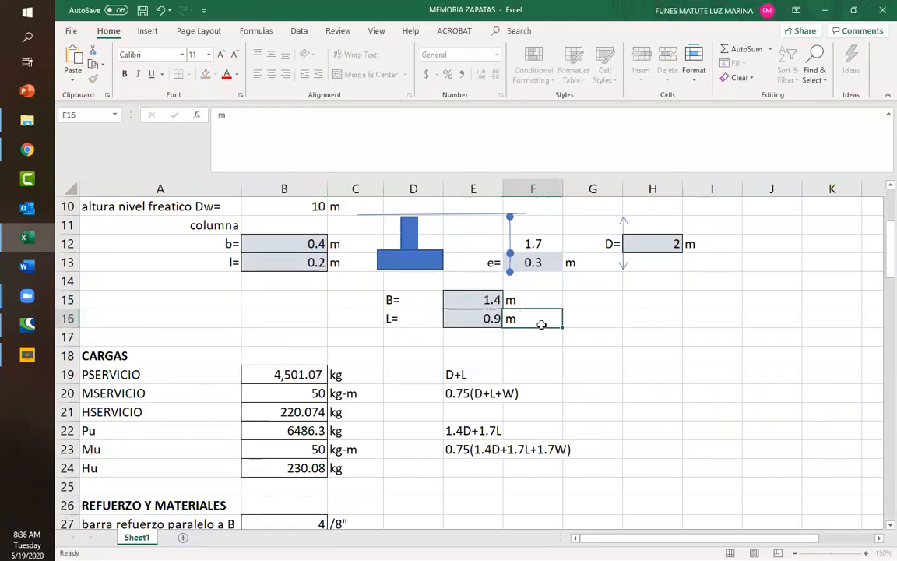
Examine the geotechnical, shear, punching and flexure results down to the reinforcement parallel to L
scroll(343, 405, down, 8)
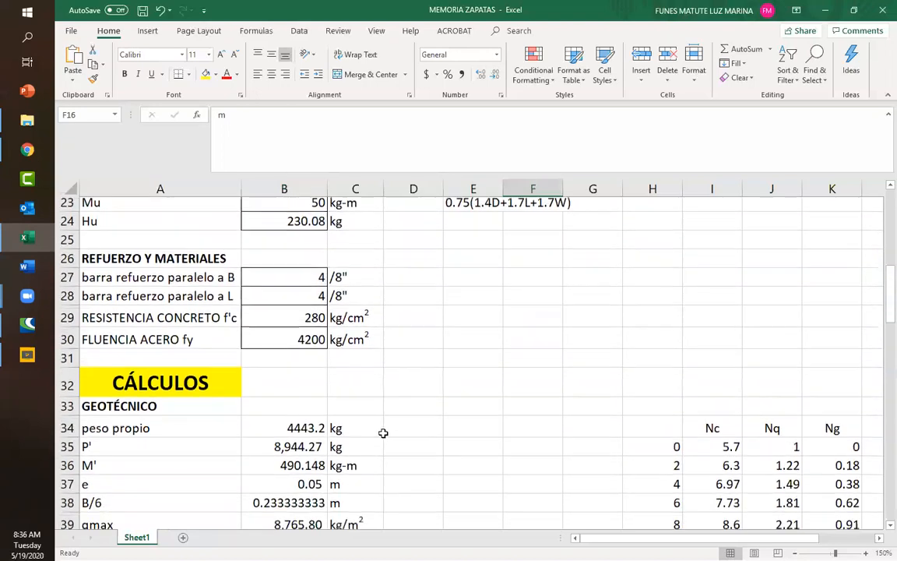
scroll(399, 450, down, 7)
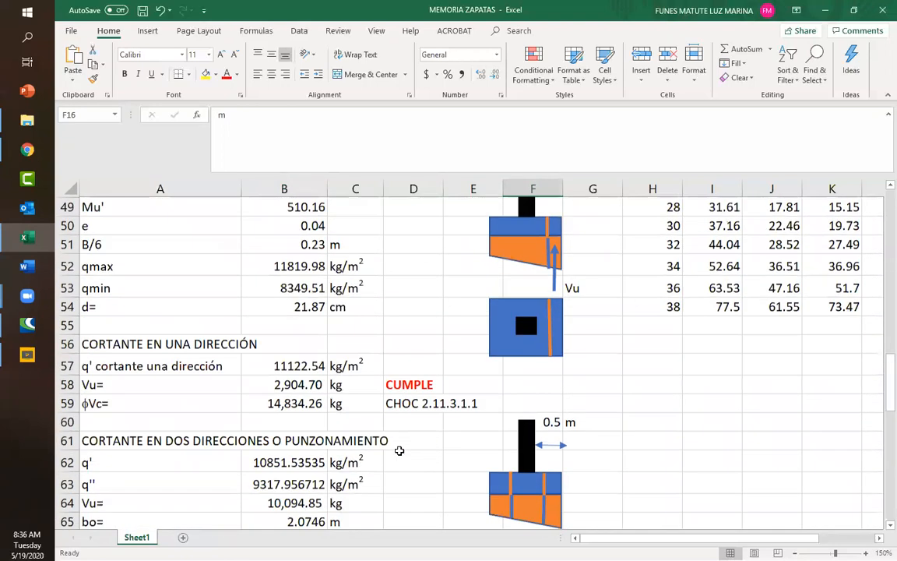
scroll(399, 458, down, 7)
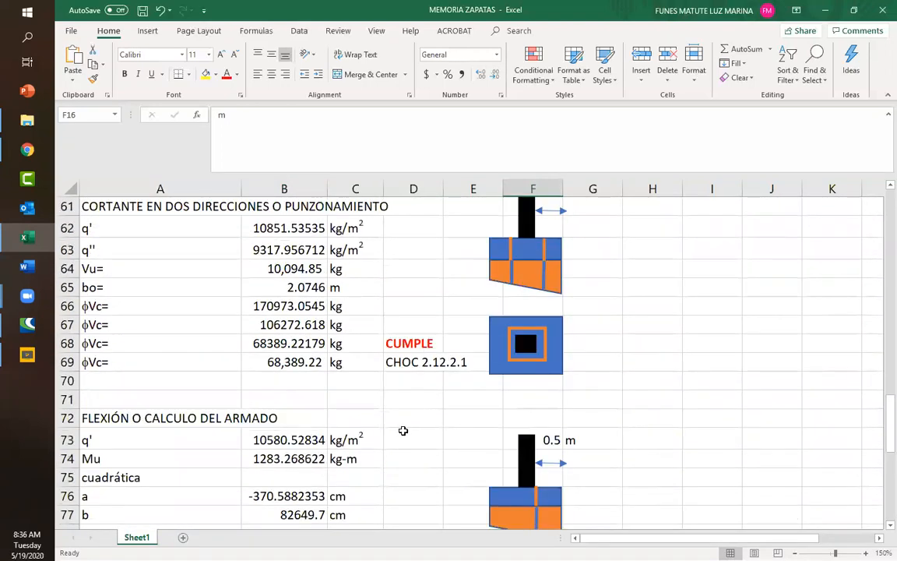
scroll(402, 431, down, 3)
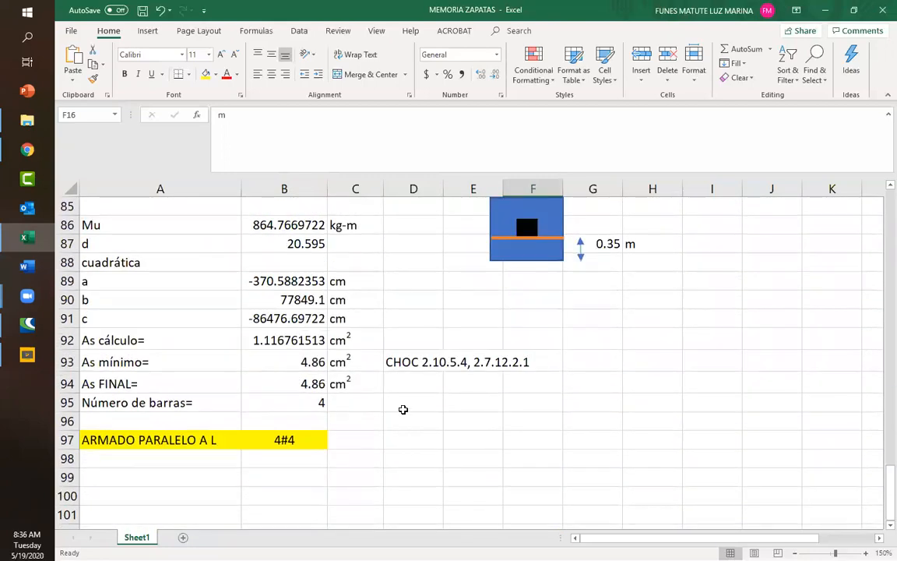
scroll(403, 412, up, 11)
scroll(407, 412, up, 17)
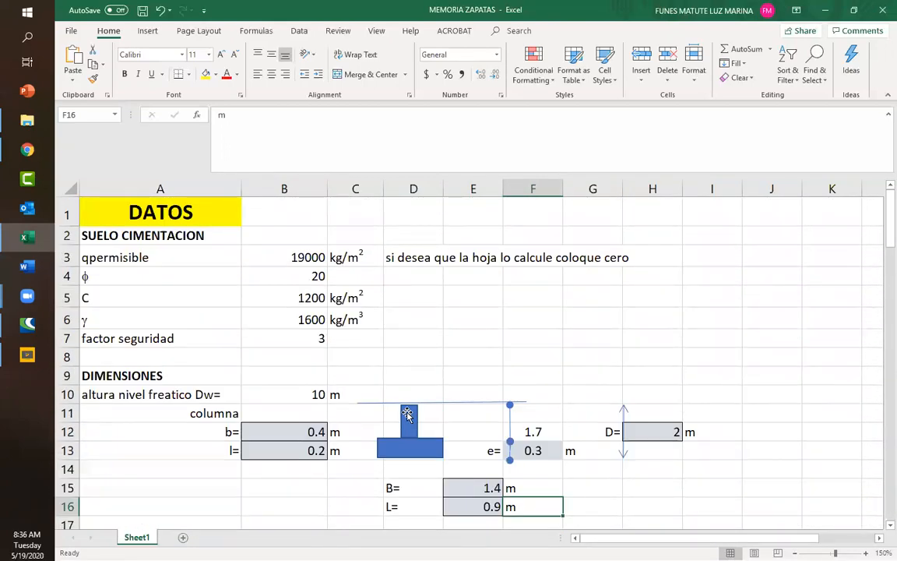
click(411, 356)
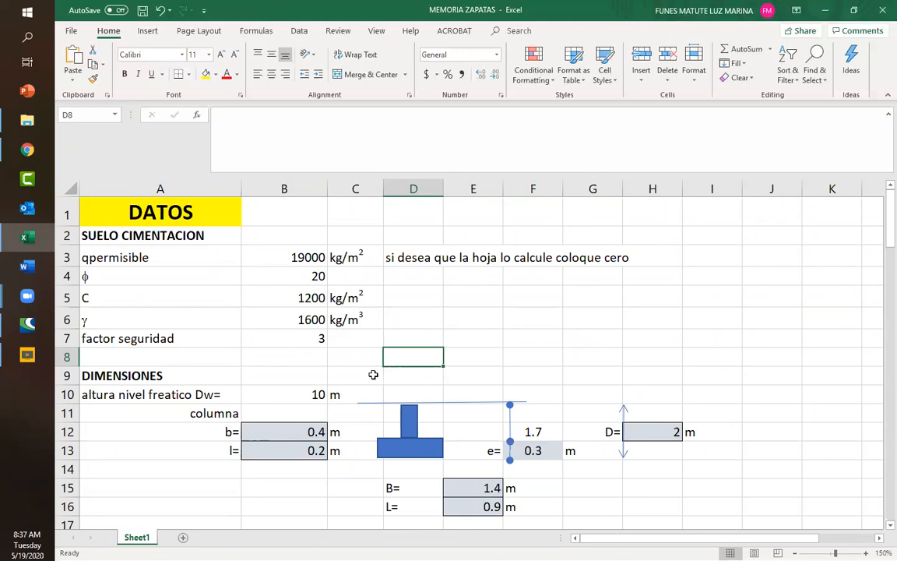
Examine the structural pressures, the one-way shear check and the bo and φVc rows of the punching check
scroll(373, 374, down, 2)
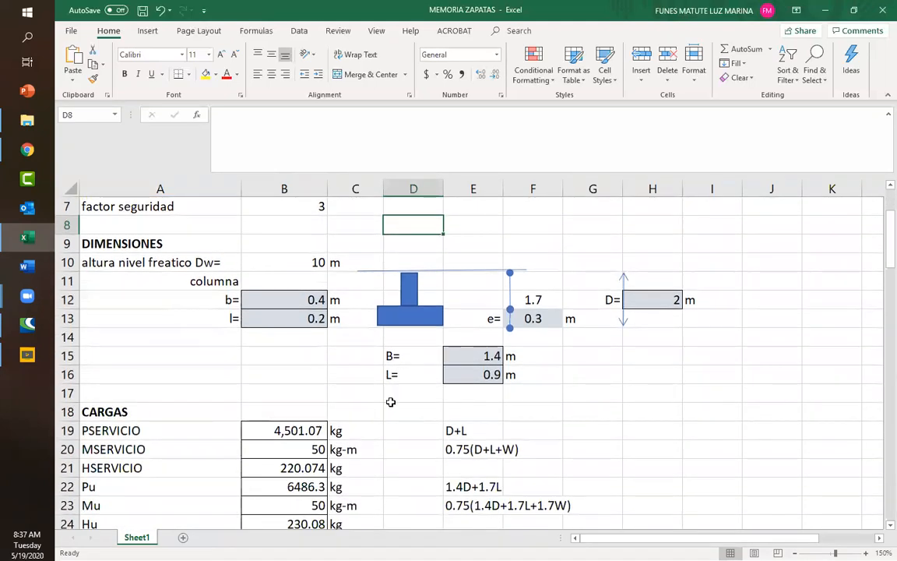
scroll(390, 399, down, 4)
scroll(387, 416, down, 10)
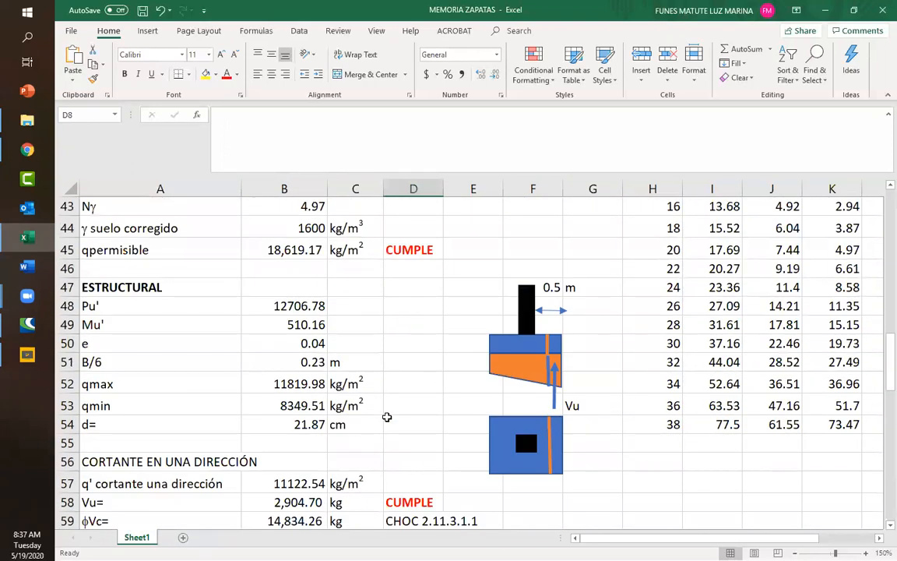
scroll(387, 417, down, 2)
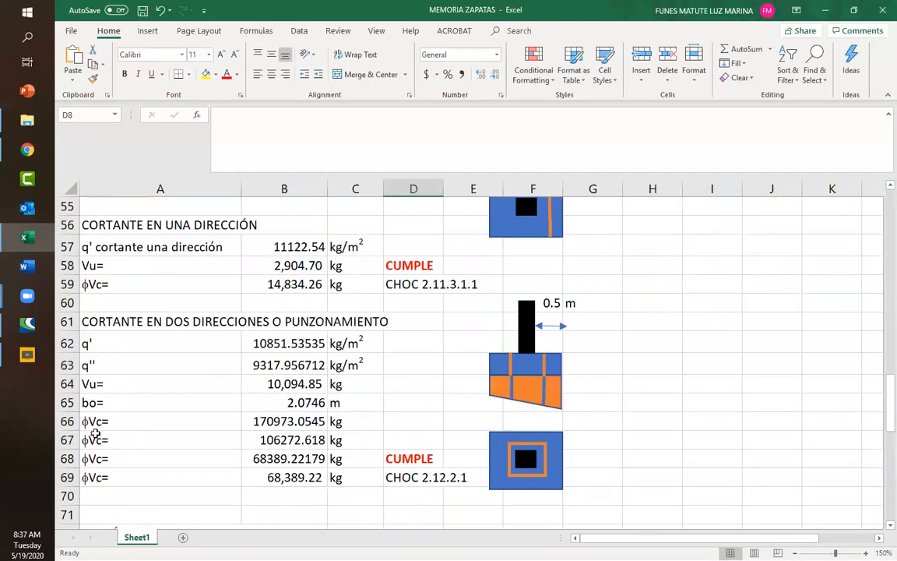
drag(114, 399, 211, 460)
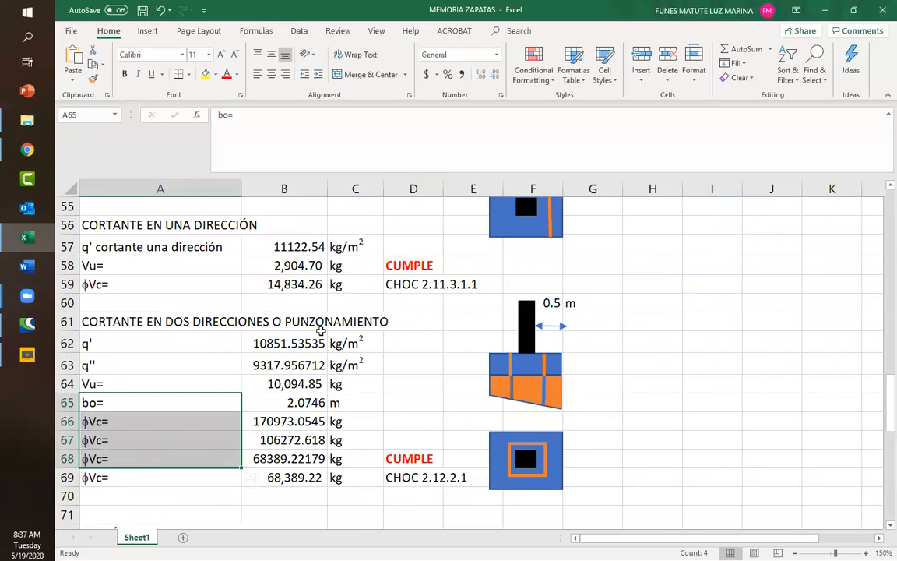
scroll(396, 366, up, 2)
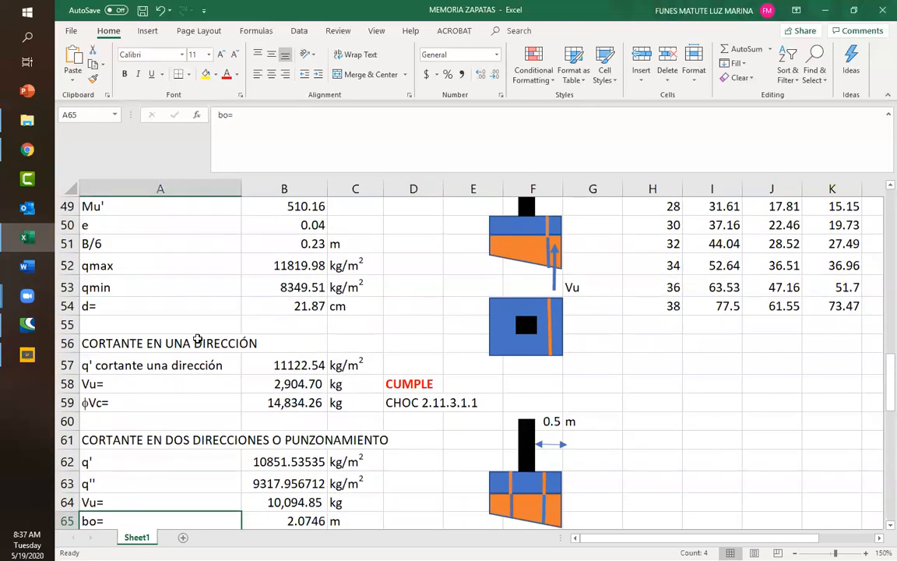
scroll(541, 331, up, 2)
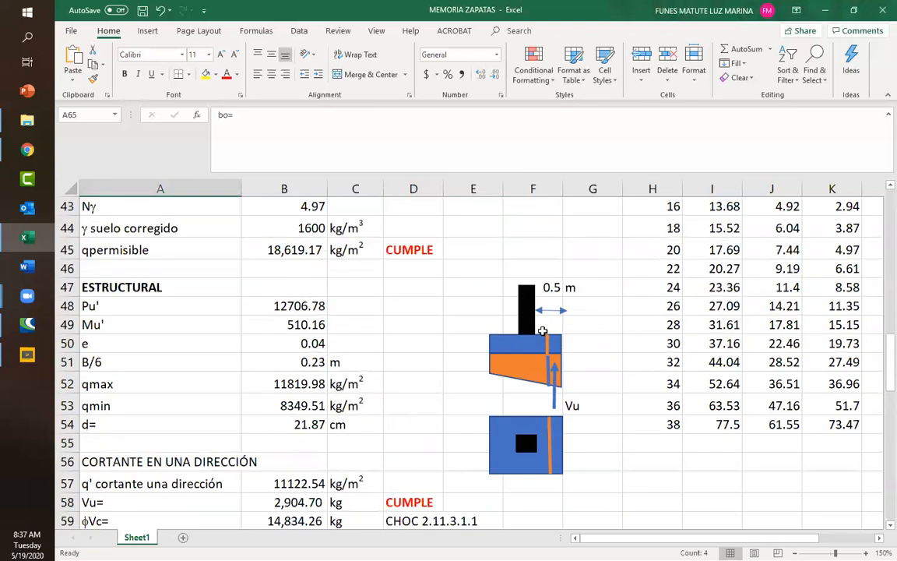
Inspect the overhang formula in F47 and move the black column with its dimension arrow to the footing elevation's left edge
click(548, 287)
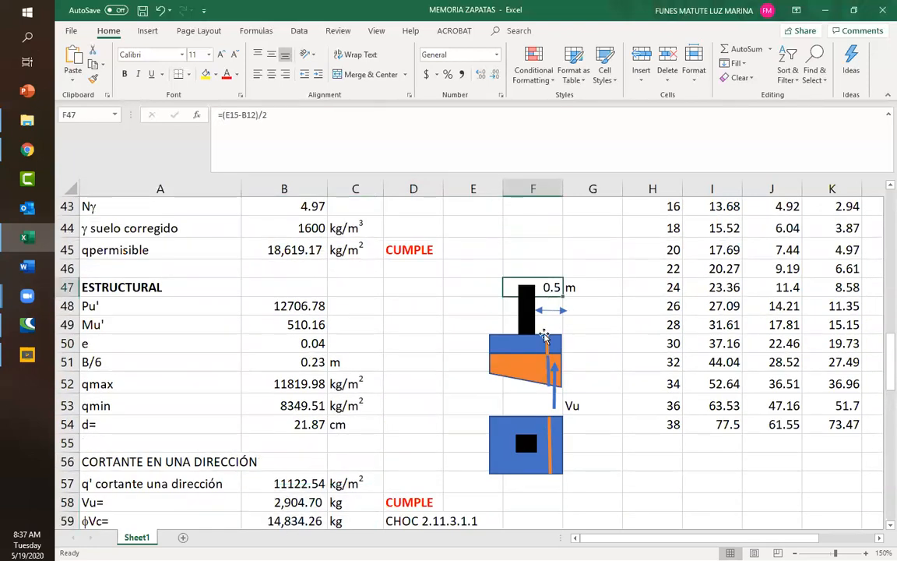
click(525, 316)
drag(525, 315, 497, 315)
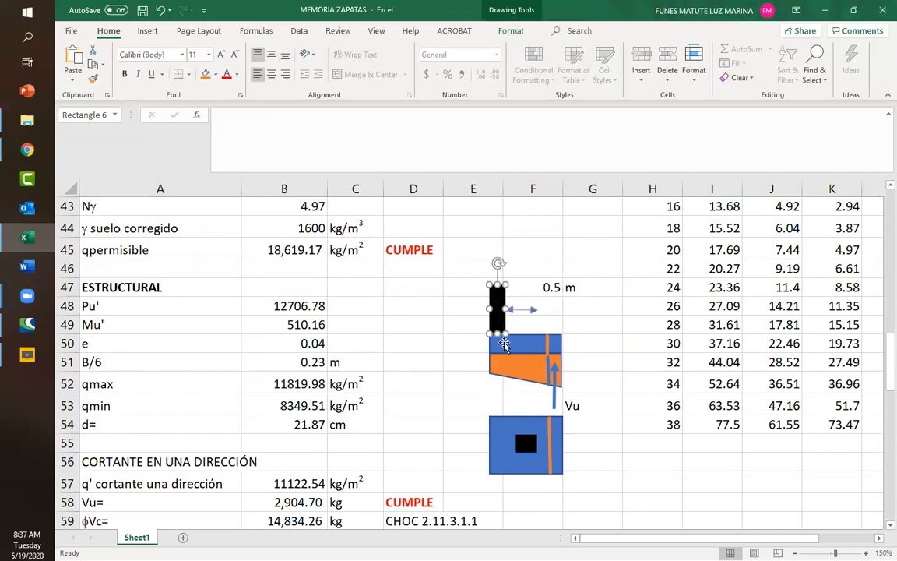
click(515, 287)
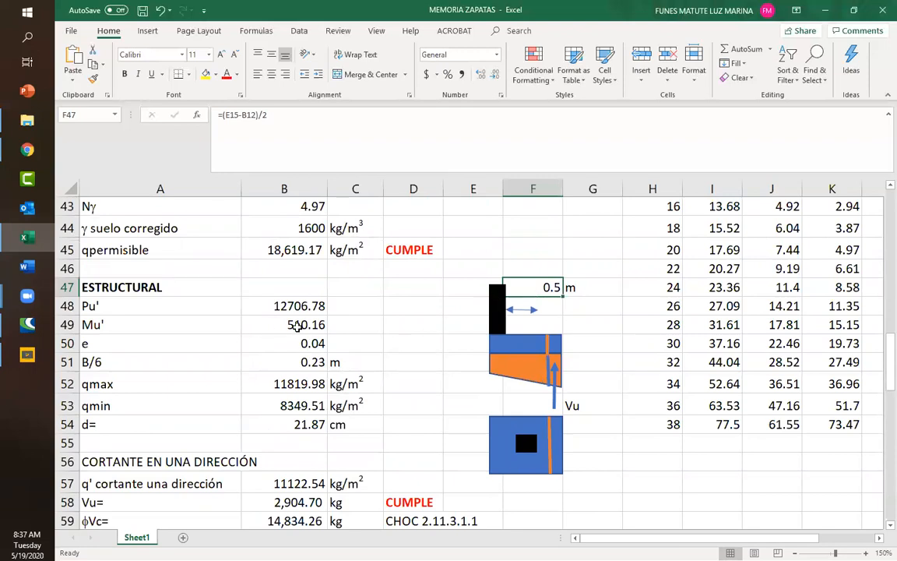
Inspect the Mu' and overhang formulas in the structural section and compare them with the geotechnical results
click(294, 328)
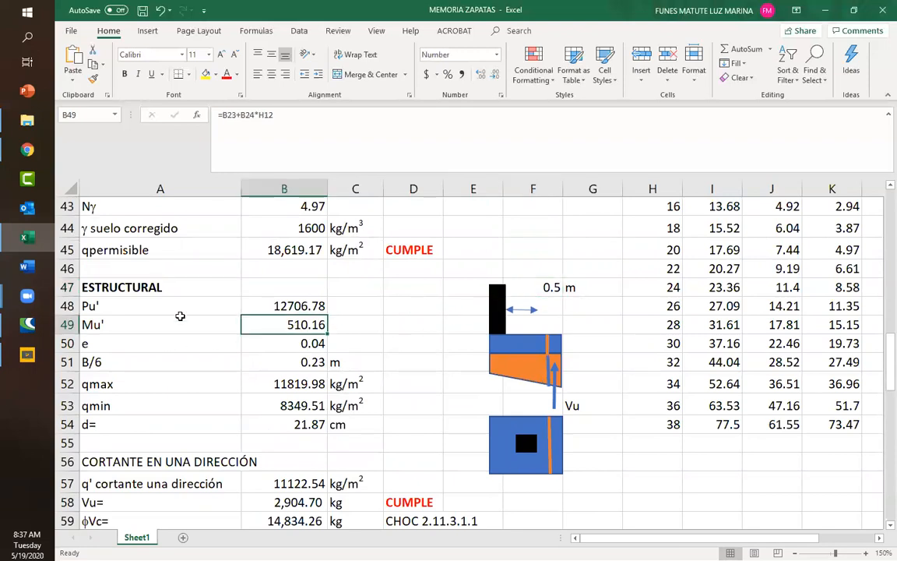
click(519, 287)
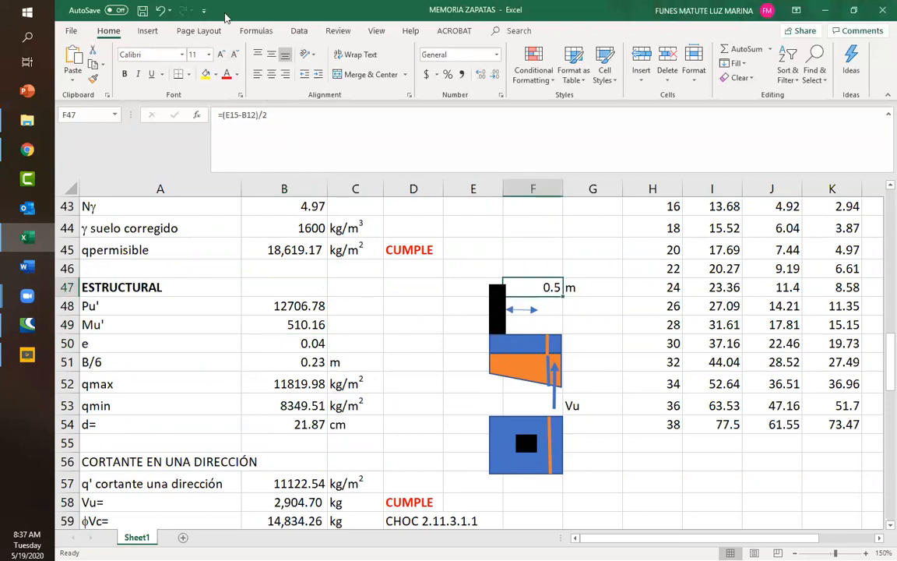
scroll(237, 291, up, 1)
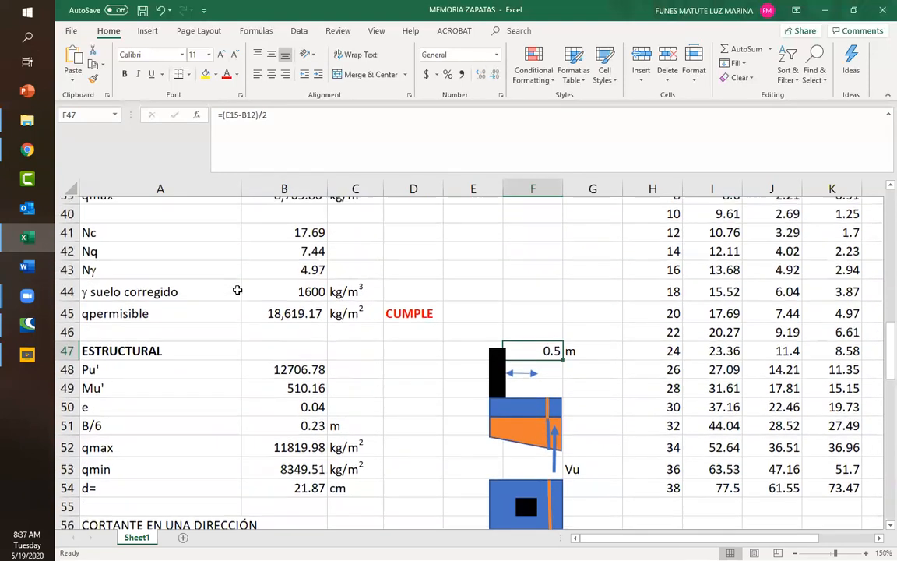
scroll(237, 290, up, 2)
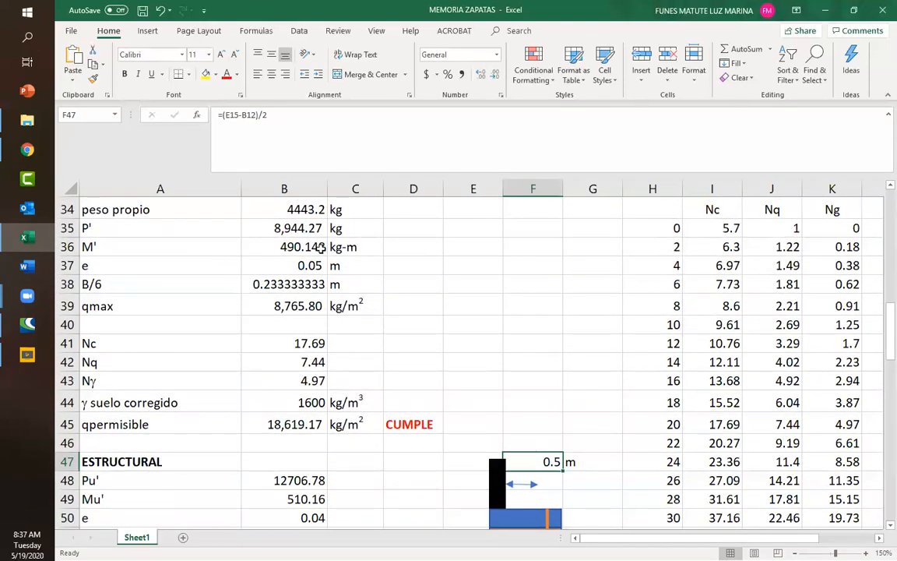
scroll(346, 360, down, 2)
scroll(346, 360, up, 2)
scroll(473, 410, down, 3)
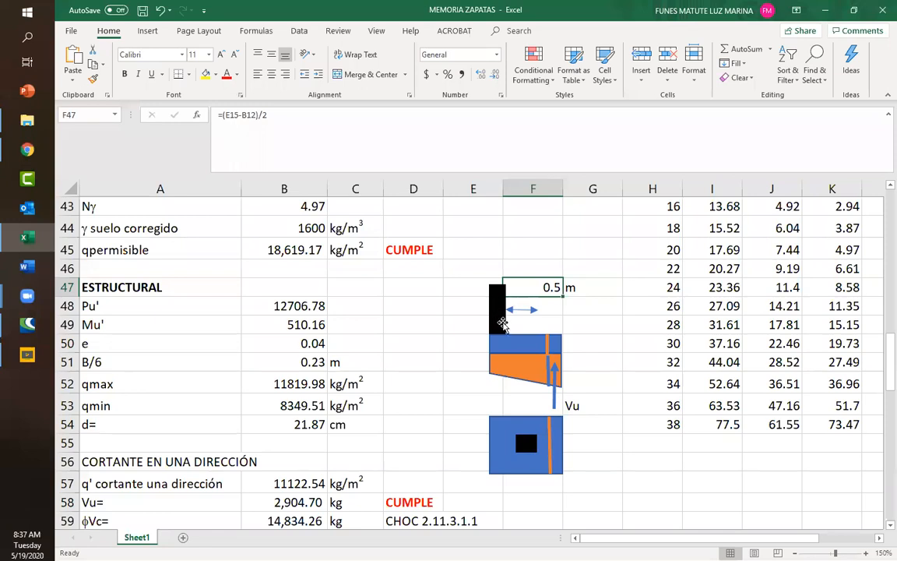
Undo the column move and annotate a downward load arrow above the centred column
click(160, 10)
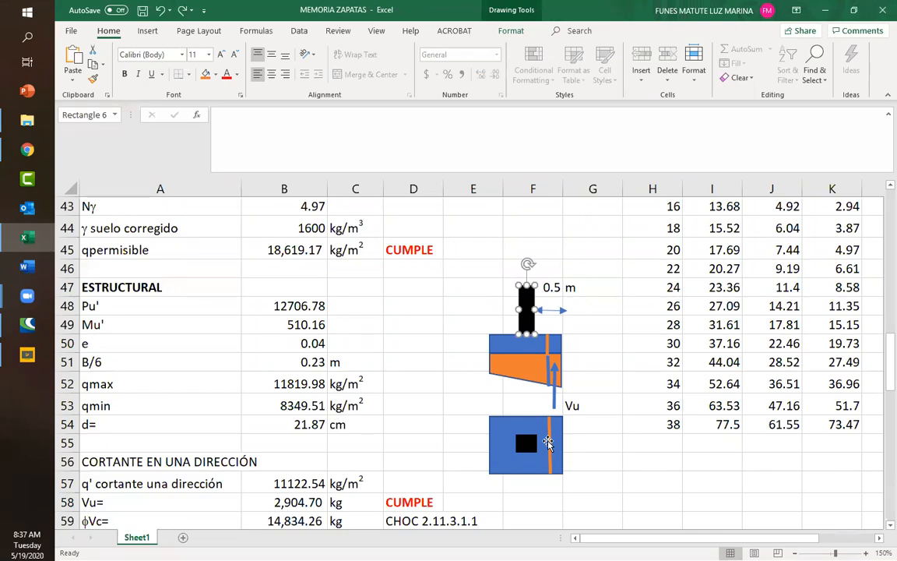
drag(527, 236, 529, 283)
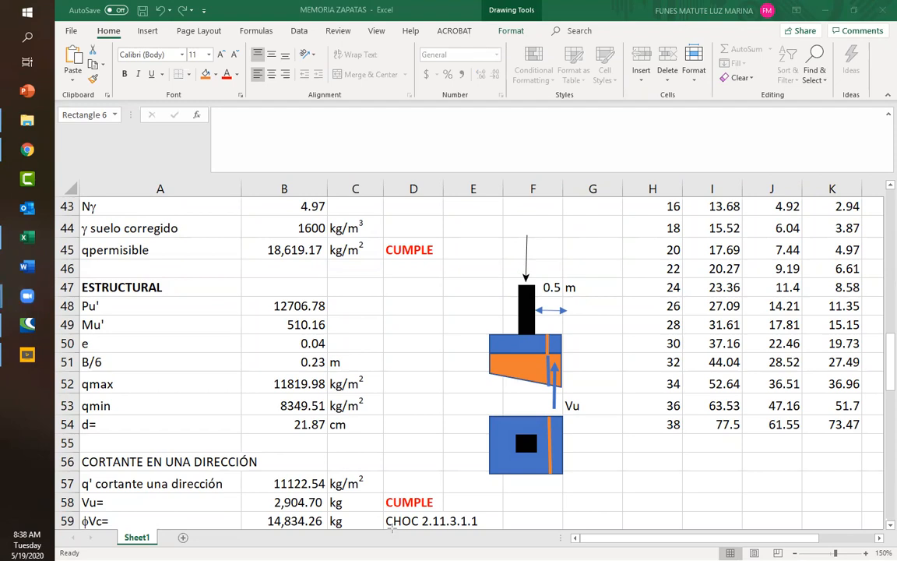
Shift the column to the footing's left edge, and replace the central load arrow with a downward arrow above the shifted column
click(527, 315)
drag(527, 319, 497, 317)
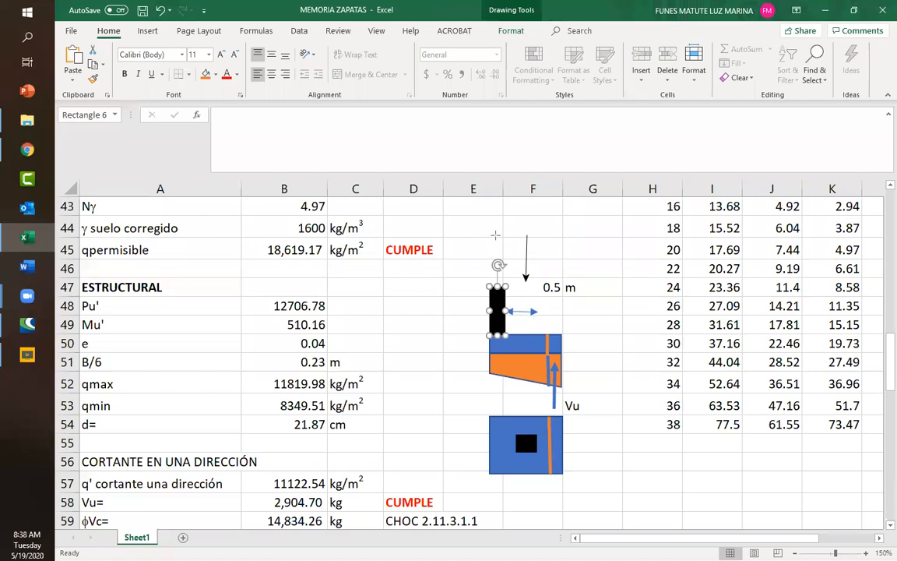
drag(496, 230, 496, 285)
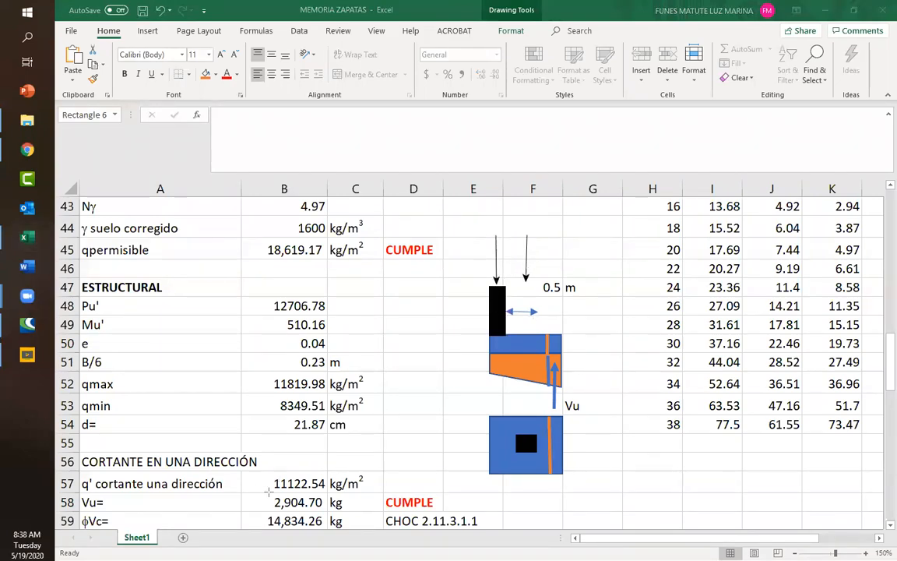
click(526, 274)
mouse_move(529, 283)
mouse_down()
mouse_move(527, 361)
mouse_move(432, 525)
mouse_move(531, 337)
mouse_move(525, 346)
mouse_move(504, 322)
mouse_move(506, 362)
mouse_move(557, 356)
mouse_move(527, 329)
mouse_move(488, 357)
mouse_move(545, 342)
mouse_move(292, 343)
mouse_move(291, 327)
mouse_move(346, 524)
mouse_up()
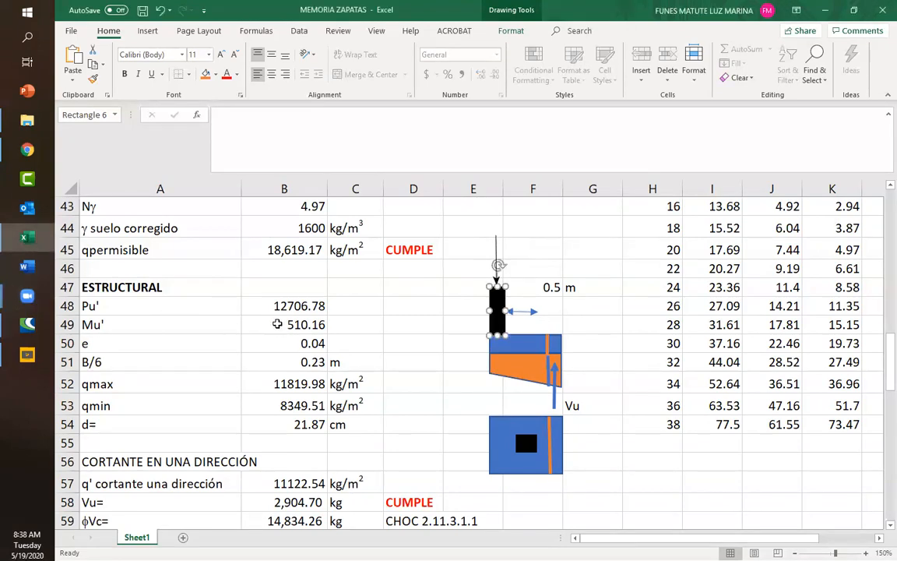
Try to extend the Mu' formula in B49 with a term multiplying Pu in B22, then discard the edit
double_click(276, 325)
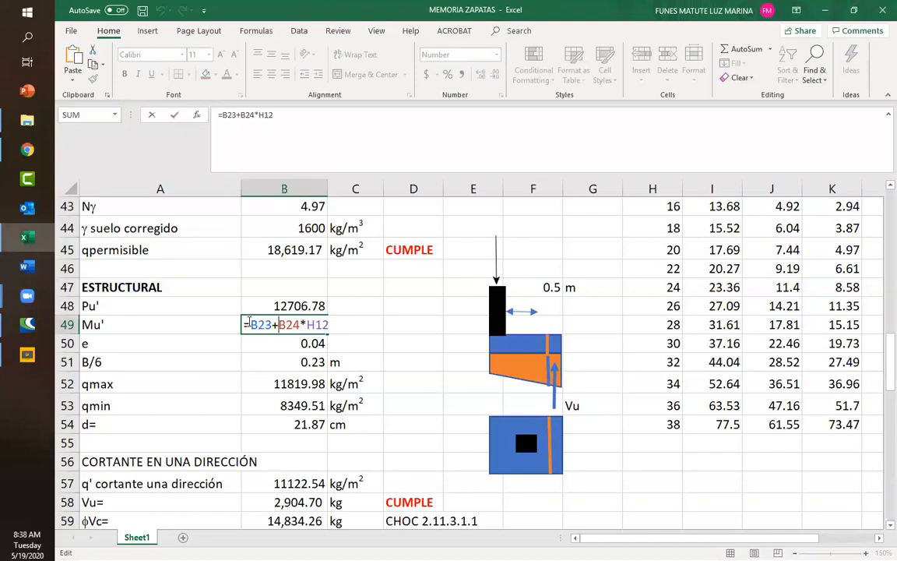
drag(251, 323, 336, 328)
text(+)
scroll(338, 300, up, 3)
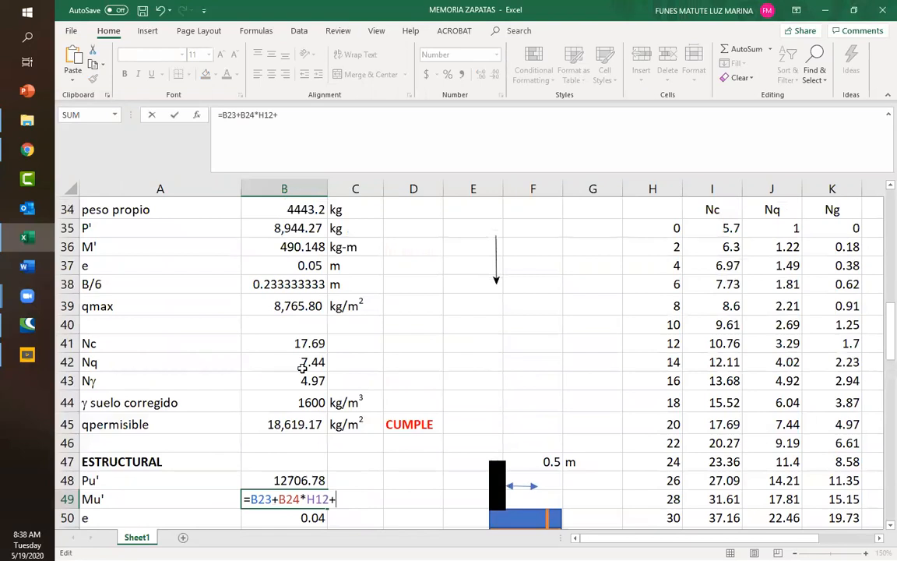
click(265, 478)
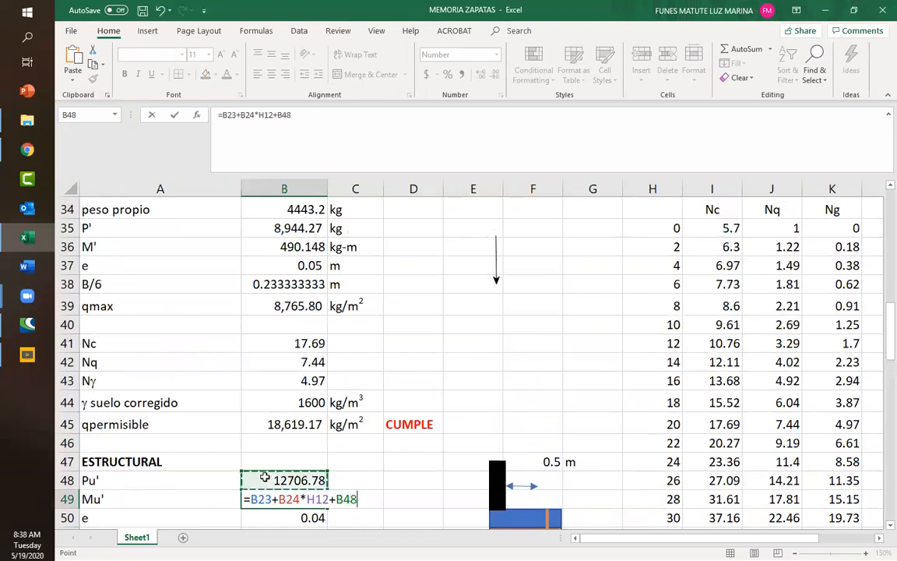
scroll(294, 307, up, 3)
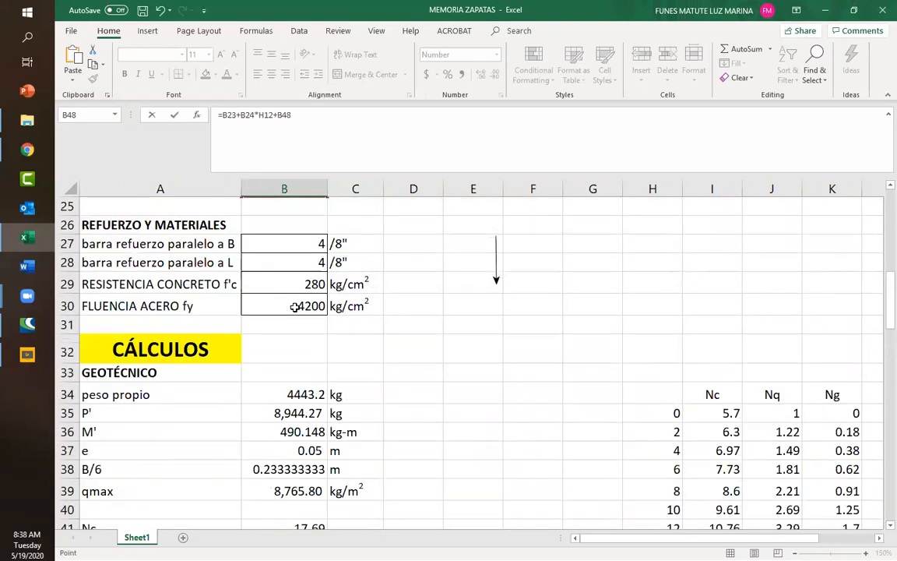
scroll(272, 282, up, 2)
click(285, 261)
scroll(406, 388, down, 7)
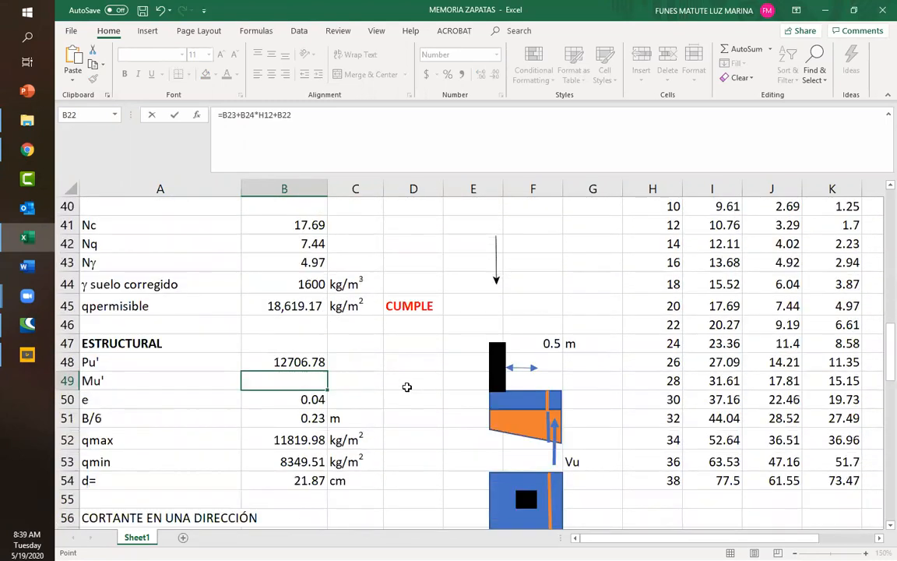
scroll(406, 387, down, 1)
text(*)
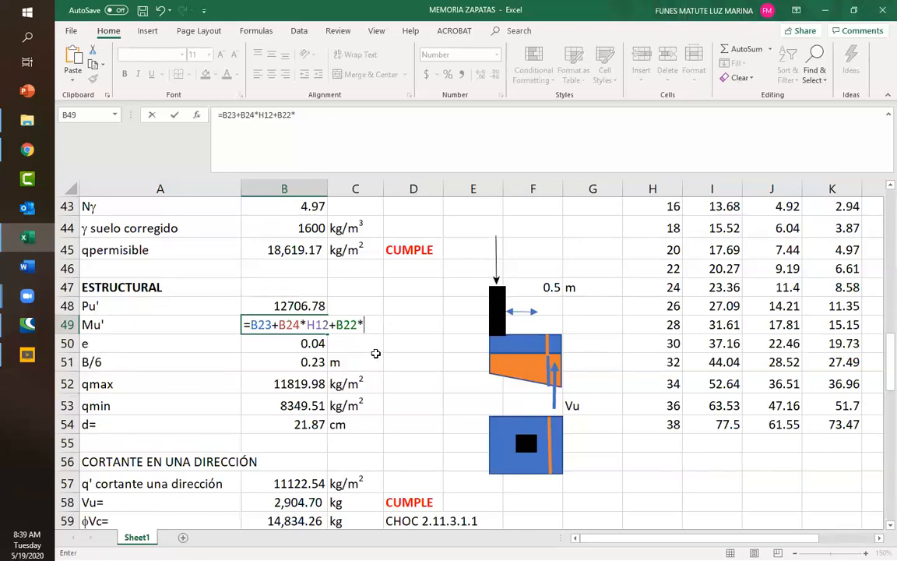
key(Escape)
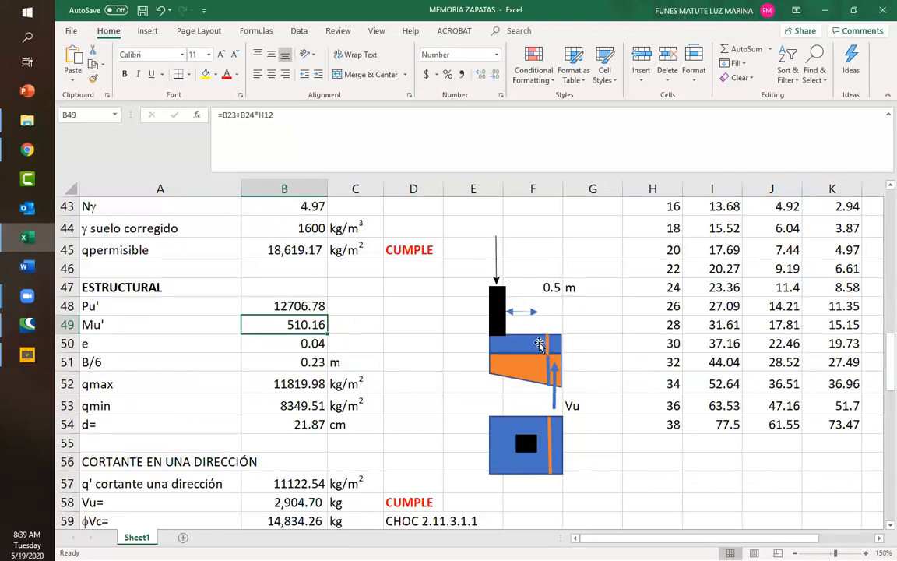
Move the critical section line, Vu arrow and overhang dimension arrow in the footing elevation to suit the column at the left edge
click(545, 342)
mouse_move(545, 342)
mouse_down()
mouse_move(521, 342)
mouse_move(522, 366)
mouse_up()
drag(554, 396, 542, 394)
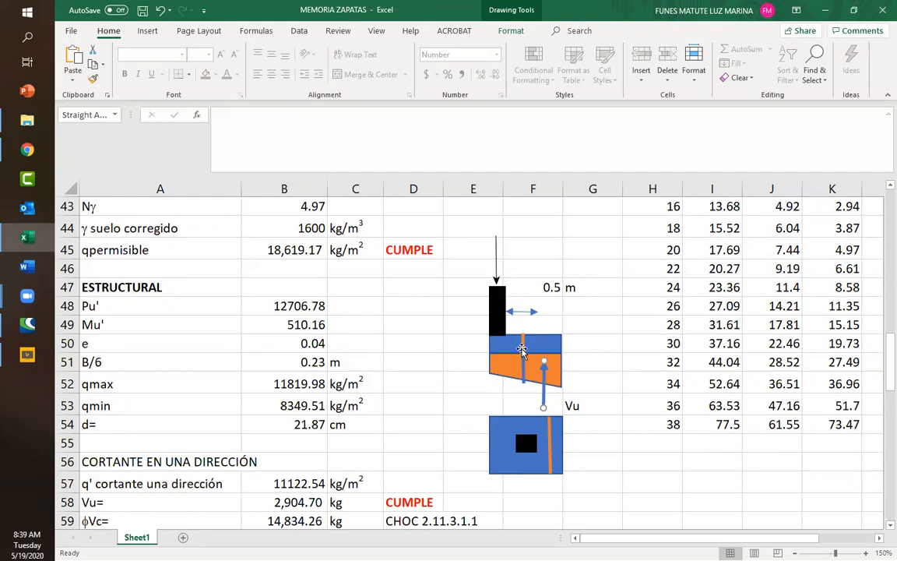
drag(521, 311, 561, 316)
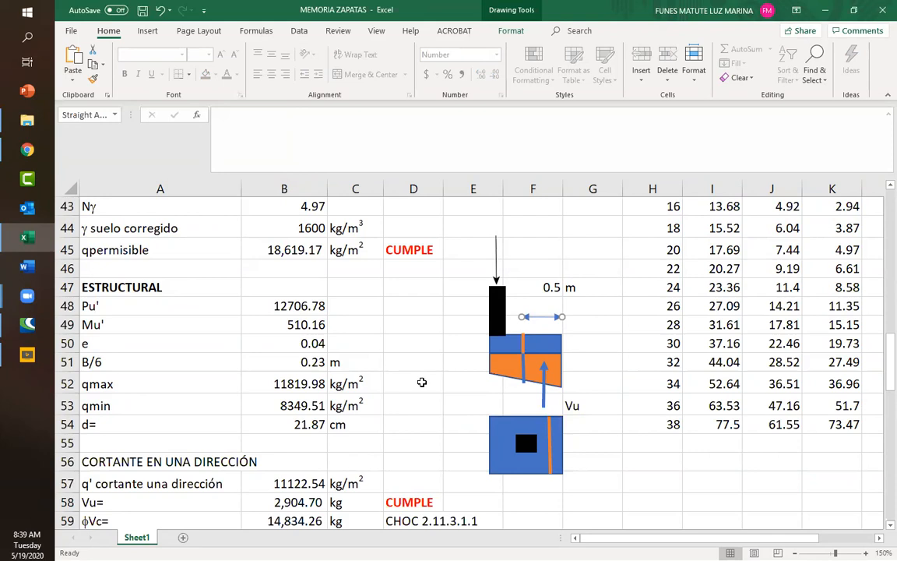
drag(524, 343, 508, 367)
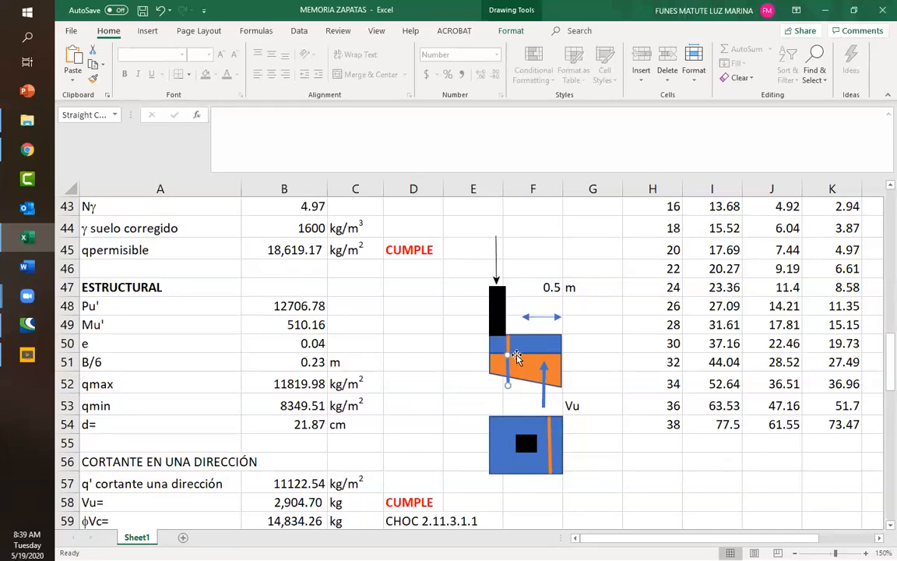
Undo the recent shape moves in the structural diagram and the last change to the footing length L in E16
click(159, 11)
click(159, 11)
click(159, 11)
click(159, 11)
click(159, 11)
click(158, 11)
click(159, 10)
click(159, 11)
click(159, 11)
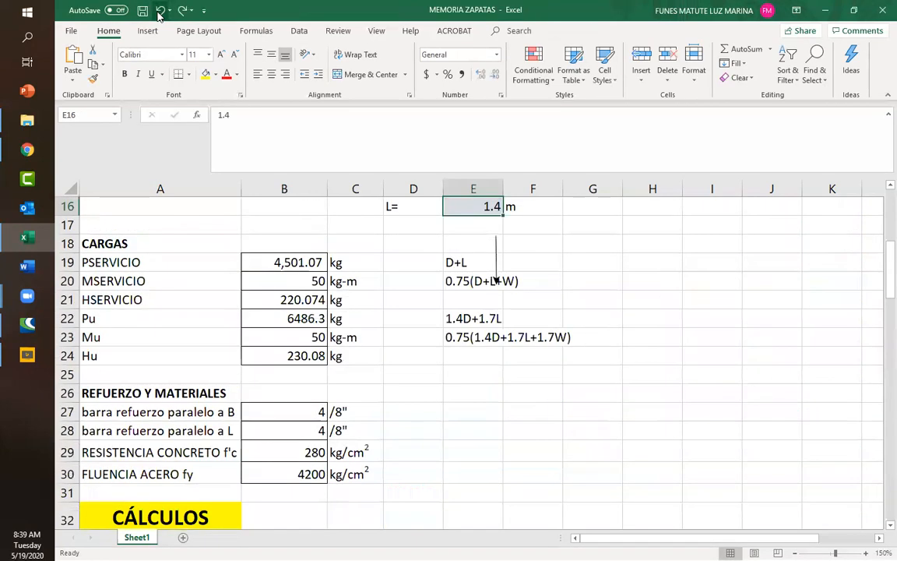
click(159, 11)
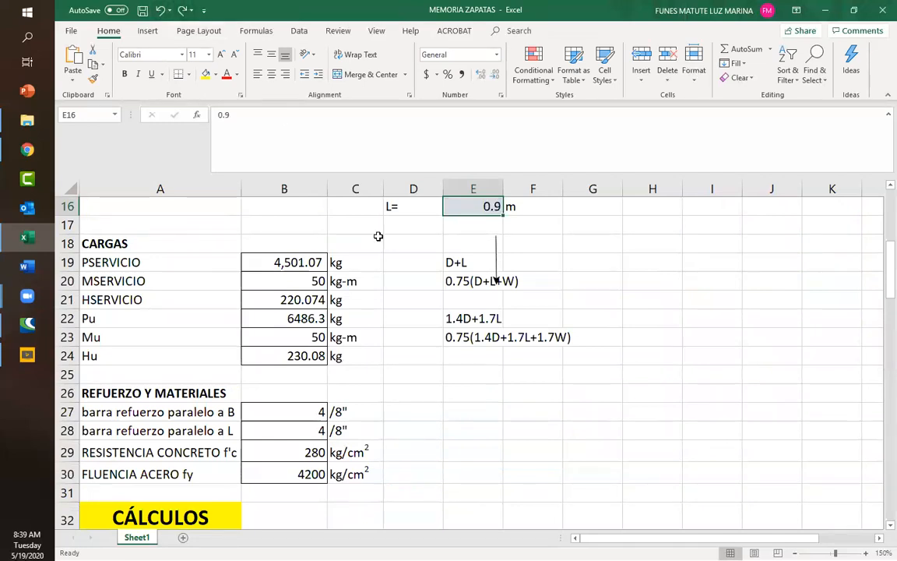
click(417, 358)
Inspect the factor 40 in the punching shear φVc formula in B67 and the bo formula in B65
scroll(308, 405, down, 4)
scroll(308, 405, down, 10)
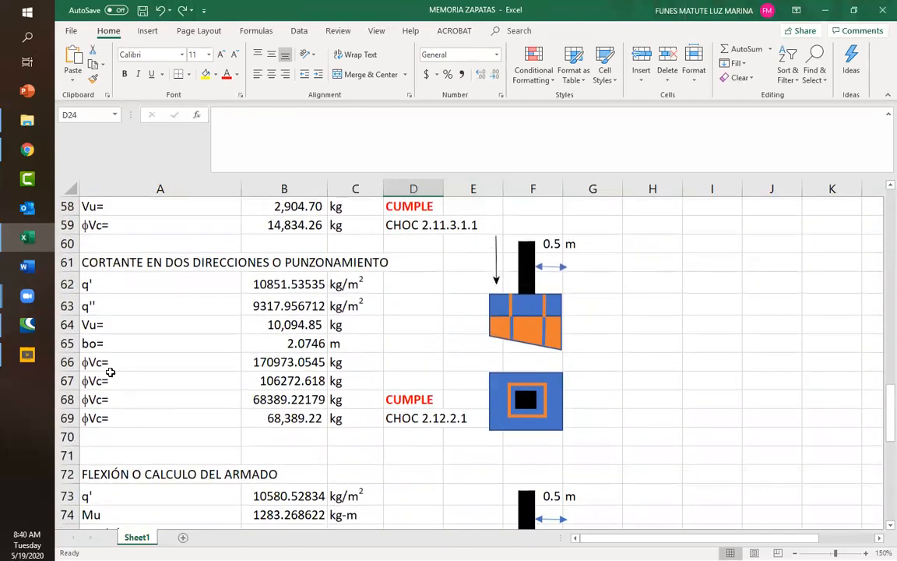
click(277, 381)
double_click(278, 381)
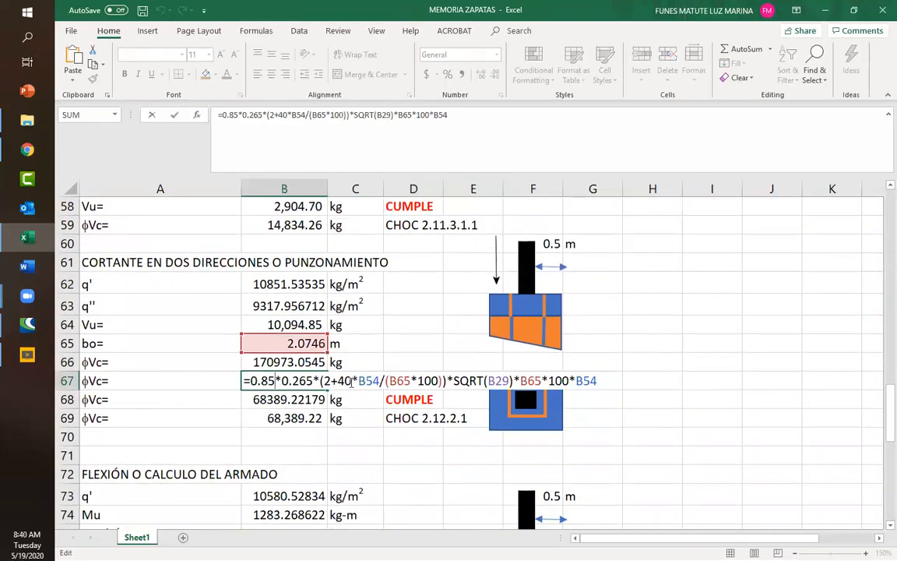
drag(338, 381, 352, 381)
key(Escape)
click(264, 344)
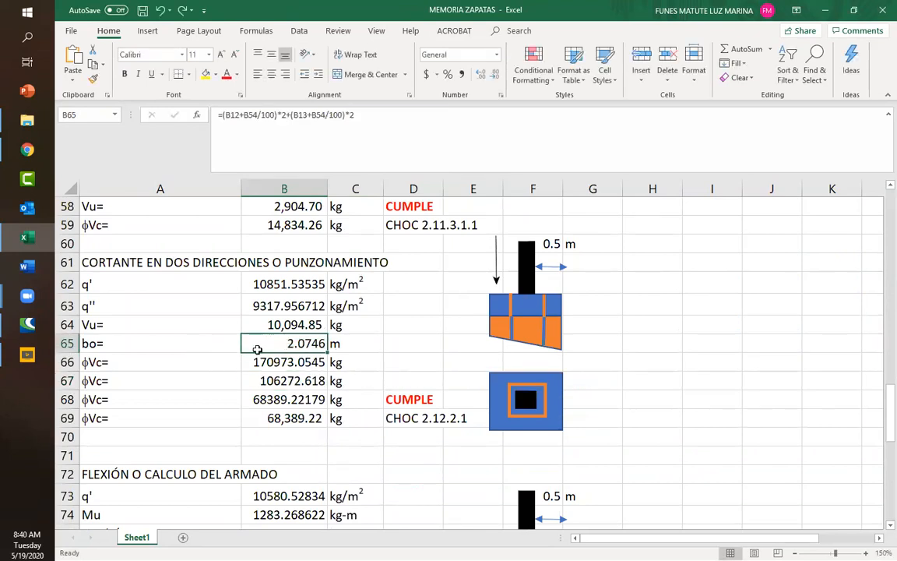
Shift the column and orange punching perimeter to the footing plan's left edge, and place the column in the plan's upper-right corner
click(527, 400)
drag(526, 400, 499, 402)
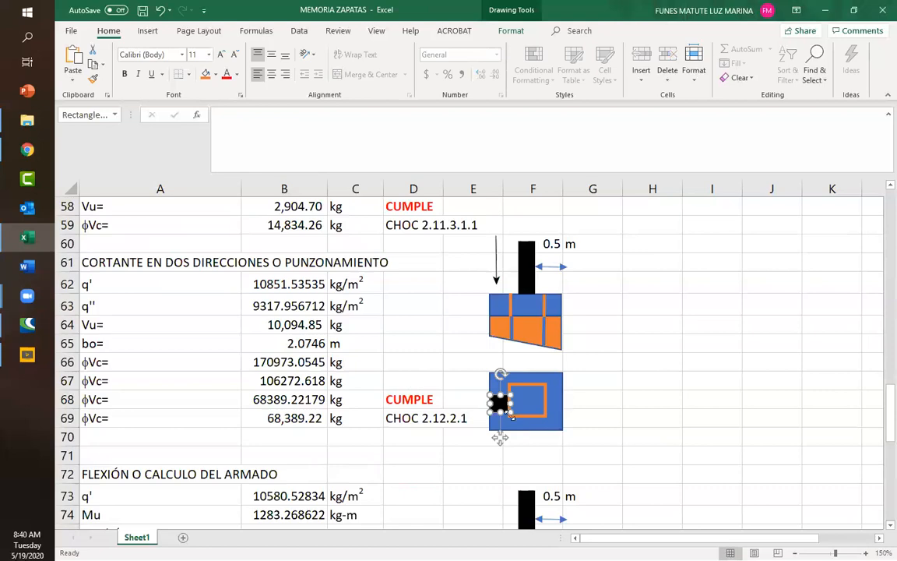
drag(531, 416, 503, 418)
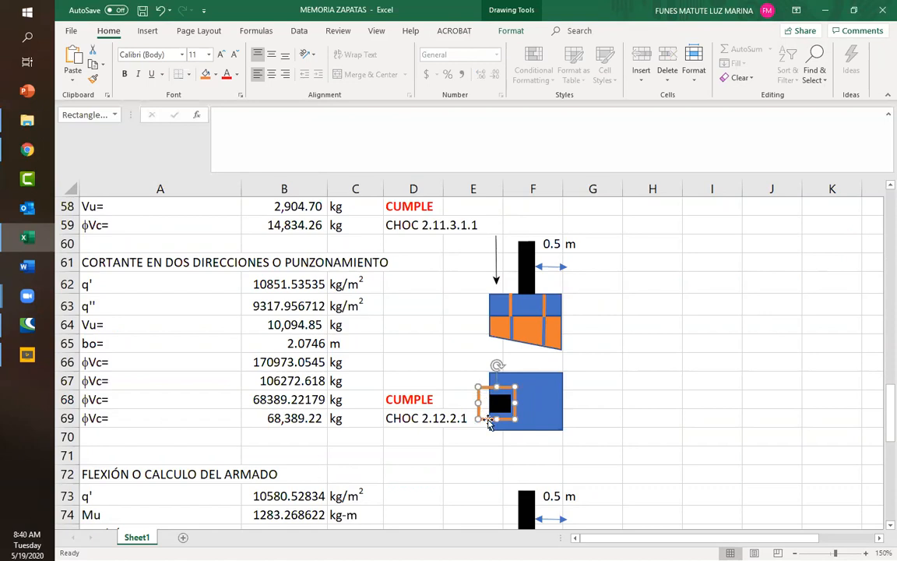
drag(482, 405, 491, 404)
drag(505, 401, 549, 382)
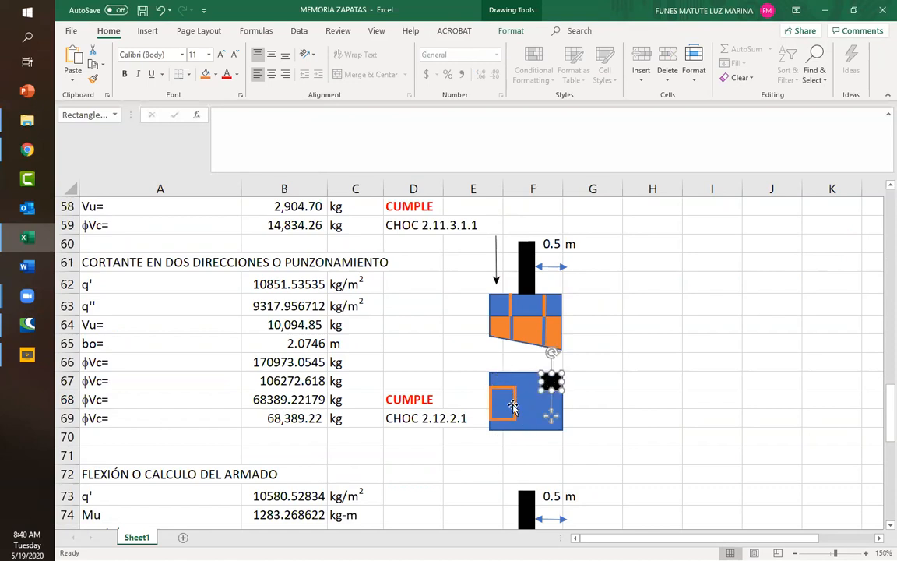
Recheck the factor 40 in the φVc formula in B67 for the corner column, leaving the formula unedited
click(286, 381)
double_click(286, 381)
drag(337, 381, 353, 381)
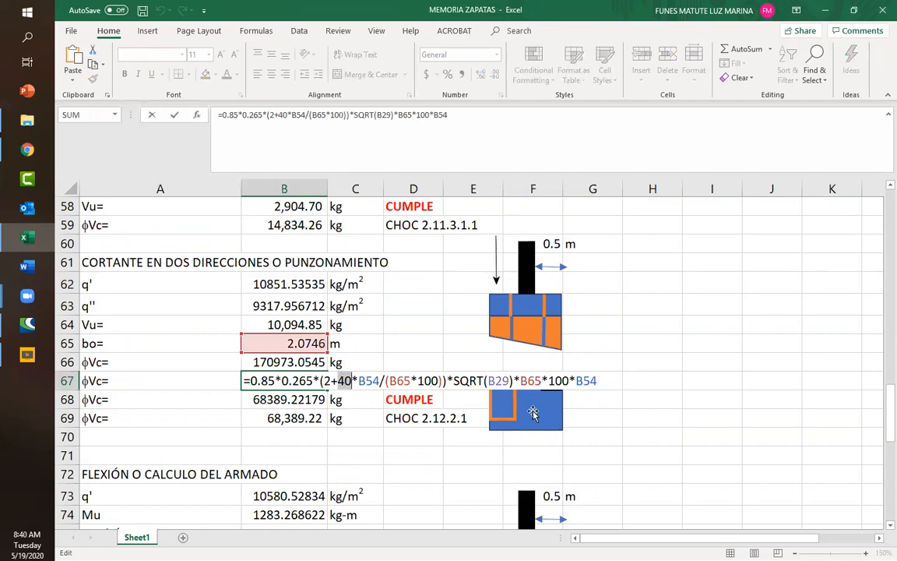
click(627, 418)
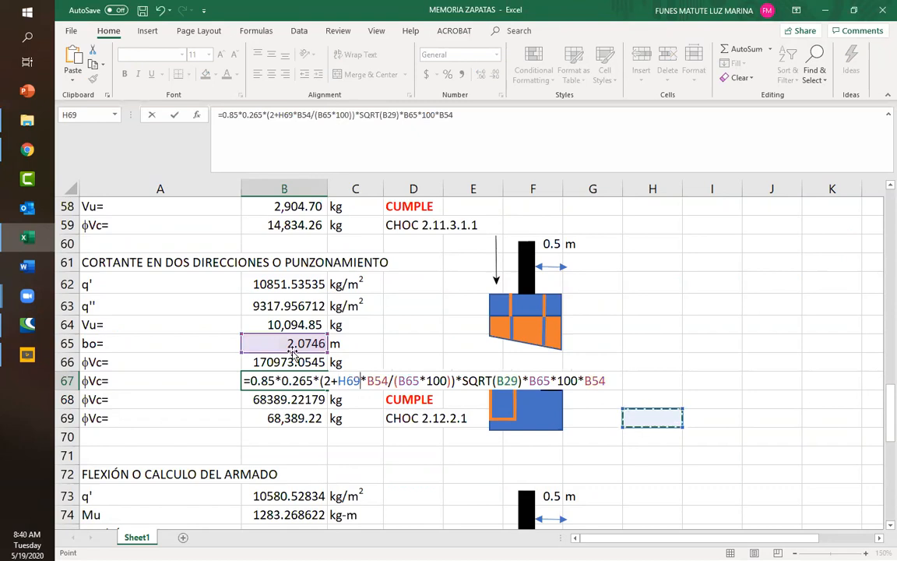
key(Escape)
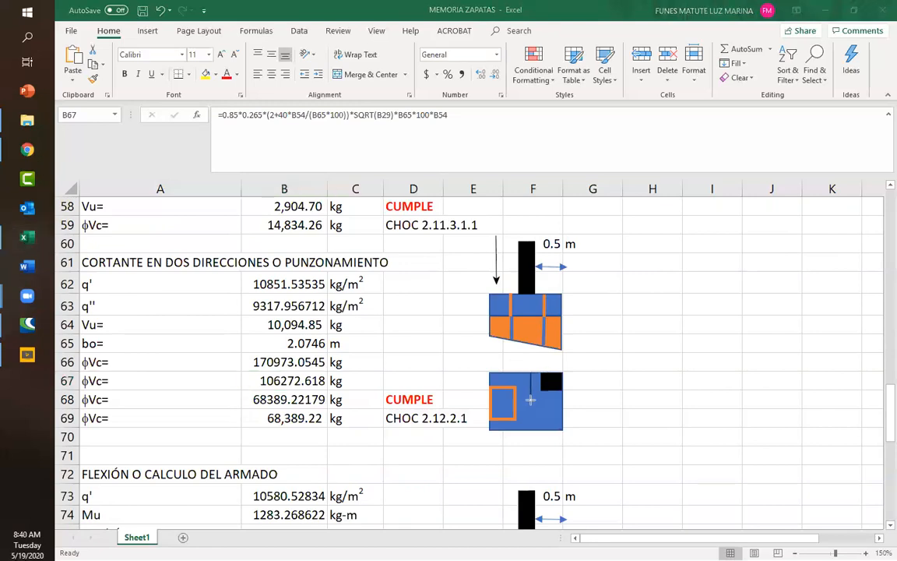
Annotate a two-sided perimeter for the corner column, move the column to the plan's bottom edge, and replace the orange perimeter with a three-sided annotation
drag(537, 397, 563, 401)
mouse_move(551, 387)
mouse_down()
mouse_move(549, 411)
mouse_move(528, 420)
mouse_up()
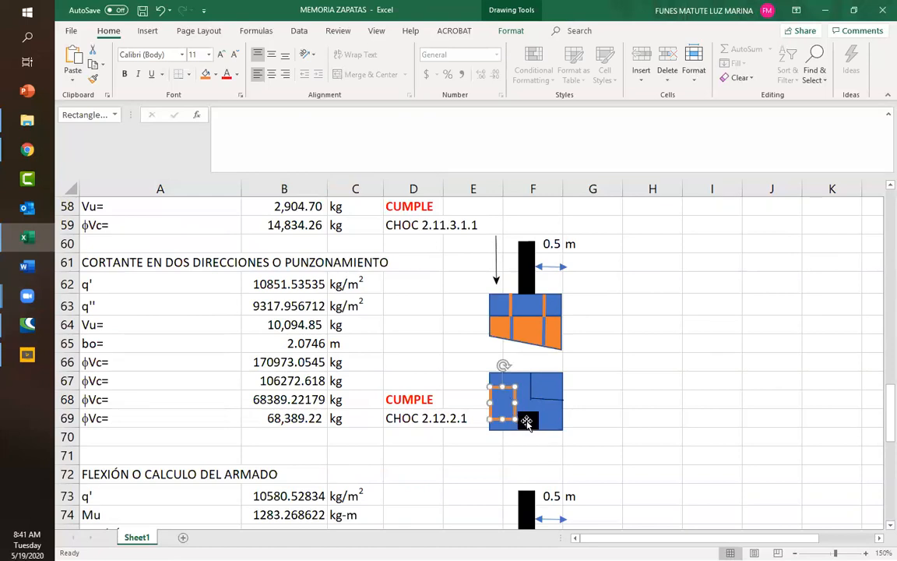
key(Escape)
click(545, 395)
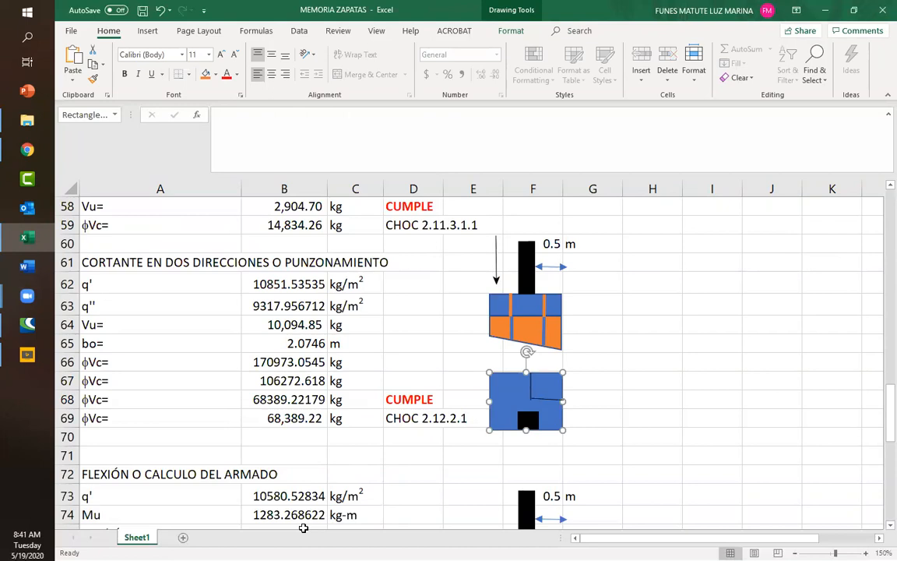
mouse_move(509, 429)
mouse_down()
mouse_move(510, 406)
mouse_move(544, 406)
mouse_move(547, 426)
mouse_up()
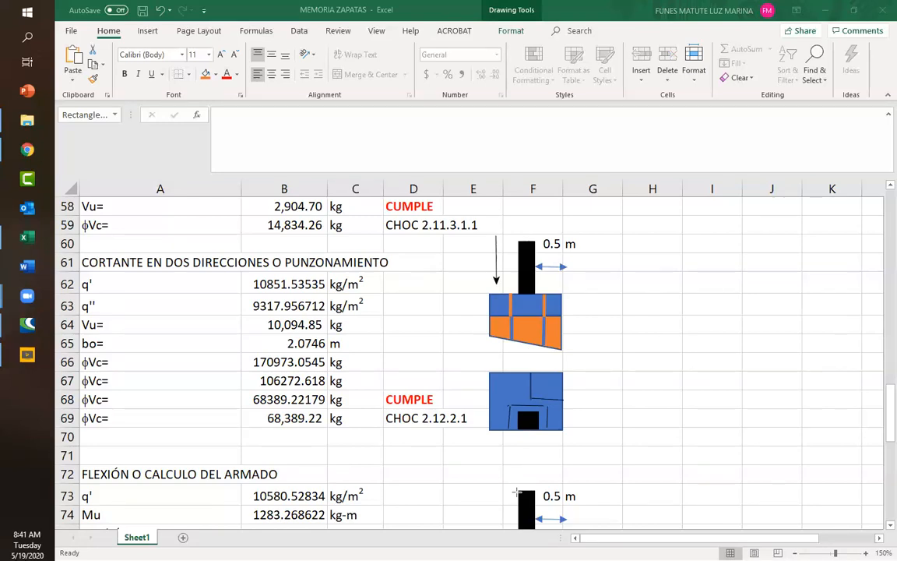
Annotate two black square footings linked by a blue beam, with a blue column at the first footing's left edge and one centred on the second
mouse_move(637, 341)
mouse_down()
mouse_move(649, 372)
mouse_move(695, 398)
mouse_up()
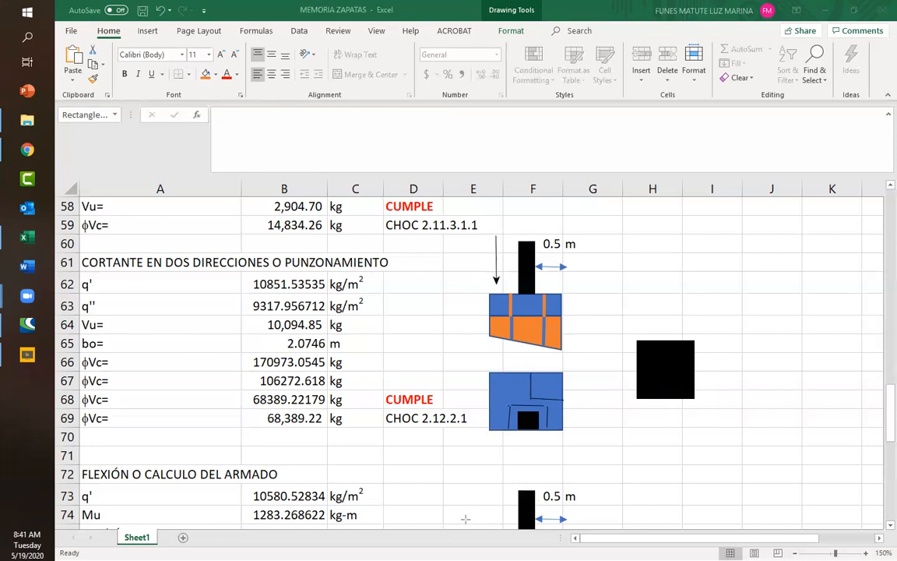
drag(637, 362, 652, 383)
drag(695, 363, 791, 377)
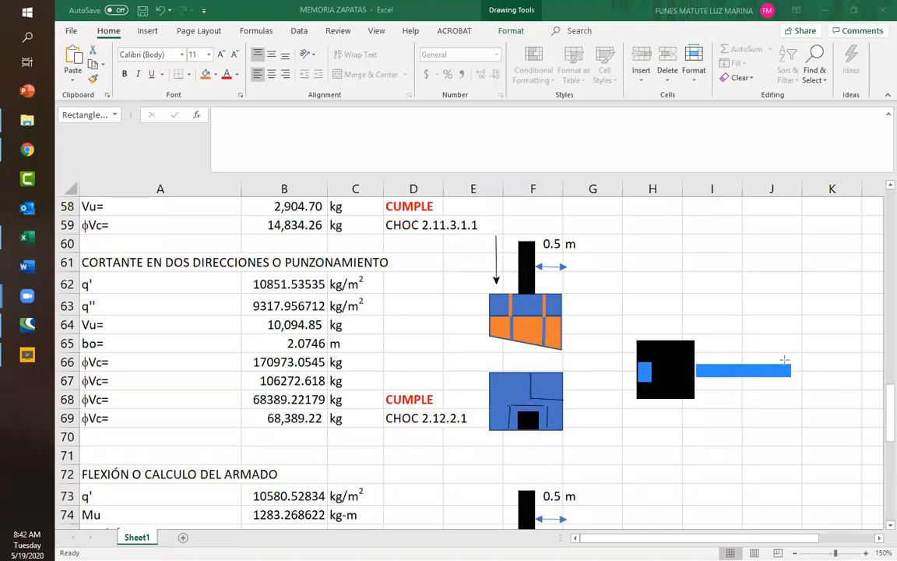
drag(786, 343, 847, 399)
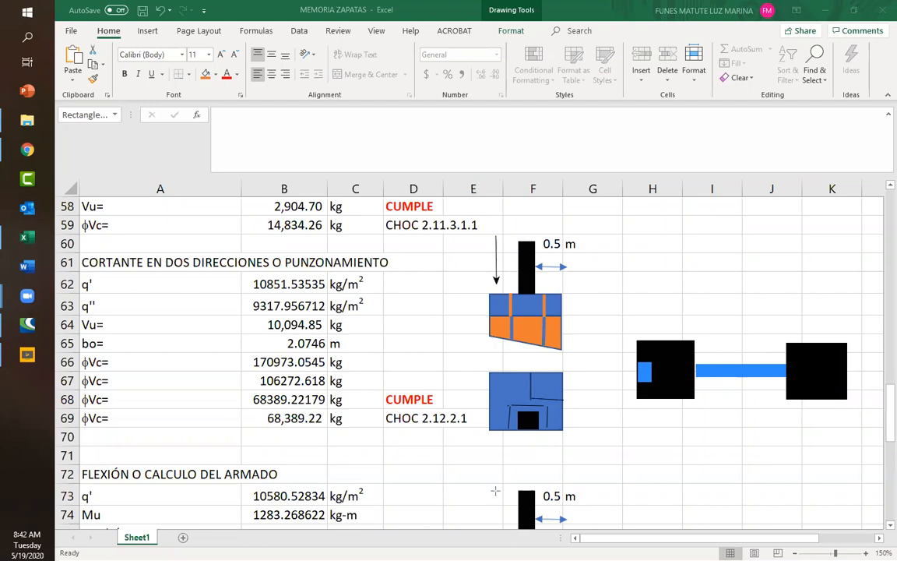
drag(803, 364, 827, 381)
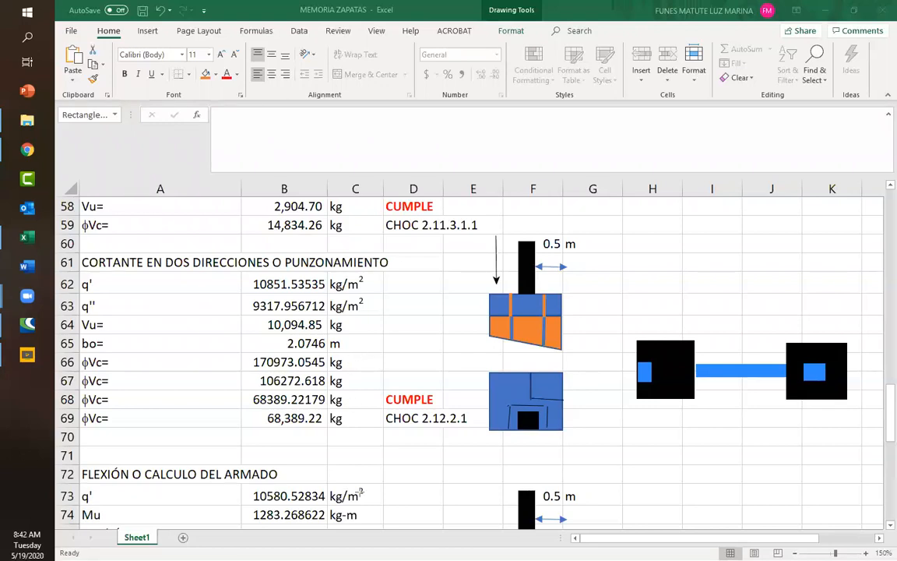
Set the service moment MSERVICIO and the service horizontal load HSERVICIO to 0
scroll(196, 363, up, 5)
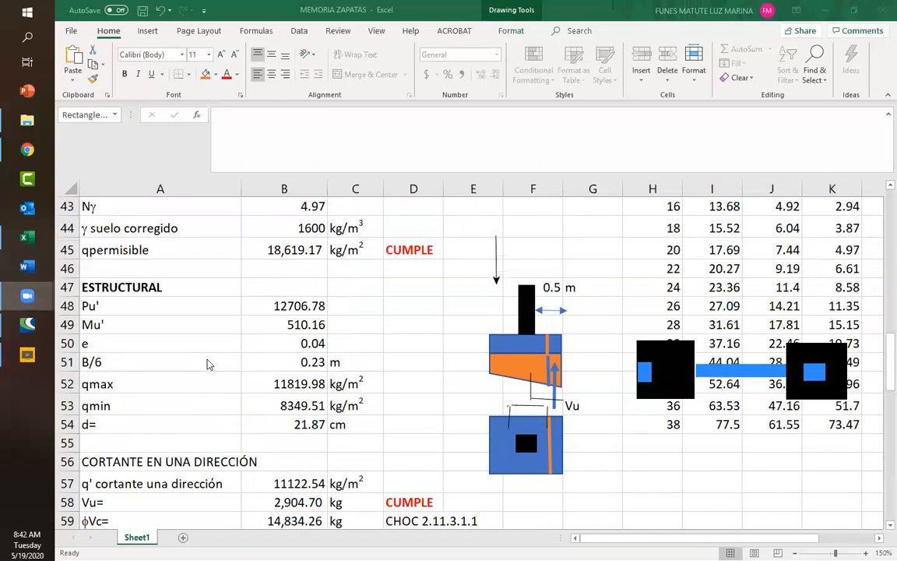
scroll(207, 364, up, 3)
scroll(186, 352, up, 2)
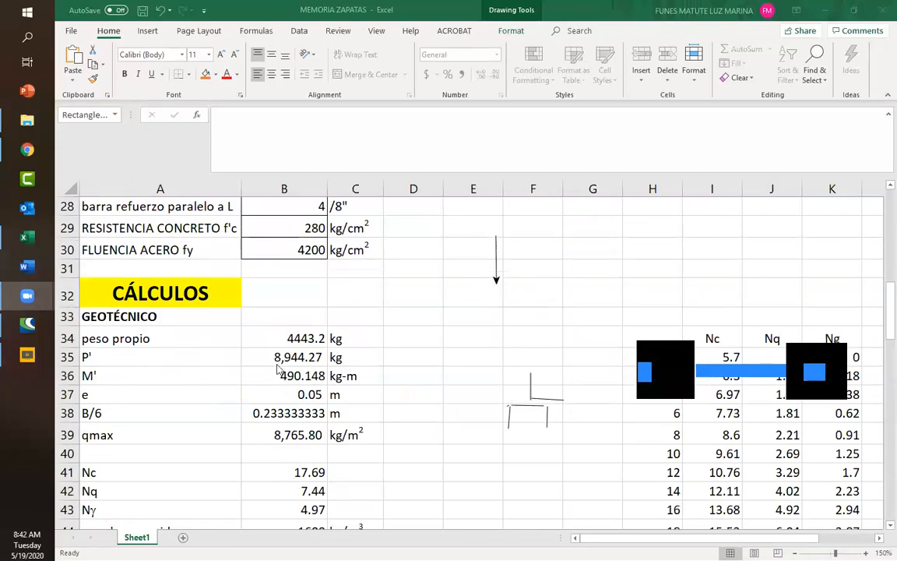
scroll(273, 370, up, 5)
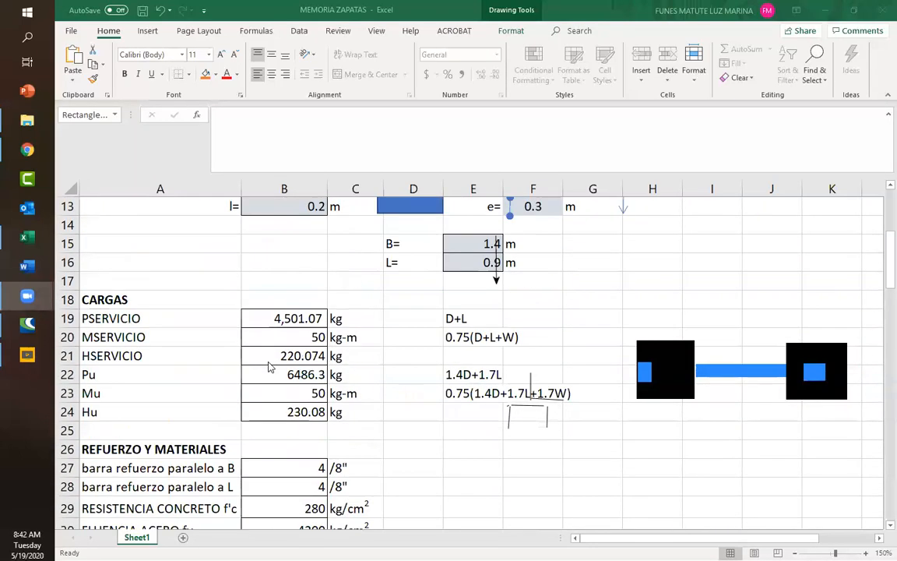
click(269, 343)
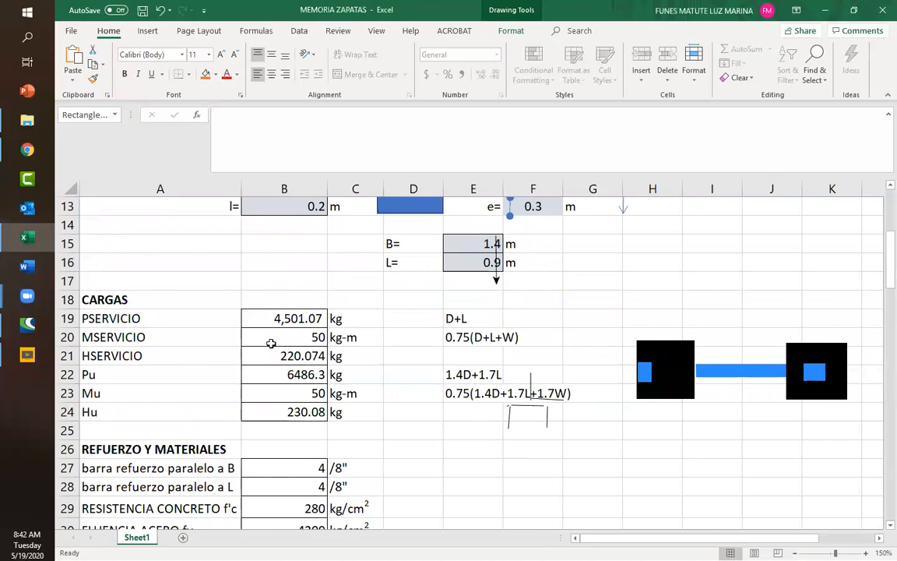
click(269, 341)
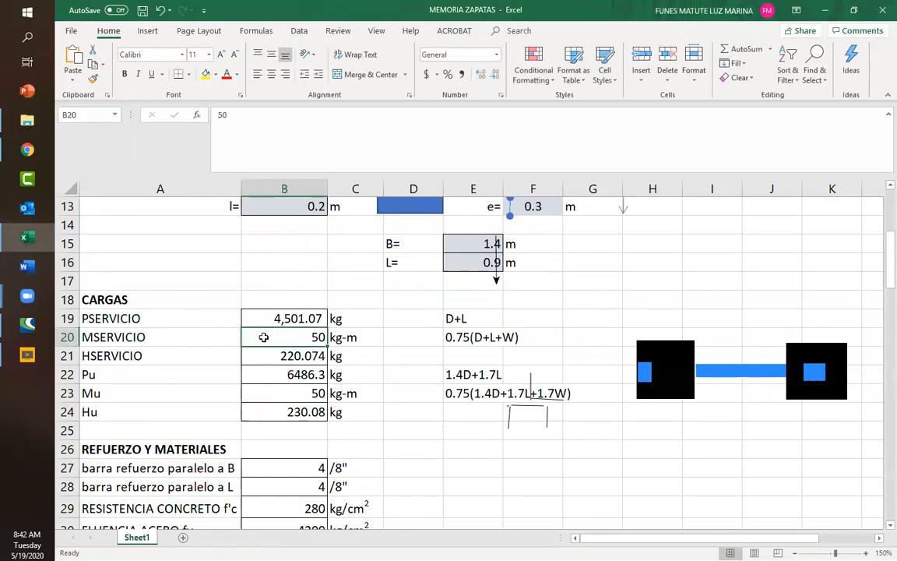
text(0)
key(Return)
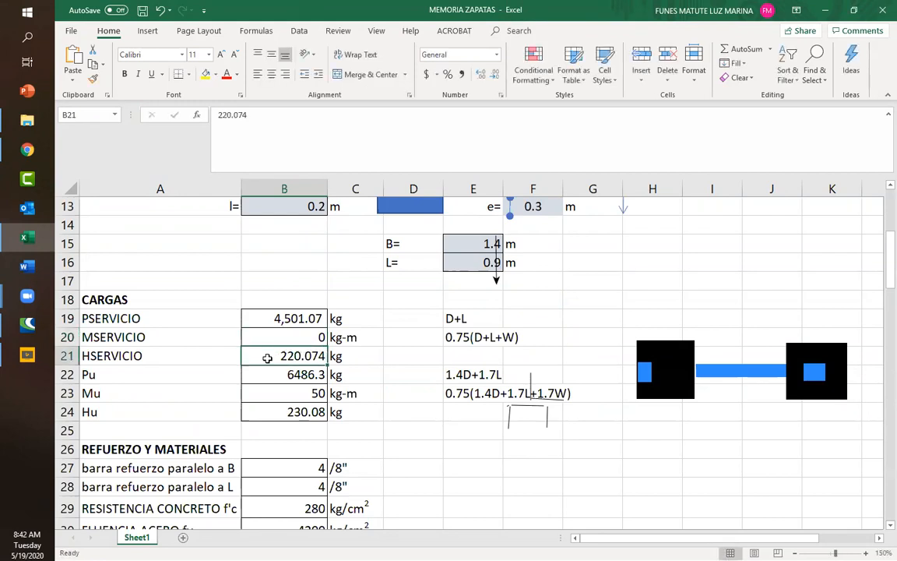
text(0)
key(Return)
Set the ultimate moment Mu and the ultimate horizontal load Hu to 0
key(Return)
text(0)
key(Return)
text(0)
click(347, 442)
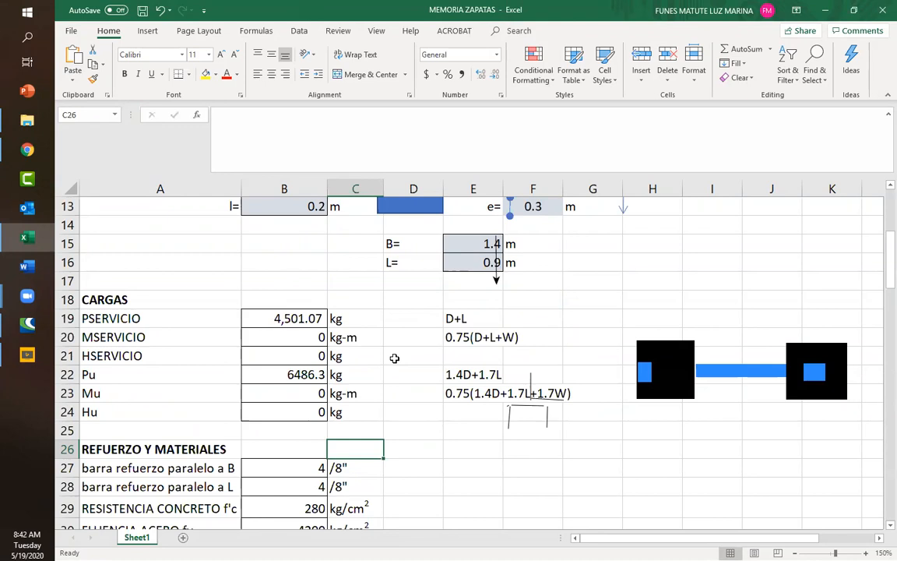
Review the loads and the geotechnical calculation, inspecting the PSERVICIO, e, qmax and qpermisible cells
scroll(394, 358, down, 3)
scroll(395, 359, up, 2)
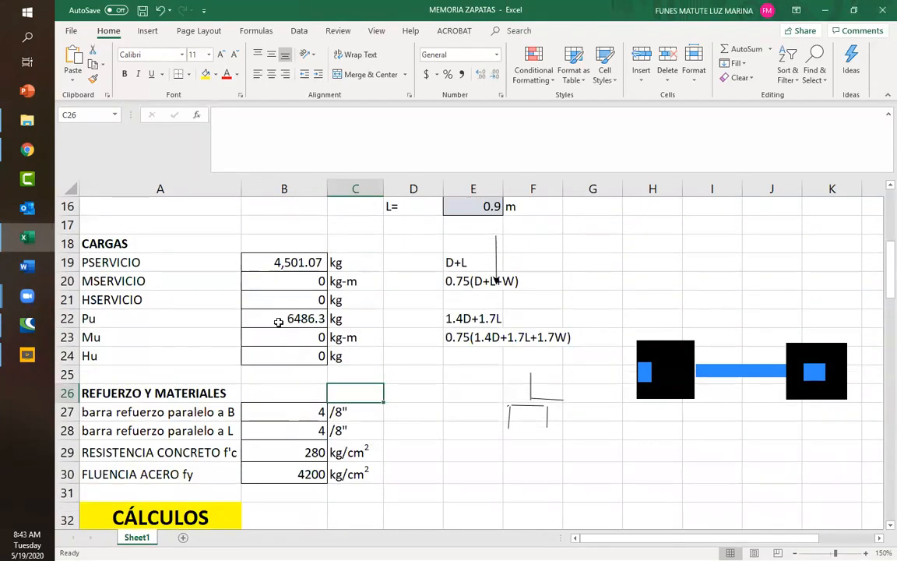
click(282, 260)
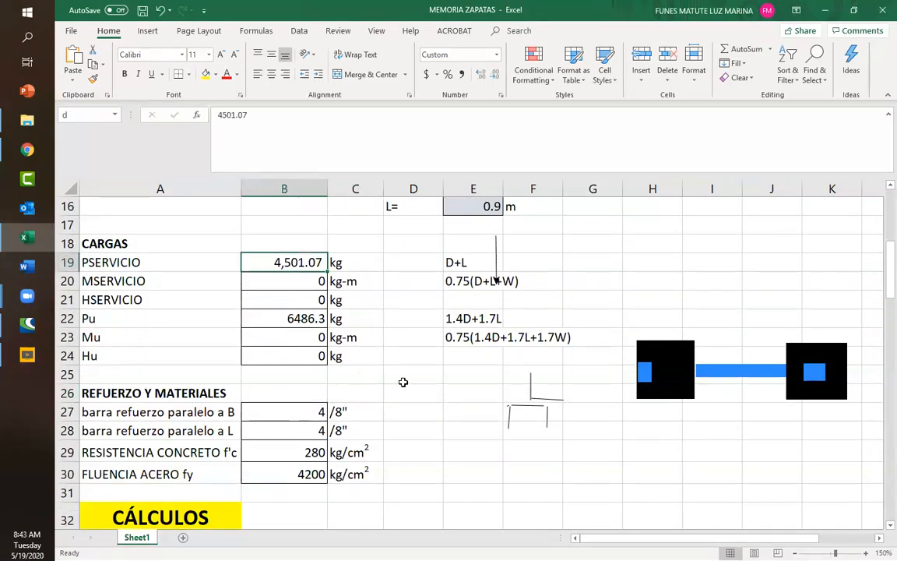
scroll(345, 384, down, 2)
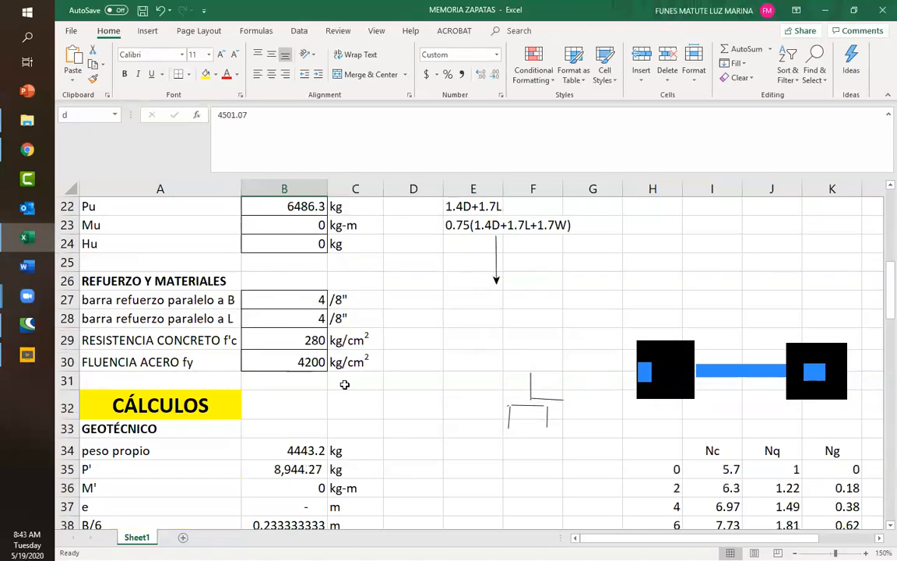
scroll(344, 384, down, 2)
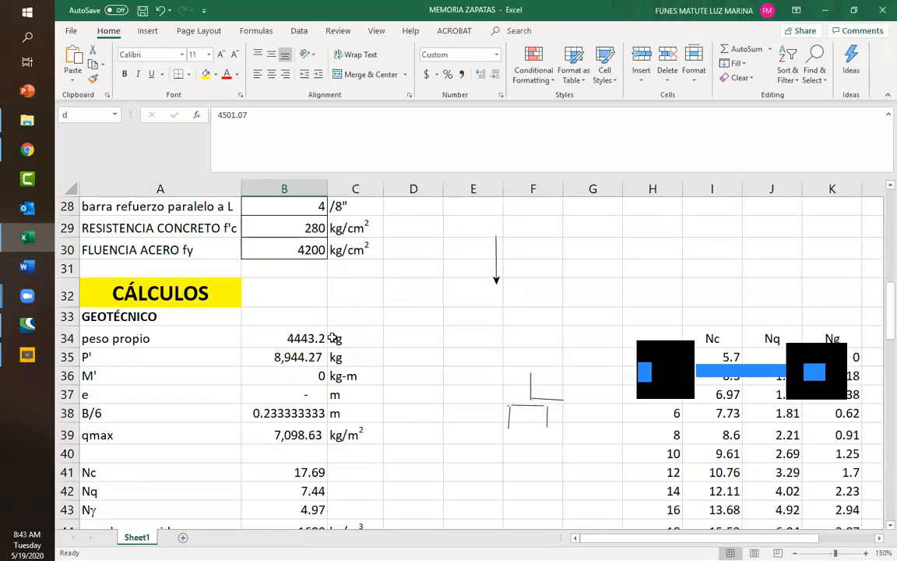
scroll(333, 338, down, 2)
click(300, 263)
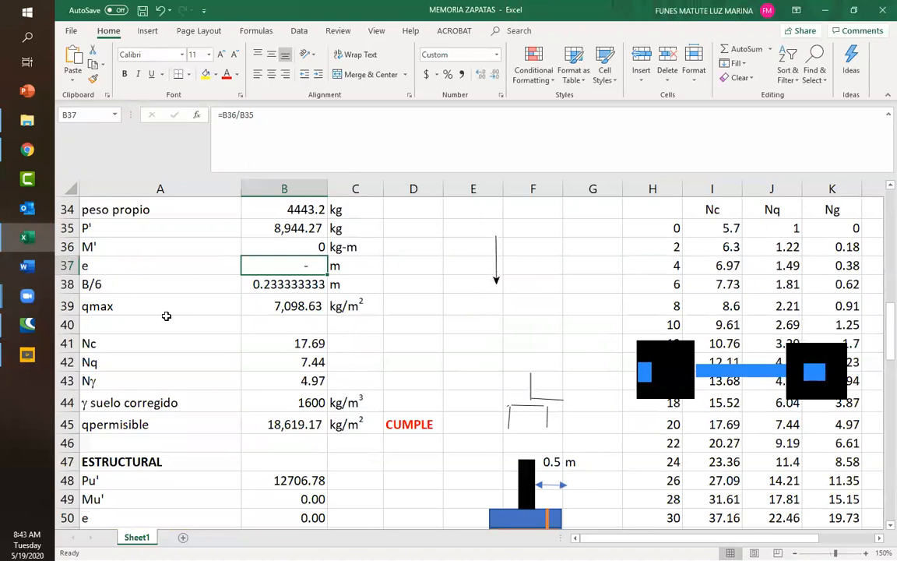
click(282, 312)
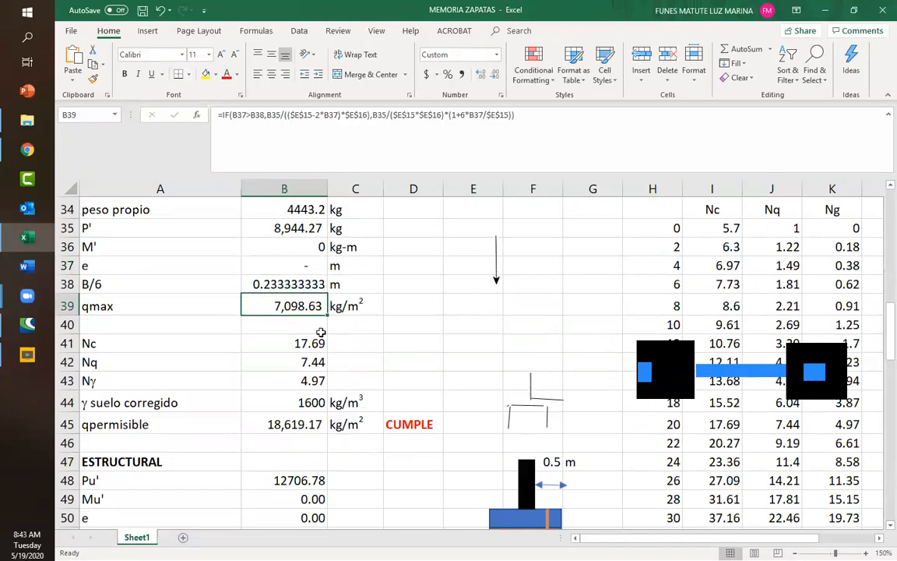
click(247, 424)
Point out the tie beam between the two footings beside the ESTRUCTURAL section, and clear all drawn annotations from the sheet
scroll(414, 384, down, 4)
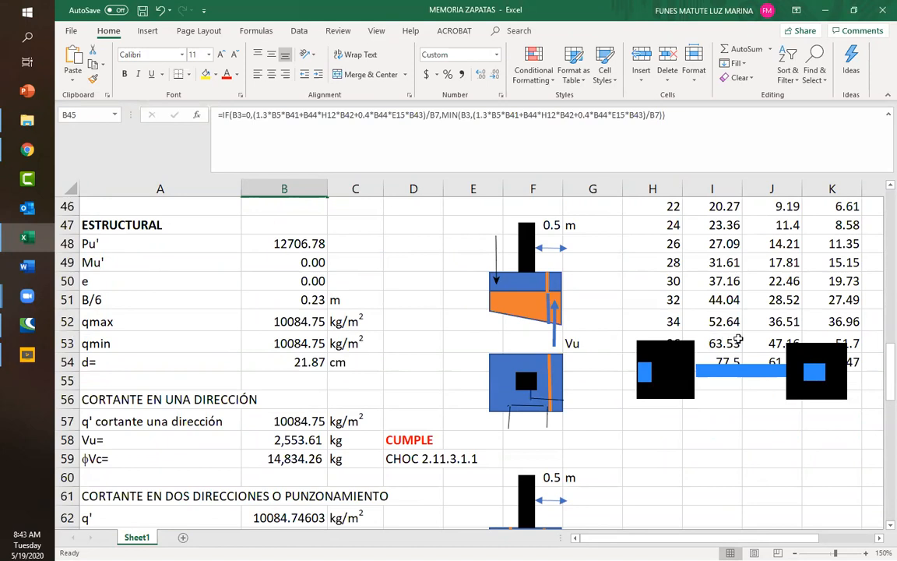
click(715, 370)
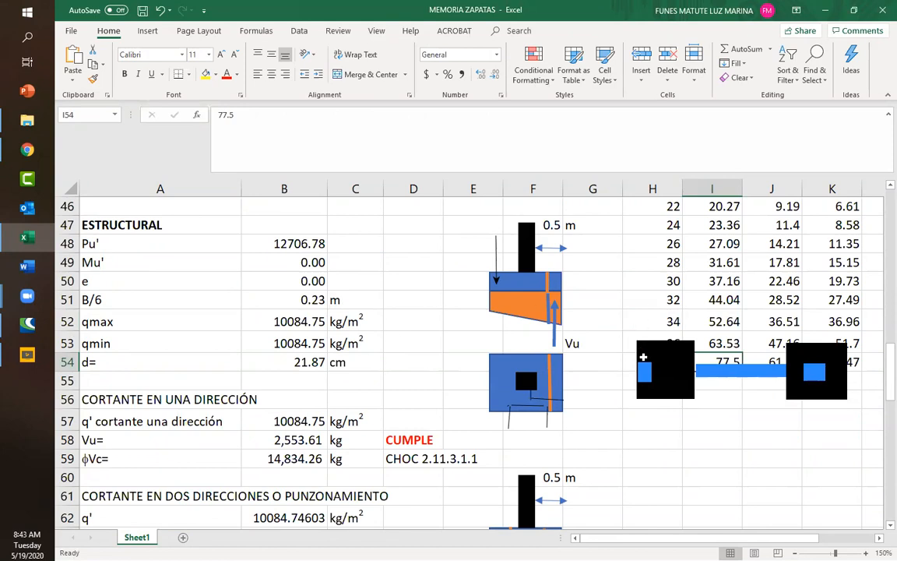
click(721, 372)
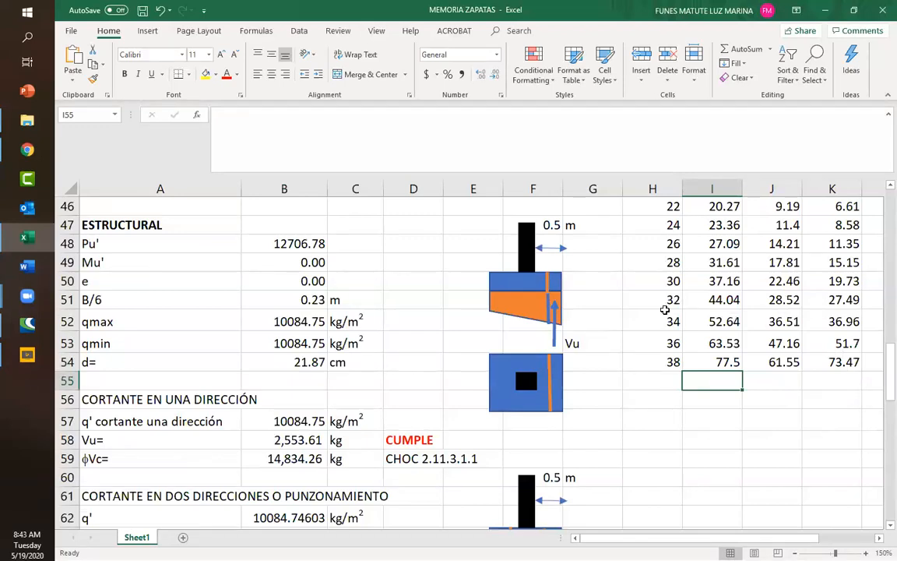
Examine the punching shear and flexure calculations through to the reinforcement parallel to B and parallel to L
scroll(600, 411, down, 1)
scroll(600, 410, down, 3)
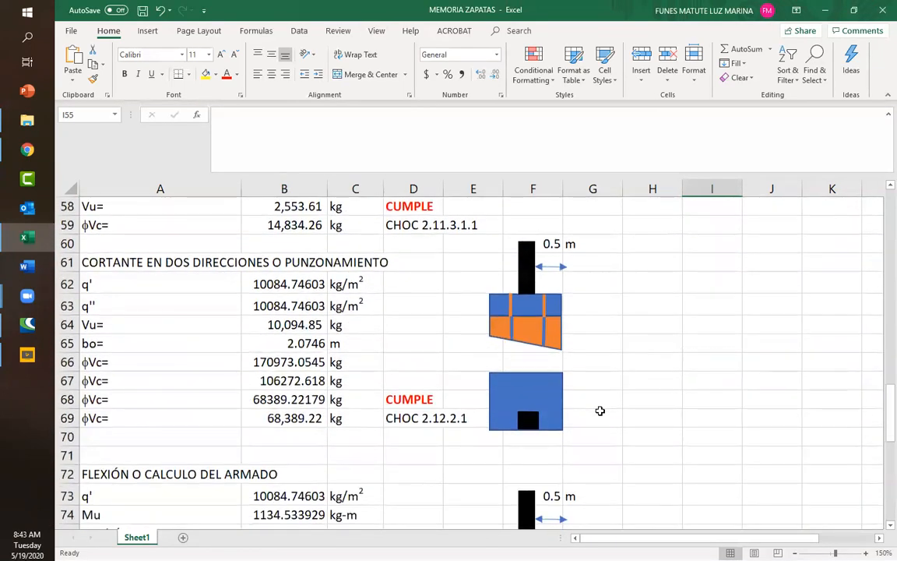
scroll(599, 410, down, 4)
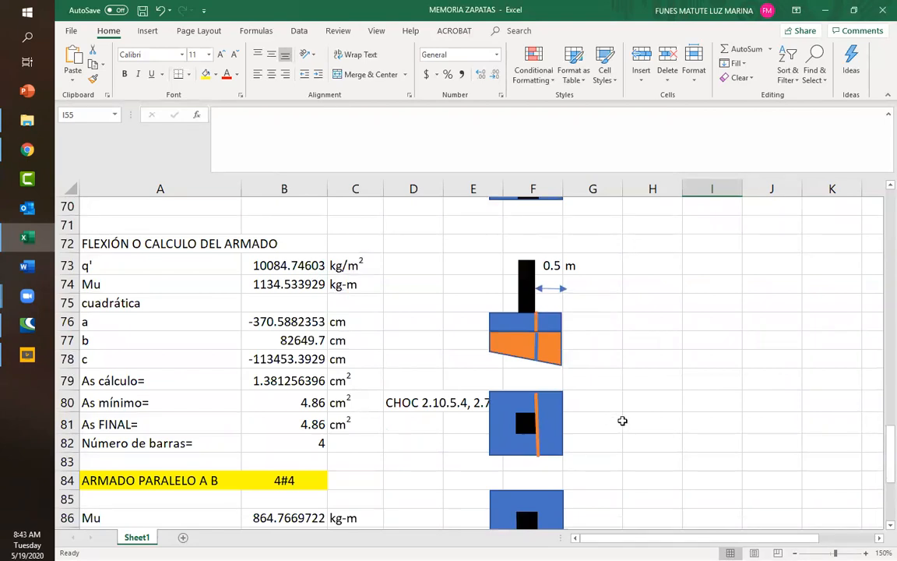
scroll(647, 393, down, 1)
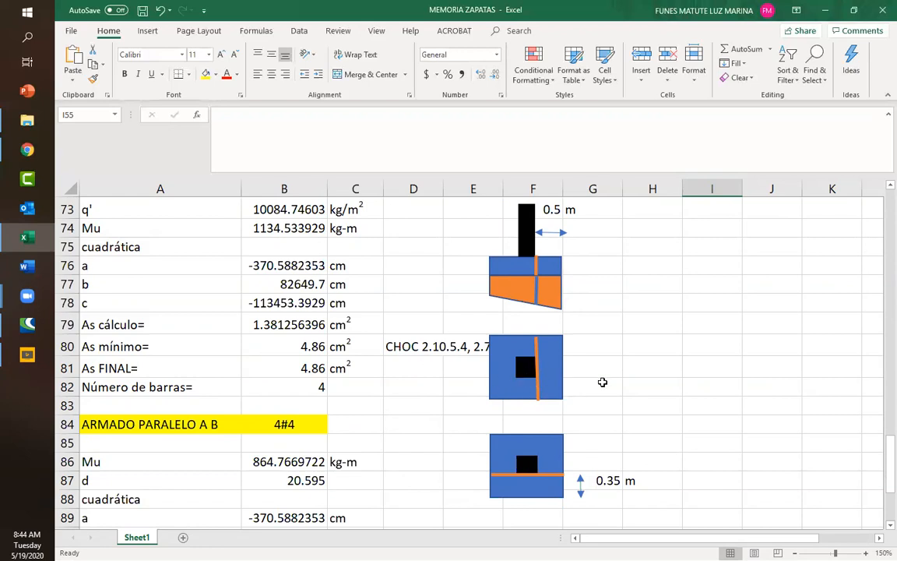
scroll(604, 393, down, 2)
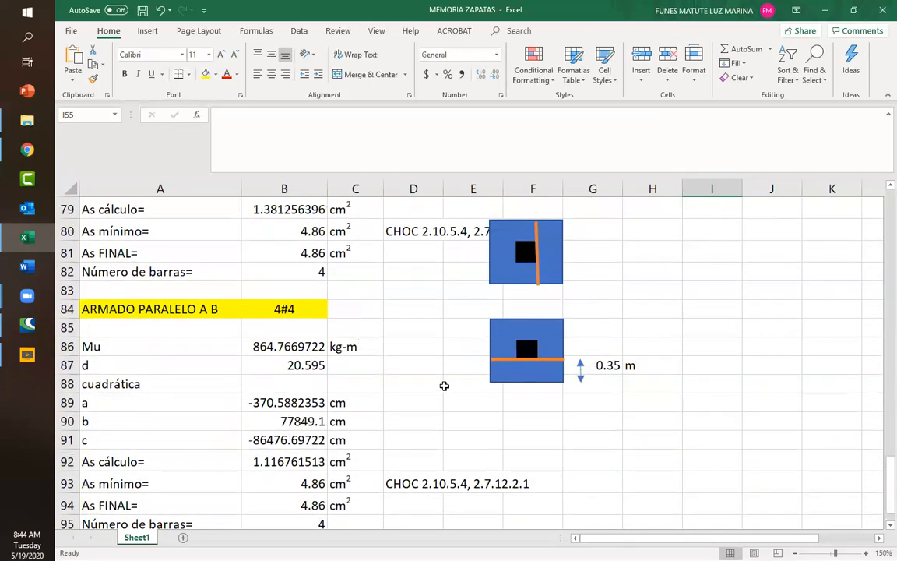
scroll(417, 389, down, 2)
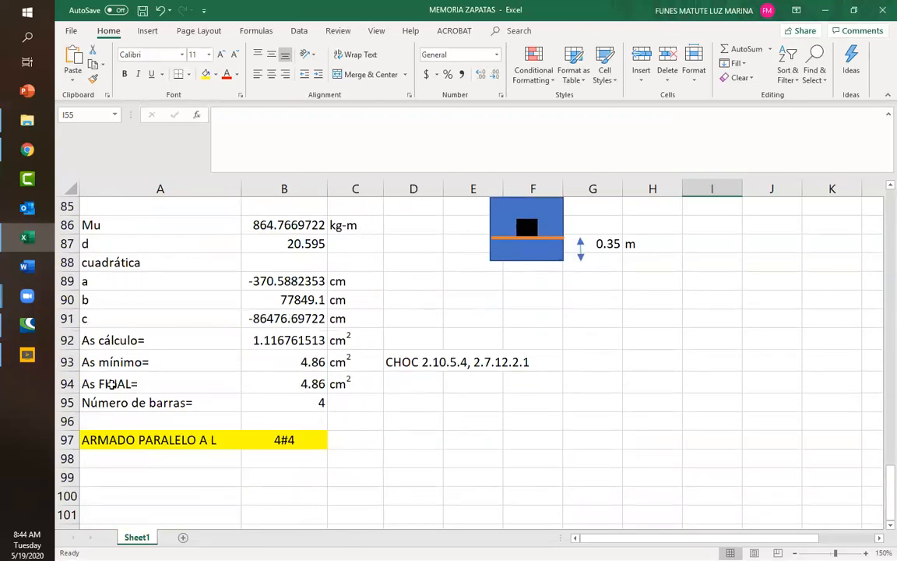